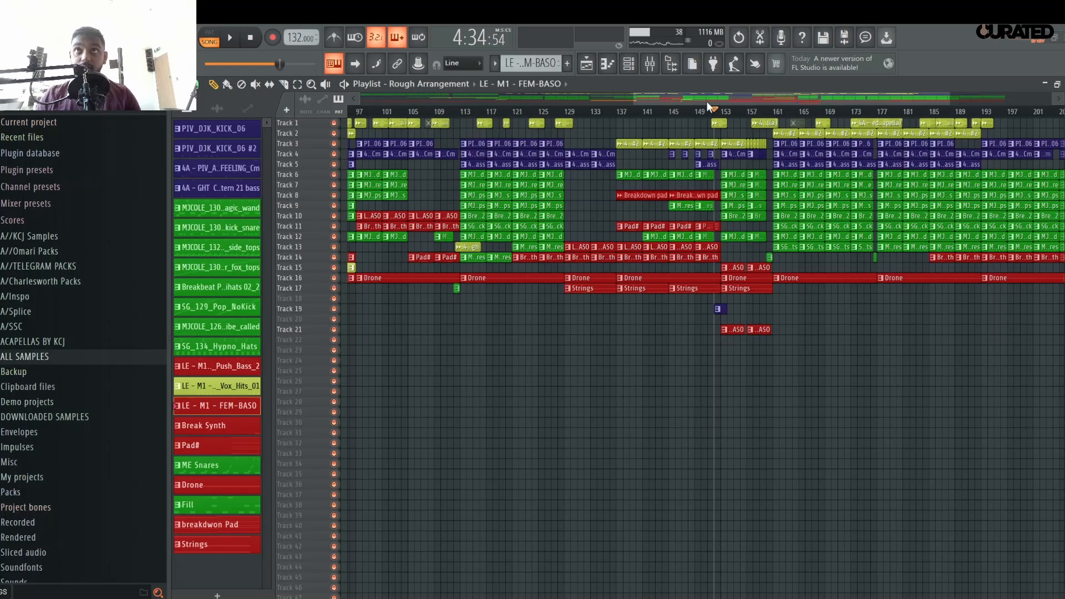
- Rename mixer insert 40 as Drum Bus and colour it green
{"action": "scroll", "coordinate": [707, 106], "scroll_direction": "down", "scroll_amount": 4}
{"action": "left_click", "coordinate": [649, 63]}
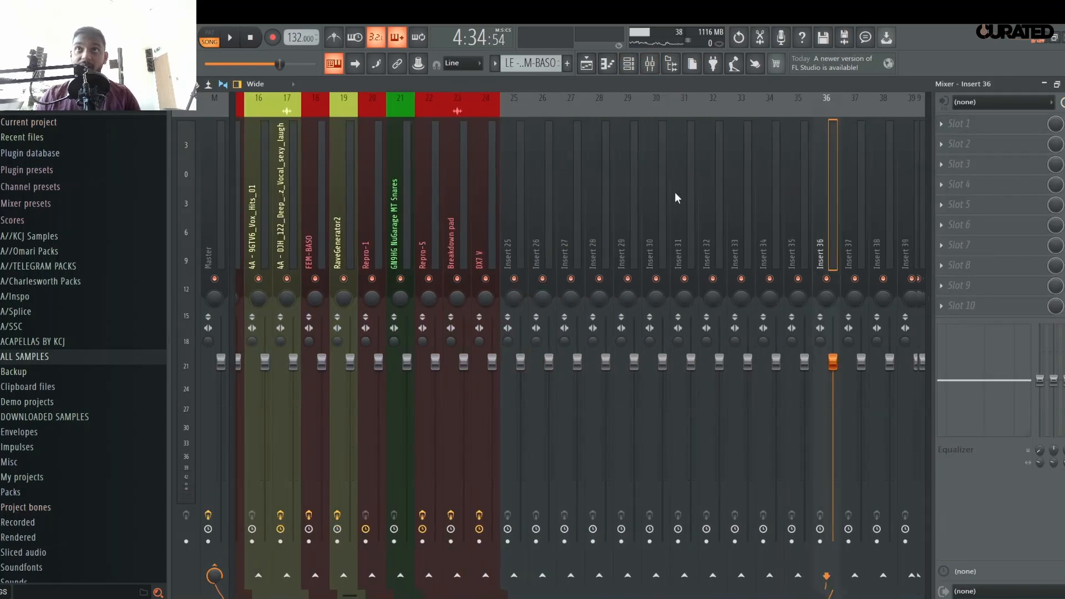
{"action": "left_click", "coordinate": [664, 197]}
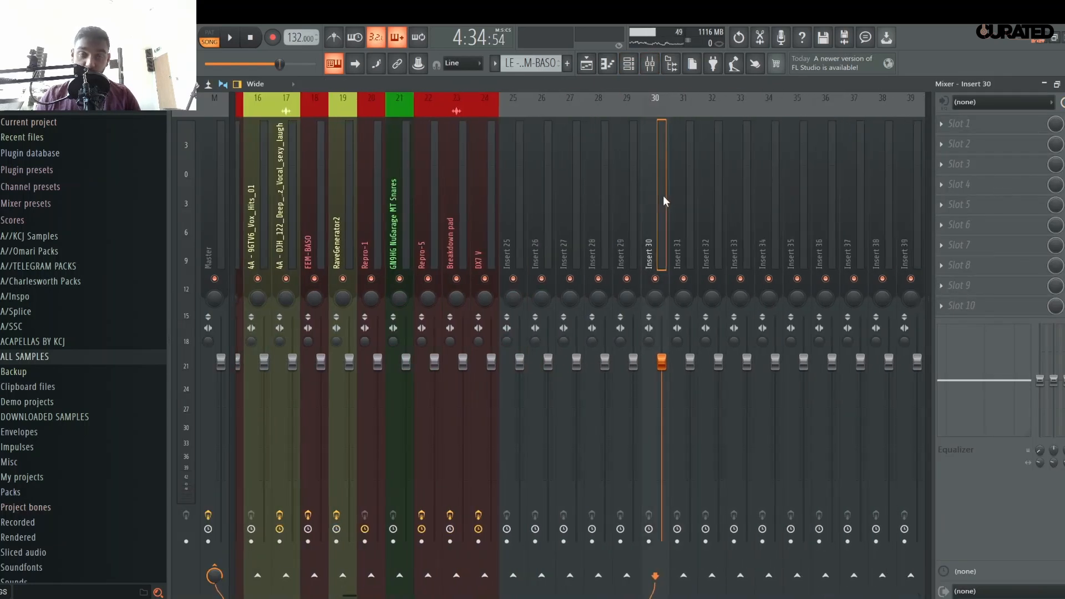
{"action": "left_click", "coordinate": [827, 200]}
{"action": "scroll", "coordinate": [888, 202], "scroll_direction": "down", "scroll_amount": 3}
{"action": "left_click", "coordinate": [732, 206]}
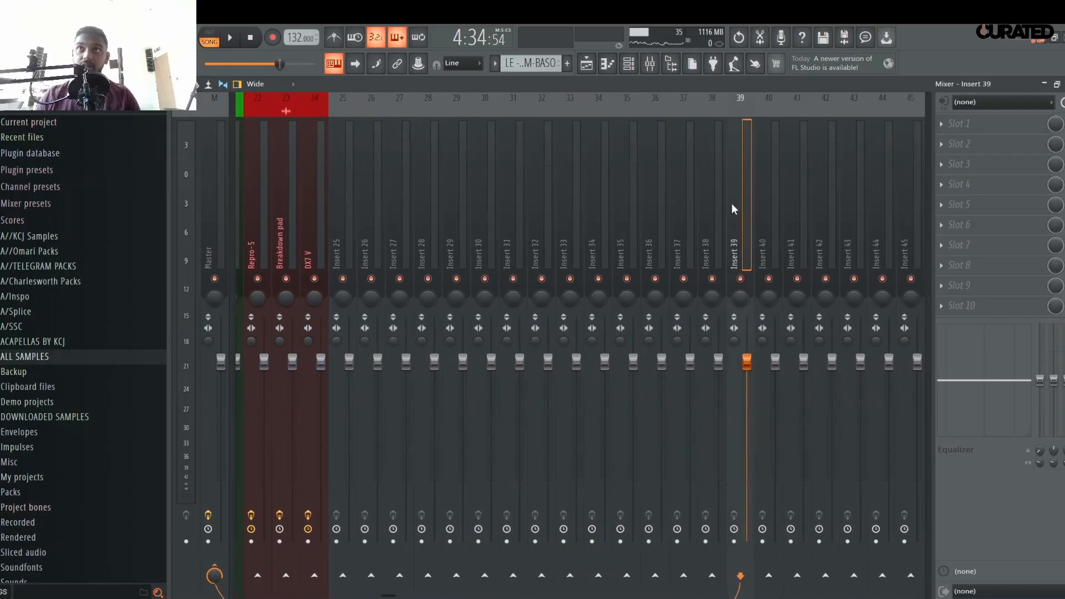
{"action": "right_click", "coordinate": [767, 213]}
{"action": "left_click", "coordinate": [813, 106]}
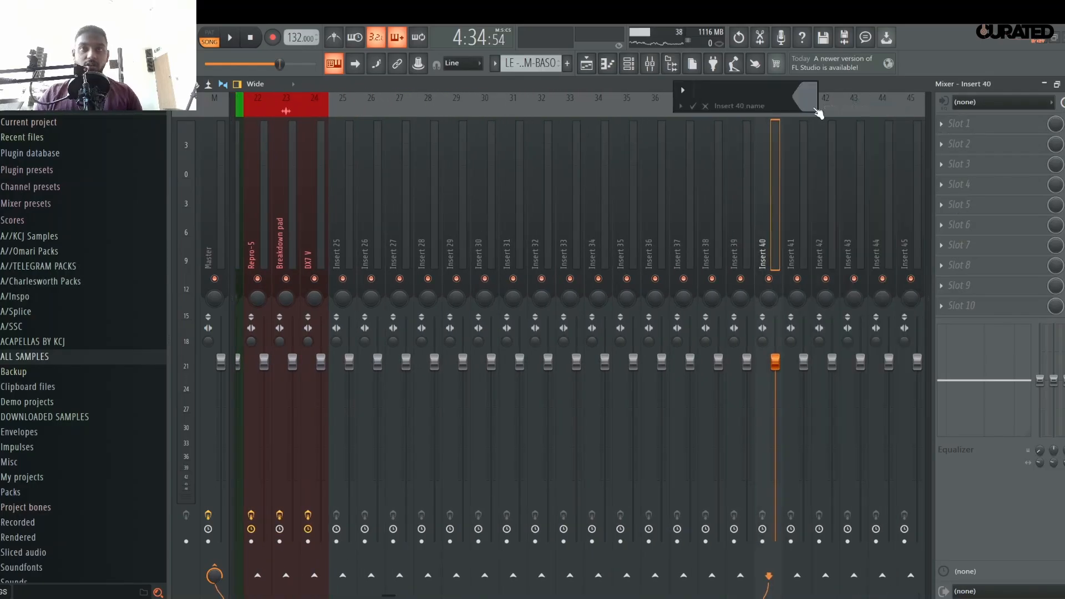
{"action": "type", "text": "Drum Bus"}
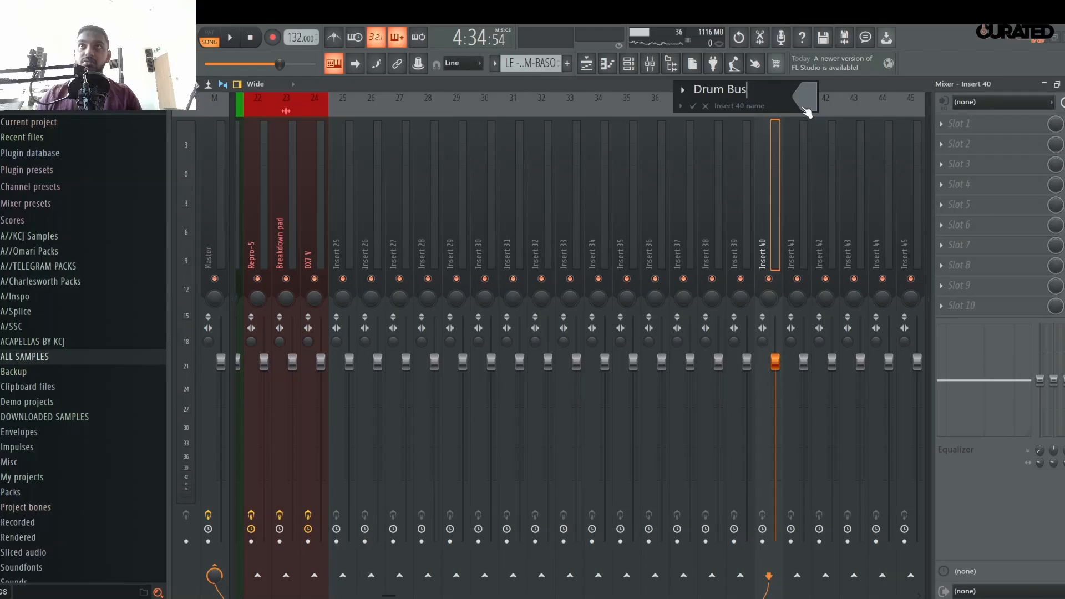
{"action": "left_click", "coordinate": [804, 105]}
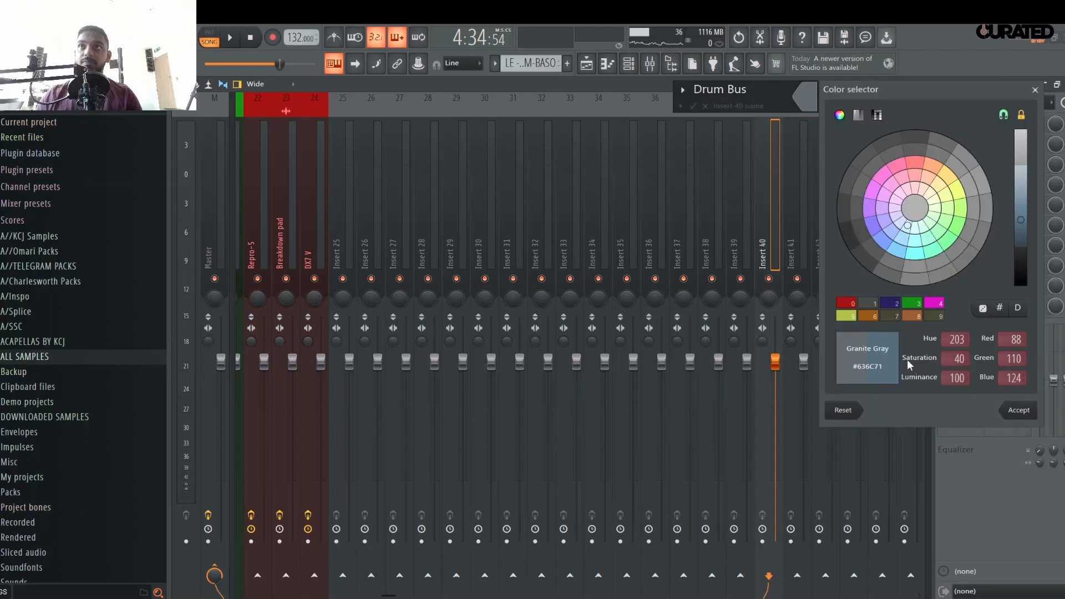
{"action": "left_click", "coordinate": [914, 302]}
{"action": "key", "text": "Return"}
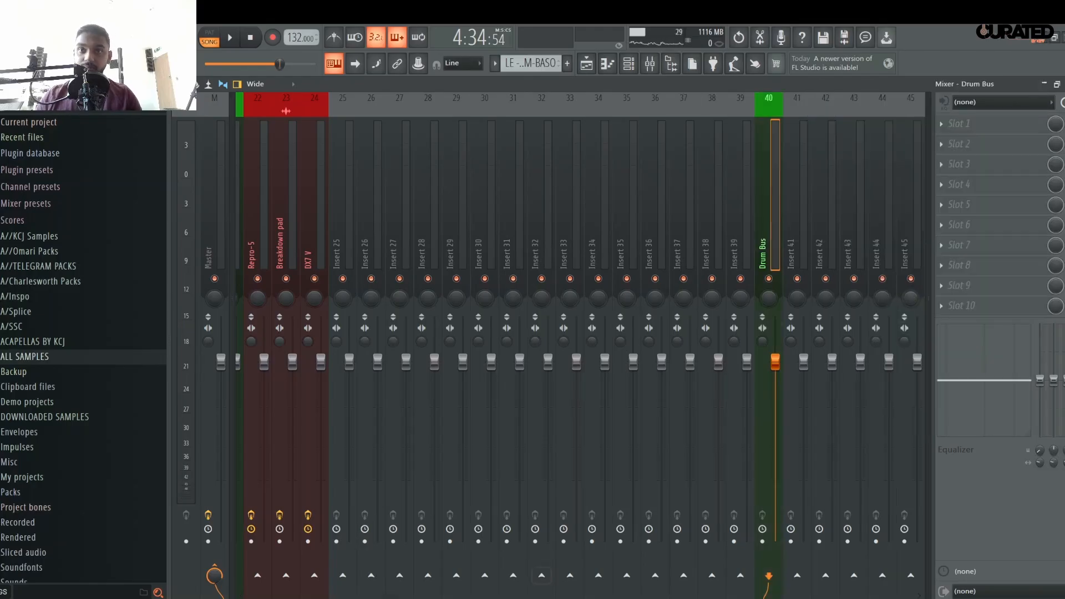
- Dock the Drum Bus track to the right side of the mixer
{"action": "right_click", "coordinate": [773, 249]}
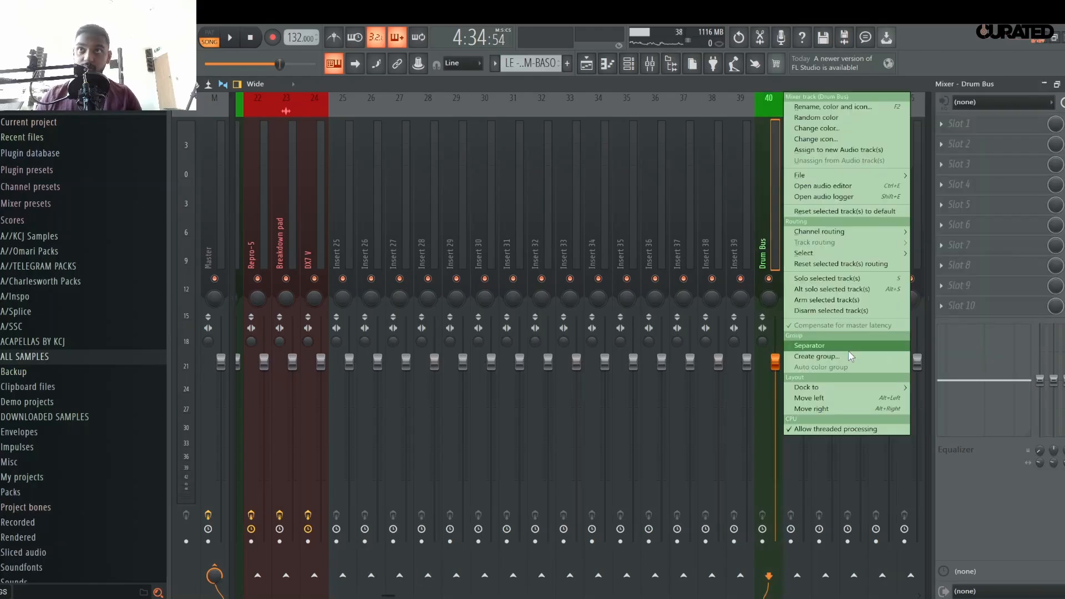
{"action": "mouse_move", "coordinate": [902, 387]}
{"action": "left_click", "coordinate": [930, 409]}
- Route the green drum tracks, inserts 7 to 14 and 21, only to Drum Bus, and select Drum Bus
{"action": "left_click_drag", "start_coordinate": [383, 595], "coordinate": [289, 594]}
{"action": "left_click_drag", "start_coordinate": [296, 252], "coordinate": [485, 233]}
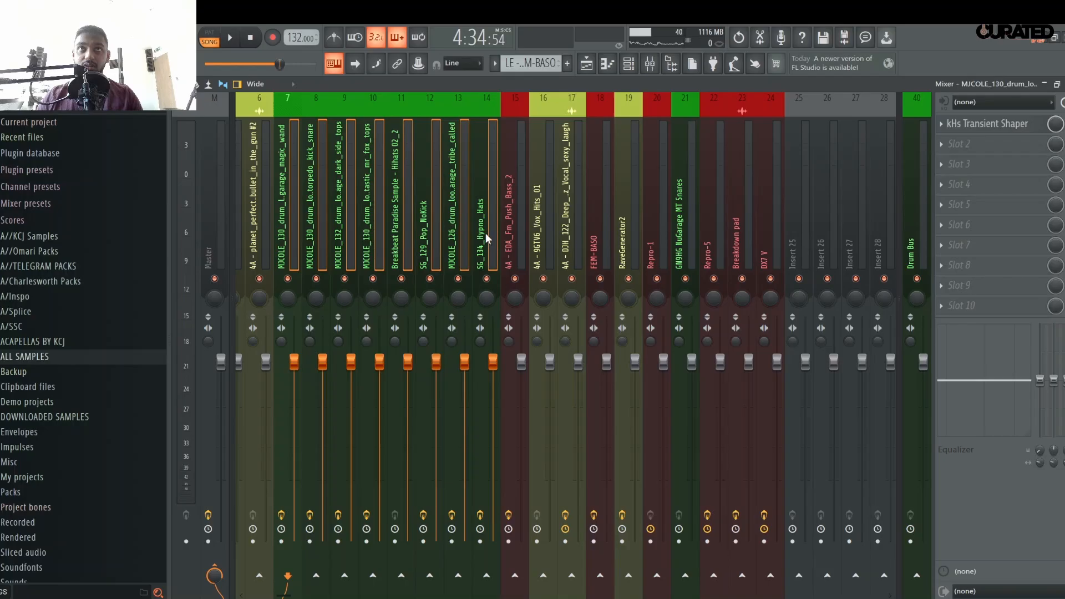
{"action": "left_click", "coordinate": [685, 228], "text": "ctrl"}
{"action": "right_click", "coordinate": [917, 576]}
{"action": "left_click", "coordinate": [949, 561]}
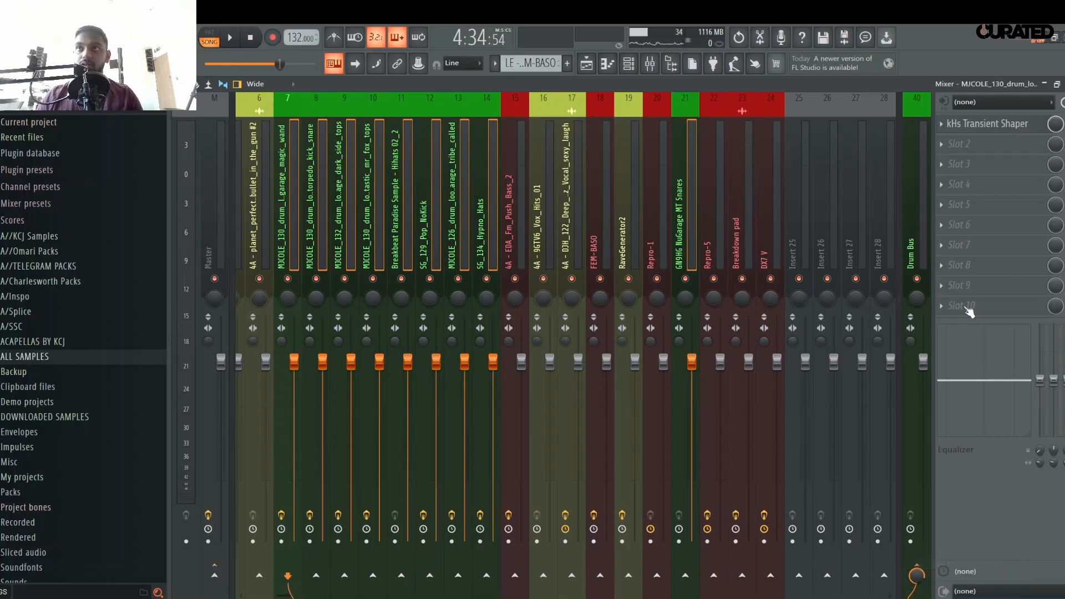
{"action": "left_click", "coordinate": [920, 157]}
{"action": "left_click", "coordinate": [969, 125]}
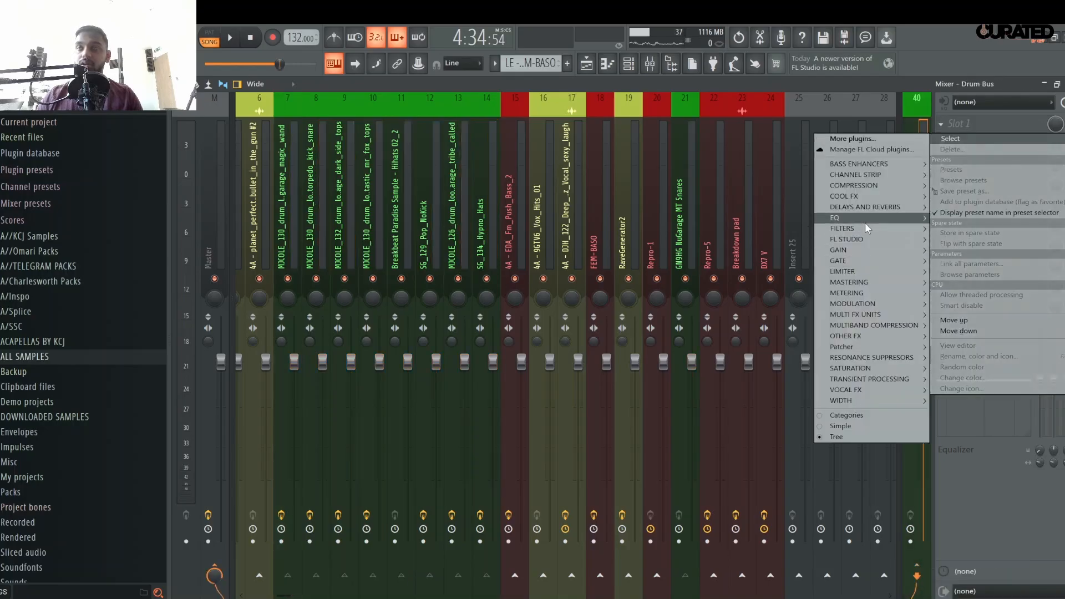
{"action": "mouse_move", "coordinate": [866, 221]}
{"action": "left_click", "coordinate": [778, 218]}
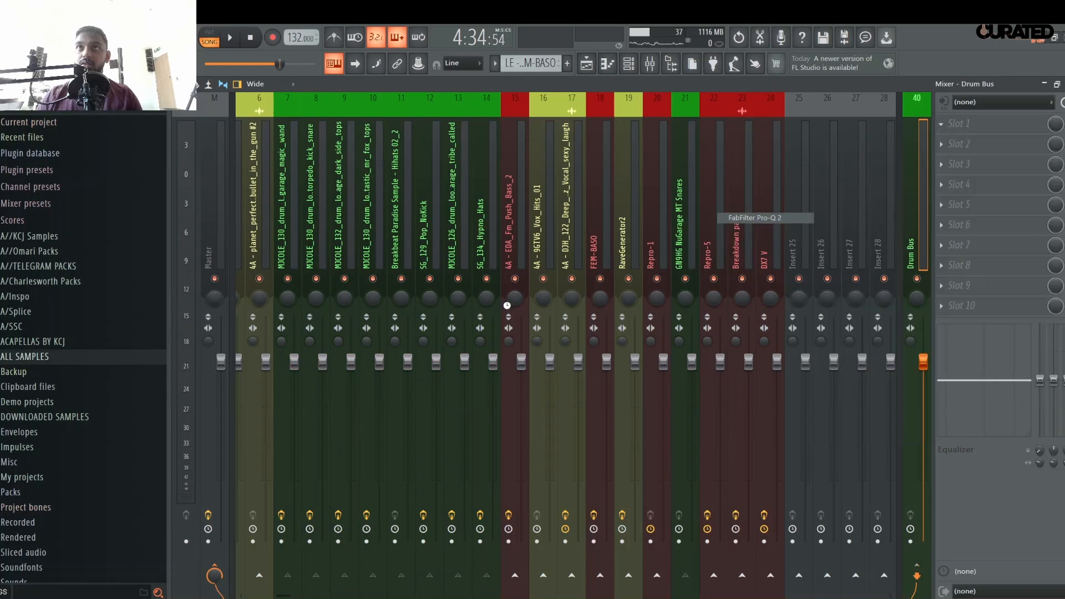
{"action": "left_click", "coordinate": [945, 125]}
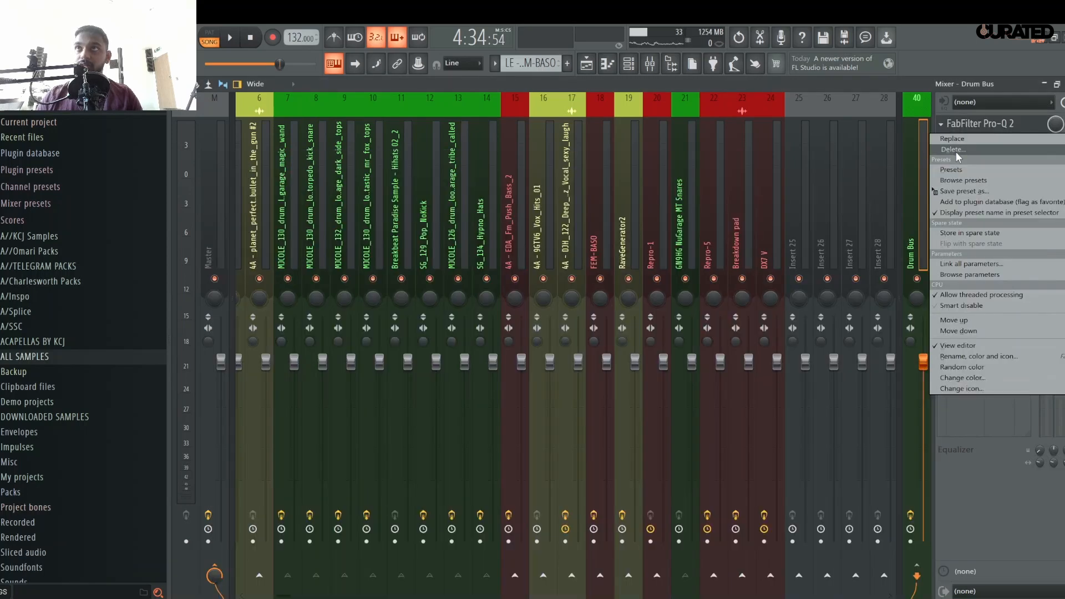
{"action": "left_click", "coordinate": [957, 151]}
- Load Fruity Parametric EQ 2 into slot 1 of Drum Bus and switch to the 40Hz + 18kHz cut preset
{"action": "left_click", "coordinate": [947, 127]}
{"action": "mouse_move", "coordinate": [866, 221]}
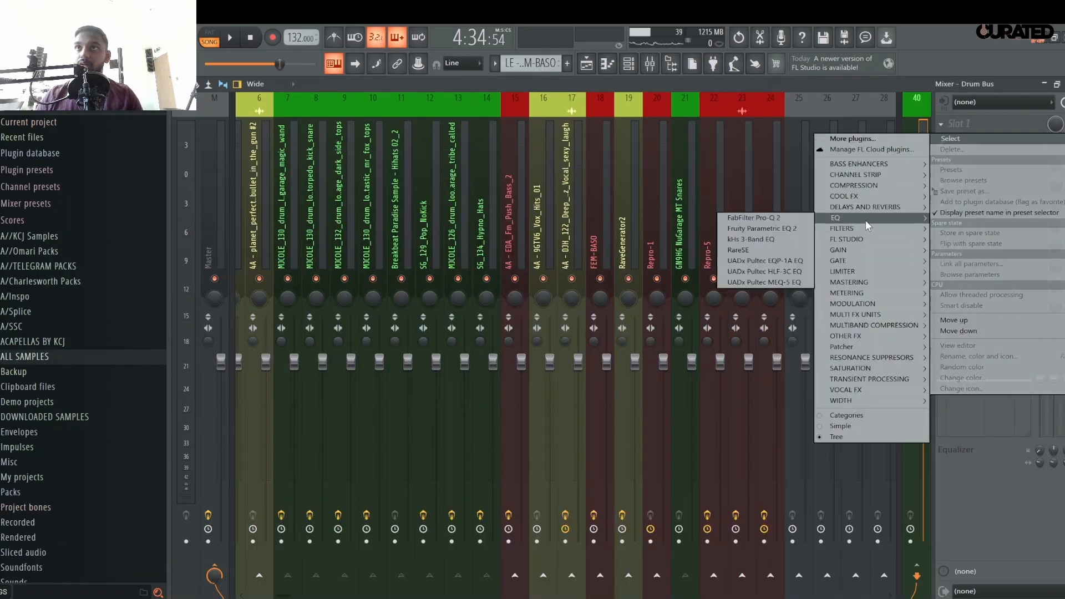
{"action": "left_click", "coordinate": [760, 228]}
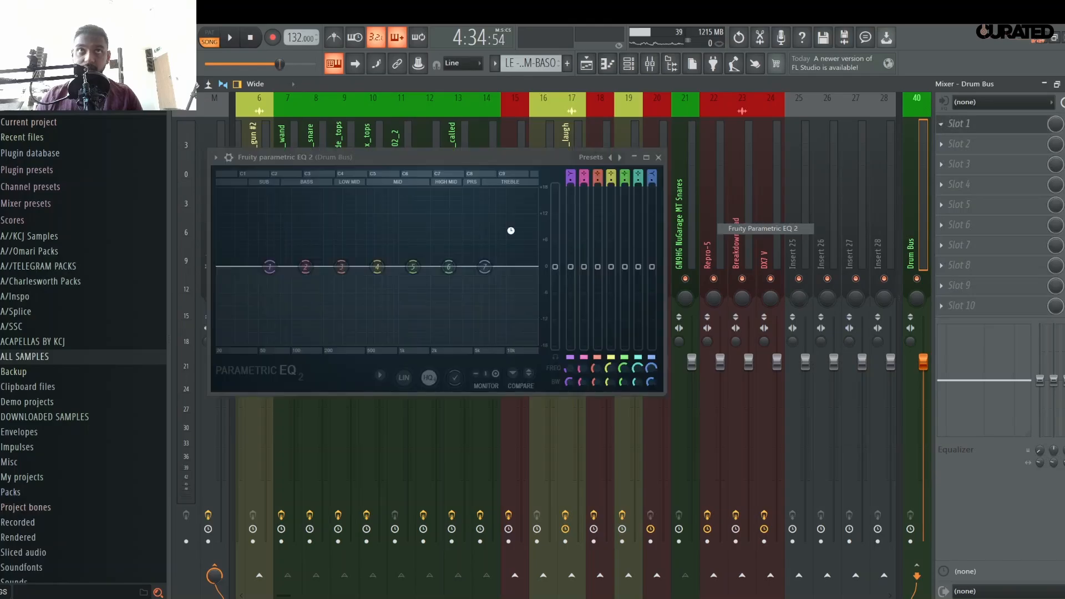
{"action": "left_click", "coordinate": [619, 157]}
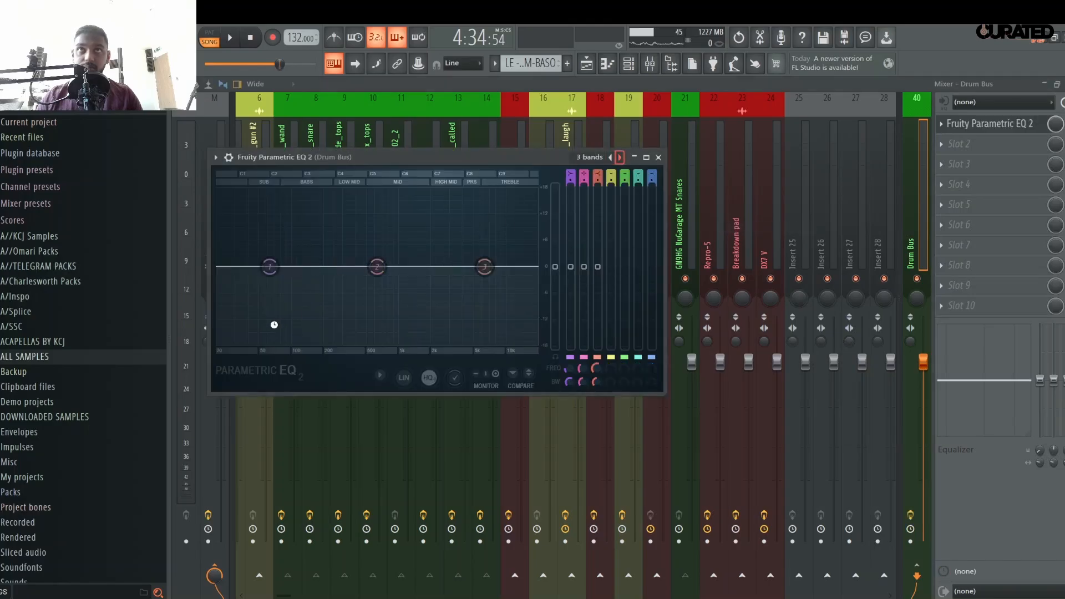
- Raise the low-cut band of the Drum Bus EQ to between 100 and 200 Hz
{"action": "left_click_drag", "start_coordinate": [237, 269], "coordinate": [319, 267]}
{"action": "key", "text": "space"}
{"action": "key", "text": "space"}
- Give the EQ's high-cut band a small resonance peak and move its frequency to the upper end of the spectrum while previewing playback
{"action": "scroll", "coordinate": [531, 271], "scroll_direction": "down", "scroll_amount": 1}
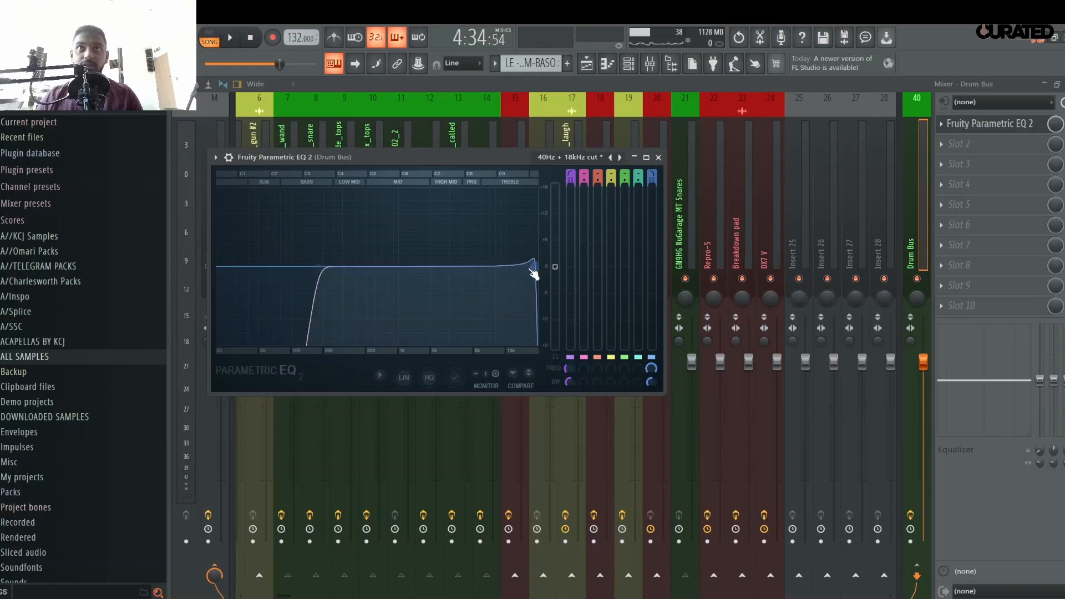
{"action": "scroll", "coordinate": [530, 269], "scroll_direction": "down", "scroll_amount": 1}
{"action": "left_click_drag", "start_coordinate": [530, 269], "coordinate": [527, 270]}
{"action": "scroll", "coordinate": [530, 270], "scroll_direction": "down", "scroll_amount": 1}
{"action": "scroll", "coordinate": [530, 269], "scroll_direction": "up", "scroll_amount": 3}
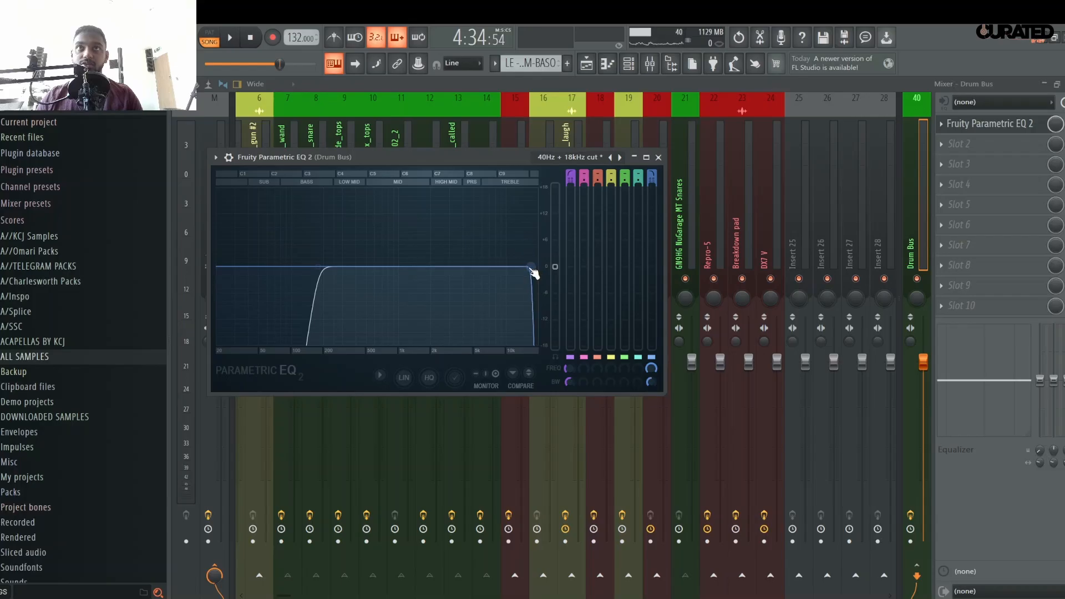
{"action": "scroll", "coordinate": [531, 270], "scroll_direction": "down", "scroll_amount": 3}
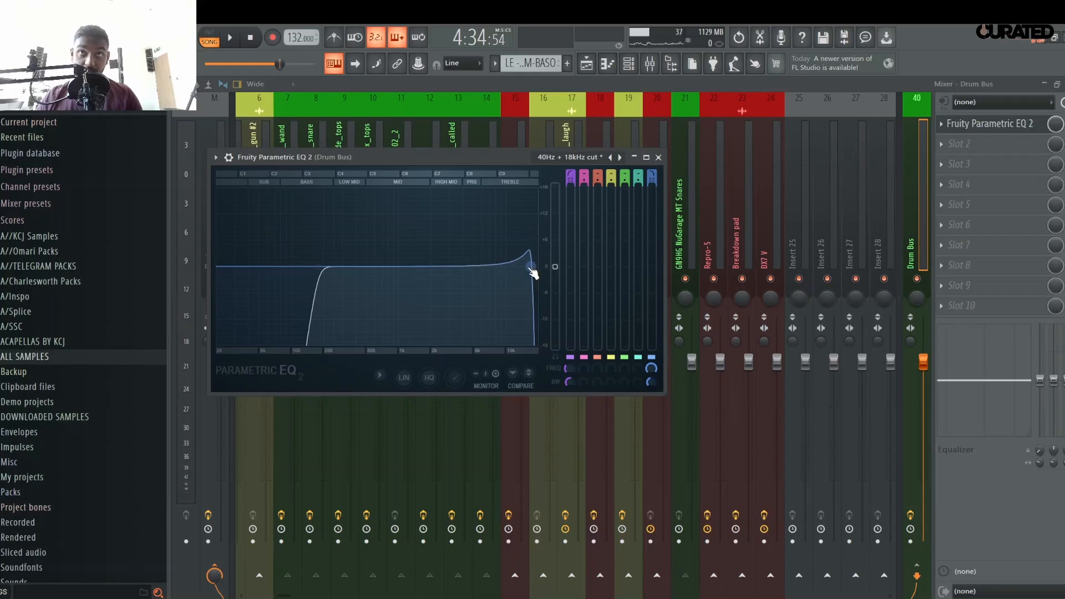
{"action": "key", "text": "space"}
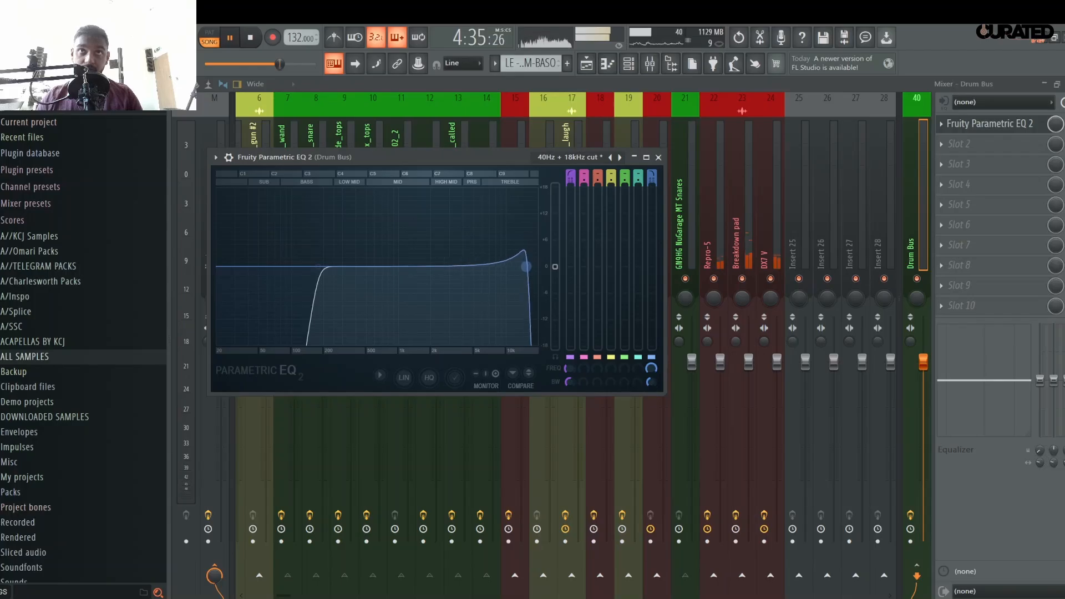
{"action": "mouse_move", "coordinate": [531, 272]}
{"action": "left_mouse_down"}
{"action": "mouse_move", "coordinate": [393, 266]}
{"action": "mouse_move", "coordinate": [537, 266]}
{"action": "left_mouse_up"}
{"action": "key", "text": "space"}
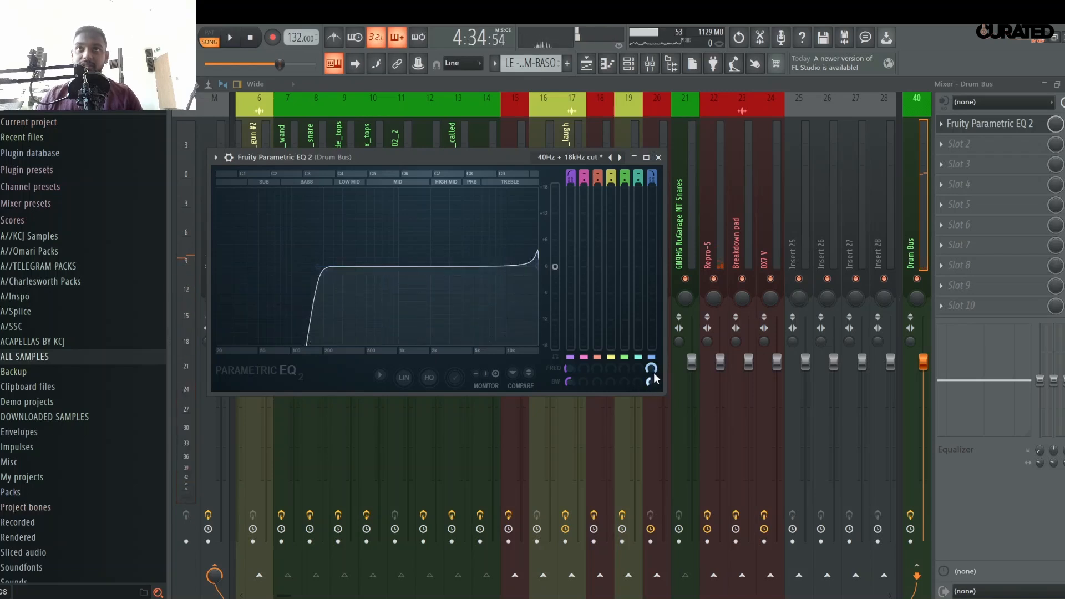
- Create an automation clip for the EQ's band 7 frequency and place it at the start of Track 22
{"action": "right_click", "coordinate": [651, 368]}
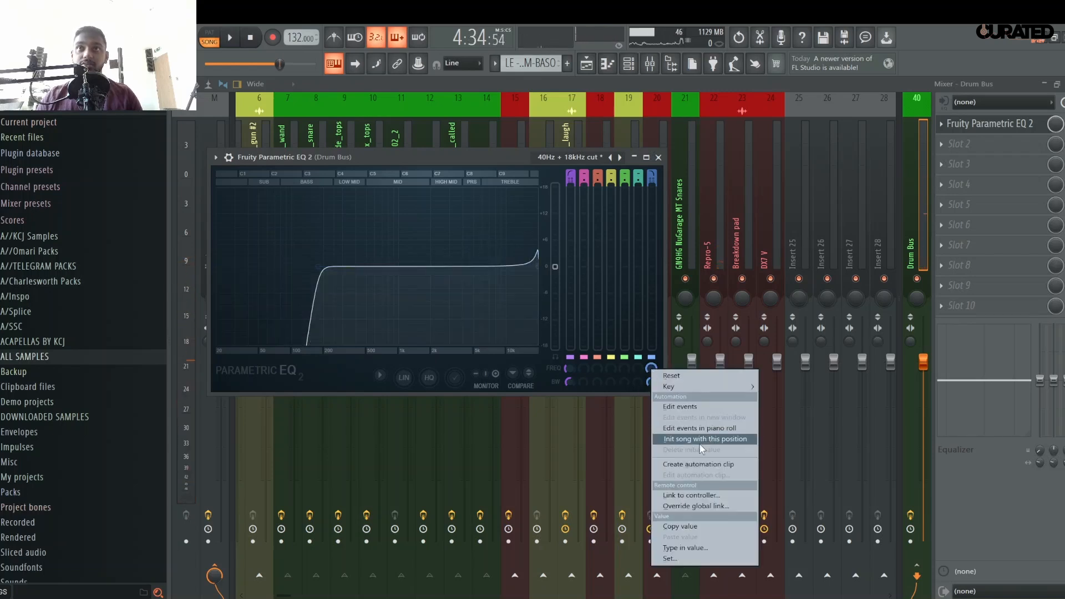
{"action": "left_click", "coordinate": [698, 465]}
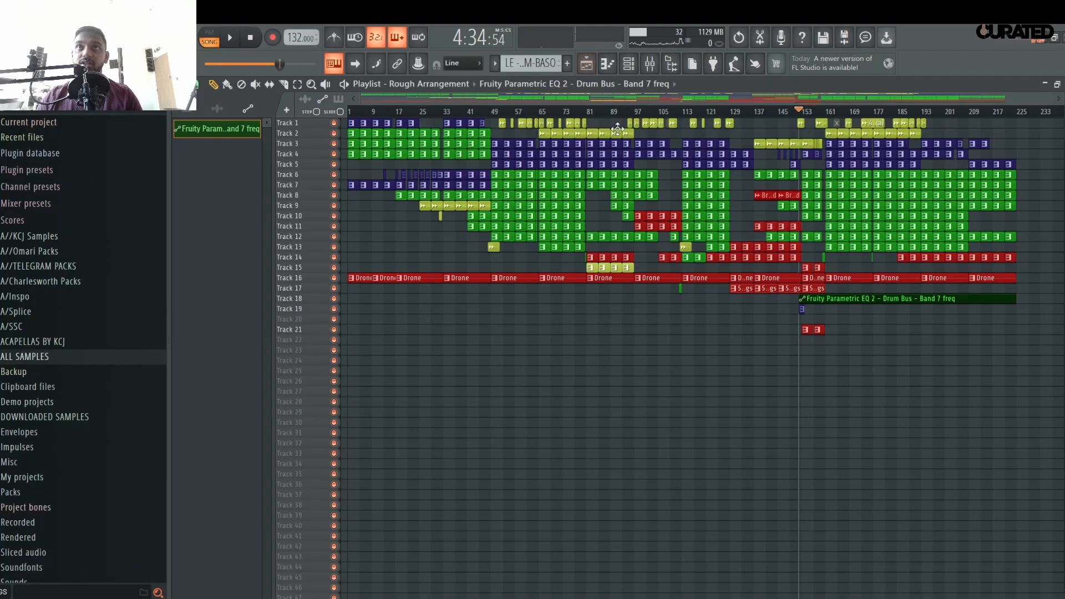
{"action": "left_click_drag", "start_coordinate": [875, 299], "coordinate": [356, 336]}
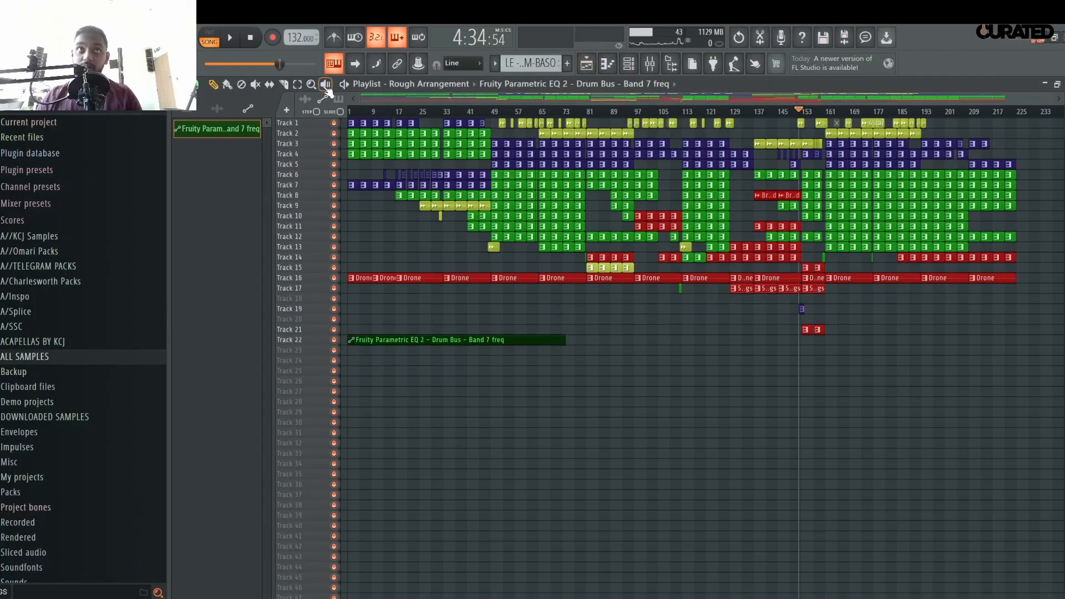
- Move the Track 19 clip up to Track 18 and the two red Track 21 clips up to Track 19
{"action": "left_click_drag", "start_coordinate": [838, 344], "coordinate": [784, 306]}
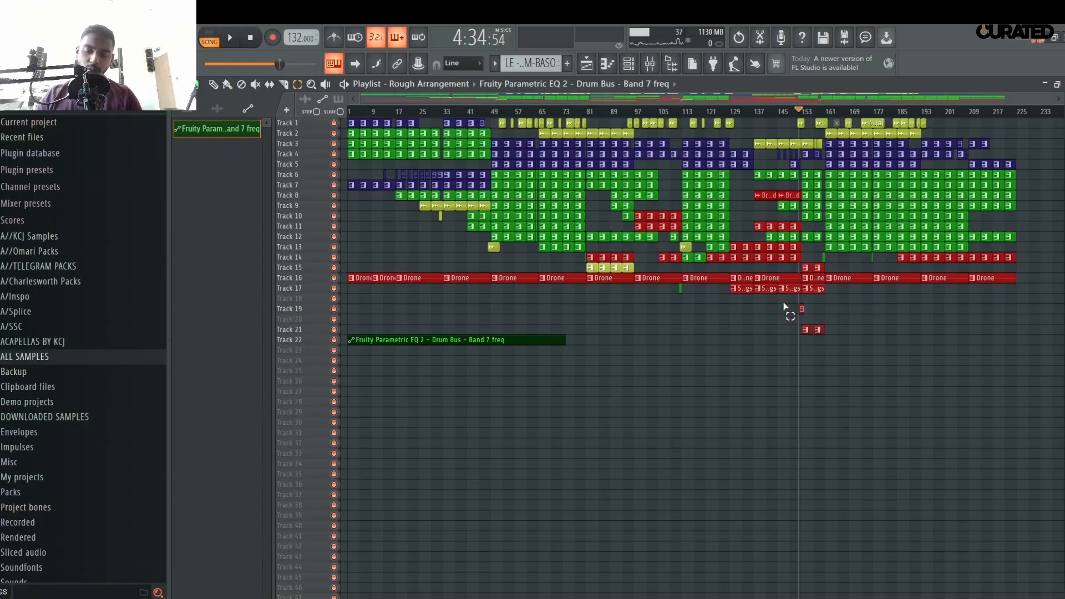
{"action": "key", "text": "shift+Up"}
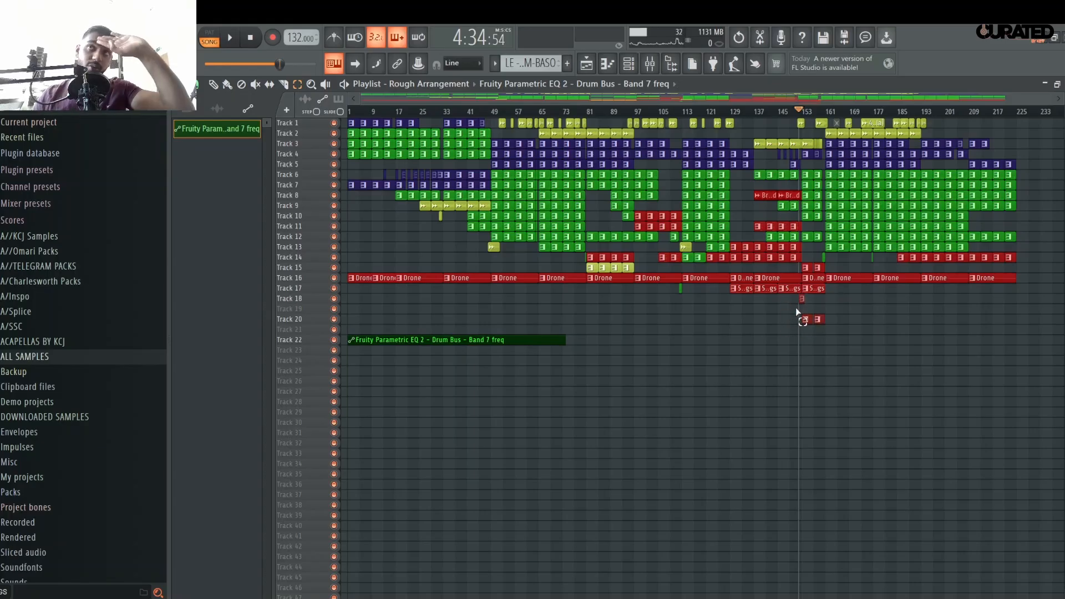
{"action": "left_click_drag", "start_coordinate": [837, 316], "coordinate": [784, 328]}
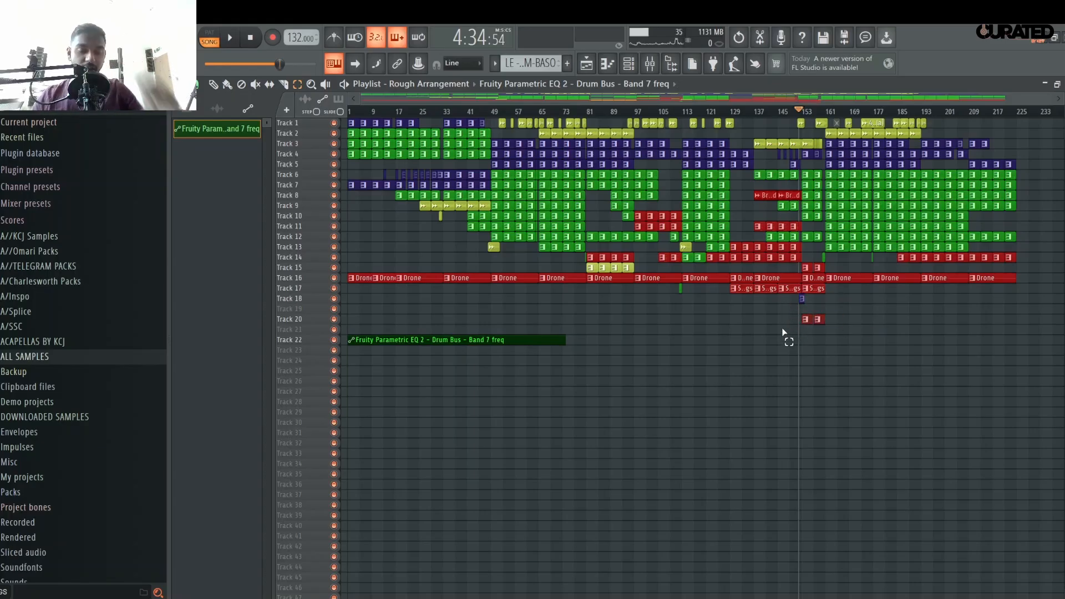
{"action": "key", "text": "shift+Up"}
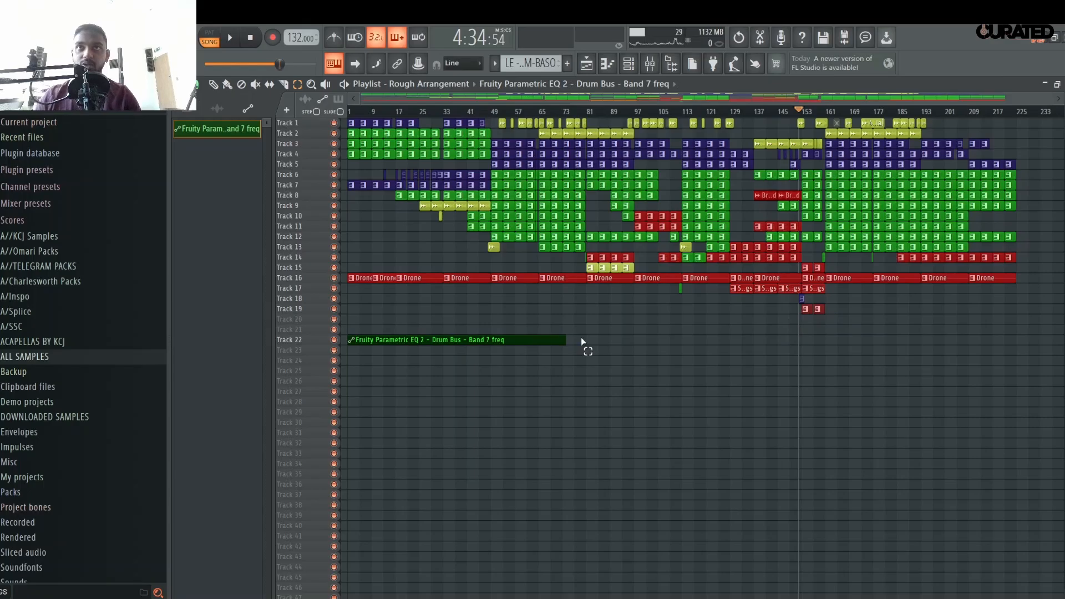
- Move the band 7 frequency automation clip up to Track 20 and extend it to the end of the arrangement
{"action": "left_click_drag", "start_coordinate": [582, 341], "coordinate": [499, 357]}
{"action": "key", "text": "shift+Up"}
{"action": "key", "text": "shift+Up"}
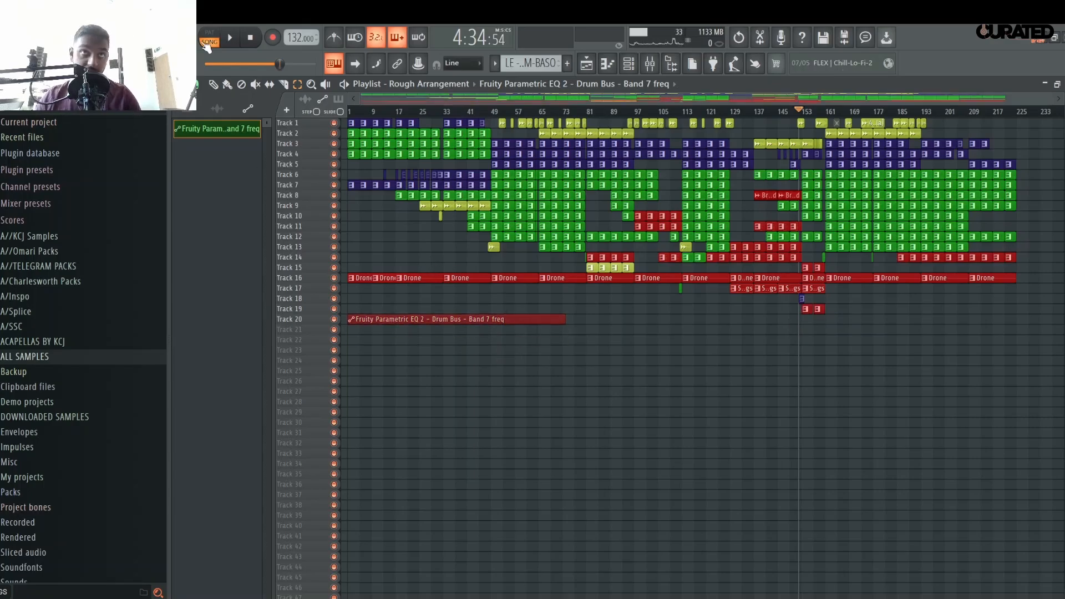
{"action": "left_click", "coordinate": [213, 84]}
{"action": "mouse_move", "coordinate": [566, 321]}
{"action": "left_mouse_down"}
{"action": "mouse_move", "coordinate": [1027, 385]}
{"action": "mouse_move", "coordinate": [999, 361]}
{"action": "mouse_move", "coordinate": [1019, 358]}
{"action": "left_mouse_up"}
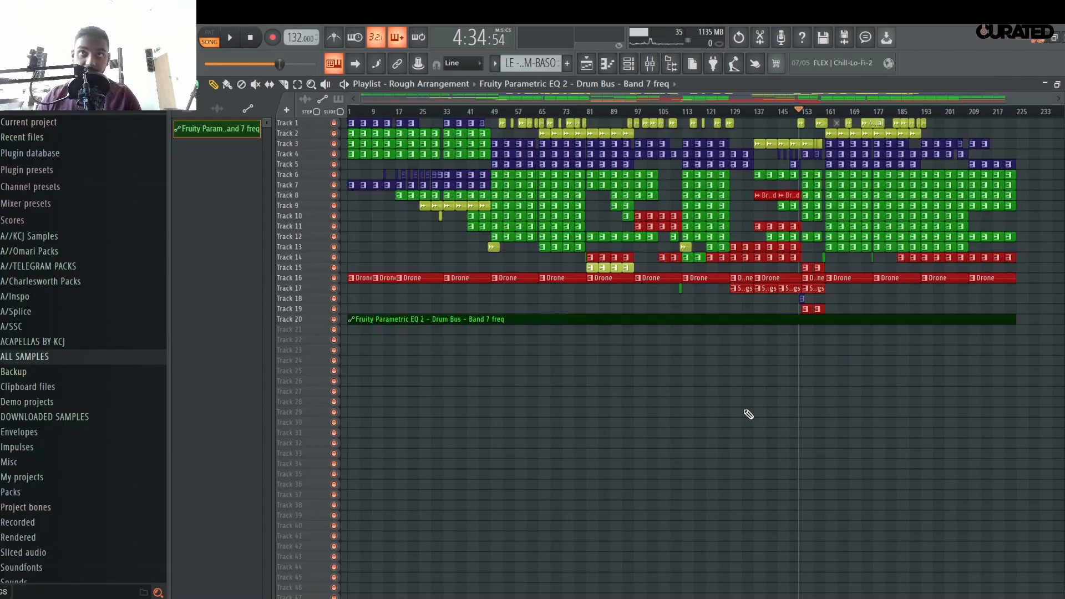
- Set the playback position to bar 129, where the Strings part begins
{"action": "scroll", "coordinate": [812, 311], "scroll_direction": "up", "scroll_amount": 5}
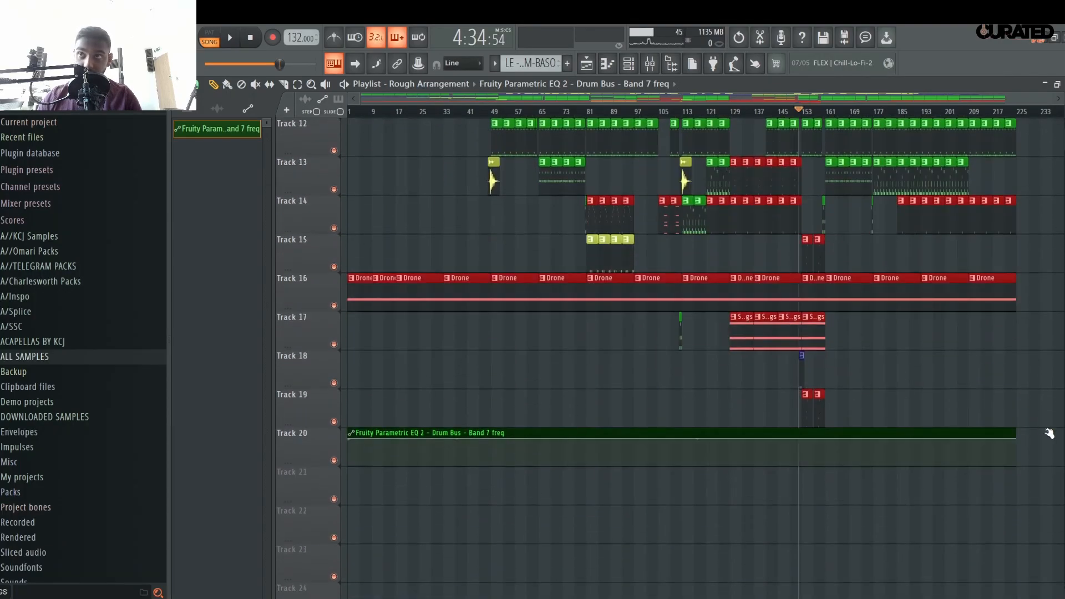
{"action": "key", "text": "space"}
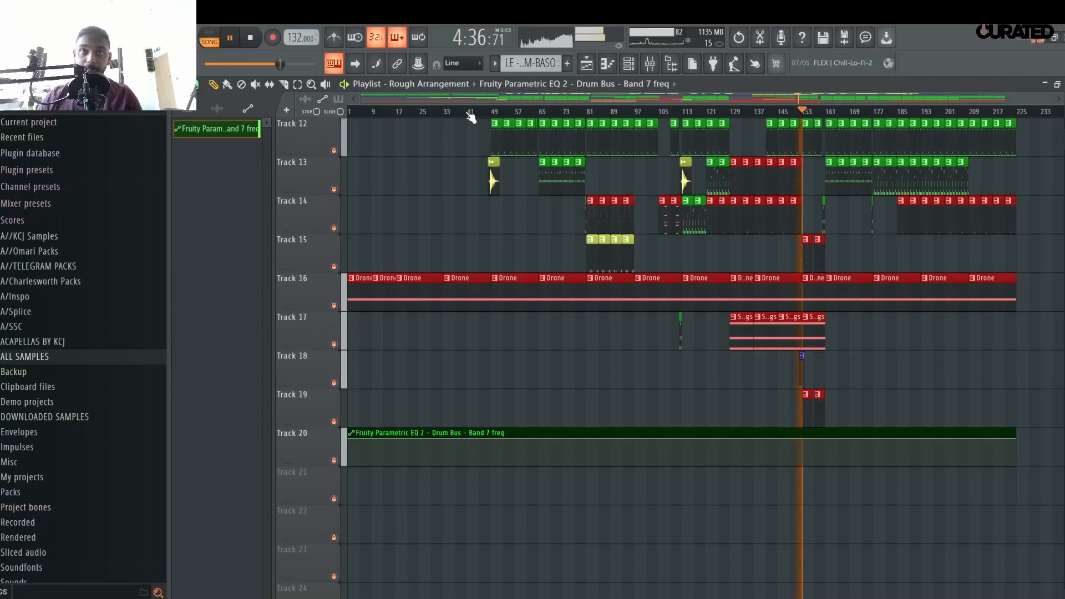
{"action": "key", "text": "space"}
{"action": "scroll", "coordinate": [833, 125], "scroll_direction": "up", "scroll_amount": 4}
{"action": "scroll", "coordinate": [837, 117], "scroll_direction": "up", "scroll_amount": 5}
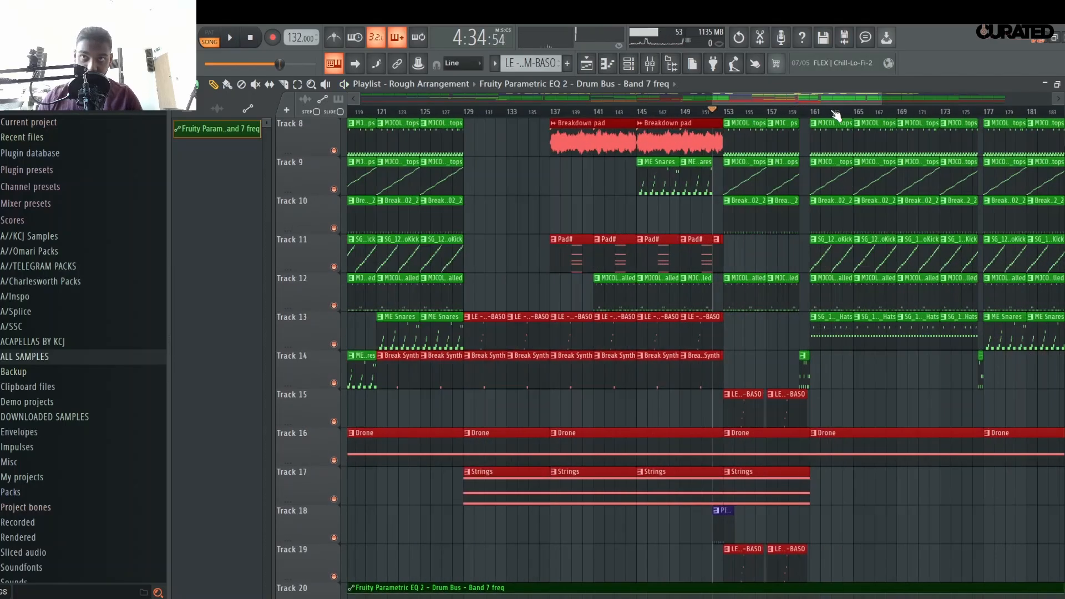
{"action": "scroll", "coordinate": [505, 371], "scroll_direction": "up", "scroll_amount": 1}
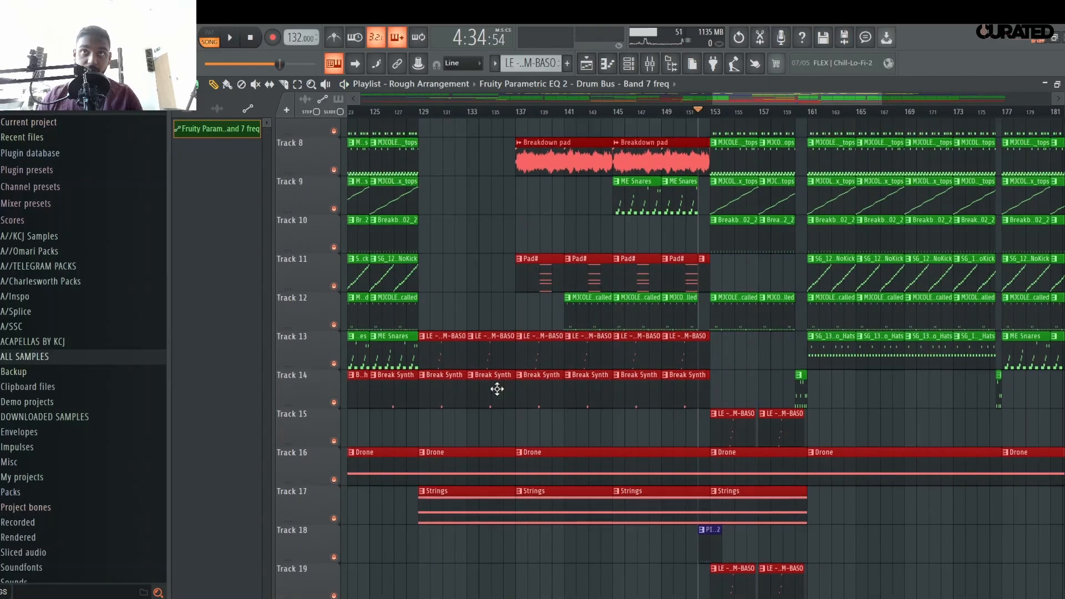
{"action": "left_click", "coordinate": [425, 113]}
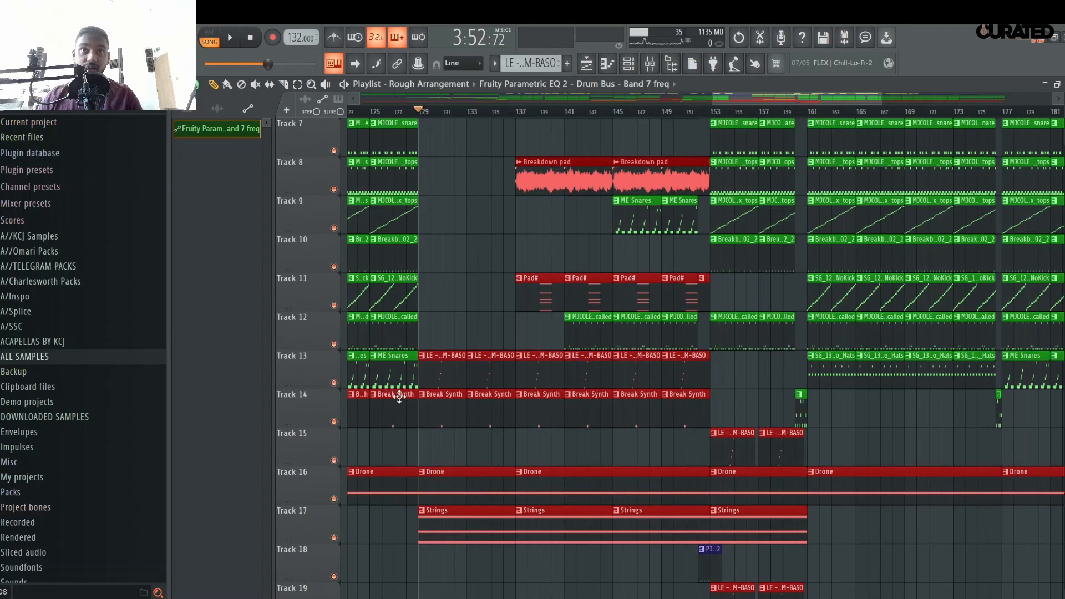
- Solo Track 17 and inspect the first Strings clip's notes in the piano roll, returning to the playlist
{"action": "right_click", "coordinate": [333, 538]}
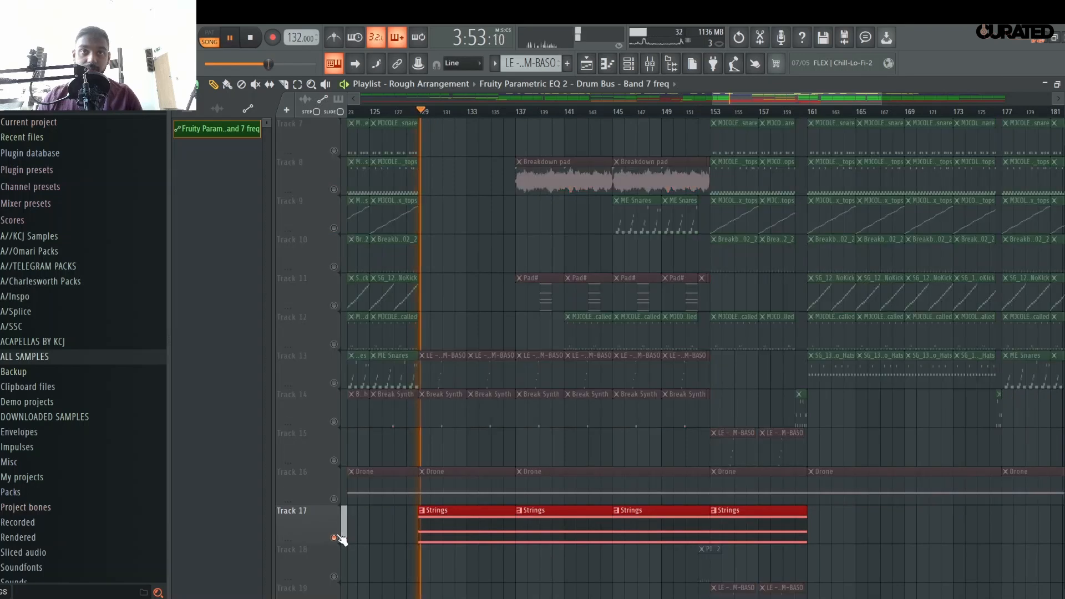
{"action": "double_click", "coordinate": [436, 528]}
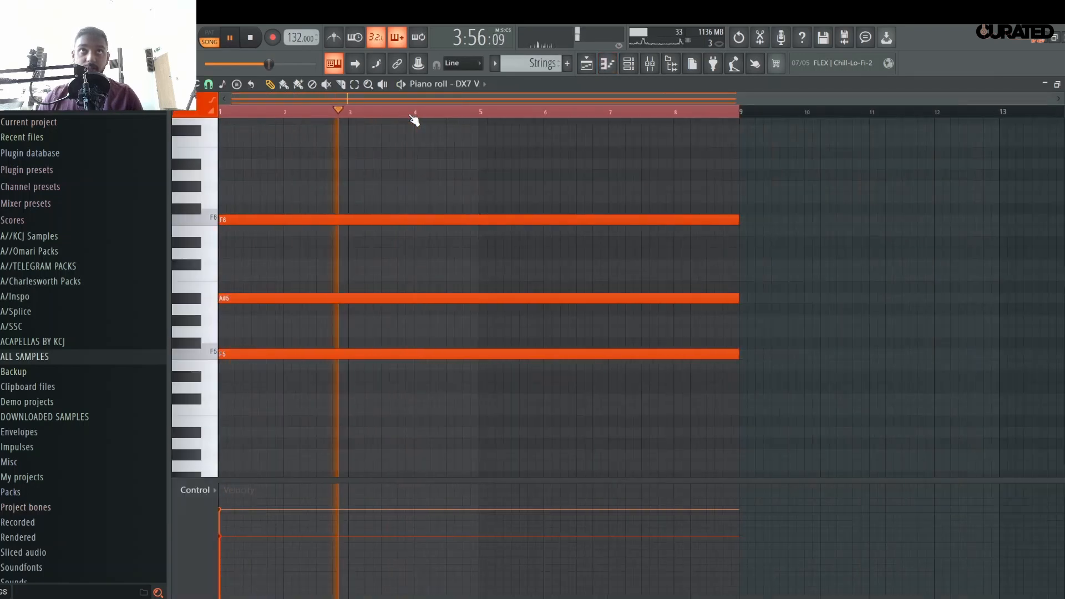
{"action": "key", "text": "space"}
{"action": "left_click", "coordinate": [586, 63]}
{"action": "scroll", "coordinate": [557, 545], "scroll_direction": "down", "scroll_amount": 2}
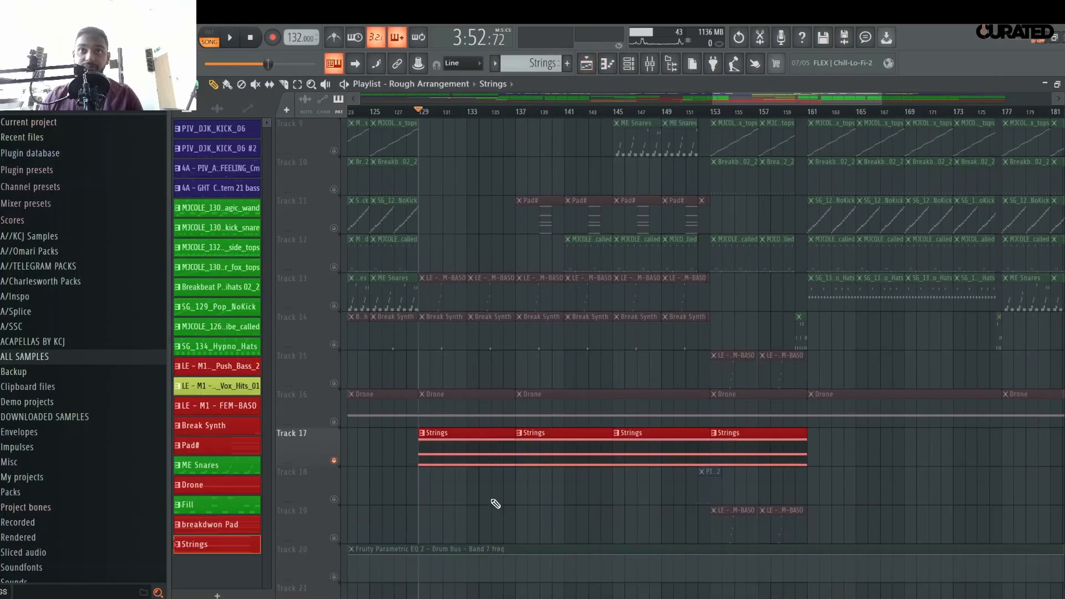
- Audition the soloed Track 18 kick clip from bar 152, restoring all tracks to the mix
{"action": "left_click", "coordinate": [698, 113]}
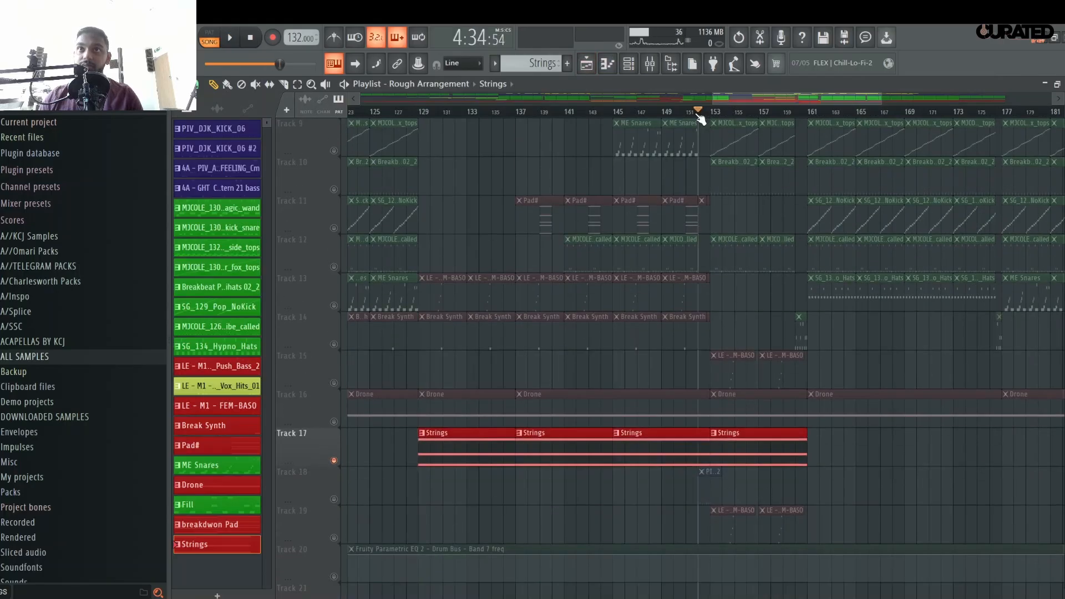
{"action": "left_click", "coordinate": [327, 499]}
{"action": "key", "text": "space"}
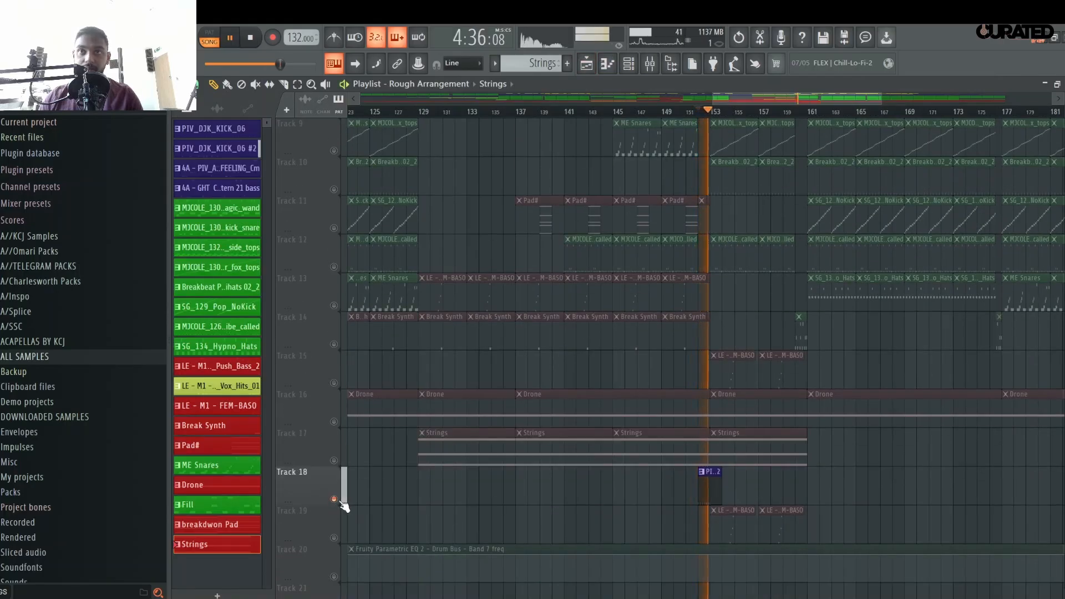
{"action": "key", "text": "space"}
{"action": "left_click", "coordinate": [334, 499], "text": "ctrl"}
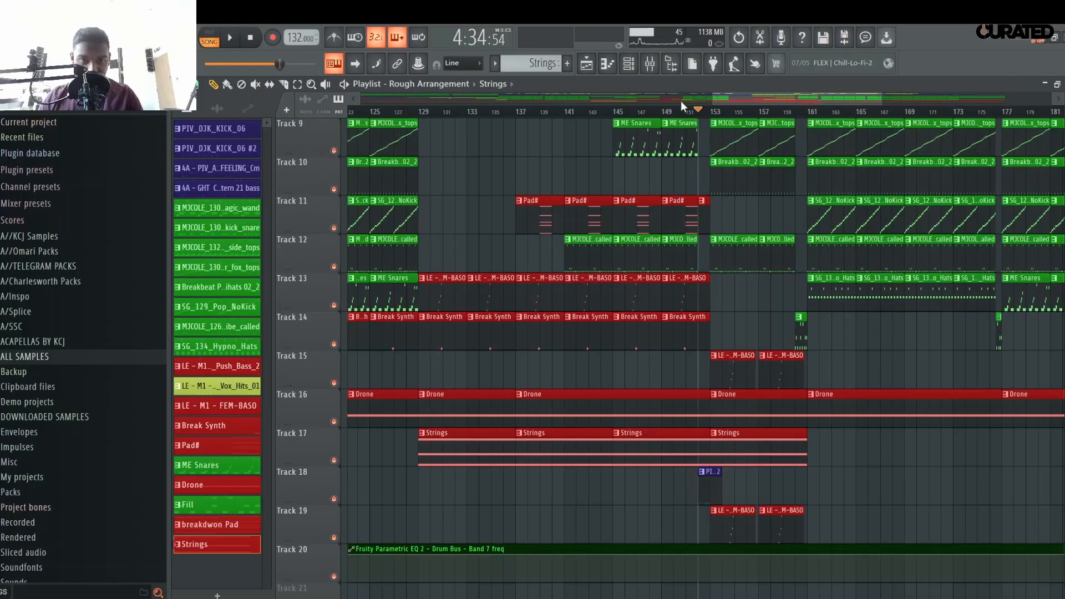
- Play the full mix from bar 152 and delete both LE - M1 - FEM-BASO clips from Track 19
{"action": "key", "text": "space"}
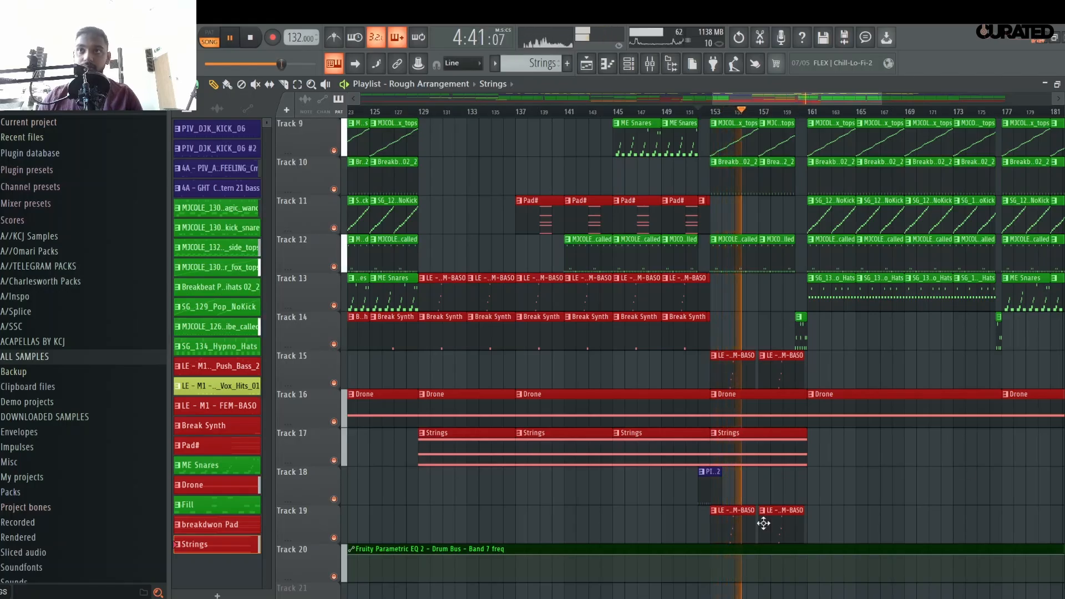
{"action": "scroll", "coordinate": [796, 117], "scroll_direction": "up", "scroll_amount": 3}
{"action": "key", "text": "space"}
{"action": "right_click", "coordinate": [685, 517]}
{"action": "right_click", "coordinate": [773, 511]}
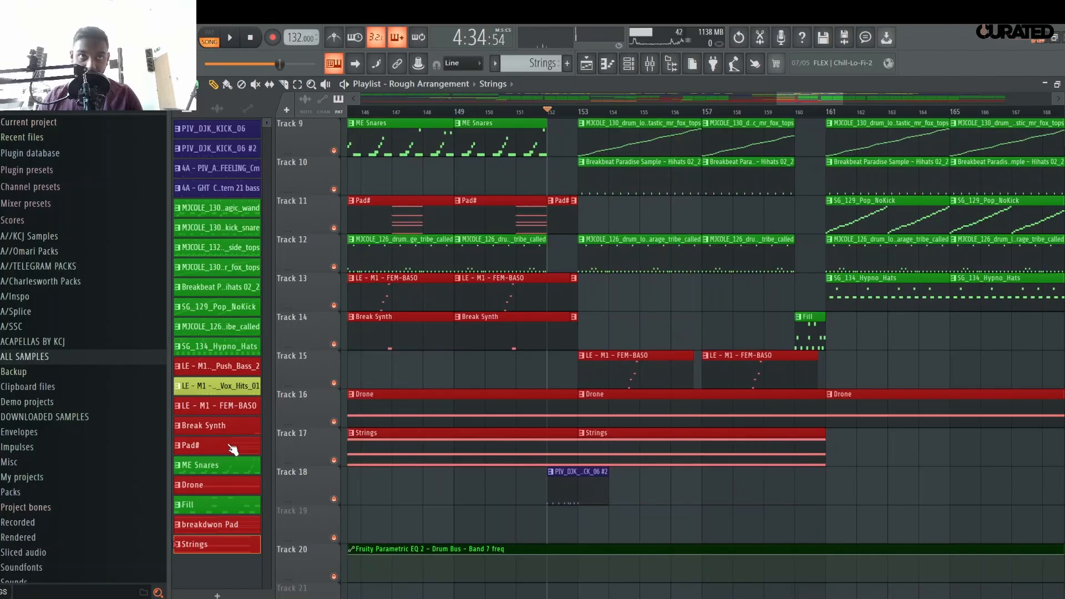
- Try LE - M1 - FEM-BASO clips on Track 19 at bars 153 and 157, play them, and delete them
{"action": "left_click", "coordinate": [233, 413]}
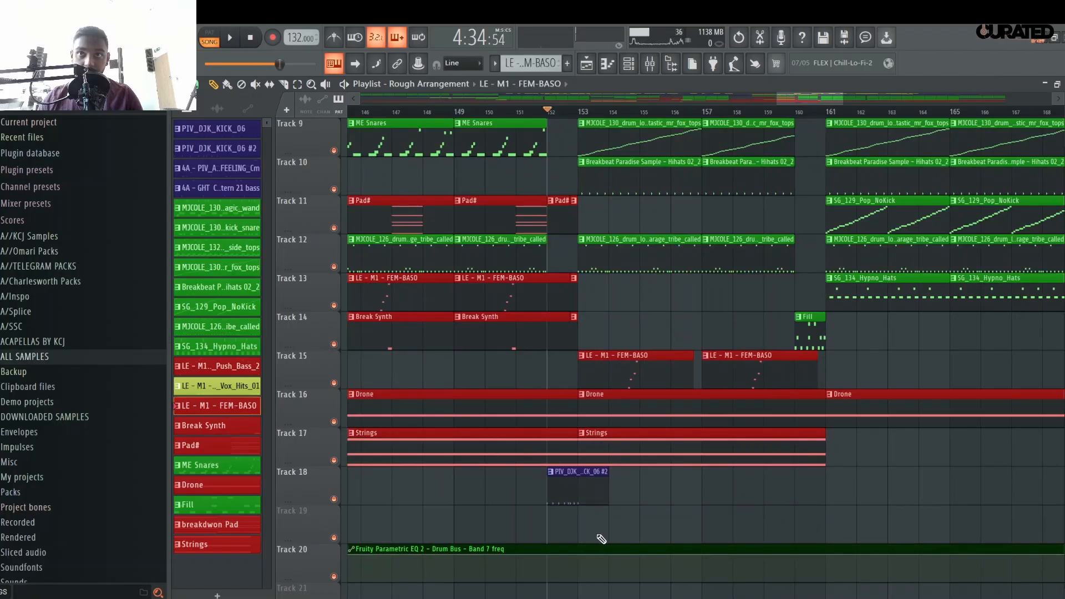
{"action": "left_click", "coordinate": [581, 525]}
{"action": "key", "text": "space"}
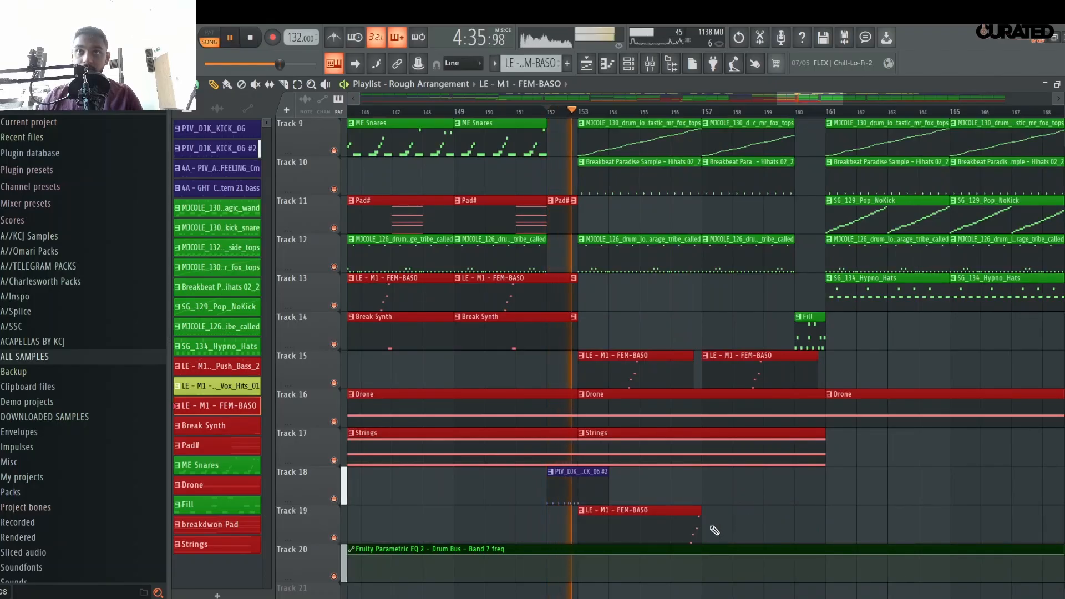
{"action": "left_click", "coordinate": [718, 526]}
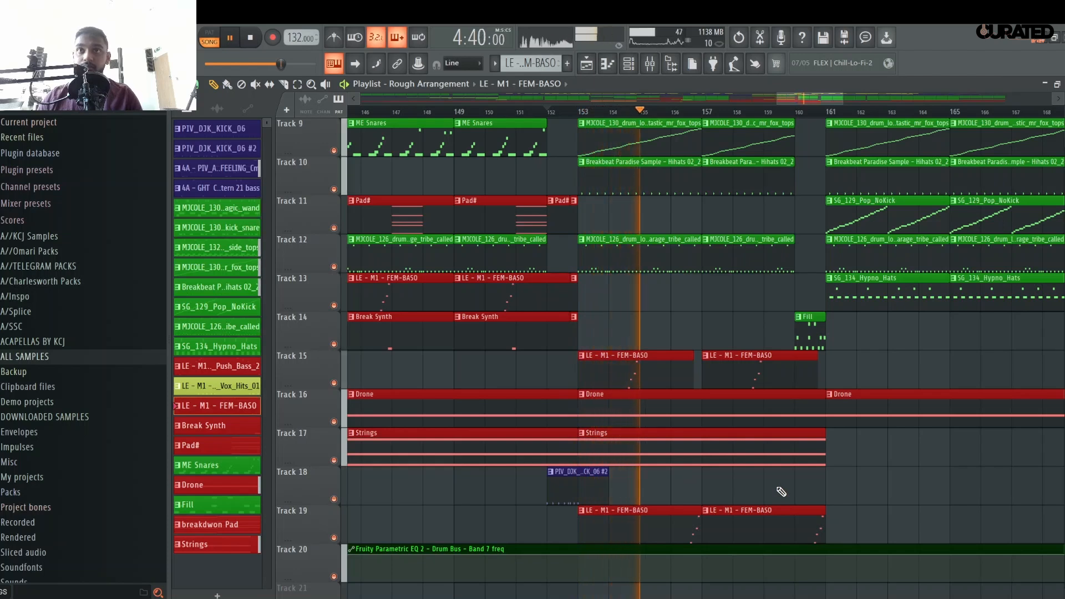
{"action": "key", "text": "space"}
{"action": "right_click", "coordinate": [669, 528]}
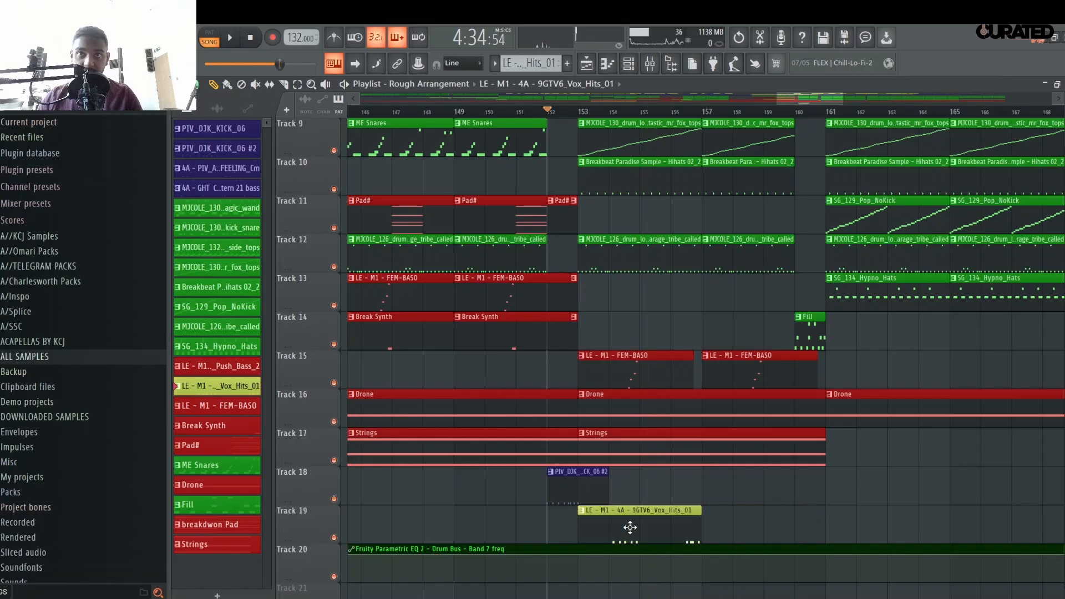
- Place two LE - M1 - 4A - 9GTV6_Vox_Hits_01 clips on Track 19 at bars 153 and 157
{"action": "key", "text": "space"}
{"action": "left_click_drag", "start_coordinate": [594, 529], "coordinate": [626, 529]}
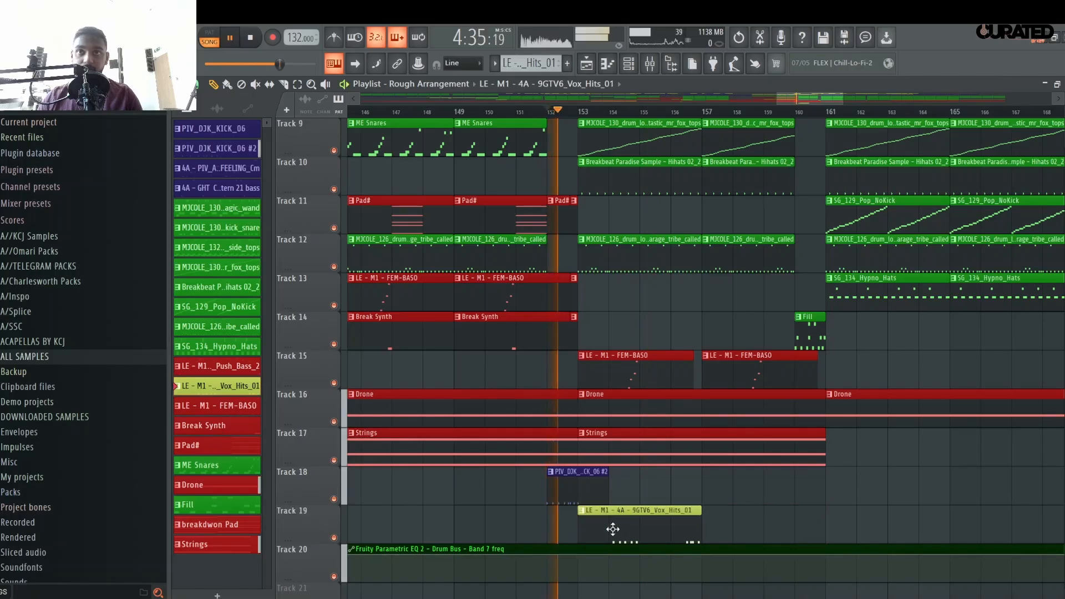
{"action": "left_click", "coordinate": [728, 534]}
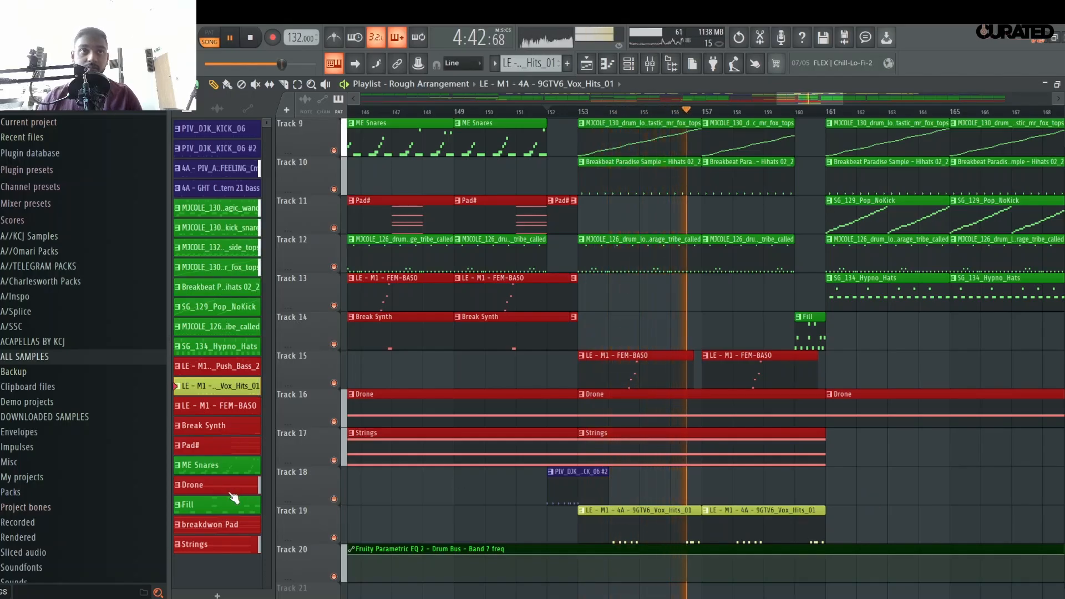
- Select the Break Synth pattern and review the clips from bar 153 to 161 across all tracks during playback
{"action": "left_click", "coordinate": [240, 408]}
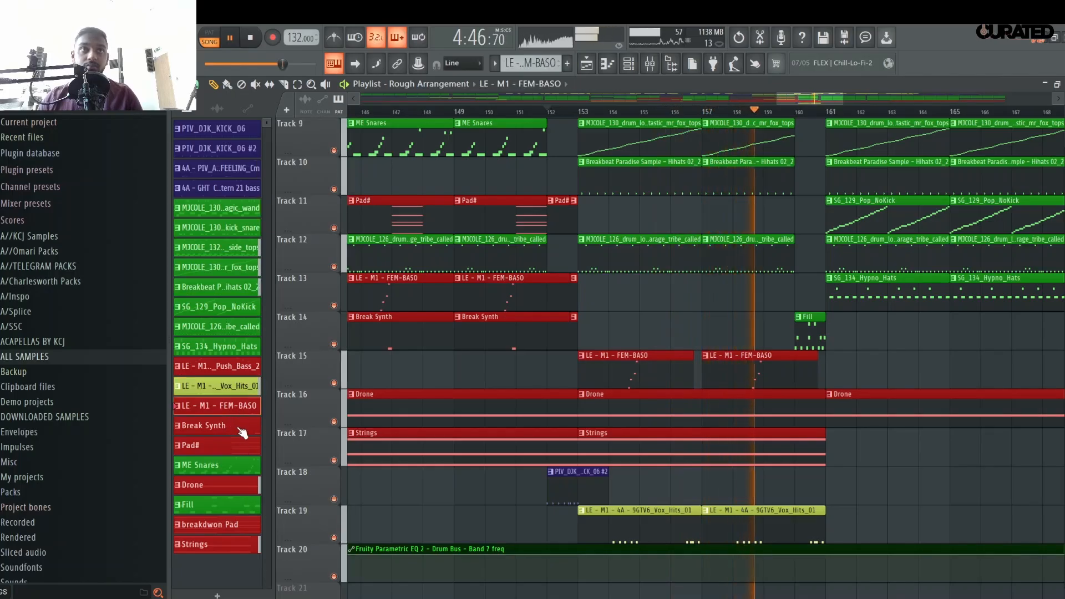
{"action": "left_click", "coordinate": [239, 428]}
{"action": "scroll", "coordinate": [608, 491], "scroll_direction": "up", "scroll_amount": 1}
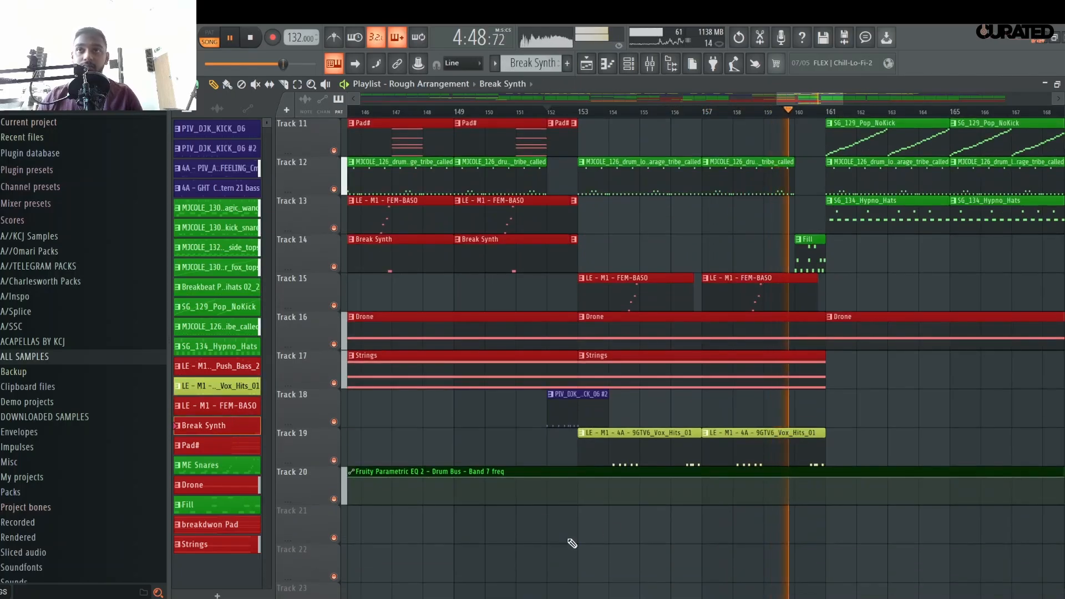
{"action": "scroll", "coordinate": [617, 522], "scroll_direction": "up", "scroll_amount": 6}
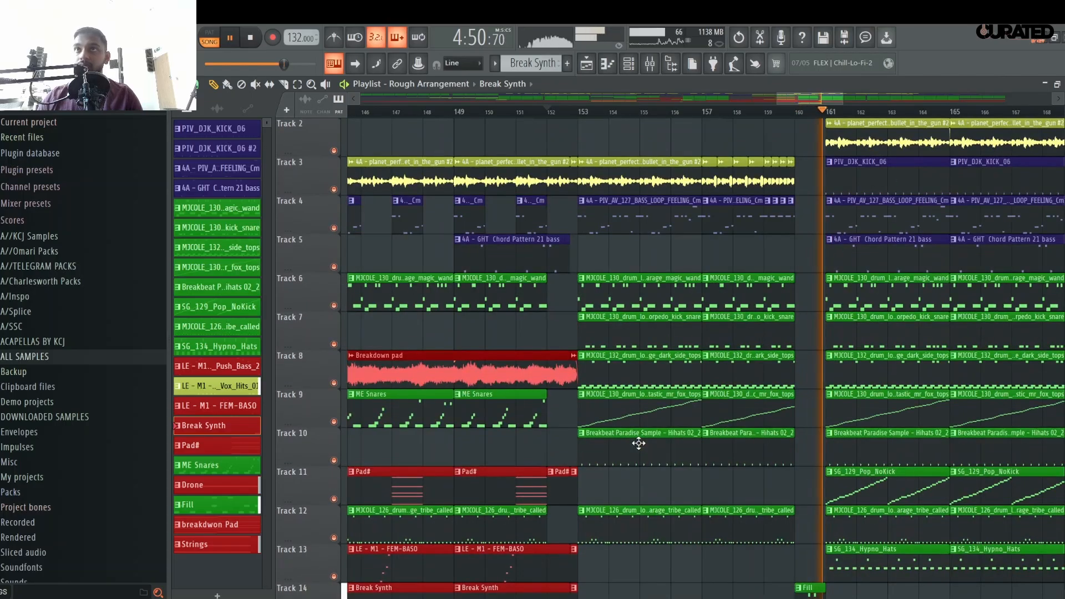
{"action": "scroll", "coordinate": [638, 443], "scroll_direction": "down", "scroll_amount": 9}
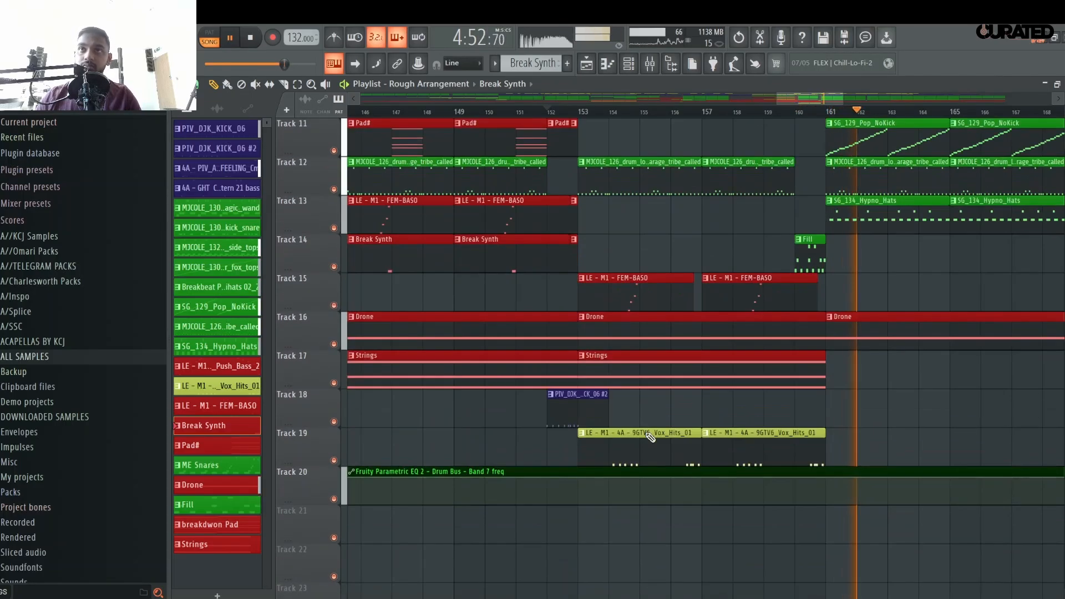
{"action": "key", "text": "space"}
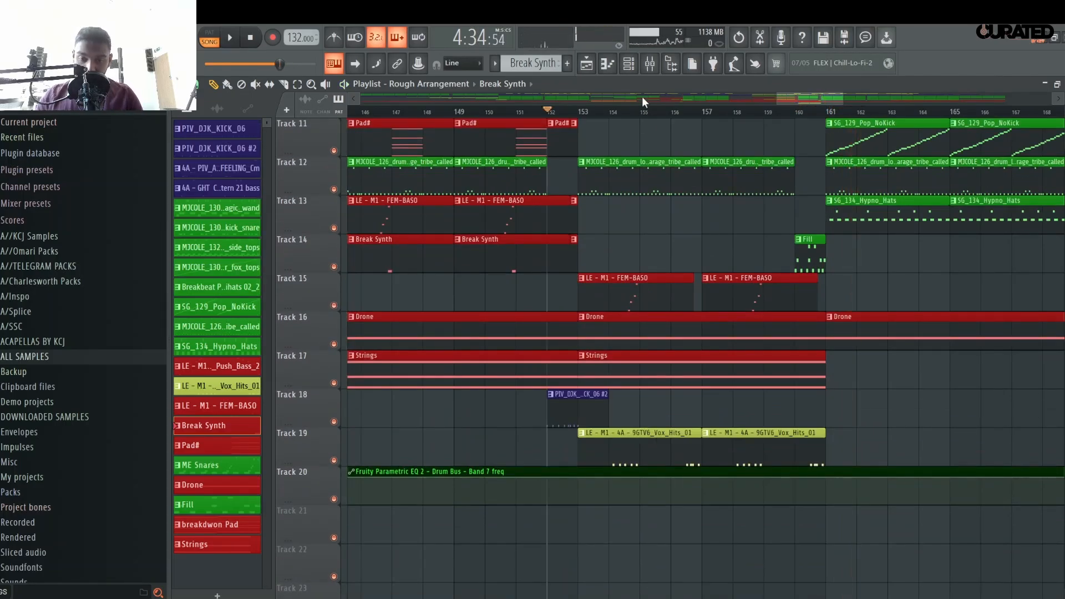
- Move the playback position to bar 47 and listen to the transition into bar 49
{"action": "scroll", "coordinate": [706, 123], "scroll_direction": "down", "scroll_amount": 6}
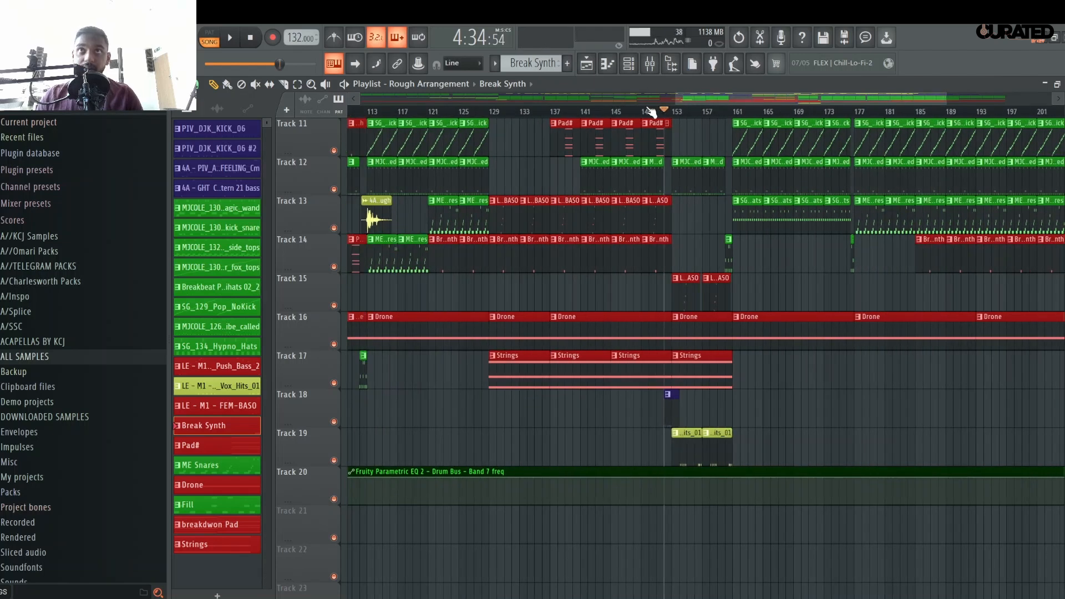
{"action": "scroll", "coordinate": [650, 111], "scroll_direction": "down", "scroll_amount": 5}
{"action": "scroll", "coordinate": [605, 287], "scroll_direction": "up", "scroll_amount": 7}
{"action": "scroll", "coordinate": [581, 288], "scroll_direction": "down", "scroll_amount": 4}
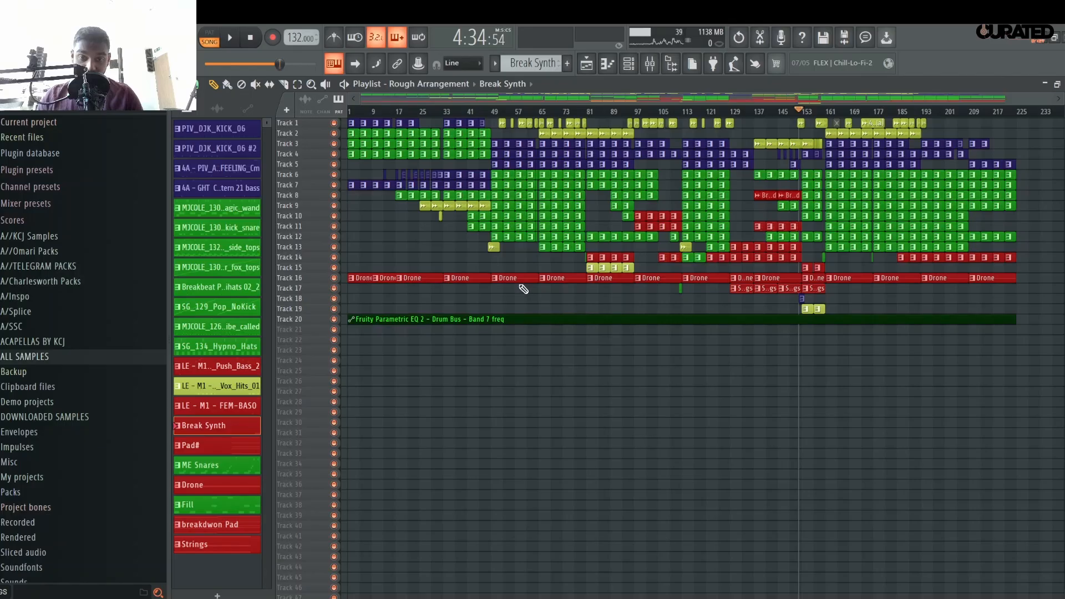
{"action": "left_click_drag", "start_coordinate": [465, 114], "coordinate": [486, 112]}
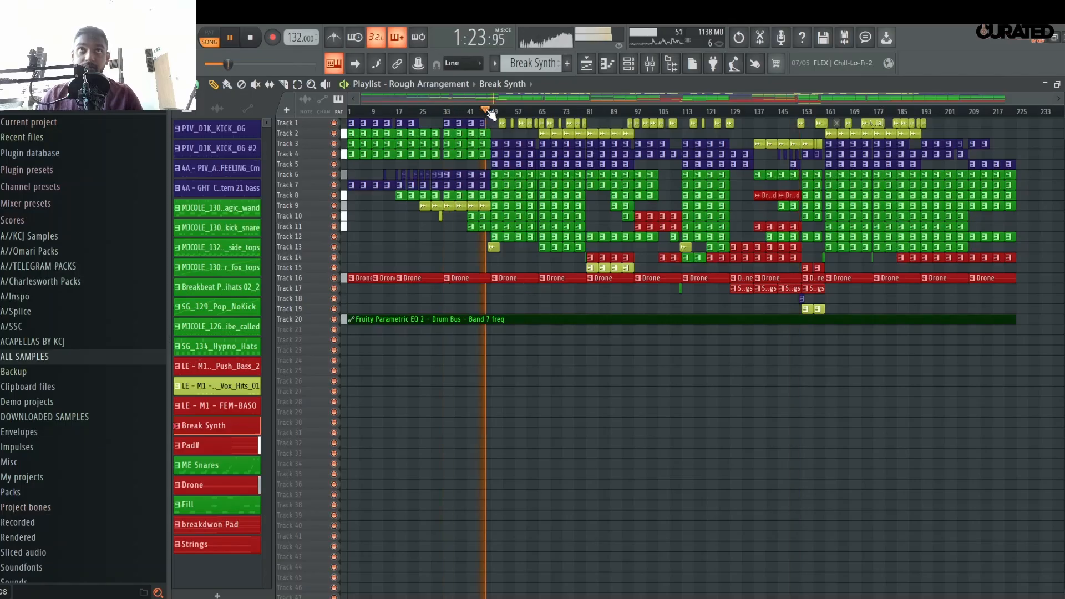
{"action": "scroll", "coordinate": [486, 112], "scroll_direction": "up", "scroll_amount": 8}
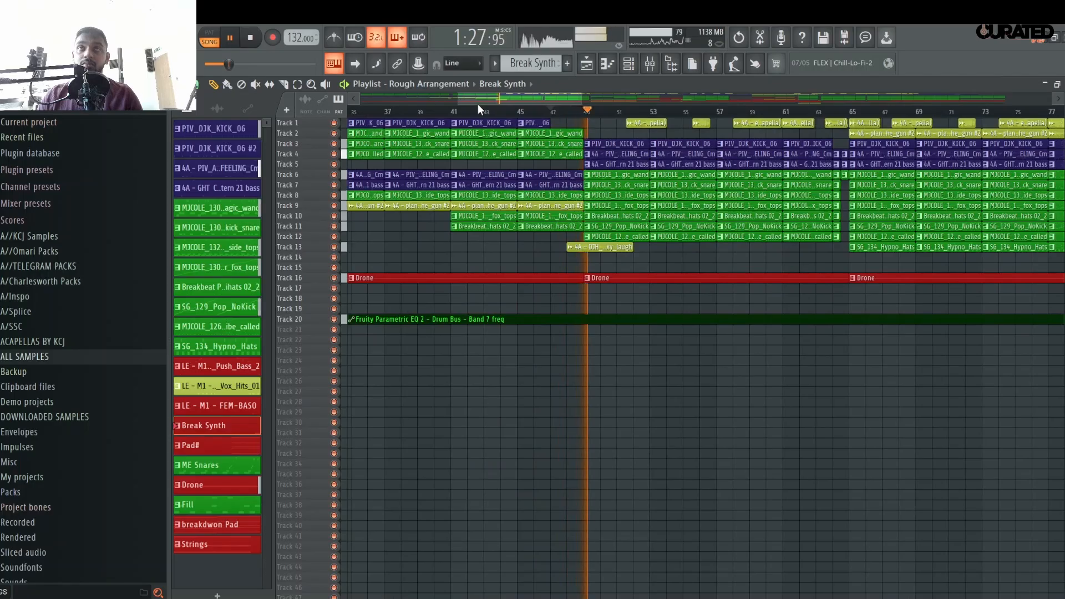
{"action": "key", "text": "space"}
- Add points to the Track 20 band 7 frequency automation so it stays high until bar 48 and drops by bar 49
{"action": "scroll", "coordinate": [577, 303], "scroll_direction": "up", "scroll_amount": 4}
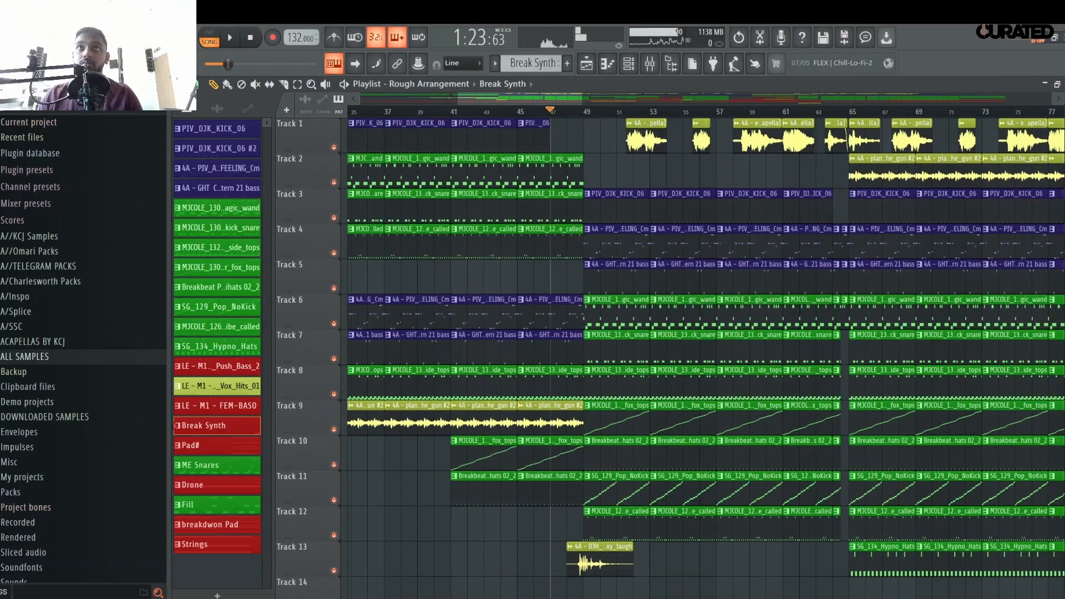
{"action": "scroll", "coordinate": [577, 303], "scroll_direction": "up", "scroll_amount": 5}
{"action": "scroll", "coordinate": [555, 374], "scroll_direction": "down", "scroll_amount": 3}
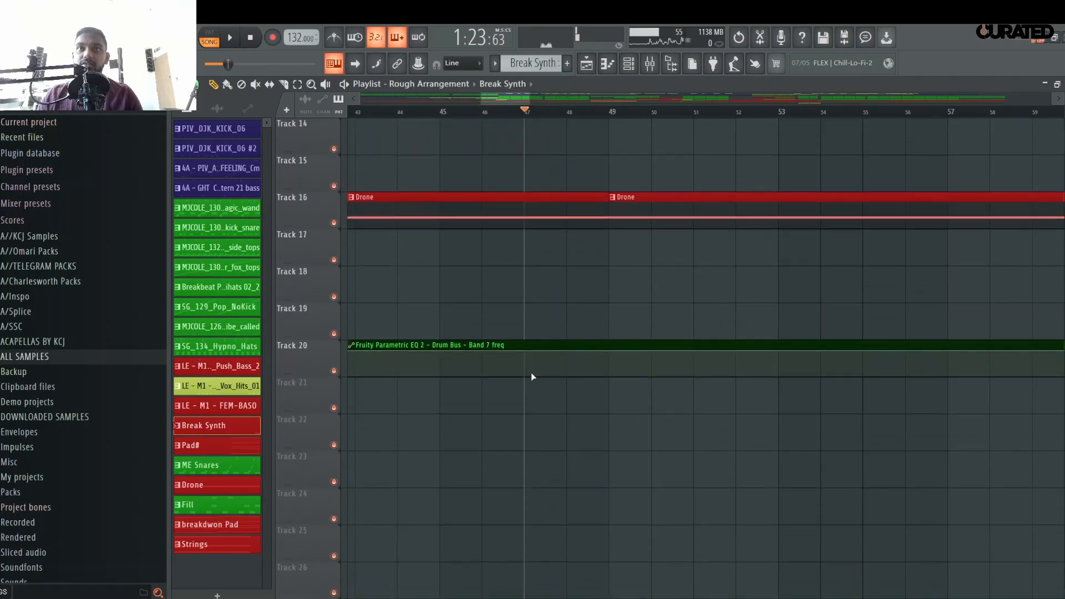
{"action": "key", "text": "space"}
{"action": "right_click", "coordinate": [607, 365]}
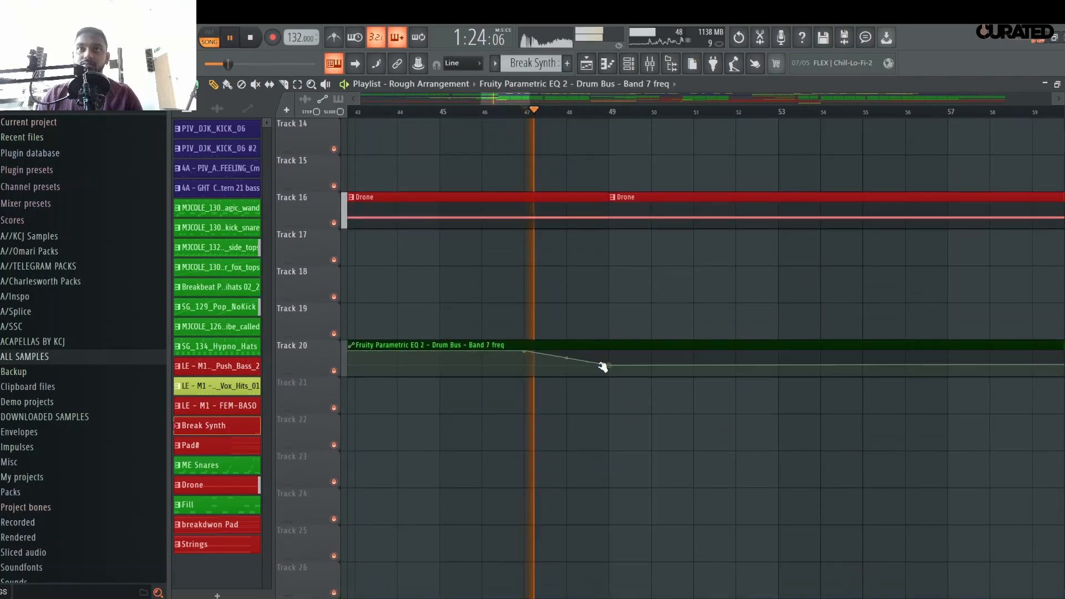
{"action": "right_click", "coordinate": [567, 363]}
{"action": "key", "text": "space"}
{"action": "left_click_drag", "start_coordinate": [571, 358], "coordinate": [567, 351]}
{"action": "key", "text": "space"}
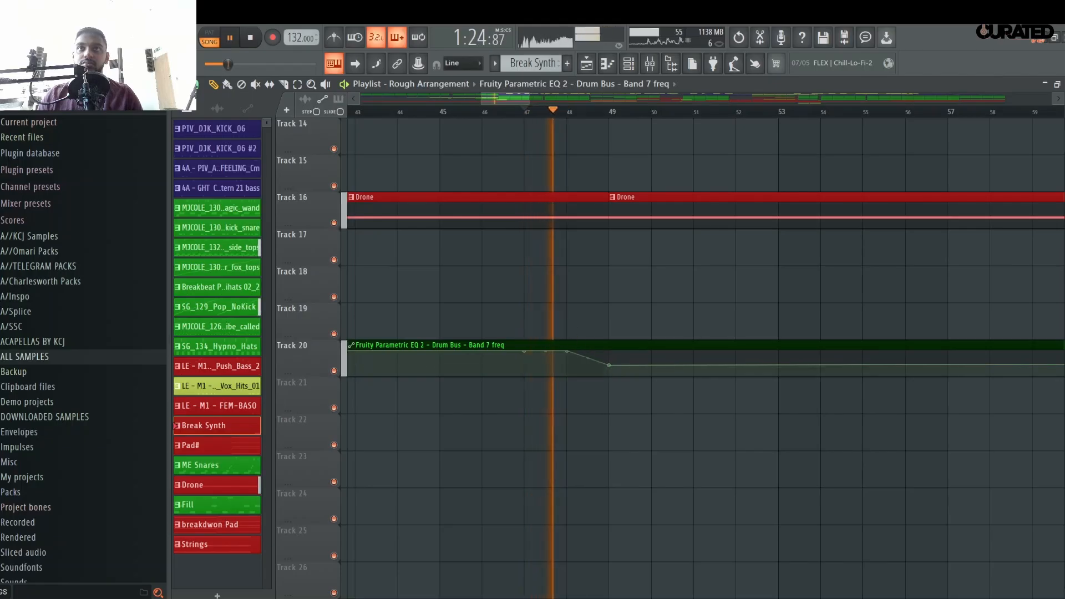
- Return the band 7 frequency to its high level at bar 49, curve the drop from bar 48, and replay it
{"action": "right_click", "coordinate": [614, 360]}
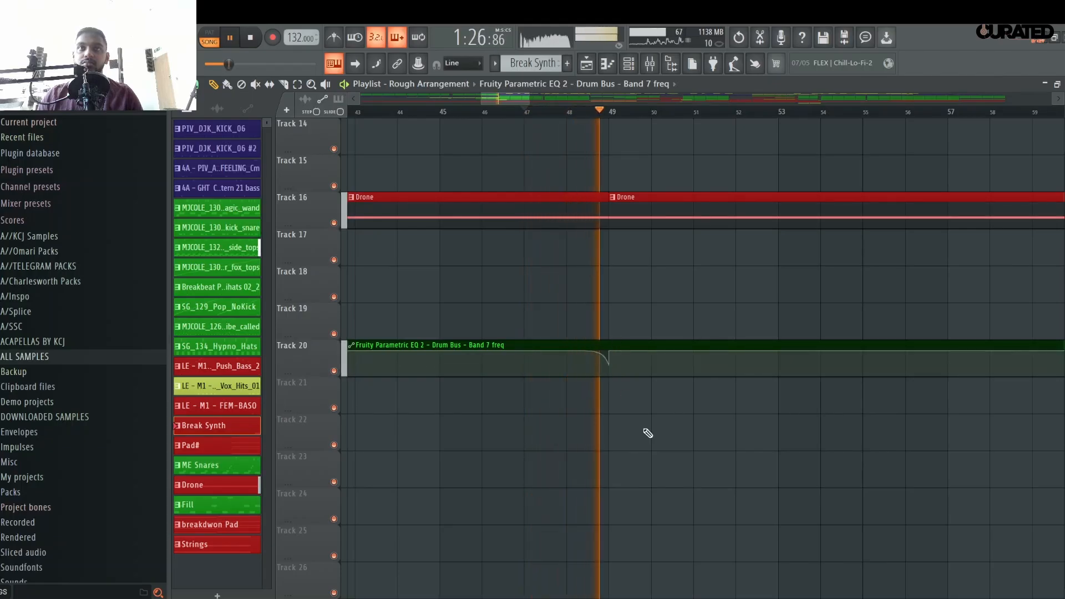
{"action": "key", "text": "space"}
{"action": "key", "text": "space"}
{"action": "left_click_drag", "start_coordinate": [589, 352], "coordinate": [588, 362]}
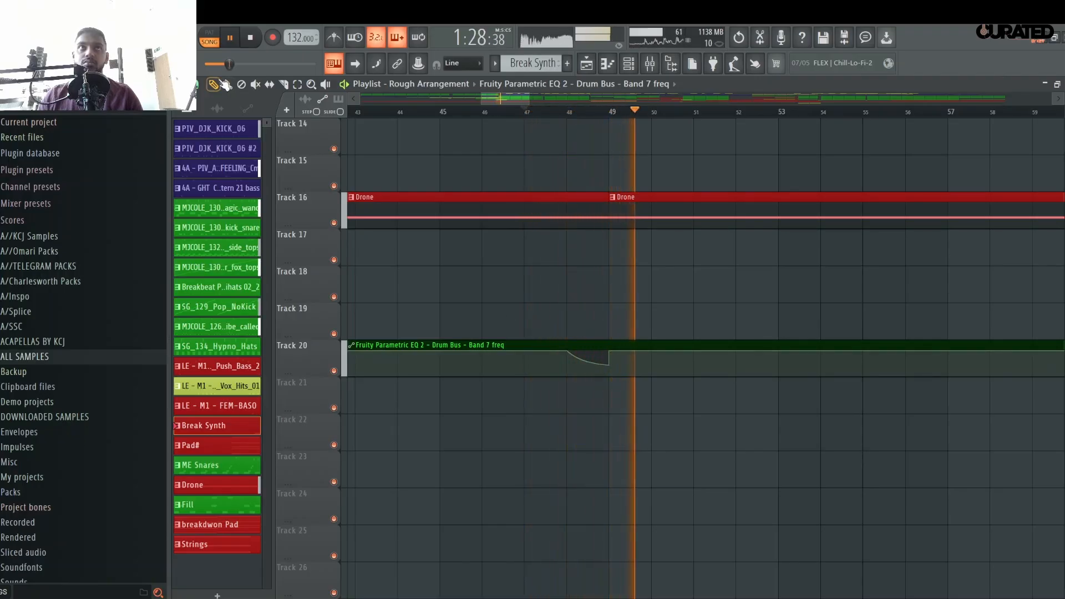
{"action": "key", "text": "space"}
{"action": "key", "text": "space"}
- Cut the end off the PIV_AV_127_BASS_LOOP_FEELING_Cm clip on Track 6 at about halfway through bar 48
{"action": "scroll", "coordinate": [696, 311], "scroll_direction": "up", "scroll_amount": 10}
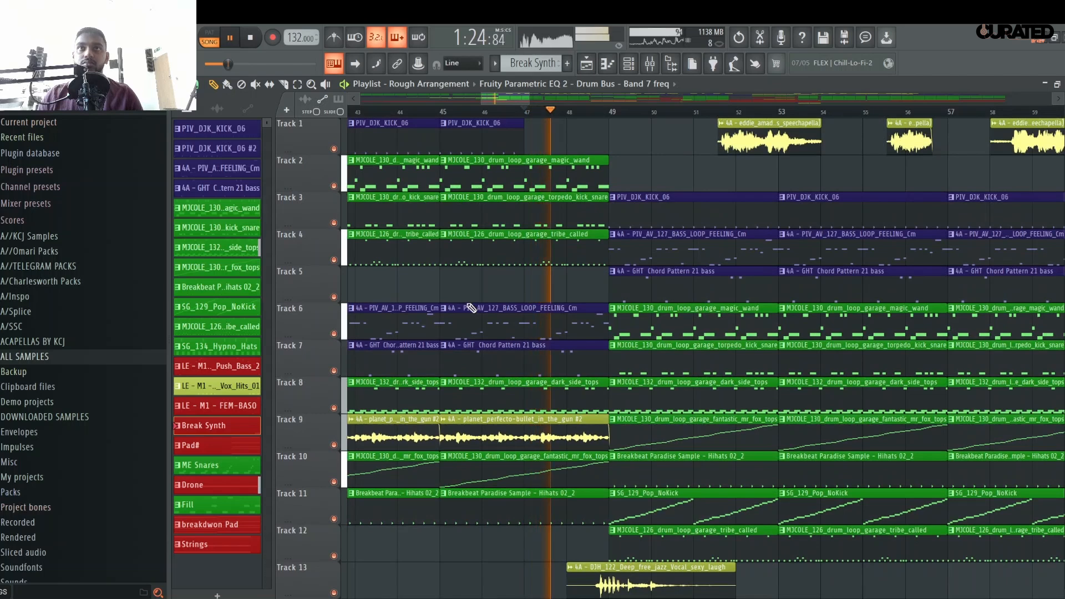
{"action": "key", "text": "space"}
{"action": "left_click", "coordinate": [198, 87]}
{"action": "left_click", "coordinate": [237, 256]}
{"action": "key", "text": "space"}
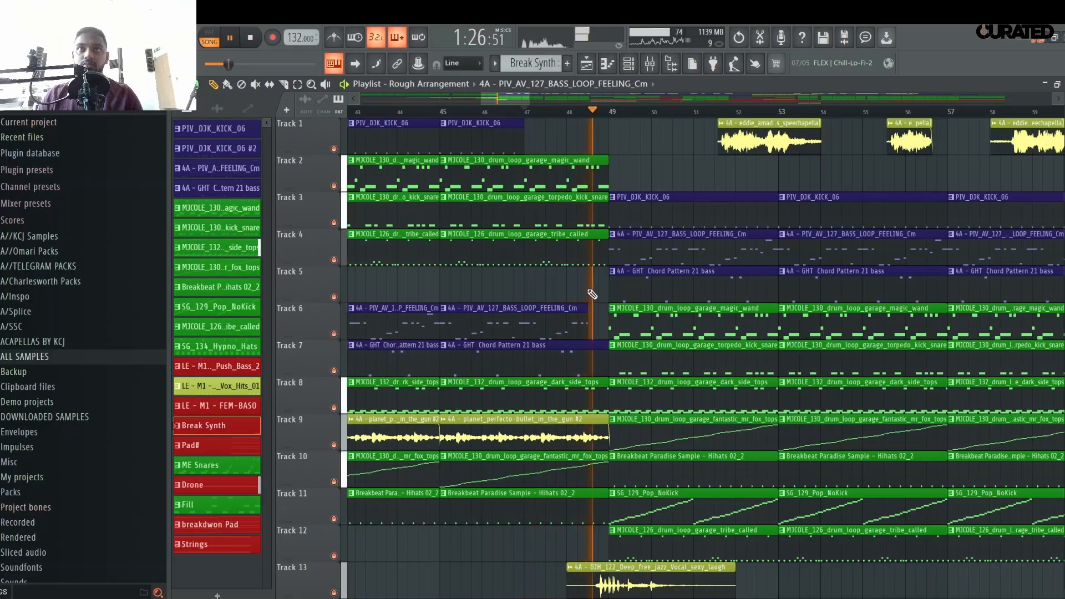
- Fade out the planet_perfecto-bullet_in_the_gun #2 clip on Track 9 from bar 48 to 49 and play the transition
{"action": "scroll", "coordinate": [594, 291], "scroll_direction": "down", "scroll_amount": 2}
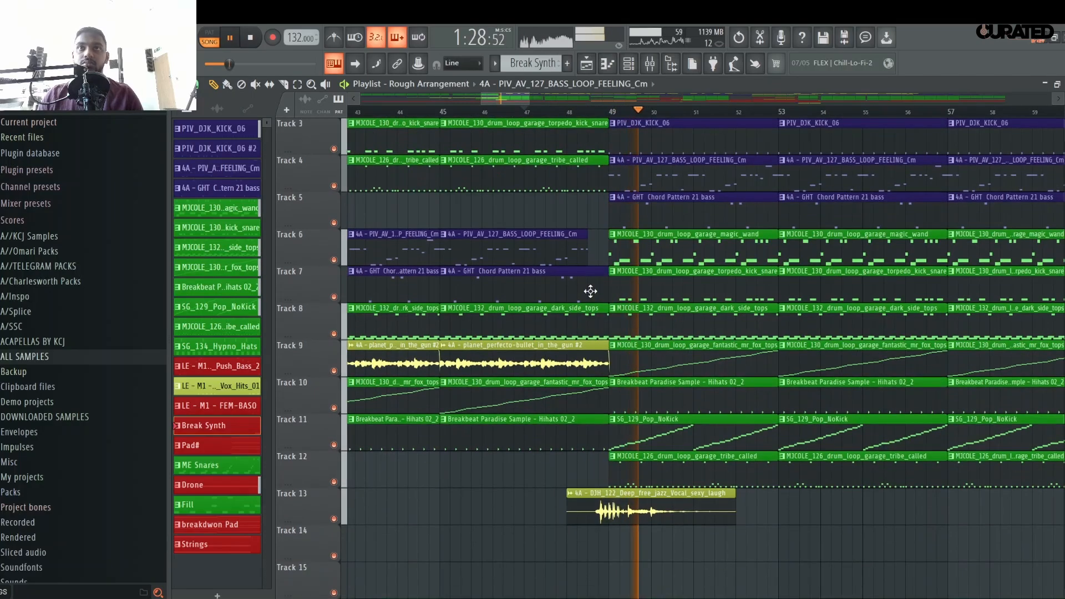
{"action": "key", "text": "space"}
{"action": "key", "text": "space"}
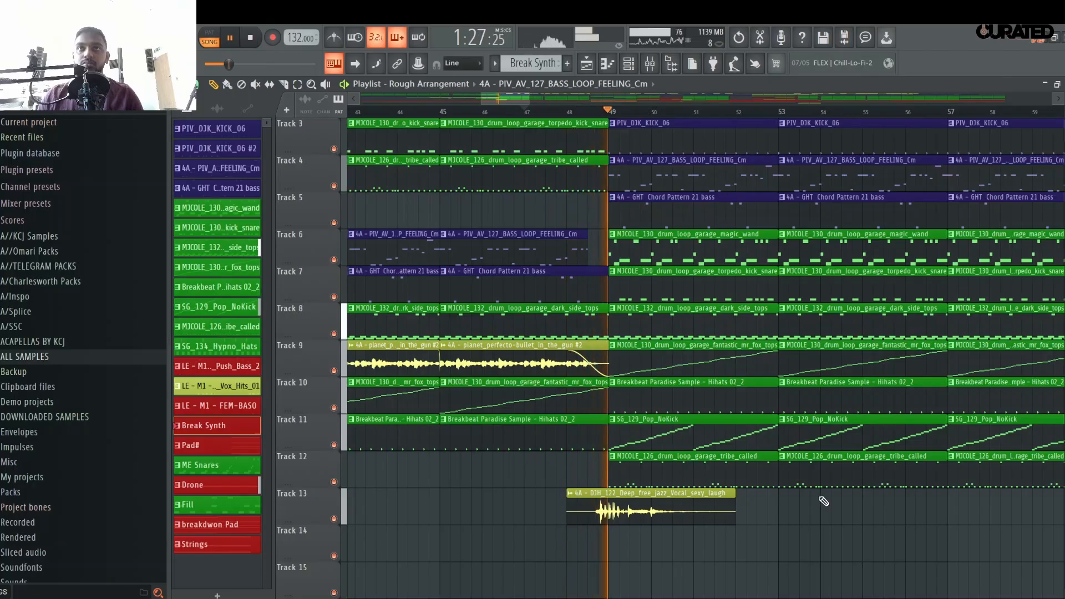
{"action": "scroll", "coordinate": [700, 516], "scroll_direction": "up", "scroll_amount": 2}
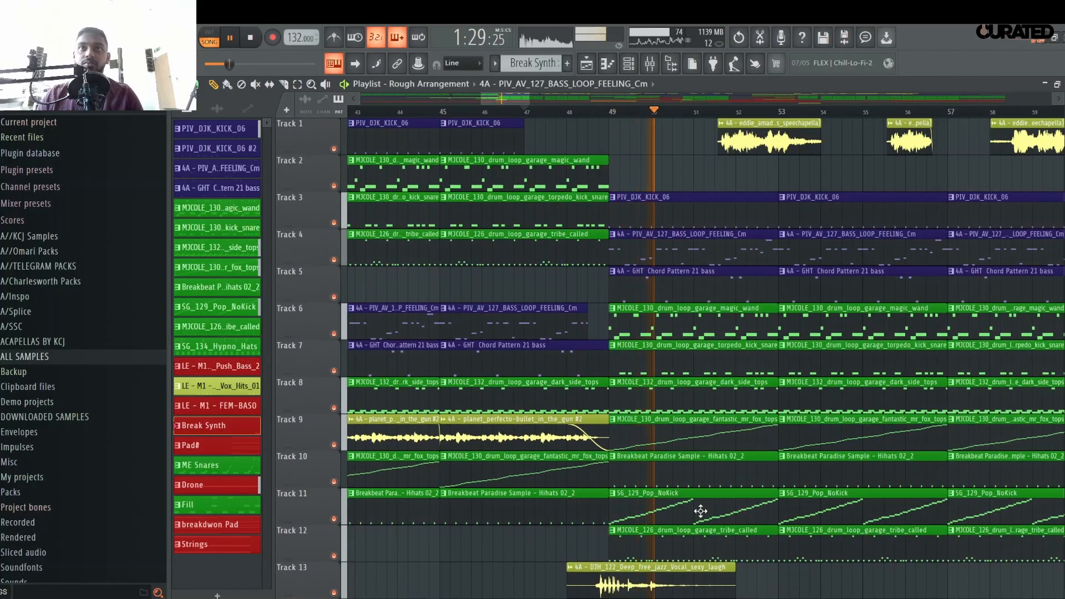
{"action": "scroll", "coordinate": [698, 496], "scroll_direction": "down", "scroll_amount": 13}
{"action": "scroll", "coordinate": [683, 478], "scroll_direction": "up", "scroll_amount": 3}
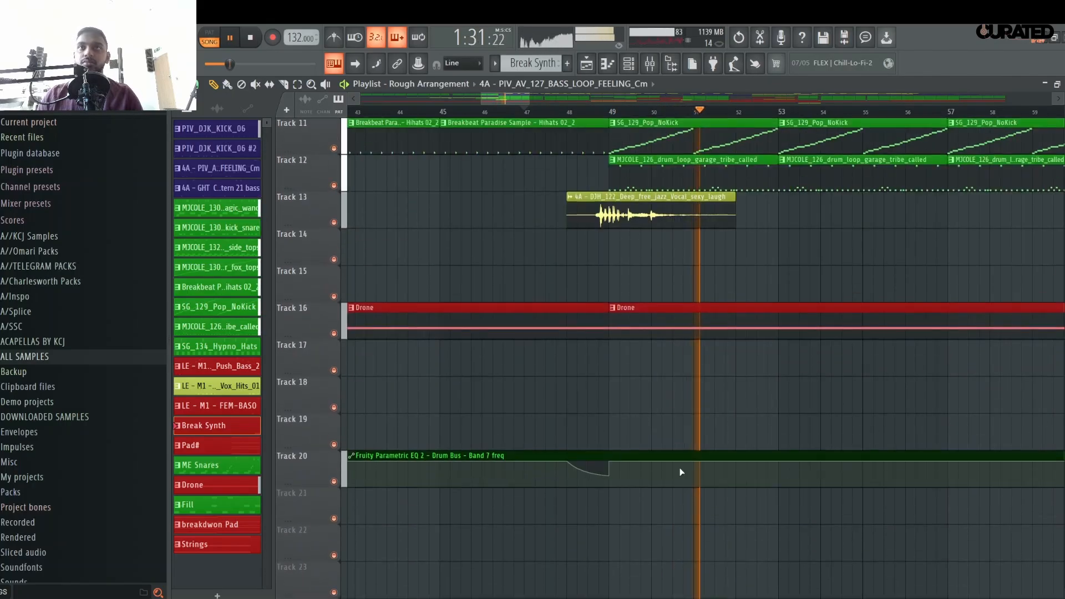
- Play the arrangement from about bar 64 and again from about bar 80 to check the transitions into the following sections
{"action": "key", "text": "space"}
{"action": "scroll", "coordinate": [591, 117], "scroll_direction": "down", "scroll_amount": 4}
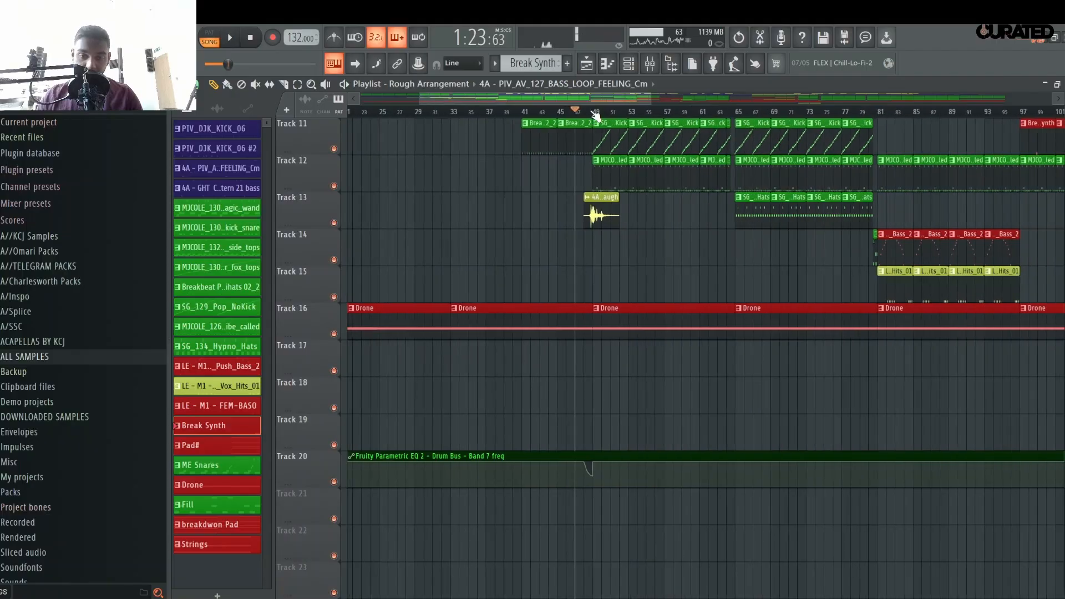
{"action": "scroll", "coordinate": [804, 402], "scroll_direction": "up", "scroll_amount": 10}
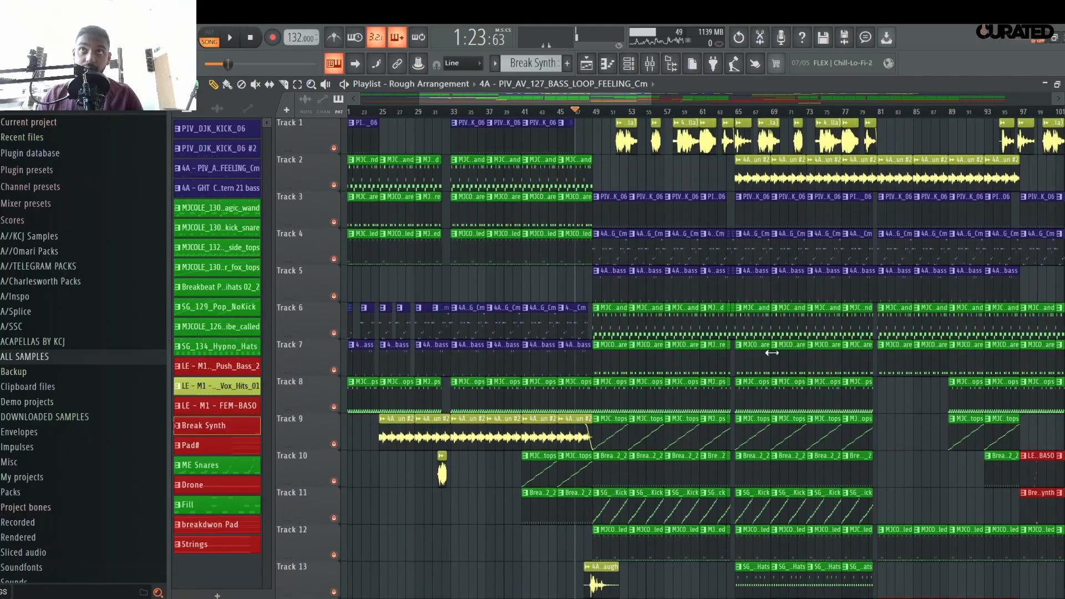
{"action": "key", "text": "space"}
{"action": "scroll", "coordinate": [740, 115], "scroll_direction": "down", "scroll_amount": 3}
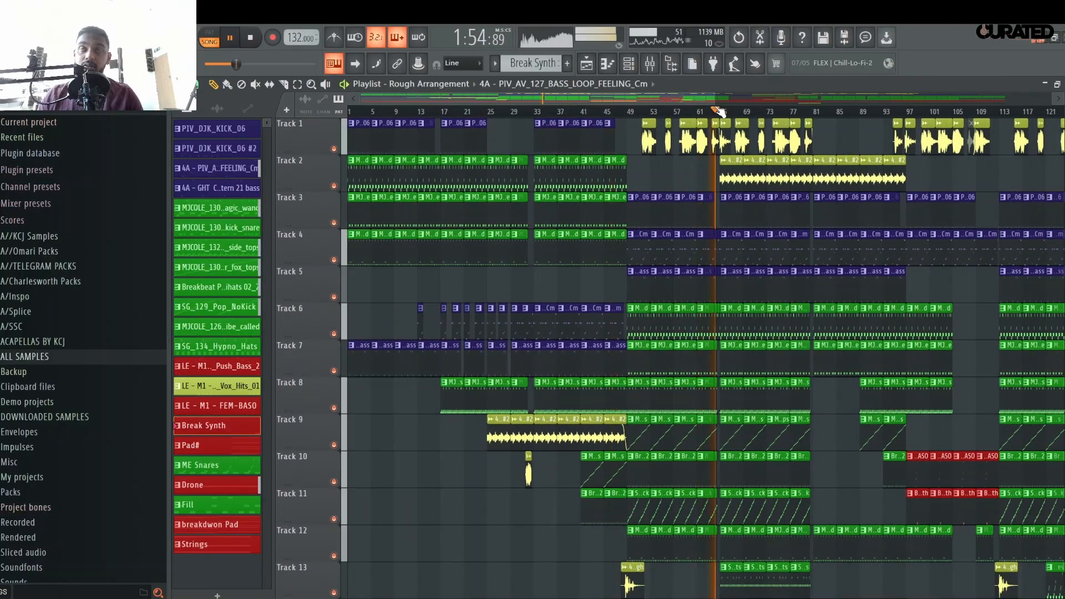
{"action": "scroll", "coordinate": [720, 111], "scroll_direction": "down", "scroll_amount": 2}
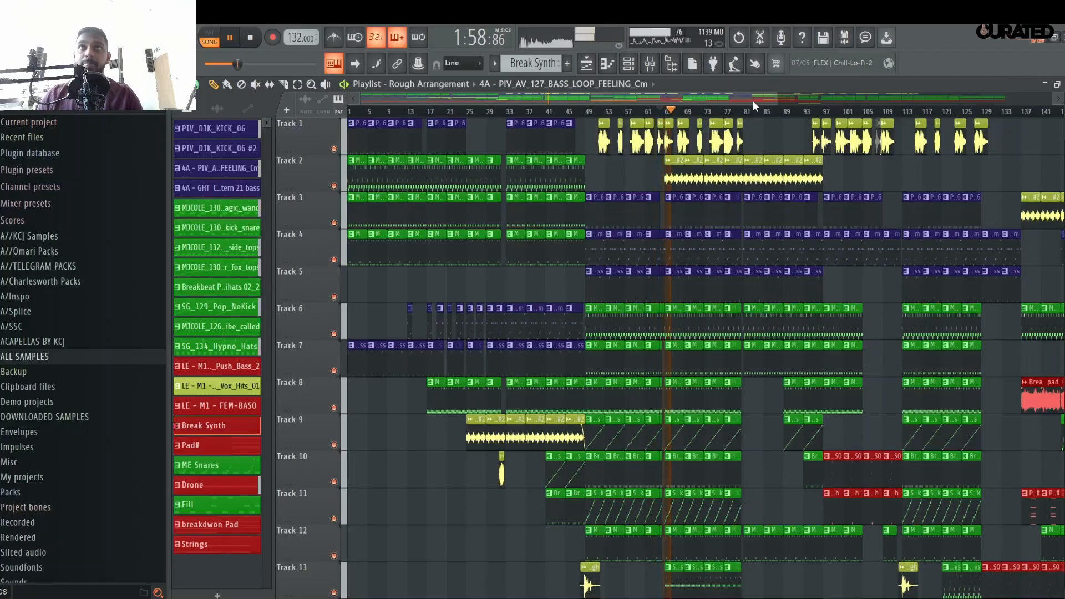
{"action": "scroll", "coordinate": [844, 116], "scroll_direction": "up", "scroll_amount": 3}
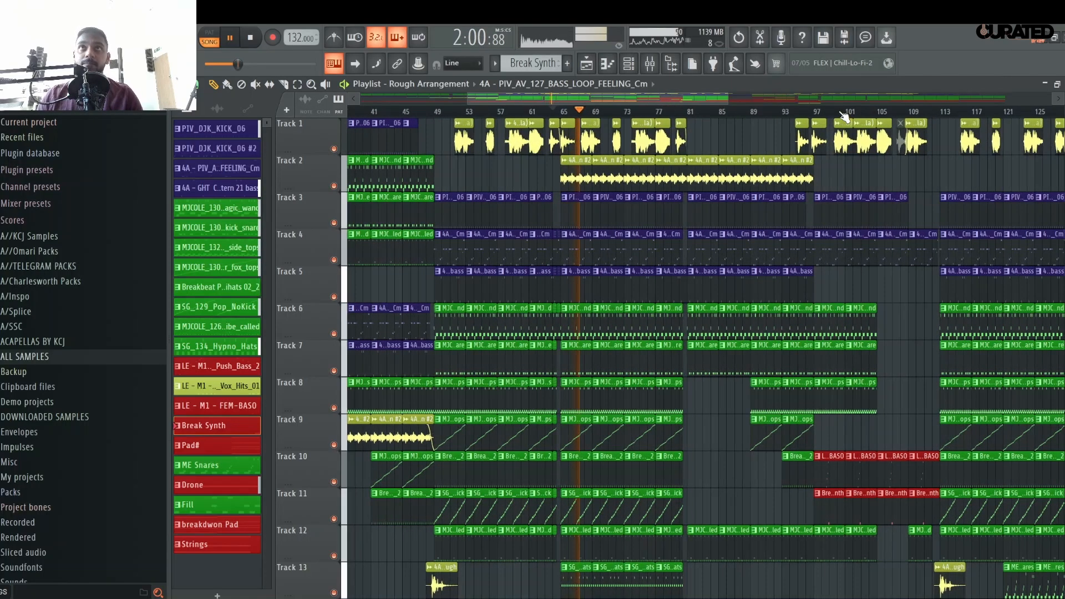
{"action": "scroll", "coordinate": [845, 115], "scroll_direction": "up", "scroll_amount": 2}
{"action": "scroll", "coordinate": [637, 325], "scroll_direction": "down", "scroll_amount": 4}
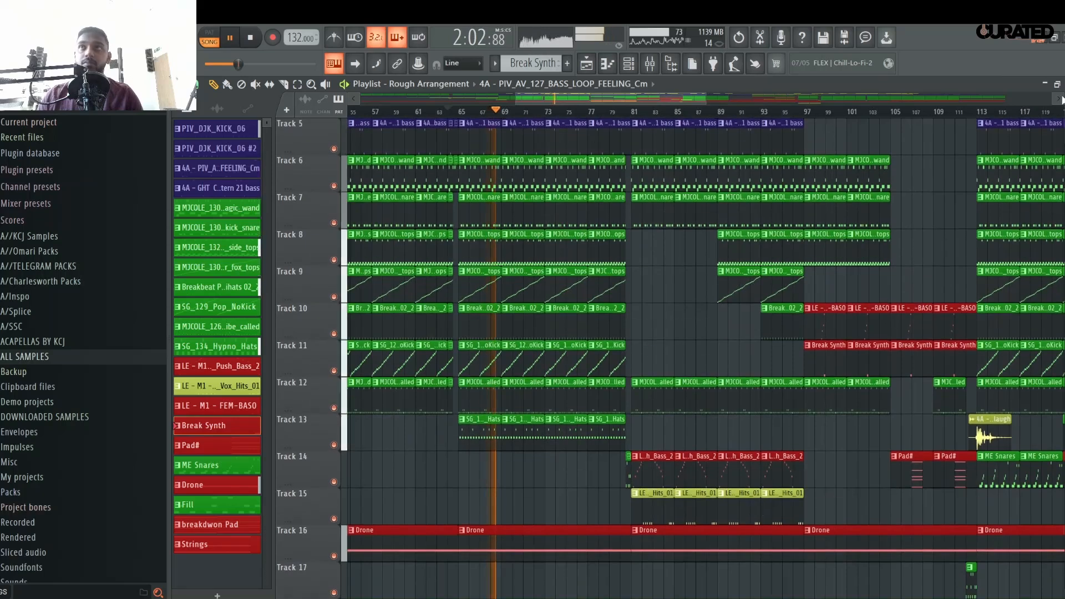
{"action": "scroll", "coordinate": [665, 314], "scroll_direction": "down", "scroll_amount": 4}
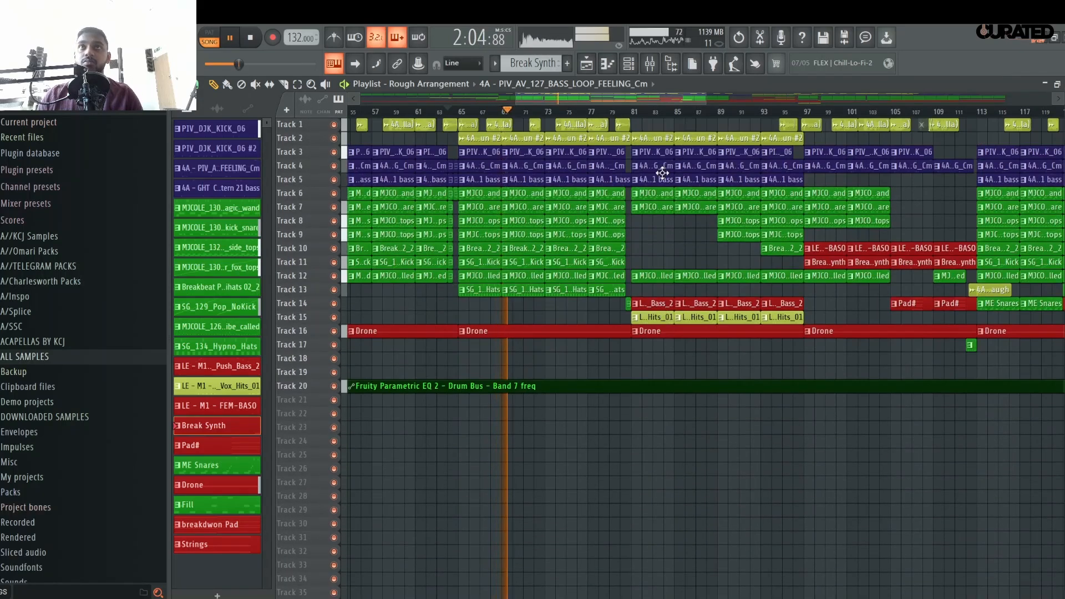
{"action": "left_click", "coordinate": [622, 113]}
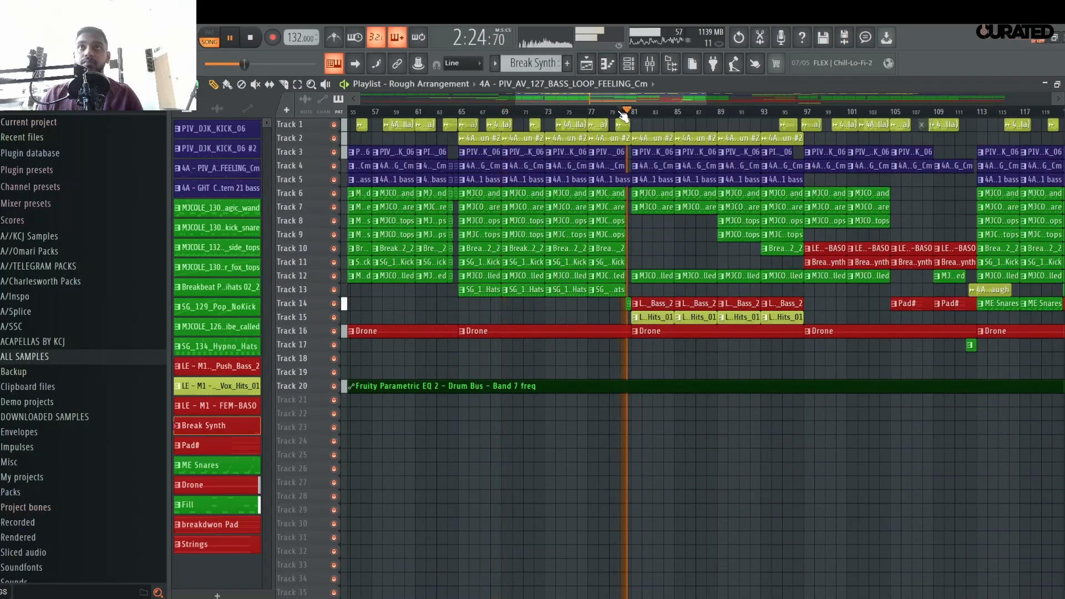
{"action": "scroll", "coordinate": [626, 118], "scroll_direction": "down", "scroll_amount": 2}
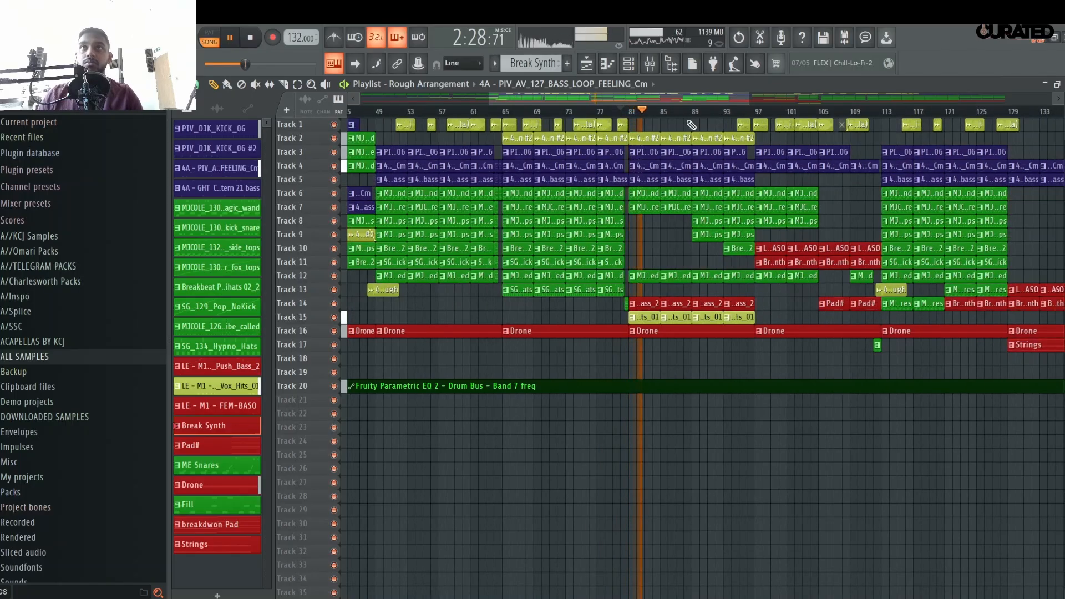
- Play from about bar 94 and shape the Track 20 band 7 frequency automation to fall from bar 97 to 101 and return high by bar 105
{"action": "left_click", "coordinate": [740, 105]}
{"action": "scroll", "coordinate": [970, 114], "scroll_direction": "up", "scroll_amount": 3}
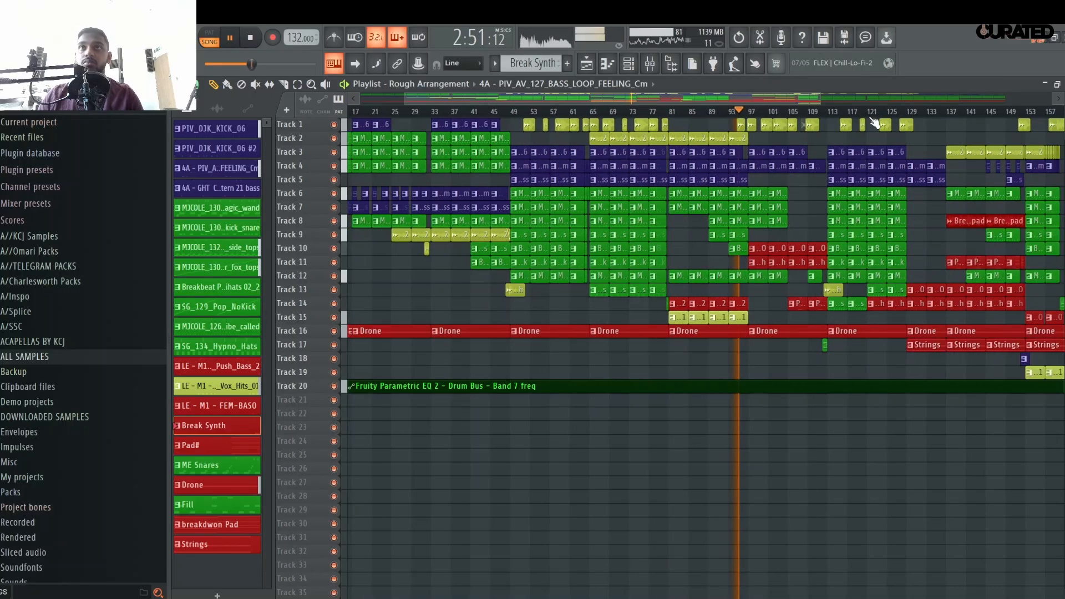
{"action": "scroll", "coordinate": [490, 542], "scroll_direction": "up", "scroll_amount": 5}
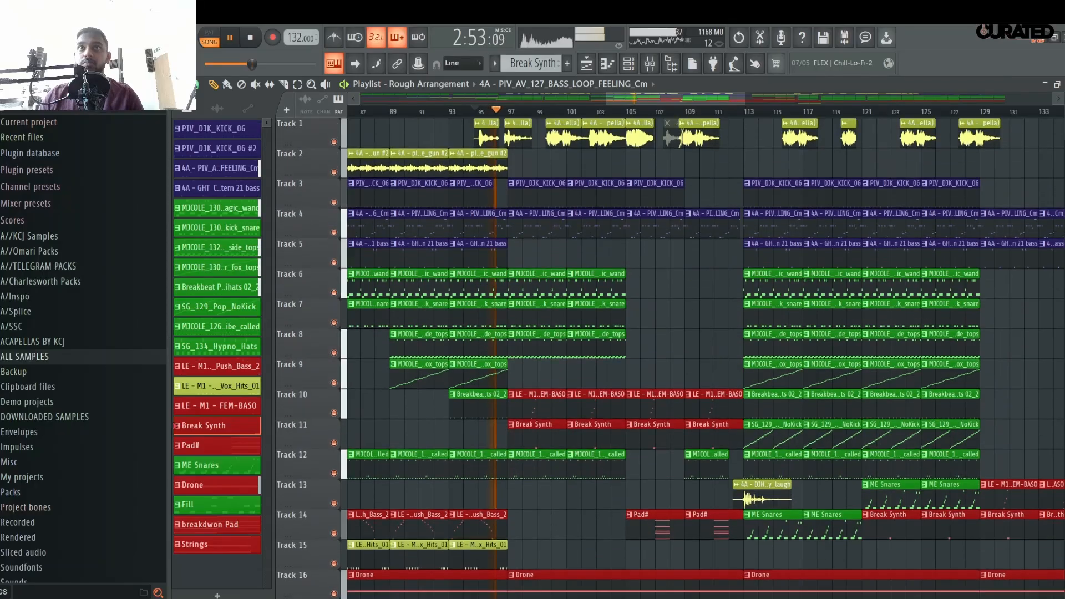
{"action": "right_click", "coordinate": [509, 440]}
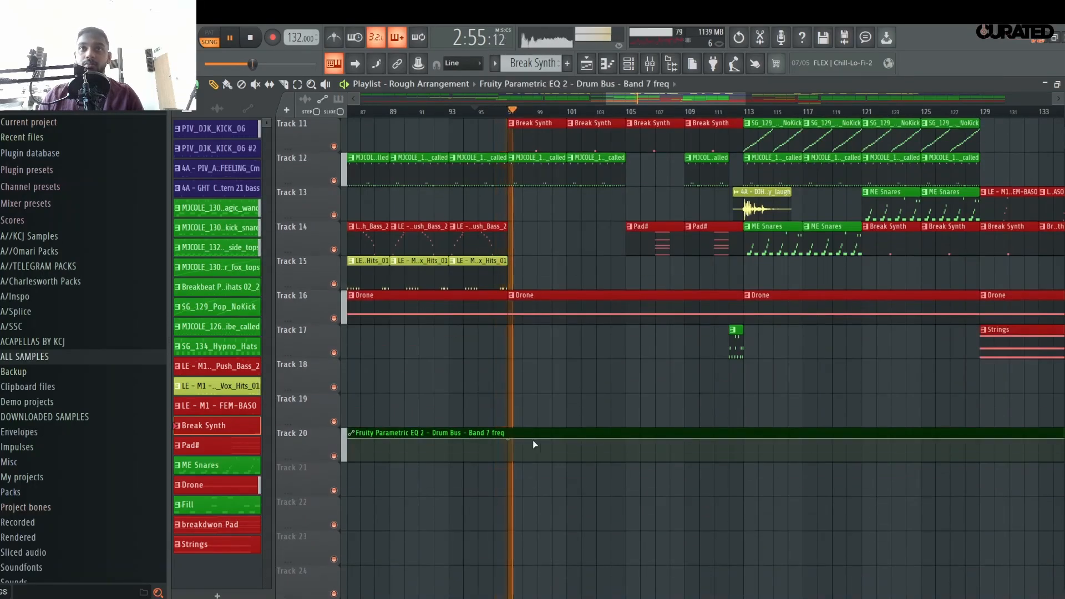
{"action": "right_click", "coordinate": [549, 451]}
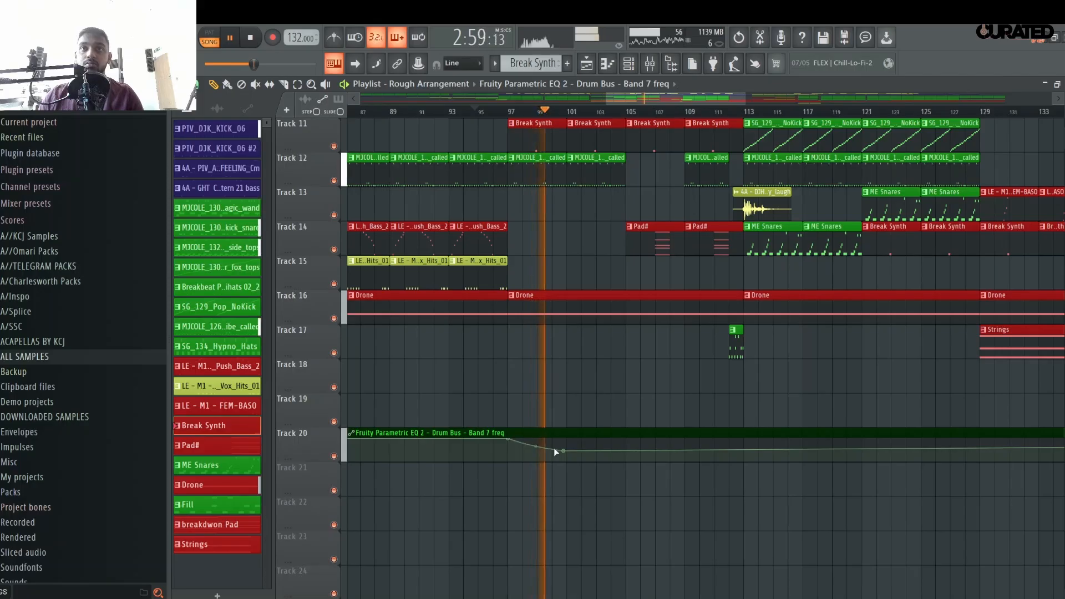
{"action": "left_click_drag", "start_coordinate": [564, 451], "coordinate": [571, 453]}
{"action": "right_click", "coordinate": [630, 440]}
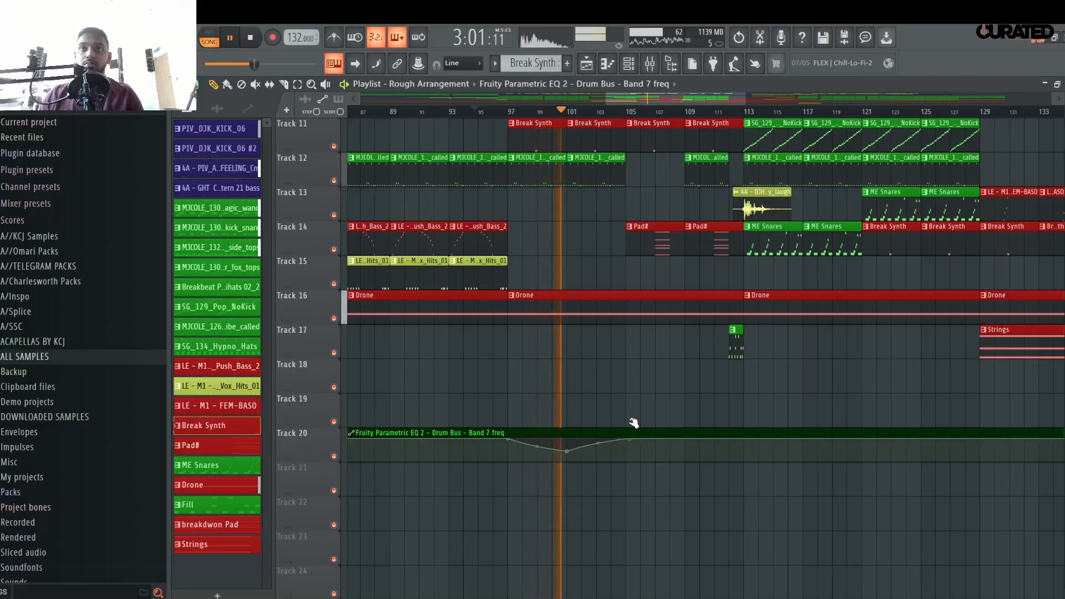
- Add a sharp drop to the Track 20 band 7 frequency automation at bar 109, rising back to its high level by bar 113
{"action": "scroll", "coordinate": [630, 420], "scroll_direction": "up", "scroll_amount": 6}
{"action": "scroll", "coordinate": [627, 424], "scroll_direction": "down", "scroll_amount": 4}
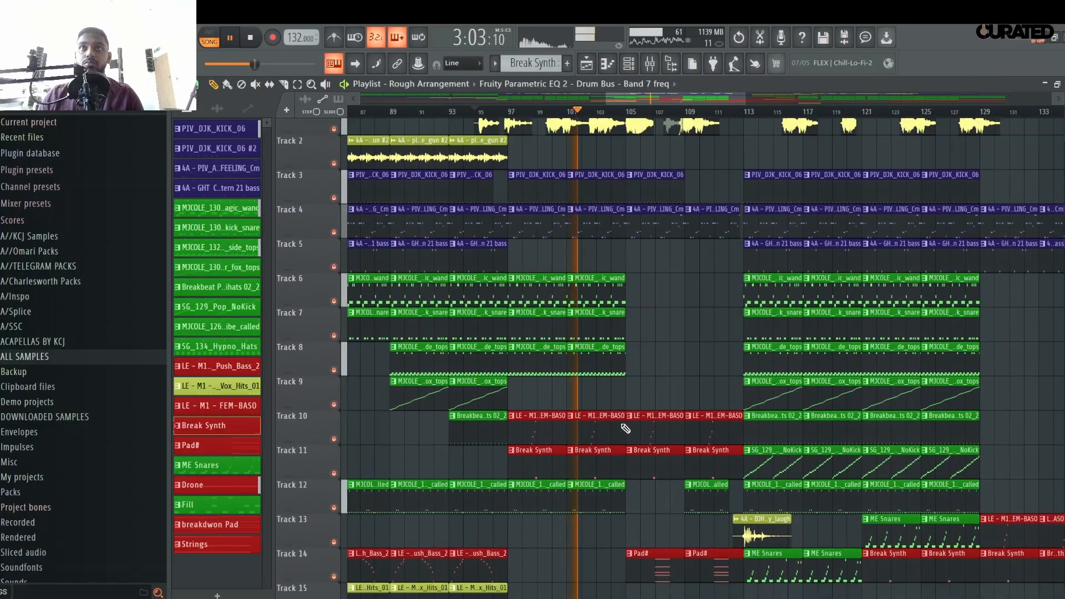
{"action": "scroll", "coordinate": [626, 427], "scroll_direction": "down", "scroll_amount": 3}
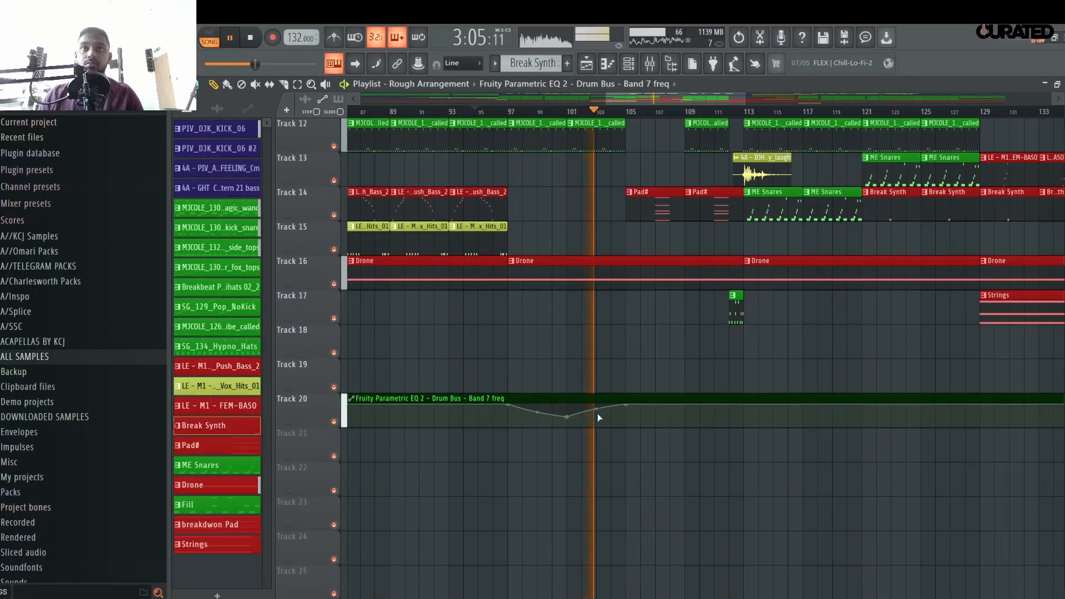
{"action": "scroll", "coordinate": [669, 487], "scroll_direction": "up", "scroll_amount": 11}
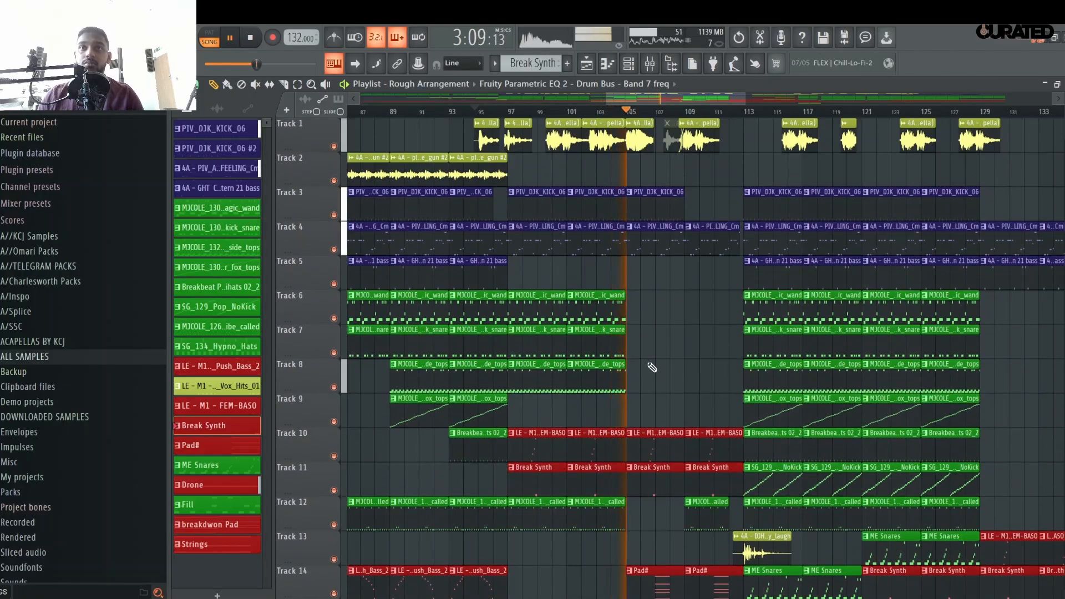
{"action": "scroll", "coordinate": [647, 361], "scroll_direction": "down", "scroll_amount": 9}
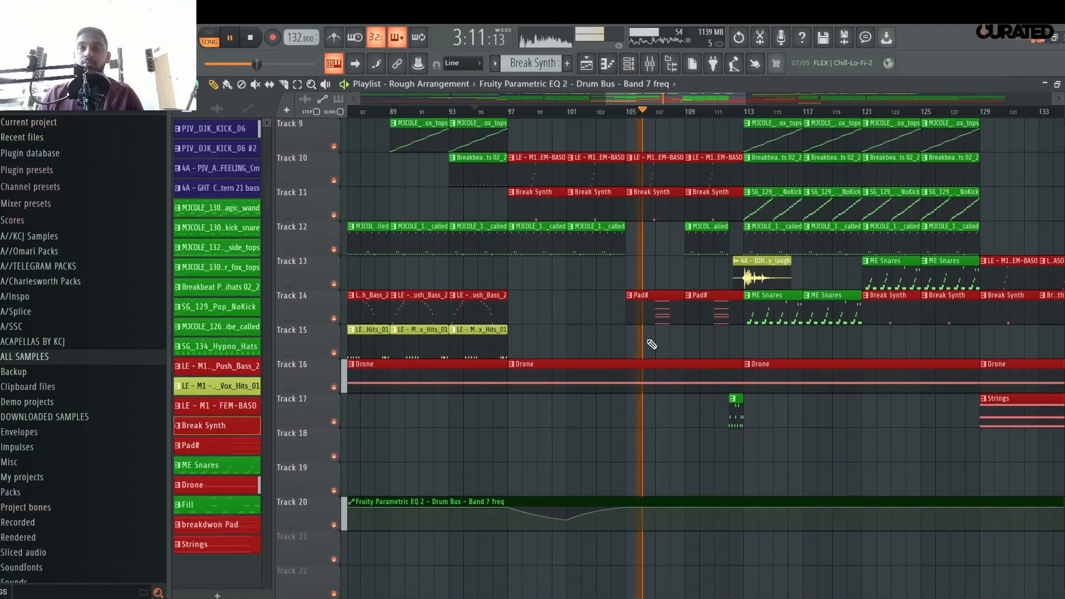
{"action": "scroll", "coordinate": [665, 410], "scroll_direction": "up", "scroll_amount": 3}
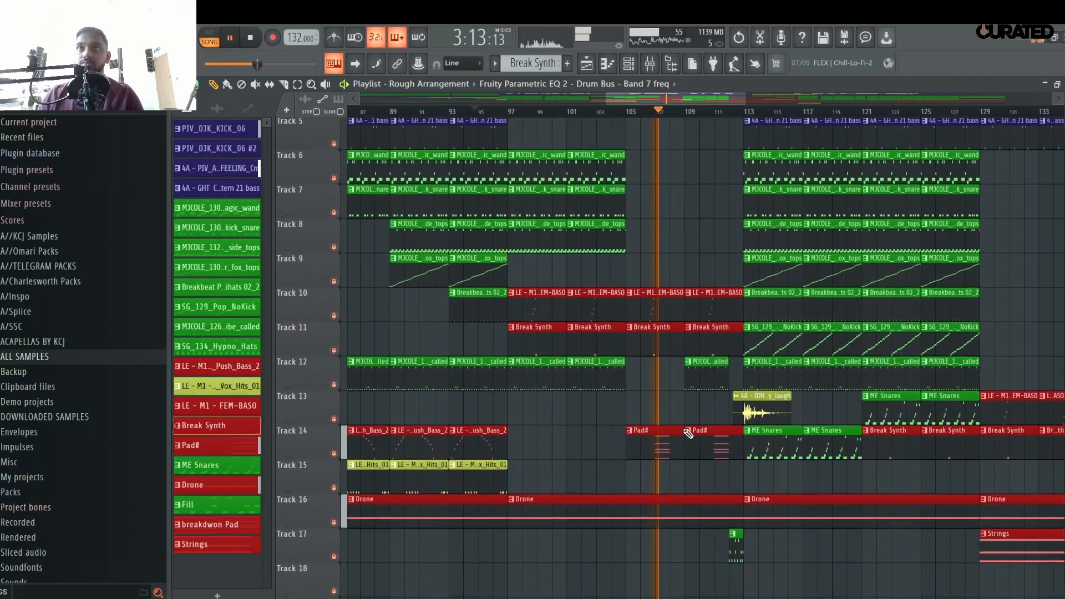
{"action": "scroll", "coordinate": [694, 431], "scroll_direction": "down", "scroll_amount": 6}
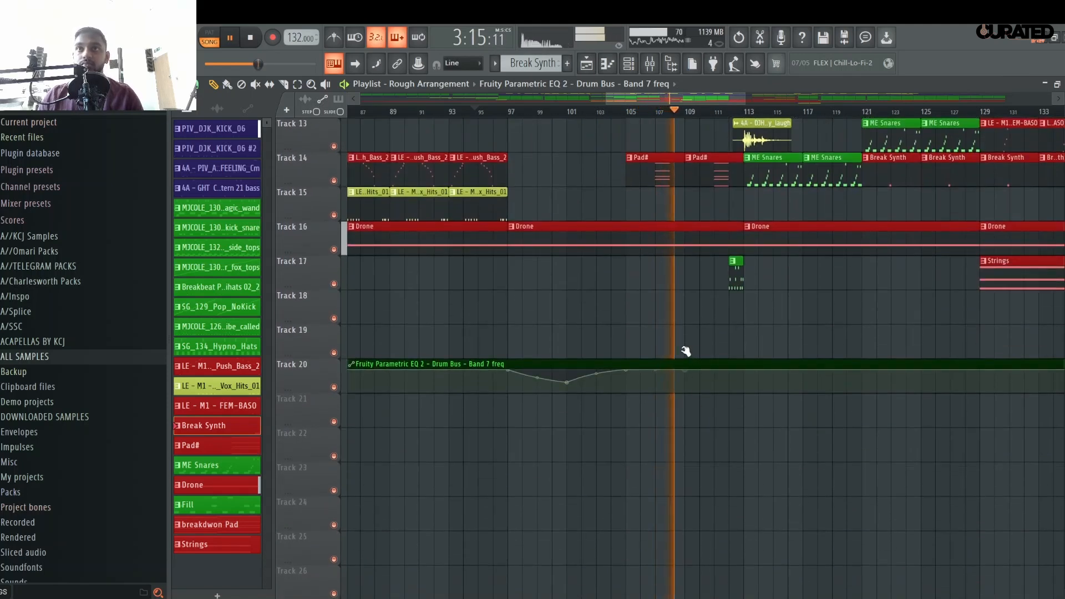
{"action": "left_click_drag", "start_coordinate": [690, 381], "coordinate": [743, 361]}
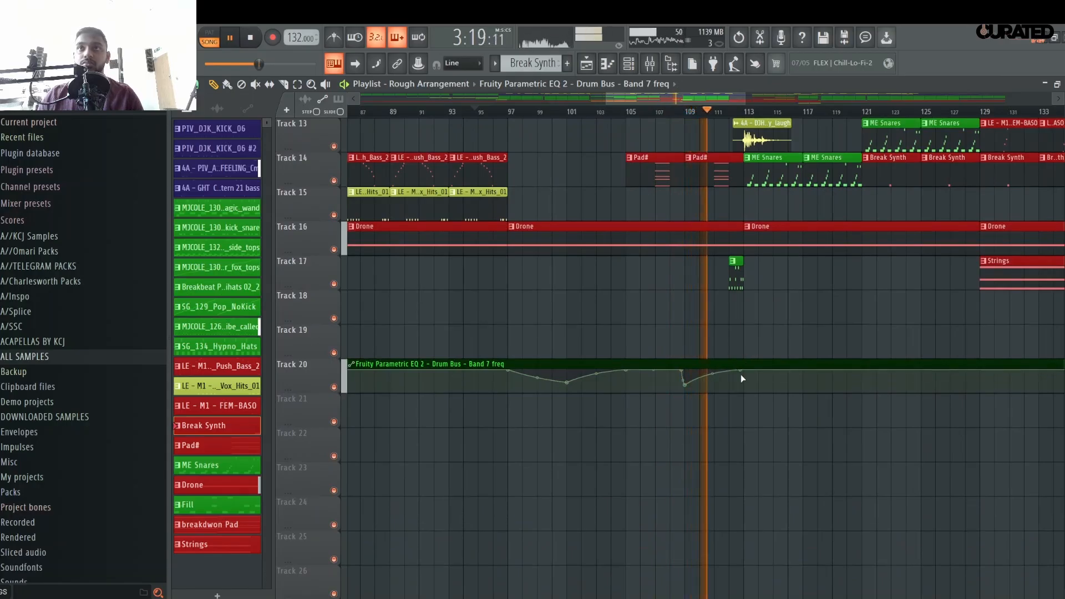
- Set the playback position to bar 109 and place a MJCOLE_130_drum_loop_garage_torpedo_kick_snare clip there on Track 7, ending at bar 112
{"action": "scroll", "coordinate": [716, 378], "scroll_direction": "up", "scroll_amount": 9}
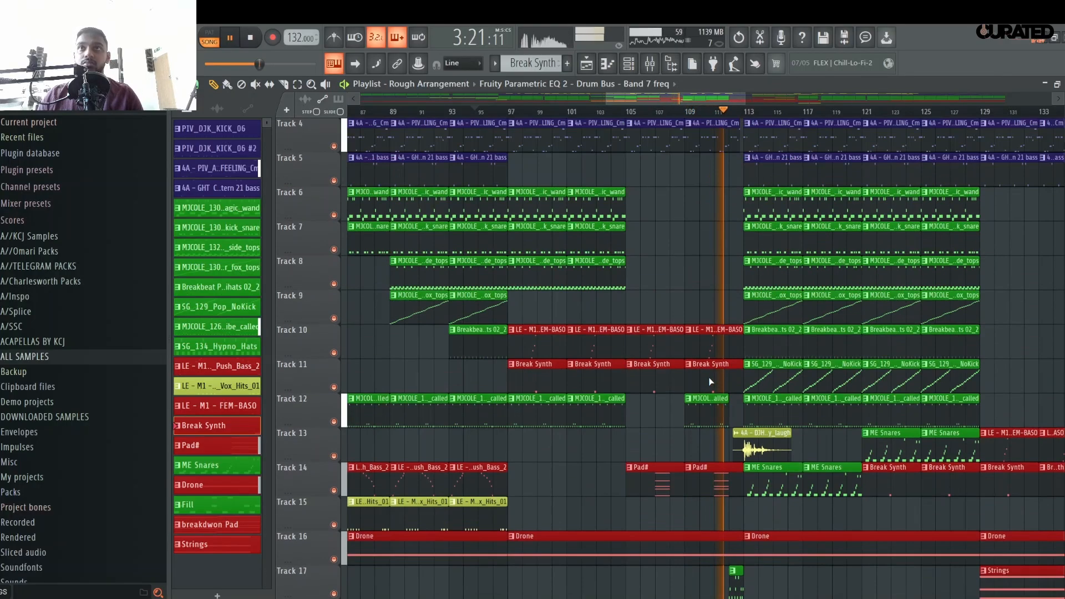
{"action": "scroll", "coordinate": [669, 389], "scroll_direction": "up", "scroll_amount": 3}
{"action": "scroll", "coordinate": [668, 385], "scroll_direction": "down", "scroll_amount": 16}
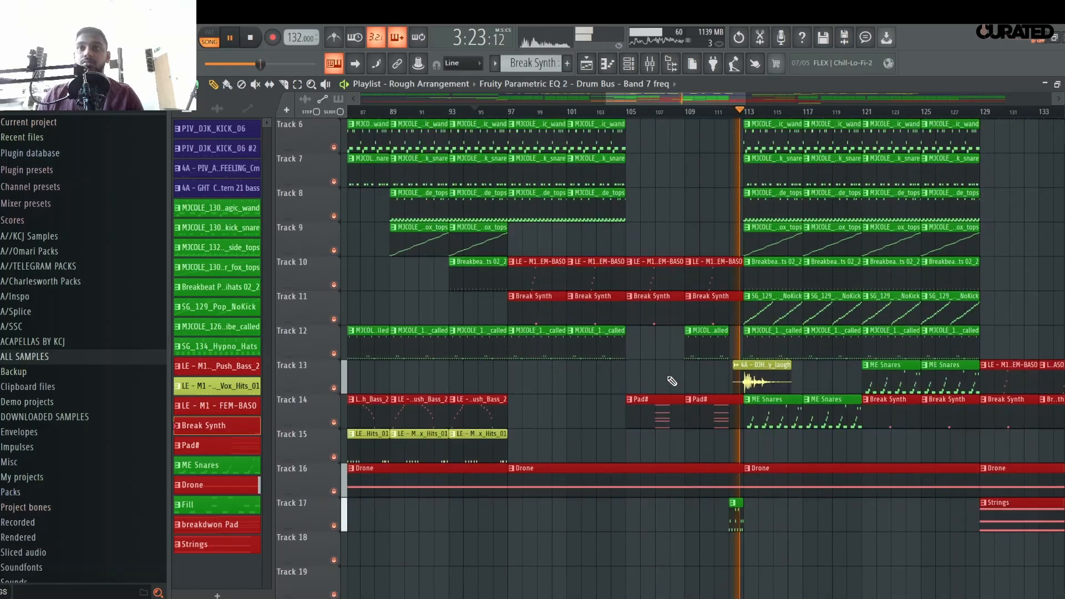
{"action": "scroll", "coordinate": [674, 388], "scroll_direction": "up", "scroll_amount": 2}
{"action": "scroll", "coordinate": [685, 356], "scroll_direction": "up", "scroll_amount": 4}
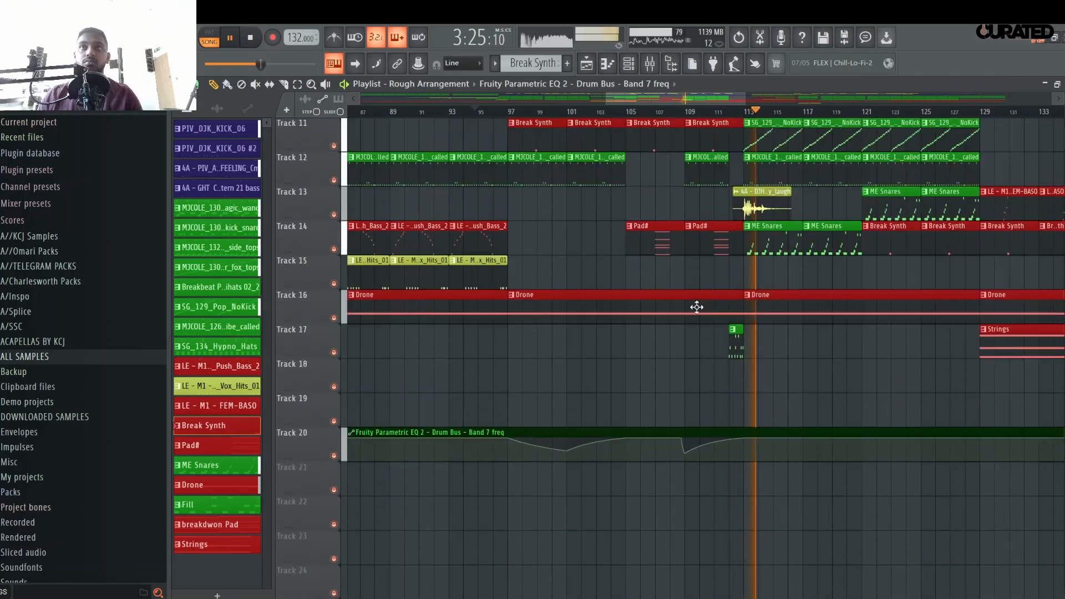
{"action": "key", "text": "space"}
{"action": "left_click", "coordinate": [688, 113]}
{"action": "scroll", "coordinate": [721, 123], "scroll_direction": "up", "scroll_amount": 5}
{"action": "scroll", "coordinate": [721, 121], "scroll_direction": "up", "scroll_amount": 3}
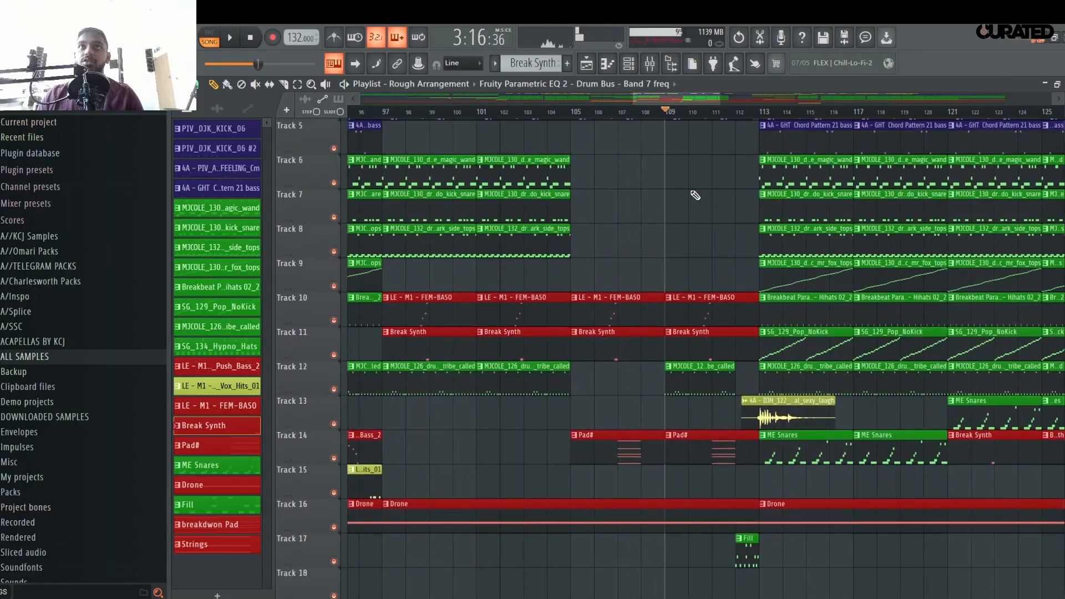
{"action": "scroll", "coordinate": [694, 195], "scroll_direction": "up", "scroll_amount": 3}
{"action": "left_click", "coordinate": [532, 316]}
{"action": "left_click", "coordinate": [668, 321]}
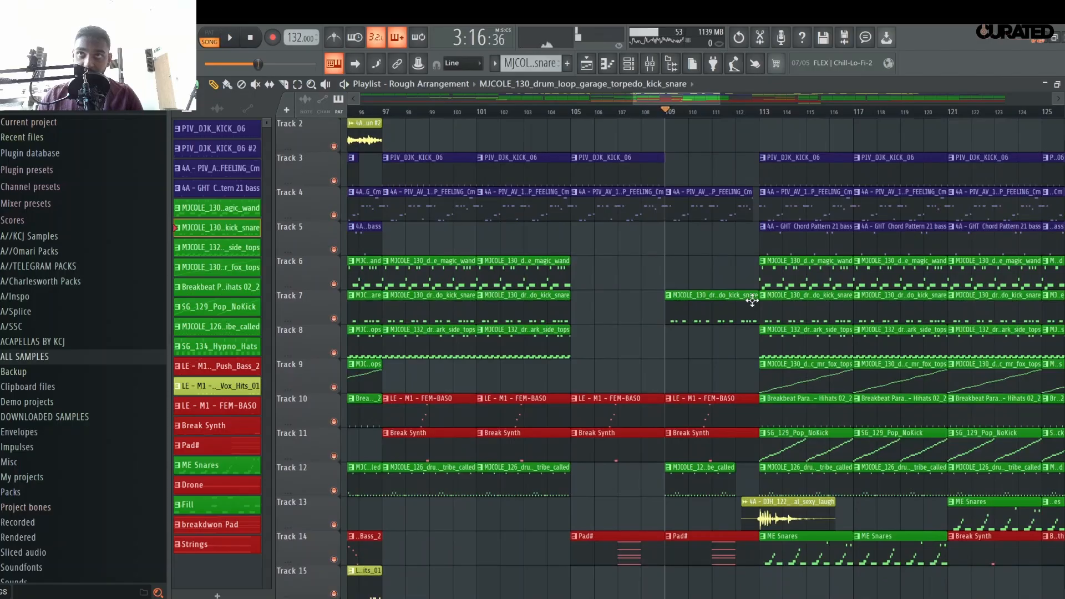
- Place a MJCOLE_132_drum_loop_garage_dark_side_tops clip on Track 8 at bar 109 and trim its end to just before bar 112 during playback
{"action": "left_click", "coordinate": [515, 353]}
{"action": "left_click", "coordinate": [671, 345]}
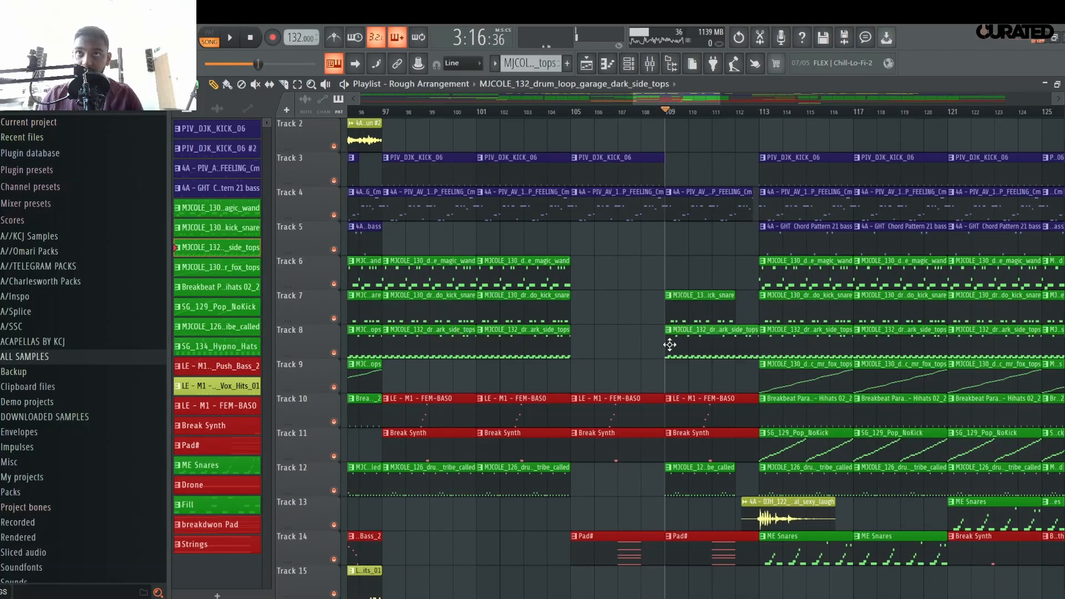
{"action": "key", "text": "space"}
{"action": "left_click_drag", "start_coordinate": [732, 334], "coordinate": [726, 334]}
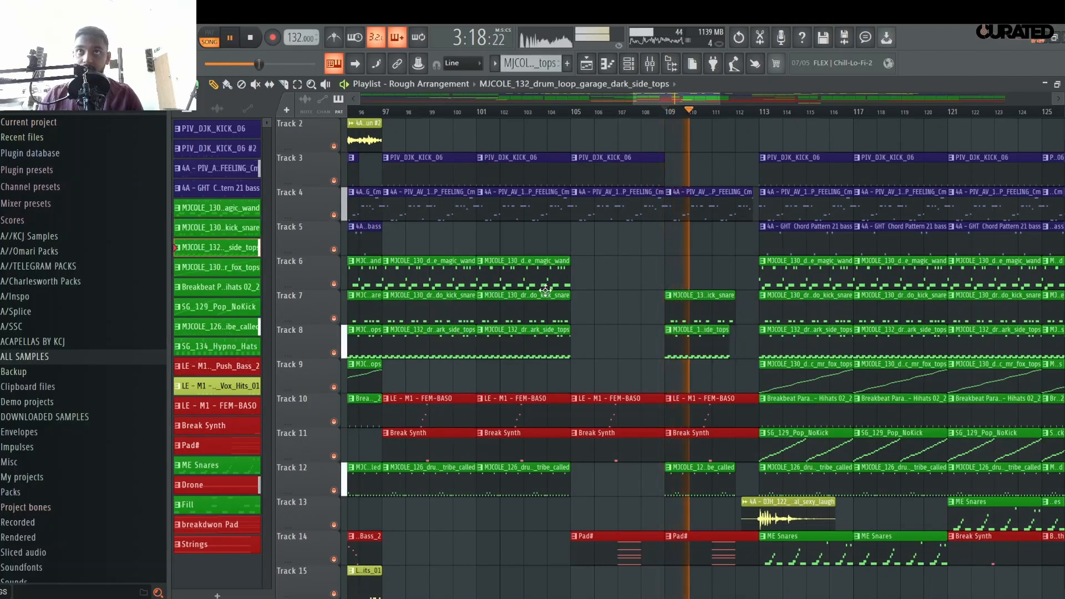
- Place a MJCOLE_130_drum_loop_garage_magic_wand clip on Track 6 at bar 109, trim it to bar 112, and extend the Track 8 clip to match
{"action": "left_click", "coordinate": [544, 281]}
{"action": "left_click", "coordinate": [666, 268]}
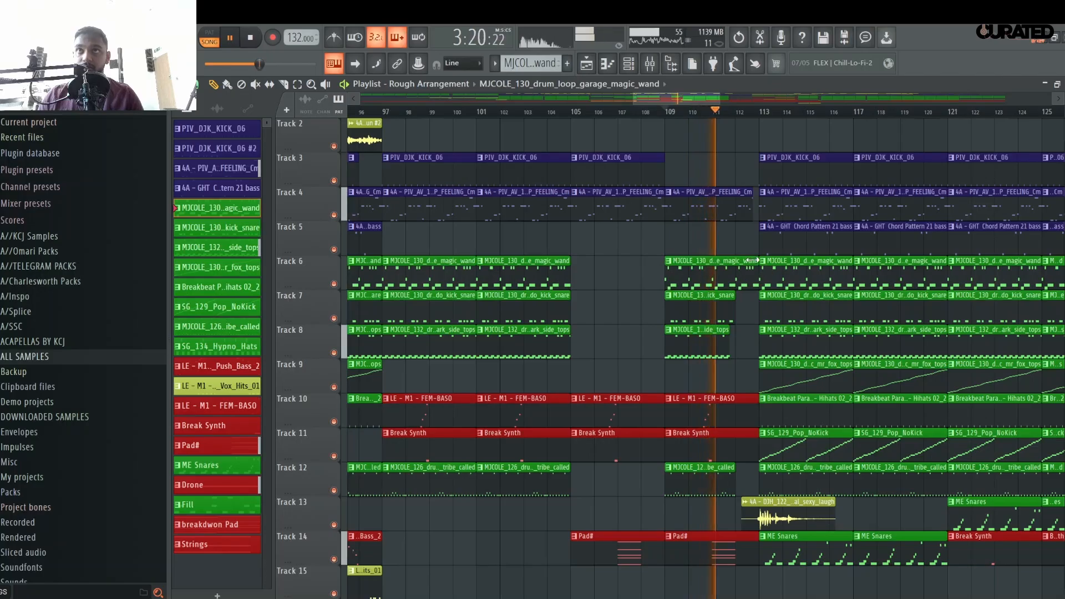
{"action": "left_click_drag", "start_coordinate": [758, 261], "coordinate": [729, 261]}
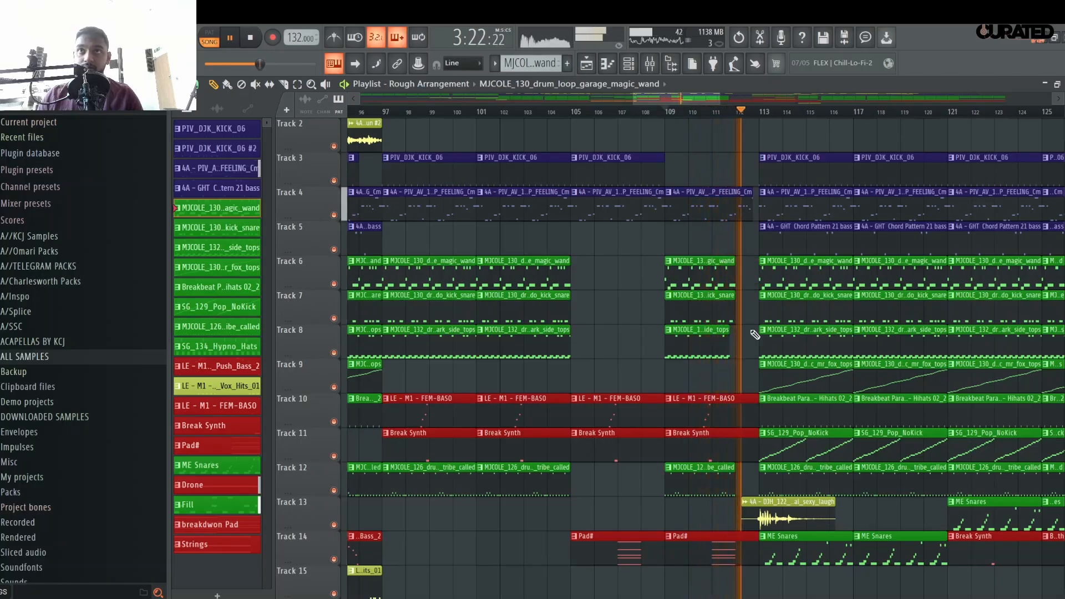
{"action": "left_click_drag", "start_coordinate": [730, 334], "coordinate": [735, 334]}
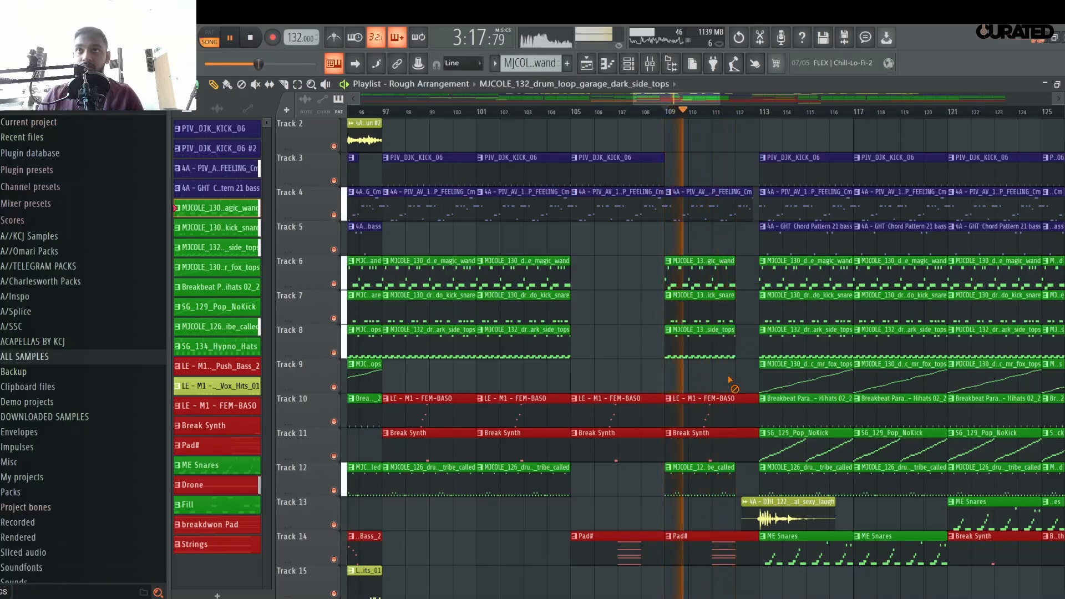
- Play the build-up from bar 109 into bar 113, checking the new drum clips against the Track 20 automation and the overall arrangement
{"action": "scroll", "coordinate": [730, 382], "scroll_direction": "down", "scroll_amount": 10}
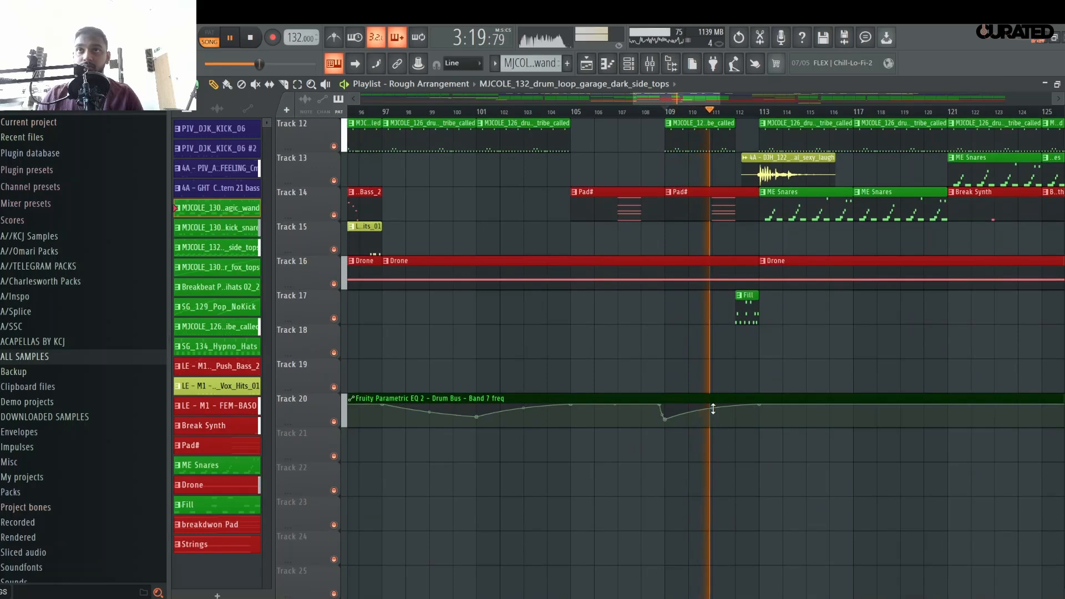
{"action": "scroll", "coordinate": [706, 355], "scroll_direction": "up", "scroll_amount": 9}
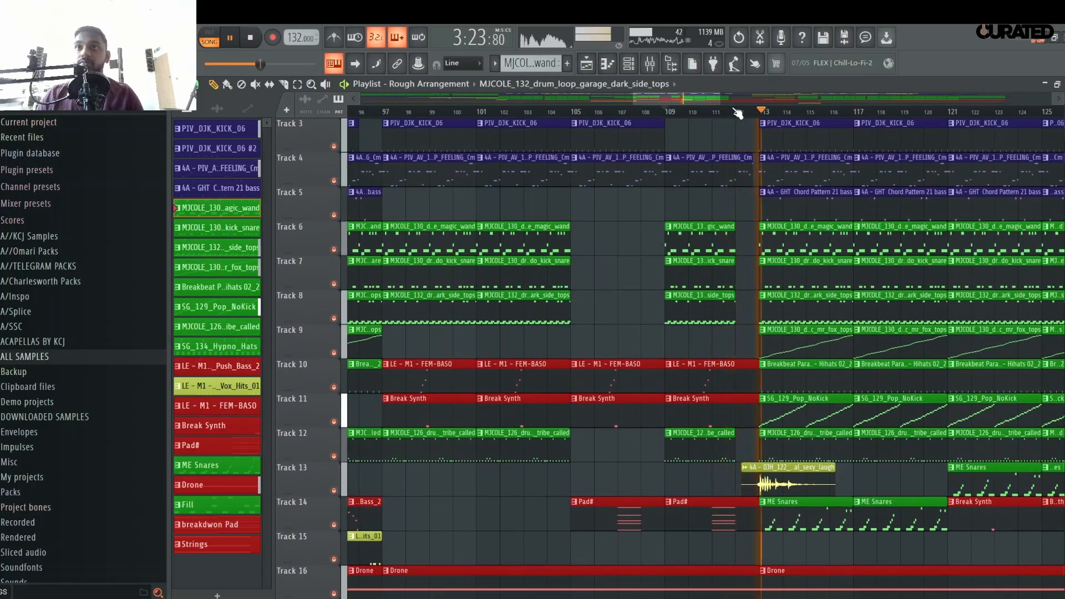
{"action": "scroll", "coordinate": [738, 123], "scroll_direction": "down", "scroll_amount": 8}
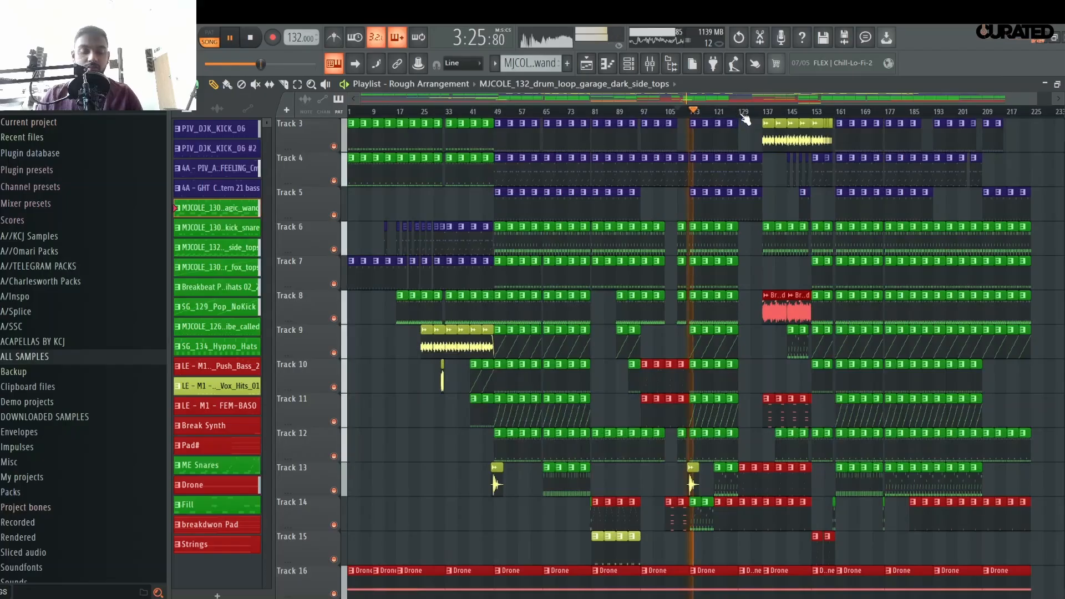
{"action": "scroll", "coordinate": [777, 117], "scroll_direction": "down", "scroll_amount": 1}
{"action": "scroll", "coordinate": [838, 369], "scroll_direction": "down", "scroll_amount": 5}
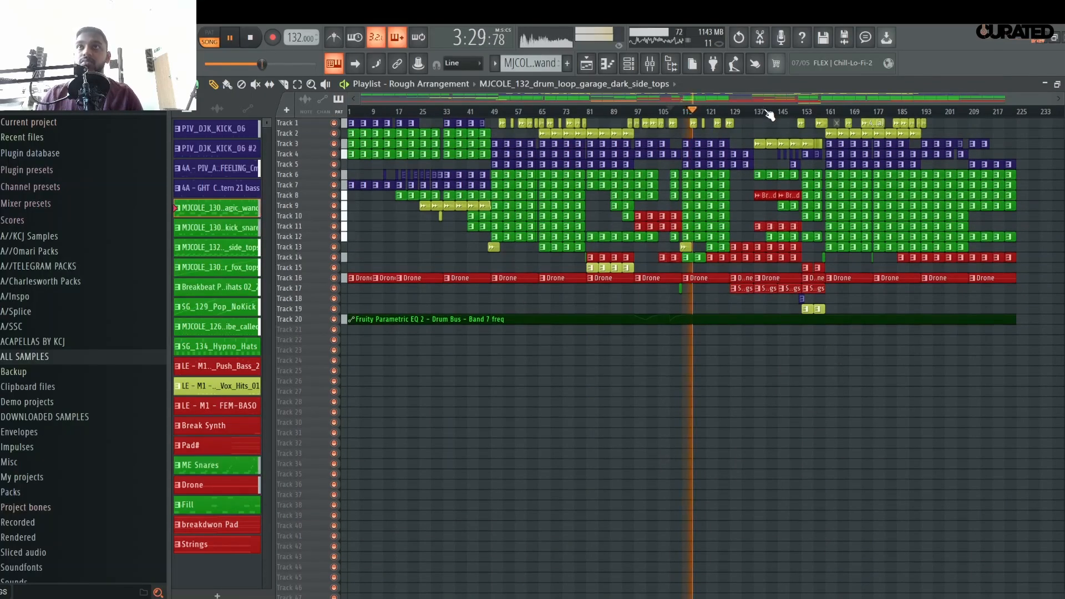
- Play the breakdown from bar 137 and bar 145, examining its clips against the Track 20 drum bus EQ automation
{"action": "scroll", "coordinate": [766, 107], "scroll_direction": "up", "scroll_amount": 5}
{"action": "key", "text": "space"}
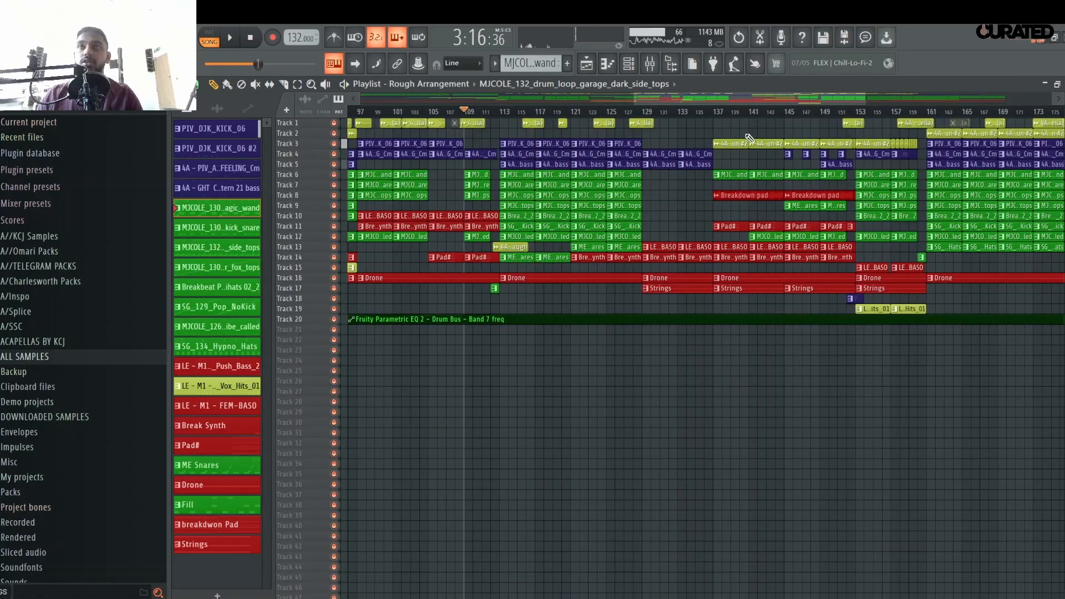
{"action": "left_click", "coordinate": [701, 108]}
{"action": "left_click_drag", "start_coordinate": [1058, 113], "coordinate": [1059, 89]}
{"action": "scroll", "coordinate": [918, 114], "scroll_direction": "up", "scroll_amount": 3}
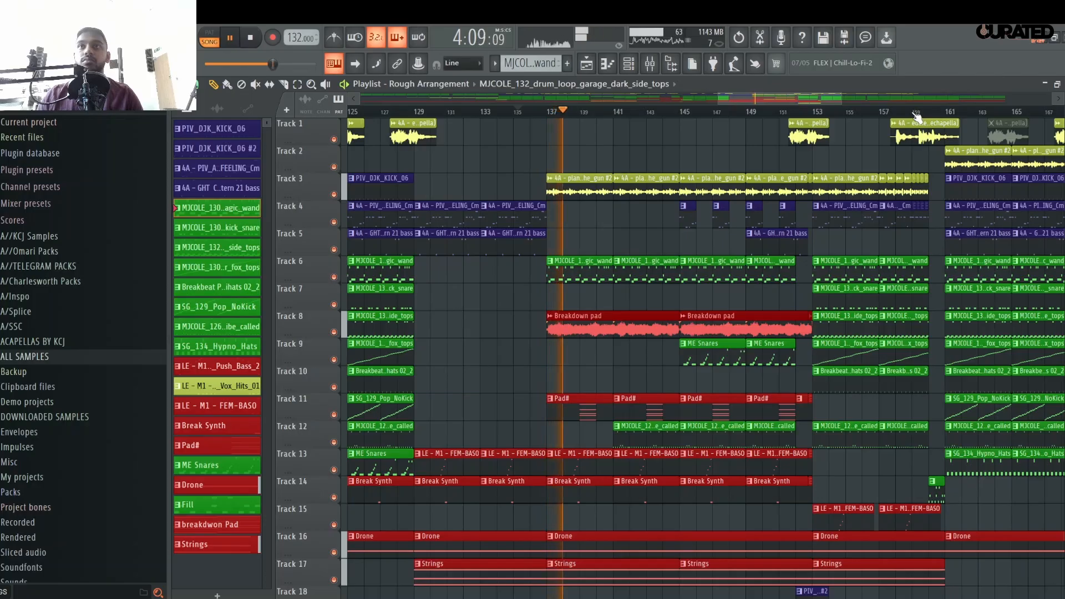
{"action": "scroll", "coordinate": [856, 166], "scroll_direction": "down", "scroll_amount": 5}
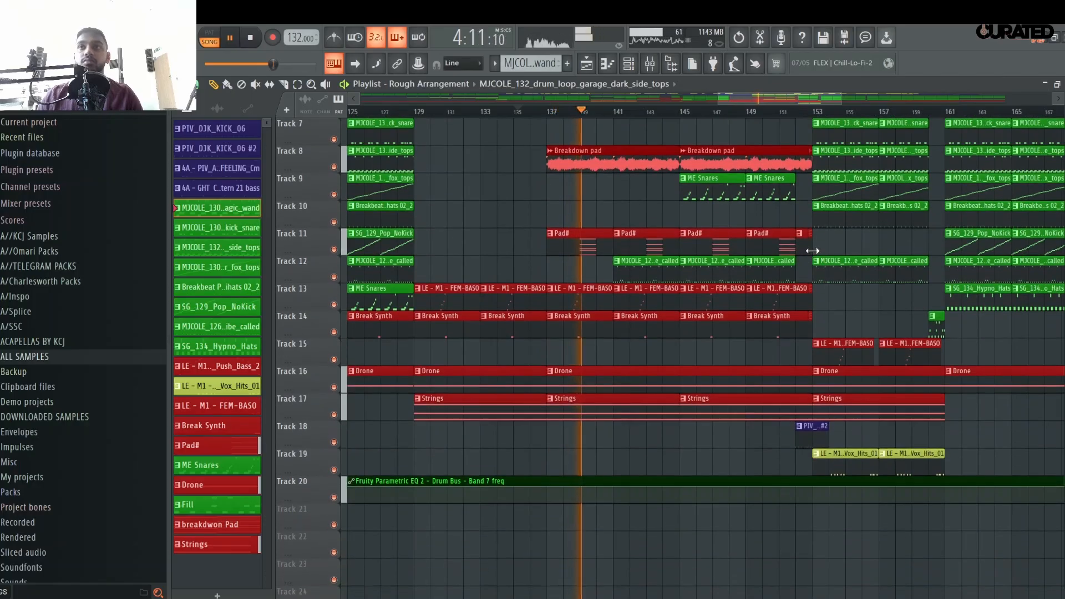
{"action": "scroll", "coordinate": [707, 183], "scroll_direction": "up", "scroll_amount": 5}
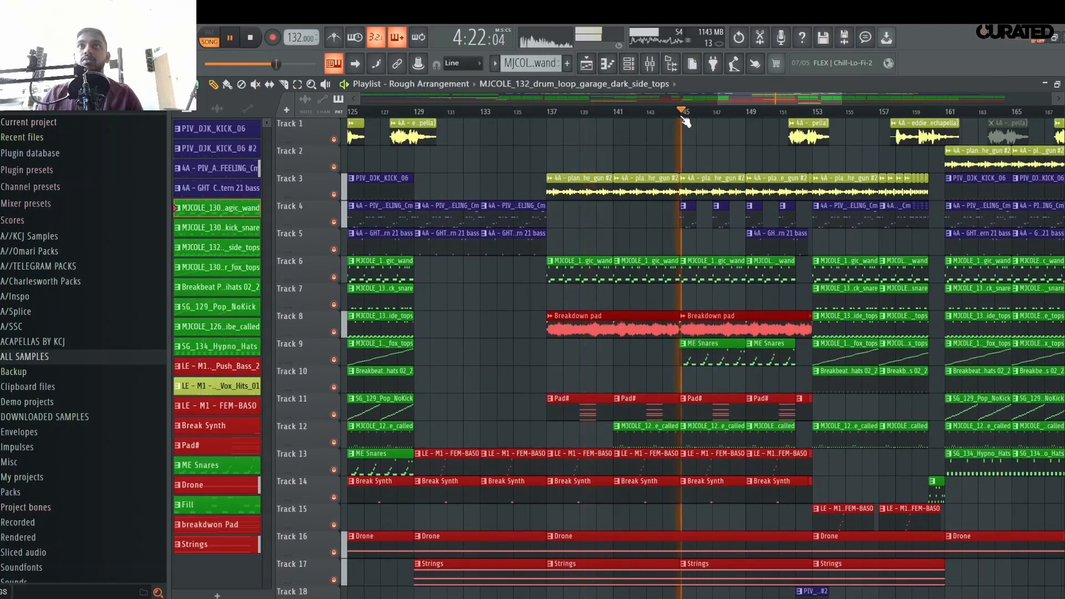
{"action": "scroll", "coordinate": [727, 439], "scroll_direction": "down", "scroll_amount": 5}
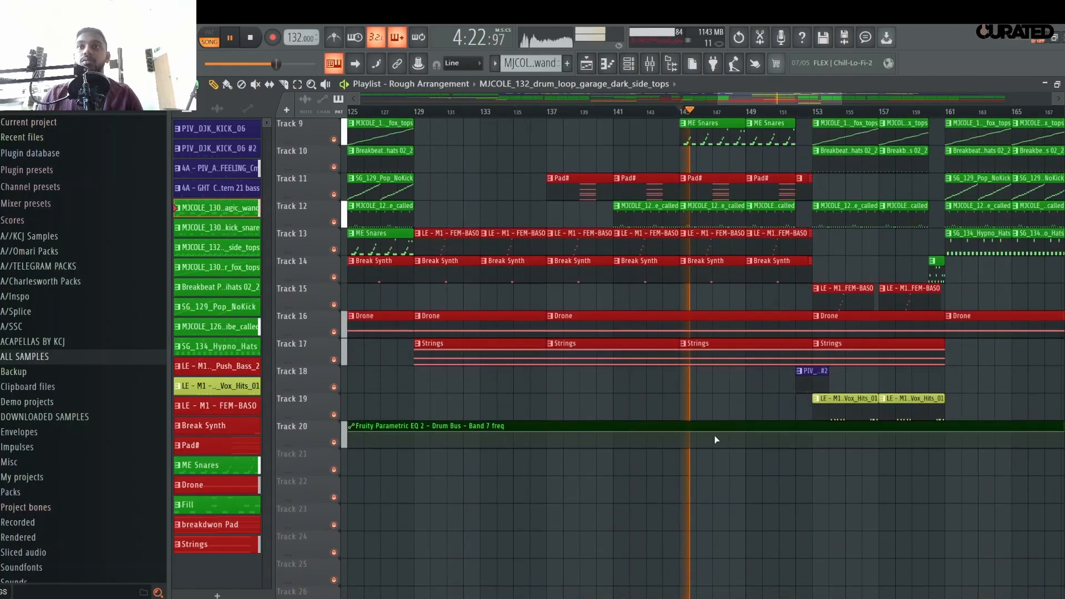
{"action": "key", "text": "space"}
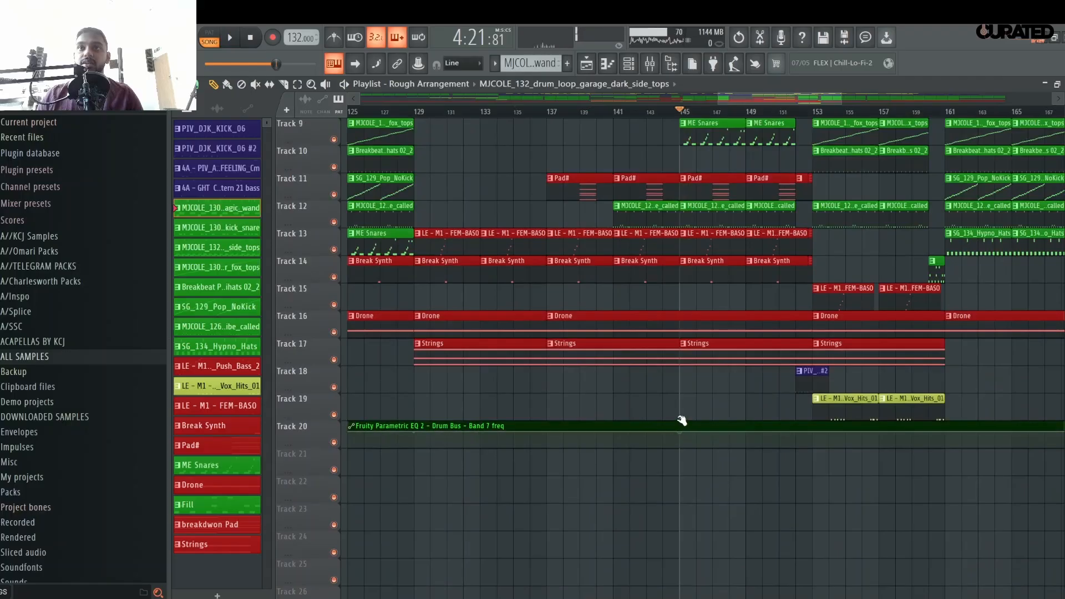
- Set the playlist snap to Bar and curve the Track 20 drum bus EQ automation downward from bar 145 to bar 149
{"action": "left_click", "coordinate": [199, 85]}
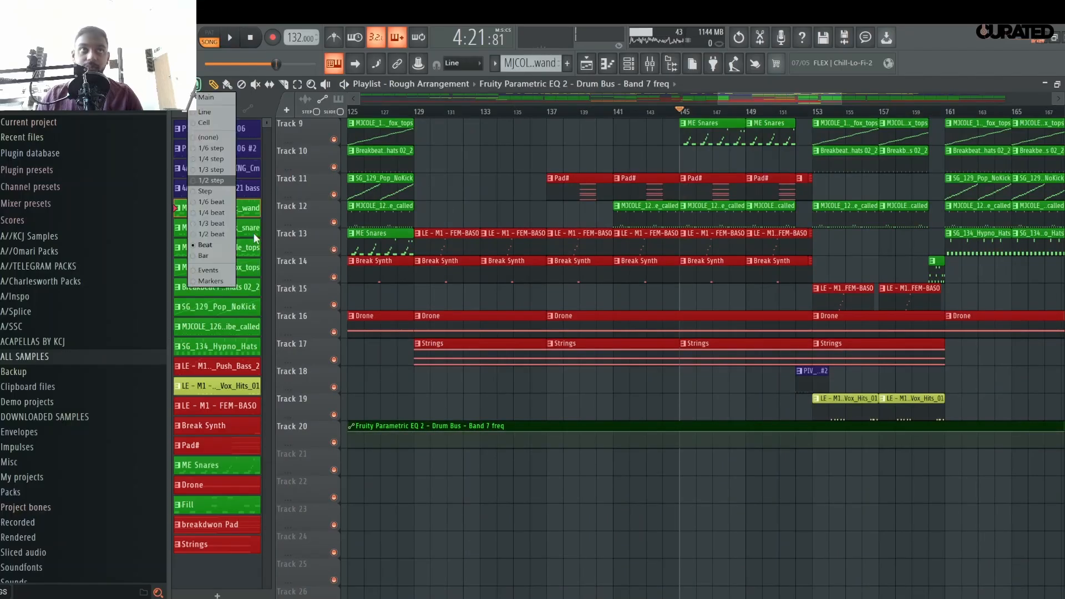
{"action": "left_click", "coordinate": [211, 256]}
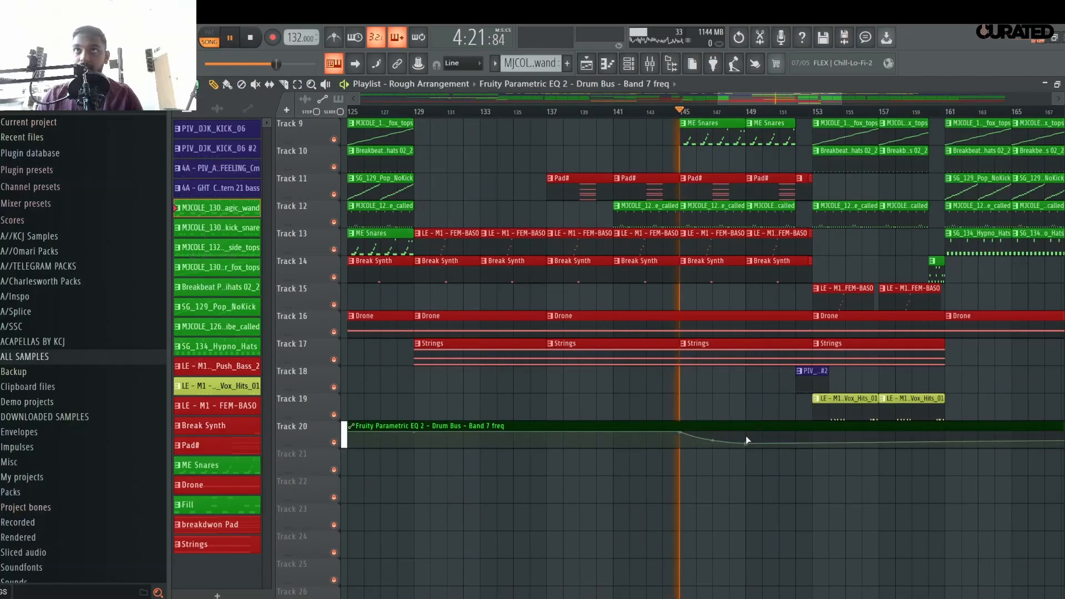
{"action": "scroll", "coordinate": [746, 435], "scroll_direction": "up", "scroll_amount": 9}
{"action": "scroll", "coordinate": [747, 422], "scroll_direction": "down", "scroll_amount": 7}
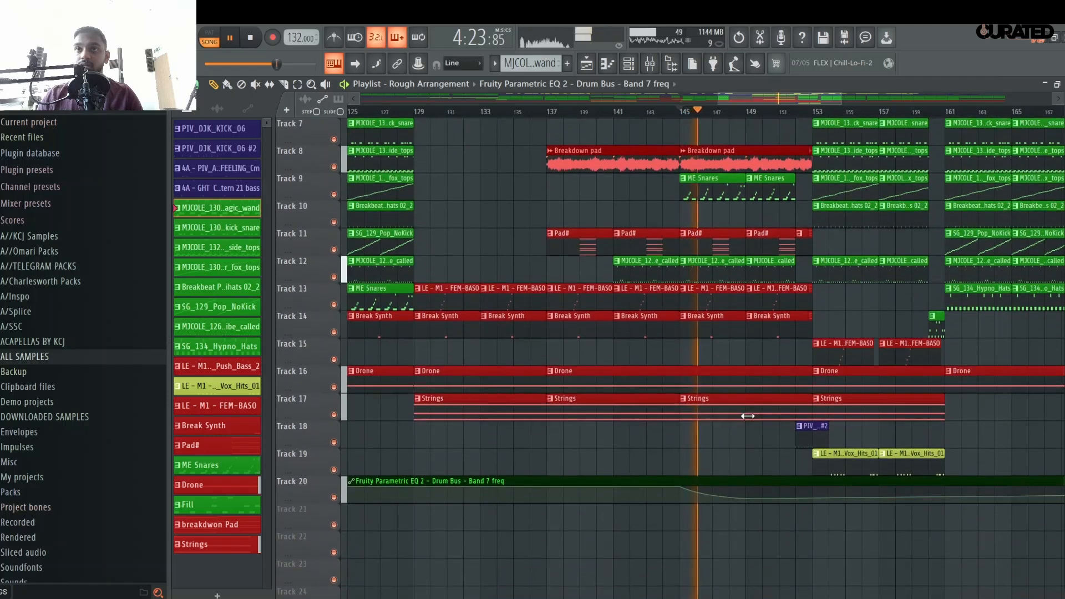
- Raise the Track 20 drum bus EQ automation back to its upper level from bar 149 to bar 152, smoothing the curve
{"action": "scroll", "coordinate": [816, 491], "scroll_direction": "up", "scroll_amount": 6}
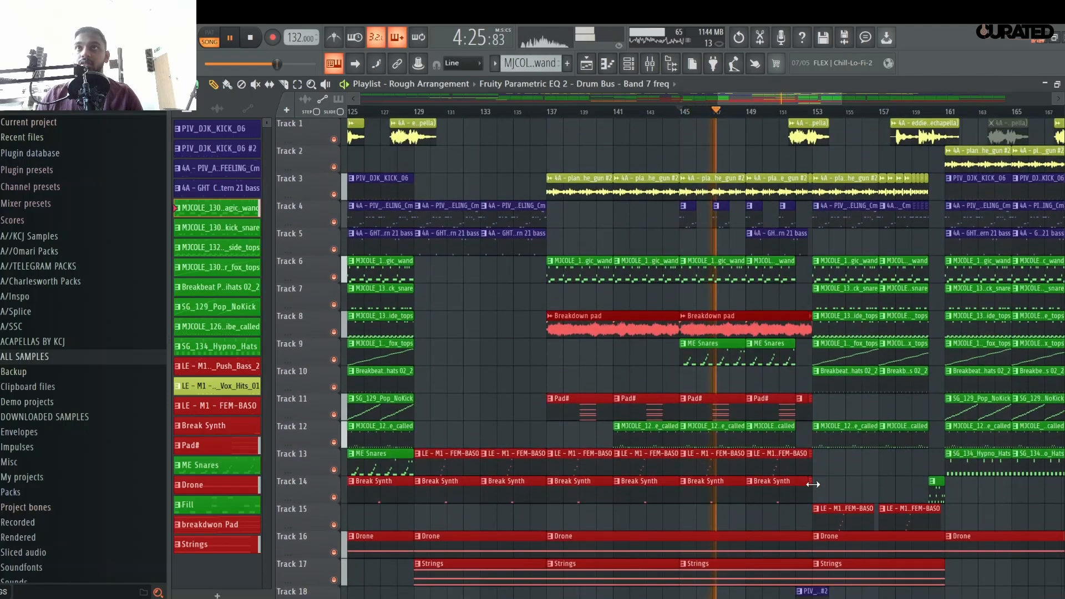
{"action": "scroll", "coordinate": [816, 483], "scroll_direction": "down", "scroll_amount": 8}
{"action": "left_click_drag", "start_coordinate": [809, 439], "coordinate": [798, 434]}
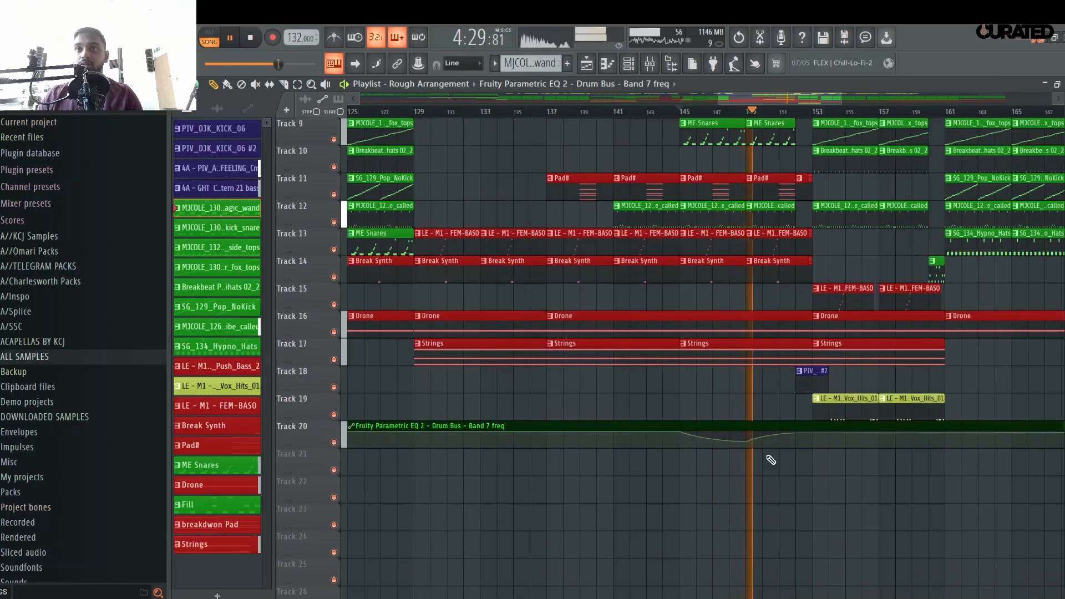
{"action": "scroll", "coordinate": [804, 483], "scroll_direction": "up", "scroll_amount": 8}
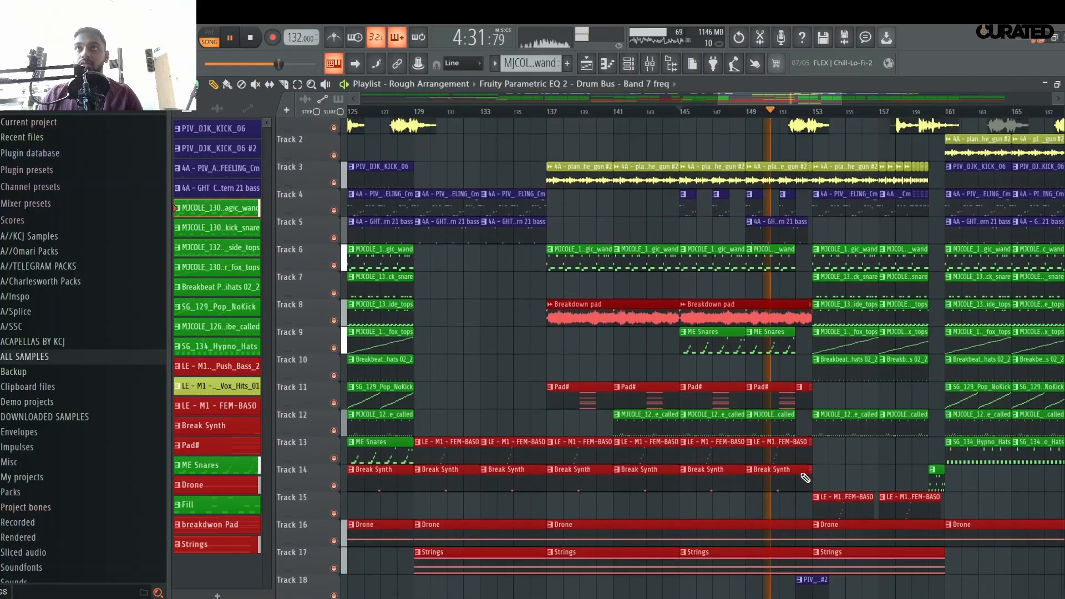
{"action": "scroll", "coordinate": [805, 468], "scroll_direction": "down", "scroll_amount": 8}
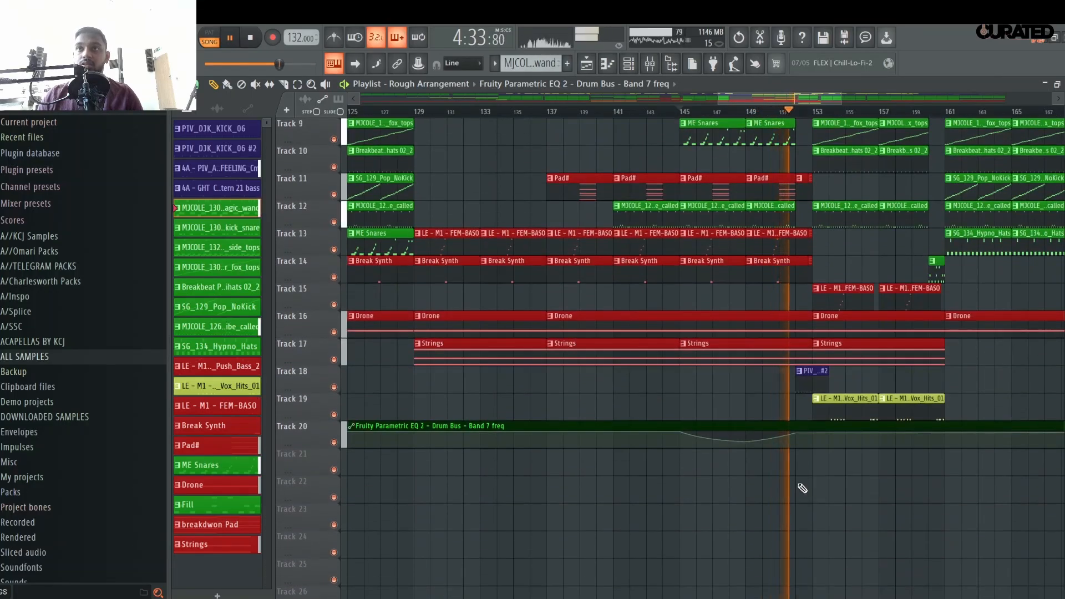
{"action": "scroll", "coordinate": [803, 490], "scroll_direction": "up", "scroll_amount": 8}
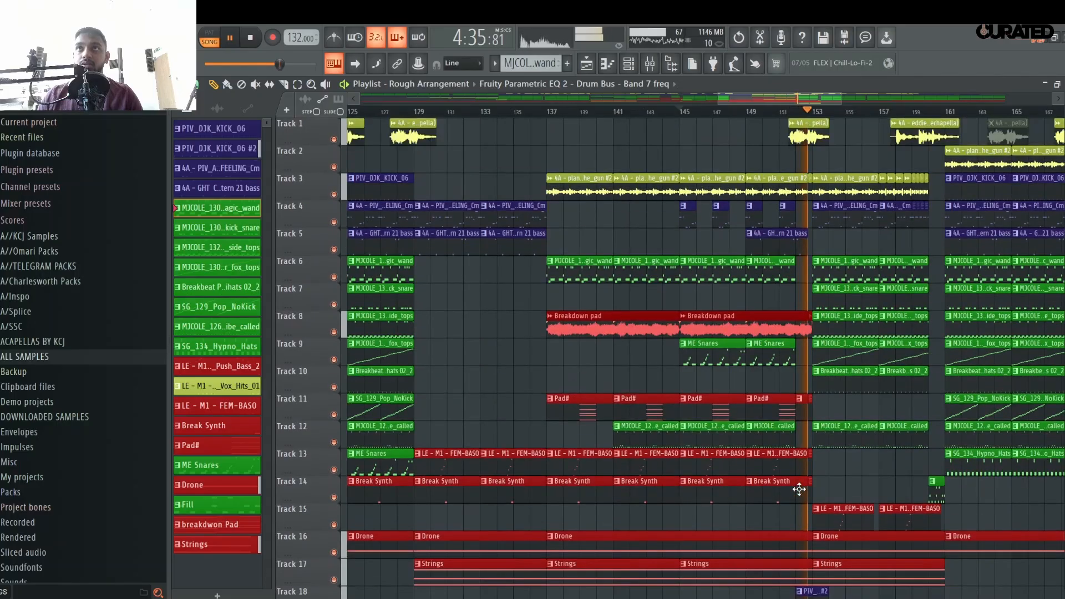
- Drop the Track 20 automation sharply at bar 153 and ramp it back up by bar 161, undoing the clip's accidental deletion
{"action": "scroll", "coordinate": [799, 488], "scroll_direction": "down", "scroll_amount": 9}
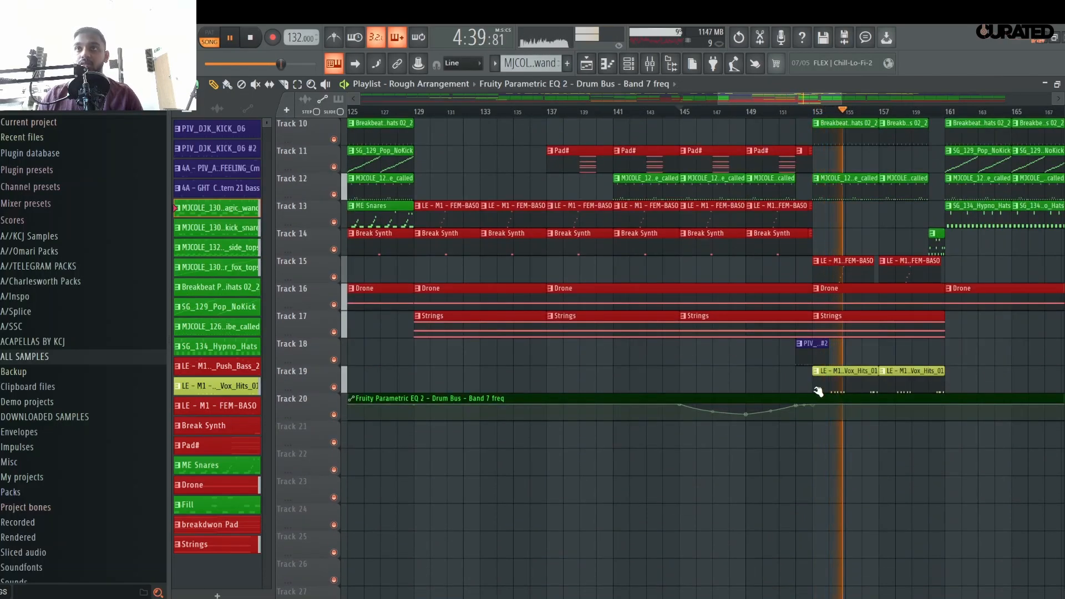
{"action": "right_click", "coordinate": [816, 414]}
{"action": "right_click", "coordinate": [940, 405]}
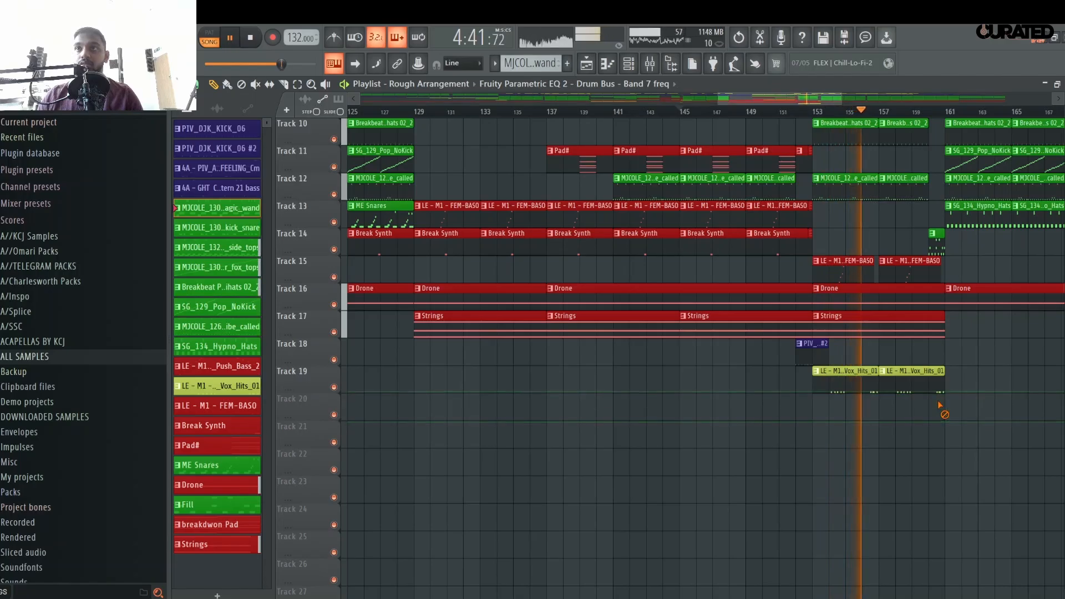
{"action": "key", "text": "ctrl+z"}
{"action": "key", "text": "space"}
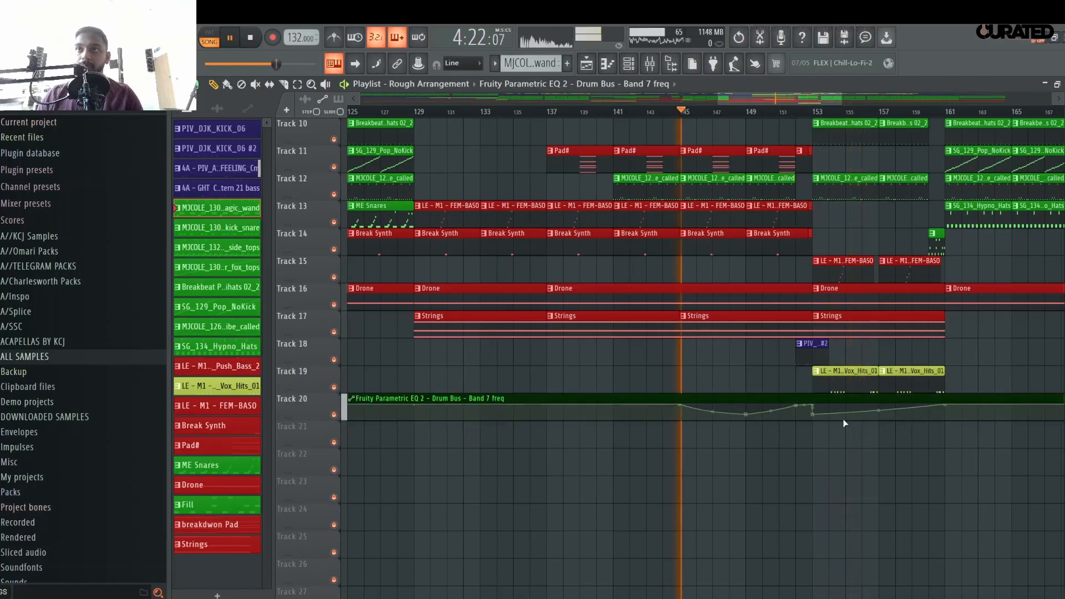
- Play from bar 145 past bar 153, checking the new Track 20 automation dips against the clips above
{"action": "scroll", "coordinate": [838, 344], "scroll_direction": "up", "scroll_amount": 3}
{"action": "scroll", "coordinate": [798, 278], "scroll_direction": "up", "scroll_amount": 1}
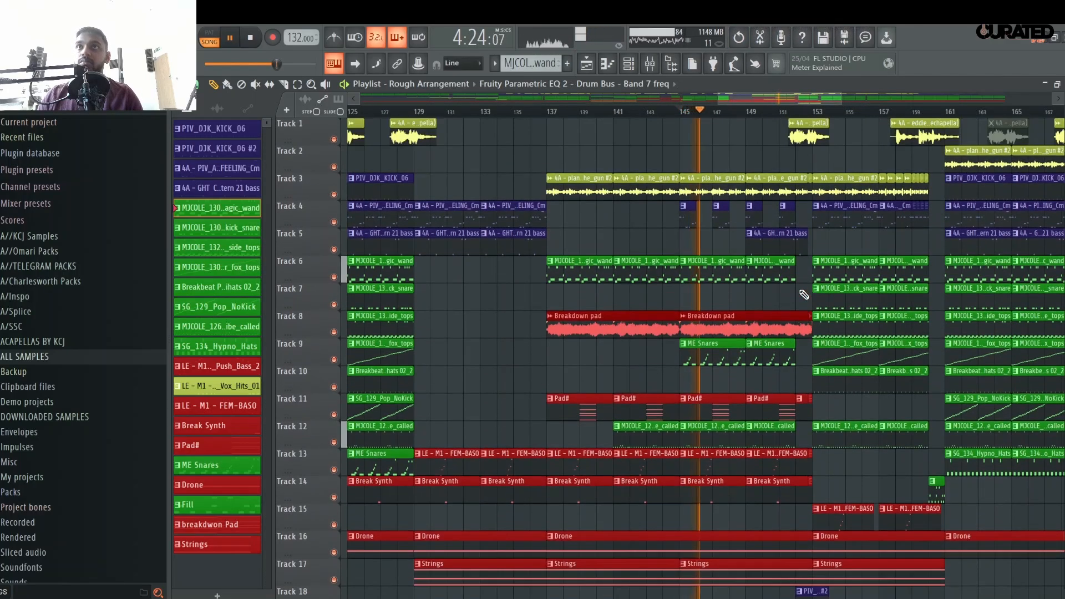
{"action": "scroll", "coordinate": [788, 267], "scroll_direction": "up", "scroll_amount": 3, "text": "ctrl"}
{"action": "scroll", "coordinate": [788, 266], "scroll_direction": "down", "scroll_amount": 3}
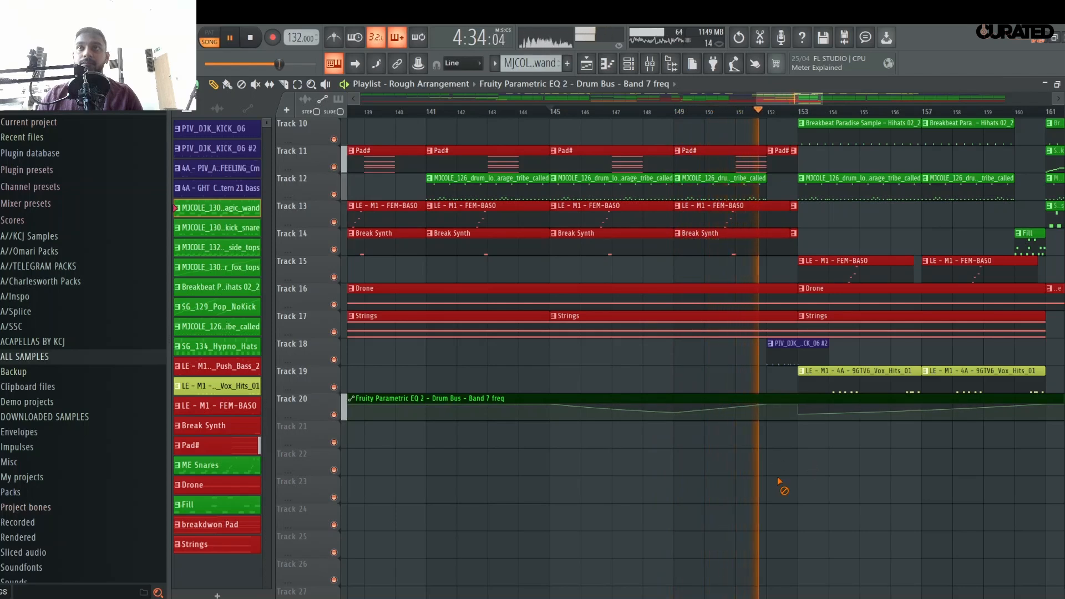
{"action": "scroll", "coordinate": [779, 481], "scroll_direction": "up", "scroll_amount": 7}
{"action": "scroll", "coordinate": [779, 481], "scroll_direction": "down", "scroll_amount": 3}
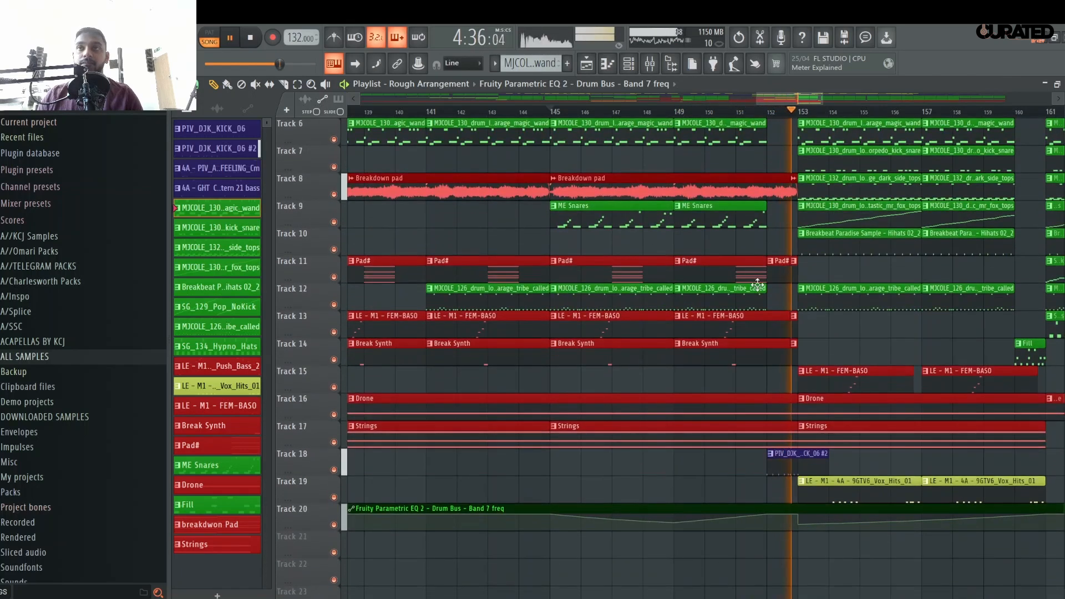
{"action": "scroll", "coordinate": [711, 105], "scroll_direction": "down", "scroll_amount": 5}
{"action": "scroll", "coordinate": [816, 111], "scroll_direction": "up", "scroll_amount": 5}
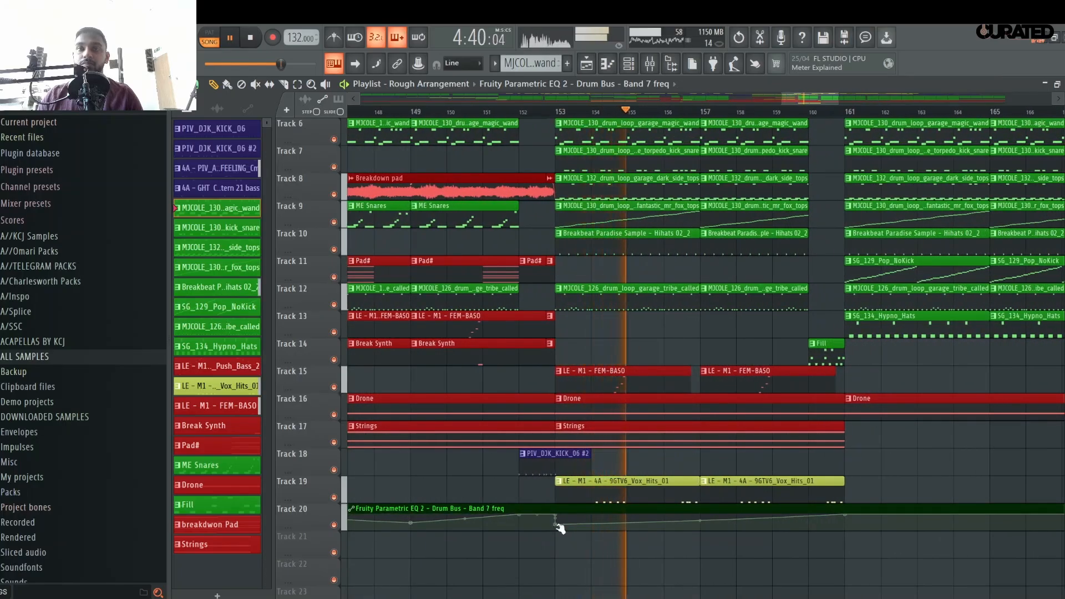
{"action": "key", "text": "space"}
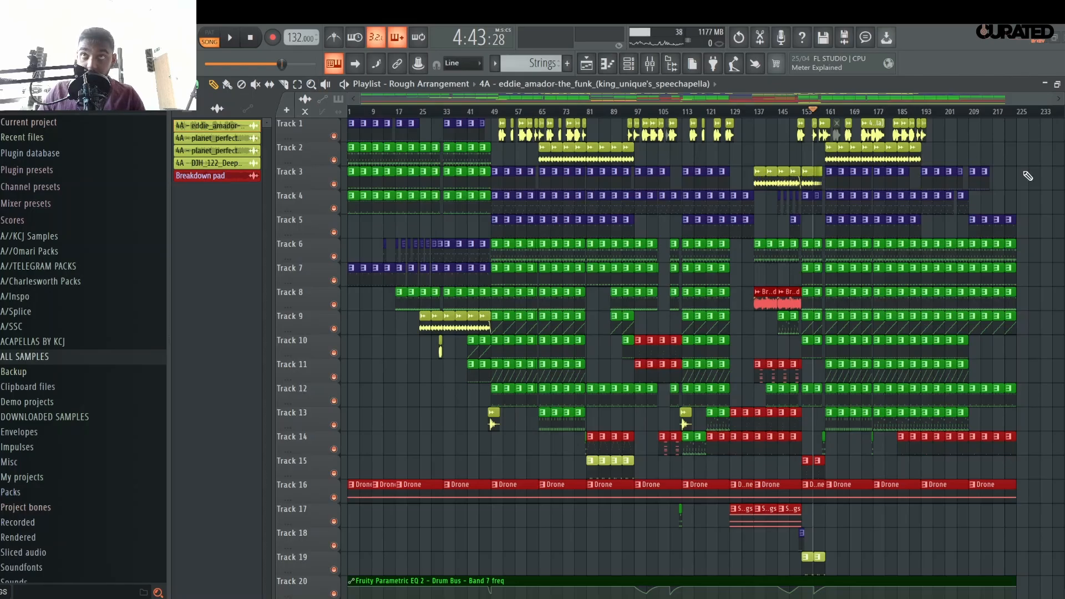
- Play from bar 129 past bar 161, examining the transitions with the Track 20 and 21 EQ automation and the rest of the arrangement
{"action": "scroll", "coordinate": [658, 131], "scroll_direction": "up", "scroll_amount": 5}
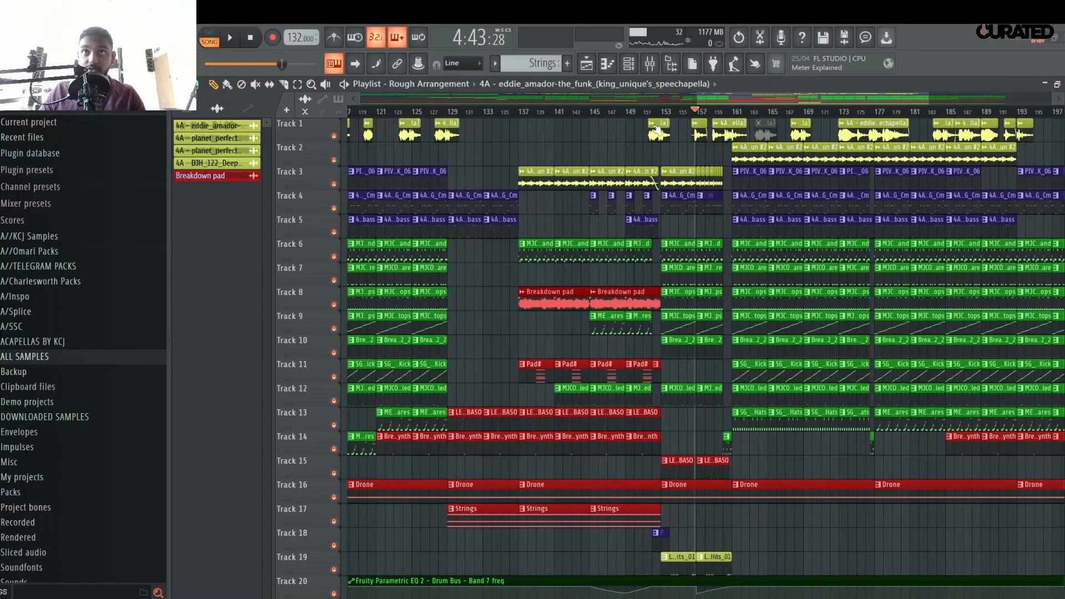
{"action": "left_click", "coordinate": [451, 112]}
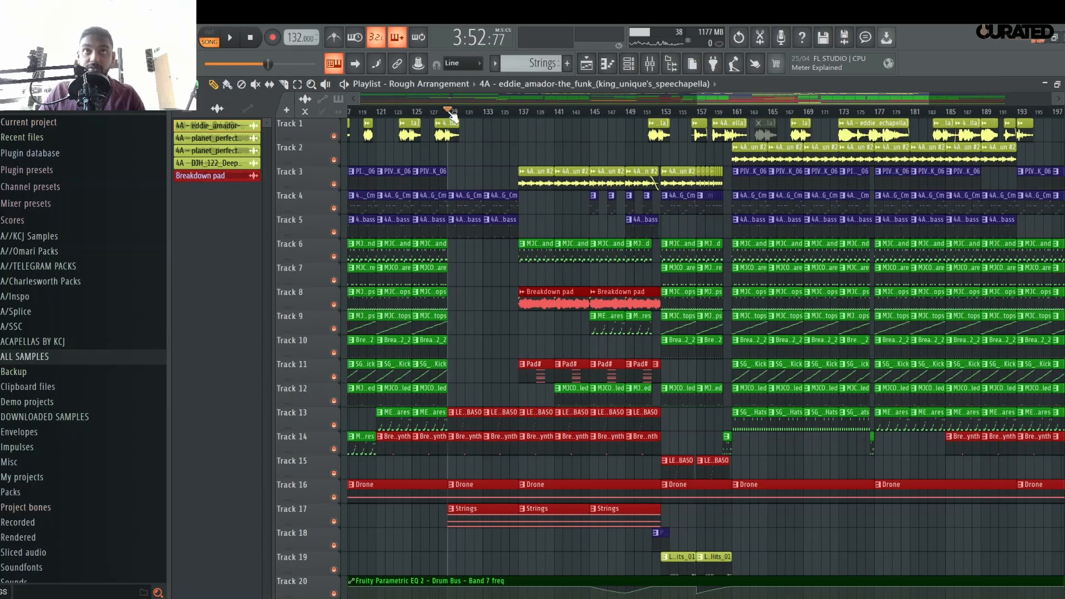
{"action": "key", "text": "space"}
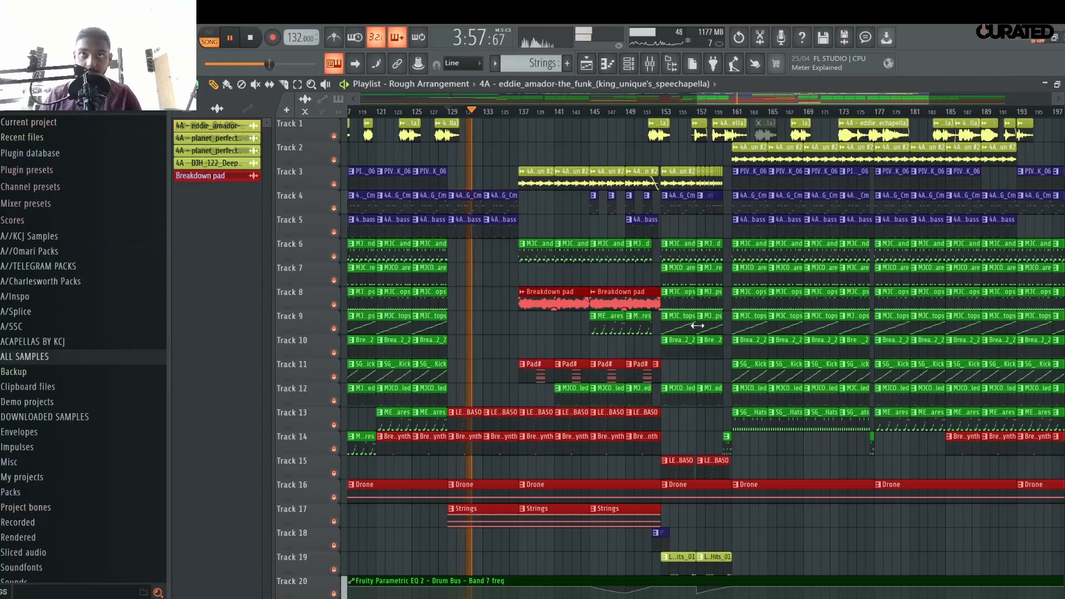
{"action": "scroll", "coordinate": [690, 328], "scroll_direction": "down", "scroll_amount": 4}
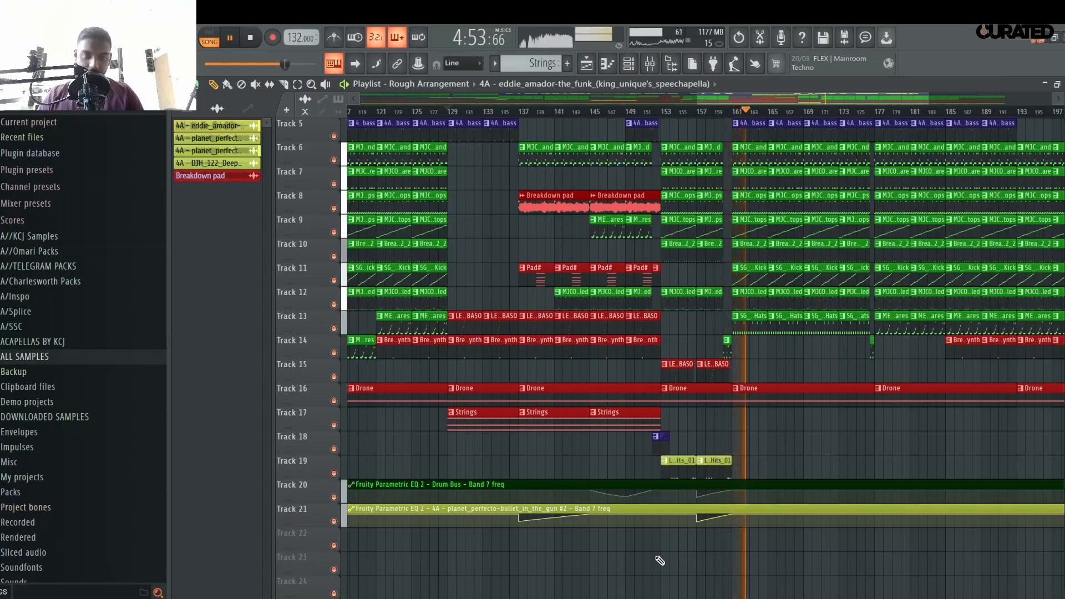
{"action": "key", "text": "space"}
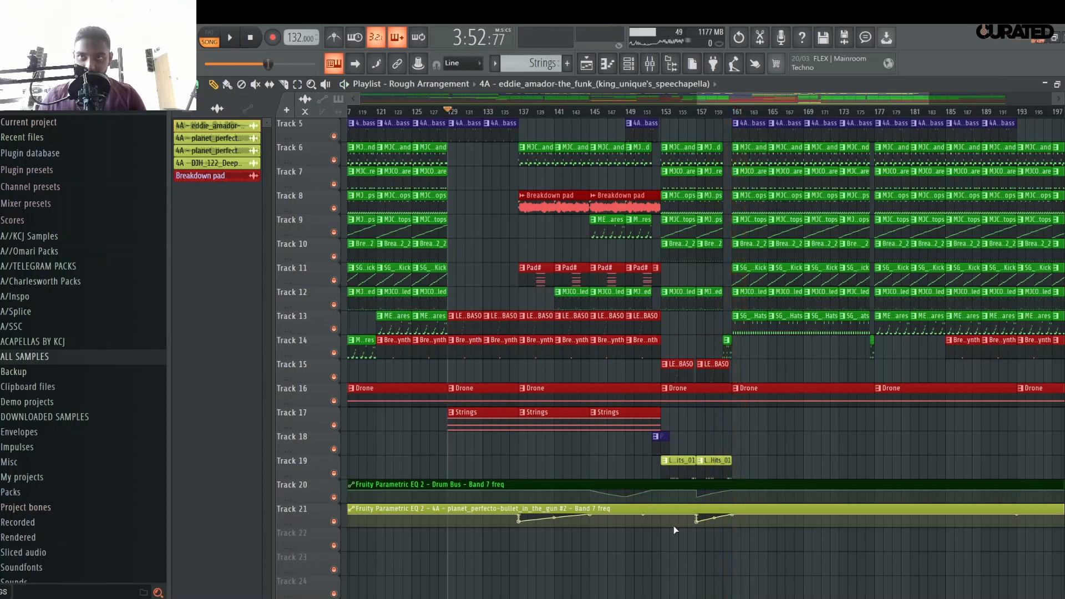
{"action": "scroll", "coordinate": [774, 473], "scroll_direction": "up", "scroll_amount": 3}
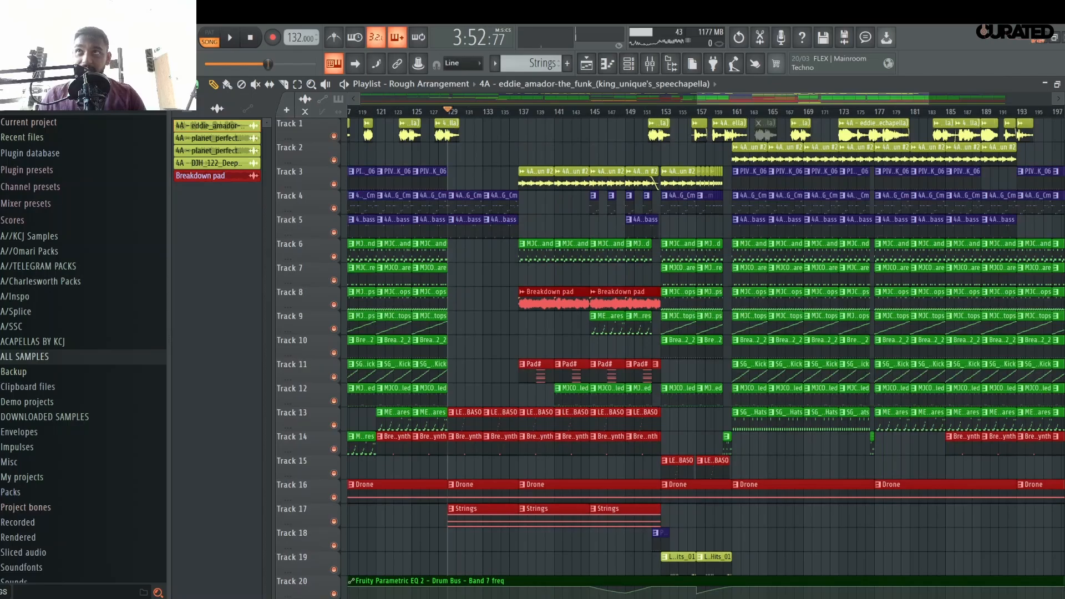
{"action": "scroll", "coordinate": [698, 355], "scroll_direction": "down", "scroll_amount": 4}
{"action": "scroll", "coordinate": [698, 355], "scroll_direction": "up", "scroll_amount": 4}
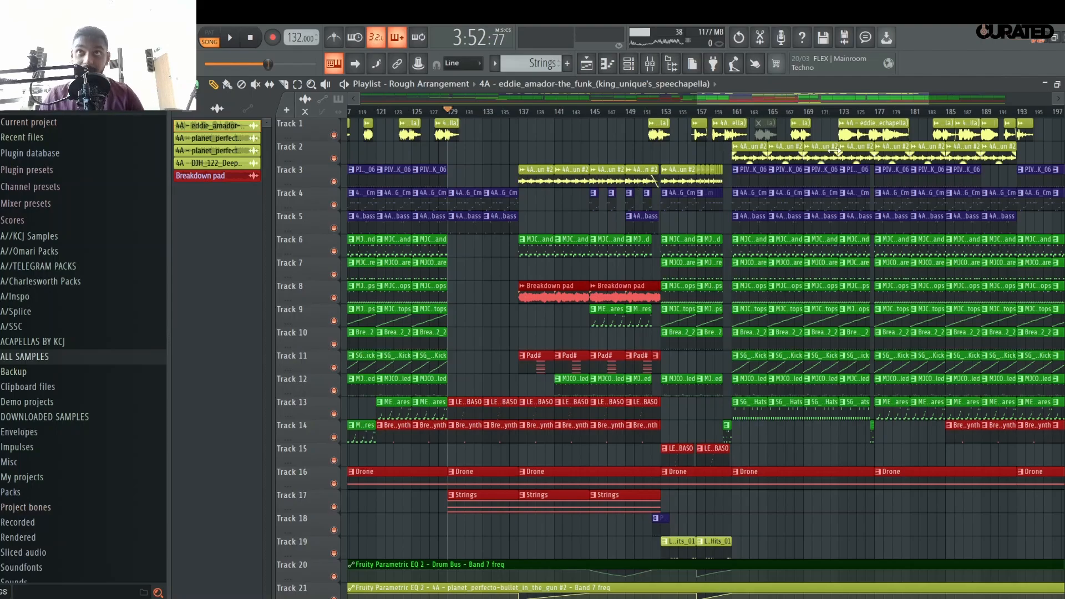
{"action": "scroll", "coordinate": [693, 116], "scroll_direction": "down", "scroll_amount": 5}
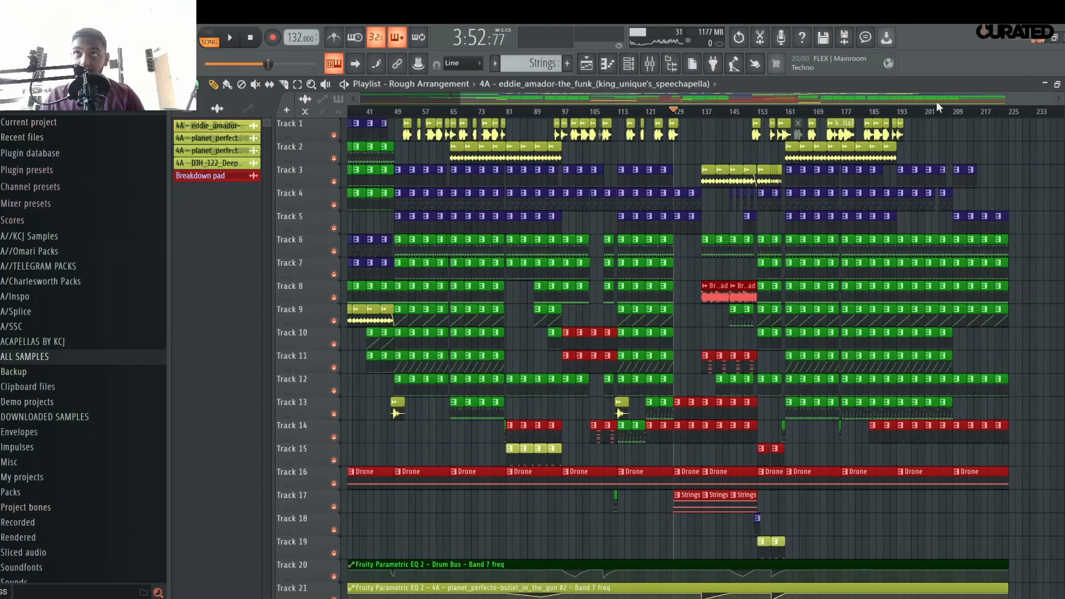
{"action": "scroll", "coordinate": [934, 121], "scroll_direction": "up", "scroll_amount": 5}
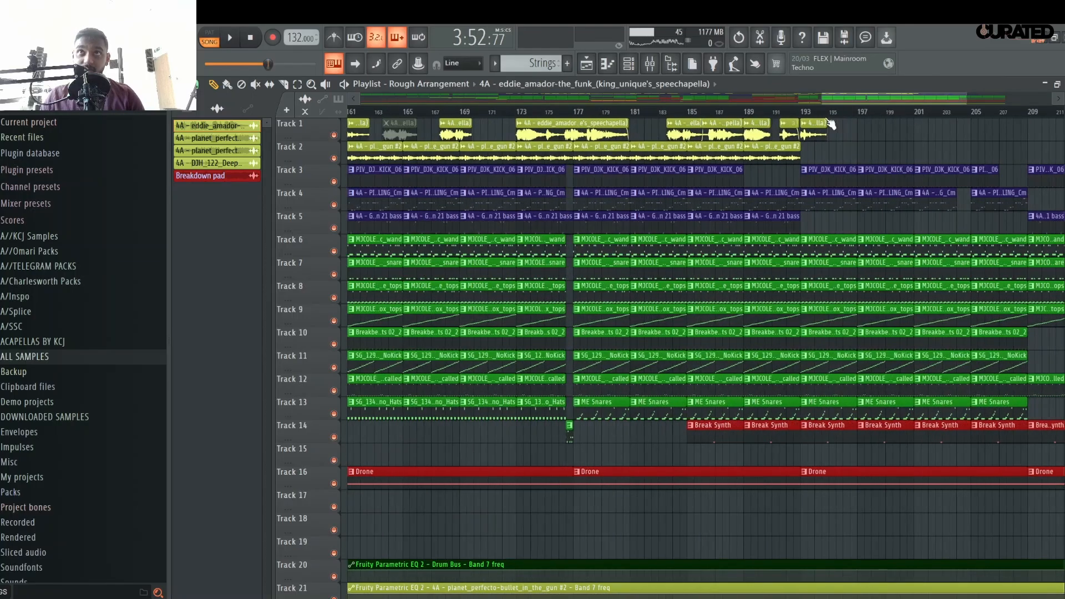
- Start playback around bar 177 and set the playlist snap to Beat for the section with the Track 20 and 21 automation
{"action": "key", "text": "space"}
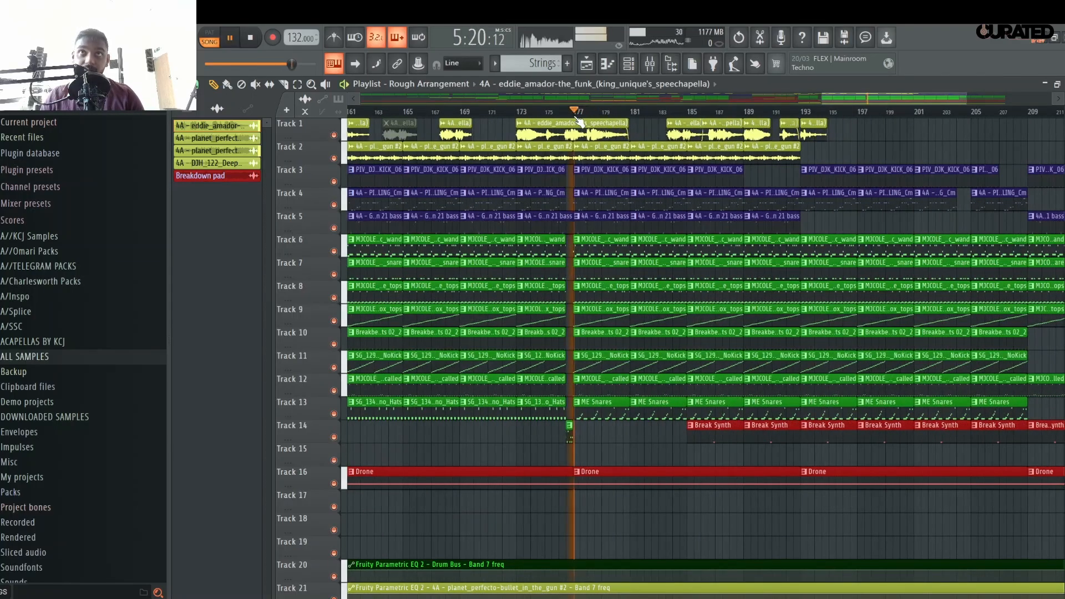
{"action": "left_click", "coordinate": [195, 84]}
{"action": "left_click", "coordinate": [199, 229]}
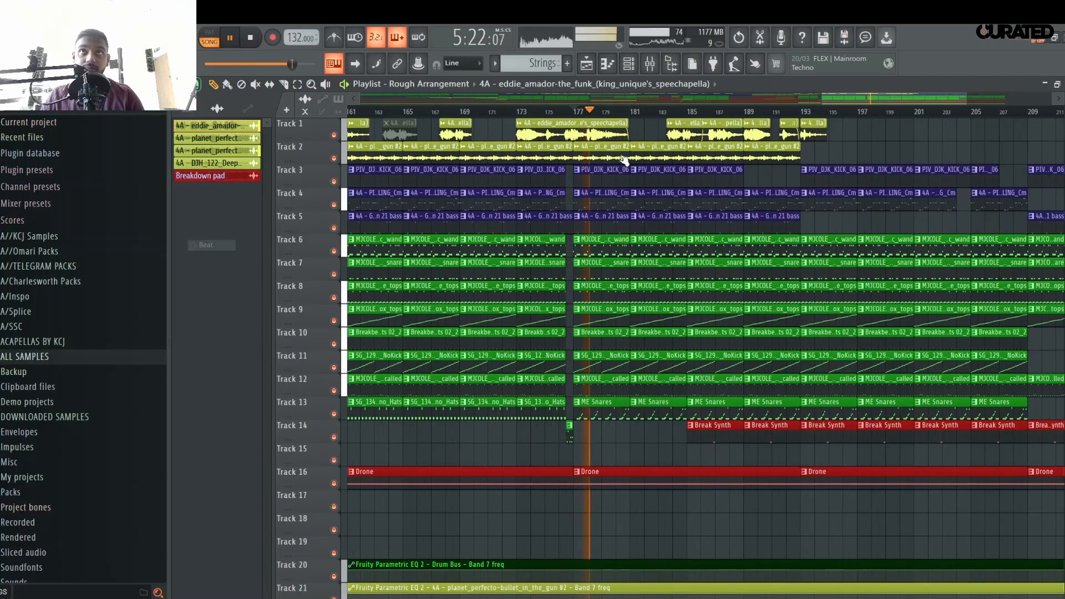
{"action": "scroll", "coordinate": [833, 105], "scroll_direction": "left", "scroll_amount": 2}
{"action": "scroll", "coordinate": [842, 114], "scroll_direction": "up", "scroll_amount": 3}
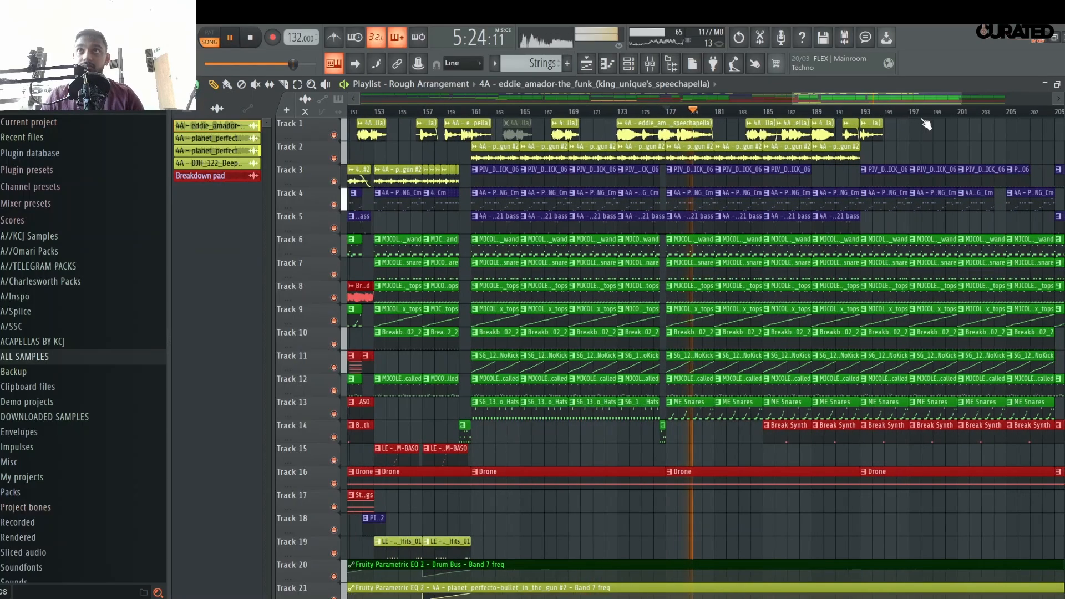
{"action": "scroll", "coordinate": [690, 324], "scroll_direction": "down", "scroll_amount": 3}
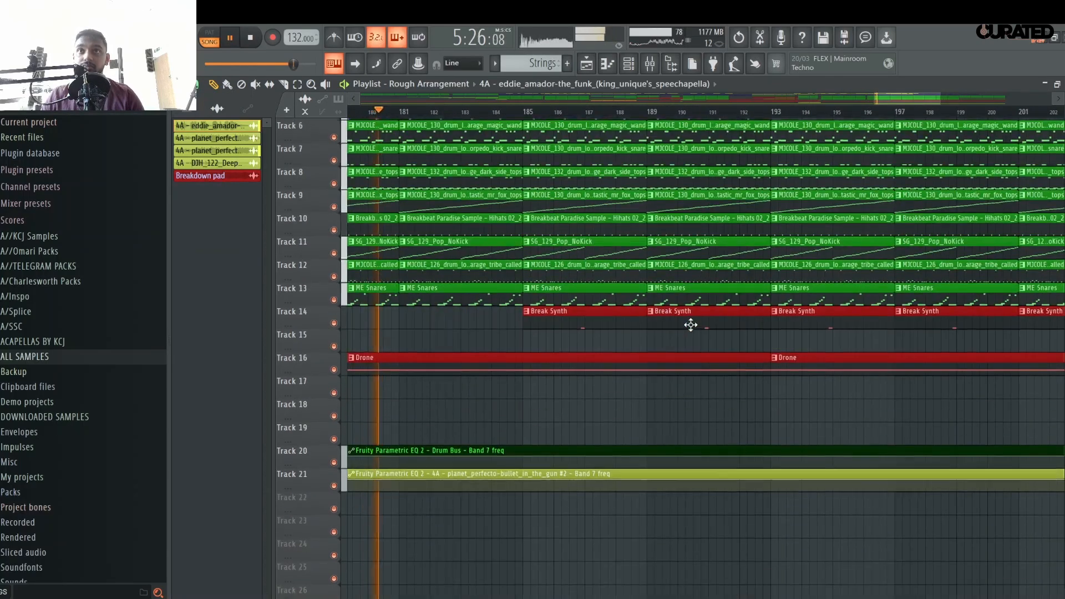
- Add Track 21 automation points at bars 185 and 193, lowering the bar 193 point so the EQ frequency dips gradually
{"action": "right_click", "coordinate": [525, 472]}
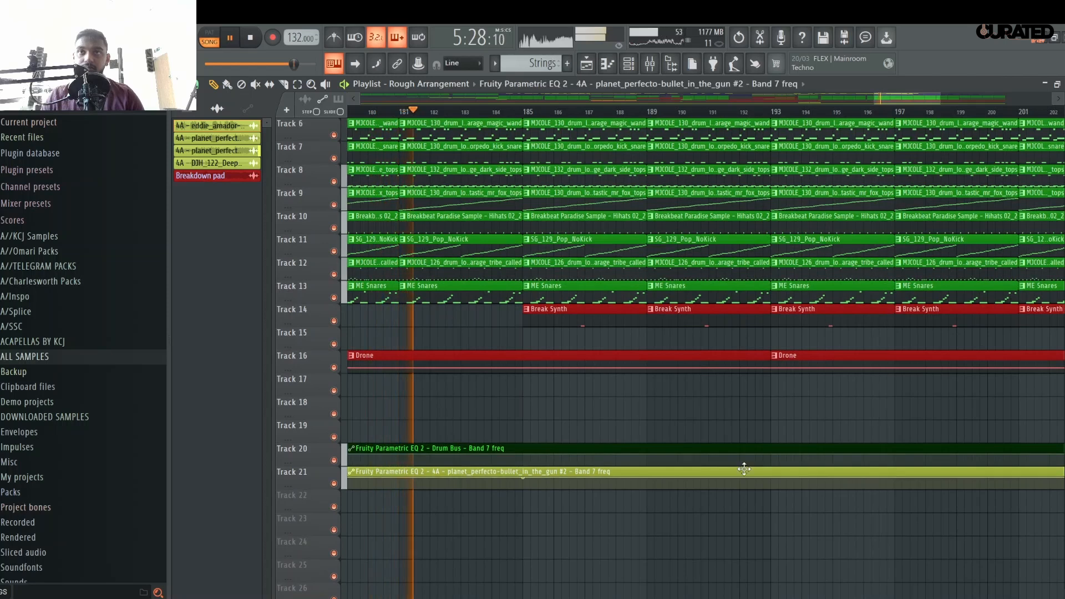
{"action": "right_click", "coordinate": [772, 482]}
{"action": "left_click_drag", "start_coordinate": [773, 481], "coordinate": [771, 487]}
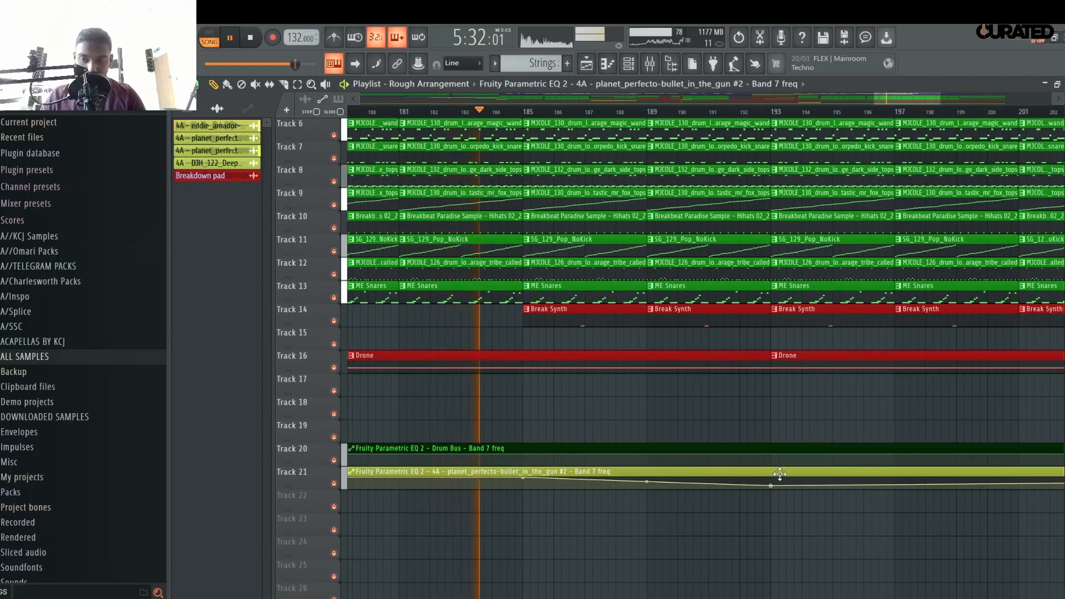
- Examine the clips on all tracks between bars 181 and 201 against the new Track 21 automation dip during playback
{"action": "scroll", "coordinate": [777, 491], "scroll_direction": "up", "scroll_amount": 3}
{"action": "scroll", "coordinate": [709, 525], "scroll_direction": "down", "scroll_amount": 4}
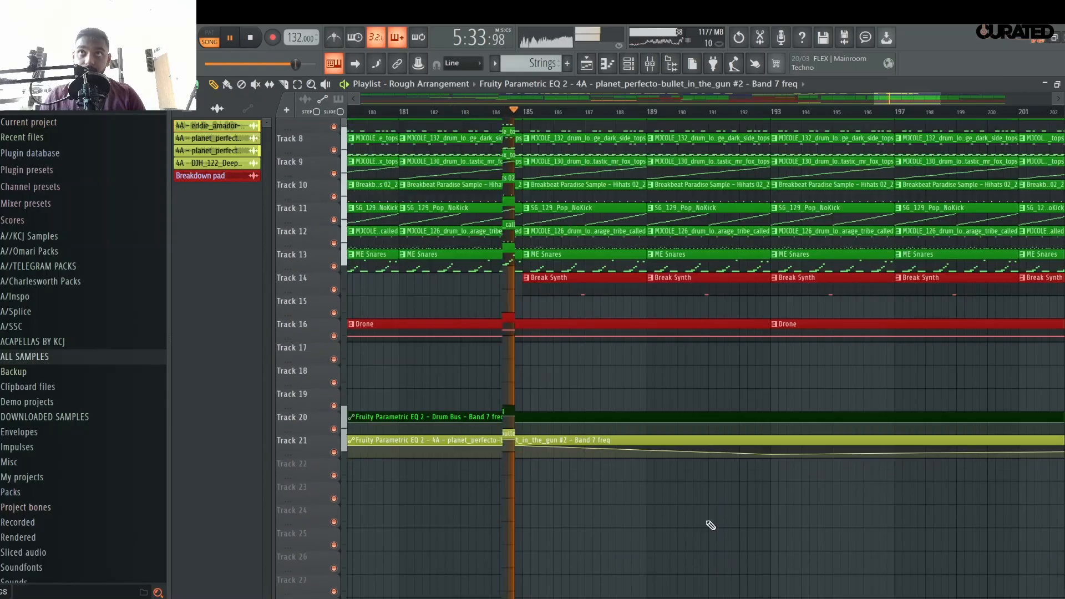
{"action": "scroll", "coordinate": [788, 499], "scroll_direction": "up", "scroll_amount": 2}
{"action": "scroll", "coordinate": [788, 512], "scroll_direction": "up", "scroll_amount": 2}
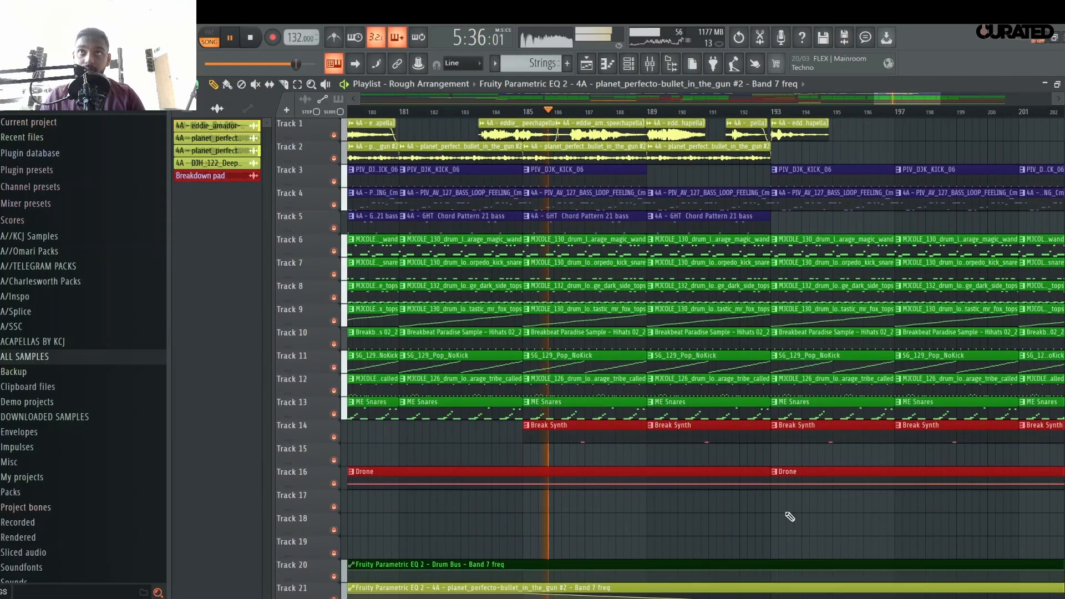
{"action": "scroll", "coordinate": [788, 513], "scroll_direction": "down", "scroll_amount": 3}
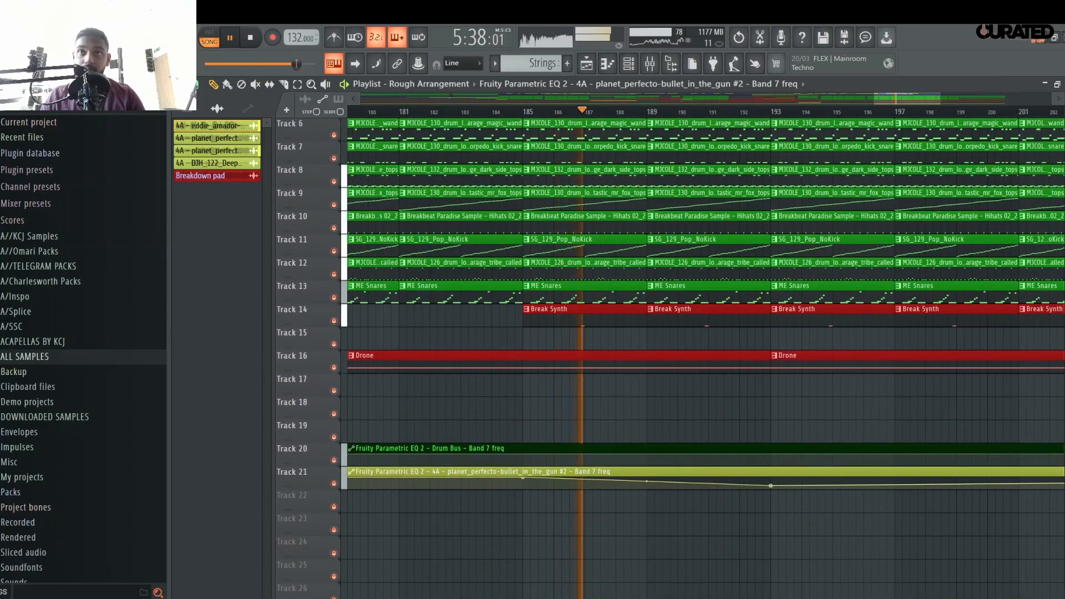
{"action": "scroll", "coordinate": [721, 432], "scroll_direction": "up", "scroll_amount": 3}
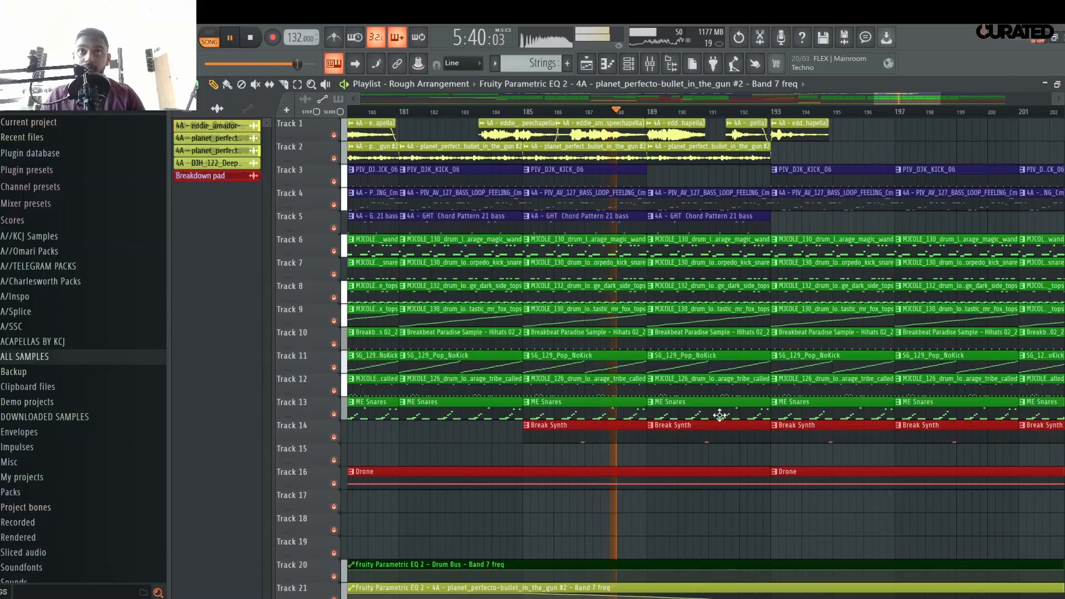
{"action": "scroll", "coordinate": [782, 114], "scroll_direction": "down", "scroll_amount": 3}
{"action": "scroll", "coordinate": [781, 113], "scroll_direction": "down", "scroll_amount": 1}
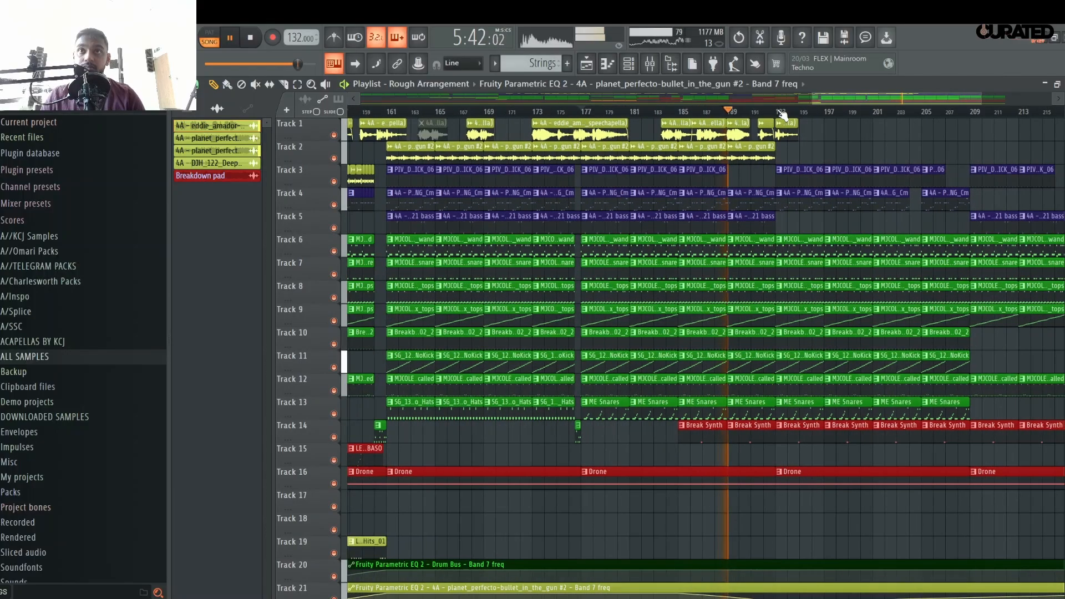
- Add Break Synth clips on Track 14 at bars 177 and 181, ahead of the existing ones
{"action": "scroll", "coordinate": [781, 113], "scroll_direction": "up", "scroll_amount": 2}
{"action": "left_click", "coordinate": [658, 428]}
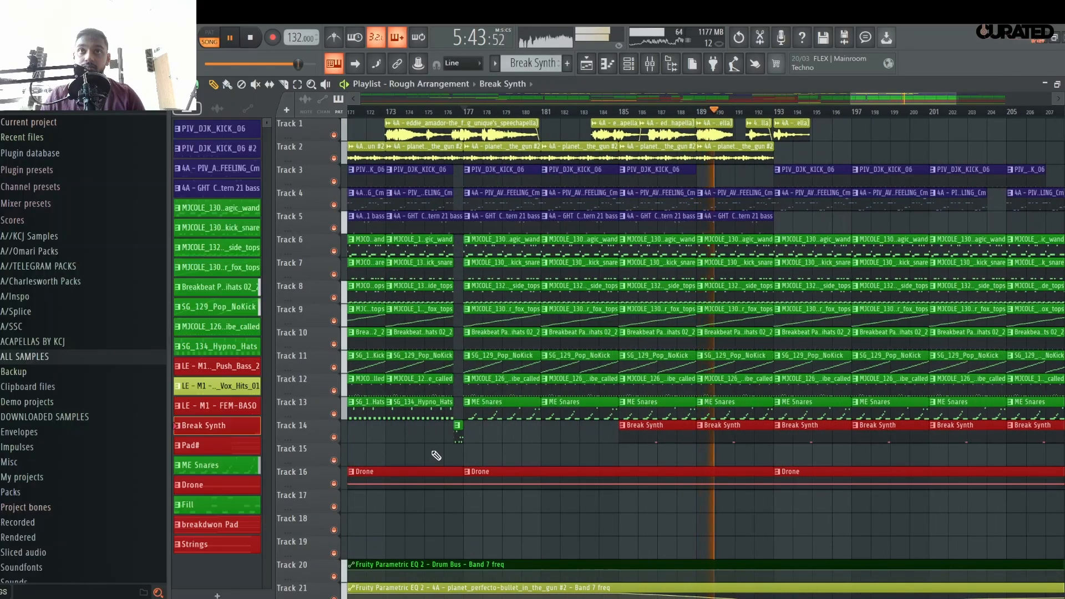
{"action": "left_click", "coordinate": [473, 435]}
{"action": "left_click", "coordinate": [546, 432]}
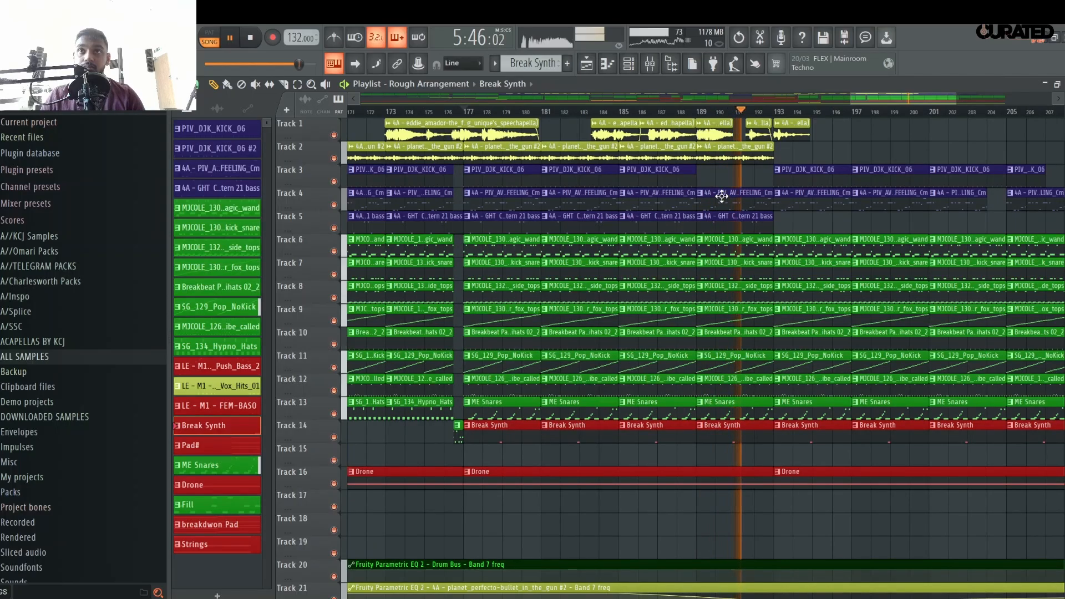
- Listen to the section past bar 193, stop playback and review the whole arrangement from bar 1 to its end
{"action": "scroll", "coordinate": [724, 124], "scroll_direction": "down", "scroll_amount": 5, "text": "ctrl"}
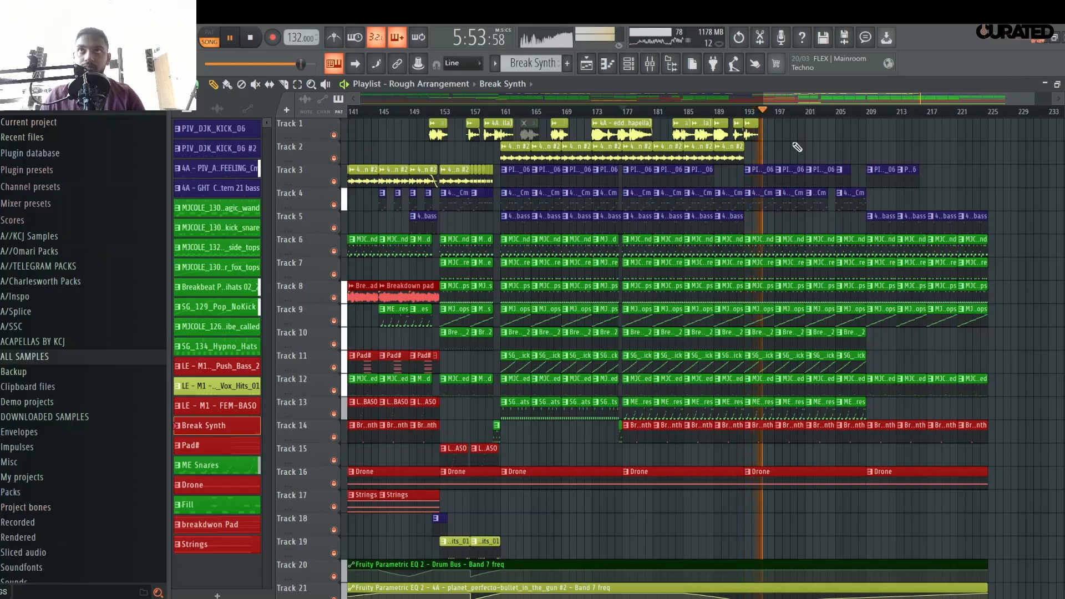
{"action": "scroll", "coordinate": [846, 119], "scroll_direction": "down", "scroll_amount": 3}
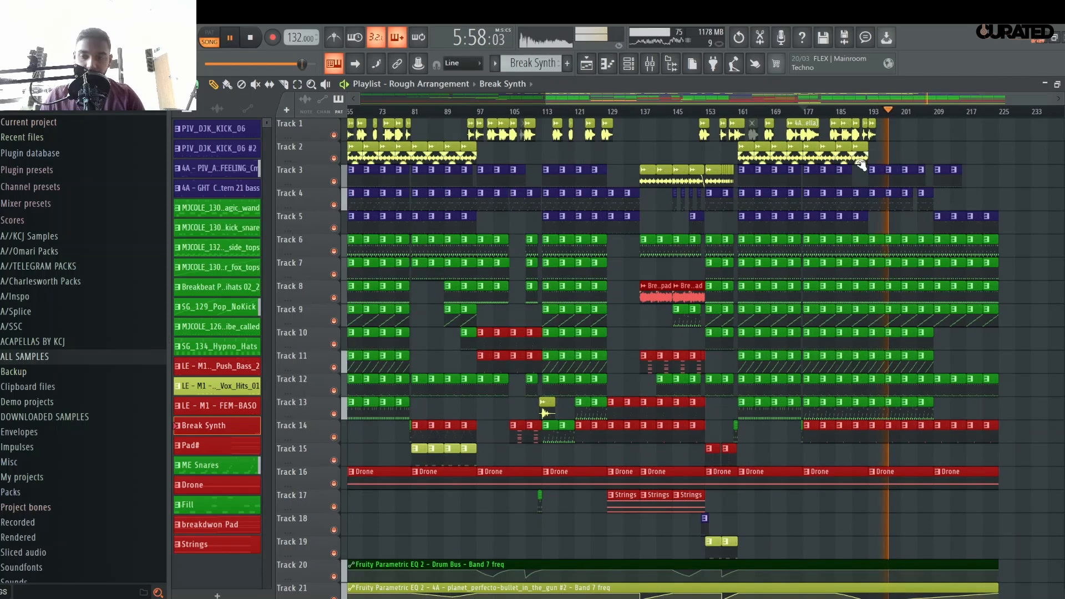
{"action": "key", "text": "space"}
{"action": "scroll", "coordinate": [869, 107], "scroll_direction": "down", "scroll_amount": 2}
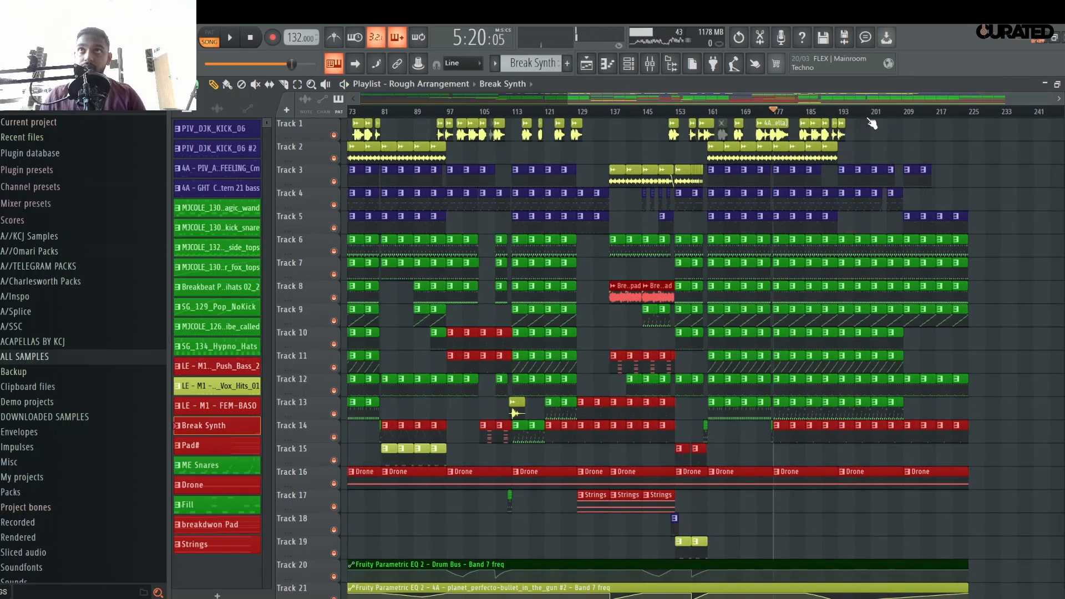
{"action": "scroll", "coordinate": [919, 391], "scroll_direction": "down", "scroll_amount": 3}
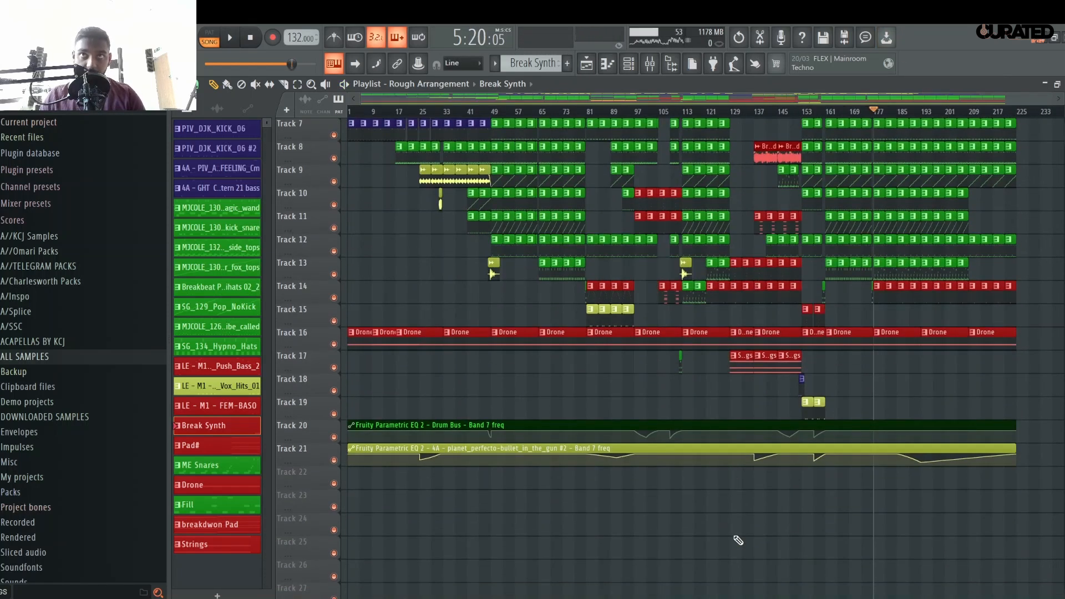
{"action": "scroll", "coordinate": [738, 540], "scroll_direction": "up", "scroll_amount": 3}
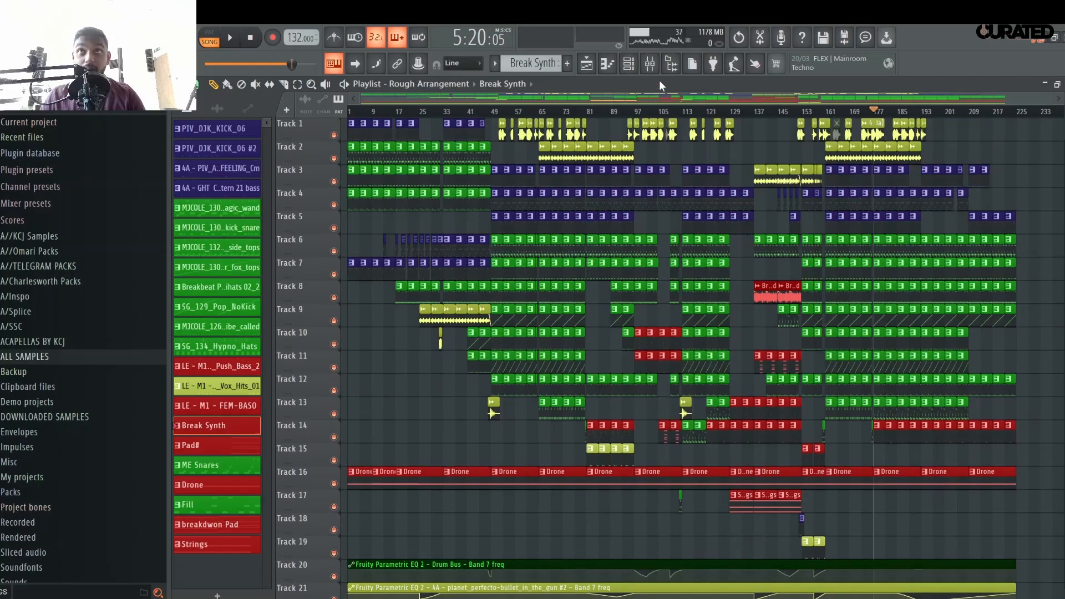
- Select the PIV_AV_127_BASS_LOOP_FEELING_Cm track in the mixer and briefly play the song to check its level
{"action": "left_click", "coordinate": [649, 71]}
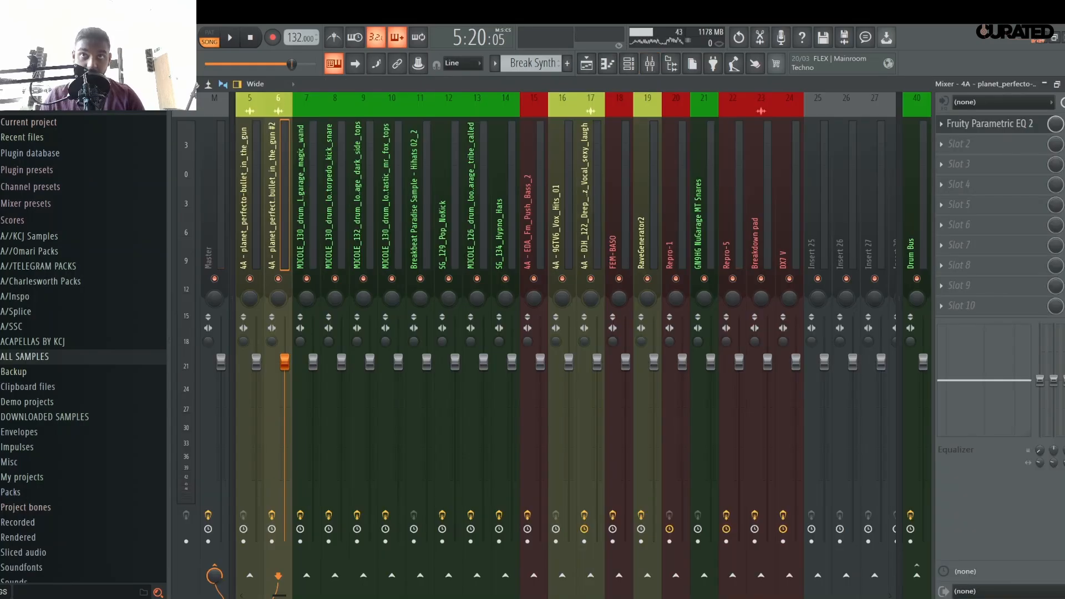
{"action": "left_click_drag", "start_coordinate": [430, 251], "coordinate": [222, 211]}
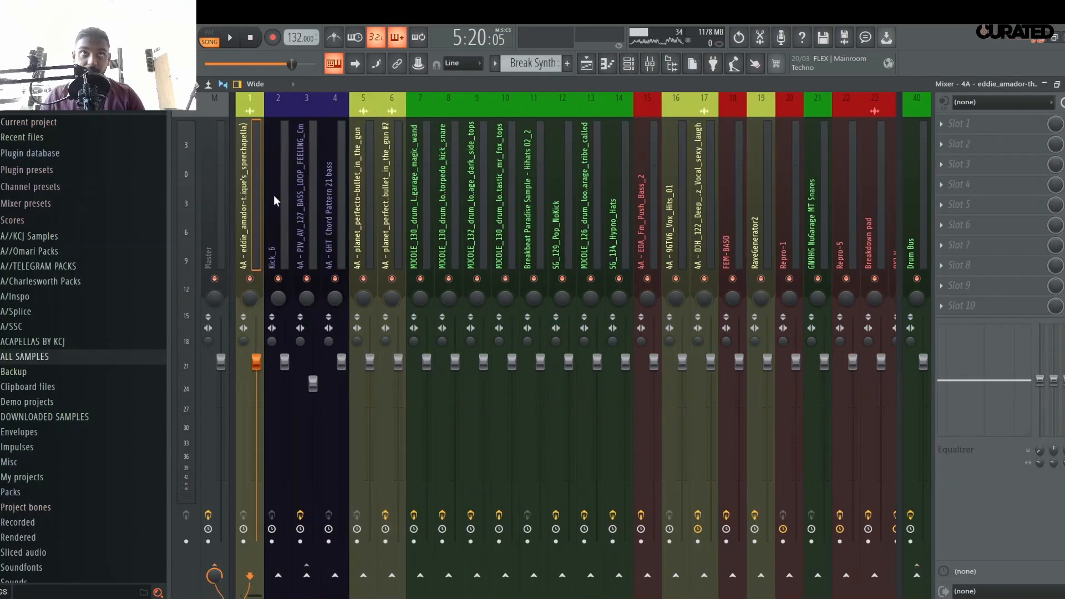
{"action": "left_click", "coordinate": [308, 197]}
{"action": "key", "text": "space"}
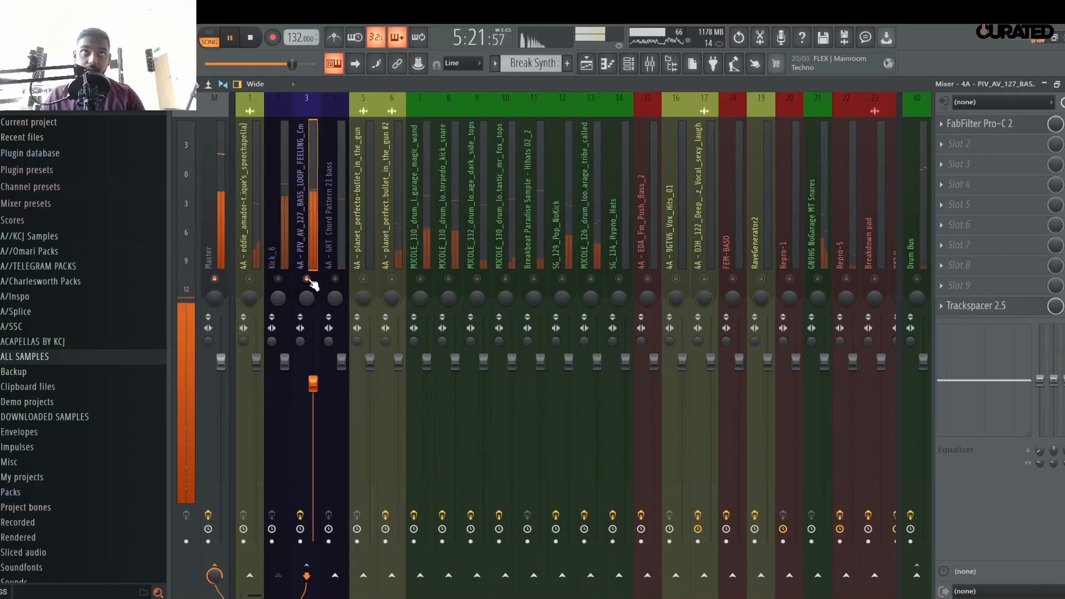
{"action": "key", "text": "space"}
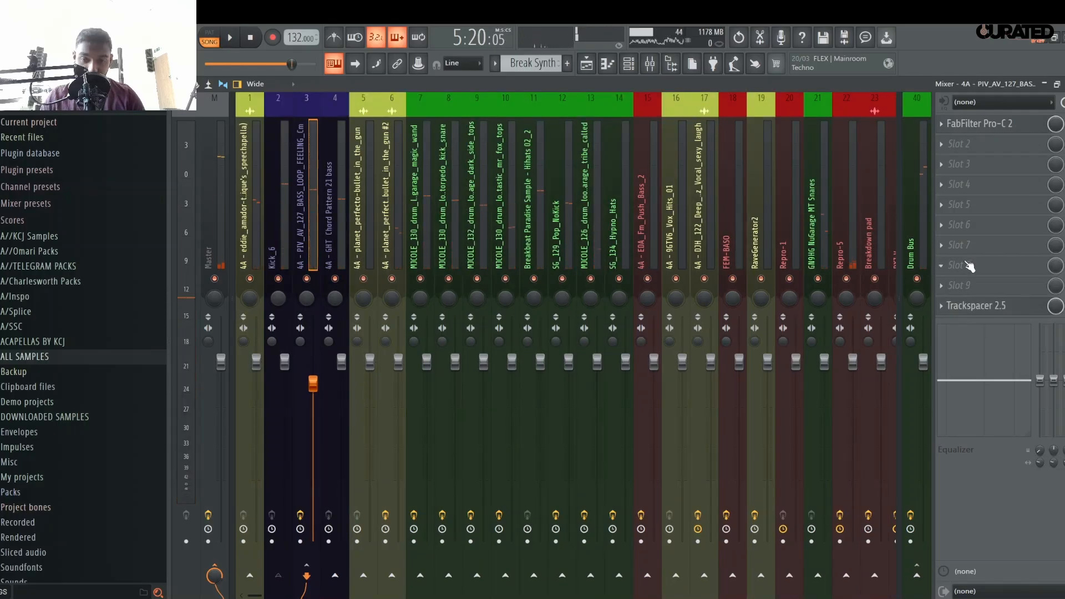
- Move Trackspacer 2.5 up to slot 9 on the bass loop's mixer track and load kHs Gain into slot 10
{"action": "left_click", "coordinate": [976, 306]}
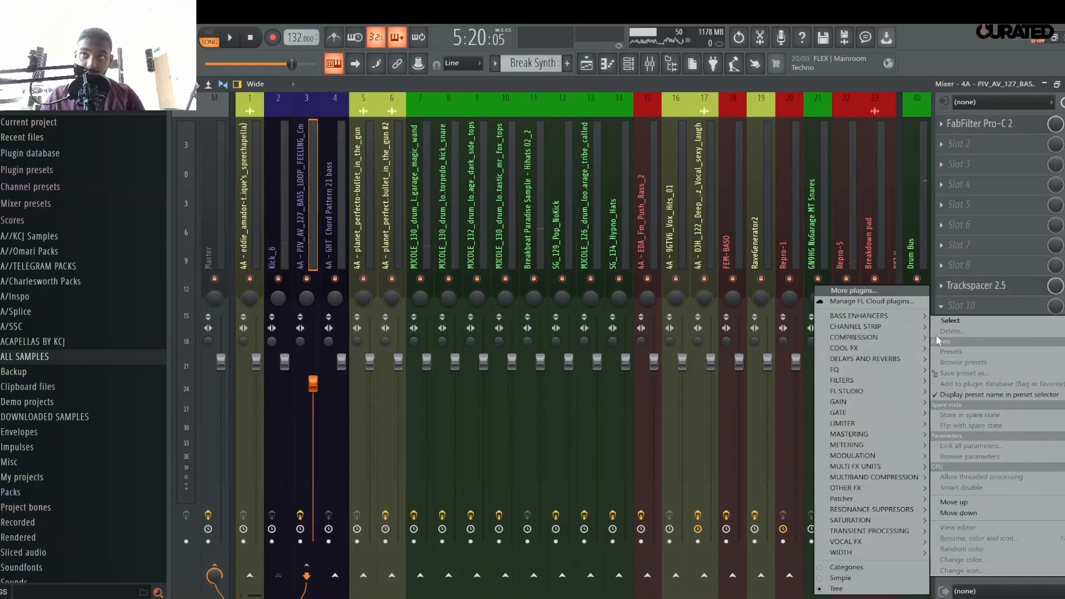
{"action": "mouse_move", "coordinate": [868, 402]}
{"action": "left_click", "coordinate": [789, 402]}
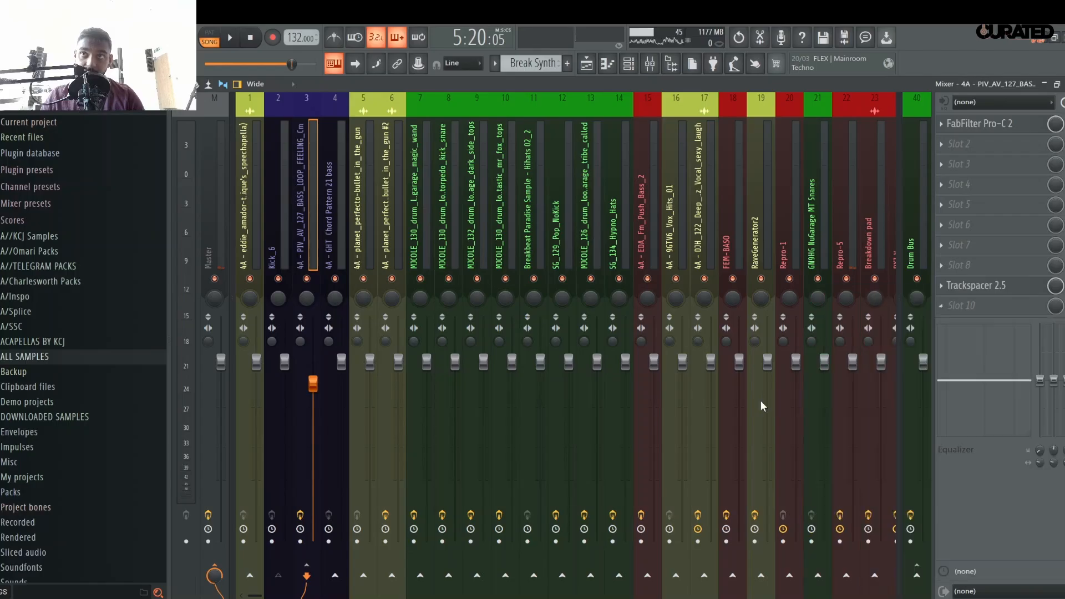
{"action": "left_click", "coordinate": [980, 304]}
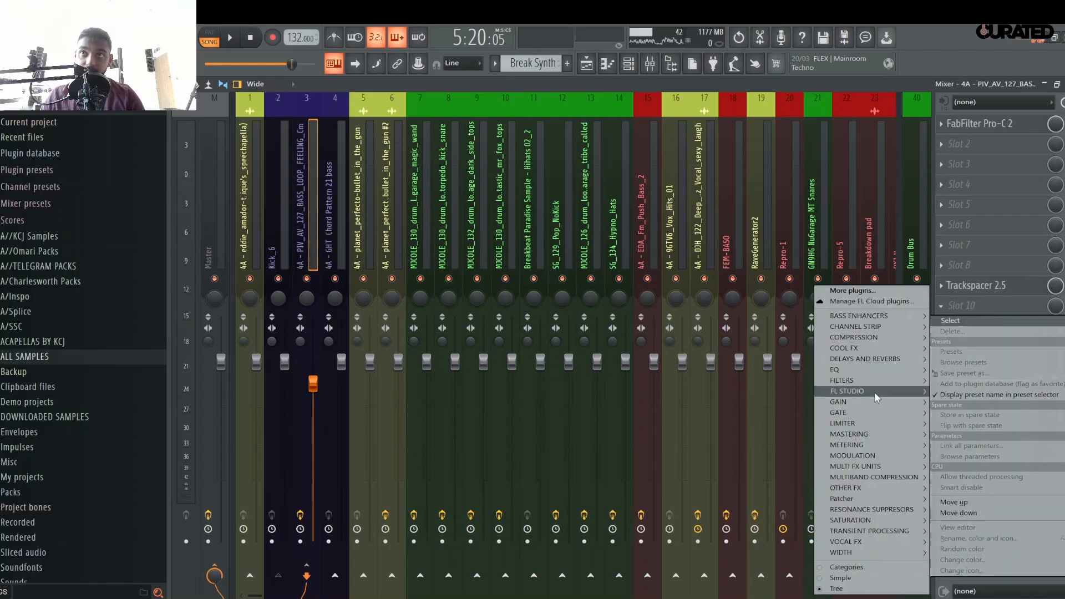
{"action": "mouse_move", "coordinate": [856, 406]}
{"action": "left_click", "coordinate": [802, 403]}
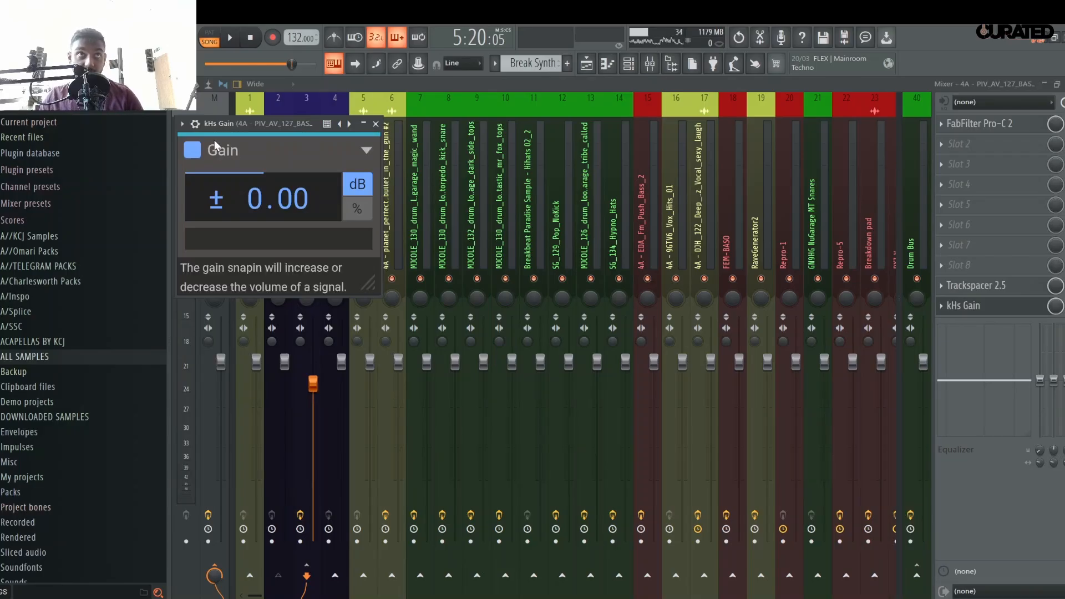
- Browse the kHs Gain parameters, create an automation clip for Gain and copy the parameter's current value
{"action": "left_click", "coordinate": [182, 123]}
{"action": "left_click", "coordinate": [182, 123]}
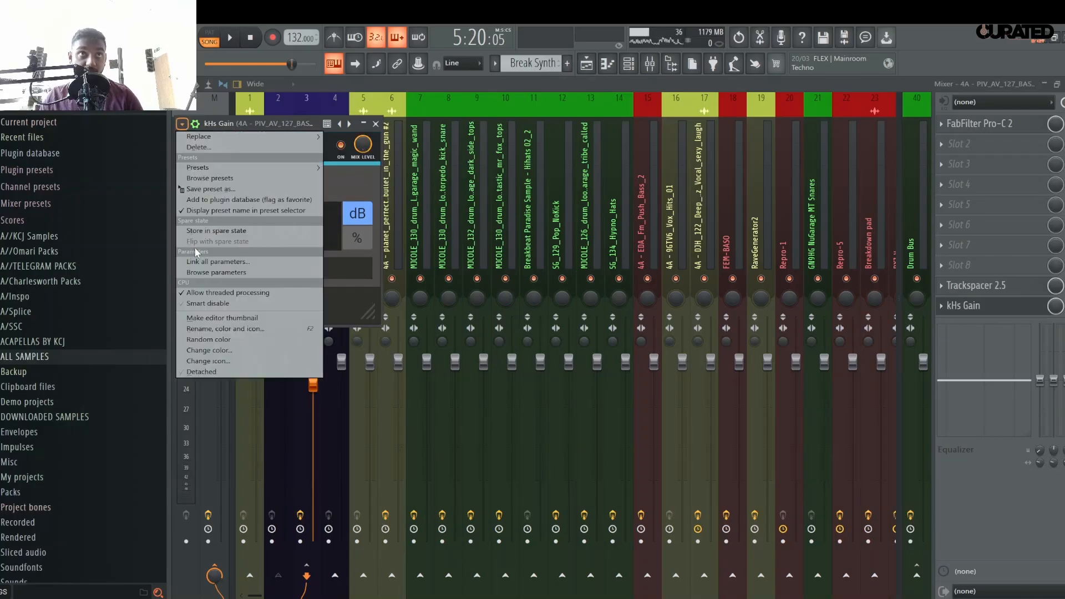
{"action": "left_click", "coordinate": [198, 273]}
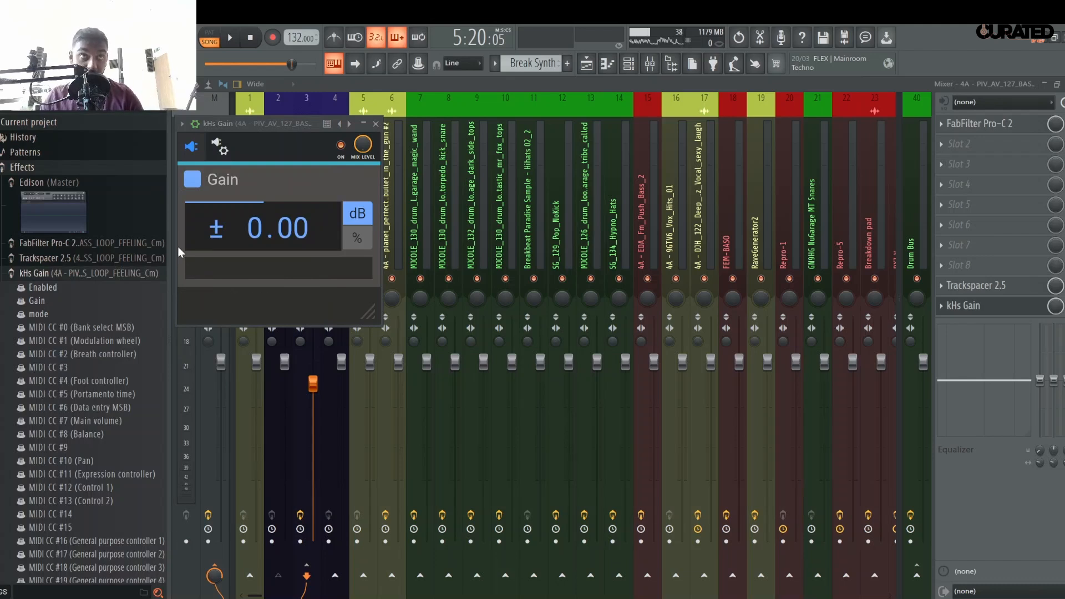
{"action": "right_click", "coordinate": [83, 304]}
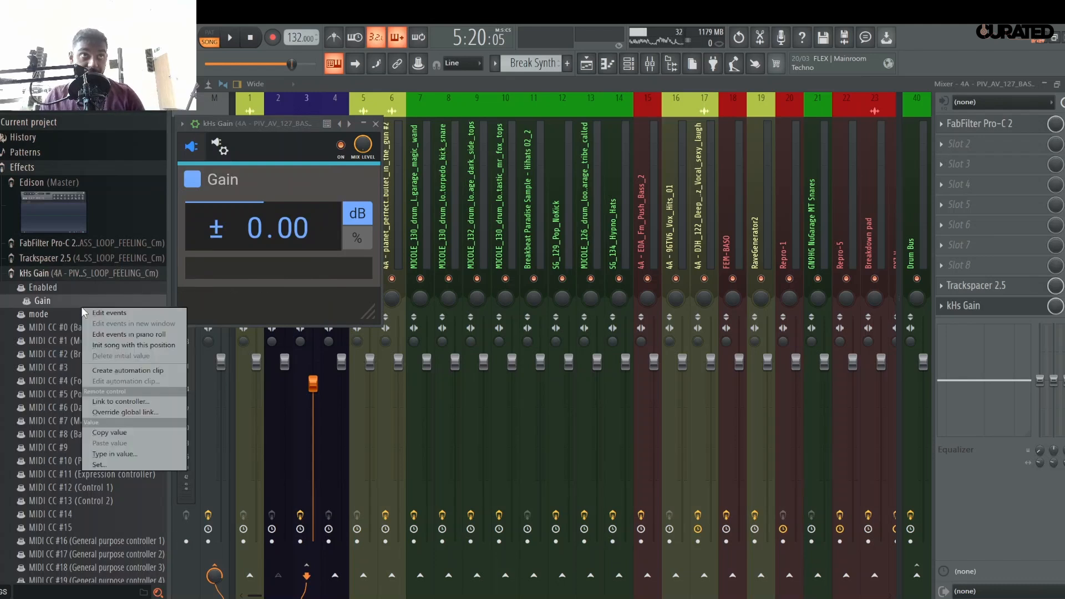
{"action": "left_click", "coordinate": [126, 369]}
{"action": "right_click", "coordinate": [118, 302]}
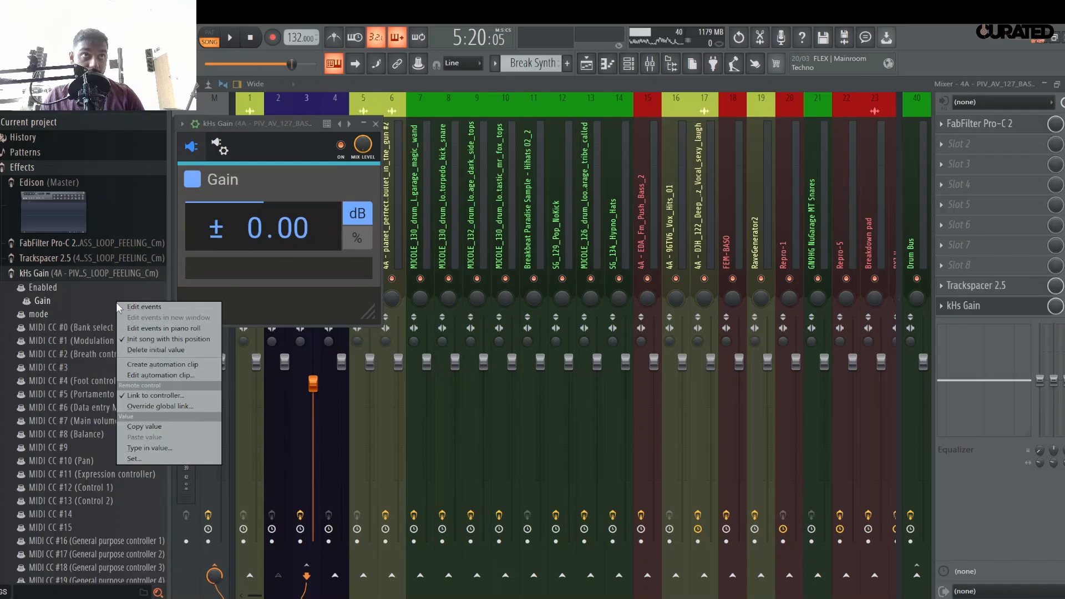
{"action": "left_click", "coordinate": [168, 426]}
- Move the kHs Gain automation clip on Track 22 to bar 1 and extend it to the end of the arrangement
{"action": "left_click", "coordinate": [587, 64]}
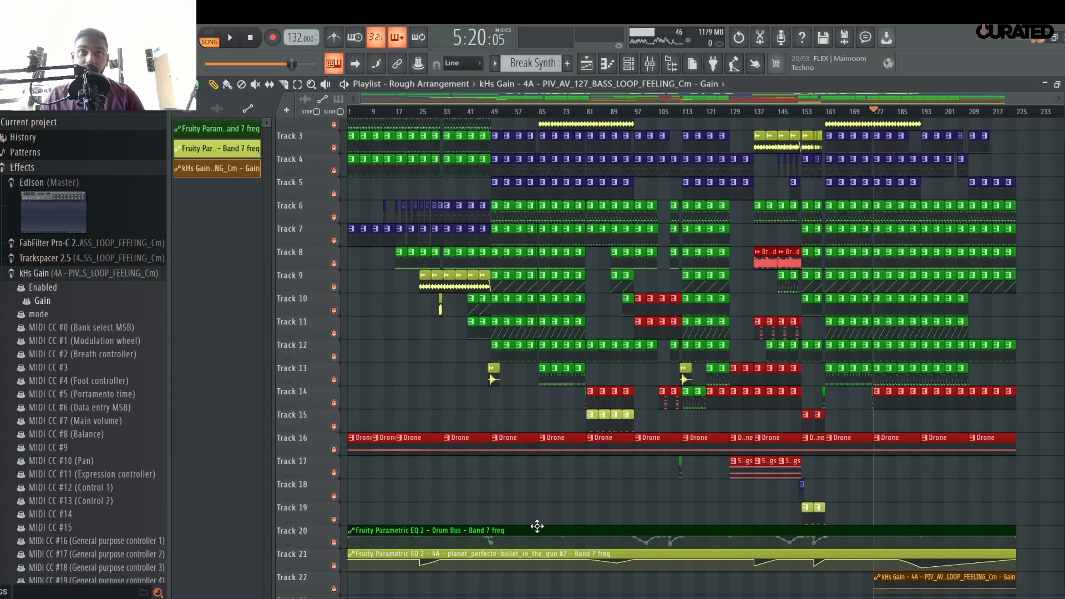
{"action": "scroll", "coordinate": [537, 526], "scroll_direction": "down", "scroll_amount": 2}
{"action": "left_click_drag", "start_coordinate": [955, 496], "coordinate": [237, 475]}
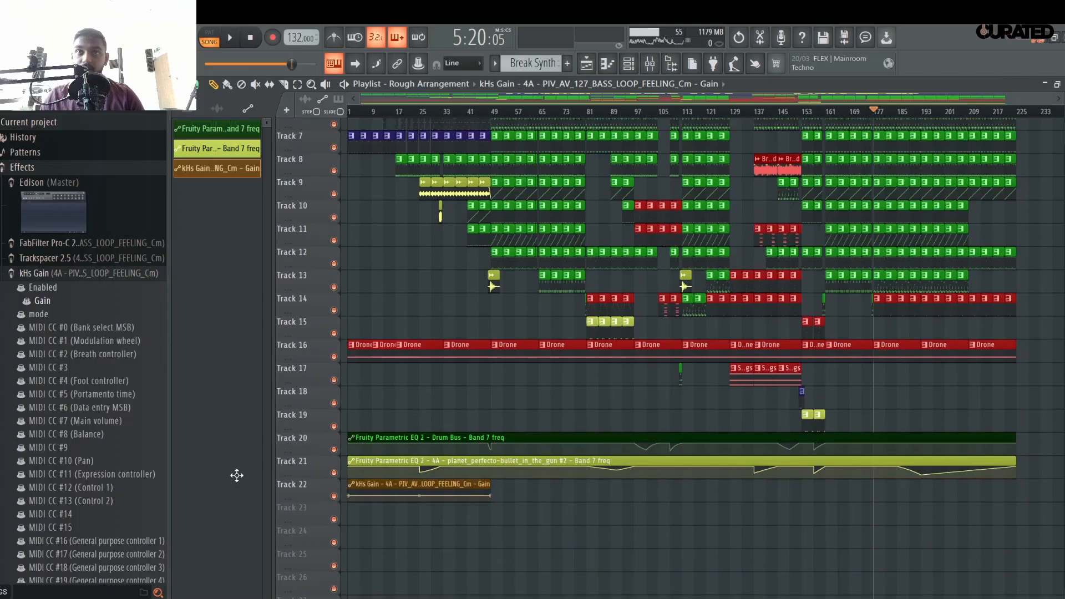
{"action": "left_click_drag", "start_coordinate": [491, 487], "coordinate": [1014, 487]}
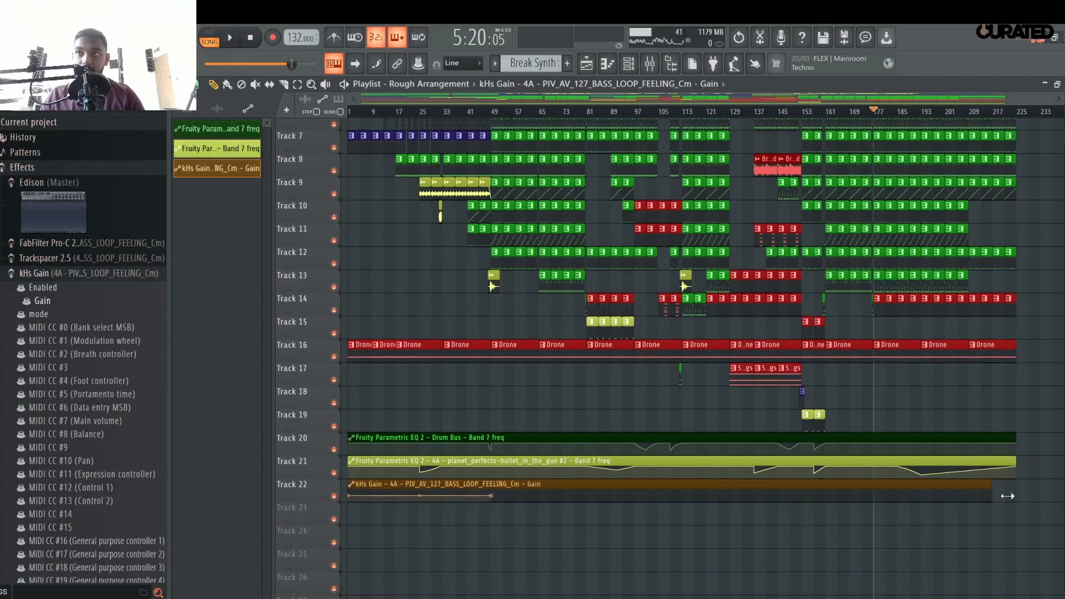
- Paste the copied 50% value as the maximum of the kHs Gain automation clip and close its settings
{"action": "double_click", "coordinate": [770, 484]}
{"action": "right_click", "coordinate": [521, 232]}
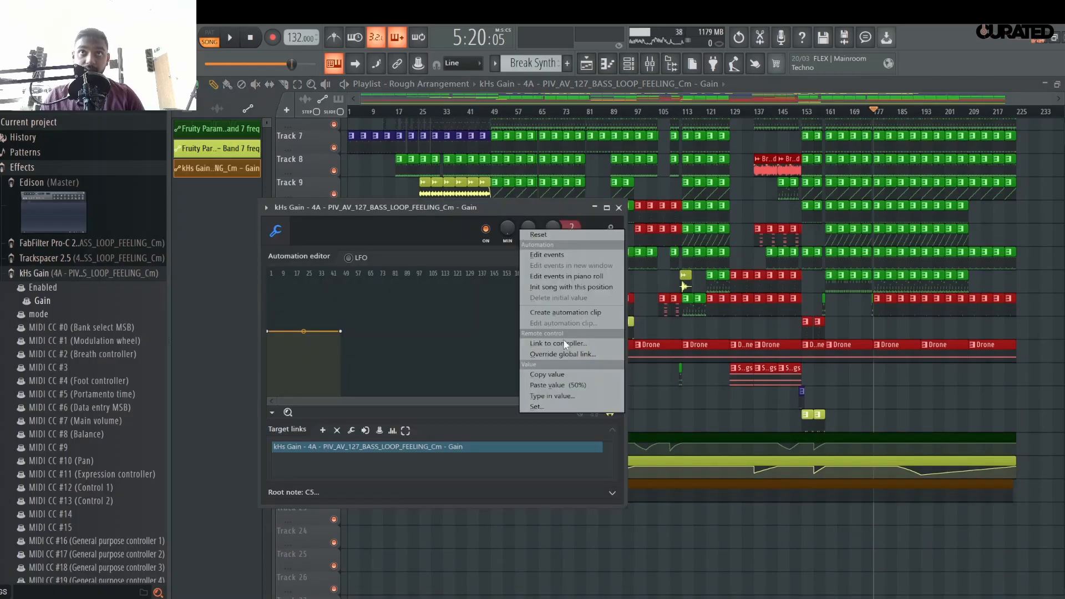
{"action": "left_click", "coordinate": [569, 387]}
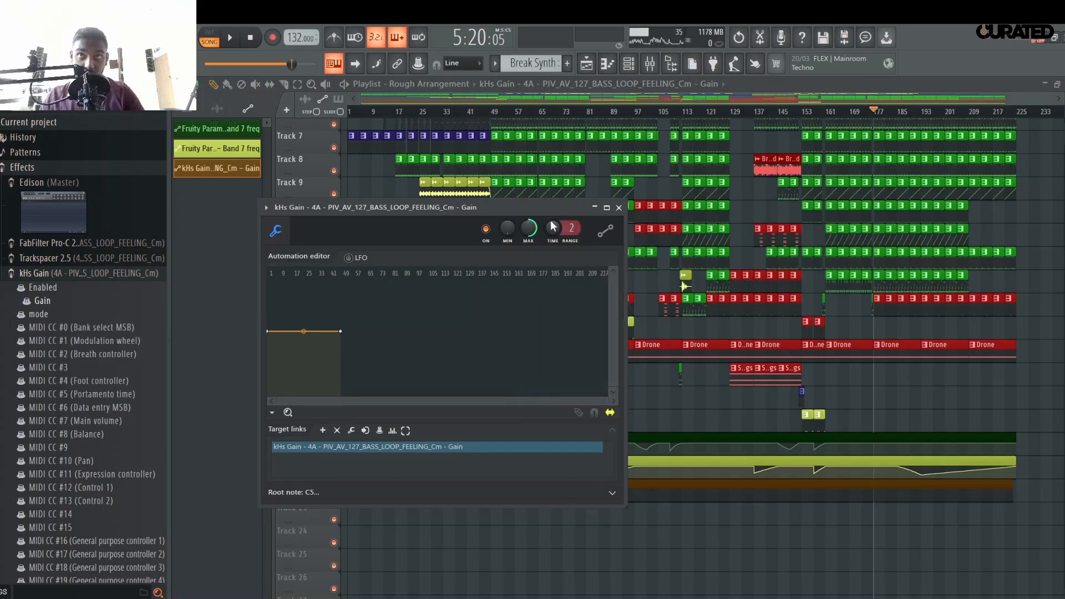
{"action": "left_click", "coordinate": [618, 207]}
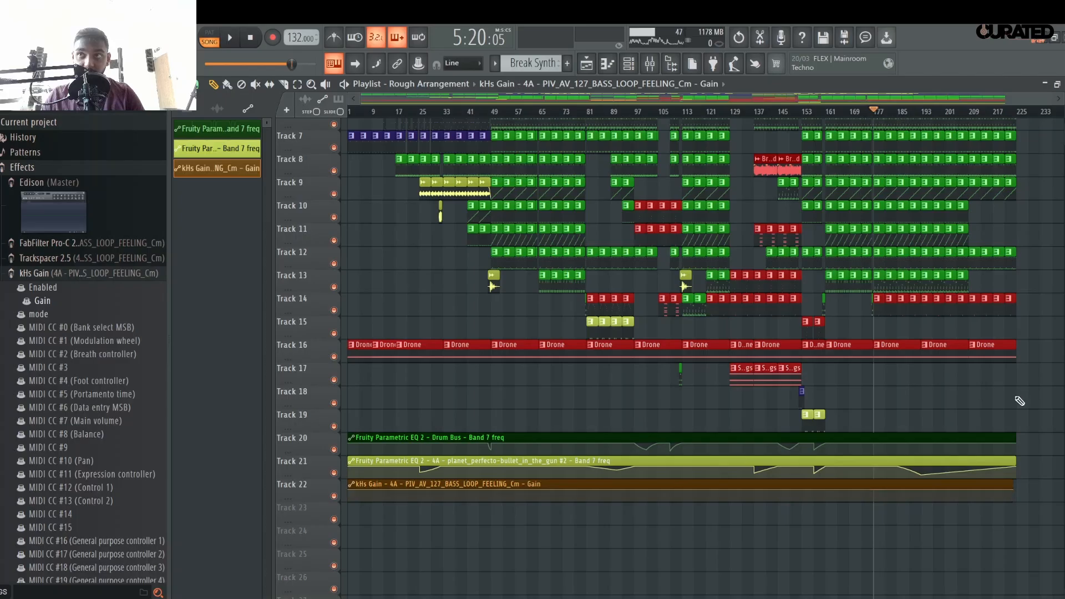
- Check the Gain value in kHs Gain on the bass loop's mixer track
{"action": "left_click", "coordinate": [652, 65]}
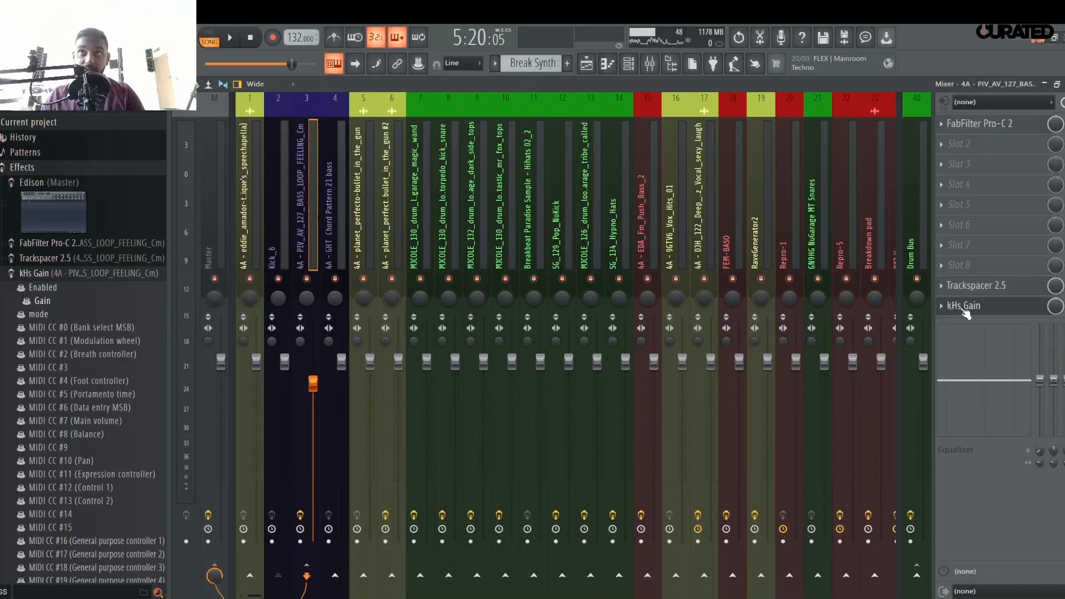
{"action": "left_click", "coordinate": [964, 306]}
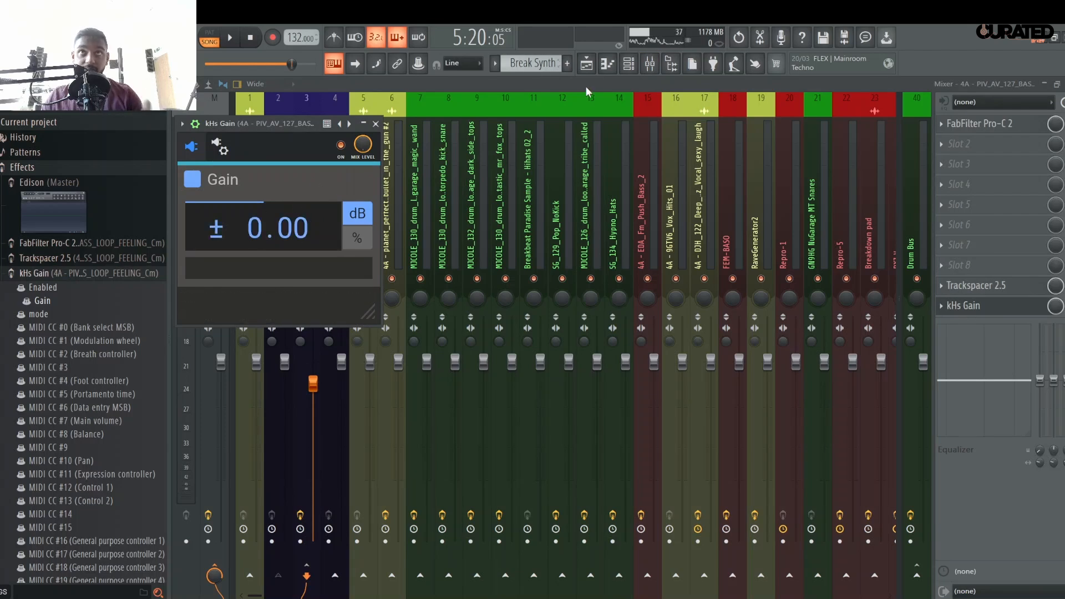
{"action": "left_click", "coordinate": [587, 65]}
{"action": "left_click", "coordinate": [651, 66]}
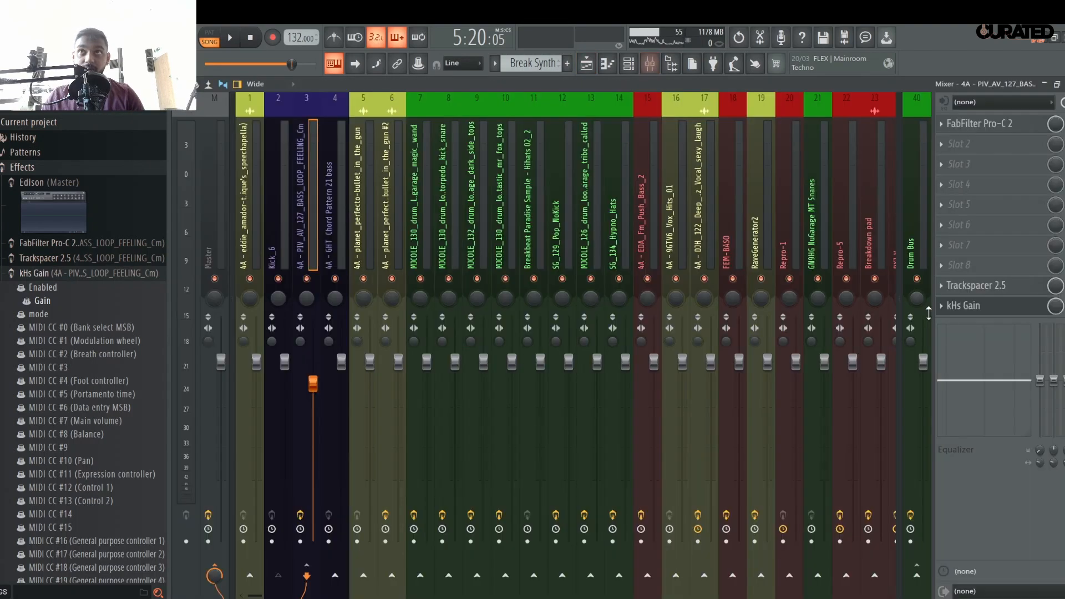
- Copy the bass loop's current kHs Gain value and paste it (40%) as the minimum of the Gain automation clip, then close its settings
{"action": "left_click", "coordinate": [999, 311]}
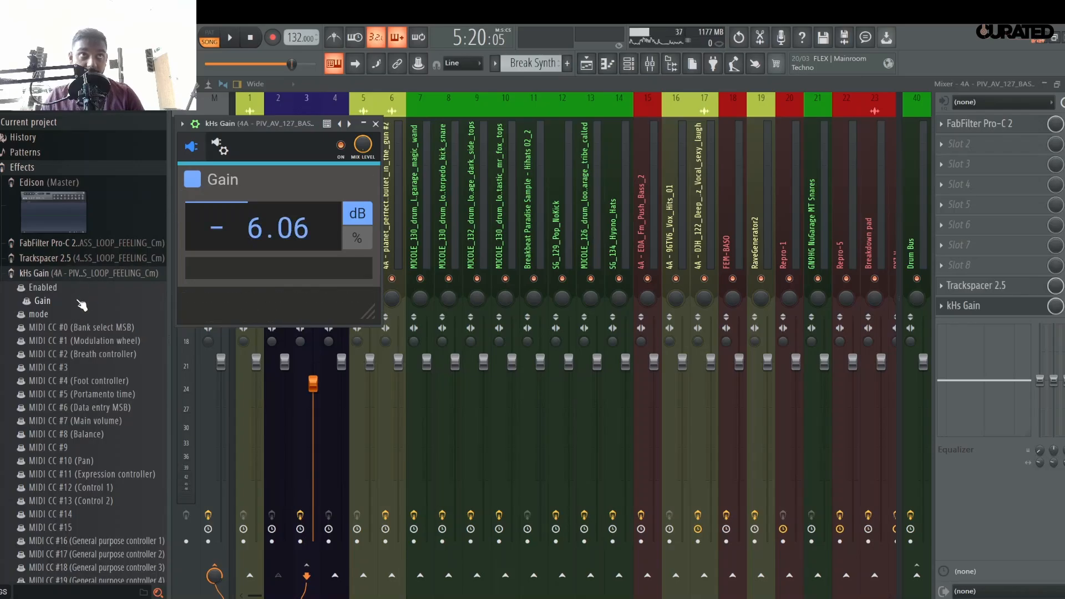
{"action": "right_click", "coordinate": [78, 302]}
{"action": "left_click", "coordinate": [112, 426]}
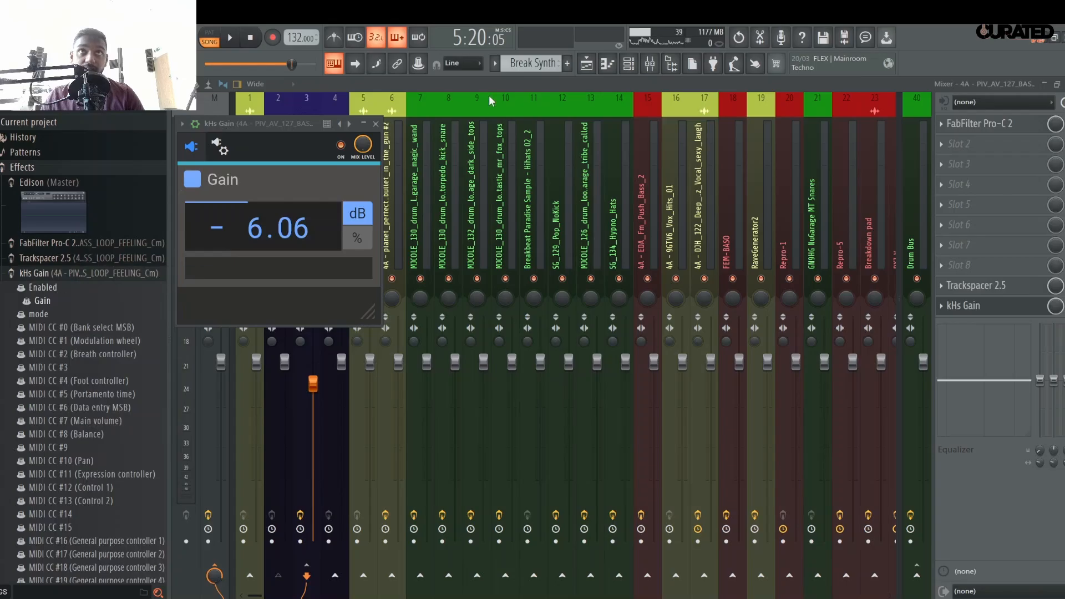
{"action": "left_click", "coordinate": [589, 66]}
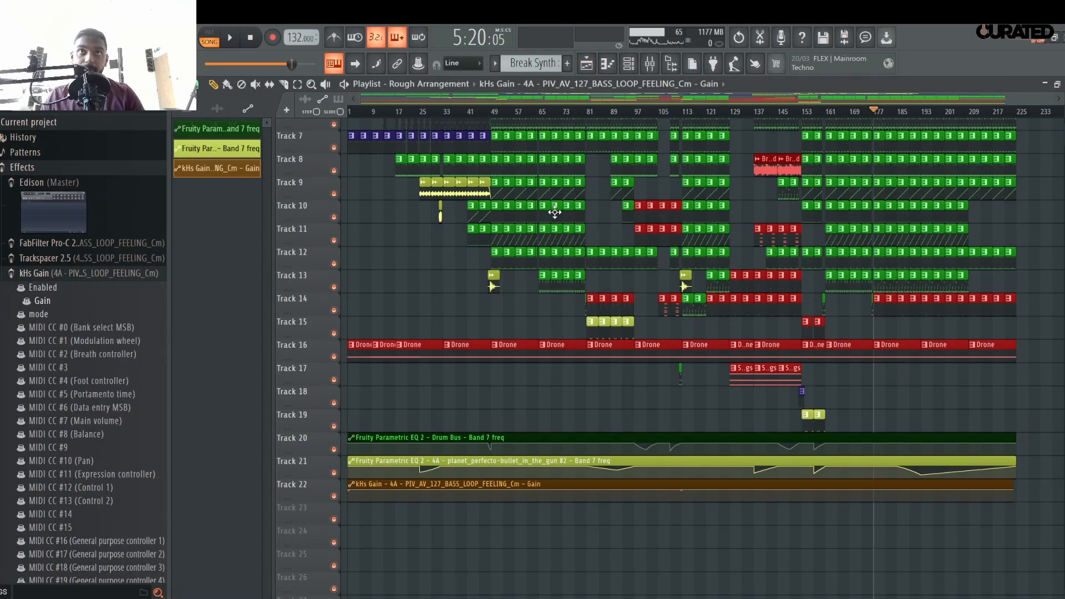
{"action": "right_click", "coordinate": [508, 221]}
{"action": "left_click", "coordinate": [554, 378]}
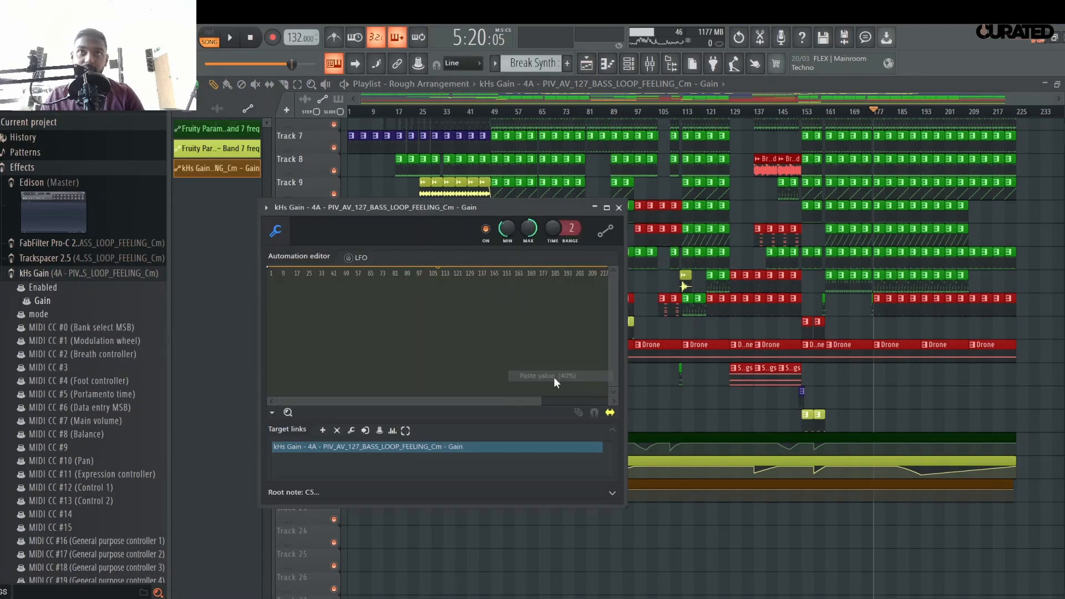
{"action": "right_click", "coordinate": [815, 586]}
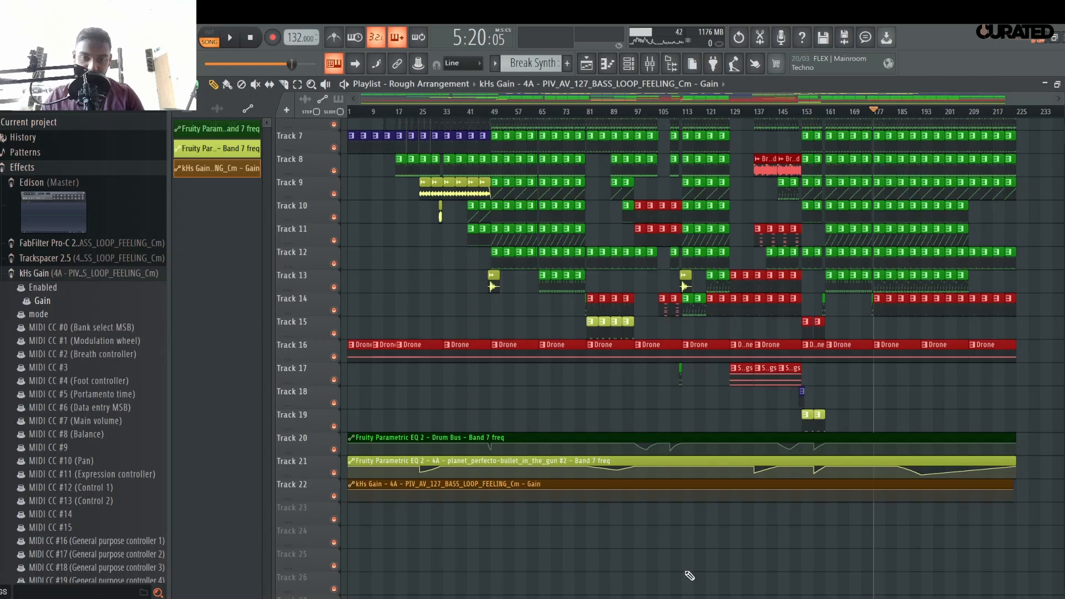
- Change the color of the kHs Gain automation clip on Track 22 to dark blue
{"action": "left_click", "coordinate": [350, 484]}
{"action": "left_click", "coordinate": [402, 481]}
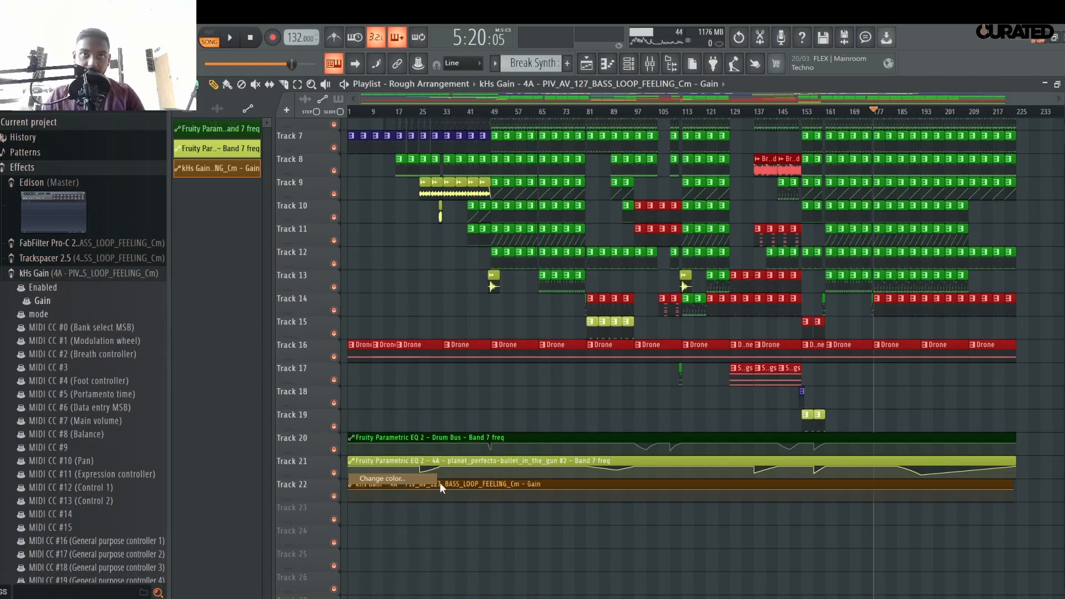
{"action": "left_click", "coordinate": [490, 478]}
{"action": "key", "text": "Return"}
- Play the song and check the Gain value in kHs Gain on the bass loop's mixer track, then stop playback
{"action": "key", "text": "space"}
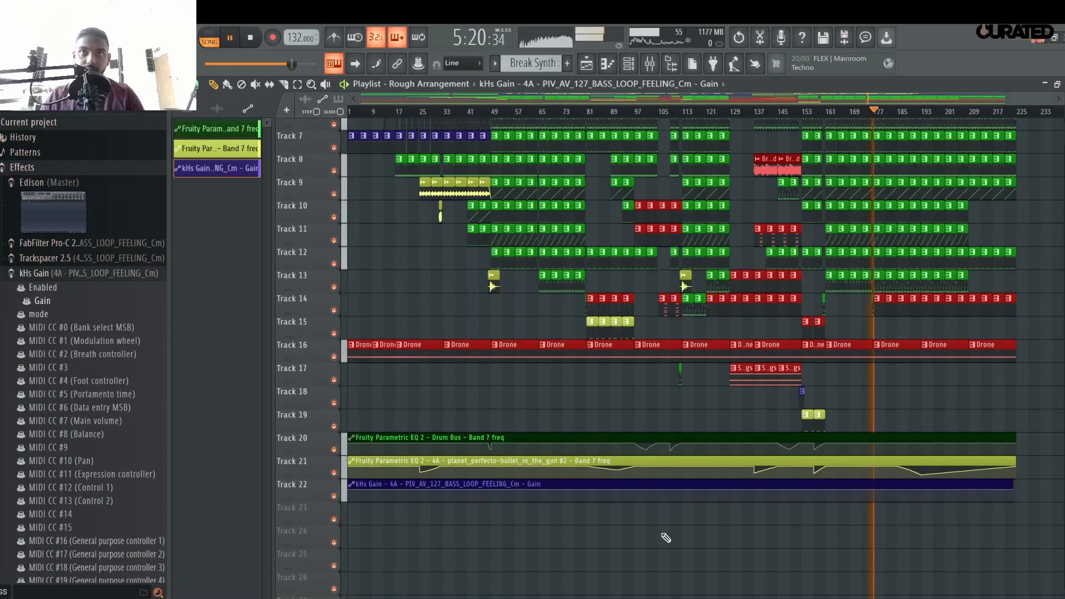
{"action": "scroll", "coordinate": [661, 516], "scroll_direction": "up", "scroll_amount": 6}
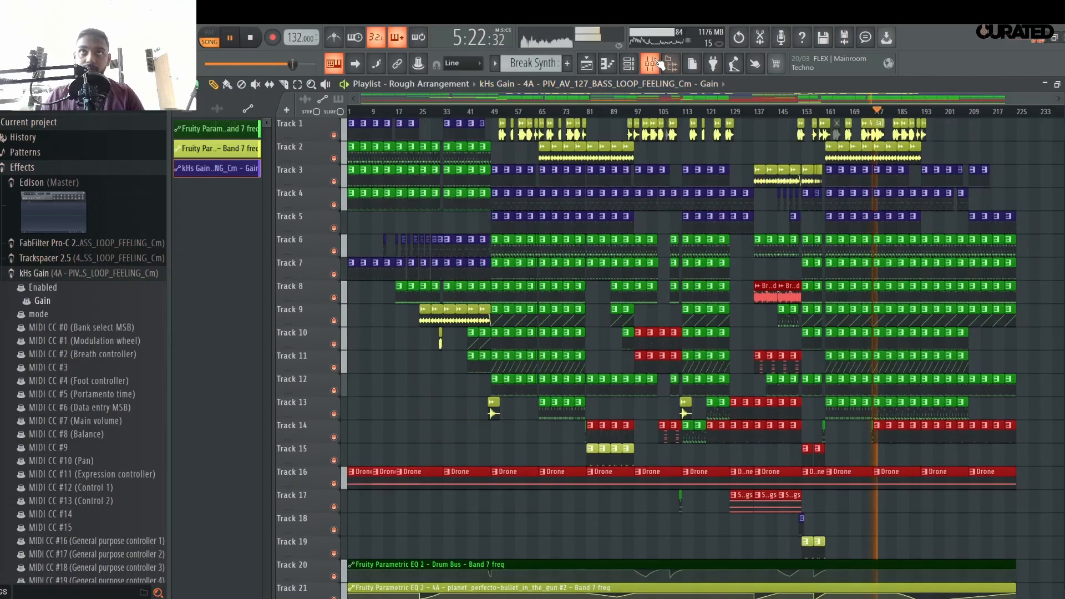
{"action": "left_click", "coordinate": [660, 64]}
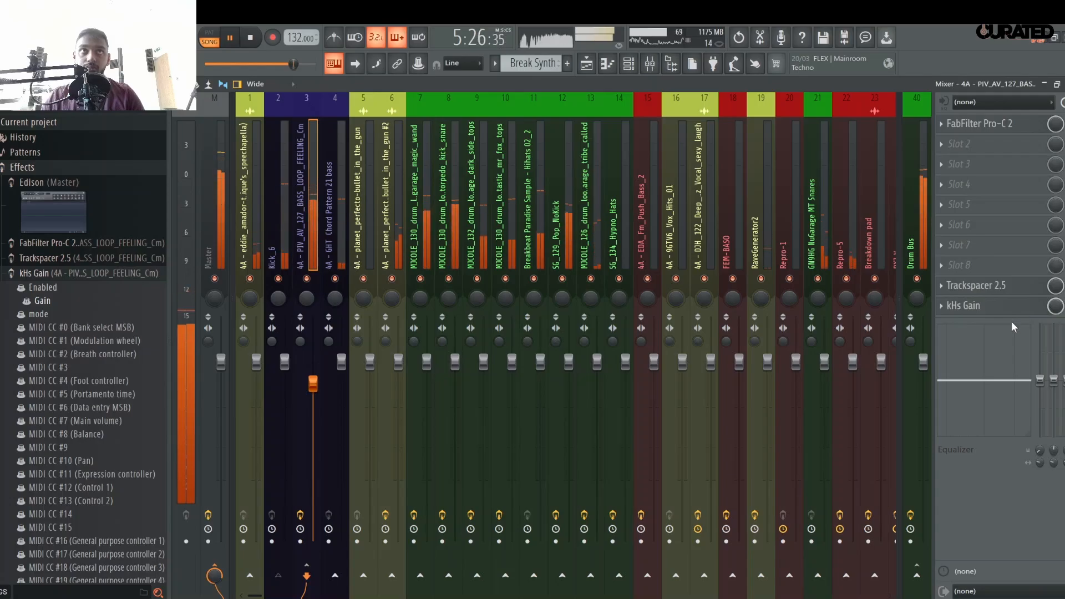
{"action": "left_click", "coordinate": [976, 305]}
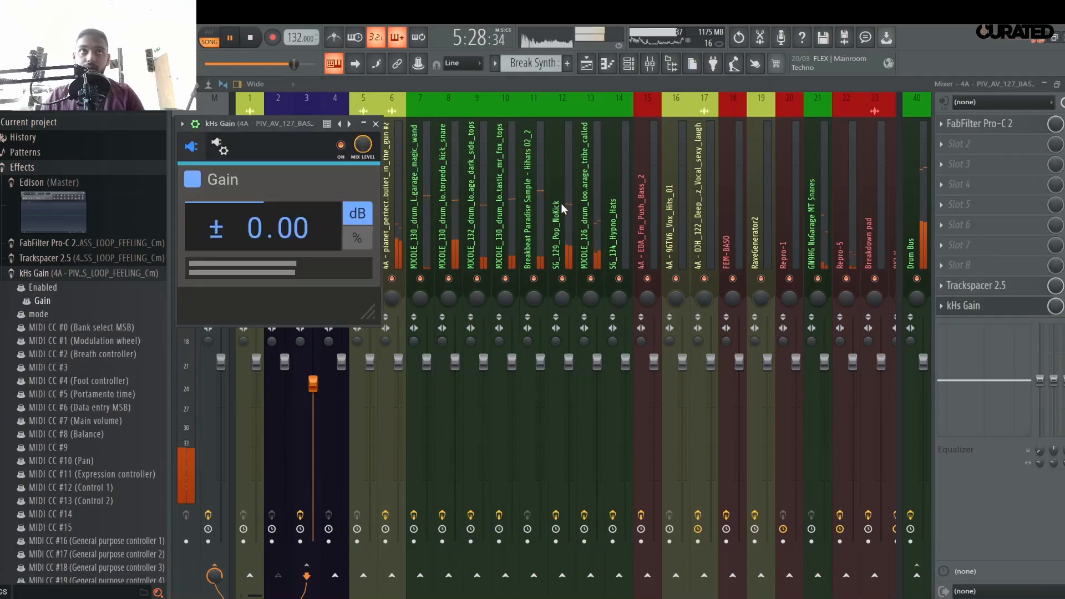
{"action": "left_click", "coordinate": [376, 123]}
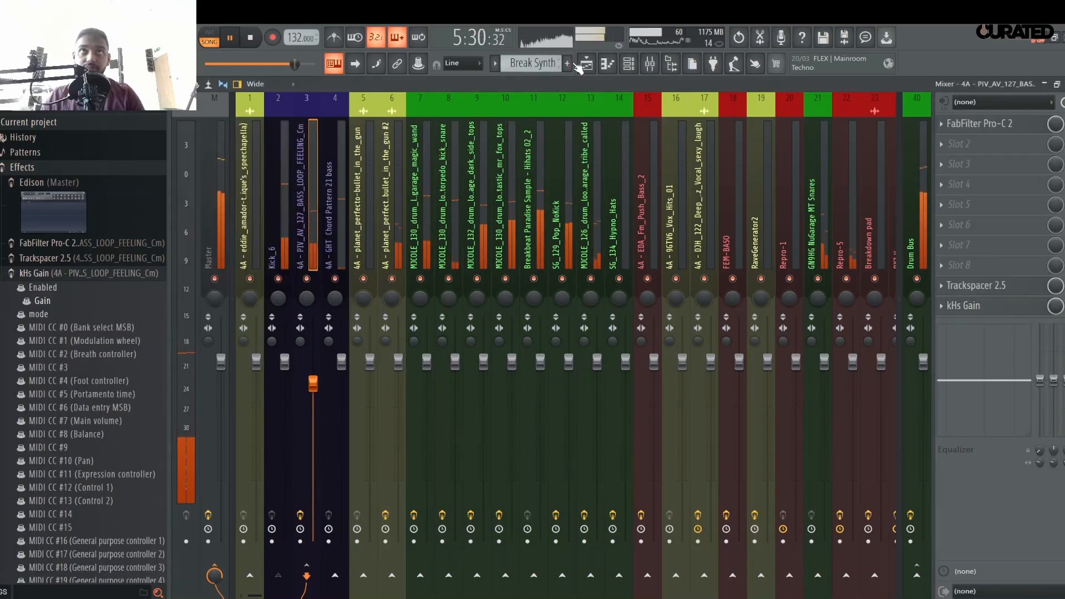
{"action": "key", "text": "space"}
- Look over the playlist arrangement and its section transitions for a place to automate the bass loop gain
{"action": "left_click", "coordinate": [586, 64]}
{"action": "scroll", "coordinate": [453, 332], "scroll_direction": "down", "scroll_amount": 5}
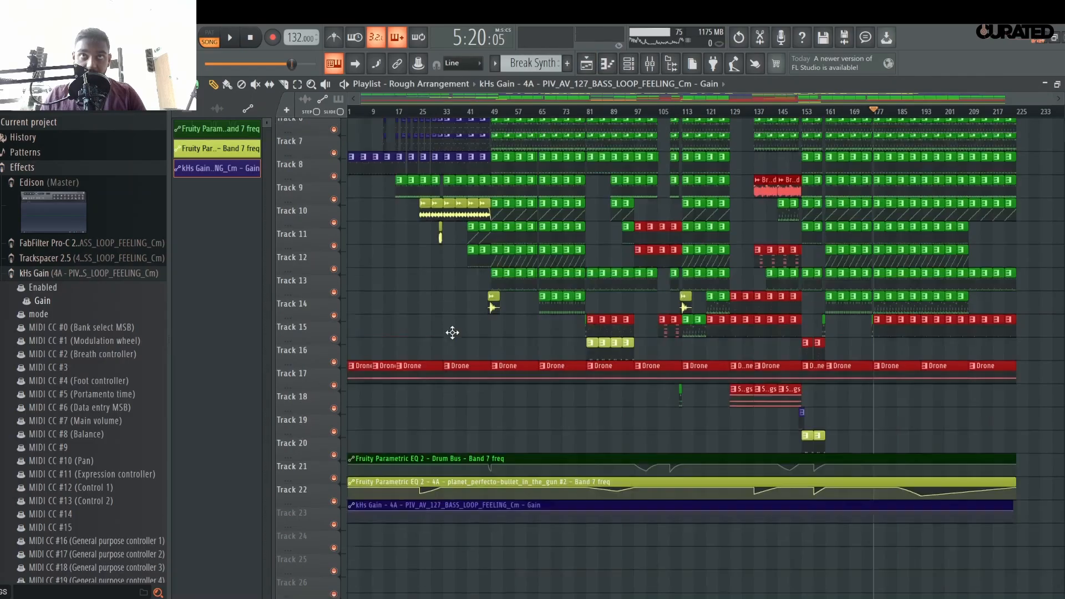
{"action": "scroll", "coordinate": [452, 333], "scroll_direction": "up", "scroll_amount": 4}
{"action": "scroll", "coordinate": [439, 327], "scroll_direction": "down", "scroll_amount": 4}
{"action": "left_click", "coordinate": [477, 111]}
{"action": "scroll", "coordinate": [478, 111], "scroll_direction": "up", "scroll_amount": 3}
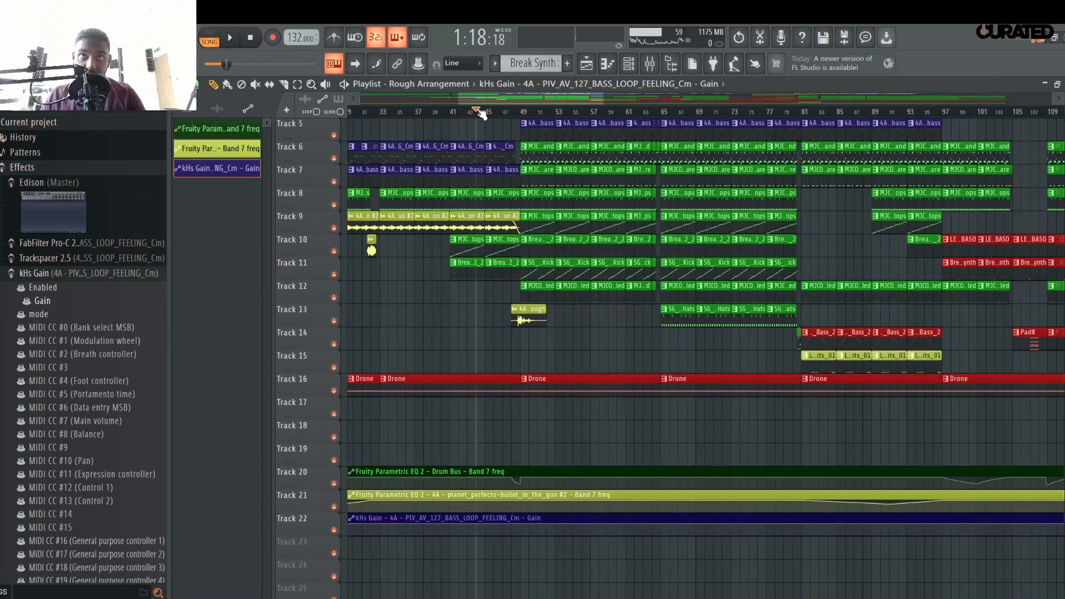
{"action": "scroll", "coordinate": [482, 114], "scroll_direction": "up", "scroll_amount": 2}
{"action": "scroll", "coordinate": [559, 116], "scroll_direction": "down", "scroll_amount": 5}
{"action": "scroll", "coordinate": [622, 163], "scroll_direction": "up", "scroll_amount": 4}
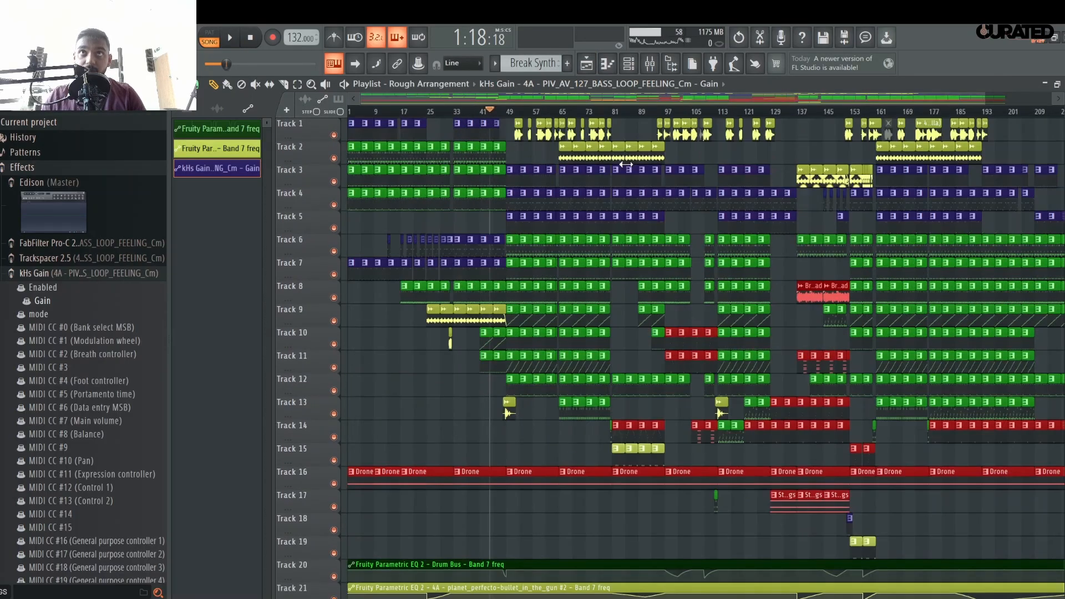
{"action": "scroll", "coordinate": [687, 115], "scroll_direction": "up", "scroll_amount": 2}
{"action": "scroll", "coordinate": [683, 115], "scroll_direction": "up", "scroll_amount": 1}
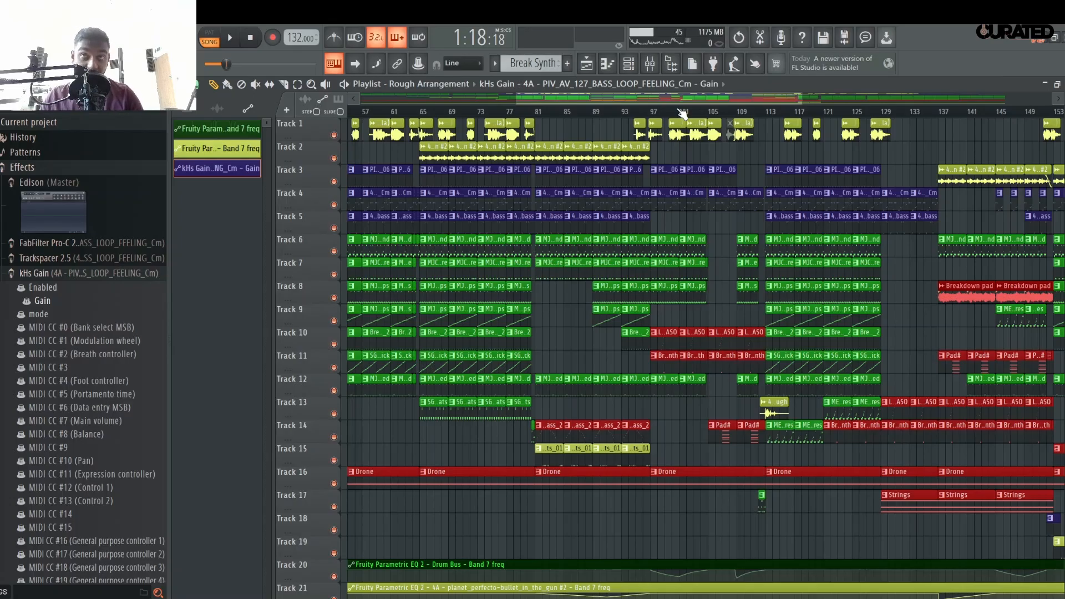
- Play from bar 101 and shape the Track 22 gain automation to curve down from bar 109 and jump back up at bar 113
{"action": "key", "text": "space"}
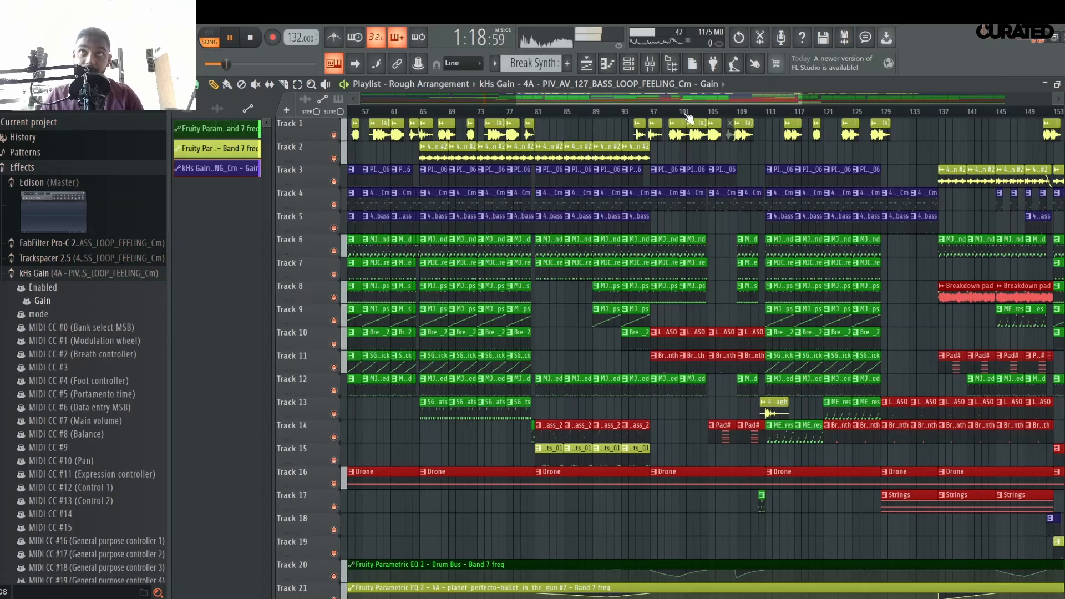
{"action": "left_click", "coordinate": [684, 111]}
{"action": "scroll", "coordinate": [766, 115], "scroll_direction": "up", "scroll_amount": 5}
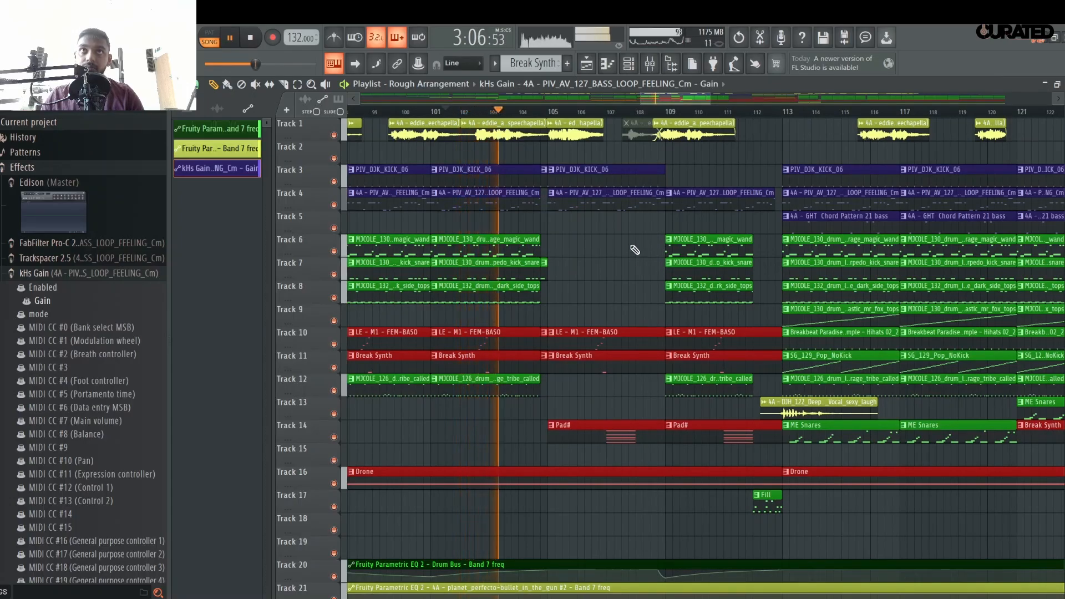
{"action": "scroll", "coordinate": [795, 114], "scroll_direction": "up", "scroll_amount": 1}
{"action": "scroll", "coordinate": [794, 114], "scroll_direction": "up", "scroll_amount": 2}
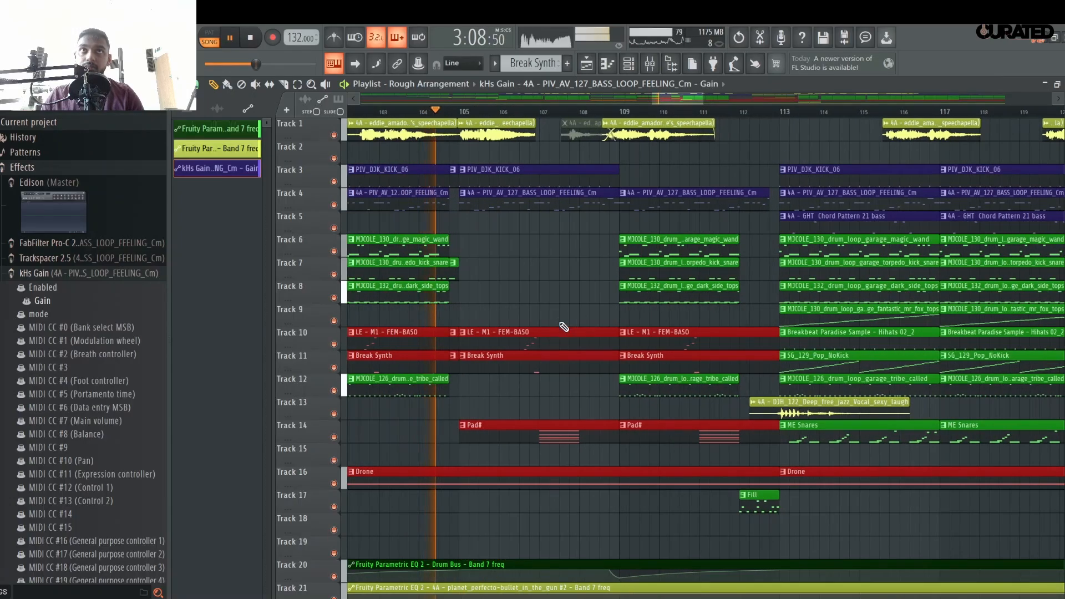
{"action": "scroll", "coordinate": [563, 325], "scroll_direction": "down", "scroll_amount": 4}
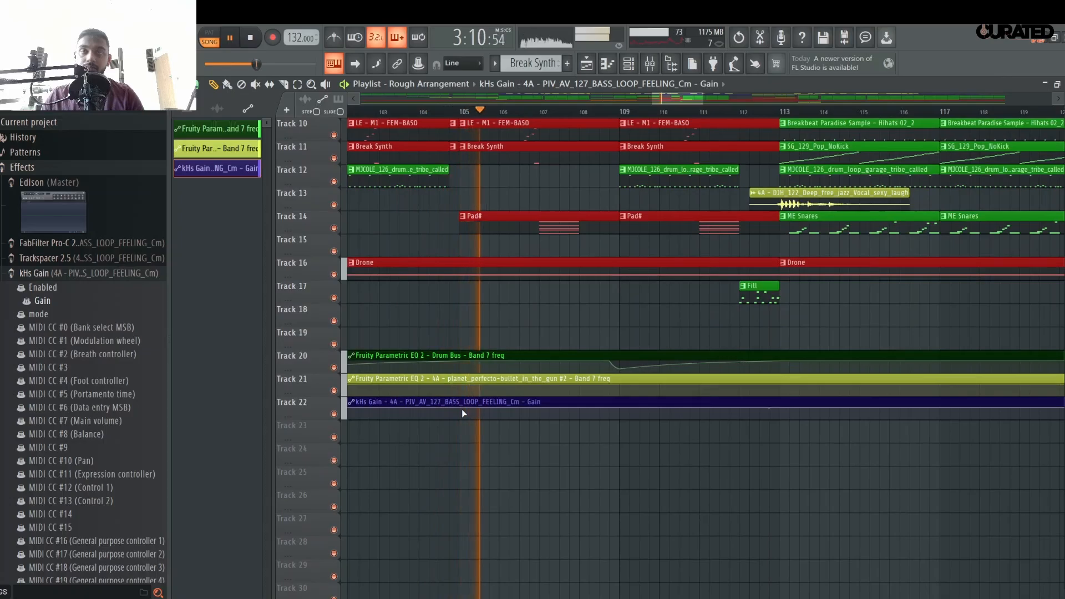
{"action": "scroll", "coordinate": [719, 396], "scroll_direction": "up", "scroll_amount": 4}
{"action": "scroll", "coordinate": [719, 395], "scroll_direction": "down", "scroll_amount": 3}
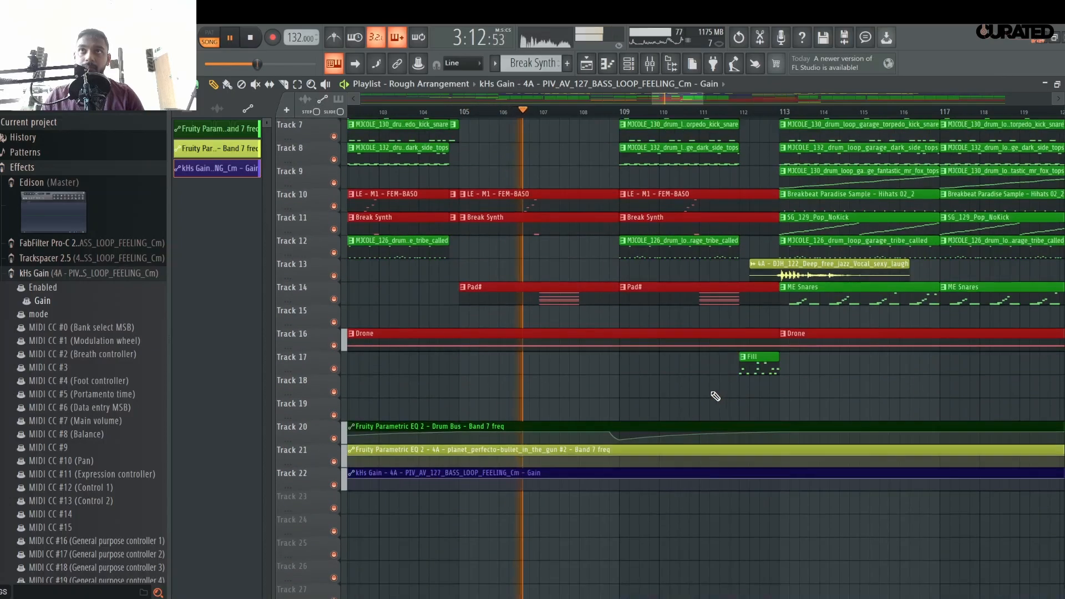
{"action": "right_click", "coordinate": [786, 484]}
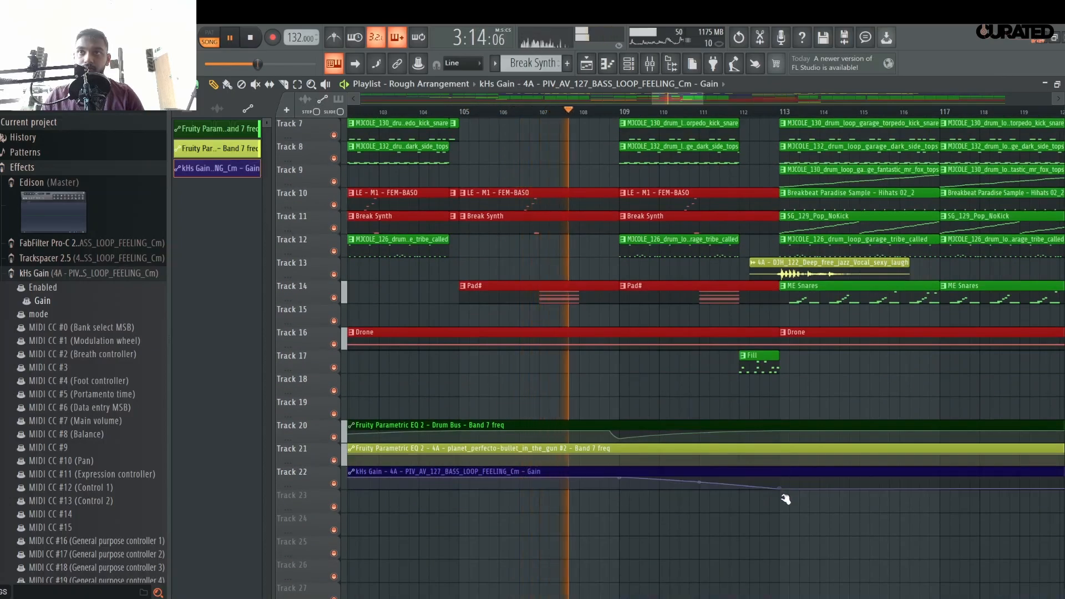
{"action": "right_click", "coordinate": [796, 482]}
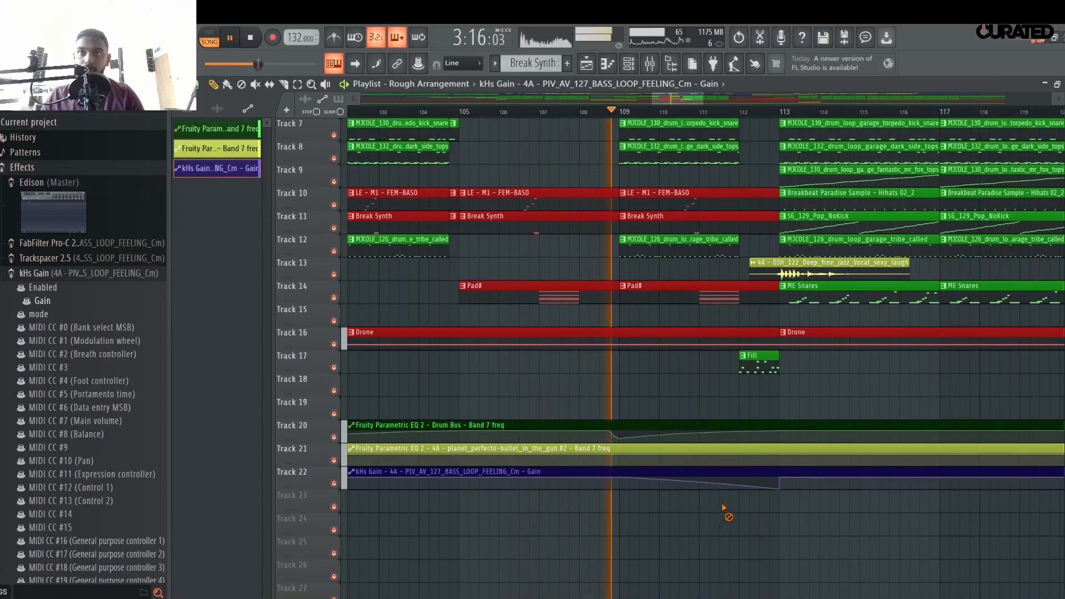
{"action": "right_click", "coordinate": [699, 481]}
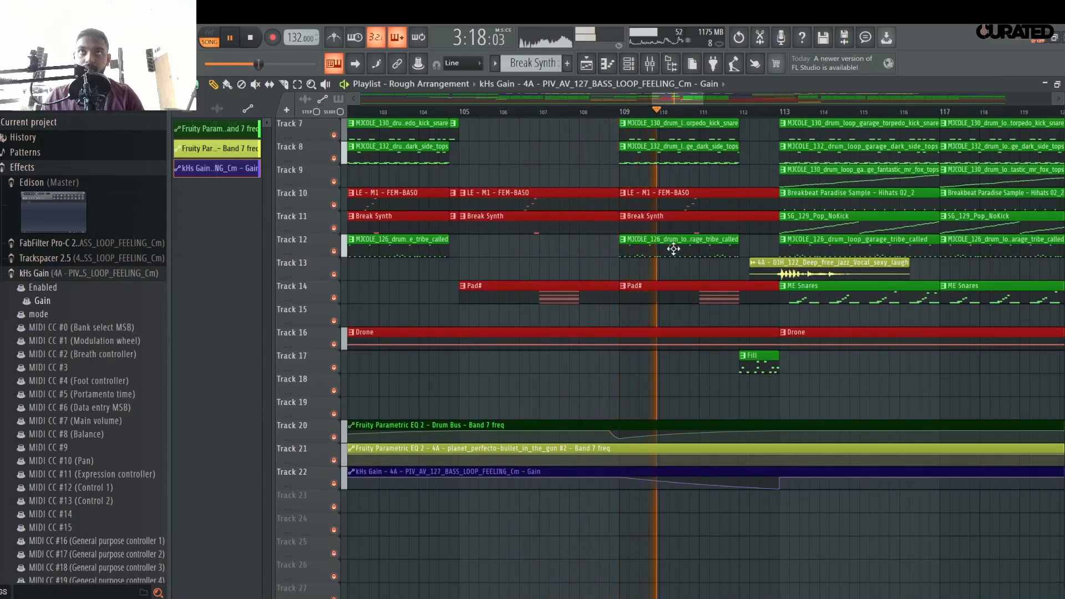
- Listen through the bar 113 transition and inspect the gain curve in the kHs Gain clip's automation editor
{"action": "scroll", "coordinate": [666, 111], "scroll_direction": "down", "scroll_amount": 3}
{"action": "scroll", "coordinate": [662, 113], "scroll_direction": "down", "scroll_amount": 5}
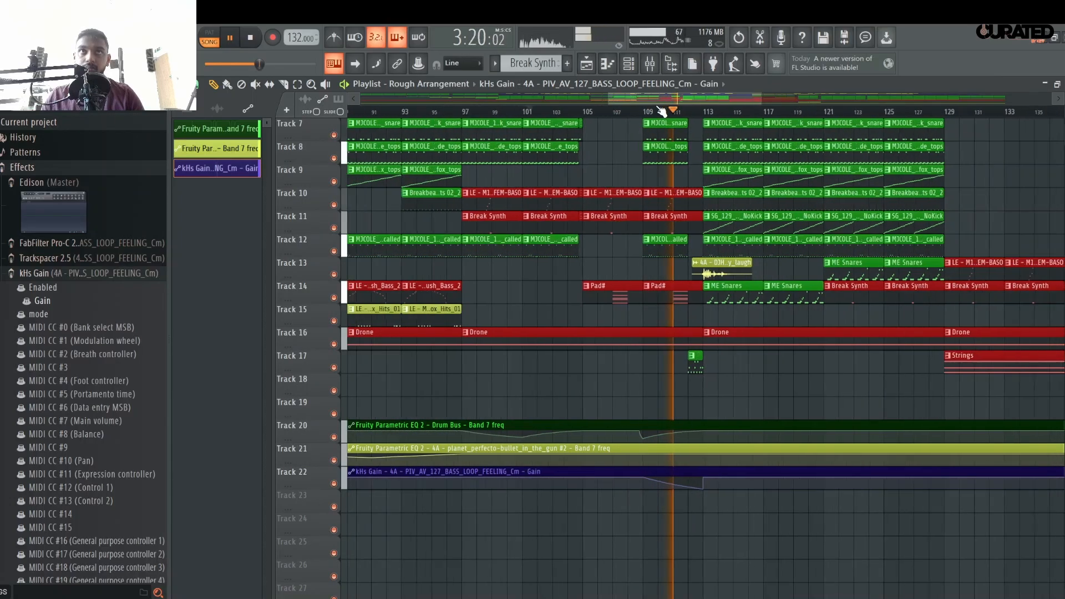
{"action": "scroll", "coordinate": [656, 119], "scroll_direction": "down", "scroll_amount": 4}
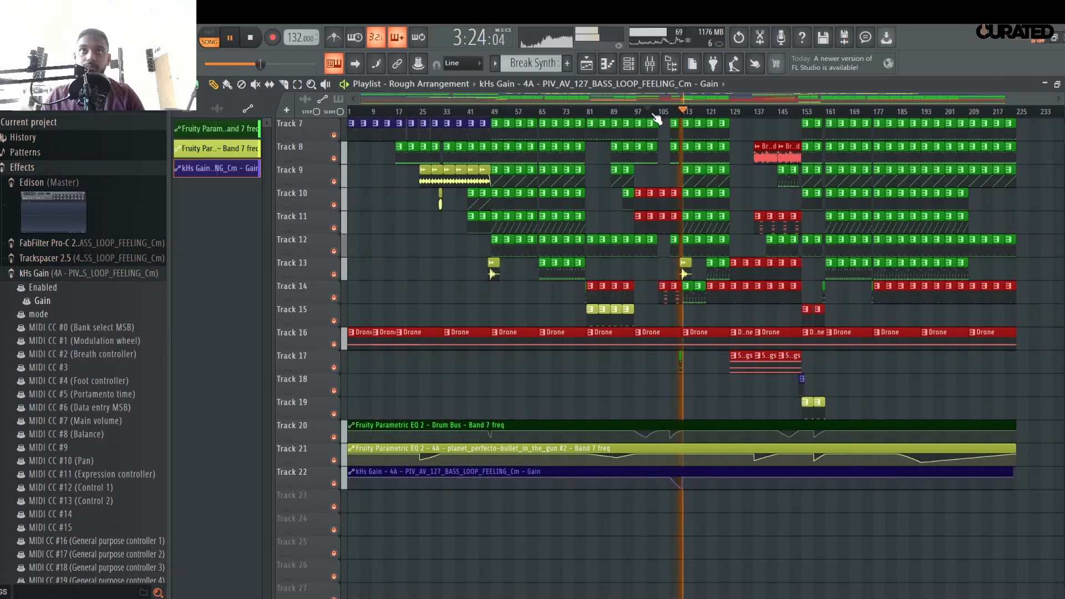
{"action": "scroll", "coordinate": [666, 122], "scroll_direction": "up", "scroll_amount": 4}
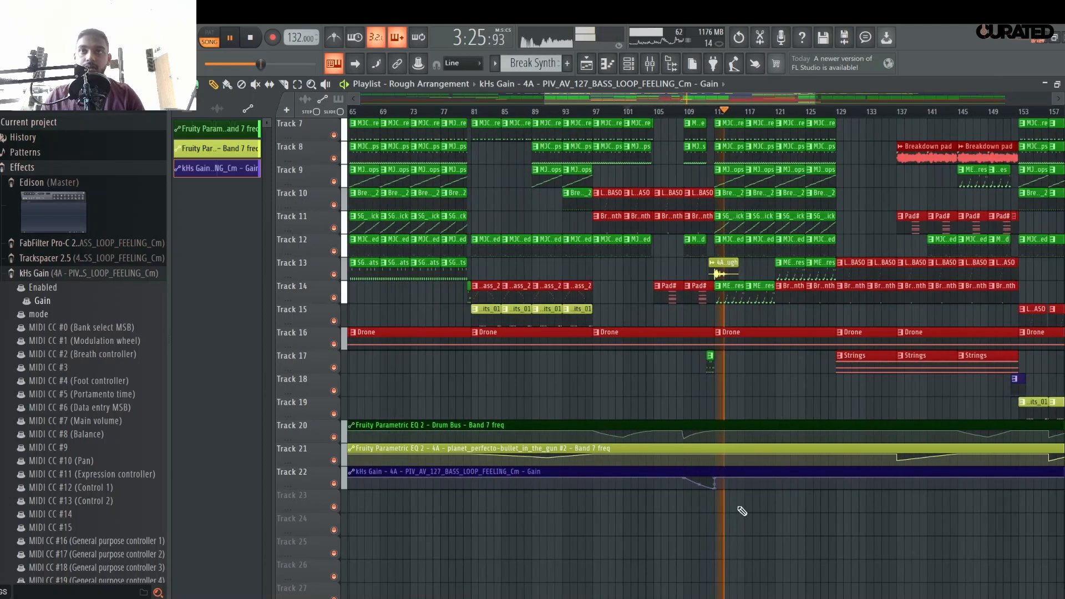
{"action": "key", "text": "space"}
{"action": "double_click", "coordinate": [722, 469]}
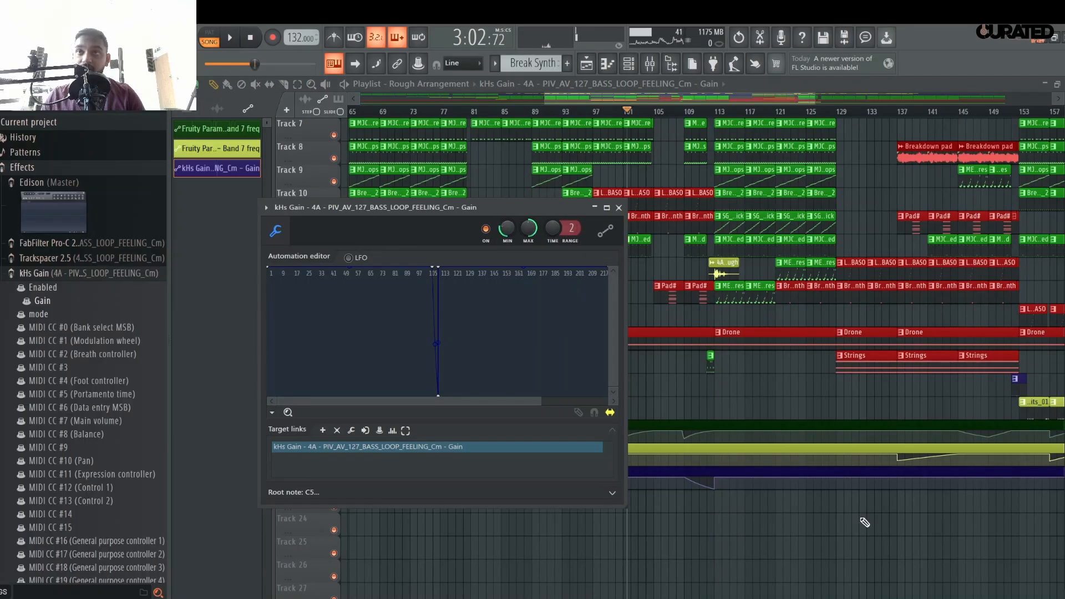
{"action": "left_click", "coordinate": [618, 208]}
- Replay the section from bar 101 and review the gain dip against the clips around bar 113
{"action": "key", "text": "space"}
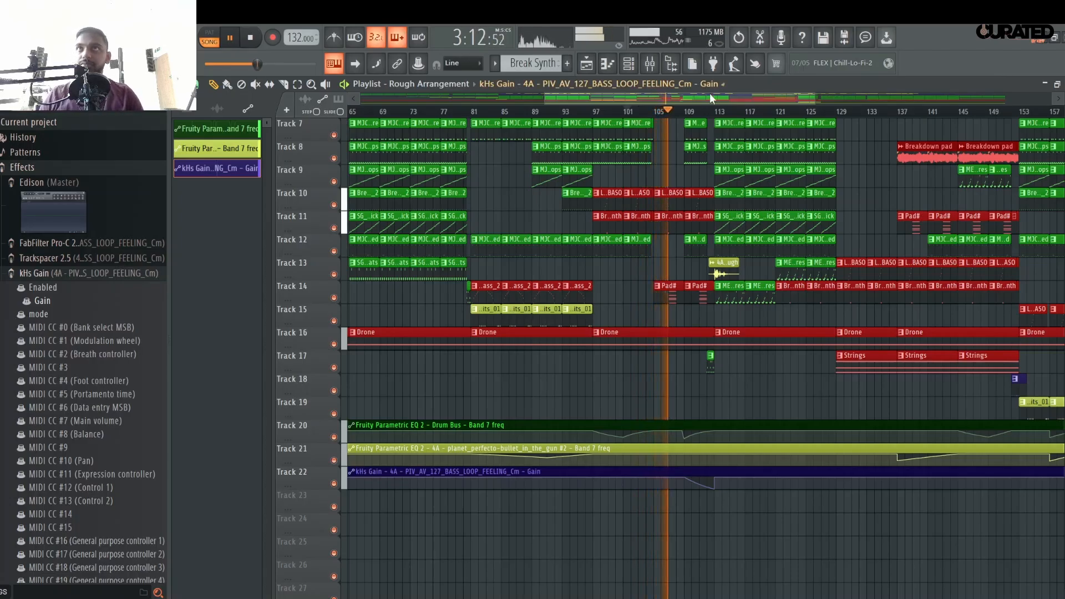
{"action": "scroll", "coordinate": [775, 395], "scroll_direction": "up", "scroll_amount": 5}
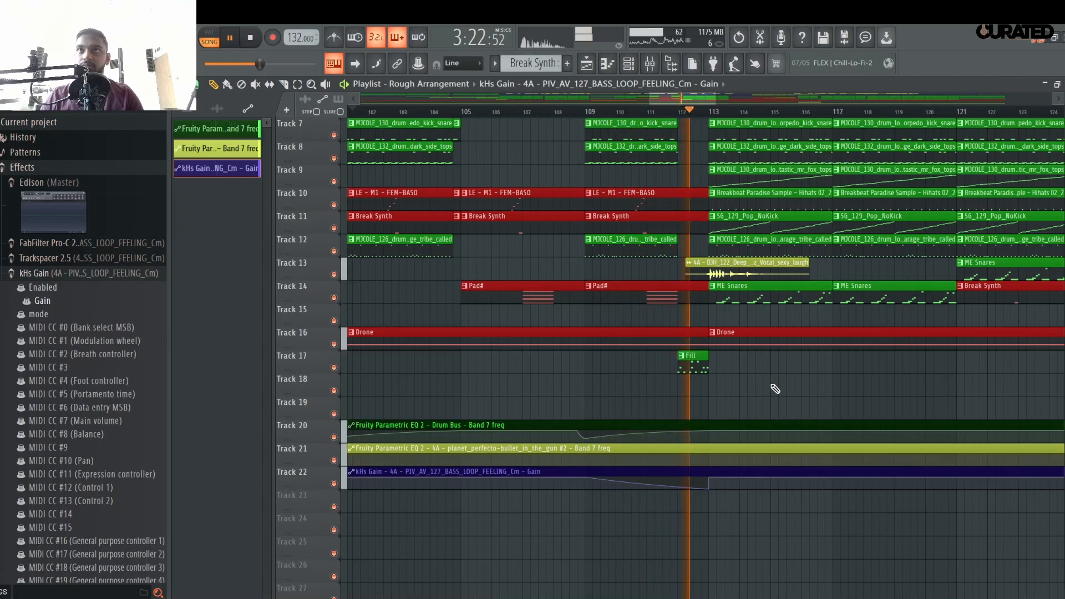
{"action": "scroll", "coordinate": [776, 389], "scroll_direction": "up", "scroll_amount": 3}
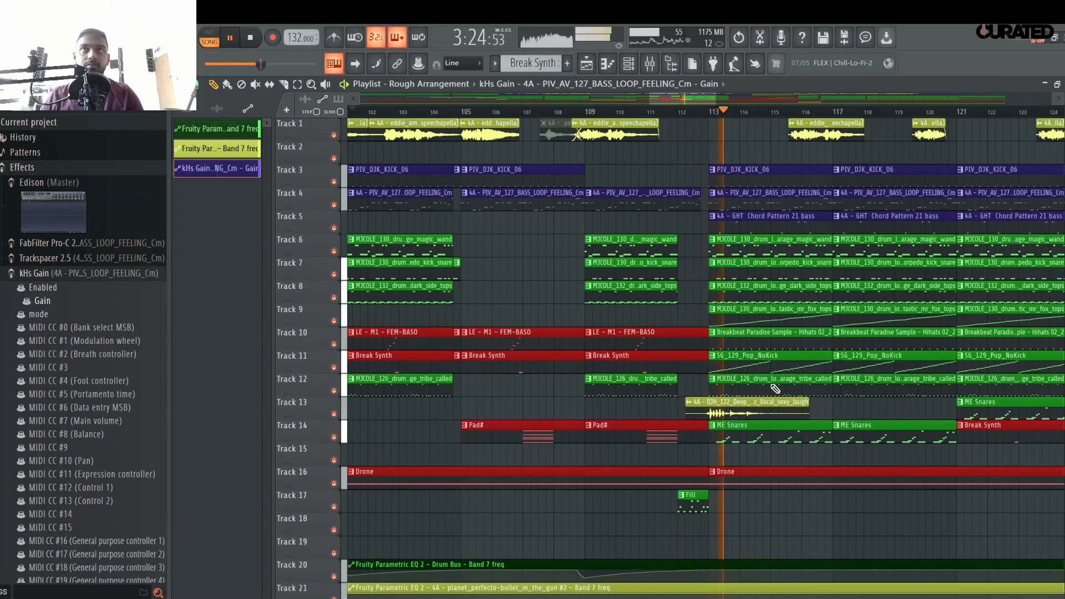
{"action": "scroll", "coordinate": [768, 388], "scroll_direction": "down", "scroll_amount": 3}
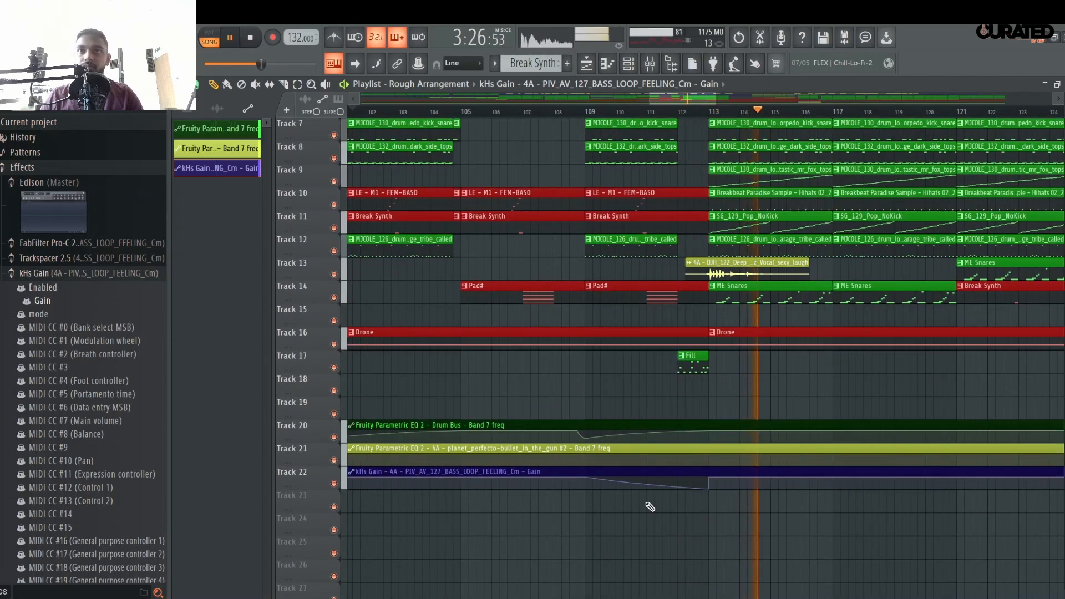
{"action": "scroll", "coordinate": [730, 246], "scroll_direction": "up", "scroll_amount": 3}
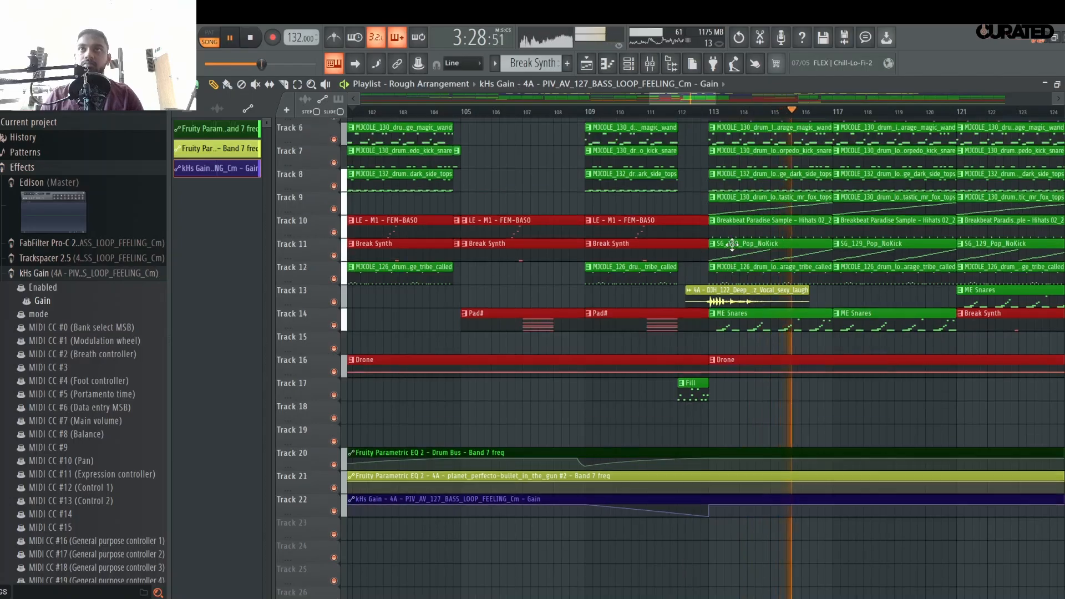
{"action": "scroll", "coordinate": [650, 115], "scroll_direction": "down", "scroll_amount": 3}
- Pick up the Break Synth pattern from Track 14 and place a copy on Track 15 near bar 113
{"action": "scroll", "coordinate": [650, 115], "scroll_direction": "down", "scroll_amount": 4}
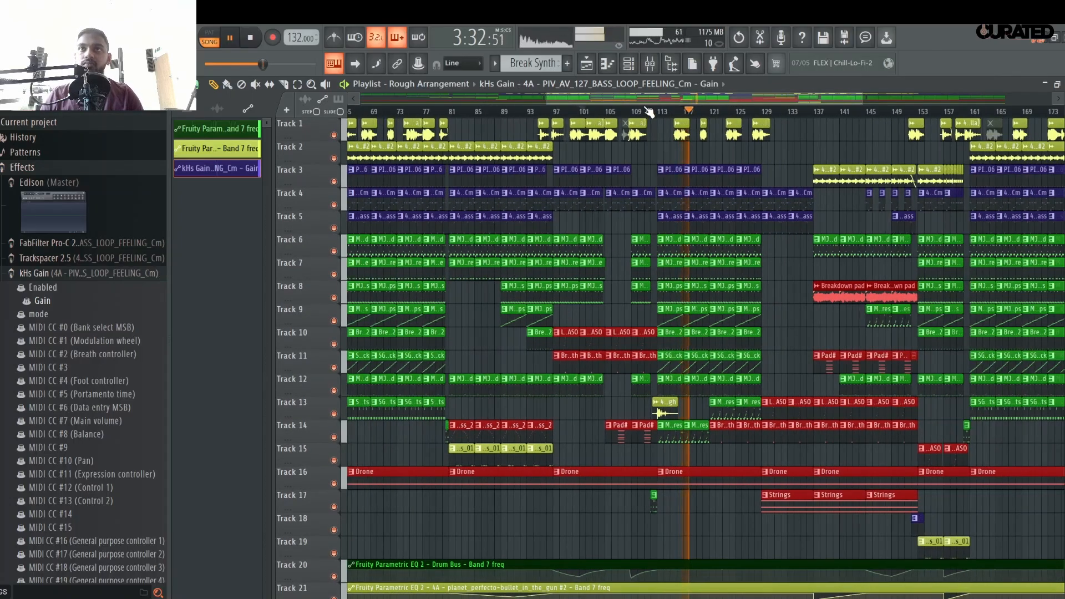
{"action": "scroll", "coordinate": [717, 113], "scroll_direction": "up", "scroll_amount": 4}
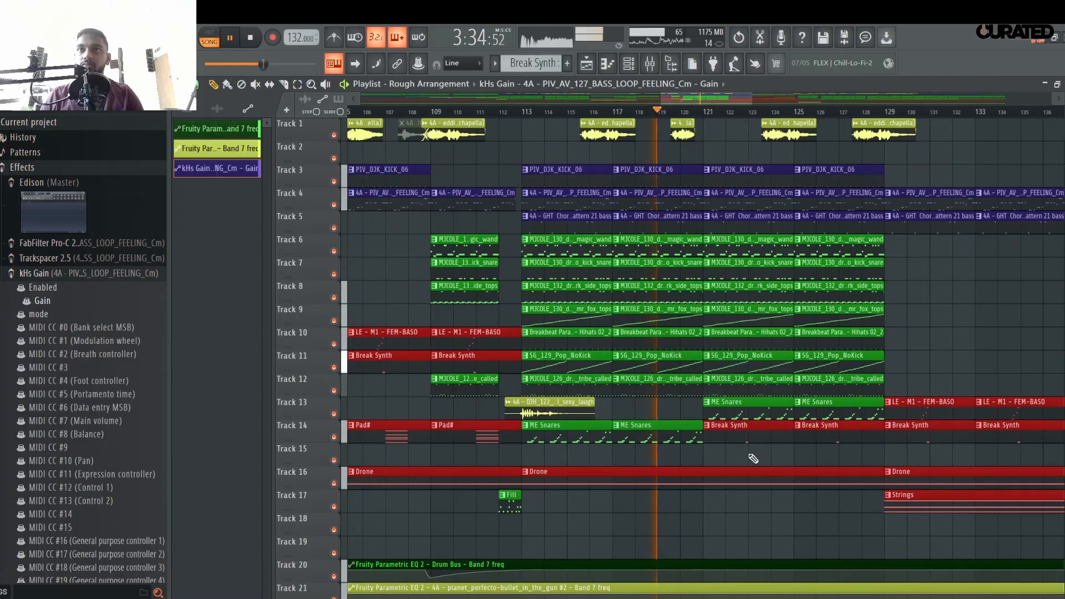
{"action": "left_click", "coordinate": [744, 430]}
{"action": "left_click", "coordinate": [530, 465]}
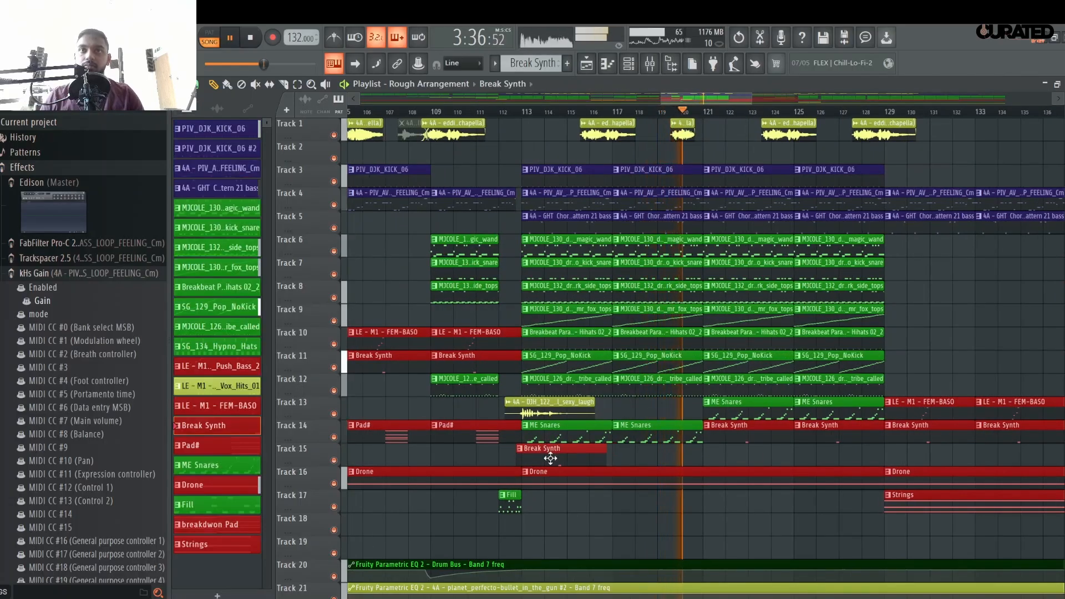
- Add a second Break Synth clip on Track 15 at bar 117 and stop playback
{"action": "left_click", "coordinate": [621, 457]}
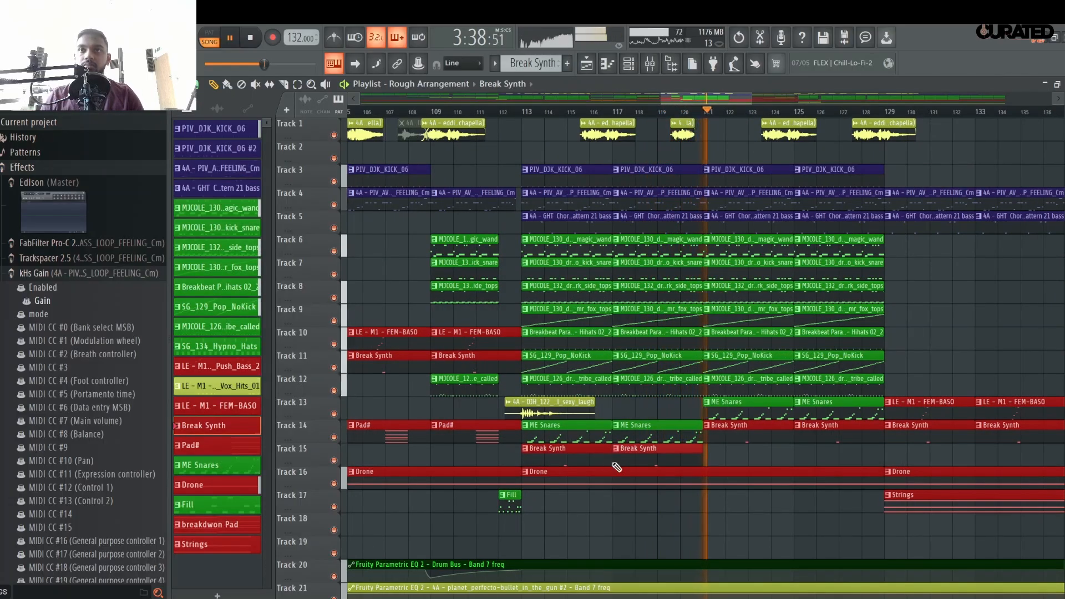
{"action": "key", "text": "space"}
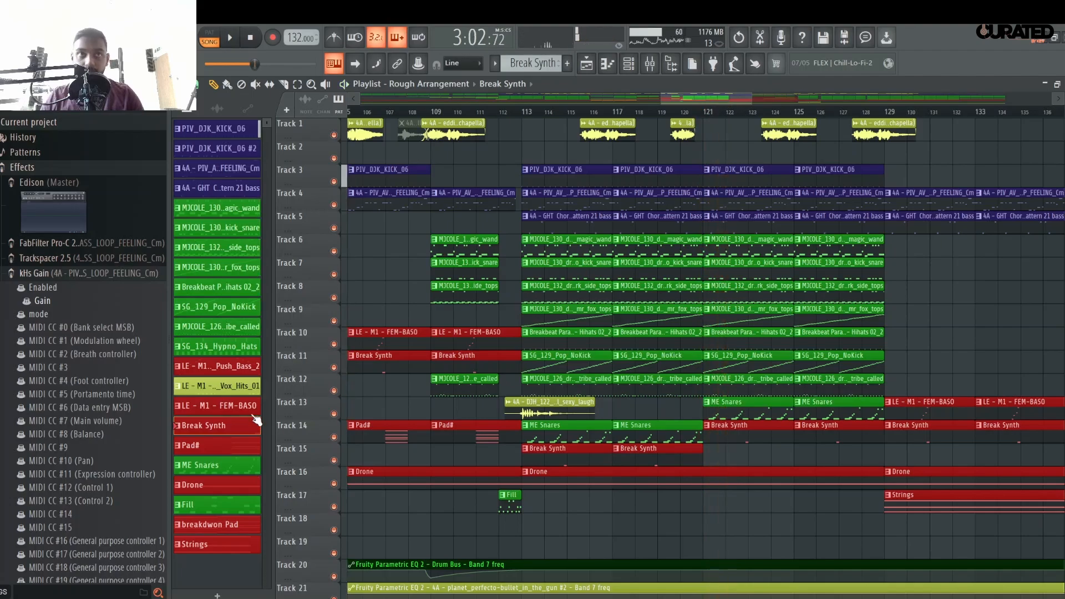
- Place SG_134_Hypno_Hats clips on Track 17 at bars 121 and 125
{"action": "left_click", "coordinate": [227, 347]}
{"action": "scroll", "coordinate": [610, 416], "scroll_direction": "down", "scroll_amount": 2}
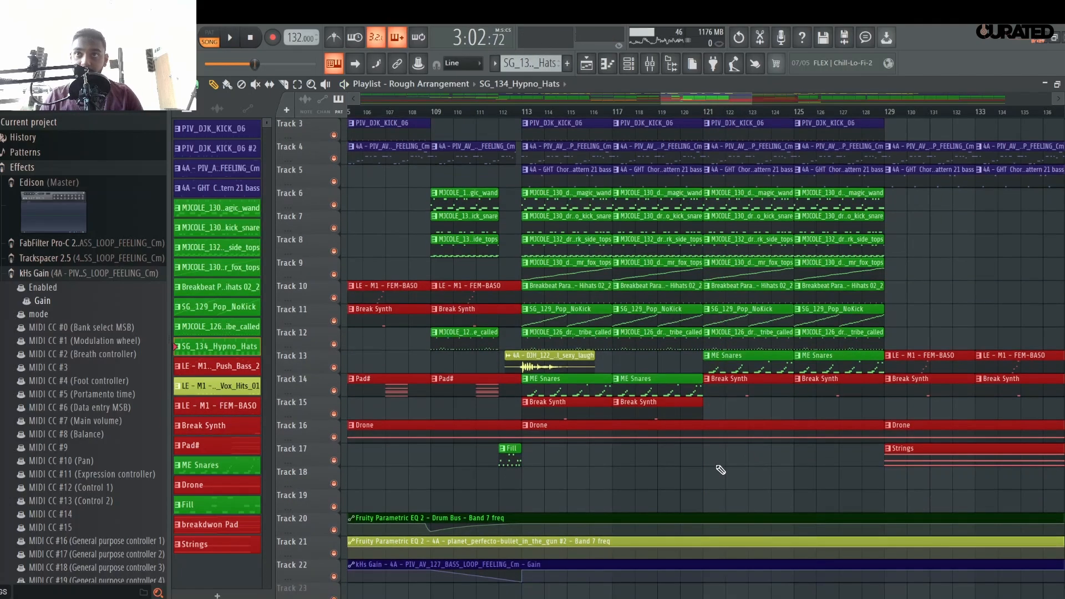
{"action": "left_click", "coordinate": [719, 462]}
{"action": "key", "text": "space"}
{"action": "left_click", "coordinate": [802, 460]}
- Play from around bar 123 and check the Hypno Hats clips against the surrounding arrangement up to bar 129
{"action": "left_click", "coordinate": [771, 112]}
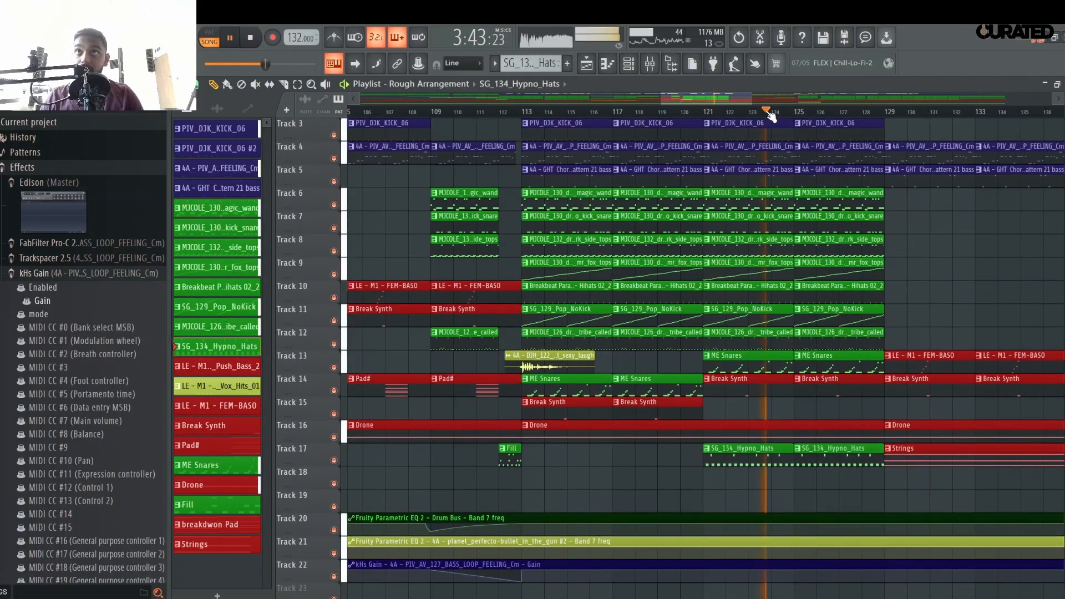
{"action": "scroll", "coordinate": [772, 114], "scroll_direction": "down", "scroll_amount": 3}
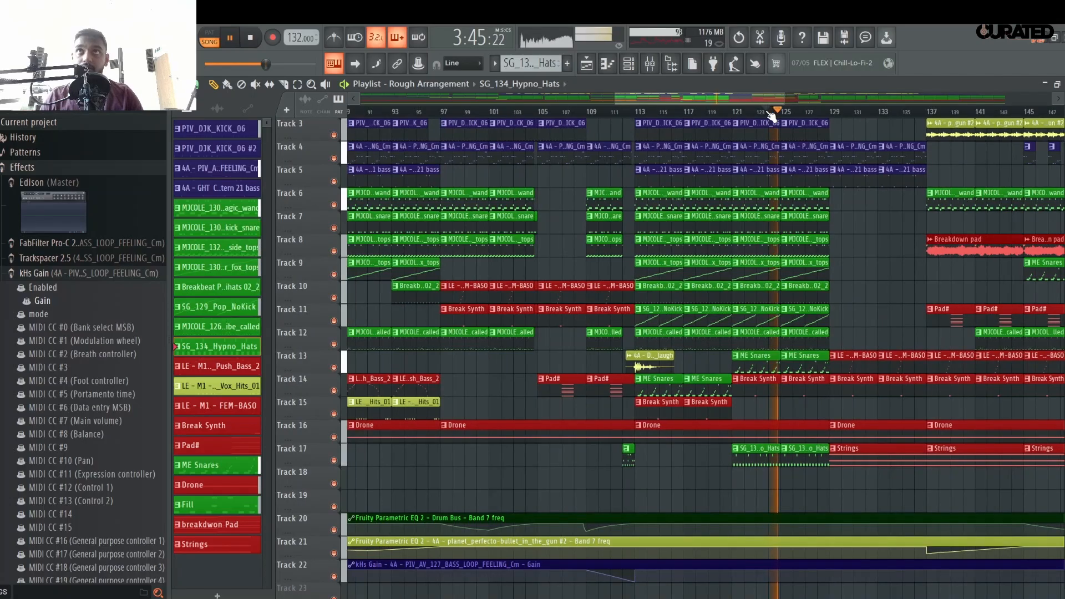
{"action": "scroll", "coordinate": [772, 113], "scroll_direction": "down", "scroll_amount": 2}
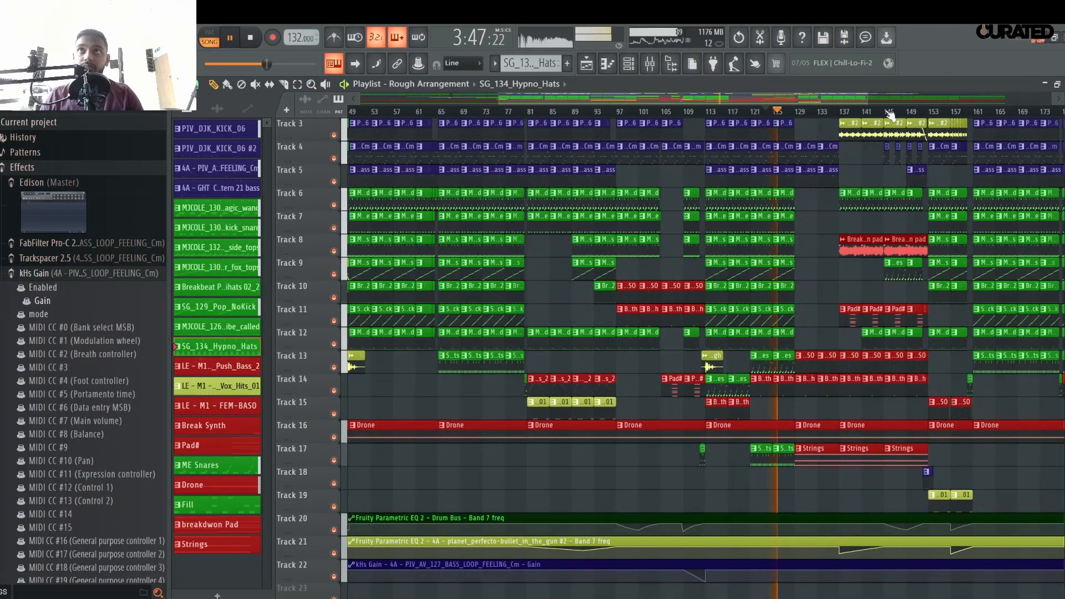
{"action": "scroll", "coordinate": [905, 114], "scroll_direction": "down", "scroll_amount": 1}
{"action": "scroll", "coordinate": [908, 114], "scroll_direction": "up", "scroll_amount": 1}
{"action": "key", "text": "space"}
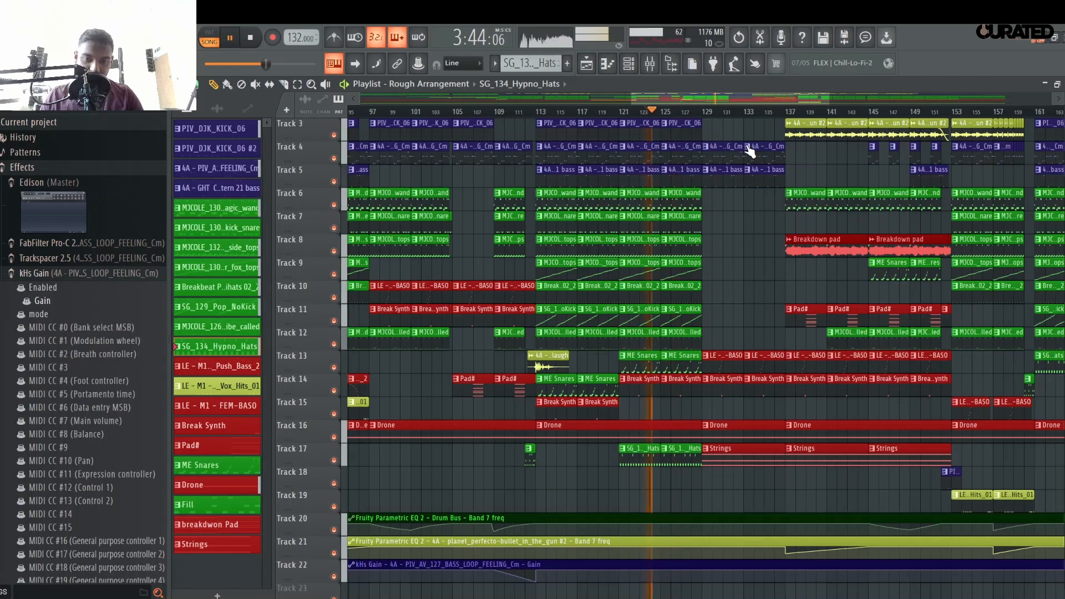
{"action": "key", "text": "space"}
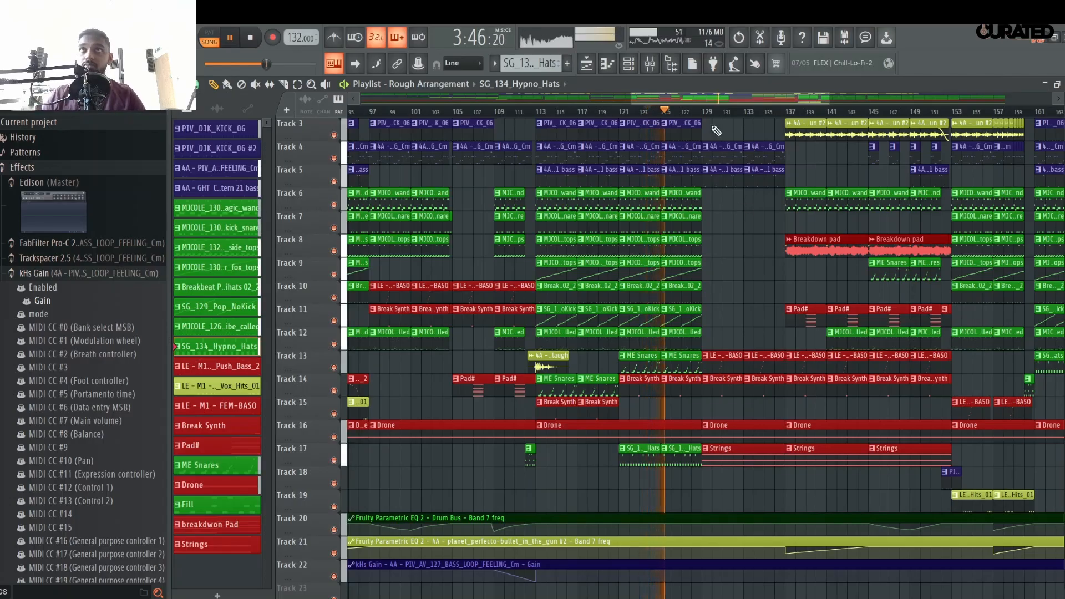
- Try a dip at bar 129 in the Drum Bus band 7 frequency automation on Track 20
{"action": "scroll", "coordinate": [710, 119], "scroll_direction": "up", "scroll_amount": 3}
{"action": "scroll", "coordinate": [758, 373], "scroll_direction": "down", "scroll_amount": 5}
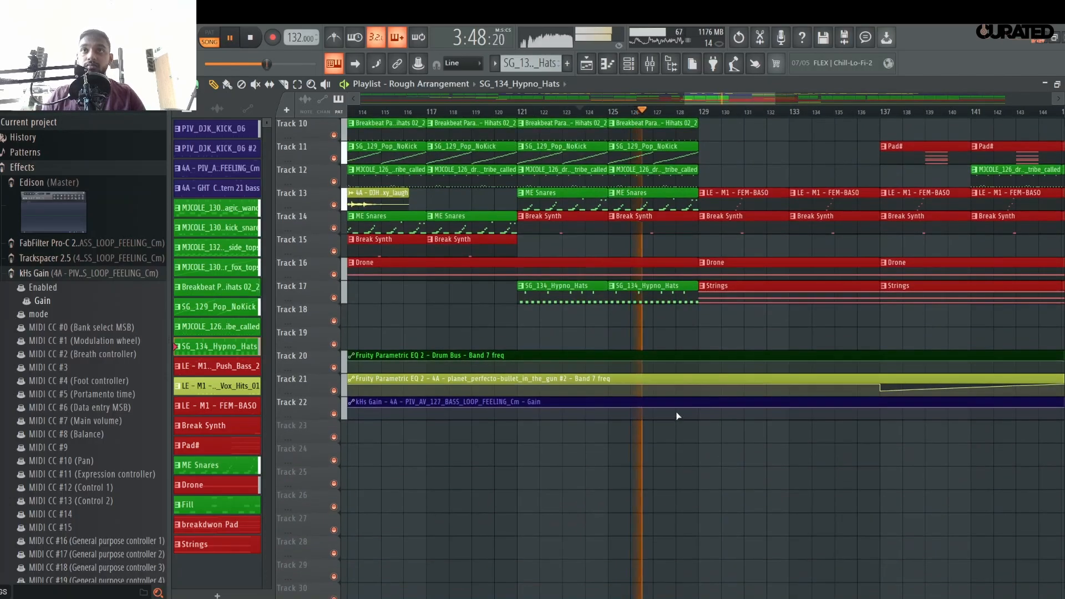
{"action": "right_click", "coordinate": [676, 362]}
{"action": "left_click_drag", "start_coordinate": [699, 362], "coordinate": [702, 372]}
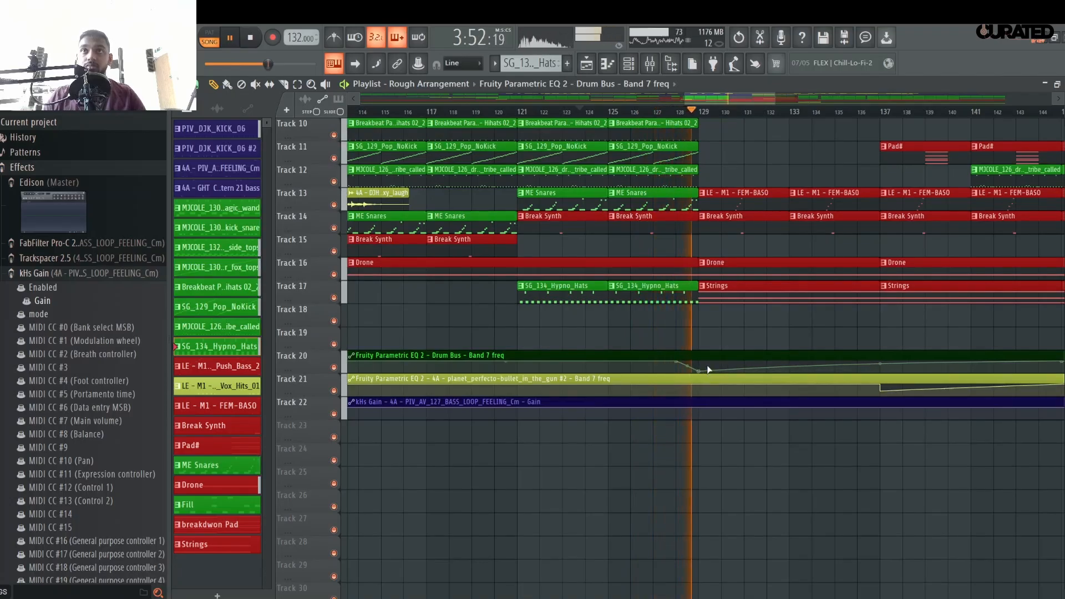
{"action": "left_click_drag", "start_coordinate": [700, 369], "coordinate": [702, 358]}
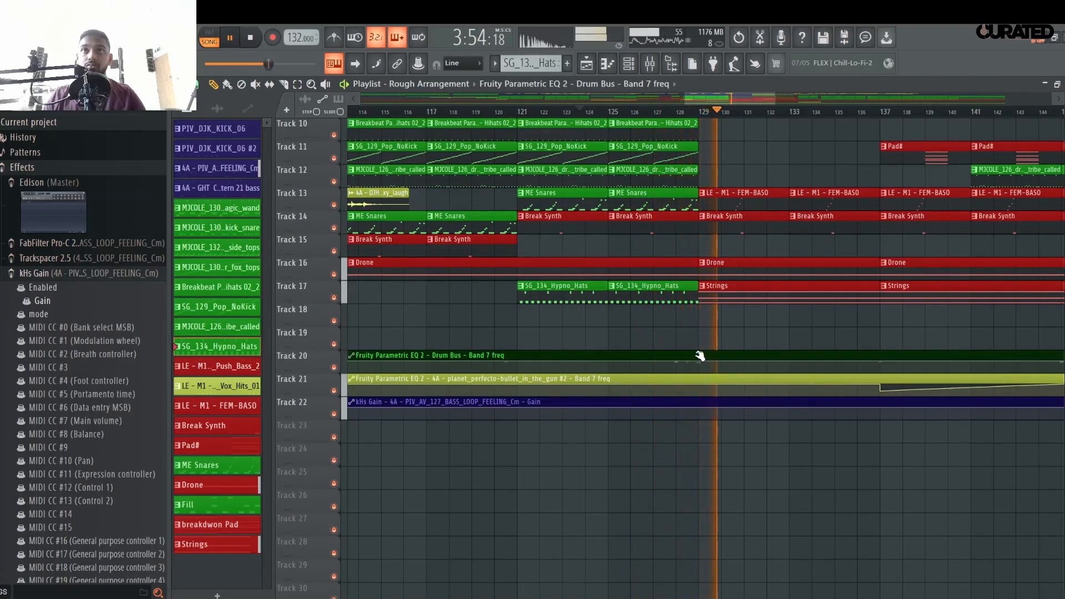
- Replay the transition into bar 129 and examine the vocal and drum clips around it
{"action": "left_click", "coordinate": [688, 114]}
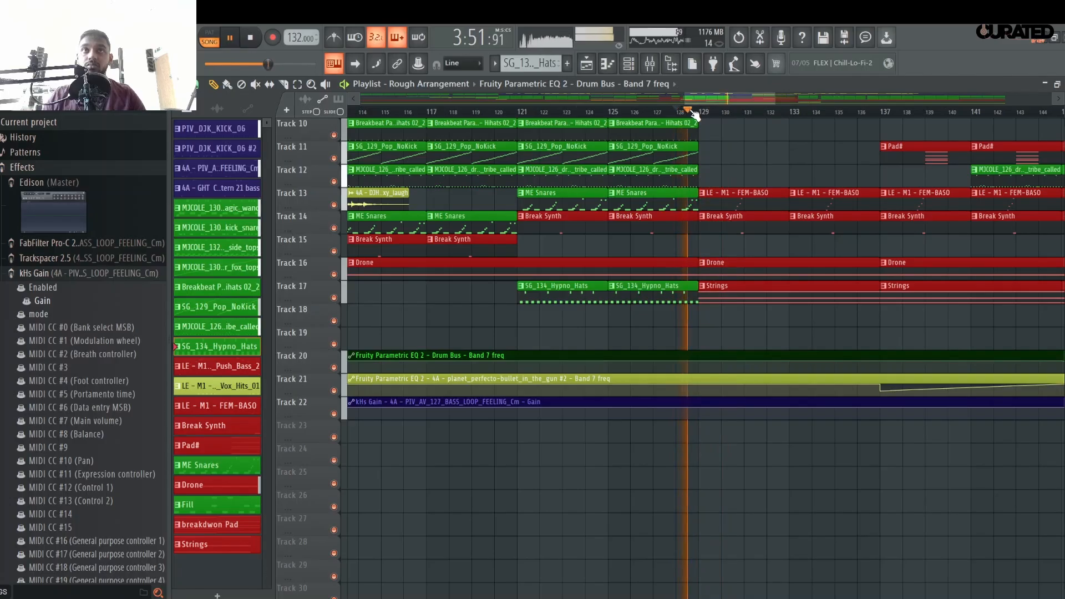
{"action": "scroll", "coordinate": [695, 114], "scroll_direction": "down", "scroll_amount": 3}
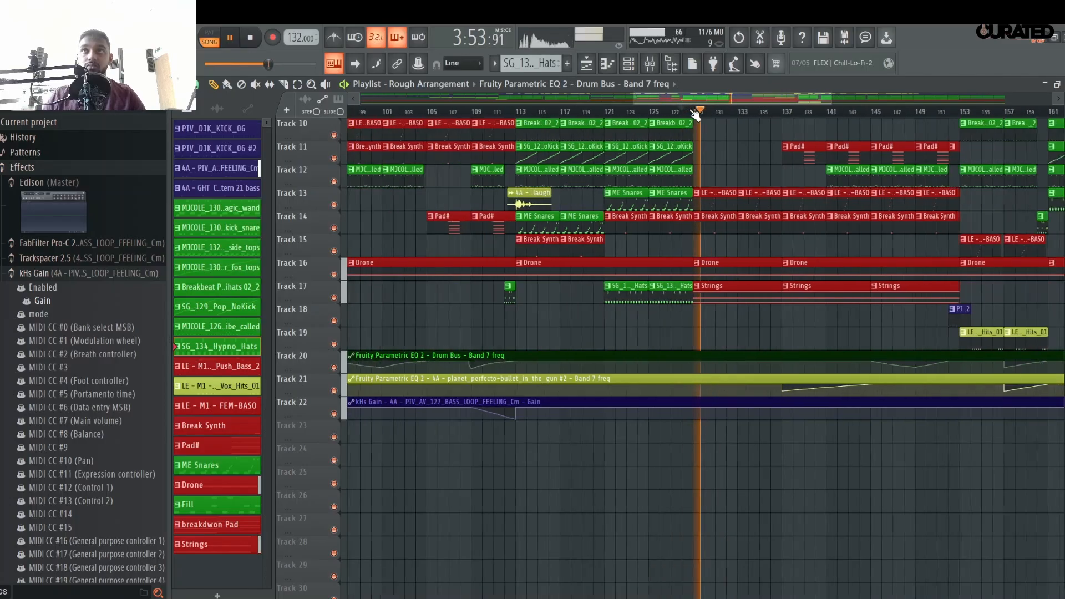
{"action": "scroll", "coordinate": [695, 114], "scroll_direction": "down", "scroll_amount": 2}
{"action": "key", "text": "space"}
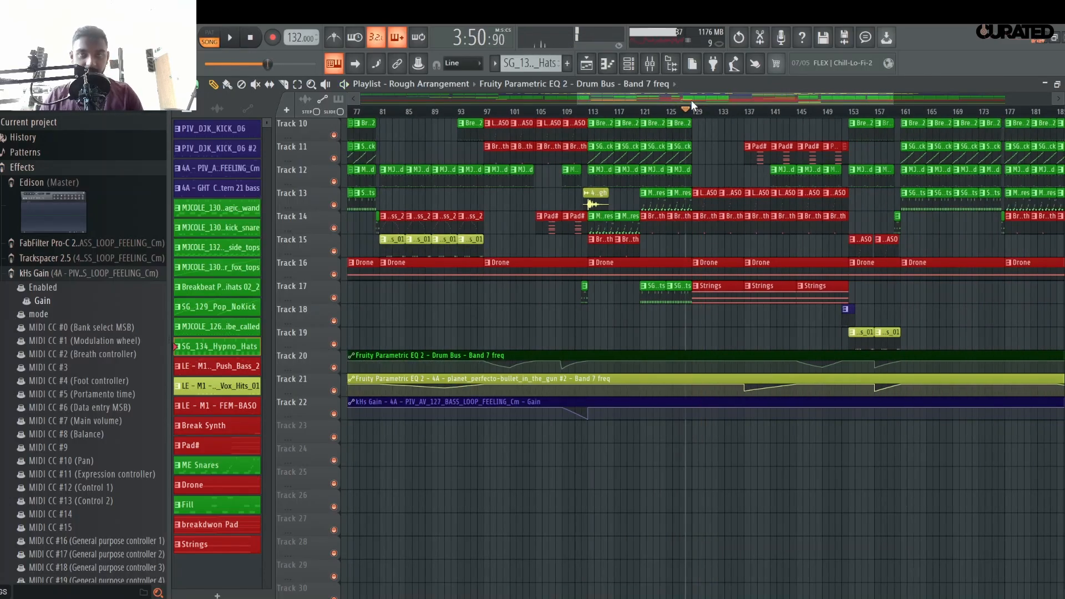
{"action": "scroll", "coordinate": [697, 113], "scroll_direction": "up", "scroll_amount": 7}
{"action": "scroll", "coordinate": [692, 180], "scroll_direction": "up", "scroll_amount": 5}
{"action": "key", "text": "space"}
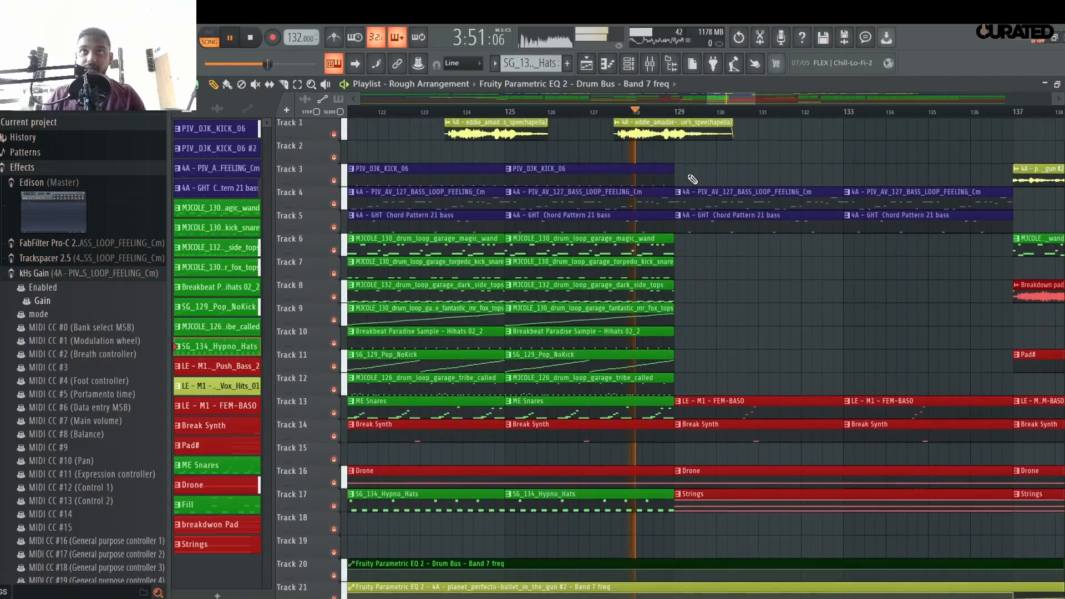
{"action": "left_click", "coordinate": [629, 137]}
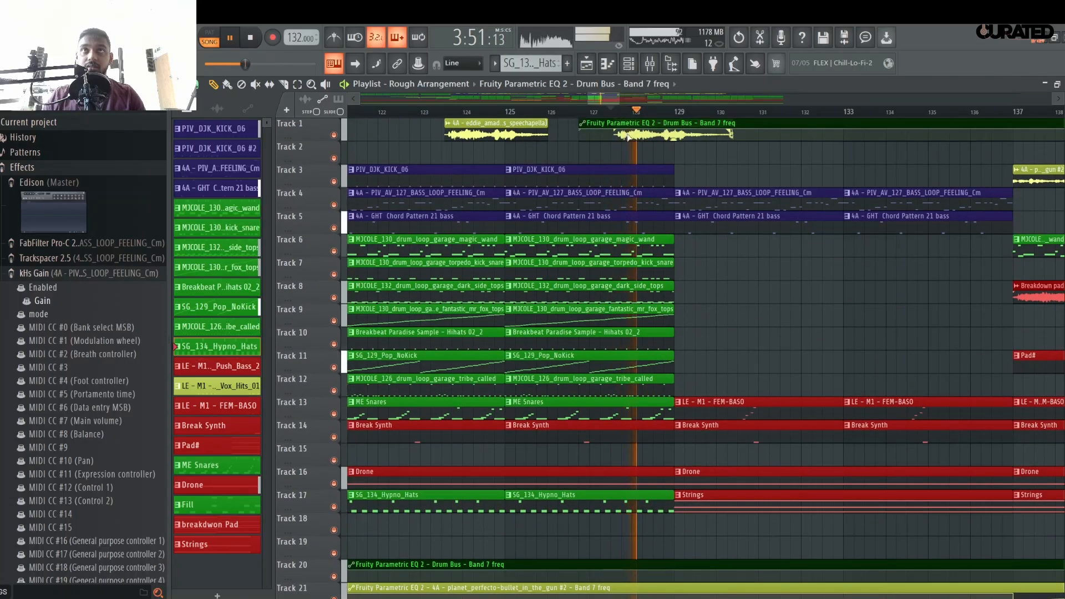
{"action": "right_click", "coordinate": [630, 137]}
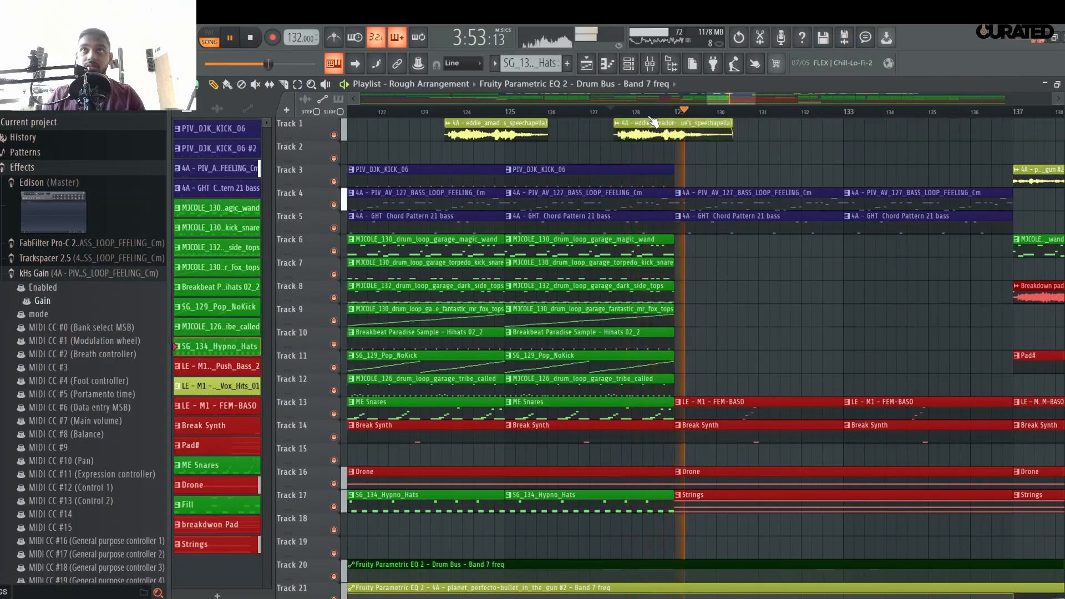
- Listen through the section from bar 129 into the breakdown at bar 137 while reviewing its clips
{"action": "scroll", "coordinate": [654, 117], "scroll_direction": "down", "scroll_amount": 3}
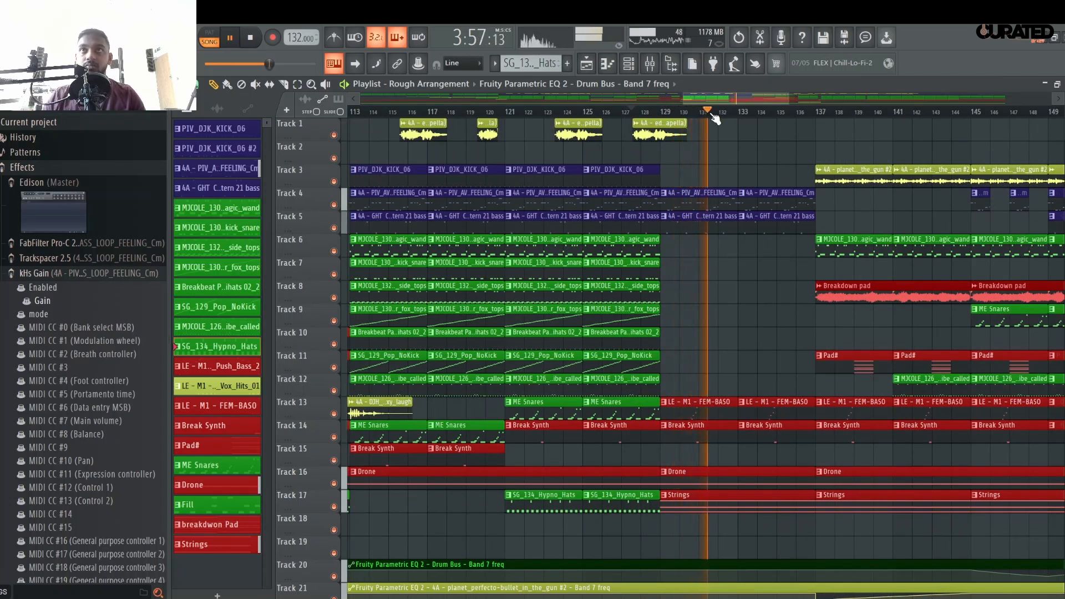
{"action": "scroll", "coordinate": [716, 118], "scroll_direction": "down", "scroll_amount": 2}
{"action": "scroll", "coordinate": [782, 123], "scroll_direction": "up", "scroll_amount": 2}
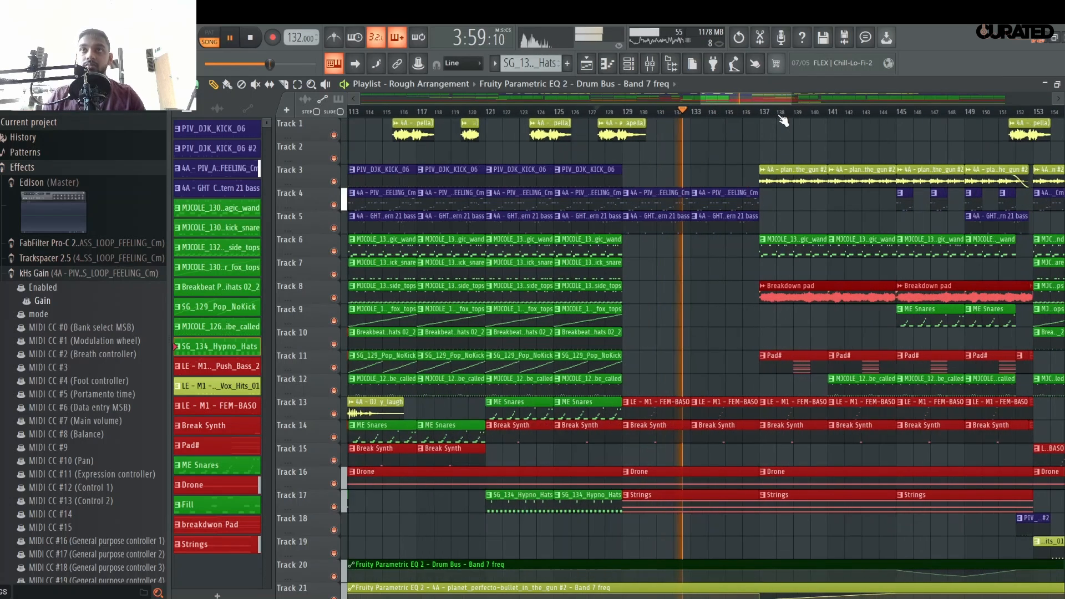
{"action": "scroll", "coordinate": [653, 317], "scroll_direction": "down", "scroll_amount": 2}
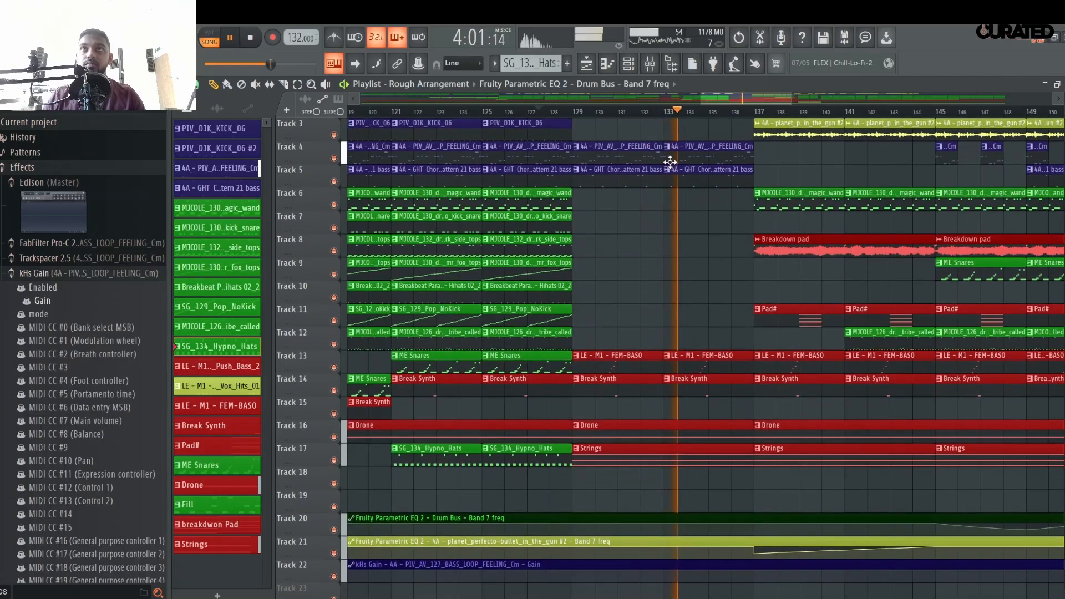
{"action": "scroll", "coordinate": [638, 111], "scroll_direction": "down", "scroll_amount": 1}
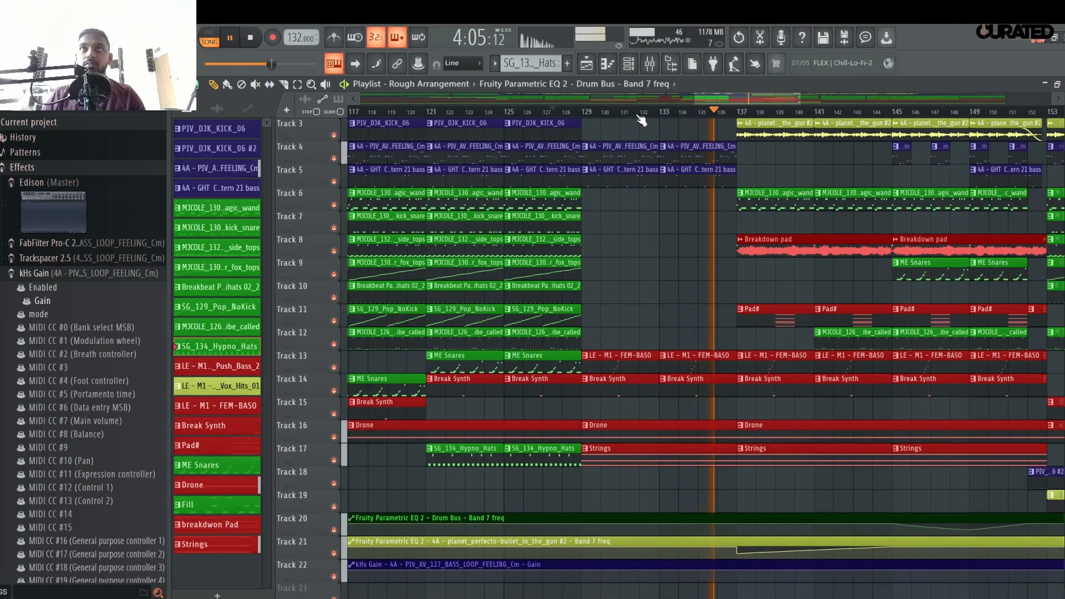
{"action": "scroll", "coordinate": [640, 120], "scroll_direction": "down", "scroll_amount": 1}
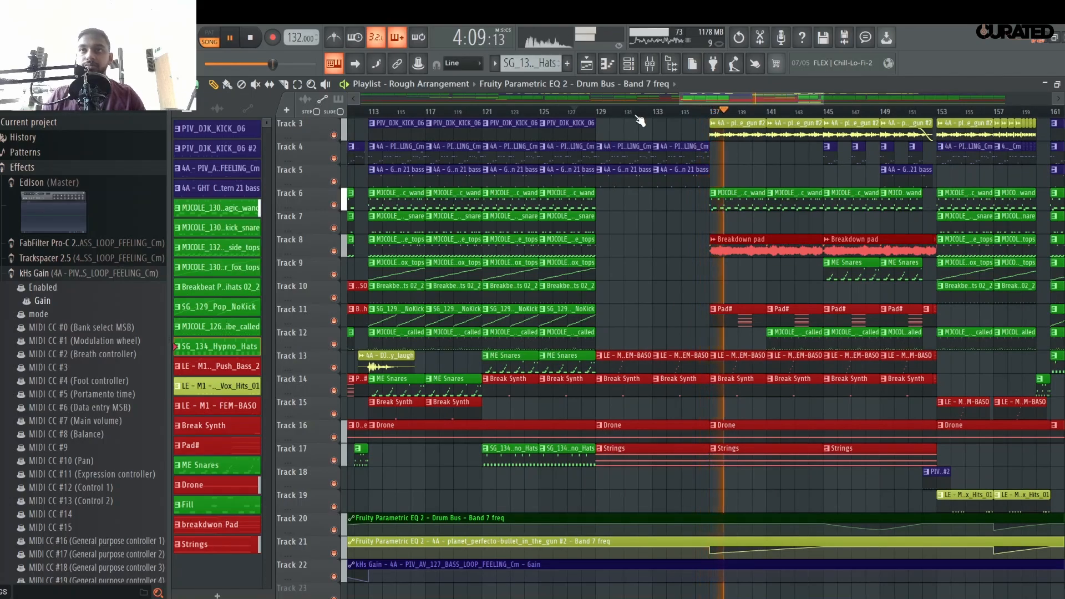
{"action": "scroll", "coordinate": [641, 120], "scroll_direction": "down", "scroll_amount": 1}
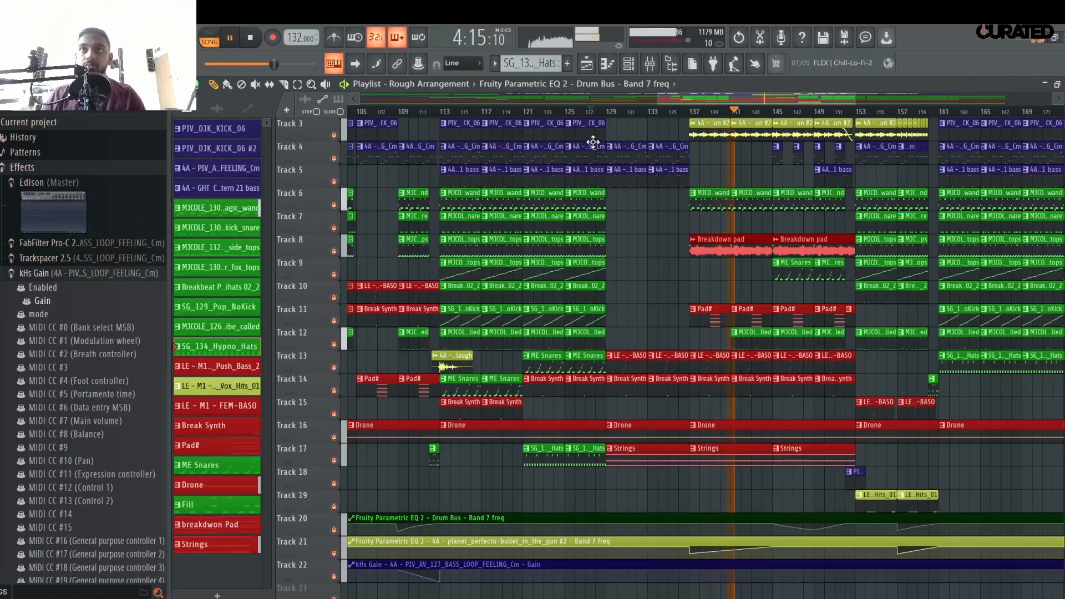
- Place EDA_Fm_Push_Bass_2 clips on Track 15 at bars 129 and 133, each four bars long, and audition the section
{"action": "left_click", "coordinate": [222, 385]}
{"action": "left_click", "coordinate": [222, 367]}
{"action": "scroll", "coordinate": [824, 102], "scroll_direction": "up", "scroll_amount": 3}
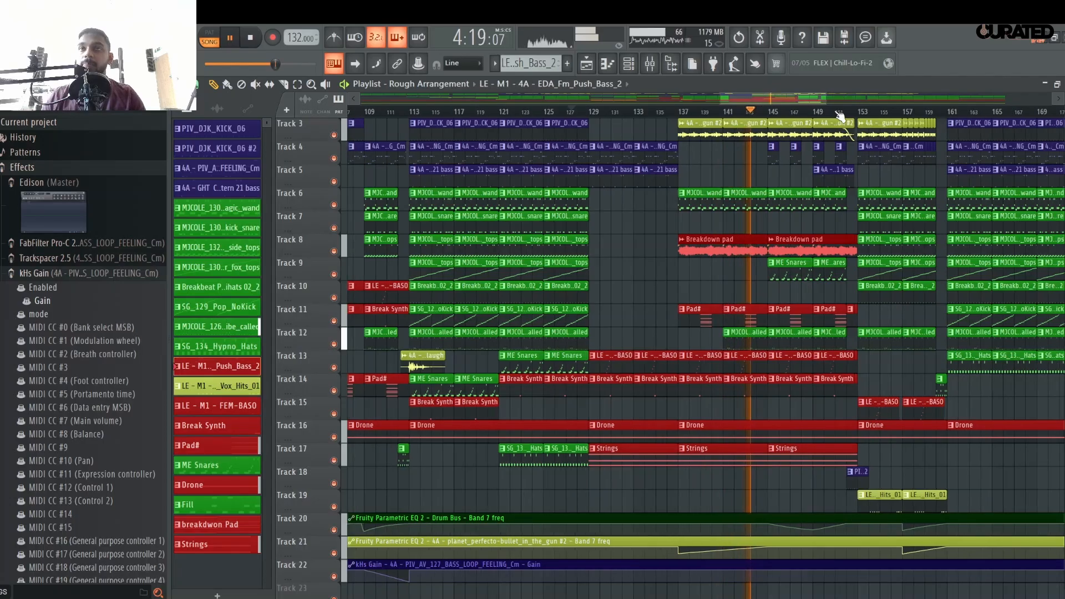
{"action": "key", "text": "space"}
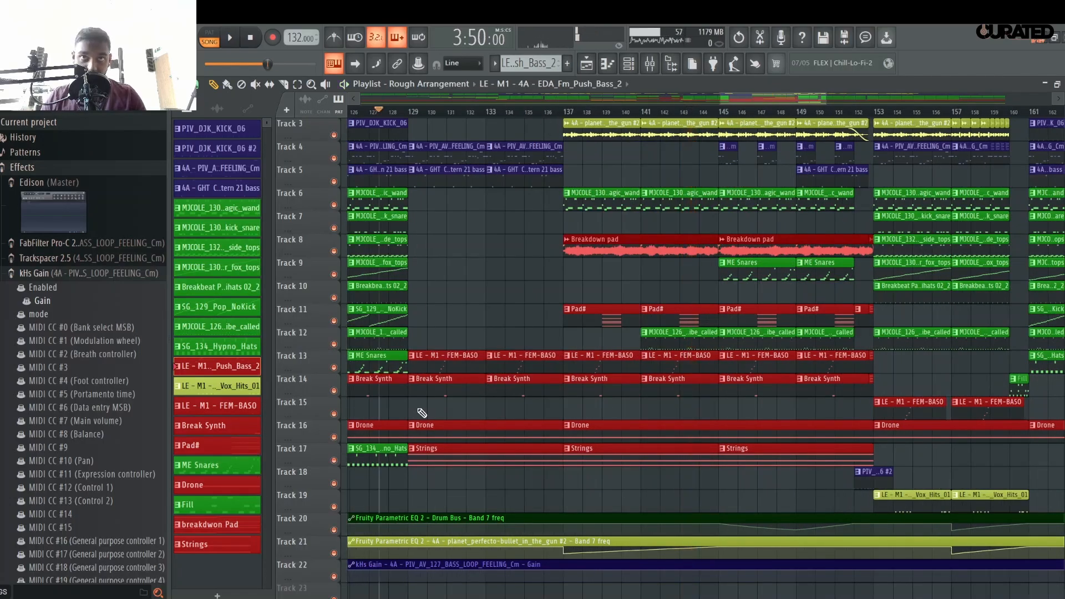
{"action": "left_click", "coordinate": [411, 114]}
{"action": "key", "text": "space"}
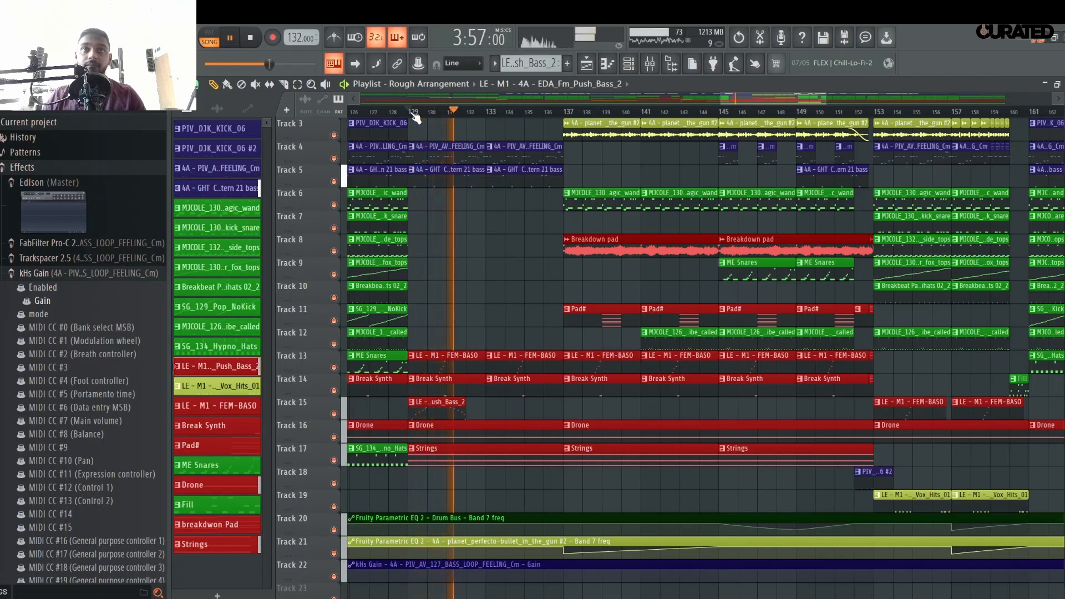
{"action": "left_click_drag", "start_coordinate": [474, 416], "coordinate": [491, 416]}
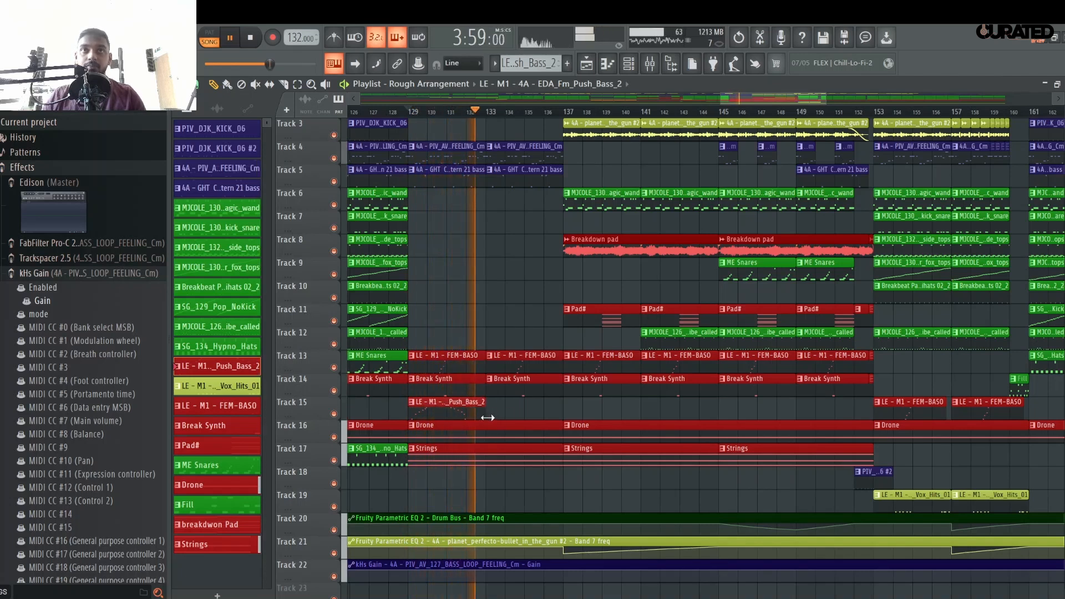
{"action": "left_click", "coordinate": [490, 410]}
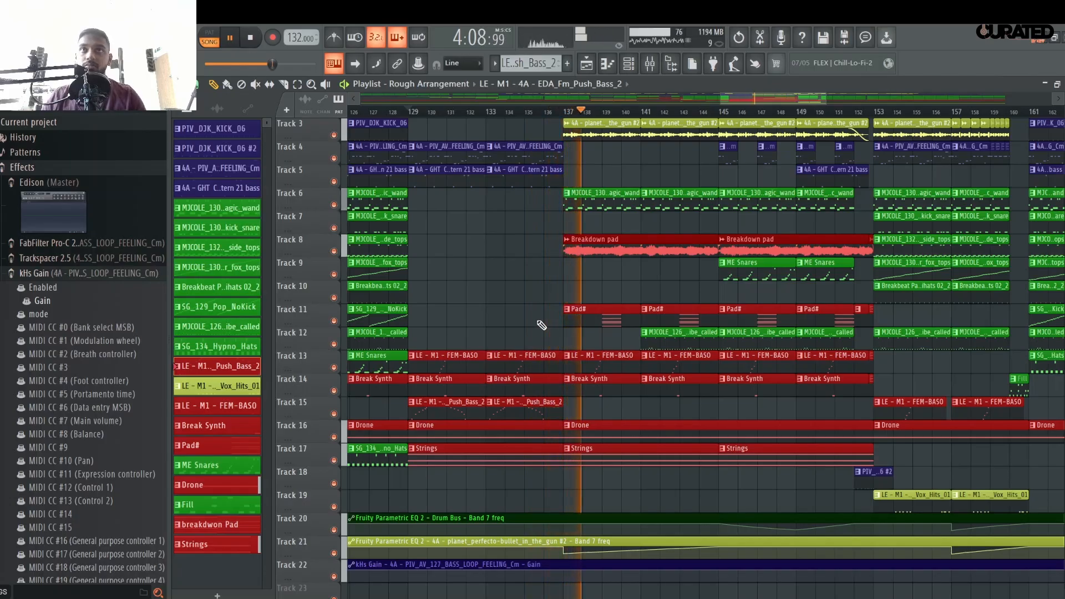
{"action": "key", "text": "space"}
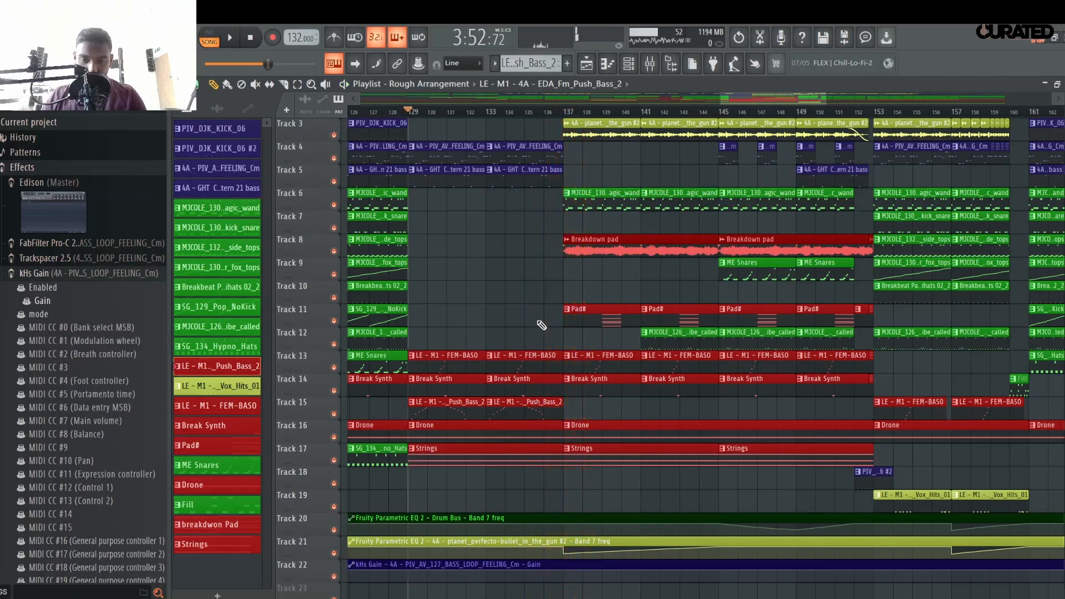
- Review the whole arrangement and examine the clips leading from the breakdown to the drop at bar 161
{"action": "scroll", "coordinate": [604, 123], "scroll_direction": "down", "scroll_amount": 8}
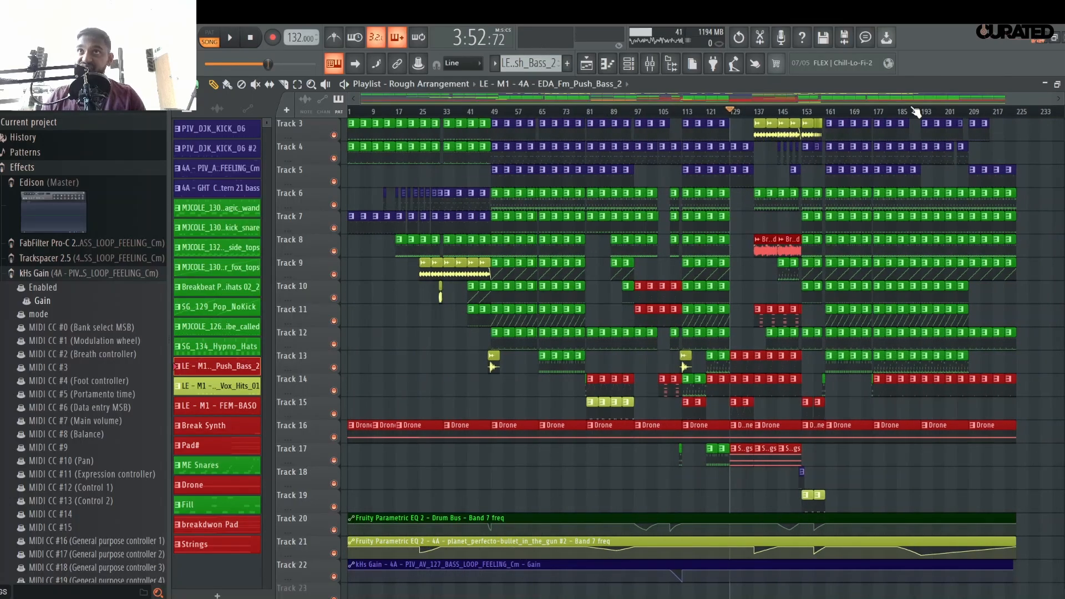
{"action": "scroll", "coordinate": [871, 443], "scroll_direction": "down", "scroll_amount": 5}
{"action": "scroll", "coordinate": [866, 513], "scroll_direction": "up", "scroll_amount": 4}
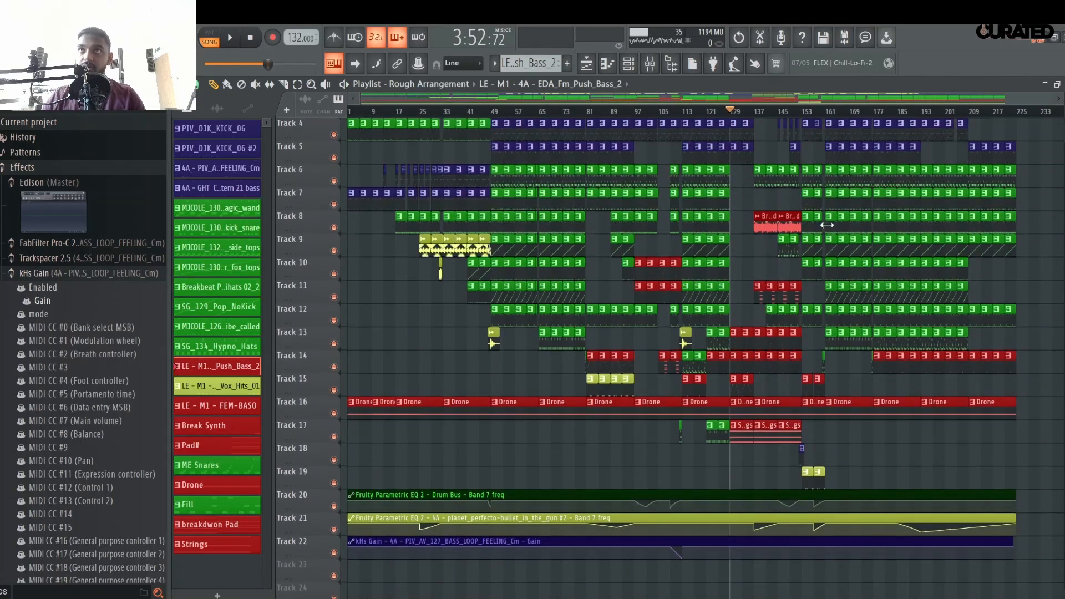
{"action": "scroll", "coordinate": [812, 116], "scroll_direction": "up", "scroll_amount": 7}
{"action": "scroll", "coordinate": [810, 116], "scroll_direction": "up", "scroll_amount": 1}
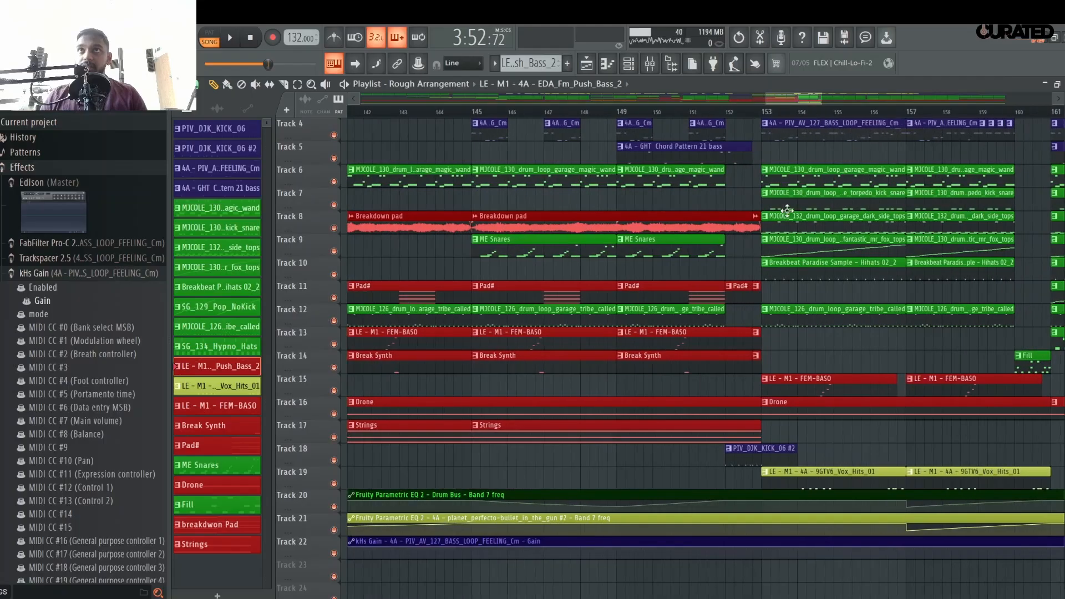
{"action": "key", "text": "space"}
{"action": "scroll", "coordinate": [784, 222], "scroll_direction": "up", "scroll_amount": 3}
{"action": "key", "text": "space"}
{"action": "scroll", "coordinate": [720, 113], "scroll_direction": "down", "scroll_amount": 3}
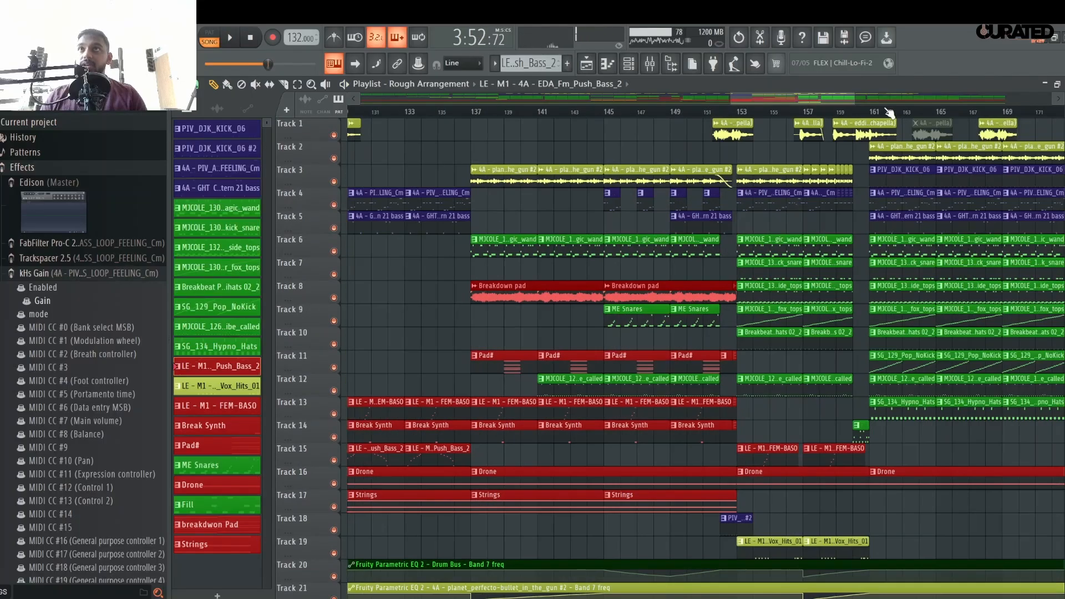
{"action": "scroll", "coordinate": [903, 114], "scroll_direction": "up", "scroll_amount": 4}
- Slope the Track 22 bass loop gain automation down from bar 157, jump it back up at bar 161, and play from bar 157
{"action": "scroll", "coordinate": [639, 455], "scroll_direction": "down", "scroll_amount": 6}
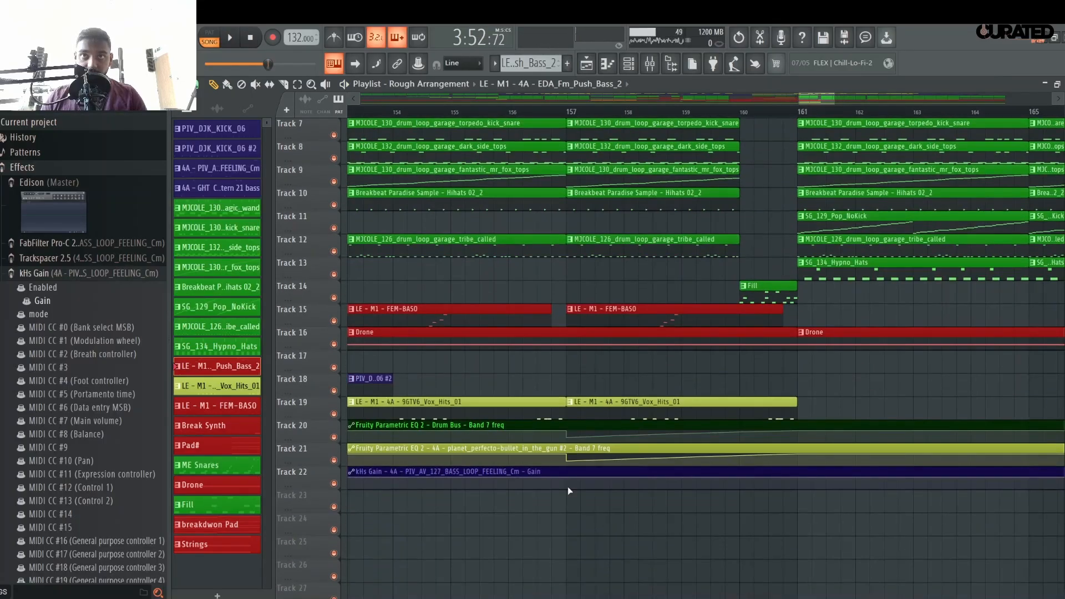
{"action": "key", "text": "space"}
{"action": "mouse_move", "coordinate": [799, 481]}
{"action": "left_mouse_down"}
{"action": "mouse_move", "coordinate": [813, 486]}
{"action": "mouse_move", "coordinate": [798, 475]}
{"action": "left_mouse_up"}
{"action": "left_click", "coordinate": [588, 113]}
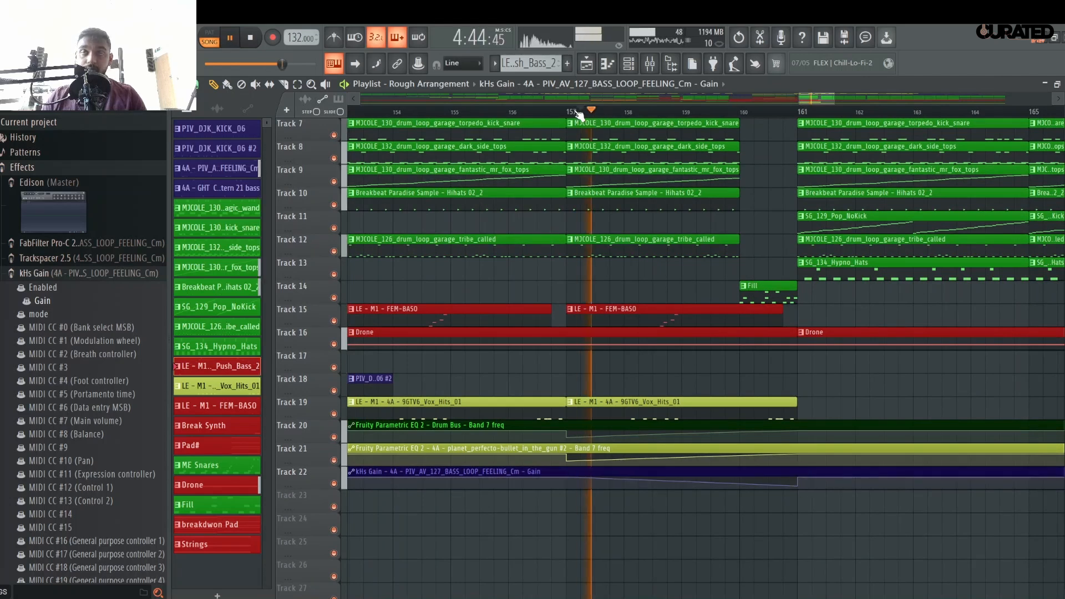
- Listen through the transition from bar 157 into the drop after bar 161 while examining the clips and automation on all tracks
{"action": "scroll", "coordinate": [591, 114], "scroll_direction": "down", "scroll_amount": 5}
{"action": "scroll", "coordinate": [596, 122], "scroll_direction": "up", "scroll_amount": 4}
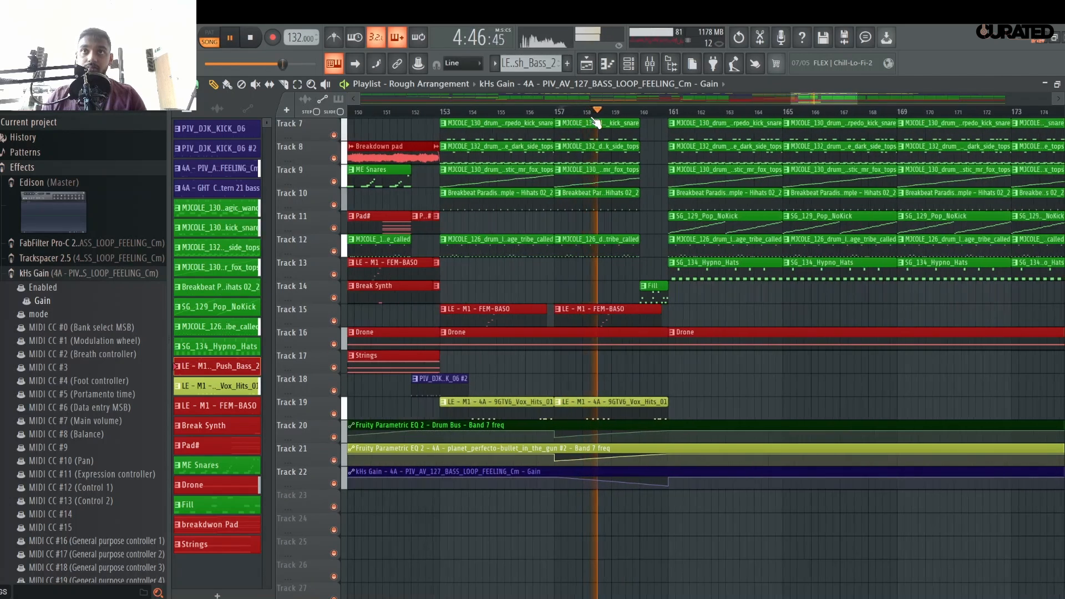
{"action": "scroll", "coordinate": [597, 122], "scroll_direction": "up", "scroll_amount": 3}
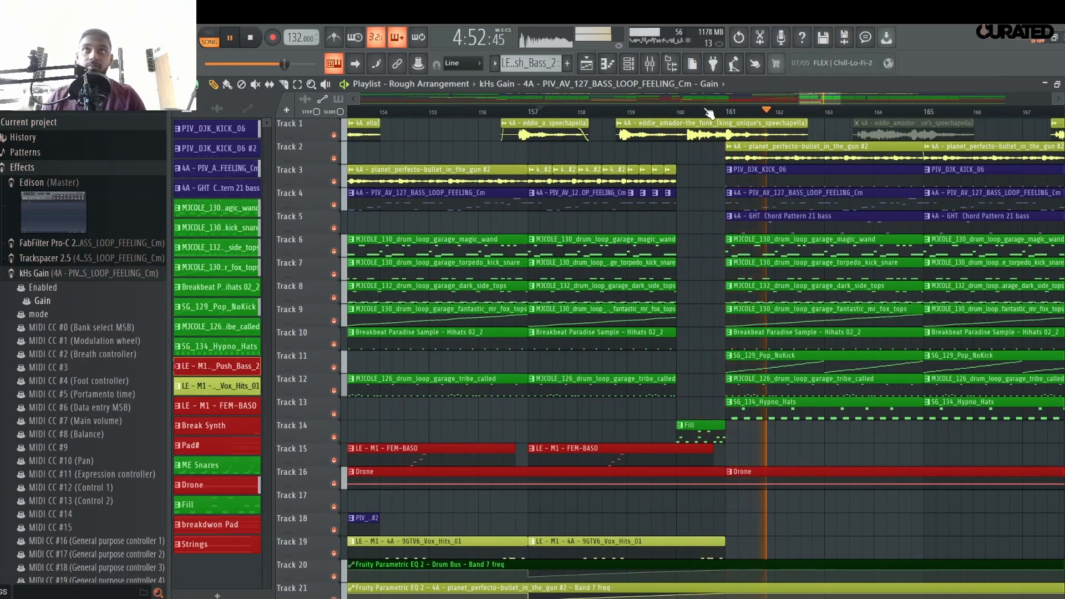
{"action": "scroll", "coordinate": [721, 488], "scroll_direction": "down", "scroll_amount": 3}
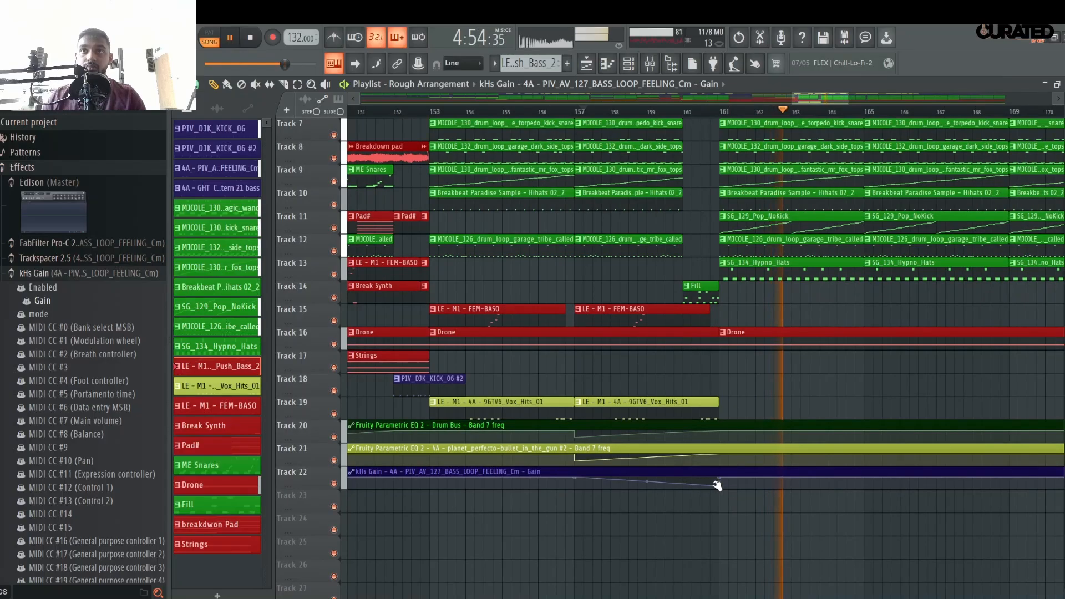
{"action": "scroll", "coordinate": [669, 114], "scroll_direction": "down", "scroll_amount": 6}
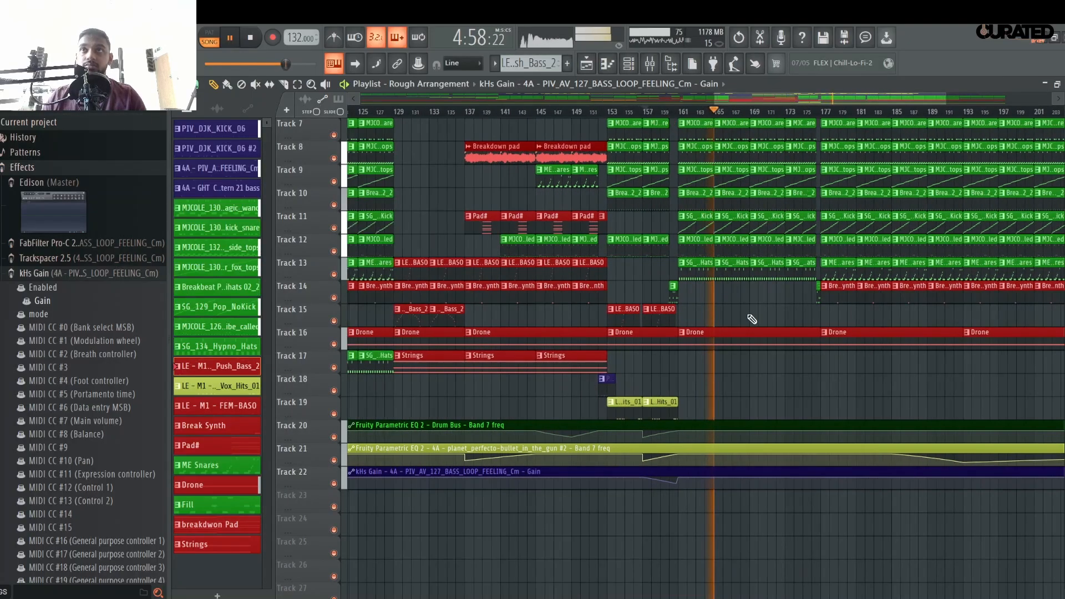
{"action": "scroll", "coordinate": [749, 240], "scroll_direction": "up", "scroll_amount": 6}
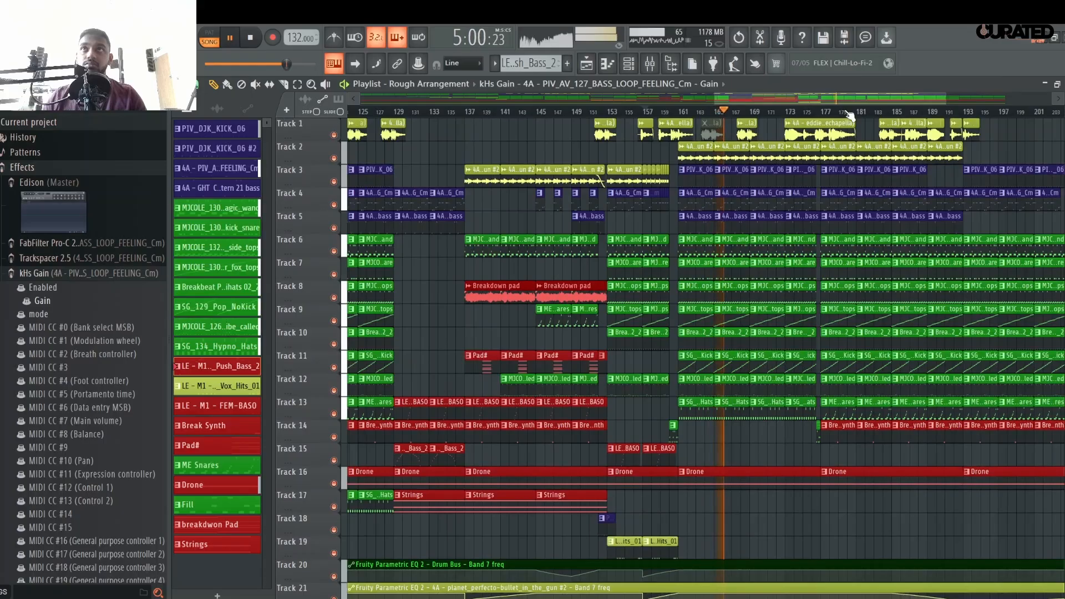
{"action": "scroll", "coordinate": [849, 115], "scroll_direction": "up", "scroll_amount": 4}
{"action": "double_click", "coordinate": [663, 149]}
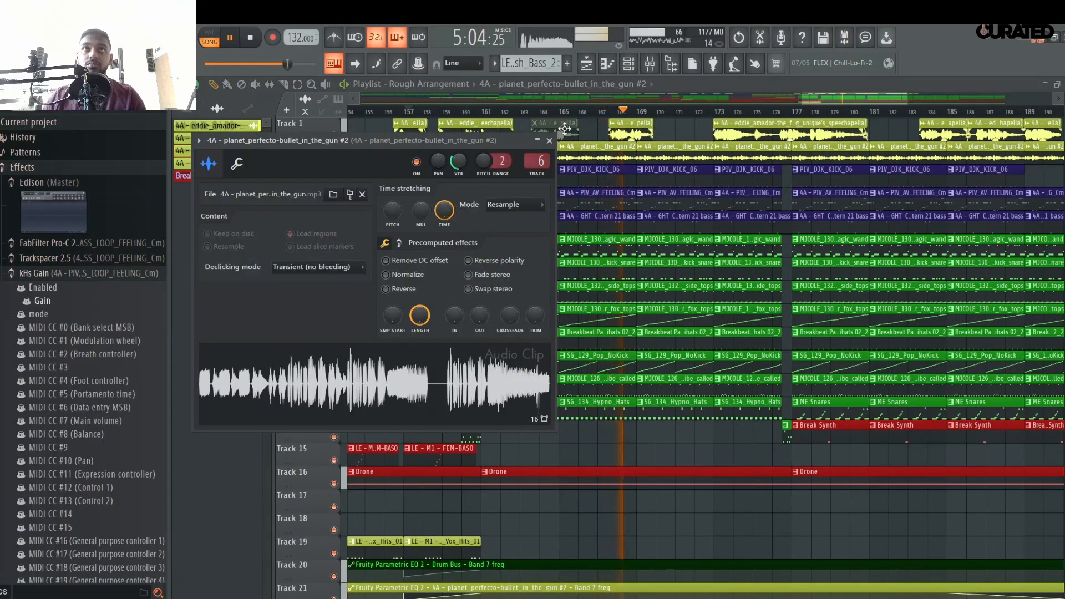
{"action": "left_click", "coordinate": [549, 140]}
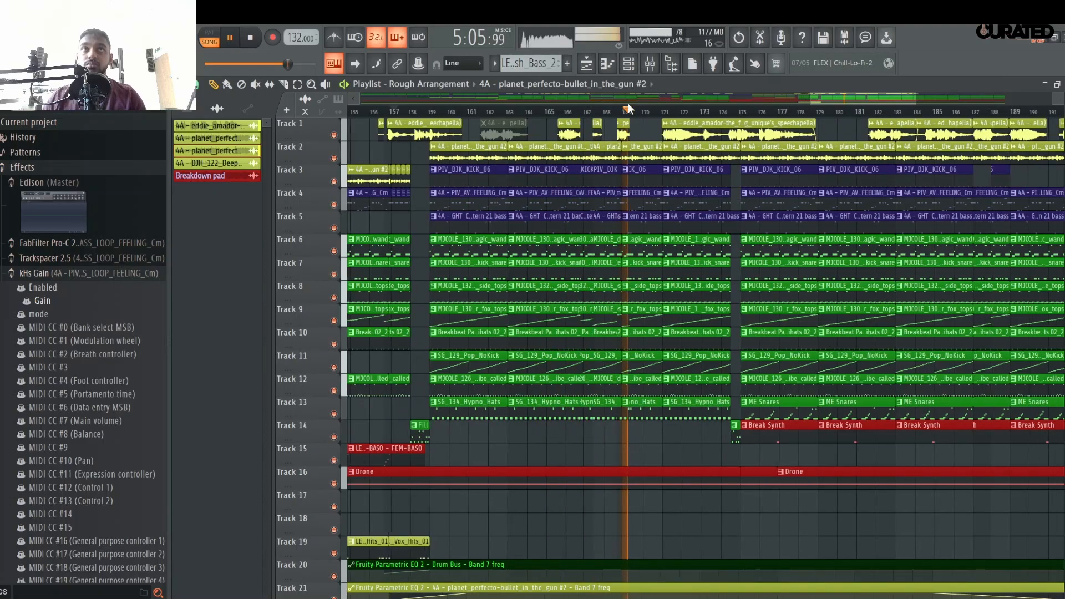
{"action": "scroll", "coordinate": [628, 103], "scroll_direction": "down", "scroll_amount": 6}
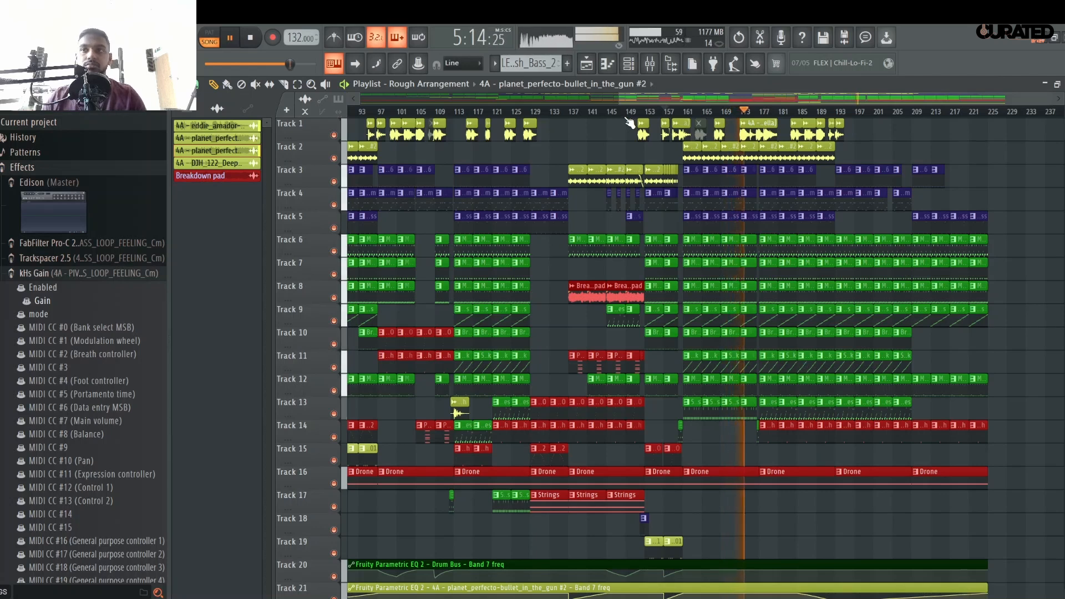
{"action": "key", "text": "space"}
- Review the full arrangement from the first bar to the end, including the automation on Tracks 20 to 22
{"action": "scroll", "coordinate": [628, 121], "scroll_direction": "down", "scroll_amount": 3}
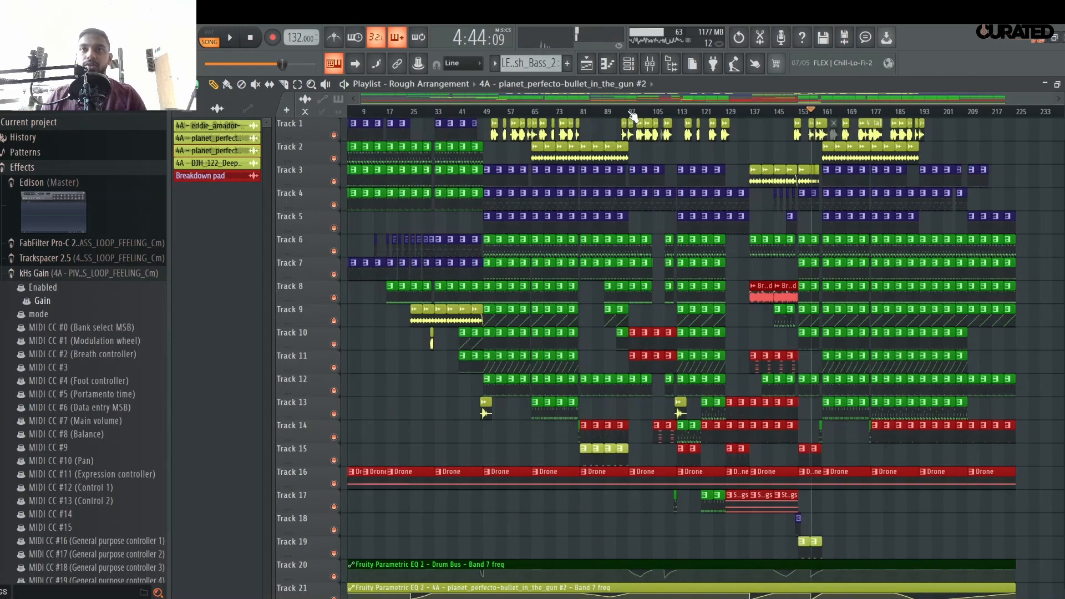
{"action": "scroll", "coordinate": [837, 458], "scroll_direction": "down", "scroll_amount": 5}
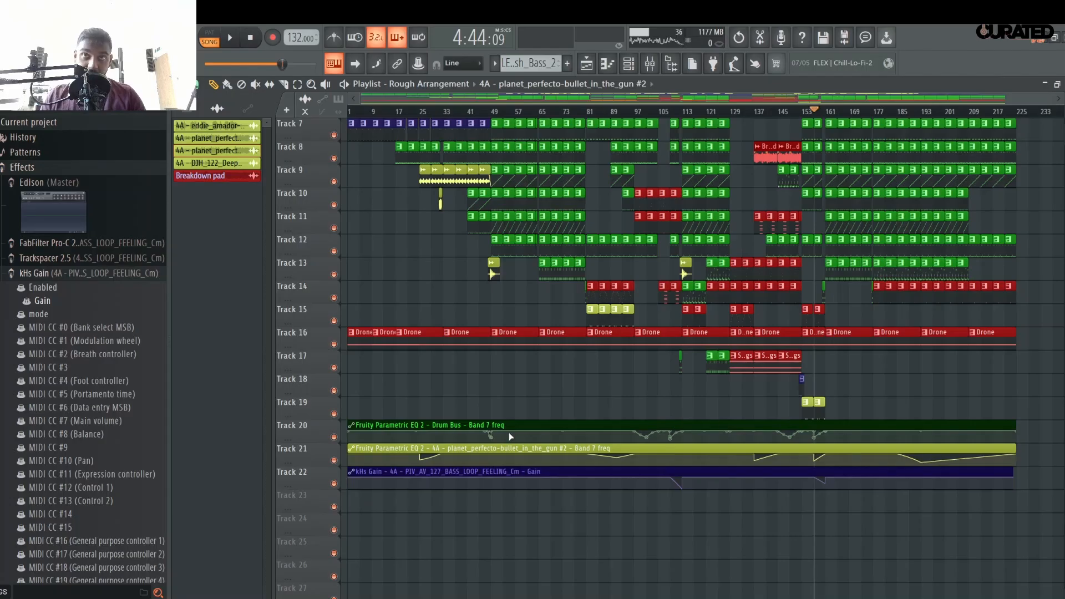
{"action": "scroll", "coordinate": [509, 423], "scroll_direction": "up", "scroll_amount": 4}
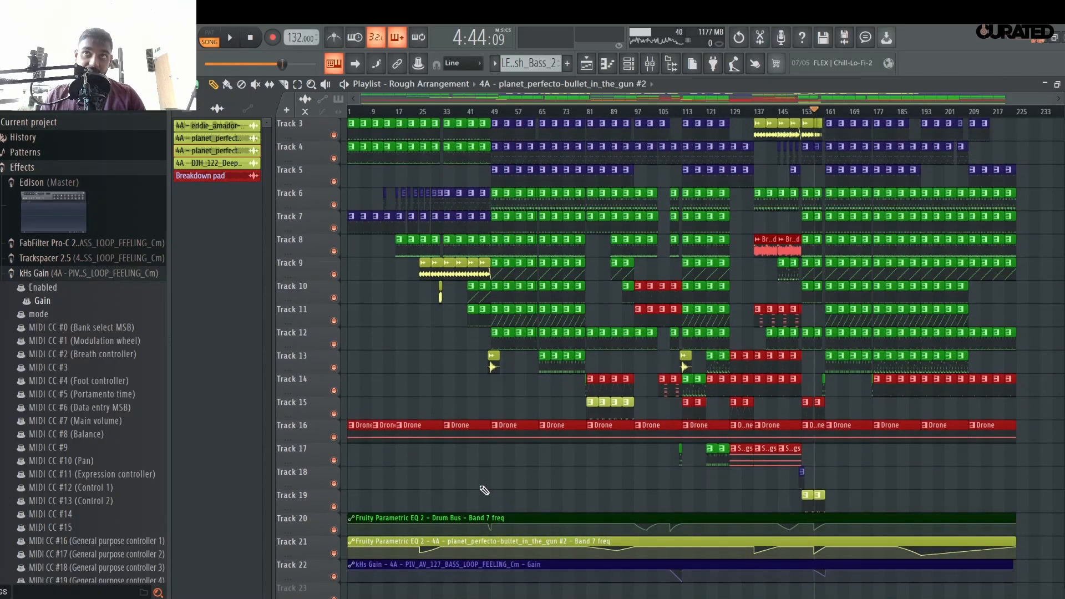
{"action": "scroll", "coordinate": [488, 483], "scroll_direction": "up", "scroll_amount": 2}
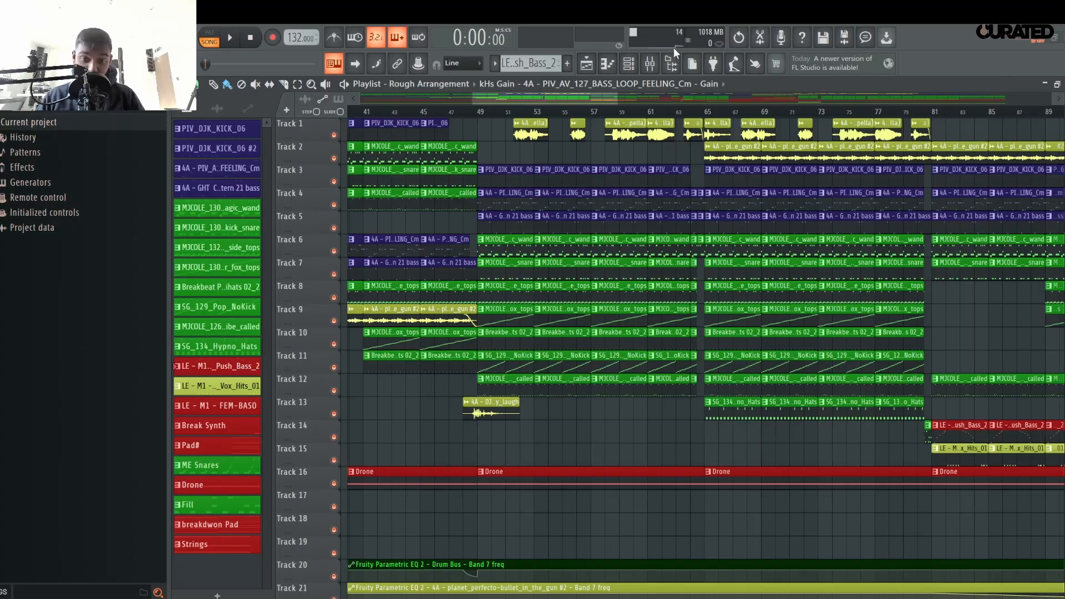
{"action": "scroll", "coordinate": [702, 114], "scroll_direction": "down", "scroll_amount": 5}
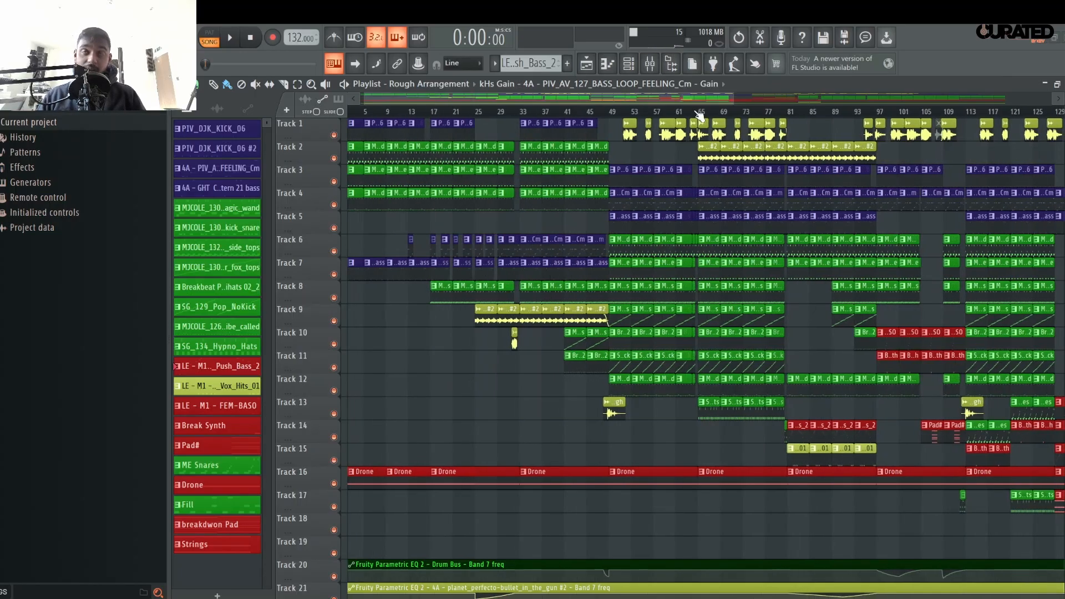
{"action": "scroll", "coordinate": [753, 414], "scroll_direction": "down", "scroll_amount": 3}
- Play the end of the breakdown from about bar 147 into the build-up past bar 157 while reviewing its clips
{"action": "key", "text": "space"}
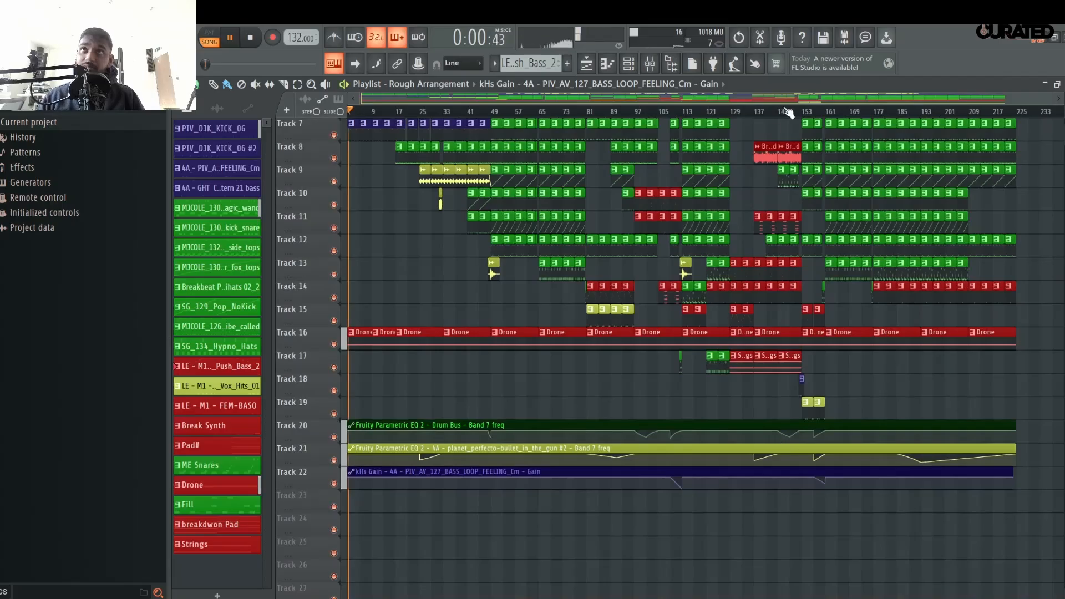
{"action": "left_click", "coordinate": [782, 112]}
{"action": "scroll", "coordinate": [803, 118], "scroll_direction": "up", "scroll_amount": 5}
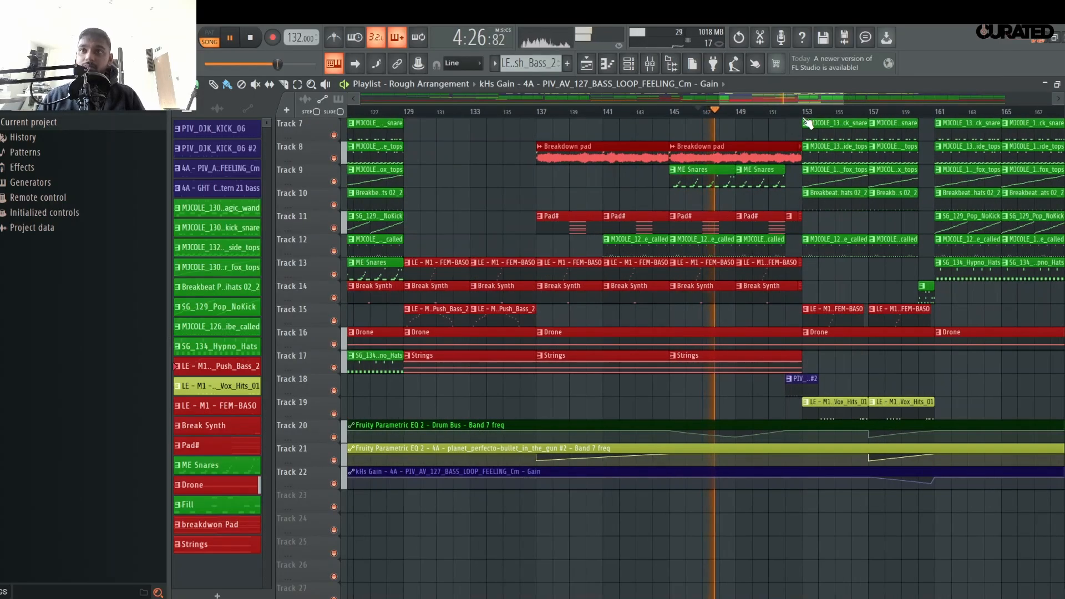
{"action": "scroll", "coordinate": [806, 120], "scroll_direction": "up", "scroll_amount": 1}
{"action": "scroll", "coordinate": [803, 118], "scroll_direction": "up", "scroll_amount": 1}
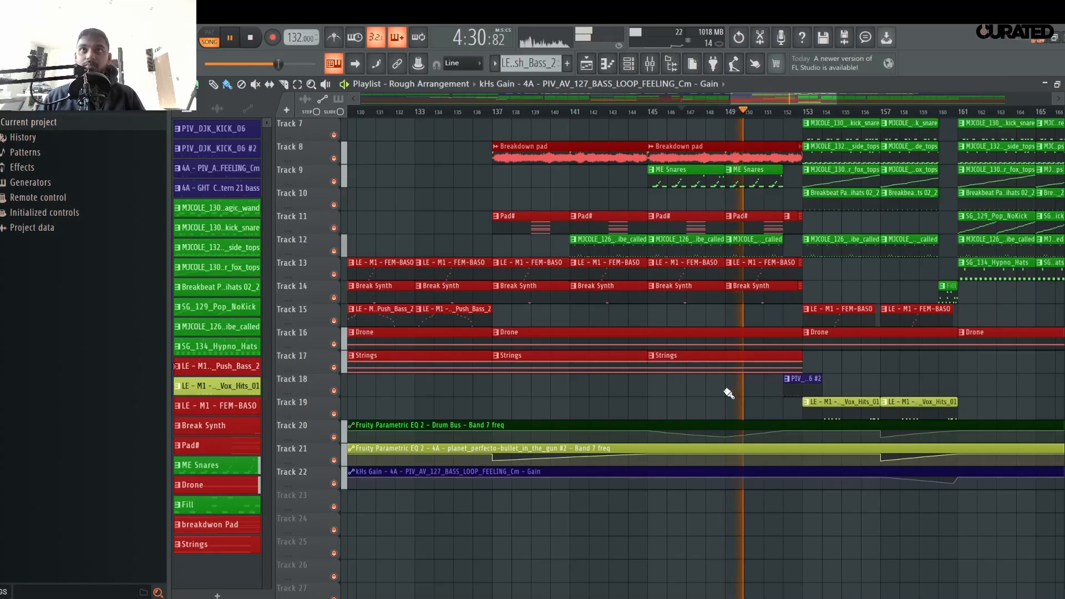
{"action": "scroll", "coordinate": [802, 117], "scroll_direction": "down", "scroll_amount": 8}
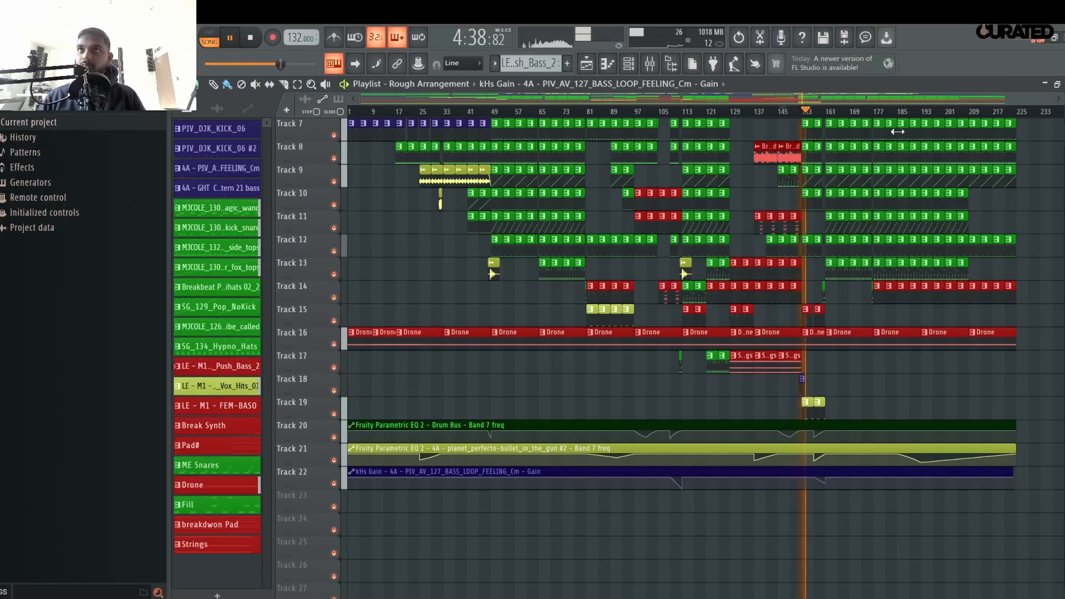
{"action": "scroll", "coordinate": [803, 114], "scroll_direction": "up", "scroll_amount": 5}
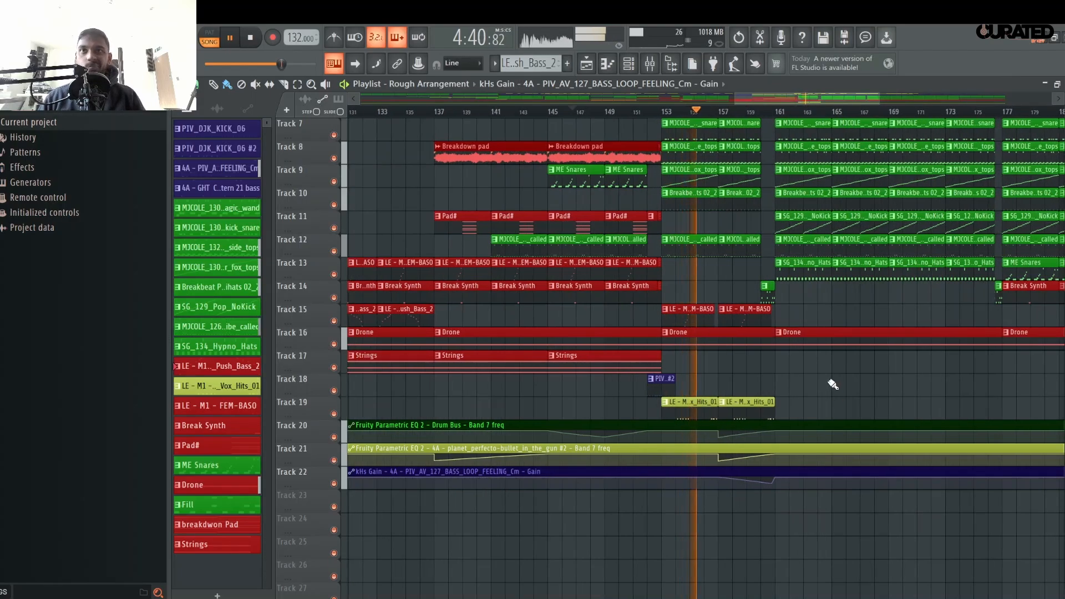
{"action": "scroll", "coordinate": [833, 383], "scroll_direction": "up", "scroll_amount": 6}
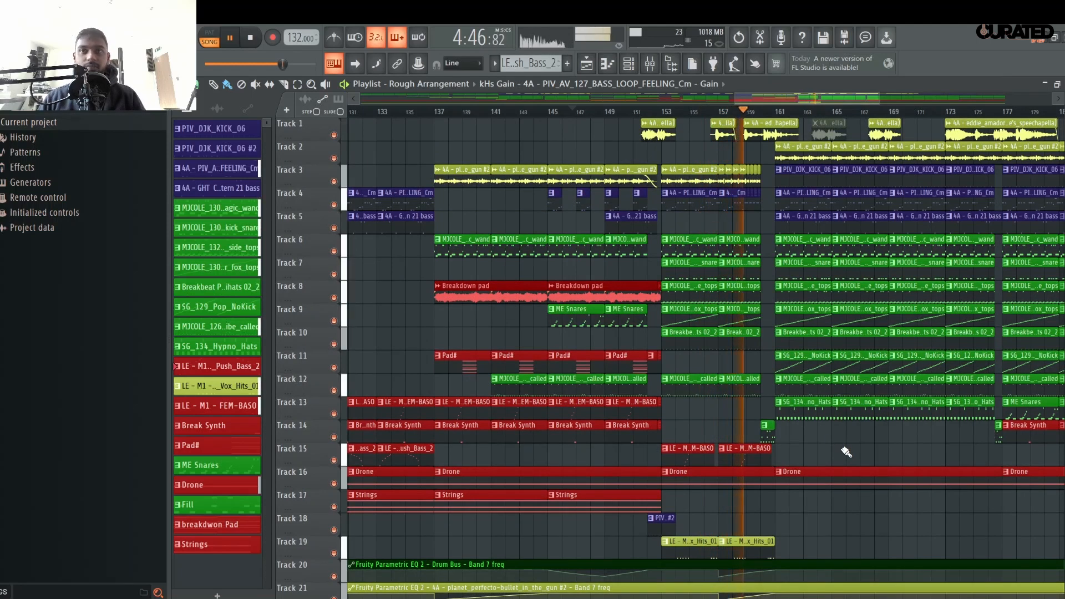
{"action": "key", "text": "space"}
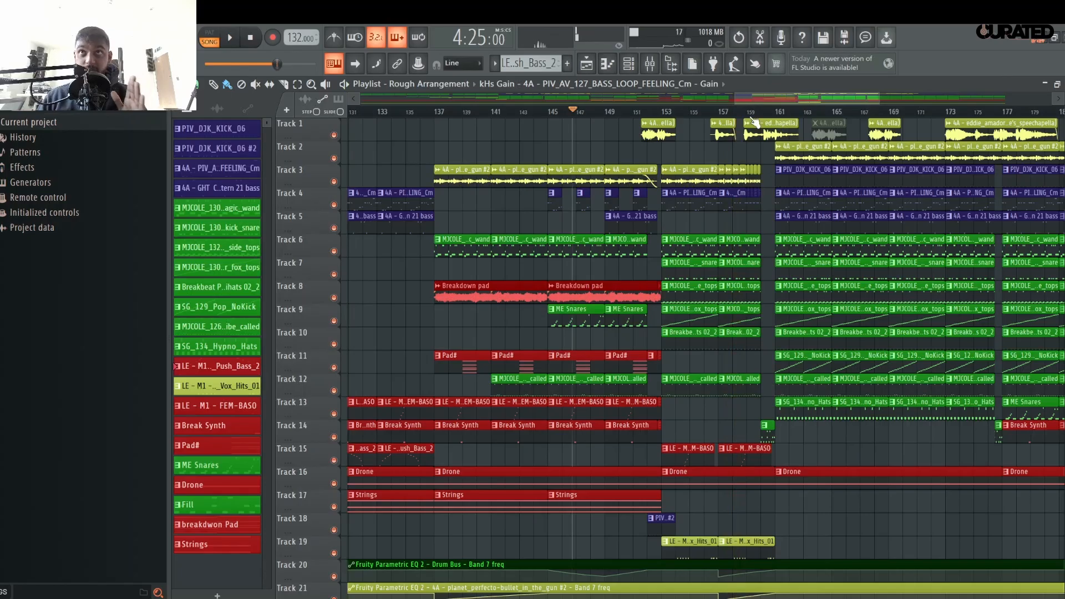
- Audition the build-up from bar 154 with the Track 1 speechapella clip near bar 157 muted and unmuted
{"action": "scroll", "coordinate": [755, 122], "scroll_direction": "up", "scroll_amount": 5}
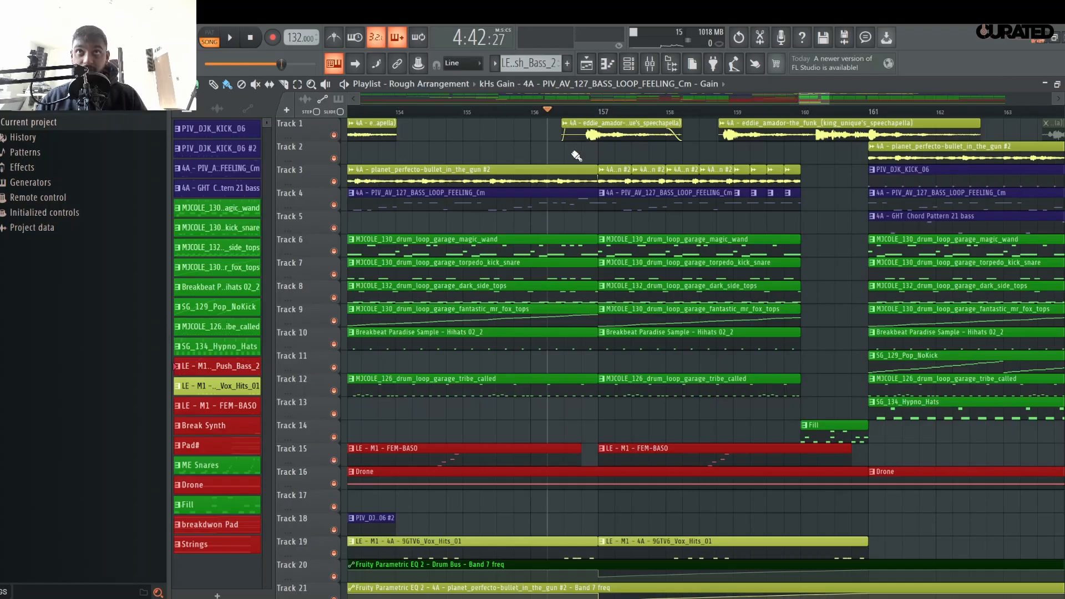
{"action": "key", "text": "space"}
{"action": "left_click", "coordinate": [426, 111]}
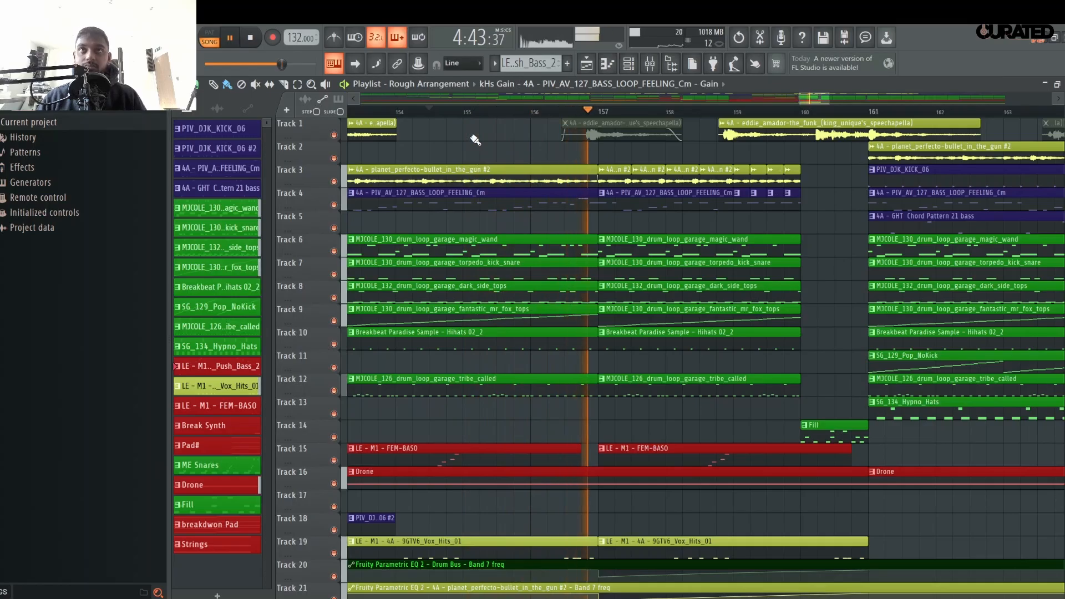
{"action": "key", "text": "space"}
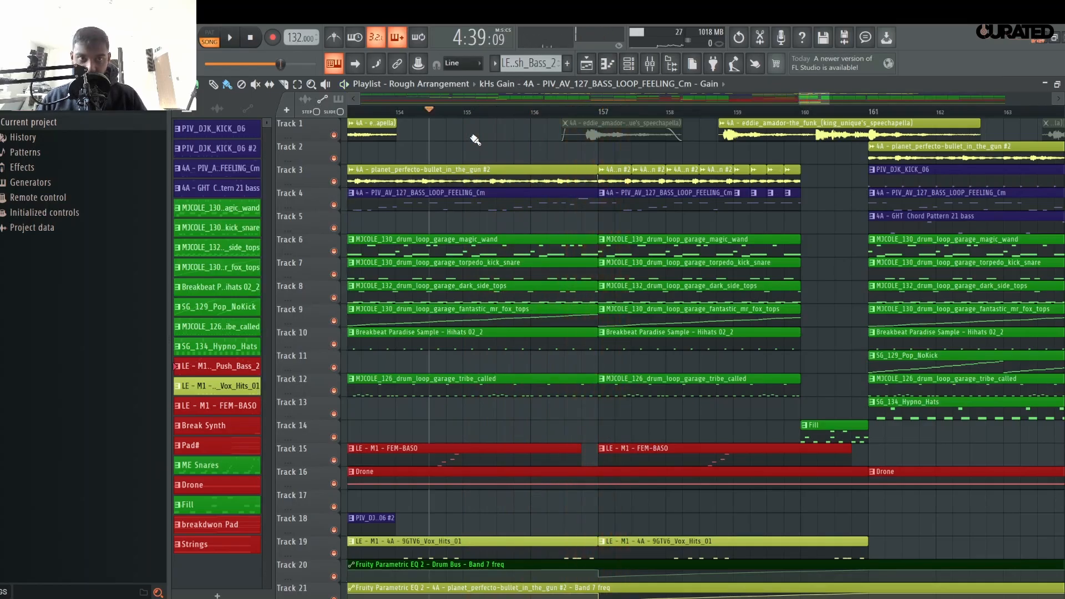
{"action": "key", "text": "space"}
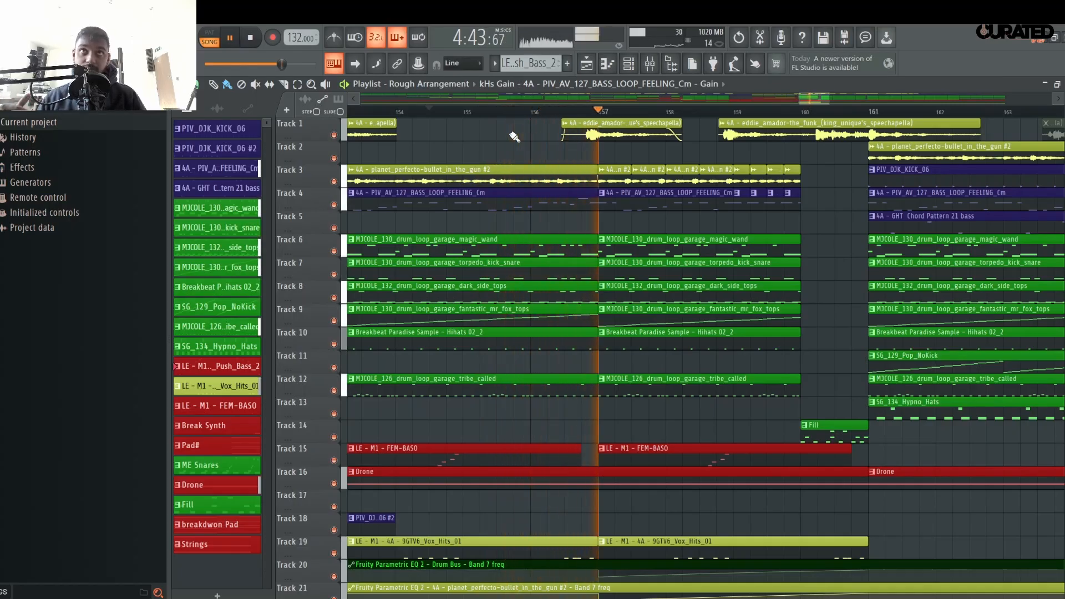
{"action": "key", "text": "space"}
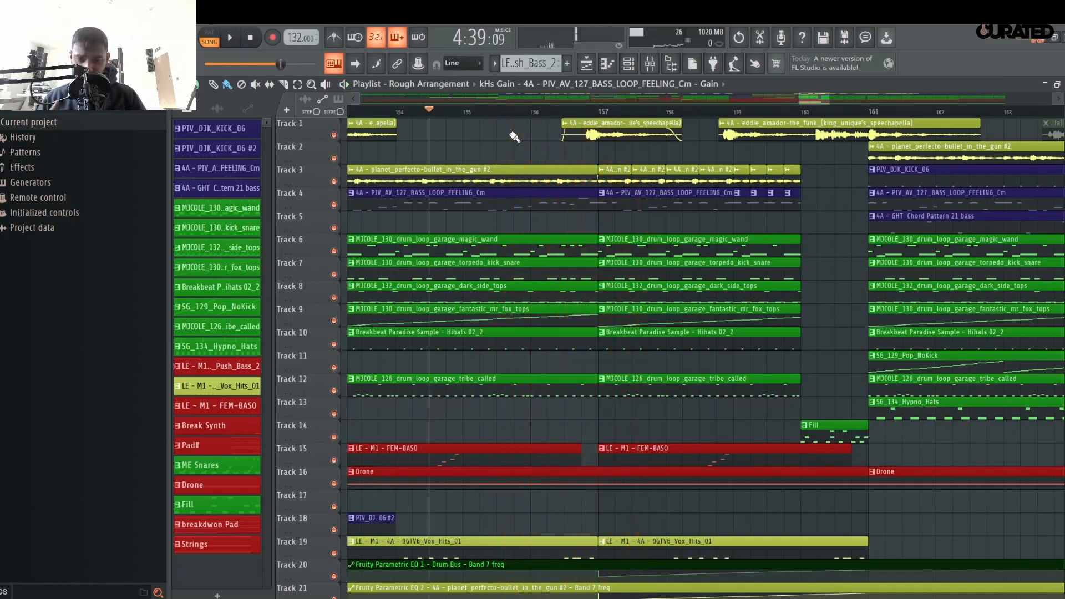
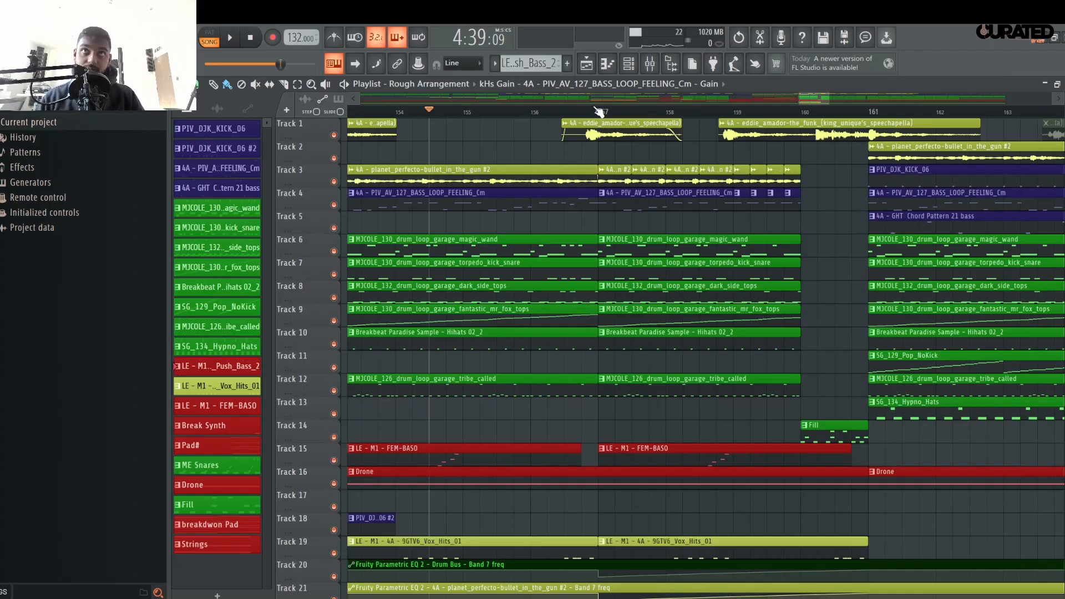
- Review the whole arrangement and check the drum loop tracks' levels in the mixer during playback from bar 154
{"action": "scroll", "coordinate": [599, 111], "scroll_direction": "down", "scroll_amount": 15}
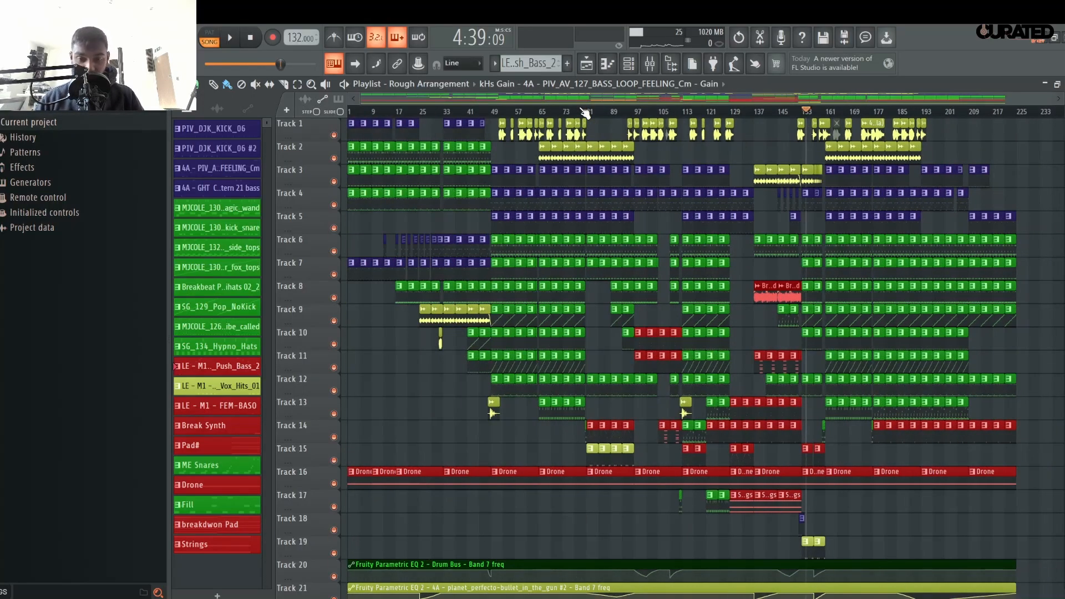
{"action": "scroll", "coordinate": [689, 340], "scroll_direction": "down", "scroll_amount": 5}
{"action": "scroll", "coordinate": [631, 418], "scroll_direction": "up", "scroll_amount": 5}
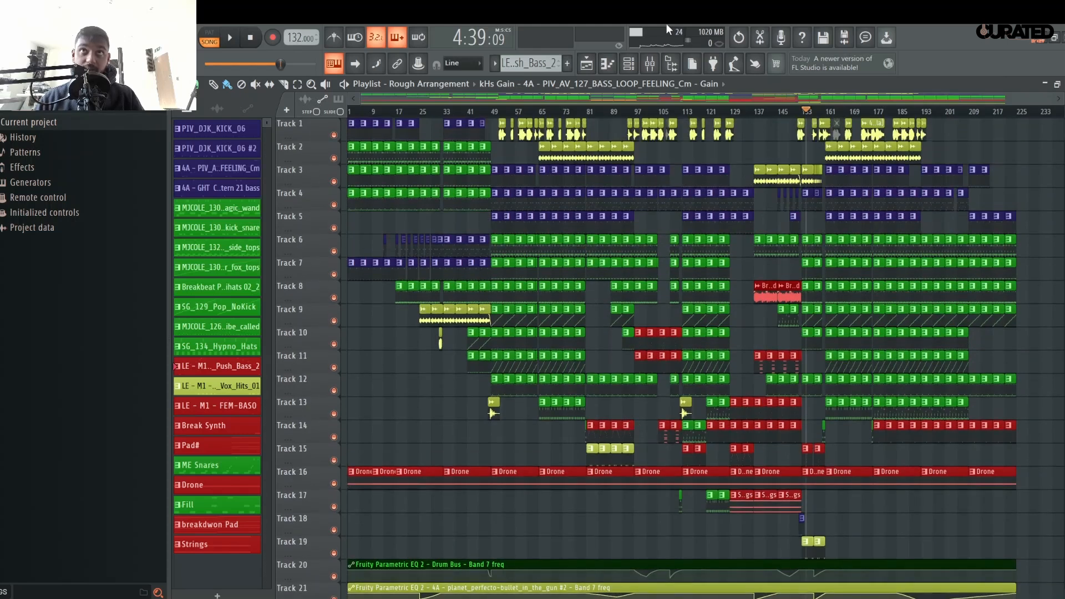
{"action": "left_click", "coordinate": [659, 63]}
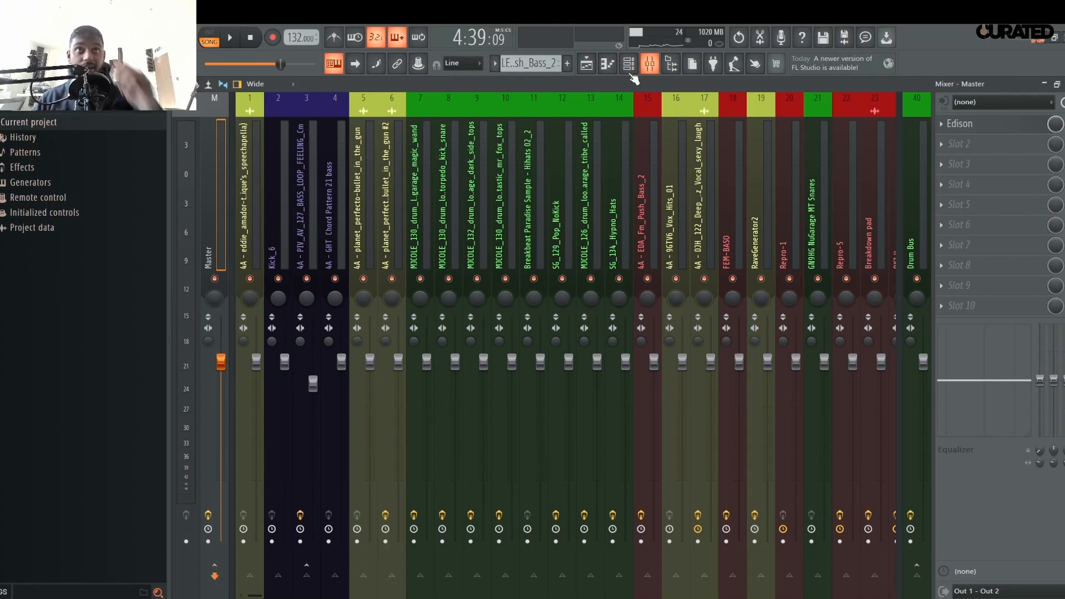
{"action": "left_click", "coordinate": [448, 183]}
{"action": "left_click", "coordinate": [420, 185]}
{"action": "key", "text": "space"}
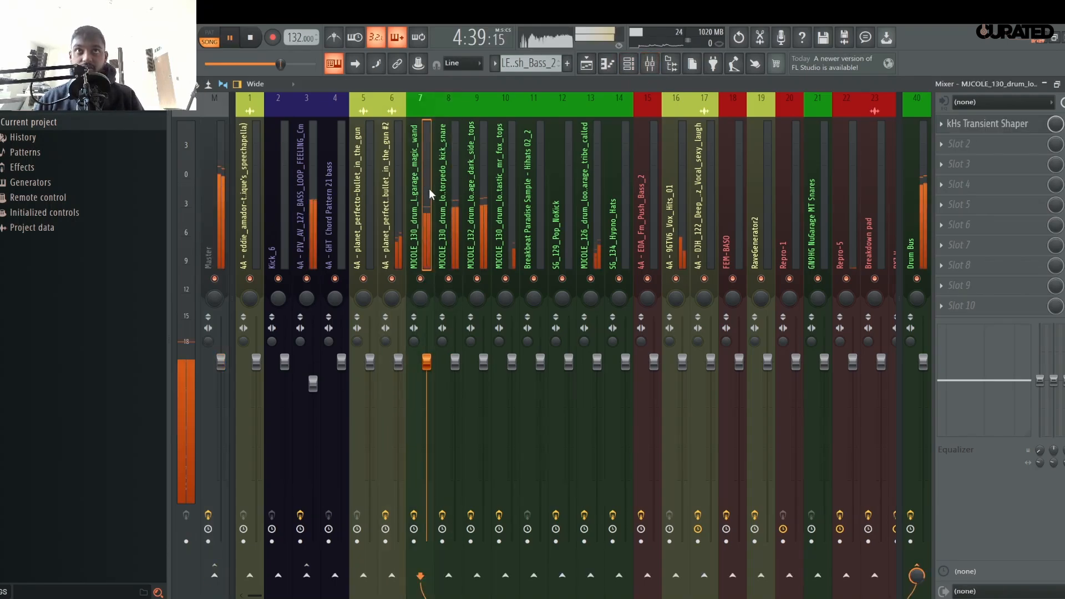
- Play from bar 89 and audition the torpedo_kick_snare drum loop in solo on mixer track 8
{"action": "left_click", "coordinate": [587, 63]}
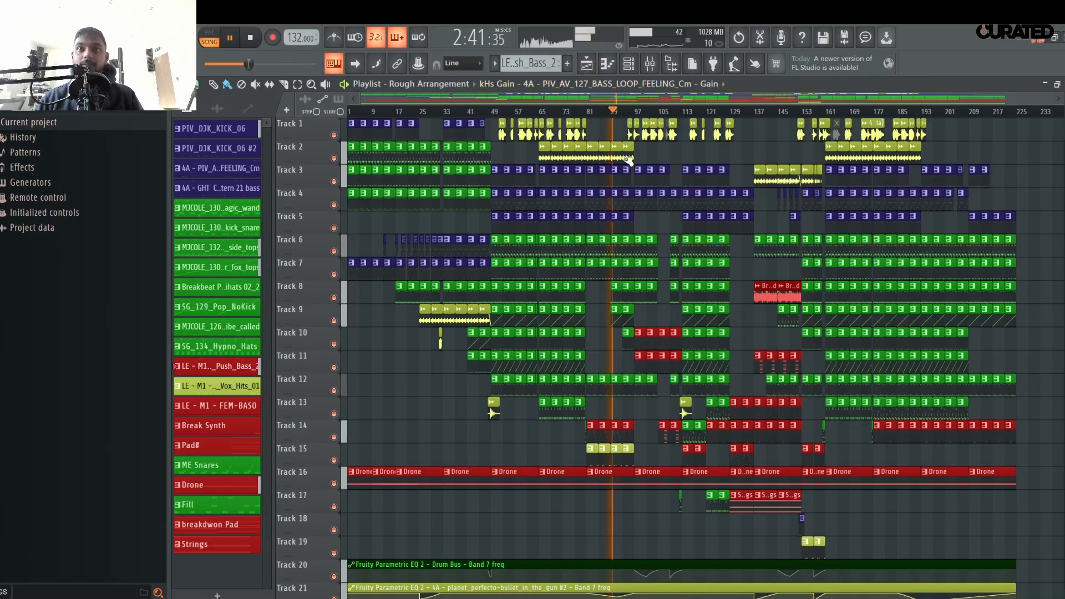
{"action": "left_click", "coordinate": [650, 63]}
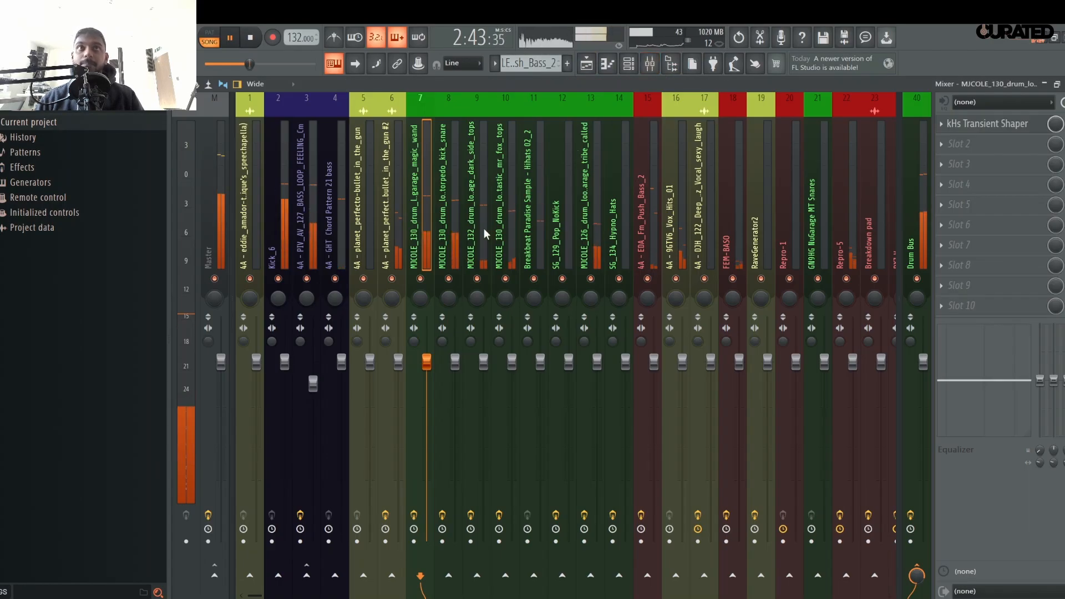
{"action": "left_click", "coordinate": [466, 221]}
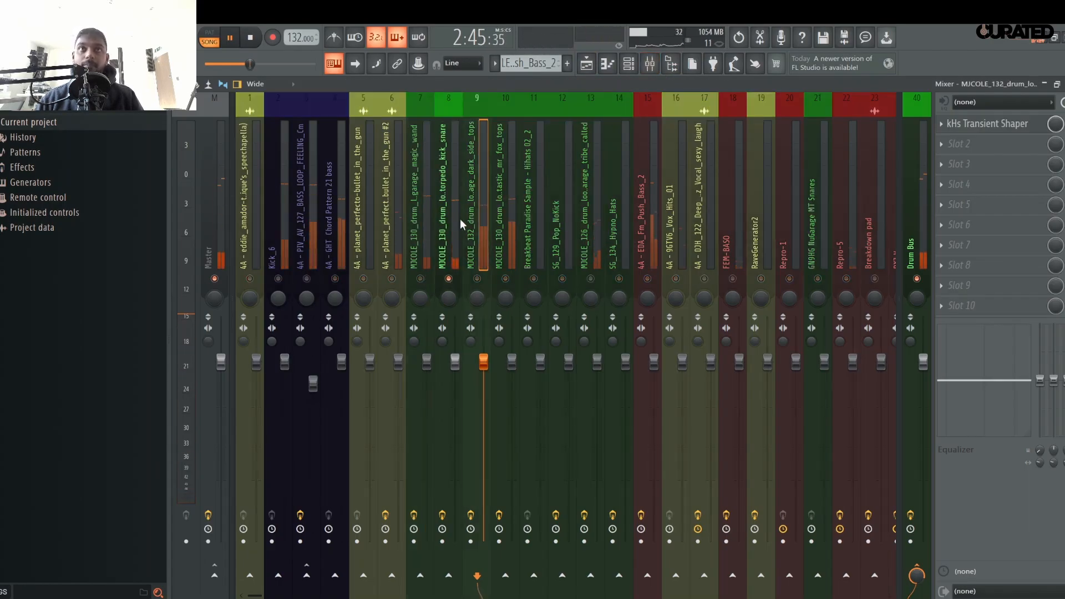
{"action": "left_click", "coordinate": [456, 233]}
{"action": "key", "text": "space"}
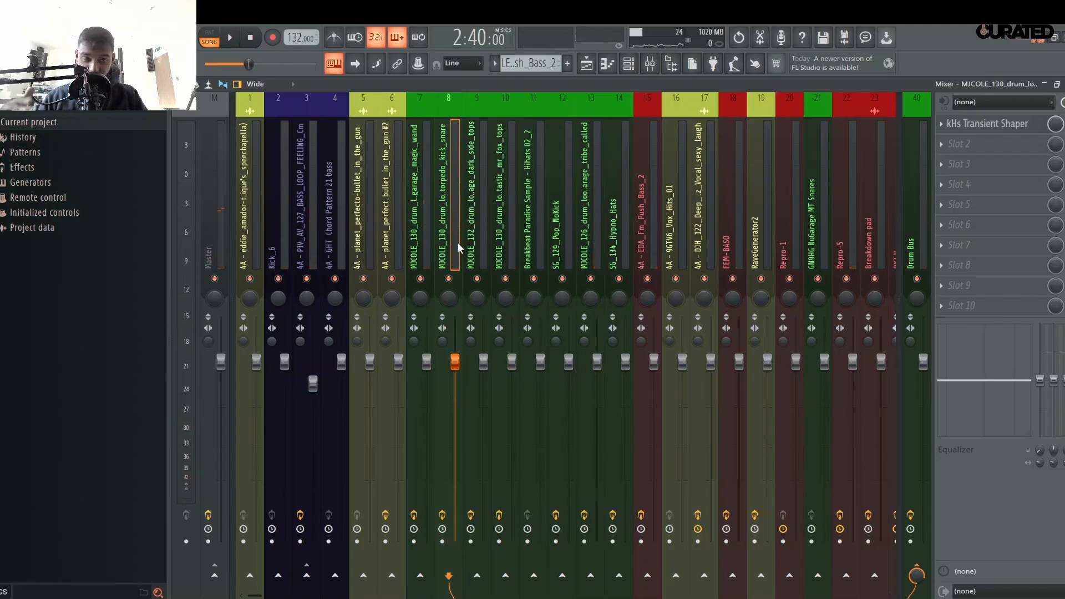
{"action": "left_click", "coordinate": [957, 165]}
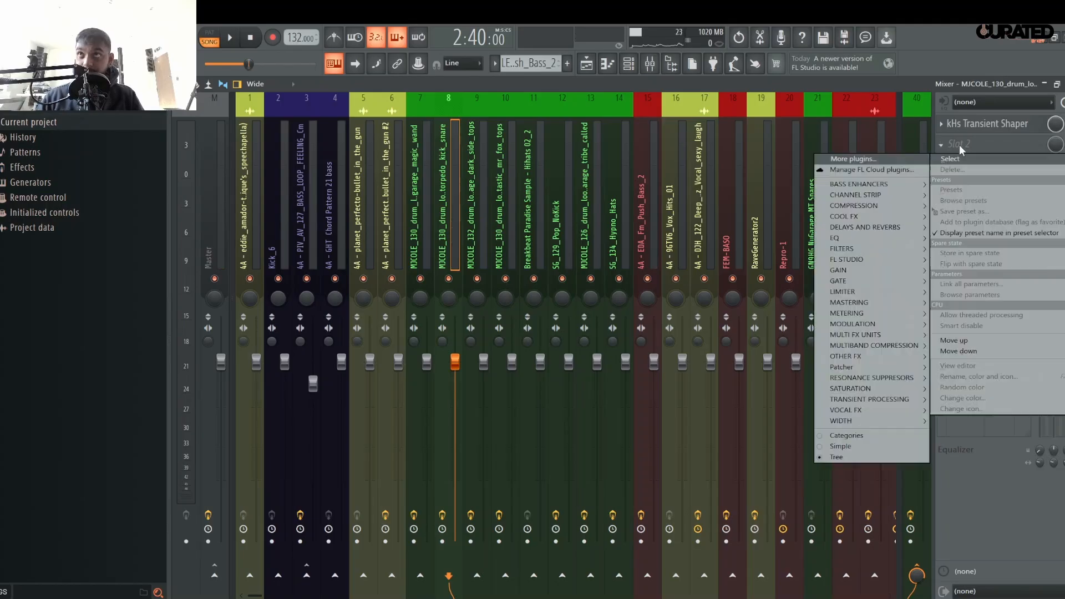
{"action": "left_click", "coordinate": [926, 326]}
{"action": "left_click", "coordinate": [967, 291]}
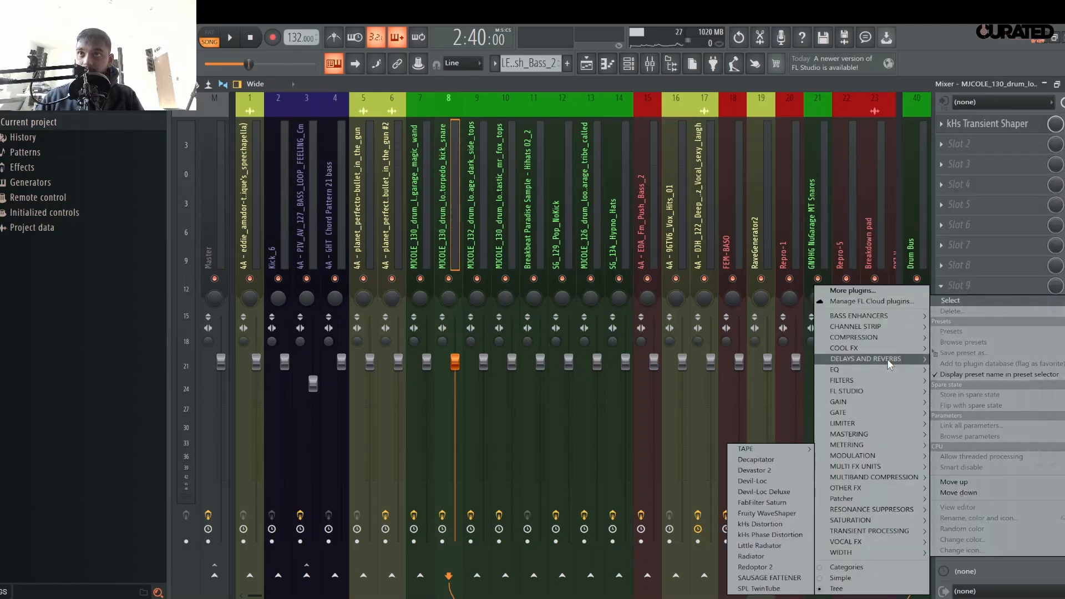
{"action": "mouse_move", "coordinate": [887, 359]}
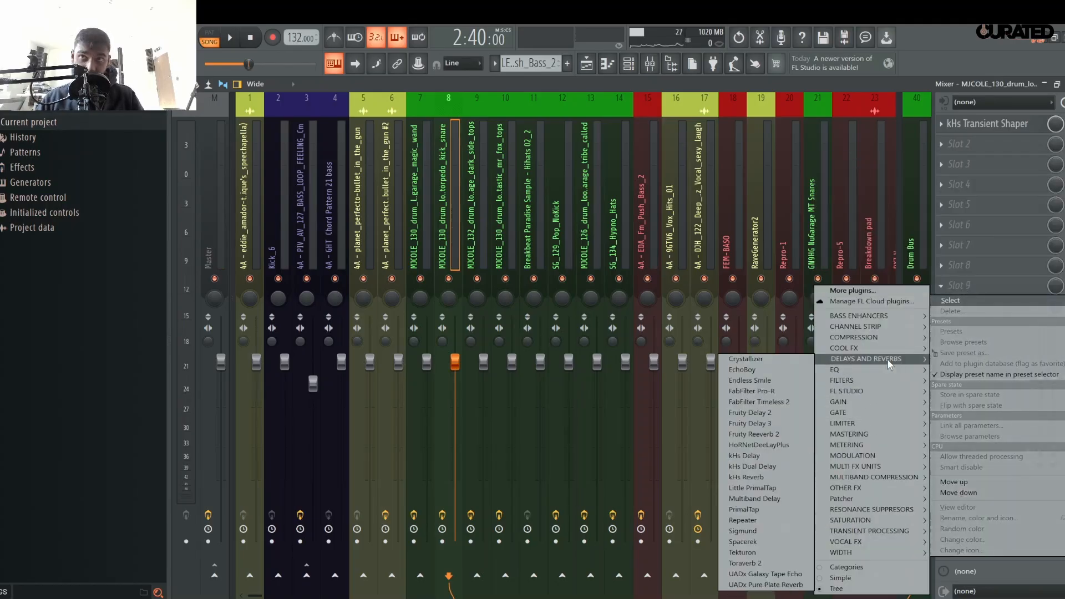
{"action": "left_click", "coordinate": [761, 444]}
{"action": "left_click", "coordinate": [942, 287]}
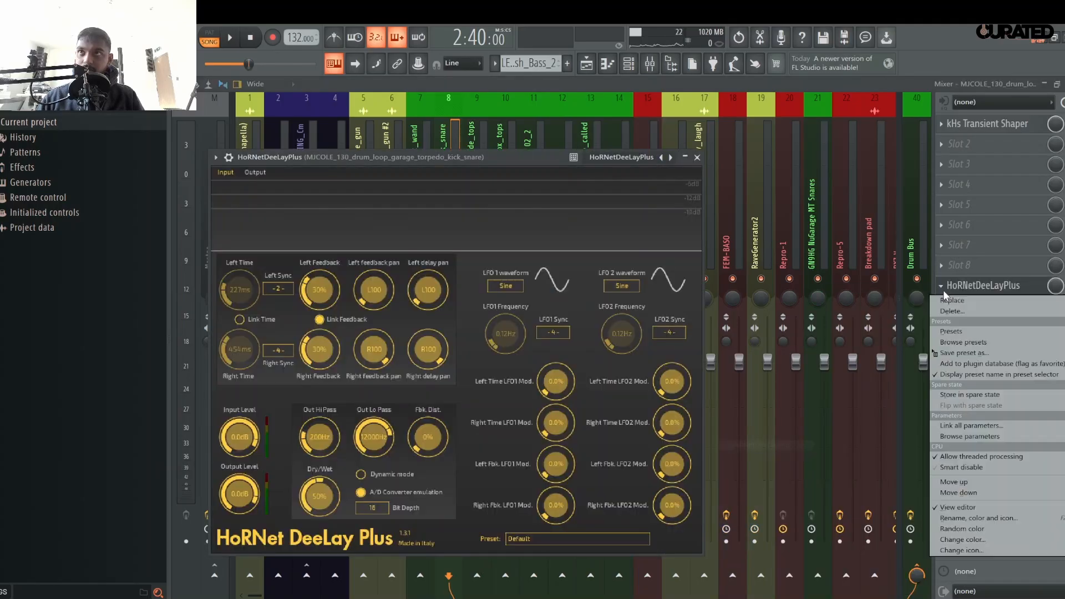
{"action": "left_click", "coordinate": [944, 313]}
{"action": "left_click", "coordinate": [962, 286]}
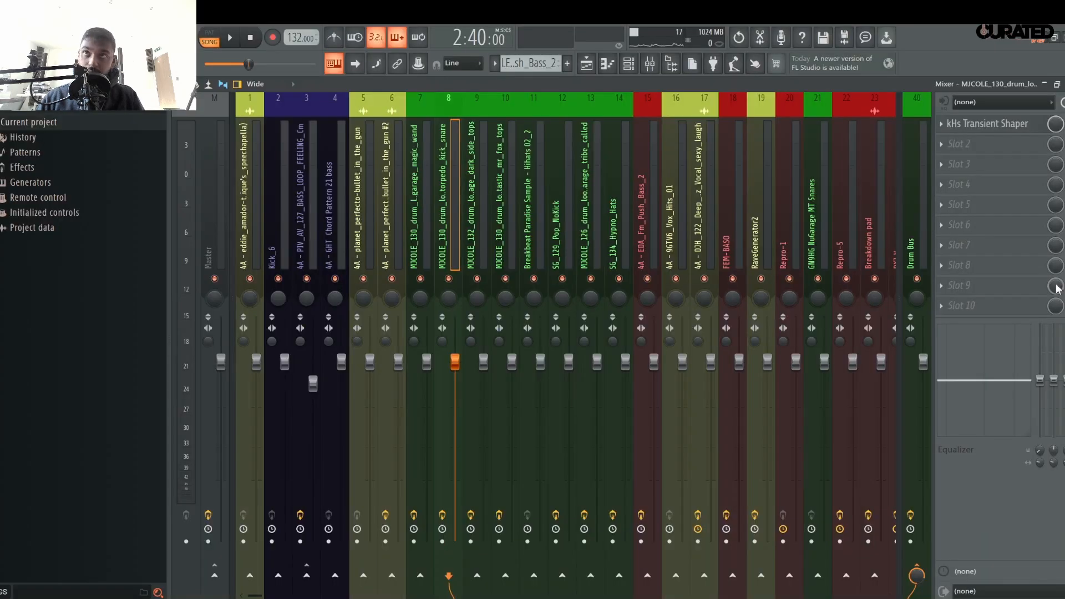
- Add Fruity Reeverb 2 to slot 2 of the torpedo_kick_snare mixer track and create an automation clip for its wet level
{"action": "left_click", "coordinate": [954, 148]}
{"action": "mouse_move", "coordinate": [860, 256]}
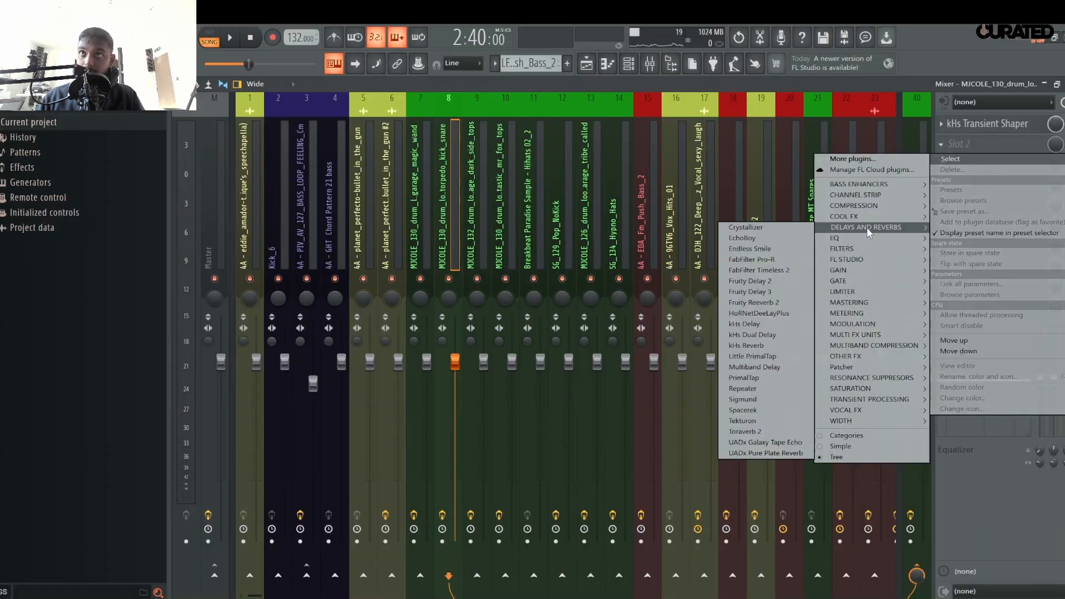
{"action": "left_click", "coordinate": [777, 287]}
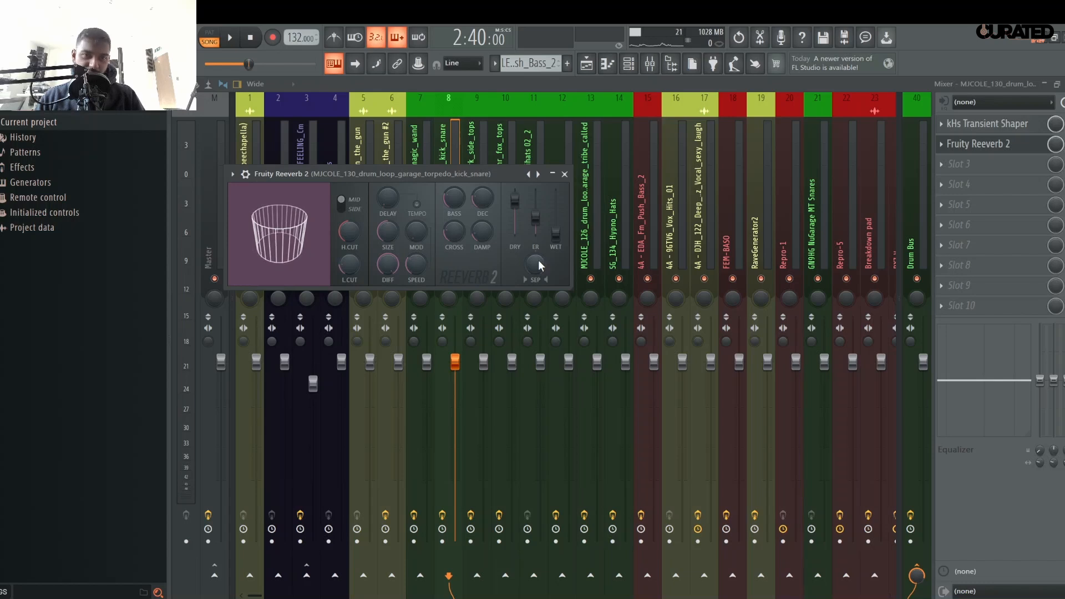
{"action": "right_click", "coordinate": [555, 232]}
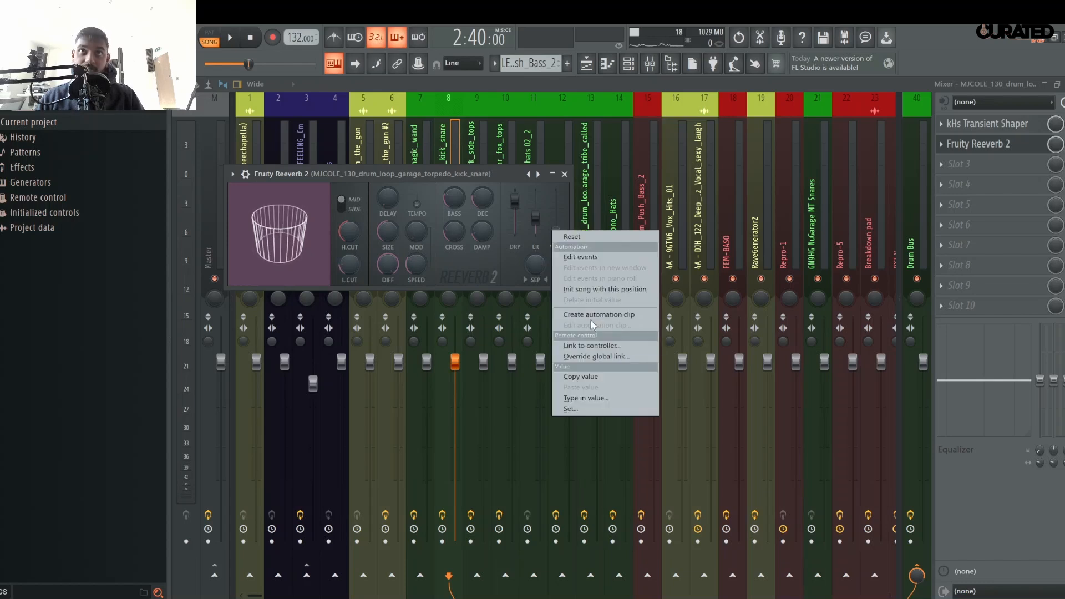
{"action": "left_click", "coordinate": [590, 315]}
- Extend the Reeverb 2 wet level automation clip on Track 23 to span the arrangement from bar 1 to the song's end
{"action": "left_click", "coordinate": [586, 69]}
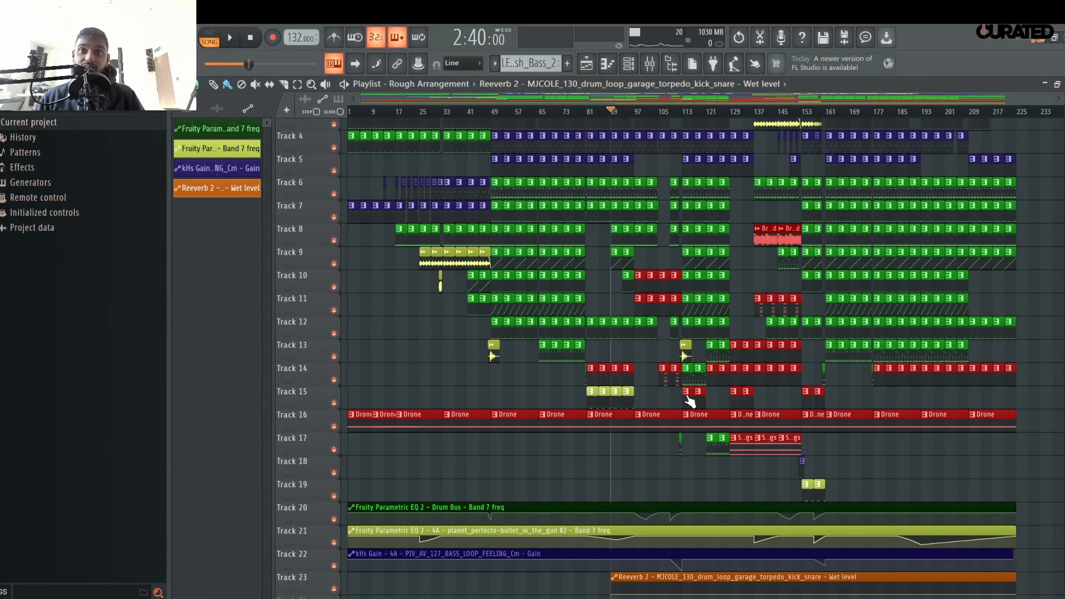
{"action": "scroll", "coordinate": [688, 399], "scroll_direction": "down", "scroll_amount": 3}
{"action": "left_click_drag", "start_coordinate": [716, 441], "coordinate": [395, 431]}
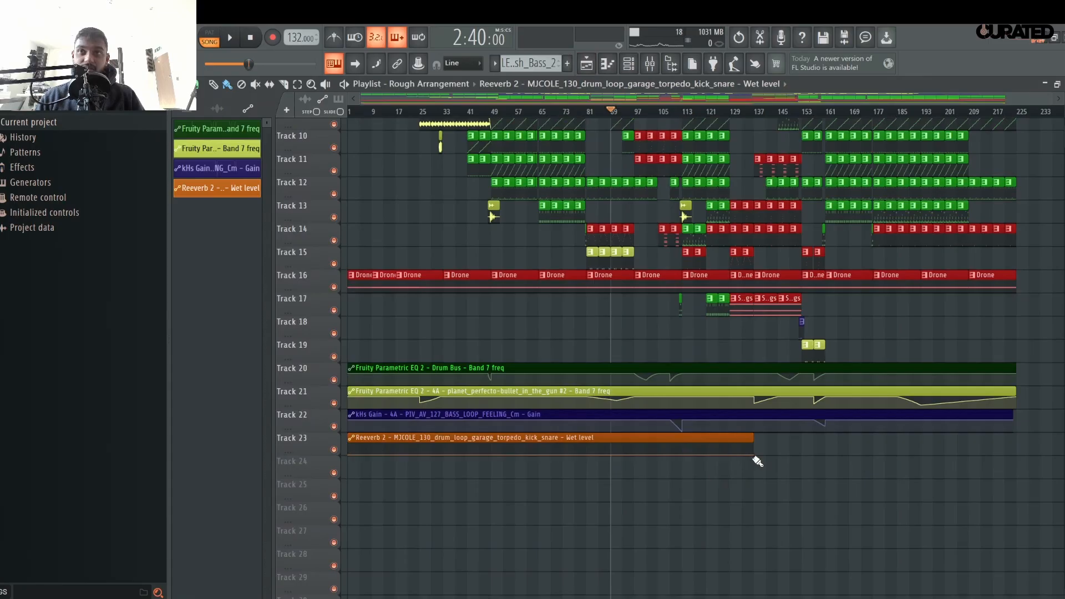
{"action": "left_click_drag", "start_coordinate": [758, 457], "coordinate": [997, 465]}
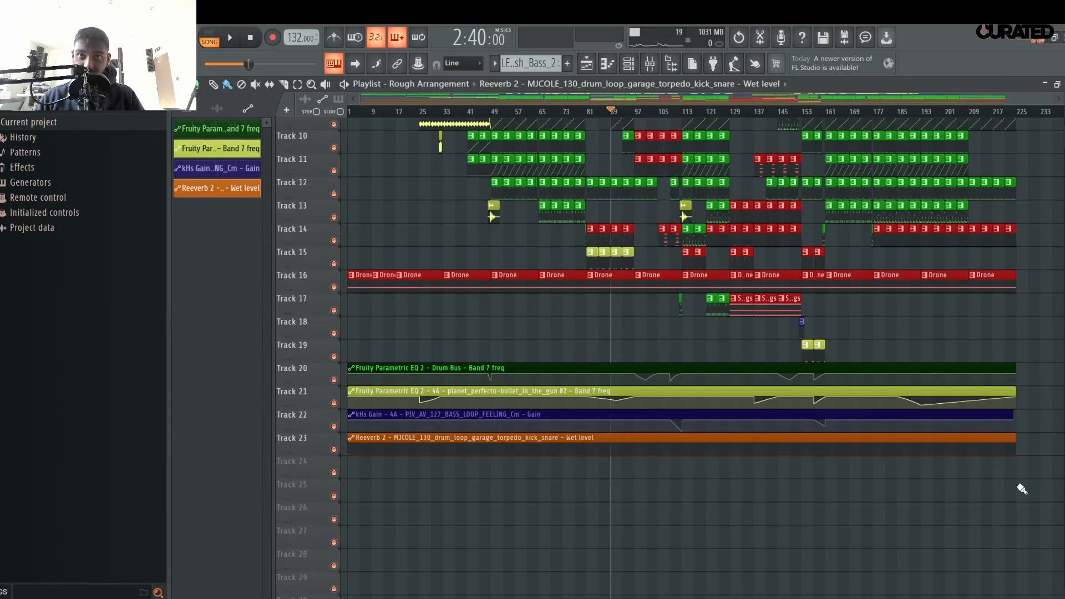
- Recolour the Reeverb 2 wet level automation clip on Track 23 green
{"action": "left_click", "coordinate": [353, 438]}
{"action": "left_click", "coordinate": [375, 478]}
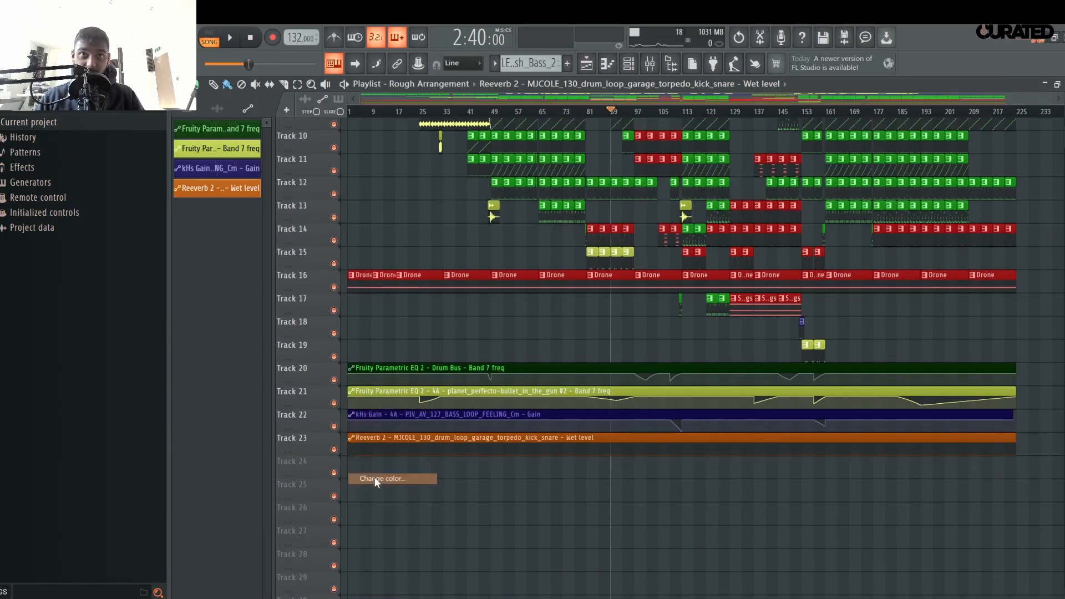
{"action": "left_click", "coordinate": [420, 475]}
{"action": "key", "text": "Return"}
- Play from about bar 45 to review the drum loops leading into the section change at bar 49
{"action": "scroll", "coordinate": [564, 297], "scroll_direction": "up", "scroll_amount": 5}
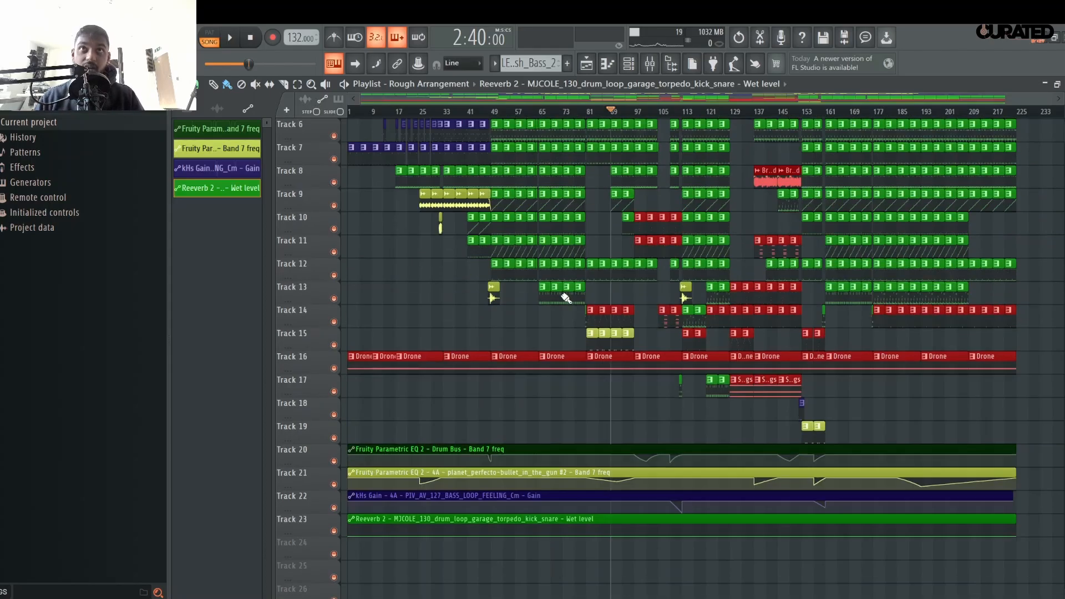
{"action": "key", "text": "space"}
{"action": "left_click", "coordinate": [487, 111]}
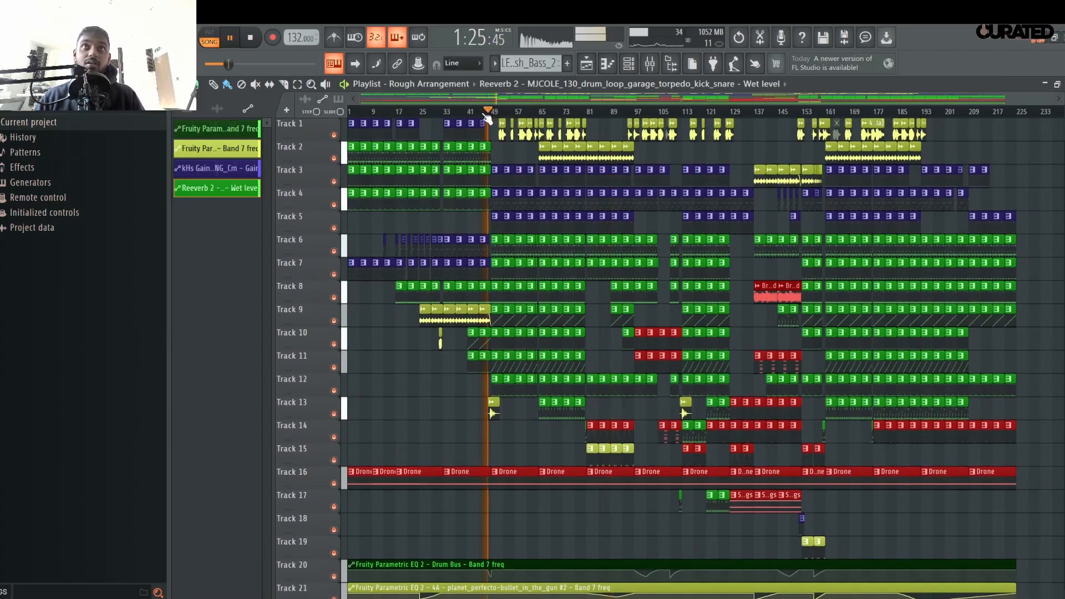
{"action": "left_click", "coordinate": [479, 112]}
{"action": "scroll", "coordinate": [479, 115], "scroll_direction": "up", "scroll_amount": 3}
{"action": "scroll", "coordinate": [484, 129], "scroll_direction": "up", "scroll_amount": 8}
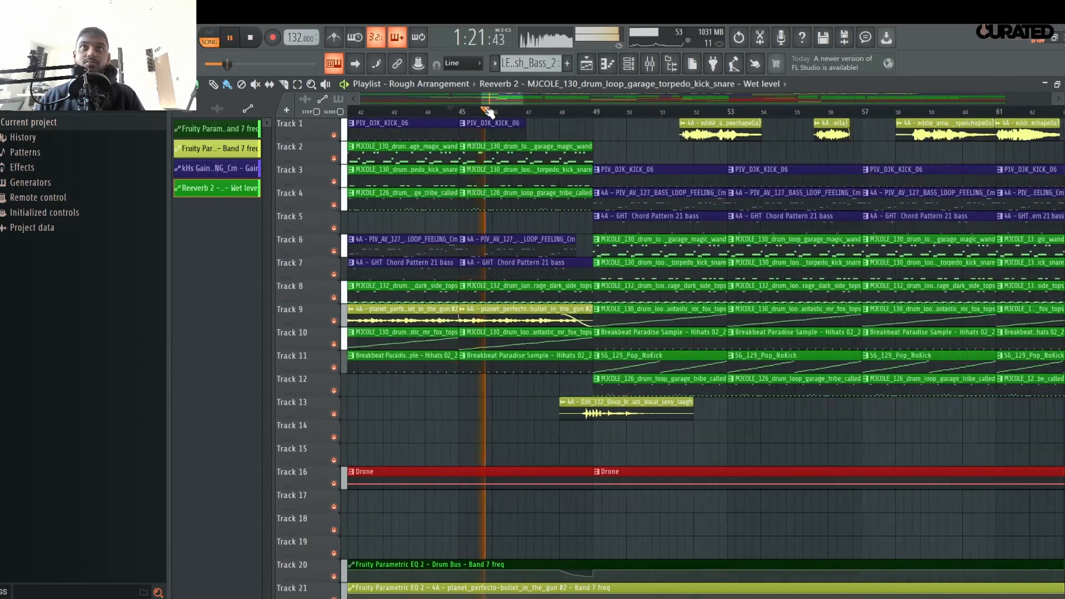
{"action": "key", "text": "space"}
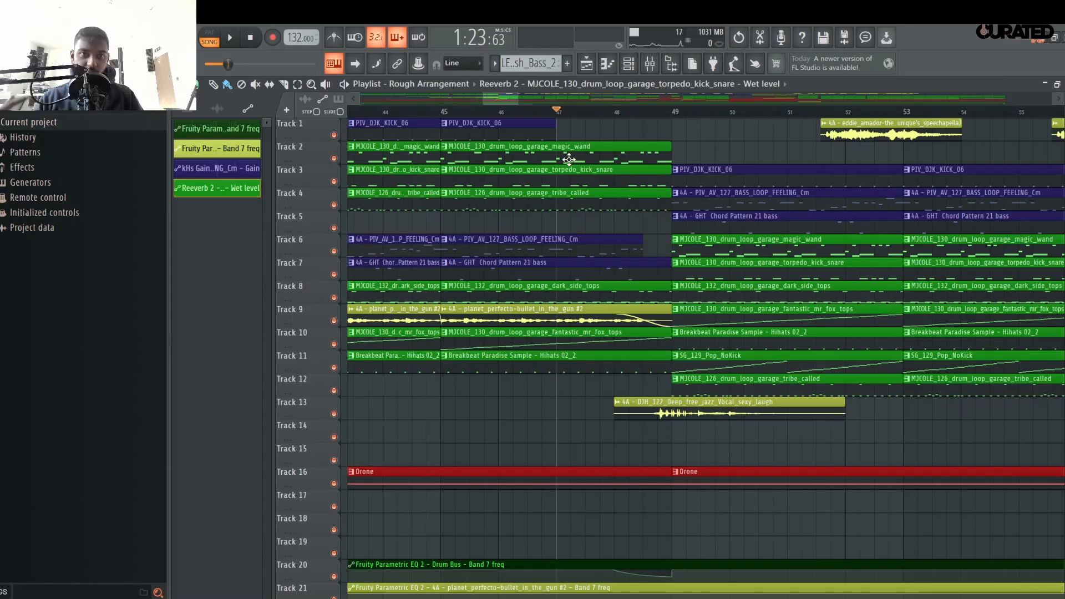
- Shape the Track 23 reverb wet level to rise from bar 47 to bar 49 and drop straight back at bar 49
{"action": "scroll", "coordinate": [665, 523], "scroll_direction": "down", "scroll_amount": 5}
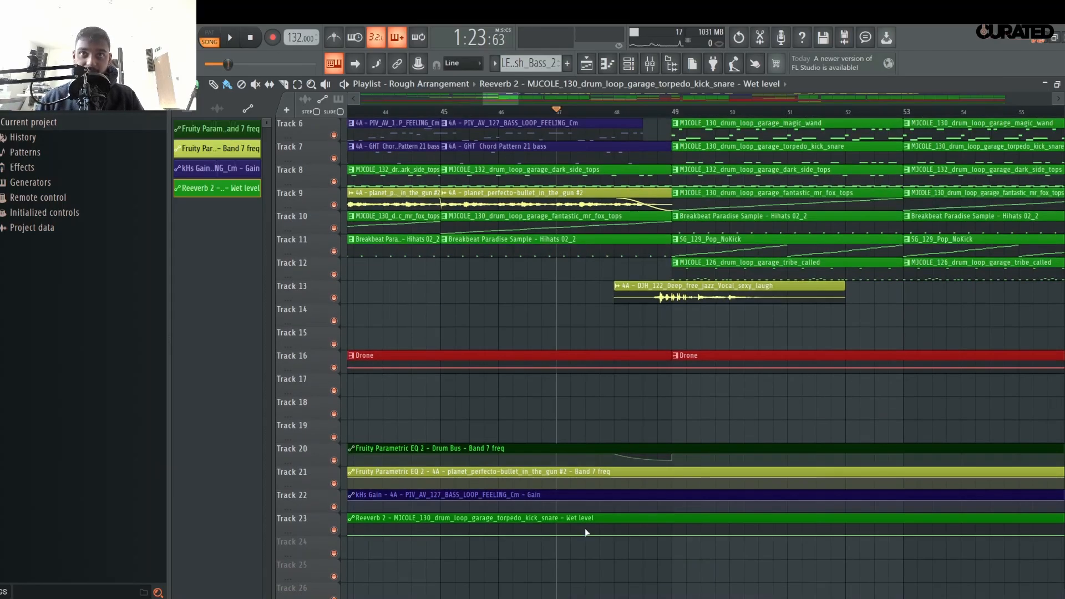
{"action": "left_click", "coordinate": [590, 520]}
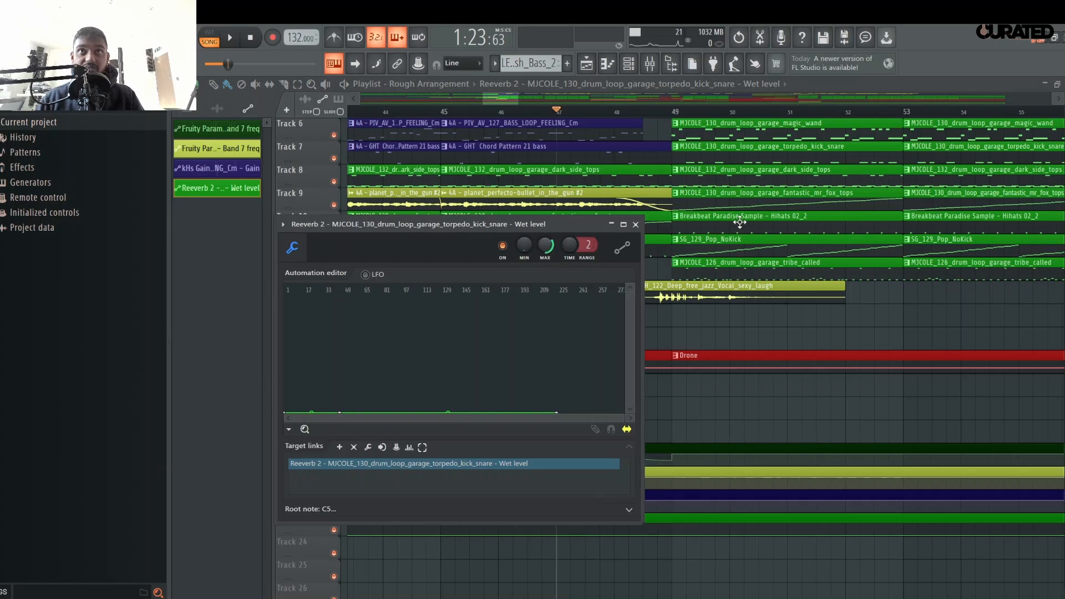
{"action": "left_click", "coordinate": [636, 224]}
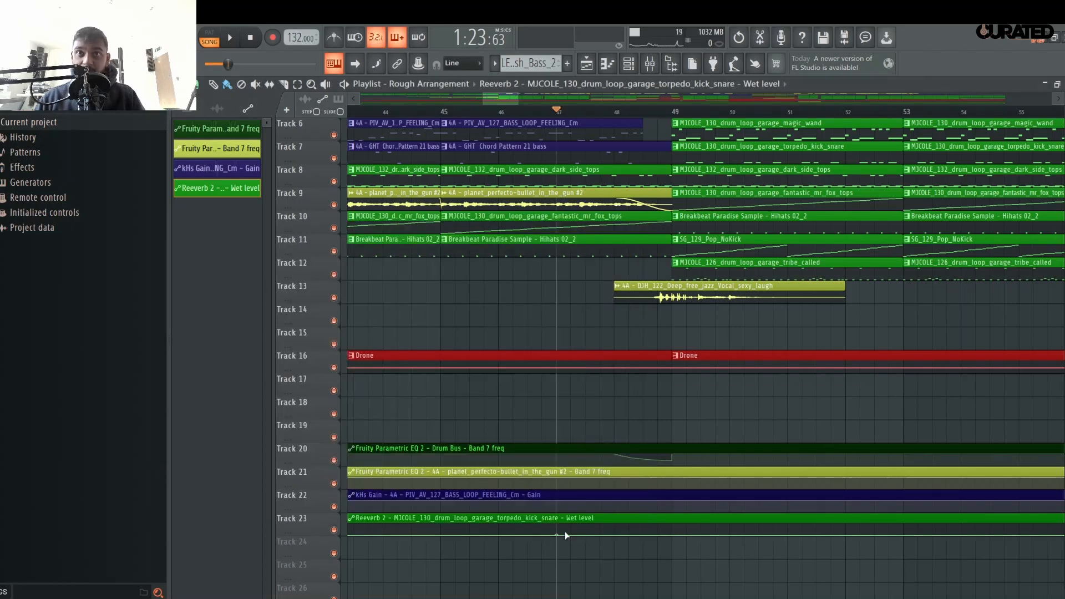
{"action": "key", "text": "space"}
{"action": "right_click", "coordinate": [672, 529]}
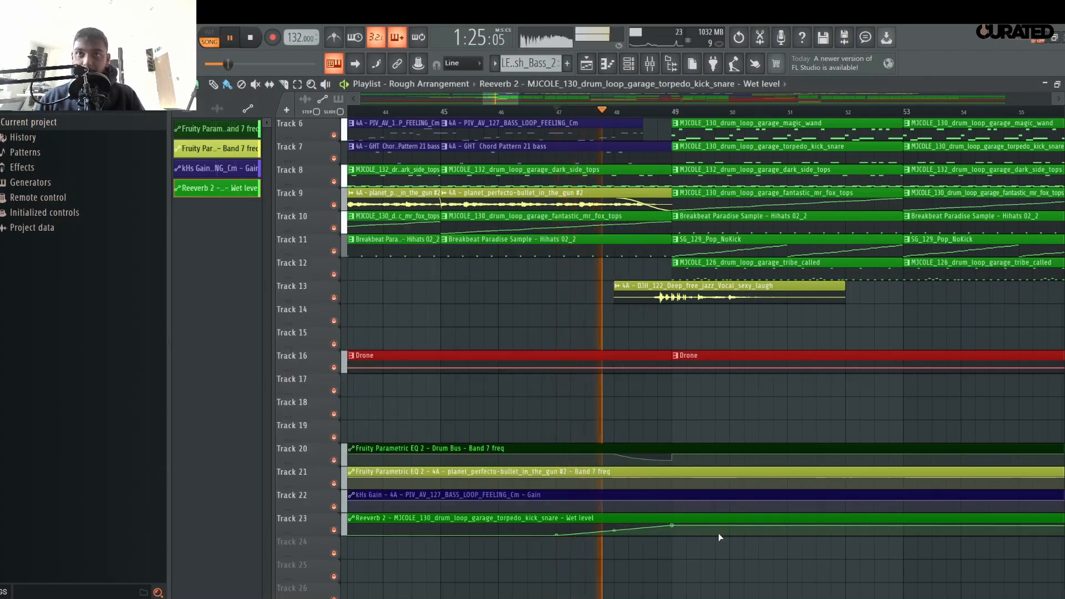
{"action": "right_click", "coordinate": [674, 534]}
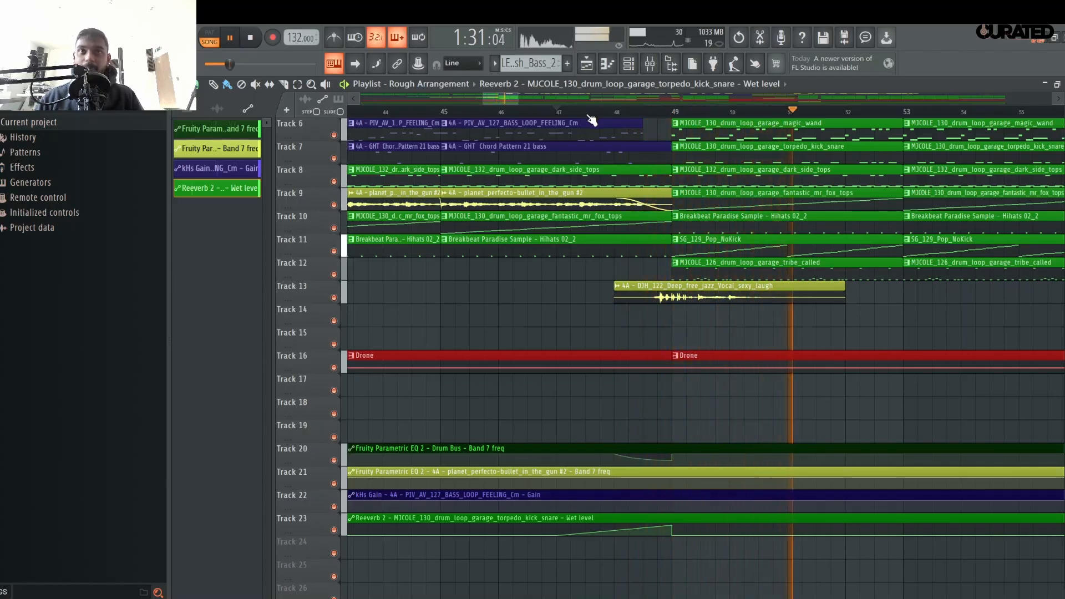
- Start the reverb wet level ramp at bar 45 and curve its rise into bar 49 while auditioning the transition
{"action": "key", "text": "space"}
{"action": "key", "text": "space"}
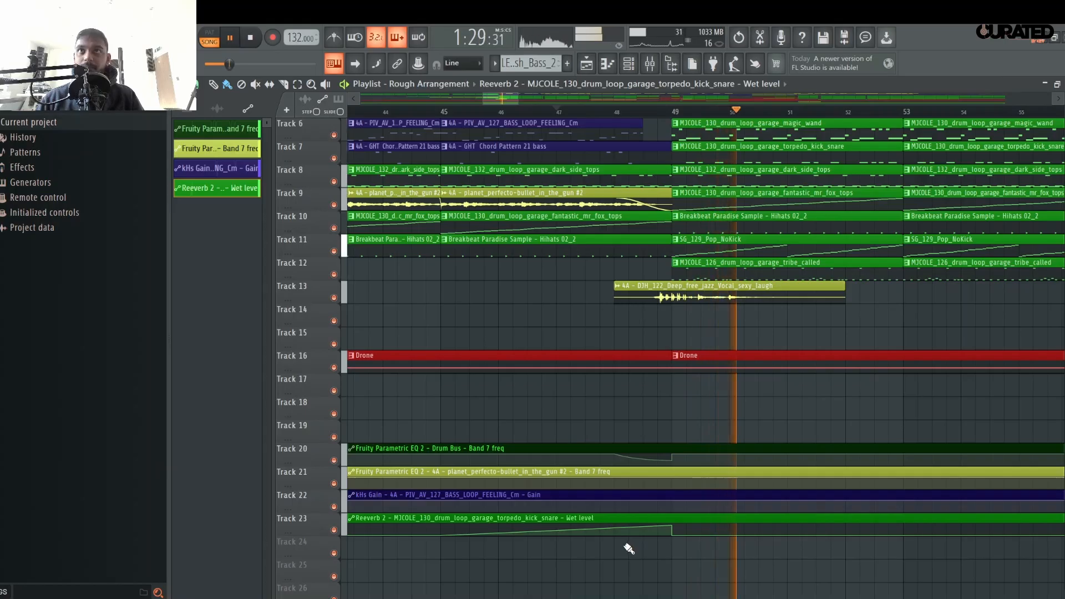
{"action": "left_click", "coordinate": [473, 111]}
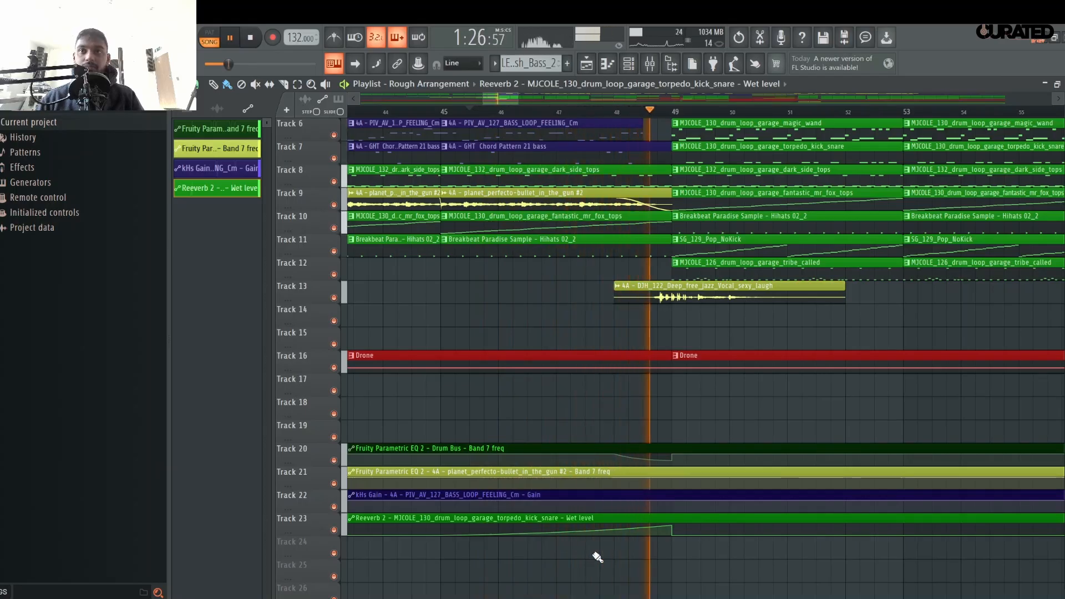
{"action": "key", "text": "space"}
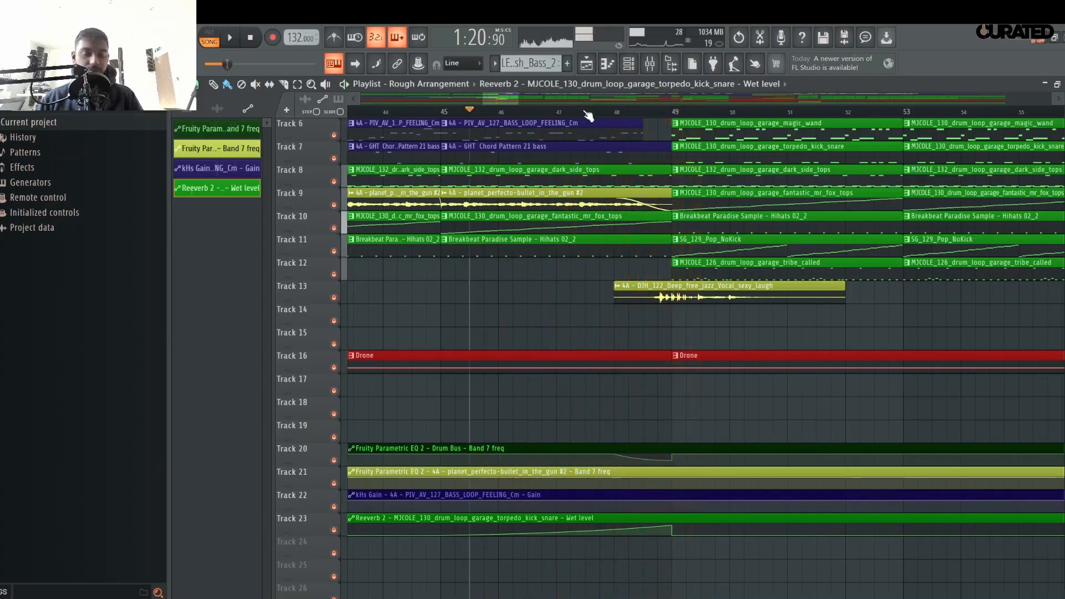
- Add a second reverb wet level swell on Track 23, rising from bar 63 to about bar 64.5 and falling back by bar 65
{"action": "scroll", "coordinate": [588, 115], "scroll_direction": "down", "scroll_amount": 6}
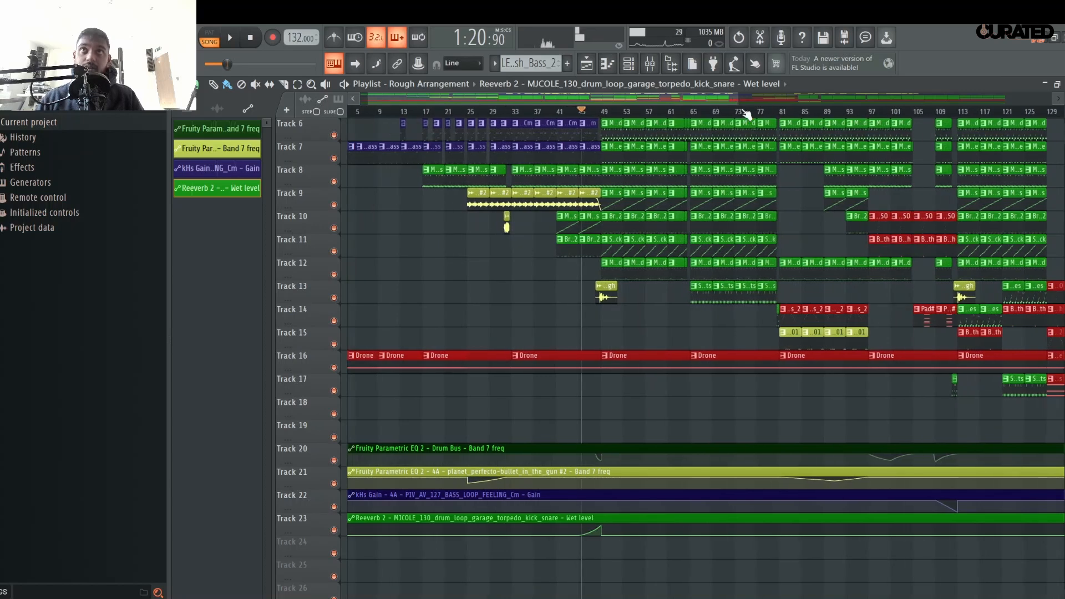
{"action": "left_click", "coordinate": [592, 114]}
{"action": "scroll", "coordinate": [593, 114], "scroll_direction": "up", "scroll_amount": 6}
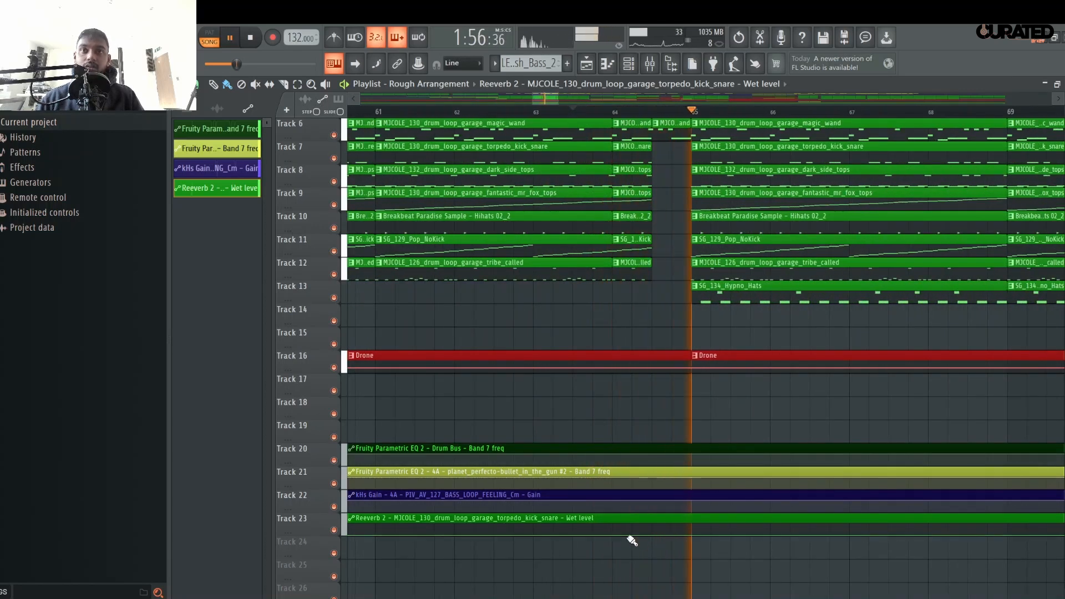
{"action": "right_click", "coordinate": [538, 535]}
{"action": "key", "text": "space"}
{"action": "key", "text": "space"}
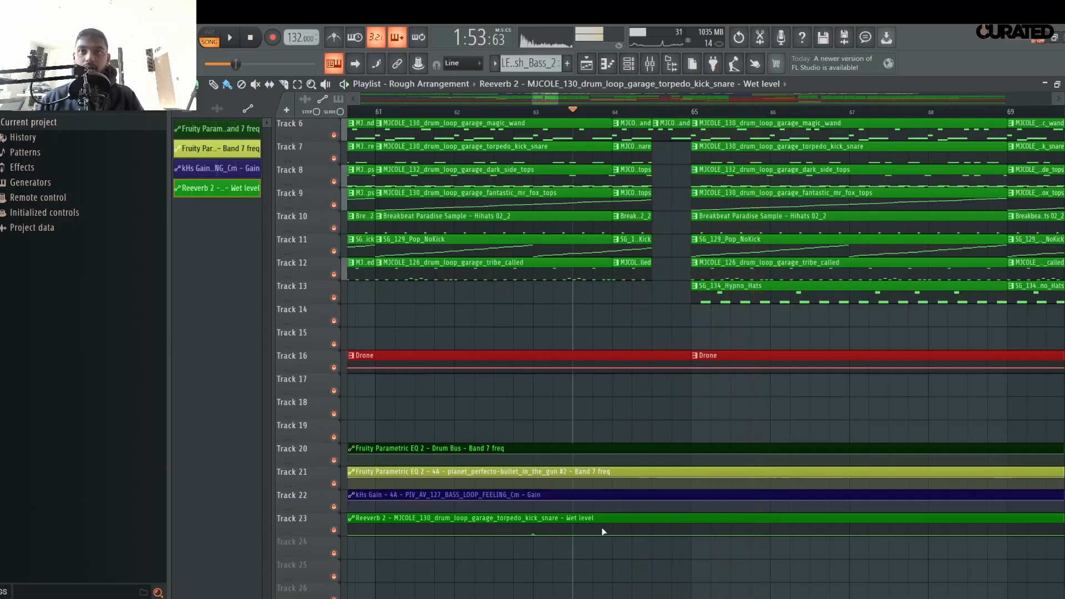
{"action": "right_click", "coordinate": [649, 531]}
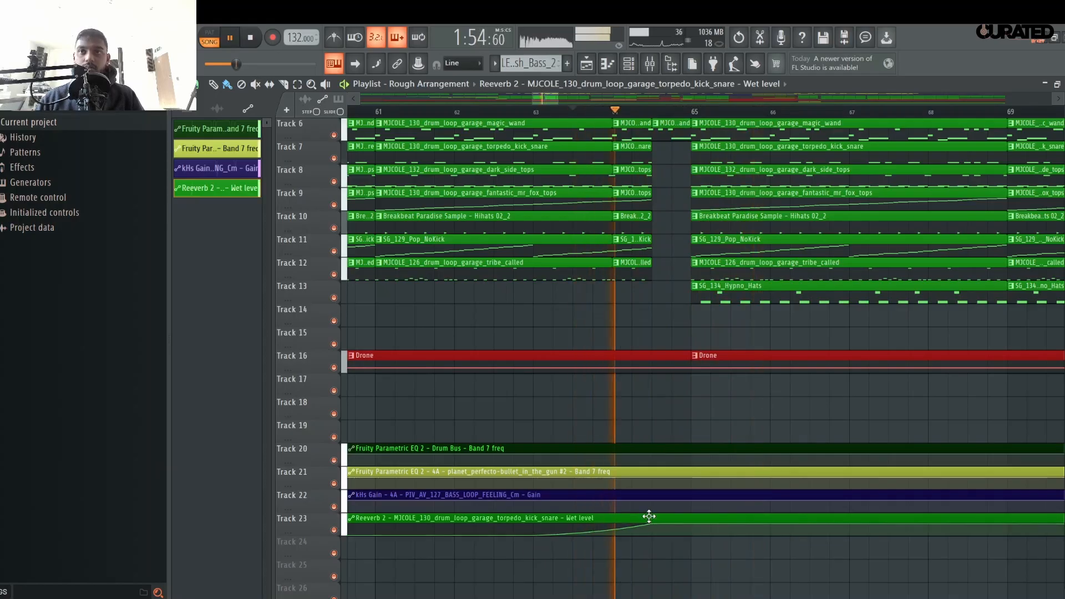
{"action": "right_click", "coordinate": [698, 533]}
- Audition the reverb swell before bar 65 and lower its peak near bar 64.5
{"action": "key", "text": "space"}
{"action": "key", "text": "space"}
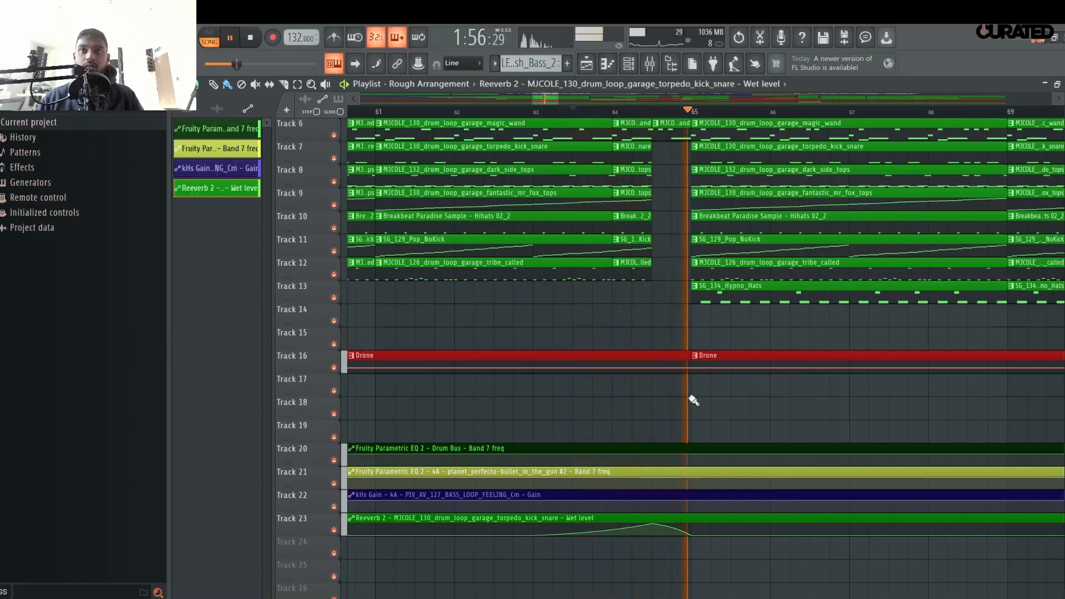
{"action": "key", "text": "space"}
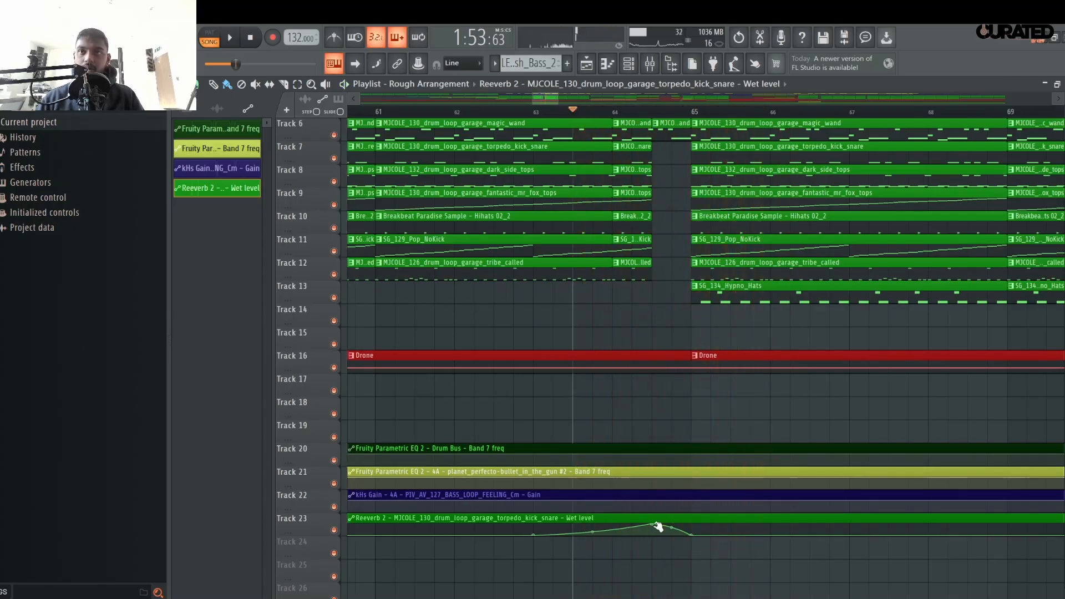
{"action": "key", "text": "space"}
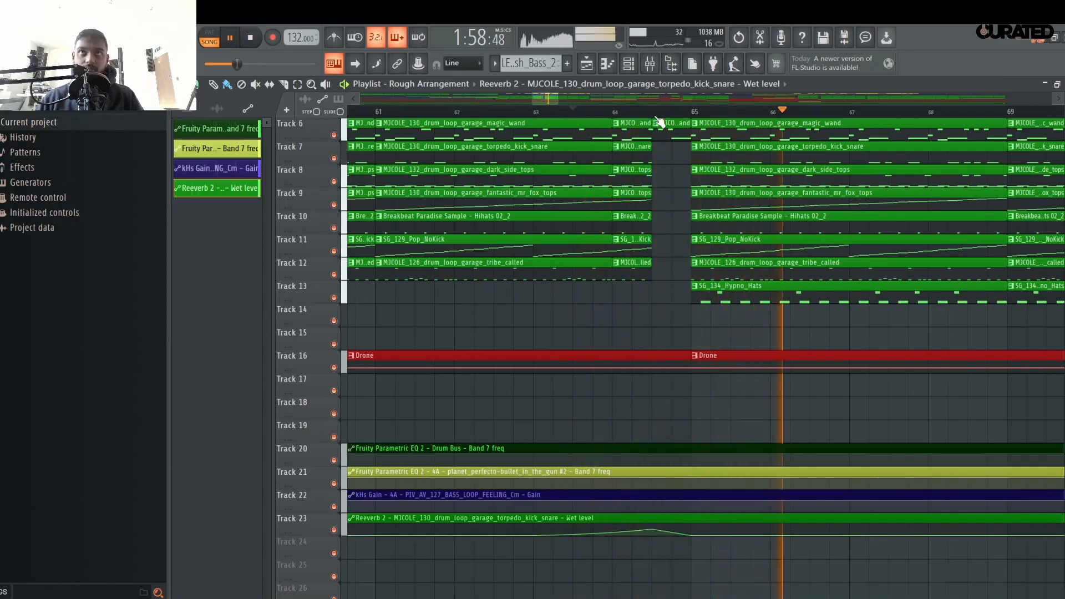
- Play the transition from about bar 80 into the section starting at bar 81
{"action": "scroll", "coordinate": [660, 117], "scroll_direction": "down", "scroll_amount": 5}
{"action": "scroll", "coordinate": [657, 118], "scroll_direction": "down", "scroll_amount": 6}
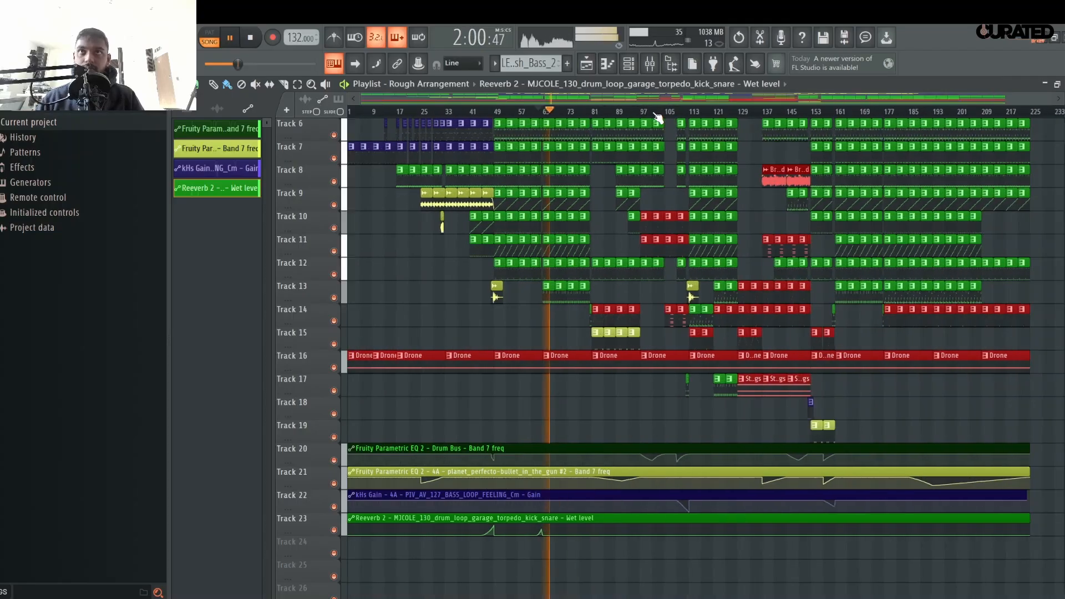
{"action": "key", "text": "space"}
{"action": "scroll", "coordinate": [609, 120], "scroll_direction": "up", "scroll_amount": 5}
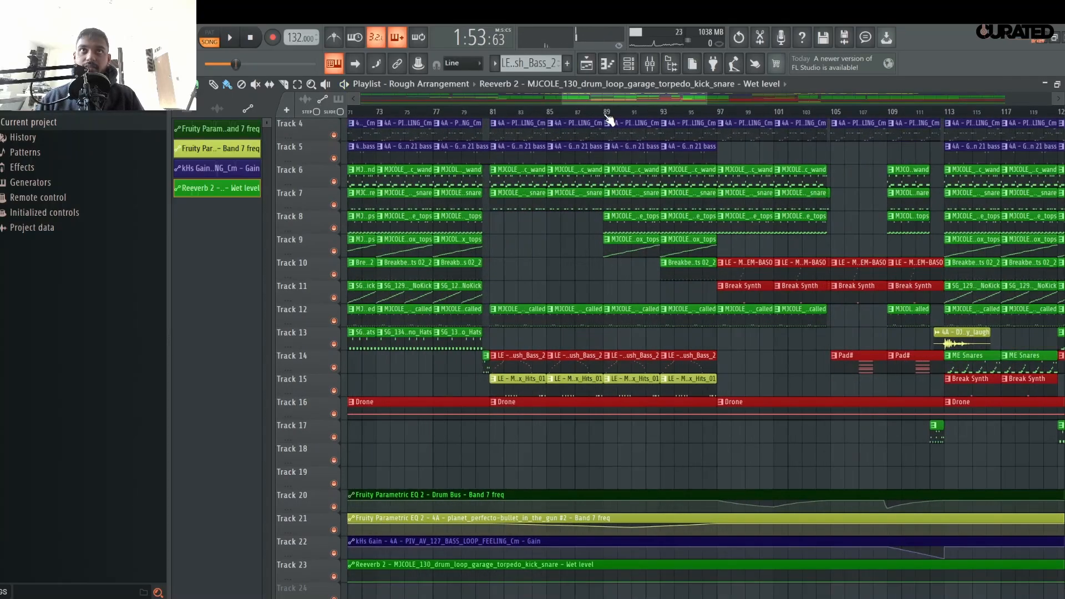
{"action": "left_click", "coordinate": [479, 112]}
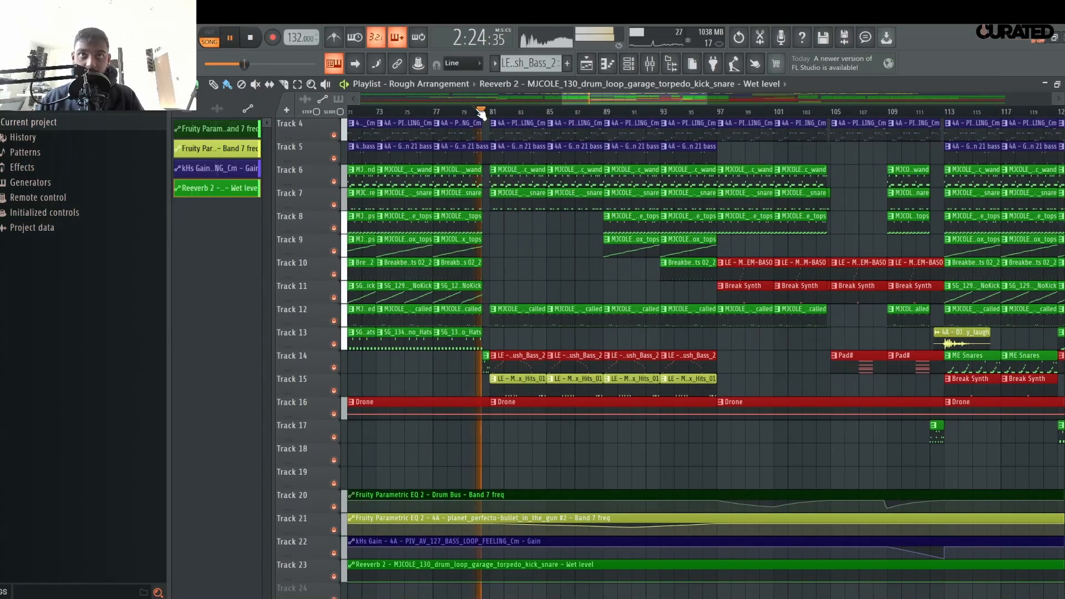
{"action": "scroll", "coordinate": [594, 276], "scroll_direction": "up", "scroll_amount": 3}
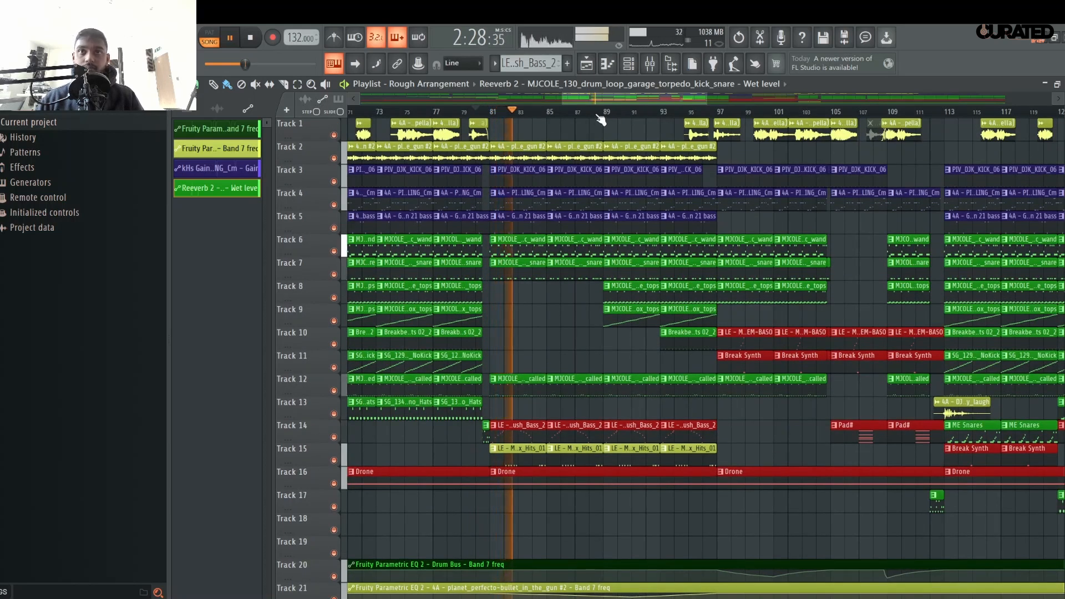
- Add a reverb wet level swell on Track 23, rising from bar 101 to a peak at bar 105 and falling back by bar 109
{"action": "left_click", "coordinate": [630, 113]}
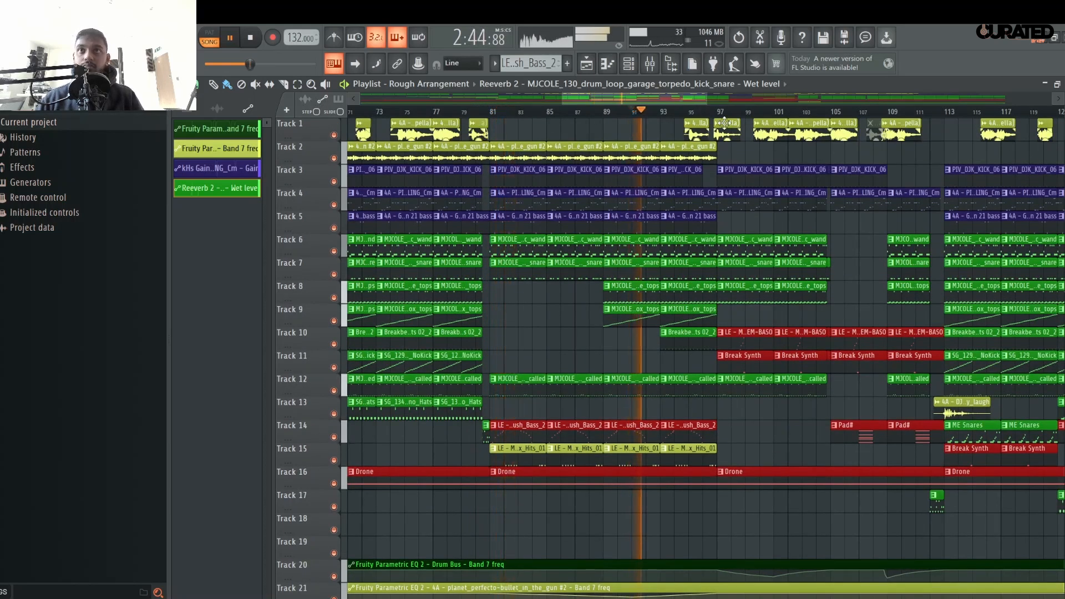
{"action": "scroll", "coordinate": [817, 116], "scroll_direction": "up", "scroll_amount": 4}
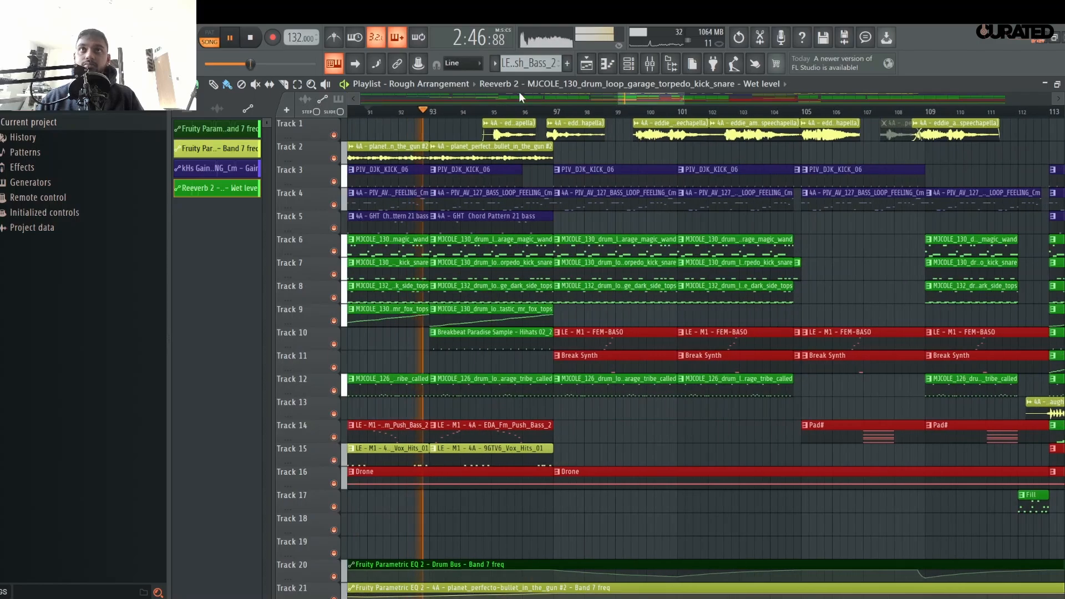
{"action": "left_click", "coordinate": [680, 113]}
{"action": "scroll", "coordinate": [783, 385], "scroll_direction": "down", "scroll_amount": 6}
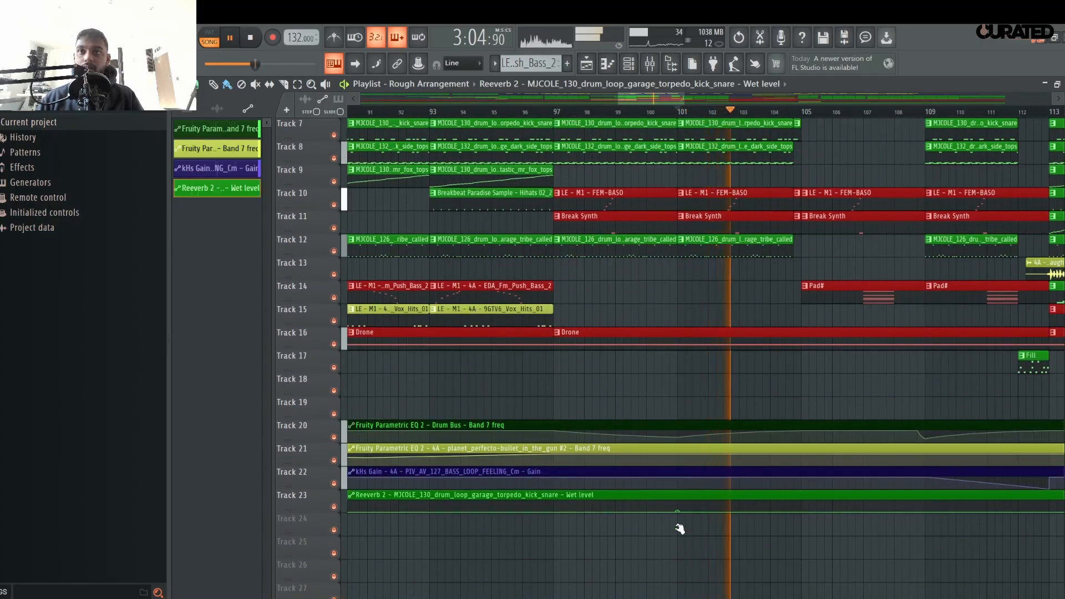
{"action": "right_click", "coordinate": [678, 511]}
{"action": "right_click", "coordinate": [796, 503]}
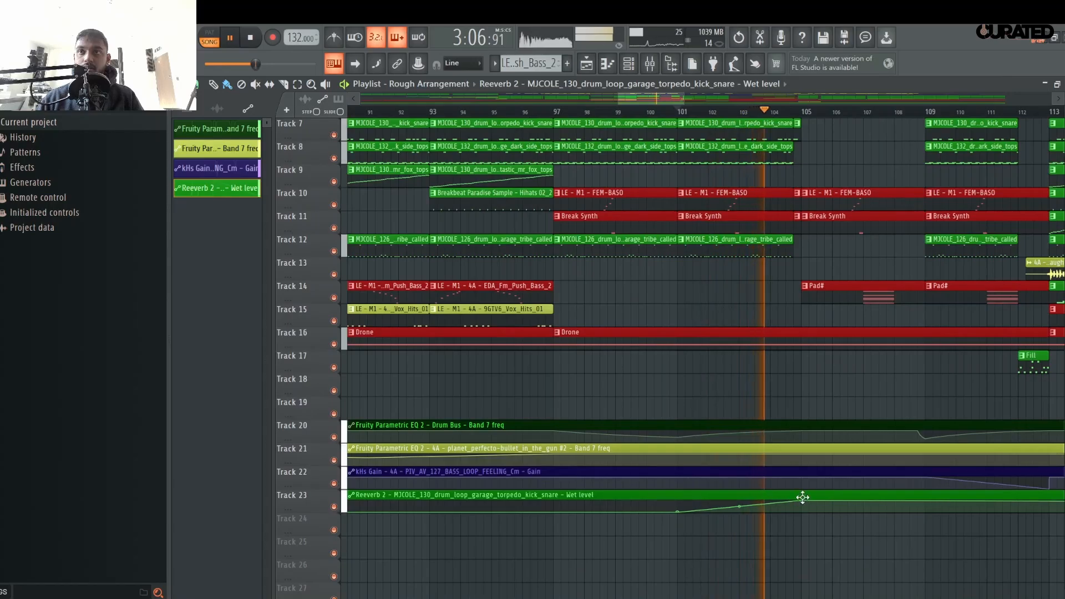
{"action": "right_click", "coordinate": [931, 511]}
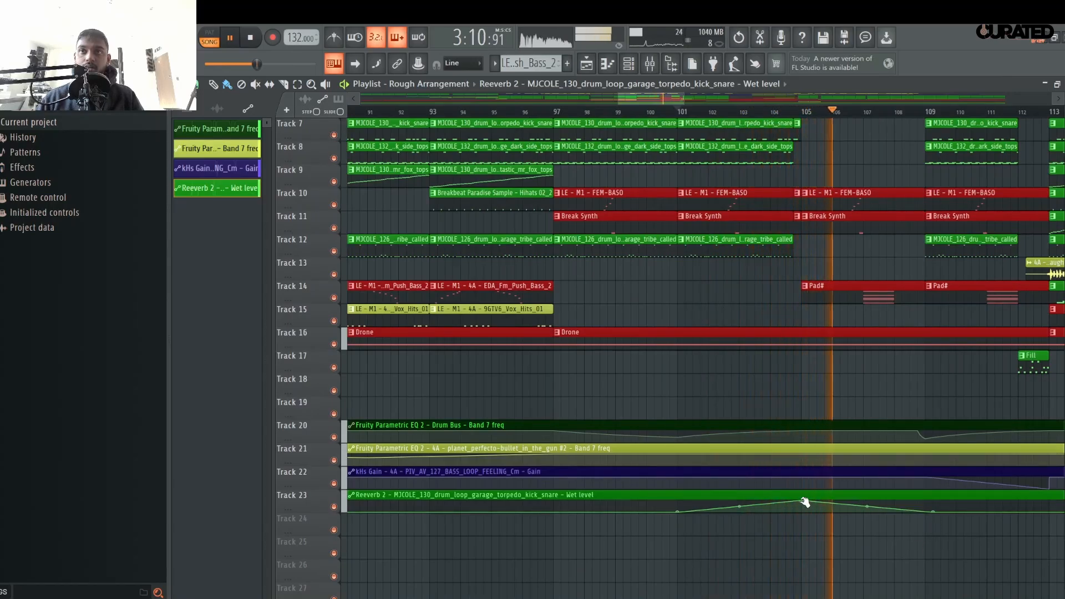
- Audition the reverb swell from bar 101 and follow playback through the transition leading into bar 113
{"action": "key", "text": "space"}
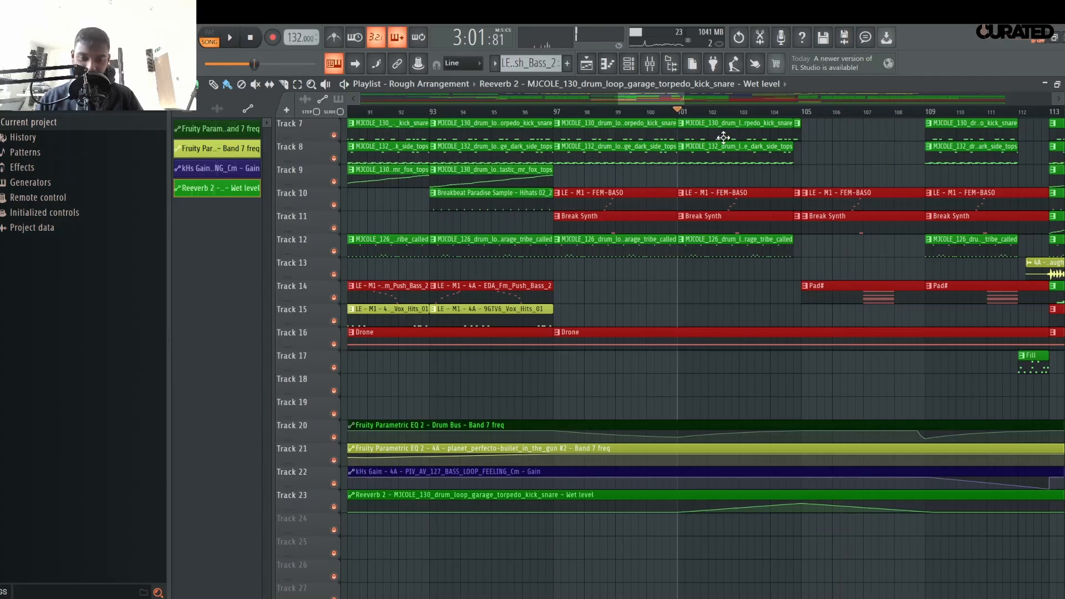
{"action": "key", "text": "space"}
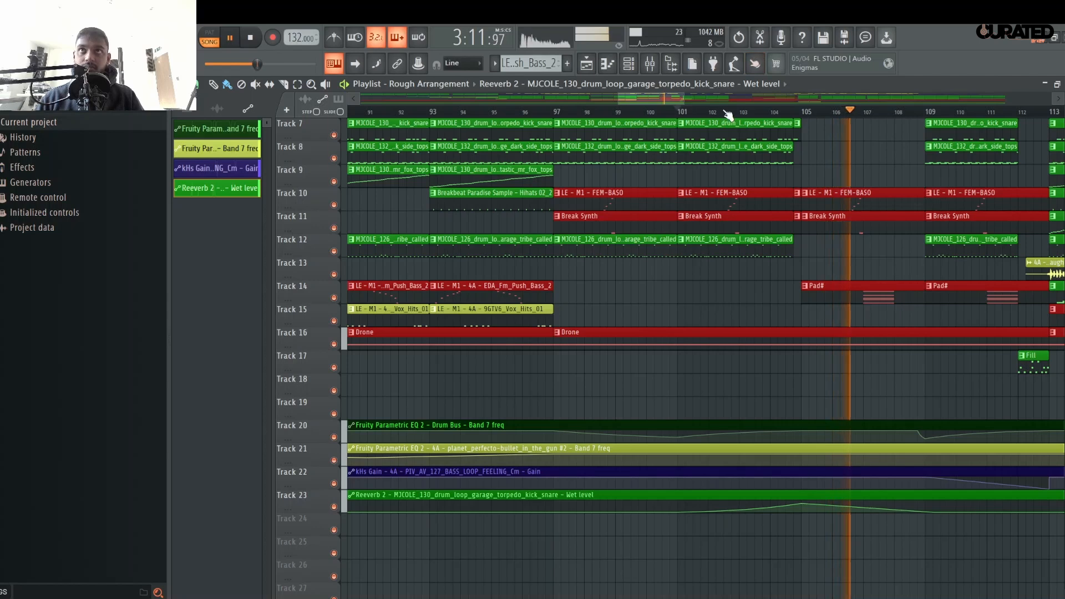
{"action": "scroll", "coordinate": [727, 112], "scroll_direction": "down", "scroll_amount": 10}
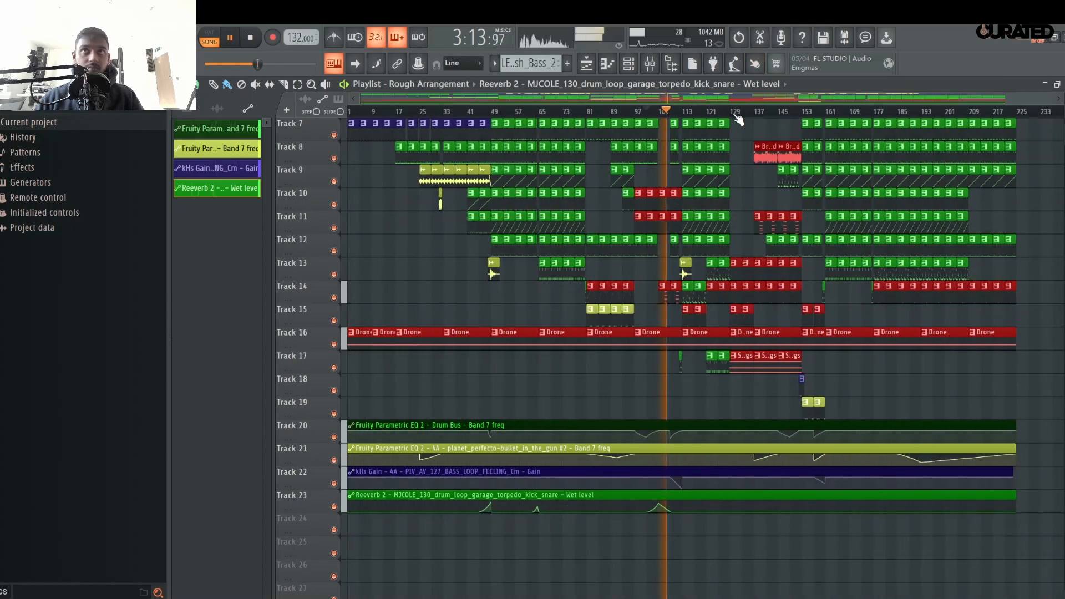
{"action": "scroll", "coordinate": [738, 117], "scroll_direction": "up", "scroll_amount": 8}
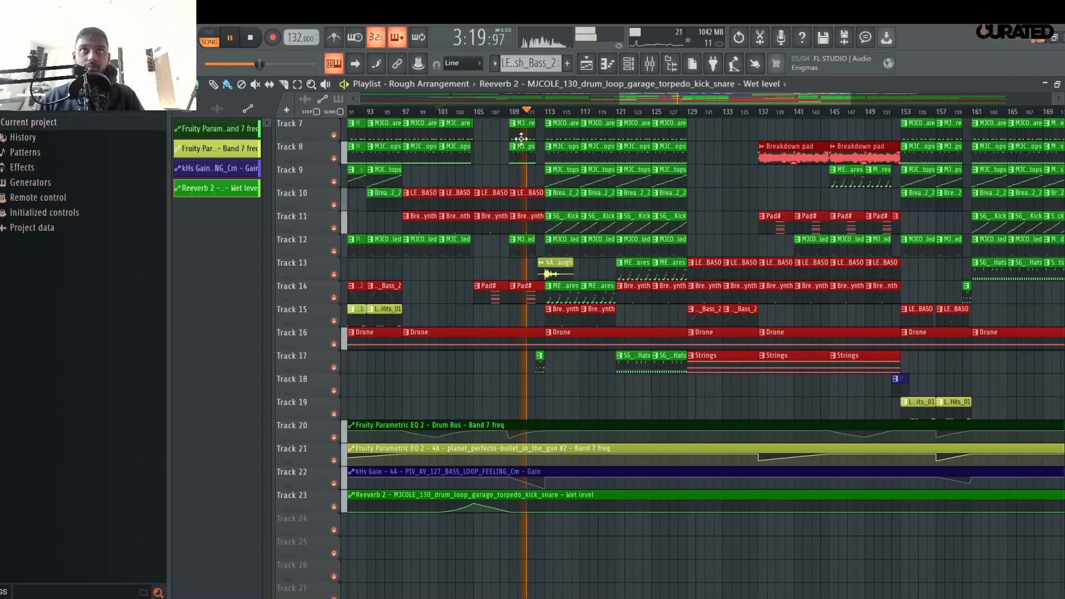
{"action": "scroll", "coordinate": [462, 116], "scroll_direction": "up", "scroll_amount": 6}
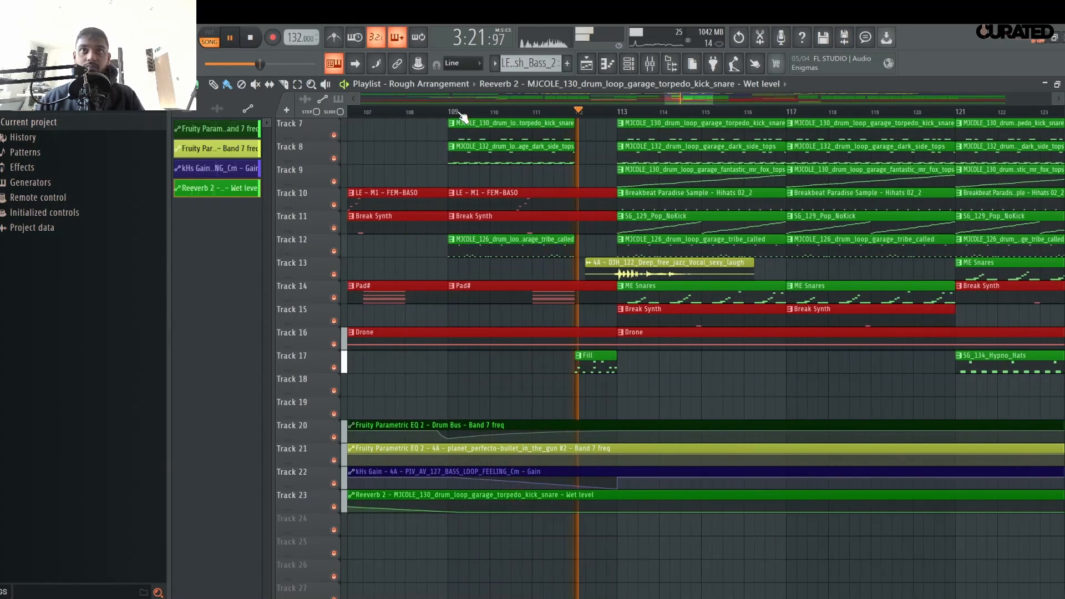
- Add a curved rise to the Reeverb 2 wet level automation from bar 112, dropping sharply back at the bar's last beat
{"action": "scroll", "coordinate": [462, 117], "scroll_direction": "up", "scroll_amount": 2}
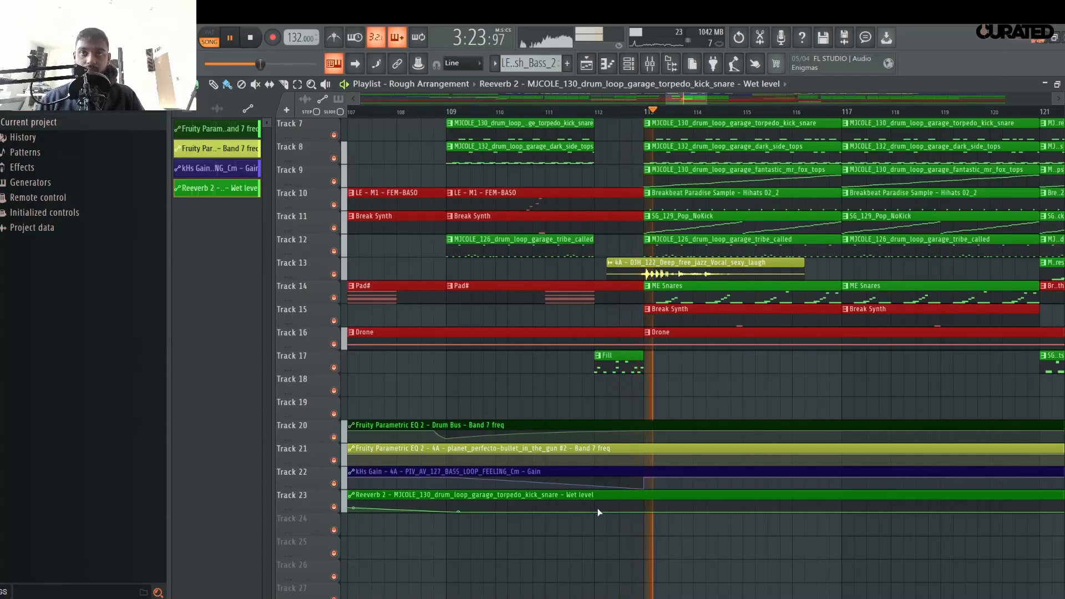
{"action": "key", "text": "space"}
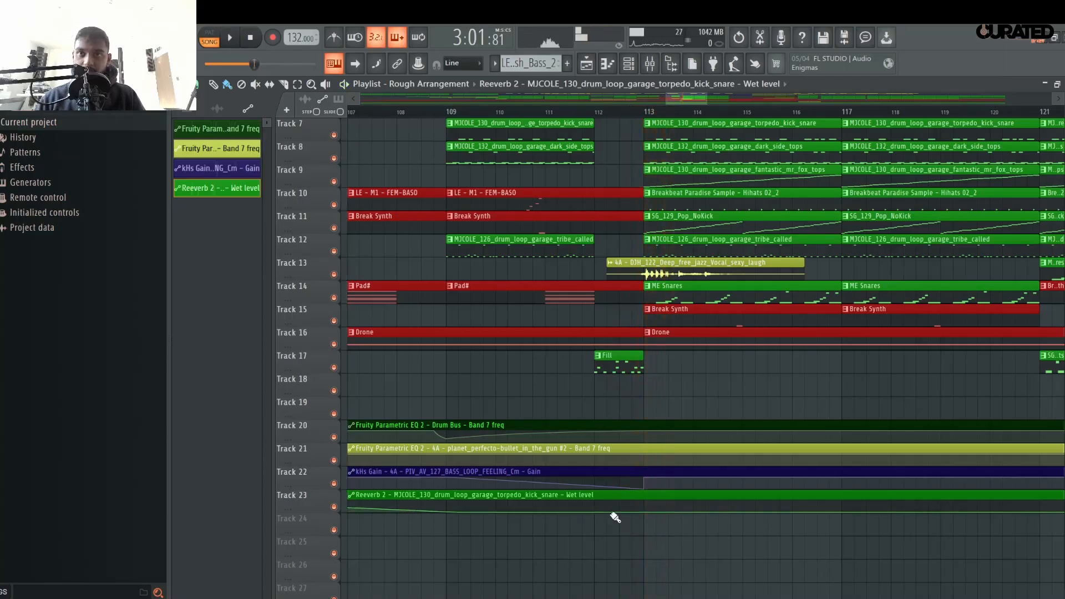
{"action": "mouse_move", "coordinate": [616, 517]}
{"action": "left_mouse_down"}
{"action": "mouse_move", "coordinate": [622, 509]}
{"action": "mouse_move", "coordinate": [631, 528]}
{"action": "left_mouse_up"}
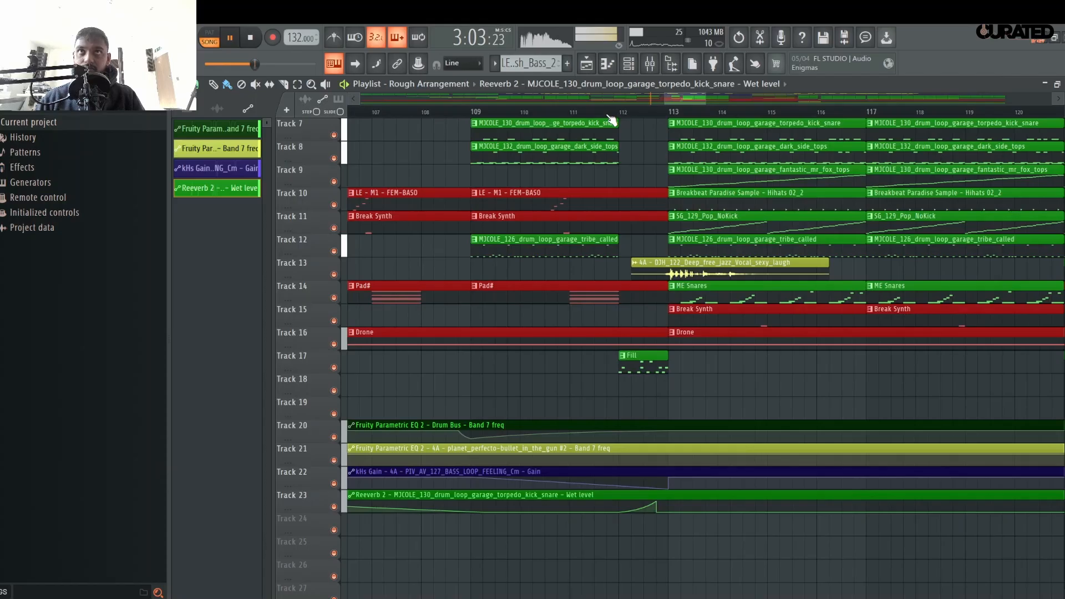
- Play back the transition from bar 112 into bar 113 to audition the reverb rise on the kick-snare loop
{"action": "left_click", "coordinate": [598, 108]}
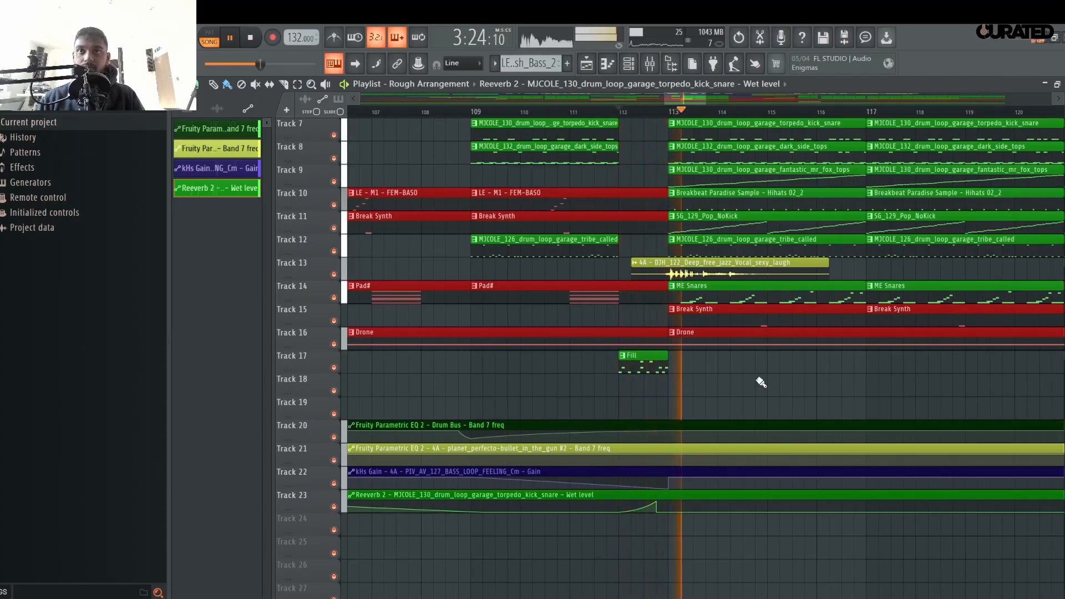
{"action": "key", "text": "space"}
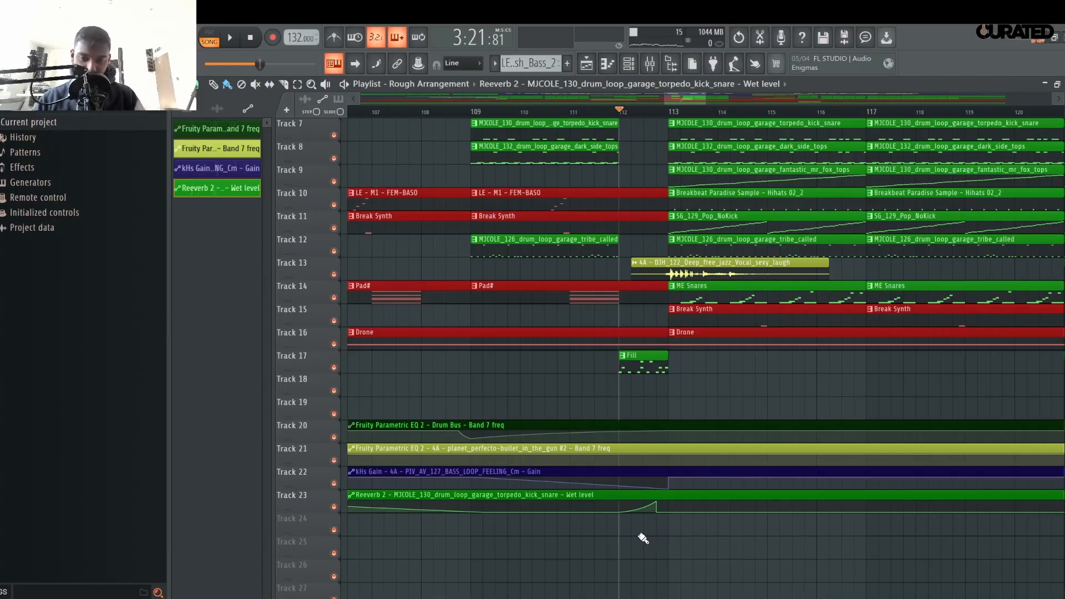
{"action": "key", "text": "space"}
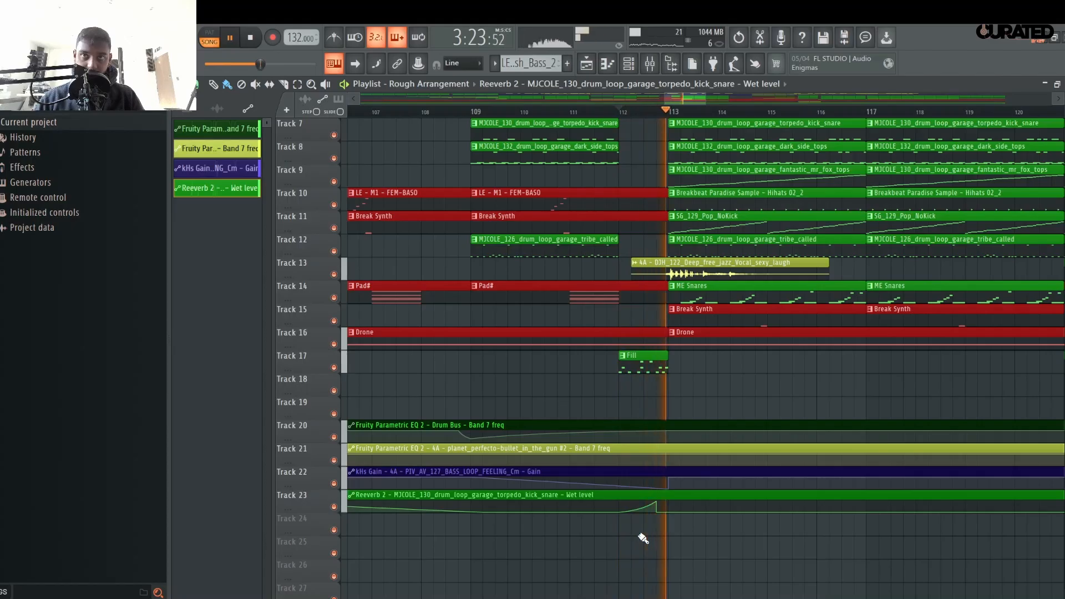
{"action": "scroll", "coordinate": [643, 538], "scroll_direction": "up", "scroll_amount": 5}
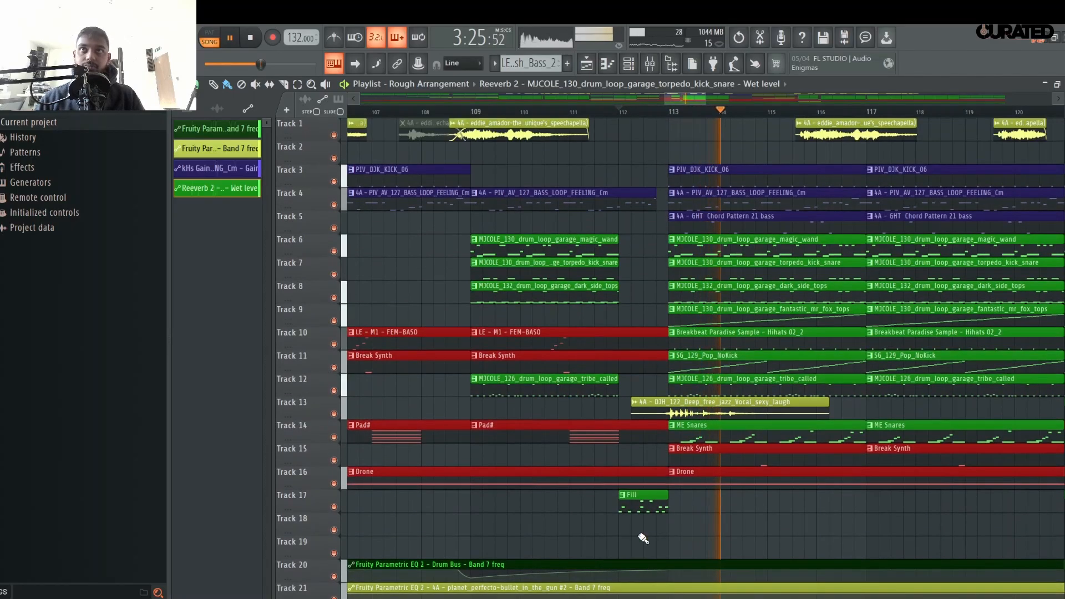
{"action": "scroll", "coordinate": [641, 521], "scroll_direction": "down", "scroll_amount": 7}
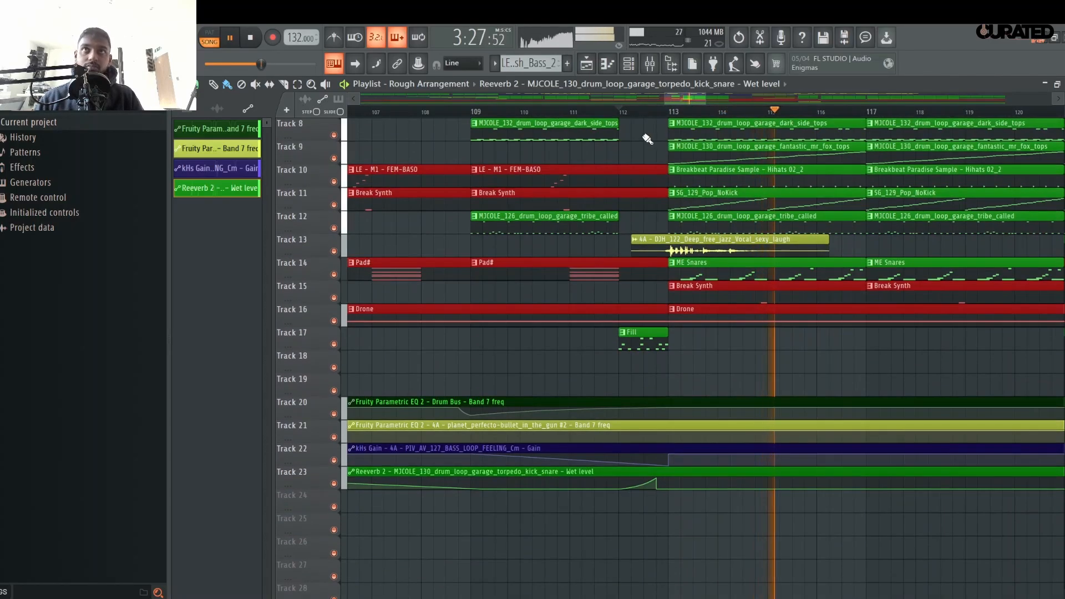
- Shape a small swell in the Reeverb 2 wet level automation, rising from bar 128, peaking at bar 129 and falling away by bar 130
{"action": "scroll", "coordinate": [660, 111], "scroll_direction": "down", "scroll_amount": 6}
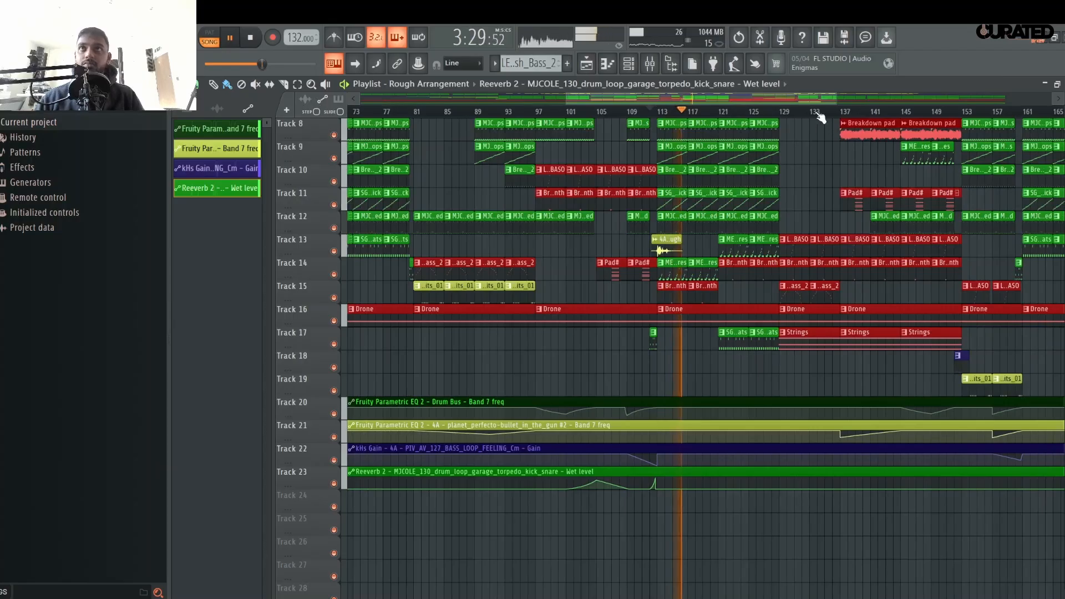
{"action": "scroll", "coordinate": [817, 114], "scroll_direction": "up", "scroll_amount": 3}
{"action": "left_click", "coordinate": [689, 113]}
{"action": "scroll", "coordinate": [731, 115], "scroll_direction": "up", "scroll_amount": 3}
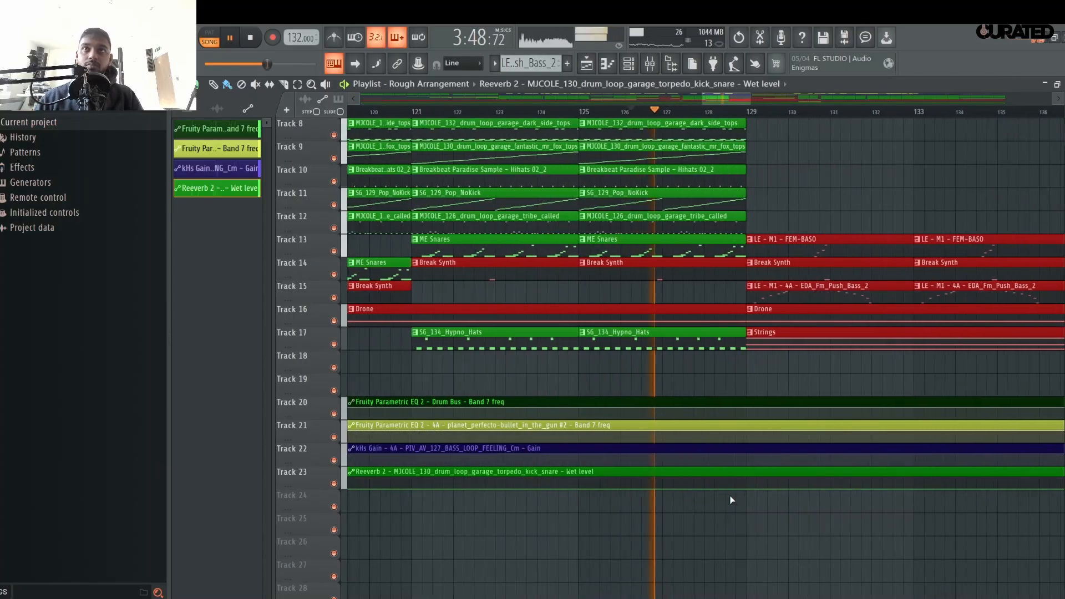
{"action": "right_click", "coordinate": [704, 489]}
{"action": "right_click", "coordinate": [748, 489]}
{"action": "left_click_drag", "start_coordinate": [748, 488], "coordinate": [748, 482]}
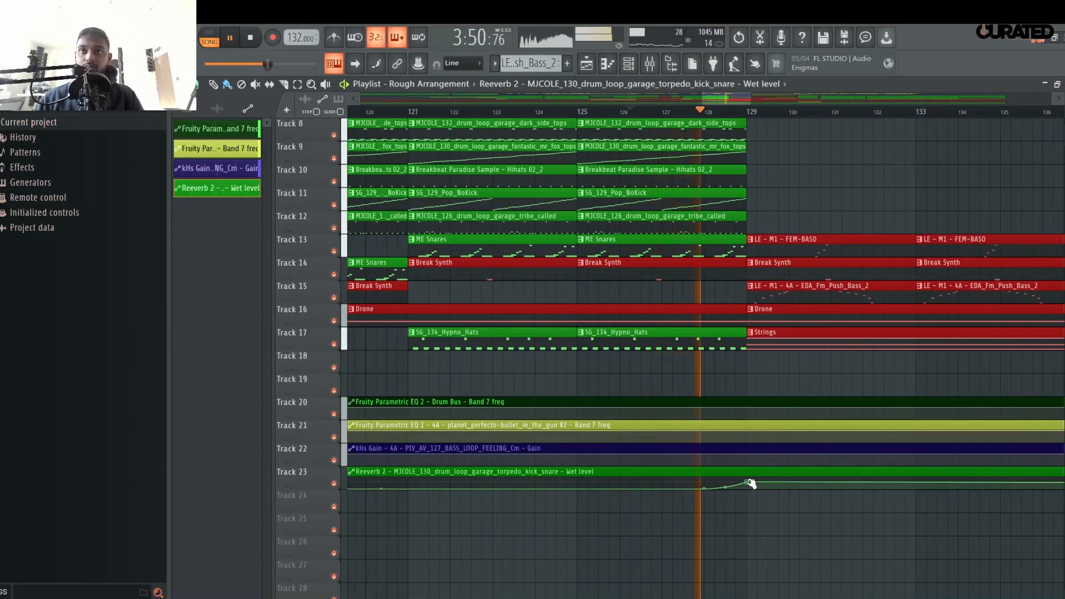
{"action": "right_click", "coordinate": [787, 489]}
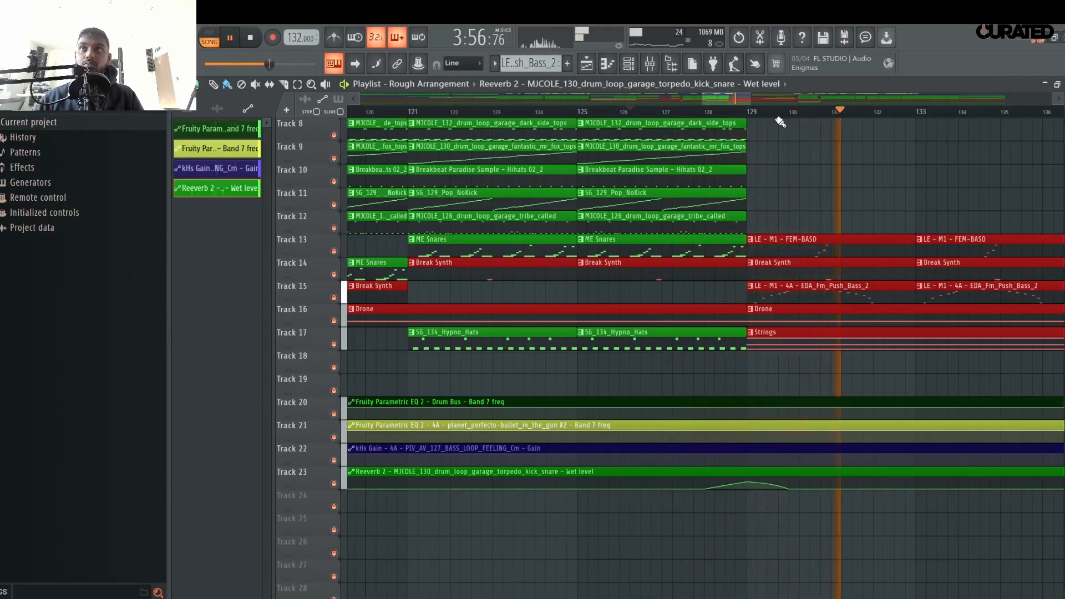
- Delete the EDA_Fm_Push_Bass_2 clip at bar 129 on track 15, restoring the mistakenly removed Drone clip, and audition the section
{"action": "right_click", "coordinate": [848, 305]}
{"action": "key", "text": "ctrl+z"}
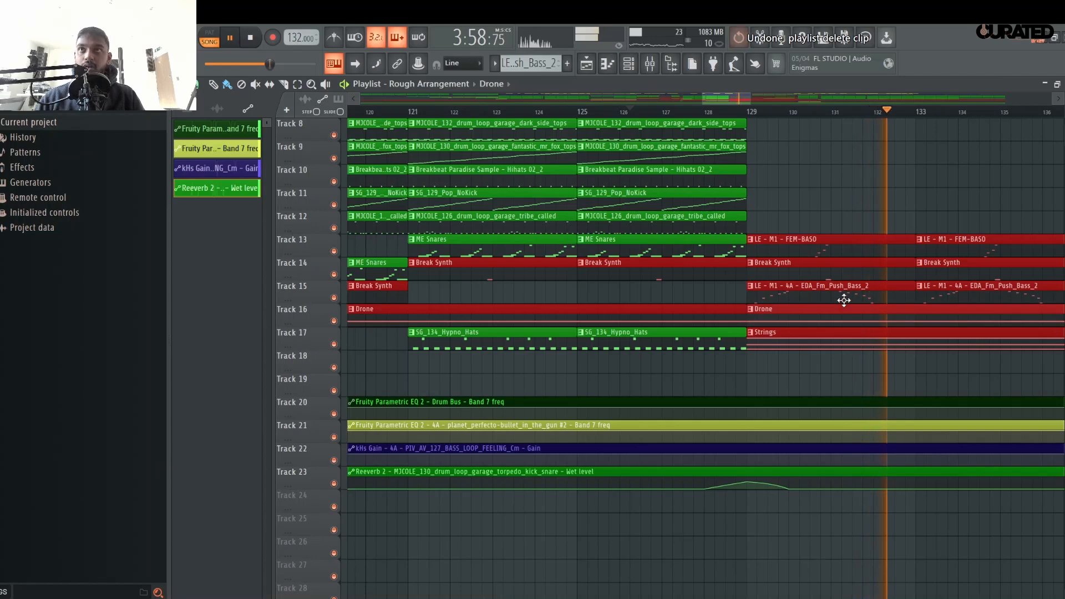
{"action": "right_click", "coordinate": [842, 295]}
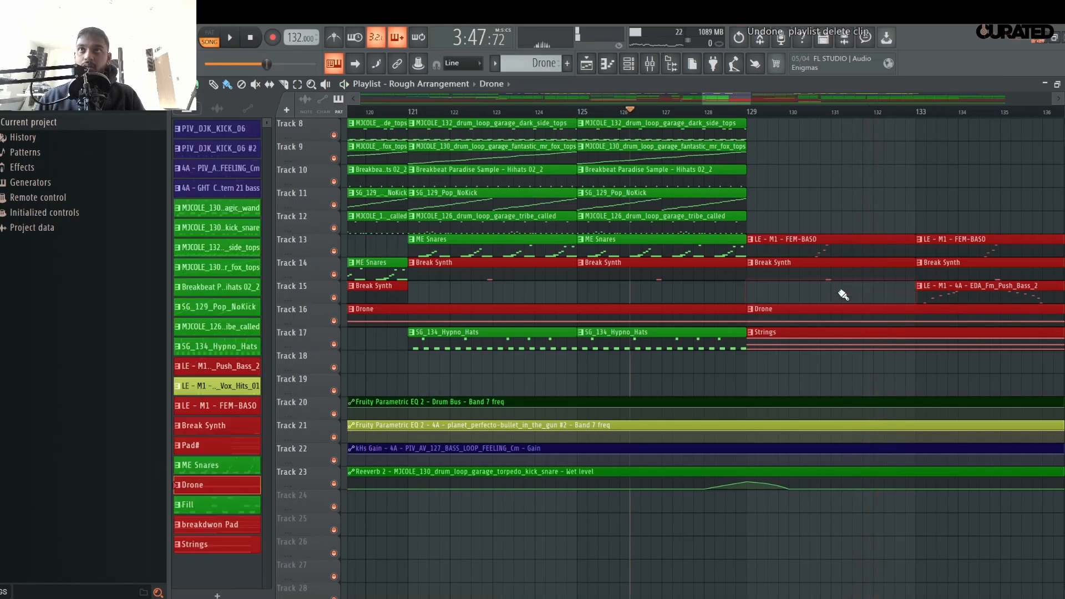
{"action": "key", "text": "space"}
{"action": "key", "text": "space"}
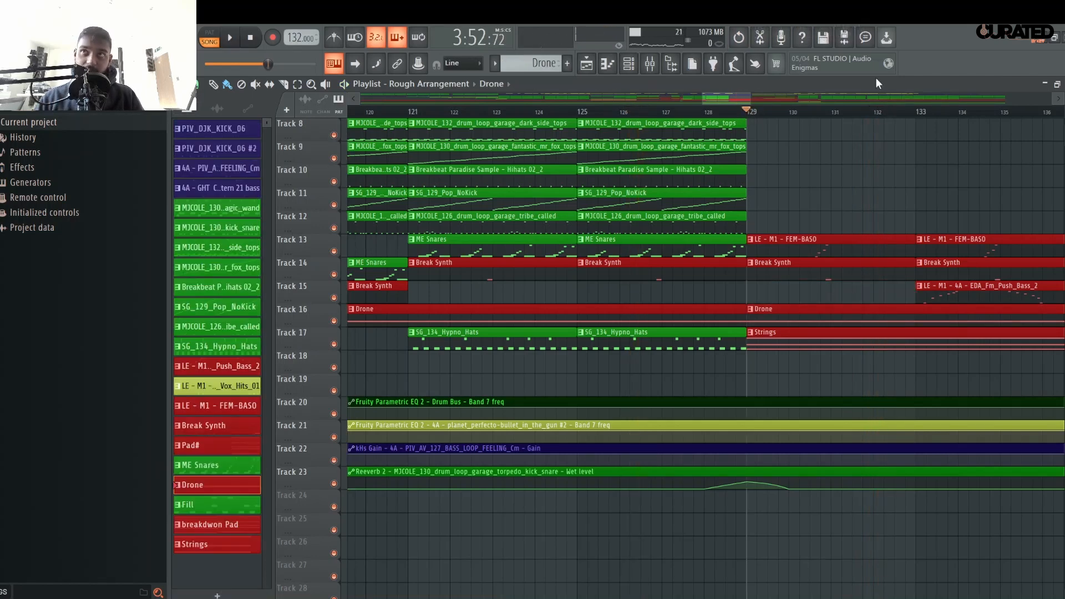
- Play the breakdown section from bar 129 and review the clip layout across the tracks leading past bar 137
{"action": "scroll", "coordinate": [877, 111], "scroll_direction": "down", "scroll_amount": 4}
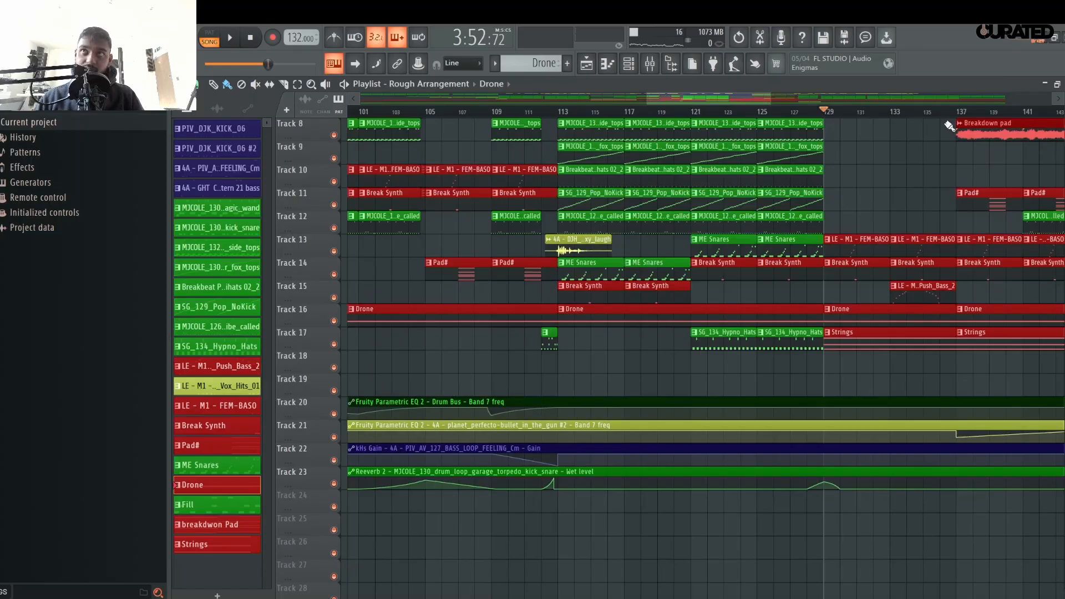
{"action": "scroll", "coordinate": [950, 127], "scroll_direction": "up", "scroll_amount": 4}
{"action": "scroll", "coordinate": [690, 185], "scroll_direction": "up", "scroll_amount": 2}
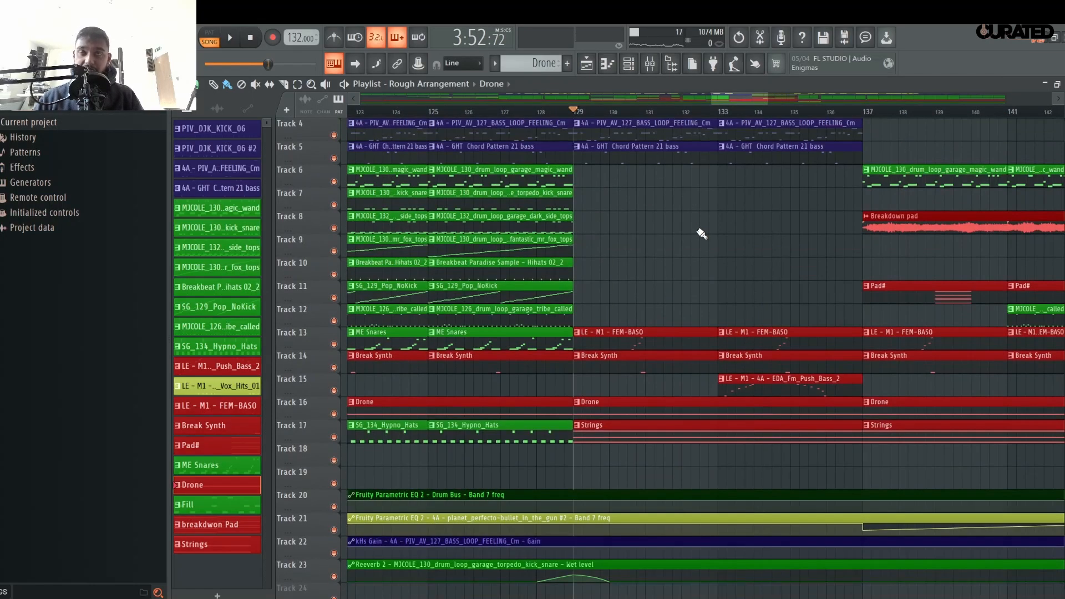
{"action": "key", "text": "space"}
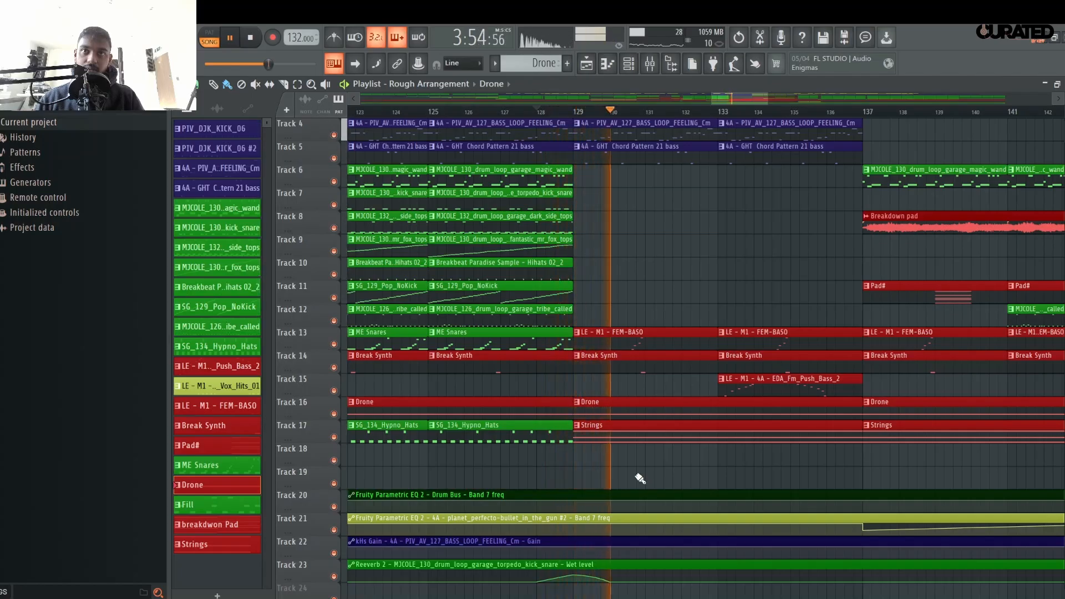
{"action": "scroll", "coordinate": [649, 461], "scroll_direction": "up", "scroll_amount": 3}
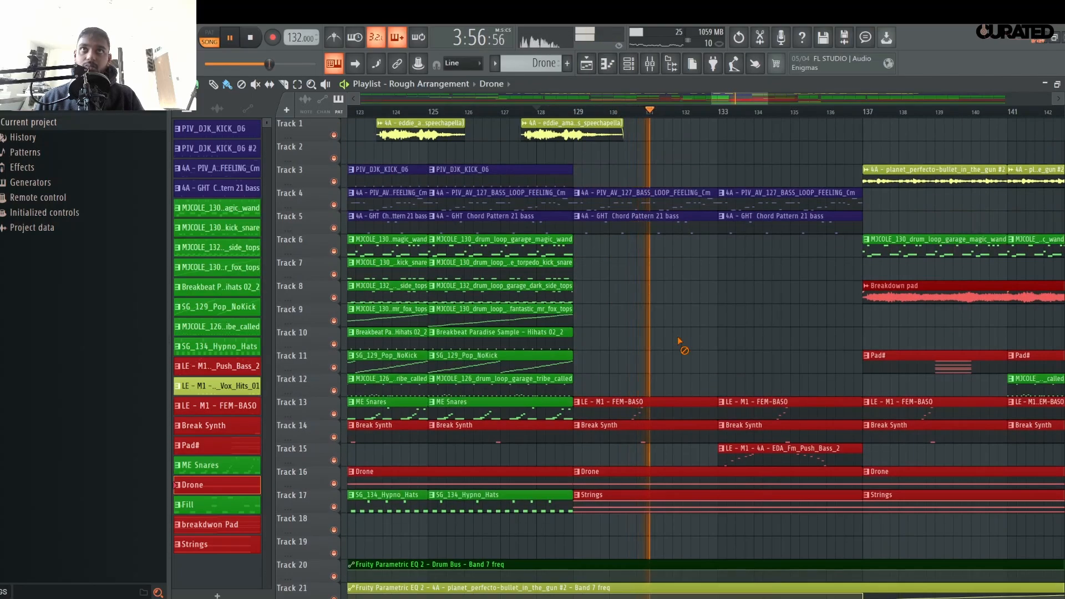
{"action": "scroll", "coordinate": [575, 106], "scroll_direction": "down", "scroll_amount": 4}
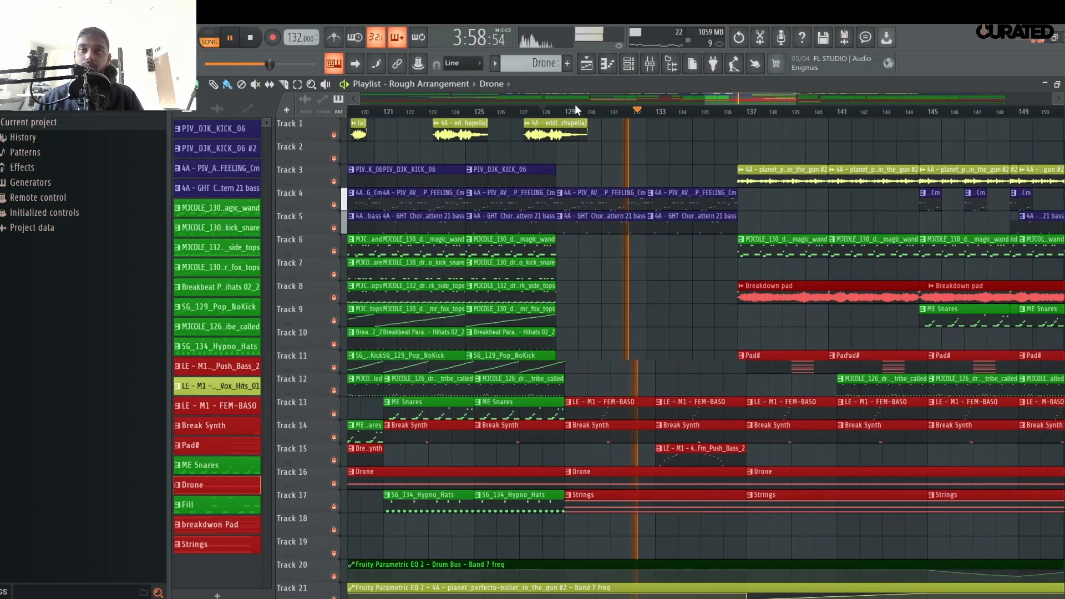
{"action": "scroll", "coordinate": [575, 105], "scroll_direction": "down", "scroll_amount": 5}
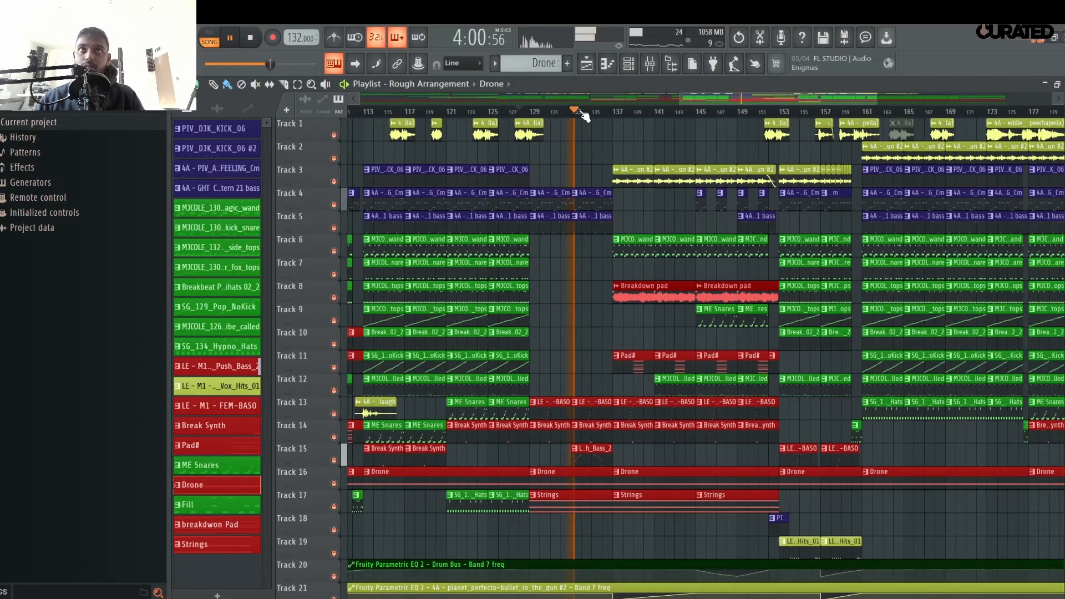
{"action": "scroll", "coordinate": [583, 115], "scroll_direction": "down", "scroll_amount": 1}
{"action": "scroll", "coordinate": [583, 115], "scroll_direction": "down", "scroll_amount": 1}
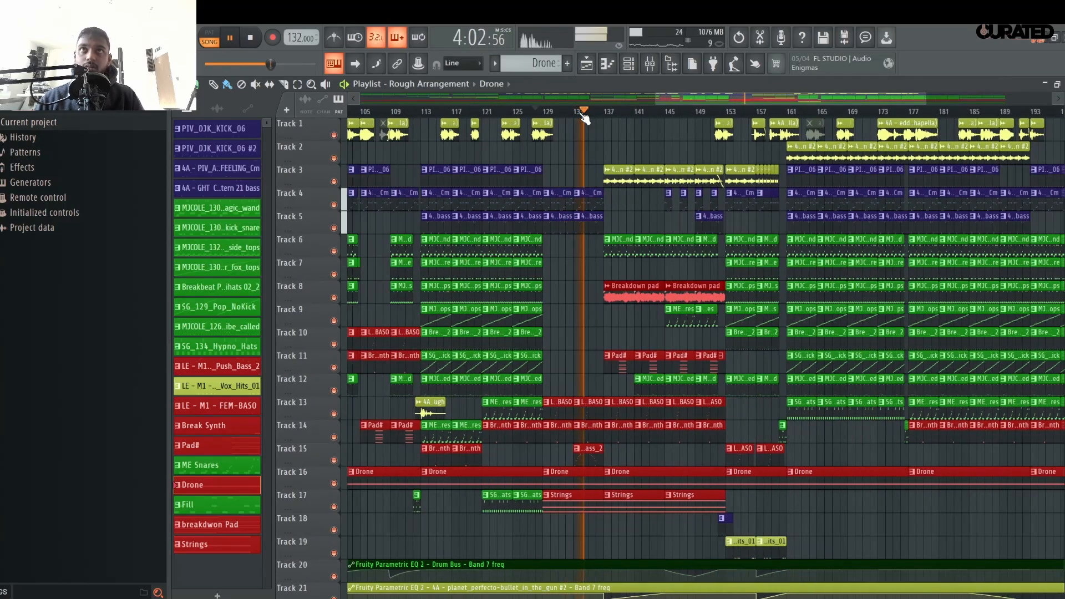
{"action": "scroll", "coordinate": [584, 116], "scroll_direction": "down", "scroll_amount": 1}
{"action": "scroll", "coordinate": [648, 507], "scroll_direction": "down", "scroll_amount": 2}
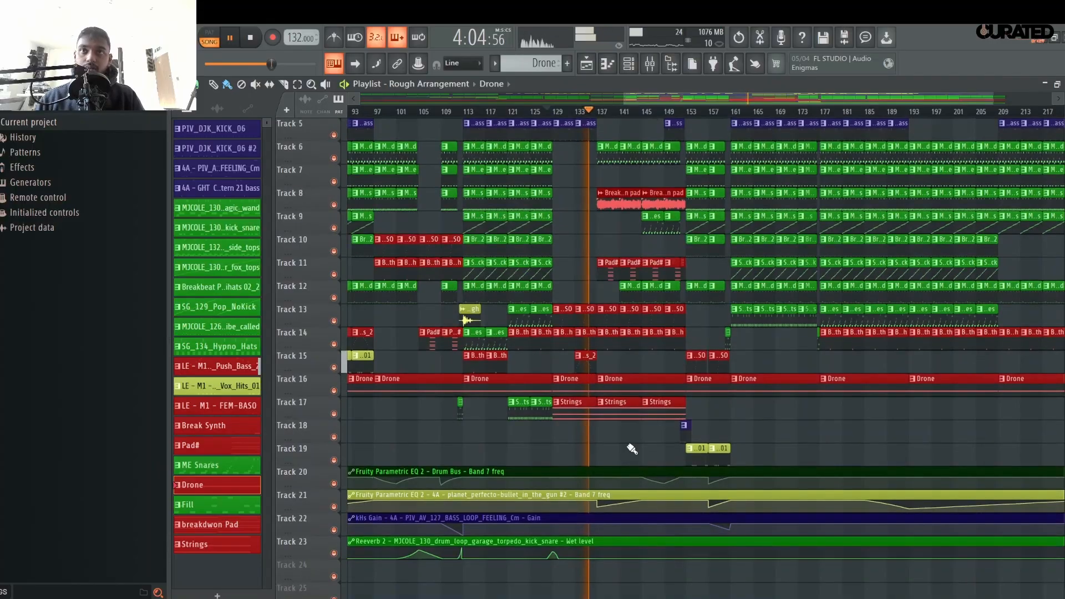
{"action": "scroll", "coordinate": [632, 447], "scroll_direction": "up", "scroll_amount": 2}
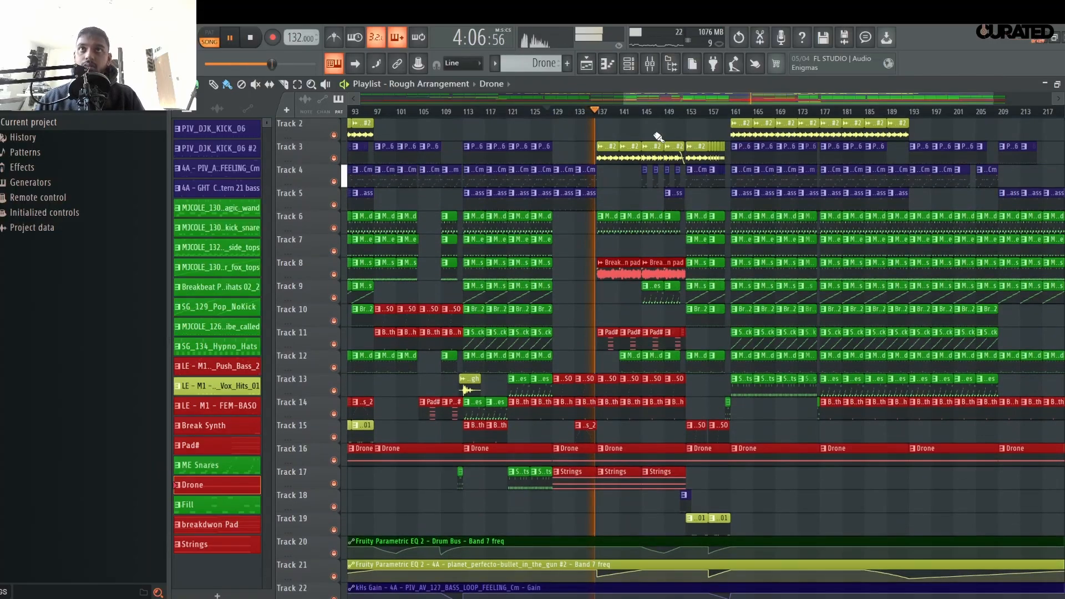
{"action": "scroll", "coordinate": [659, 115], "scroll_direction": "up", "scroll_amount": 2}
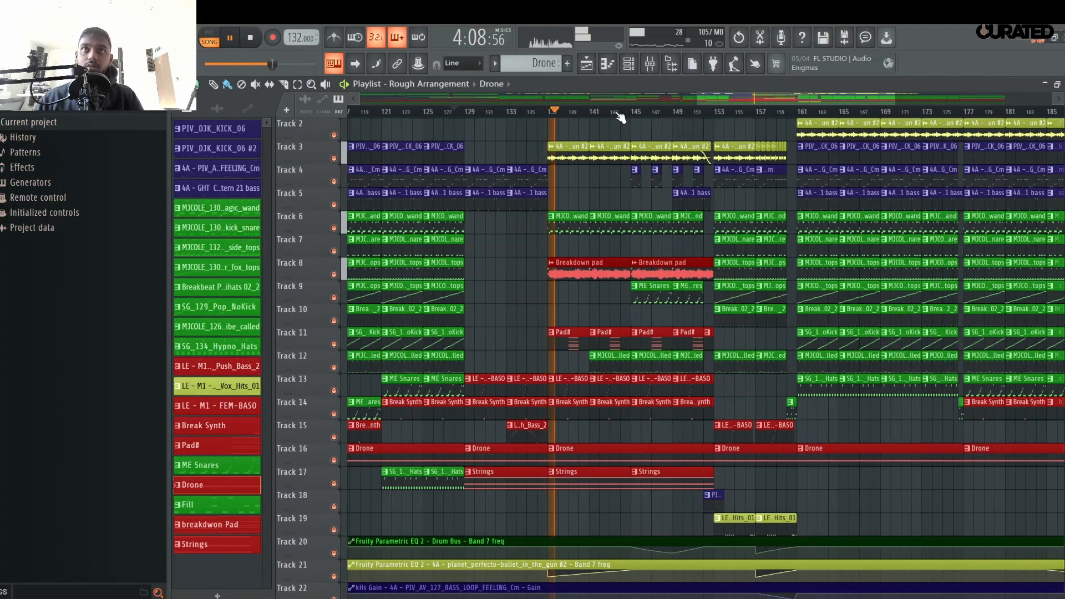
- Audition the arrangement from bar 145 and the transition from bar 152 into bar 153
{"action": "left_click", "coordinate": [635, 113]}
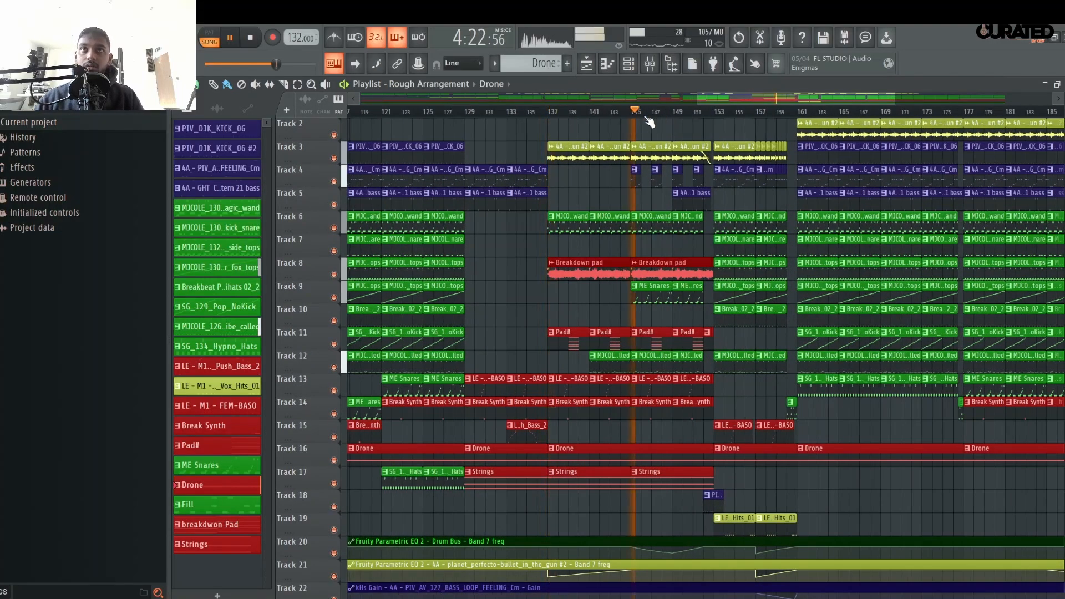
{"action": "left_click", "coordinate": [716, 114]}
{"action": "scroll", "coordinate": [715, 114], "scroll_direction": "up", "scroll_amount": 2}
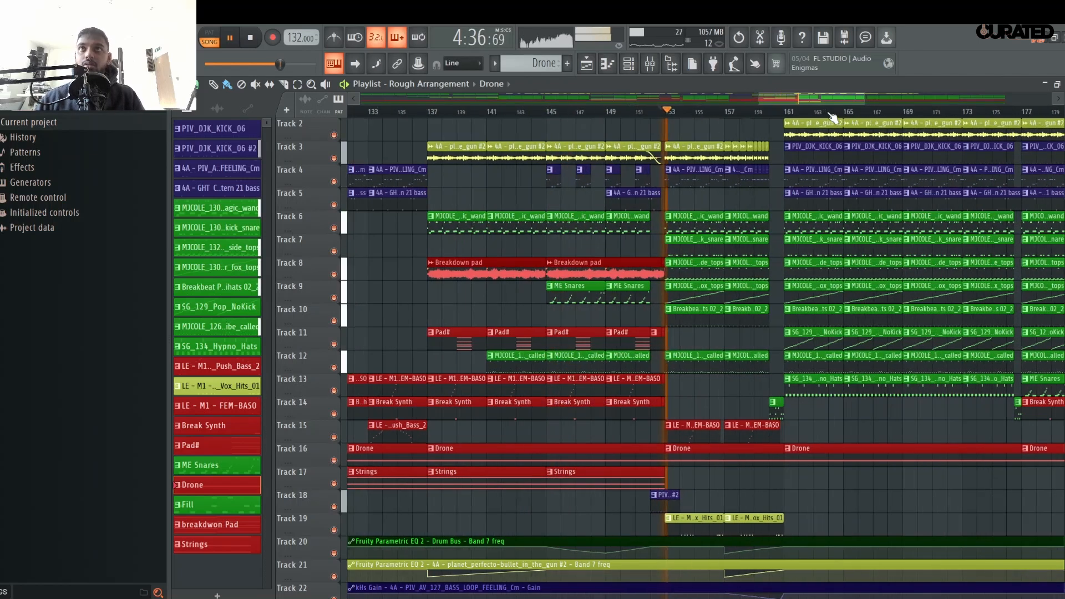
{"action": "left_click", "coordinate": [562, 114]}
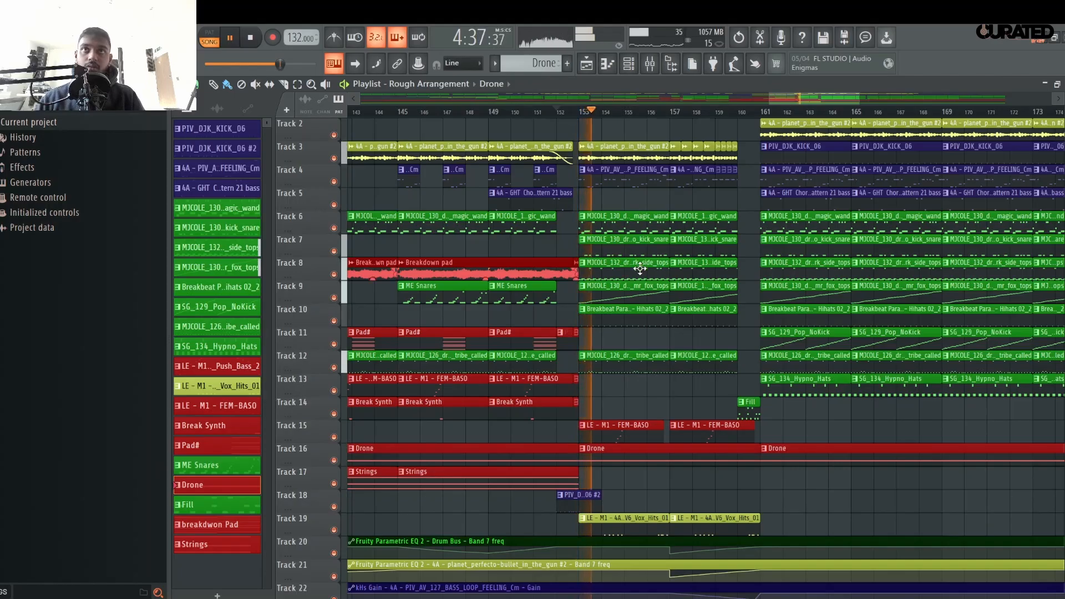
{"action": "scroll", "coordinate": [662, 115], "scroll_direction": "up", "scroll_amount": 2}
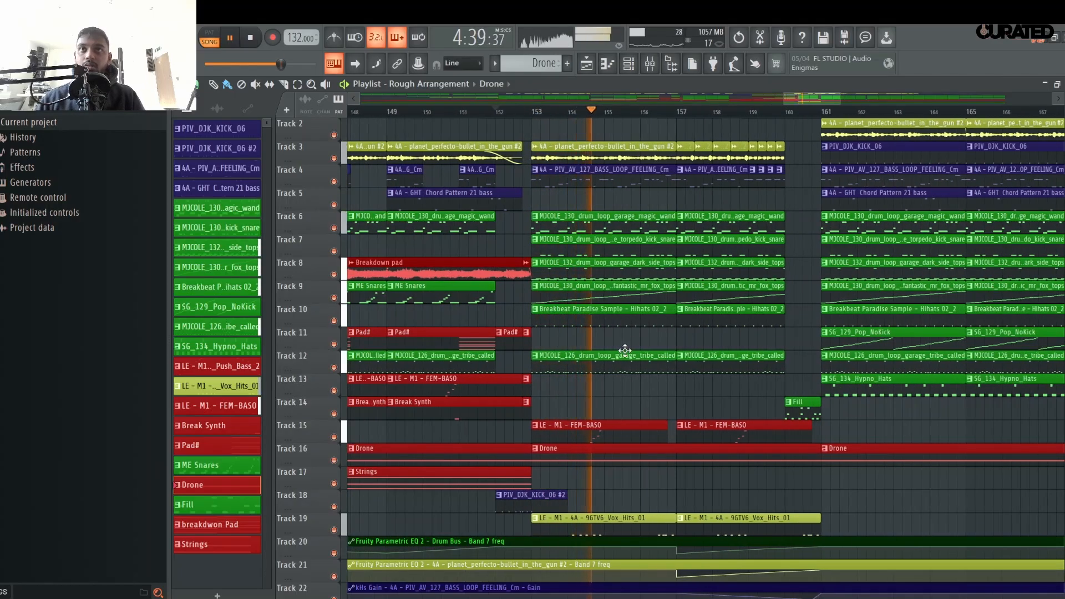
- Ramp the Reeverb 2 wet level automation up from bar 157 to a peak at bar 160, falling back by bar 161
{"action": "right_click", "coordinate": [623, 317]}
{"action": "key", "text": "ctrl+z"}
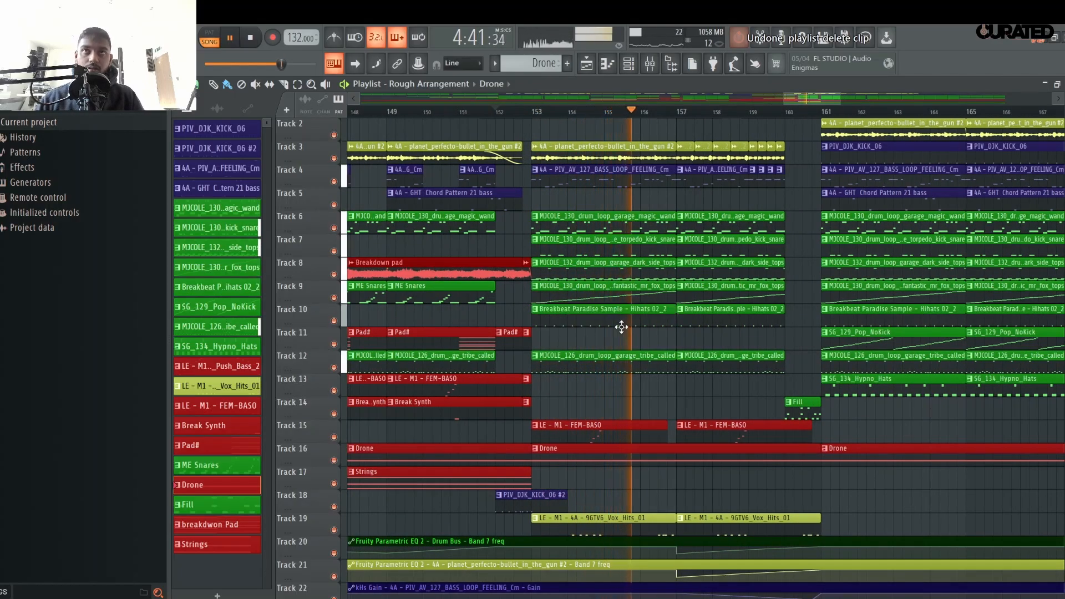
{"action": "key", "text": "space"}
{"action": "scroll", "coordinate": [622, 390], "scroll_direction": "down", "scroll_amount": 4}
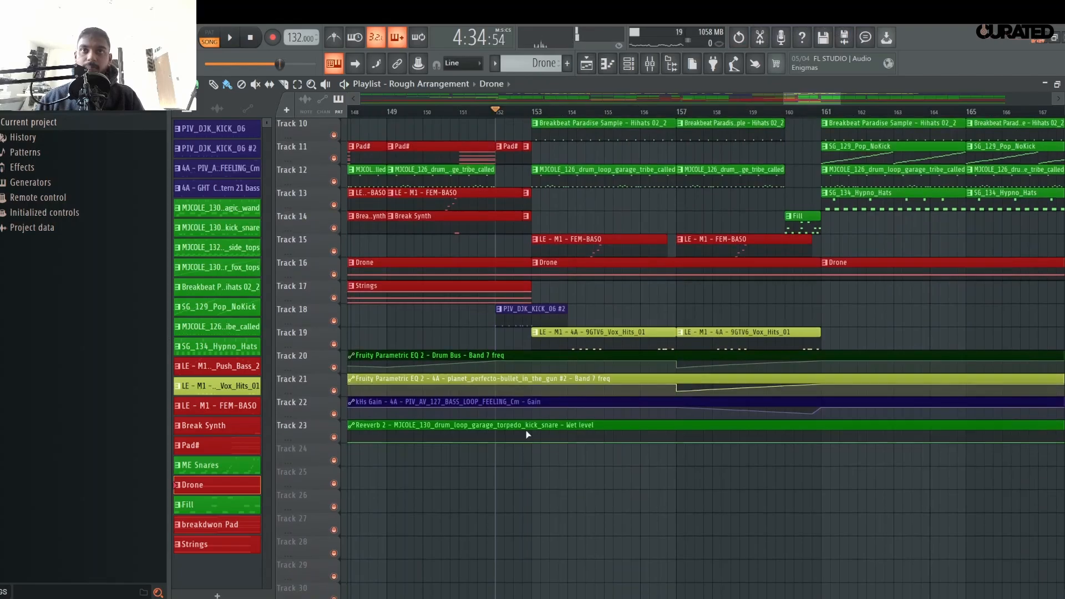
{"action": "key", "text": "ctrl+z"}
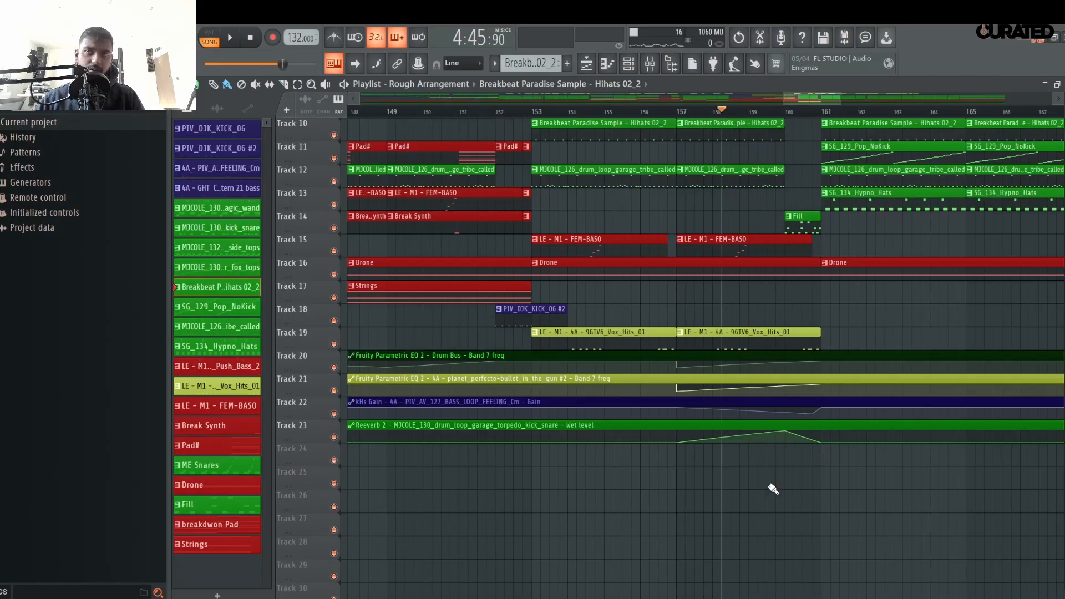
- Play back the end of the build through the fill at bar 160 to audition the reverb ramp into bar 161
{"action": "key", "text": "space"}
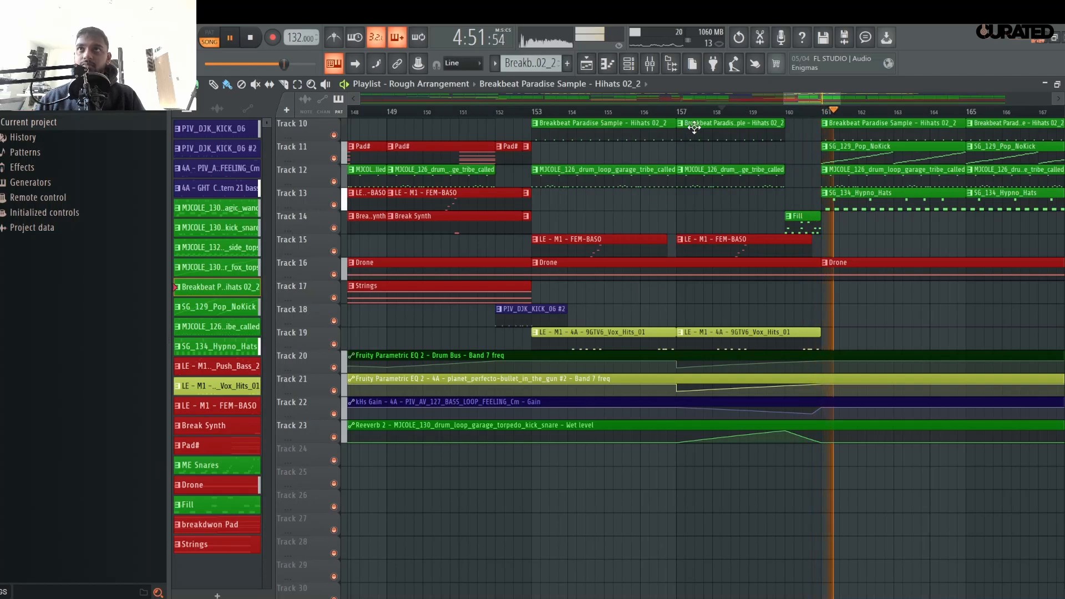
{"action": "left_click", "coordinate": [760, 113]}
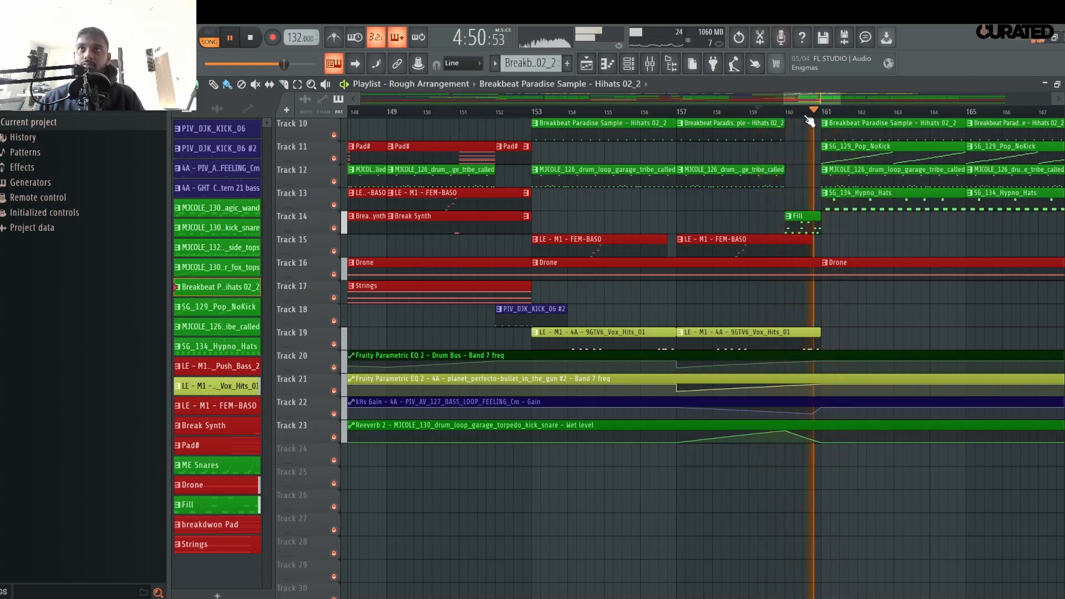
{"action": "key", "text": "space"}
{"action": "key", "text": "space"}
- Set the playlist snap to 1/2 beat and shorten the Fill clip on Track 14 to end half a beat before bar 161
{"action": "scroll", "coordinate": [833, 119], "scroll_direction": "up", "scroll_amount": 4}
{"action": "left_click", "coordinate": [198, 85]}
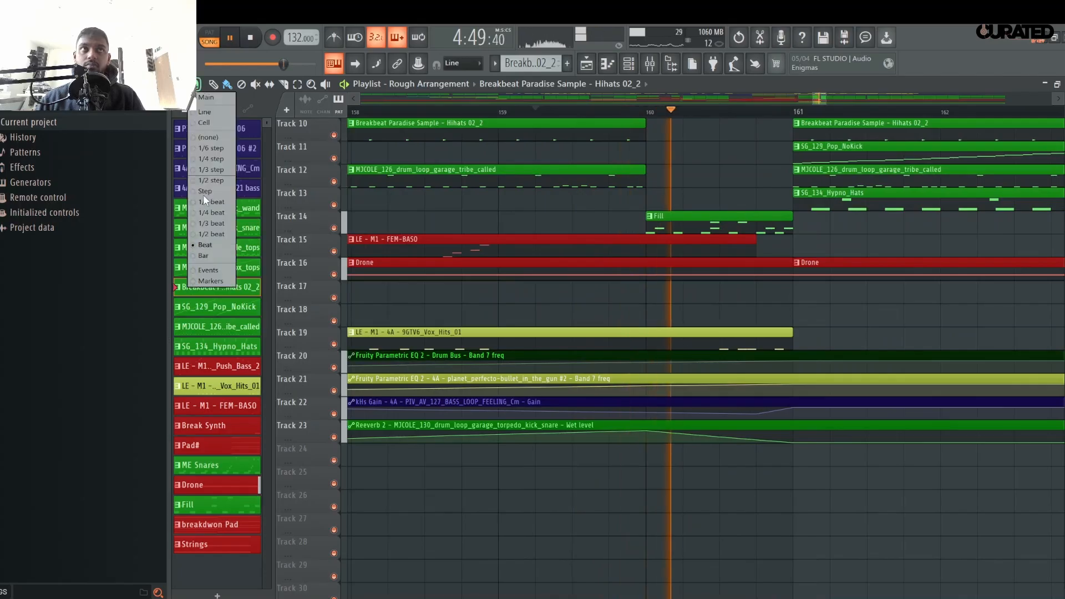
{"action": "left_click", "coordinate": [217, 233]}
{"action": "left_click_drag", "start_coordinate": [792, 218], "coordinate": [775, 218]}
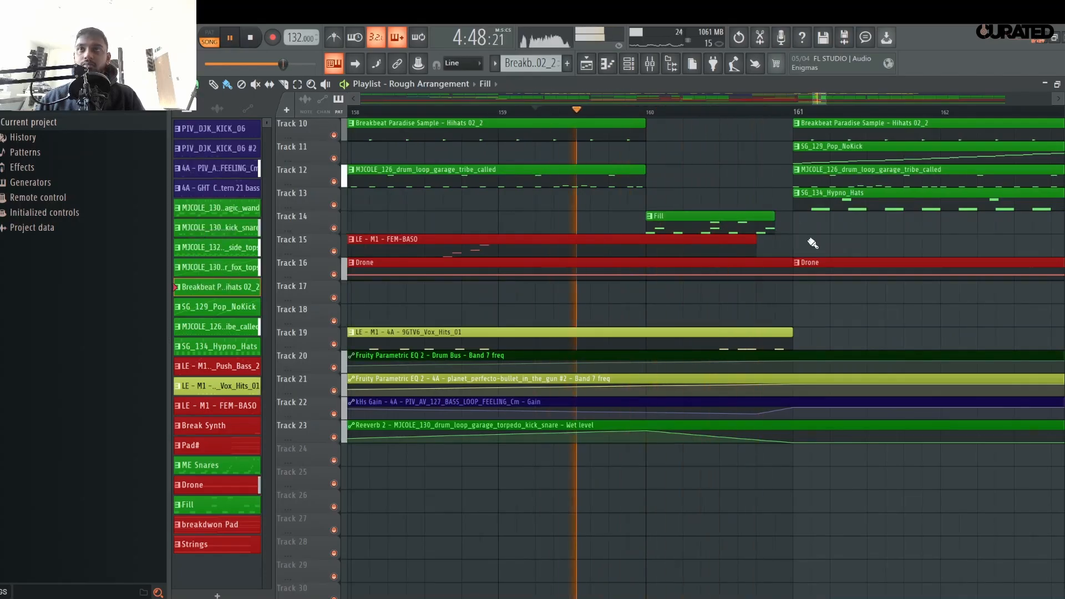
- Trim the Vox_Hits_01 clip on Track 19 to end with the FEM-BASO clip, one beat before bar 161, and audition it
{"action": "left_click", "coordinate": [786, 333]}
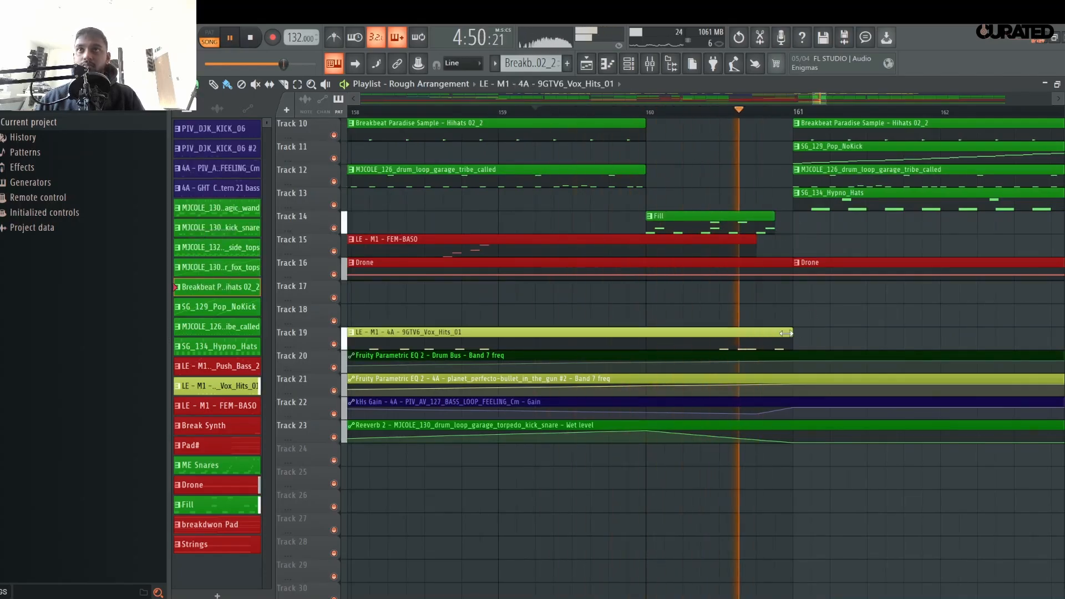
{"action": "mouse_move", "coordinate": [786, 333]}
{"action": "left_mouse_down"}
{"action": "mouse_move", "coordinate": [750, 333]}
{"action": "mouse_move", "coordinate": [791, 338]}
{"action": "left_mouse_up"}
{"action": "key", "text": "space"}
{"action": "key", "text": "space"}
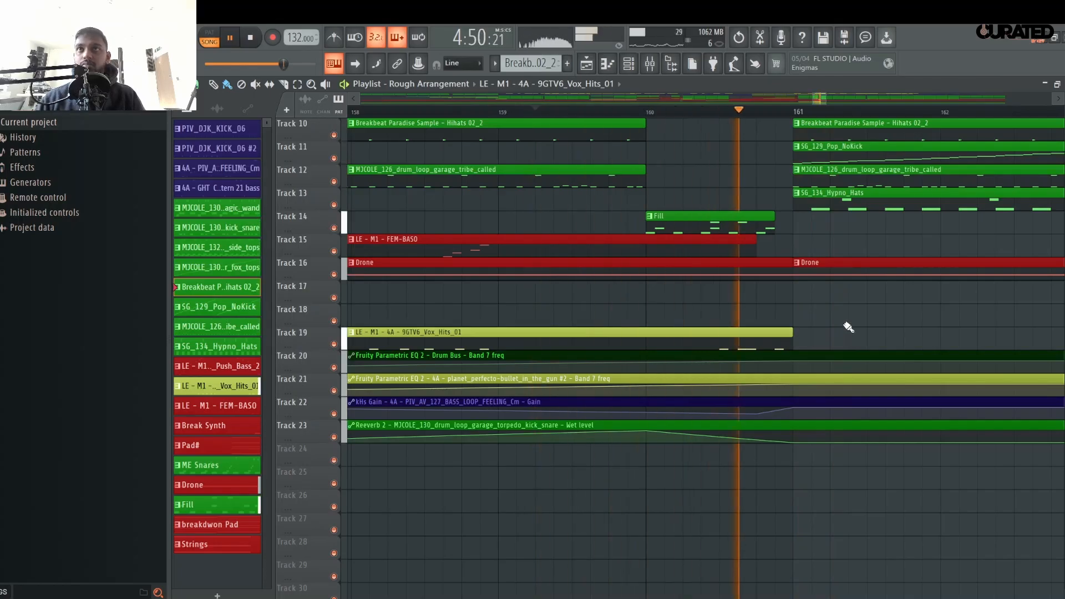
{"action": "key", "text": "space"}
{"action": "key", "text": "space"}
{"action": "left_click_drag", "start_coordinate": [792, 336], "coordinate": [709, 340]}
{"action": "scroll", "coordinate": [742, 307], "scroll_direction": "up", "scroll_amount": 5}
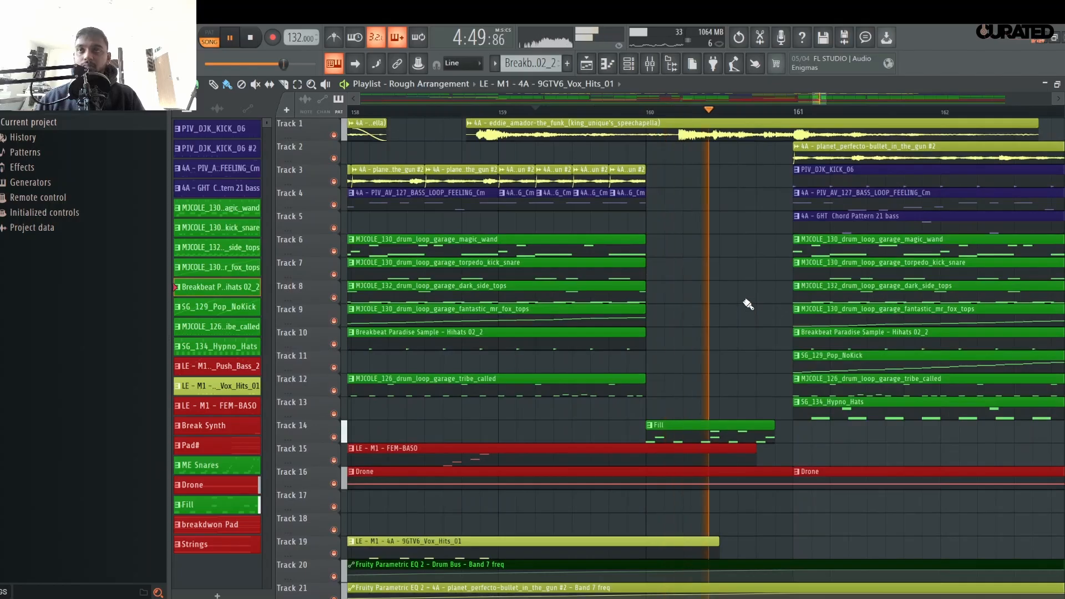
{"action": "scroll", "coordinate": [747, 306], "scroll_direction": "down", "scroll_amount": 4}
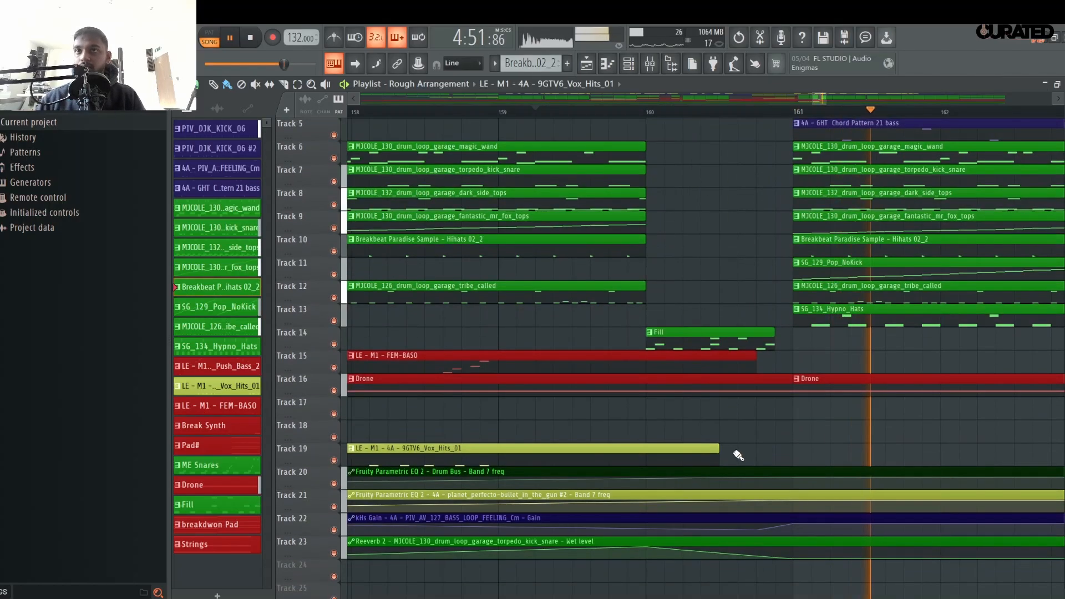
{"action": "left_click_drag", "start_coordinate": [718, 453], "coordinate": [763, 450]}
{"action": "key", "text": "space"}
{"action": "key", "text": "space"}
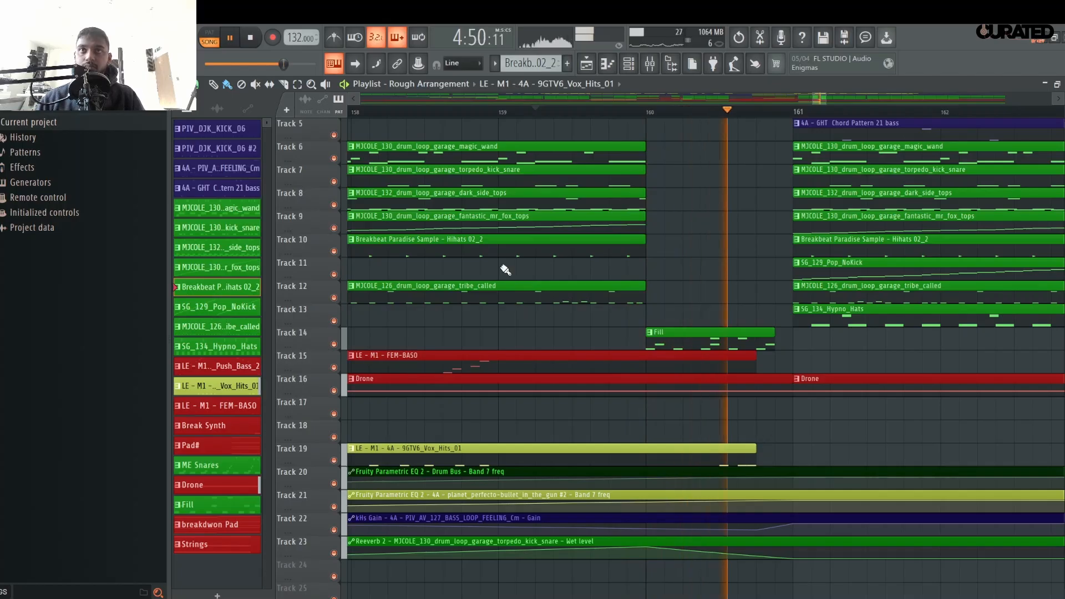
- Split the Vox_Hits_01 clip at bar 160, move the cut piece to Track 17 starting midway through bar 159, and audition it
{"action": "key", "text": "space"}
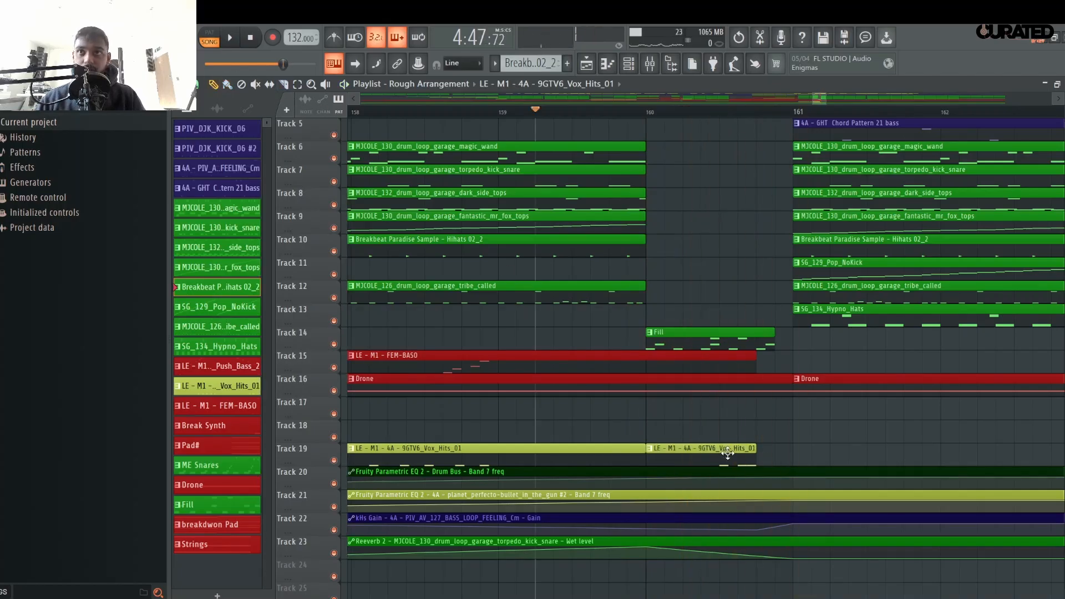
{"action": "left_click_drag", "start_coordinate": [727, 454], "coordinate": [720, 421]}
{"action": "key", "text": "space"}
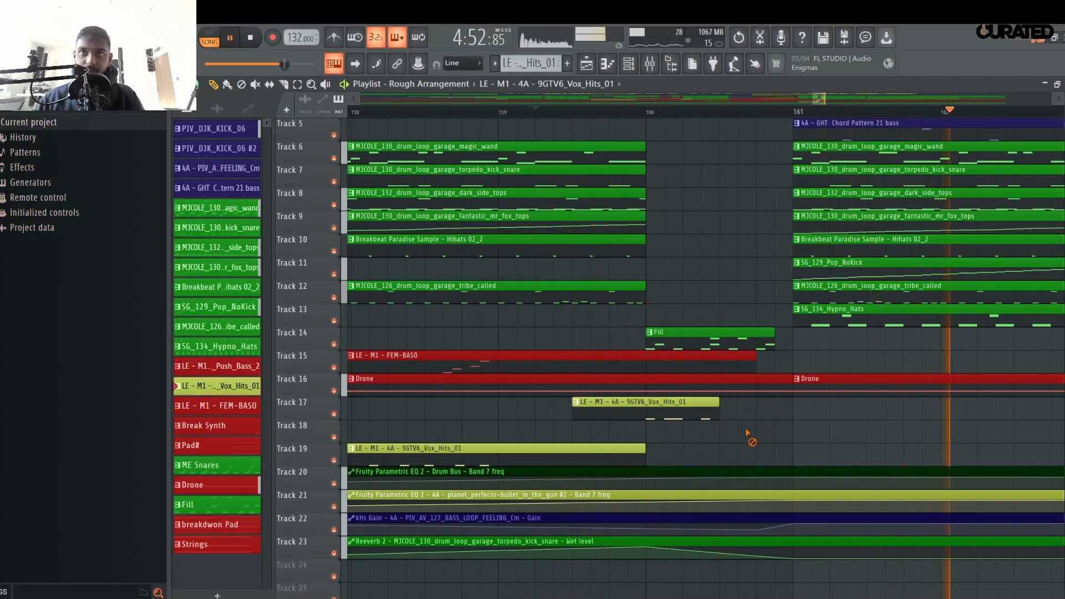
{"action": "key", "text": "space"}
- Lower the Reeverb 2 wet level automation peak at bar 160 on Track 23 during playback
{"action": "scroll", "coordinate": [785, 450], "scroll_direction": "up", "scroll_amount": 4}
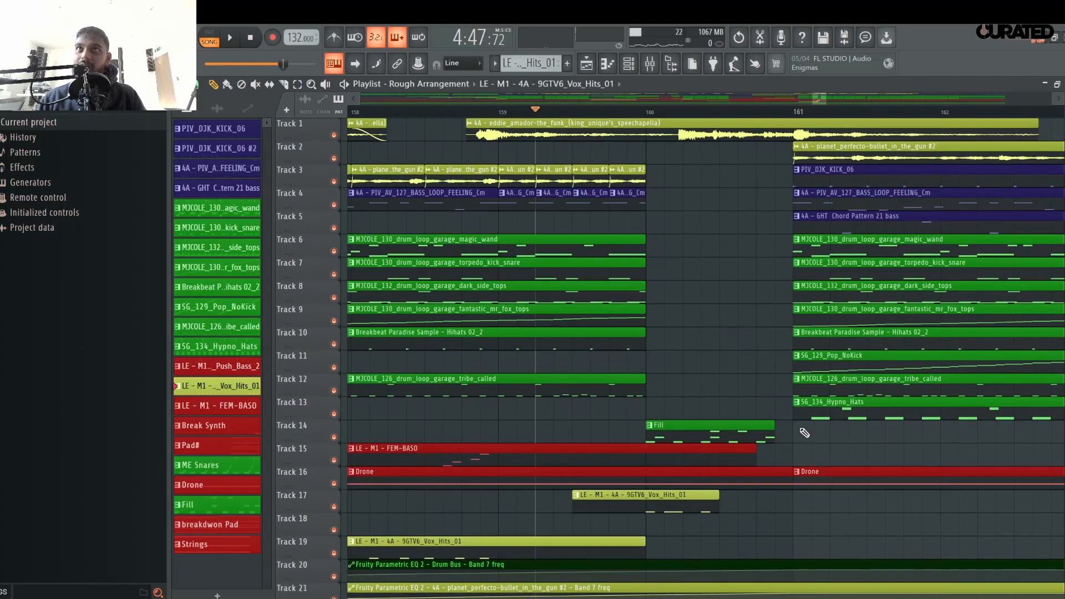
{"action": "scroll", "coordinate": [704, 359], "scroll_direction": "down", "scroll_amount": 3}
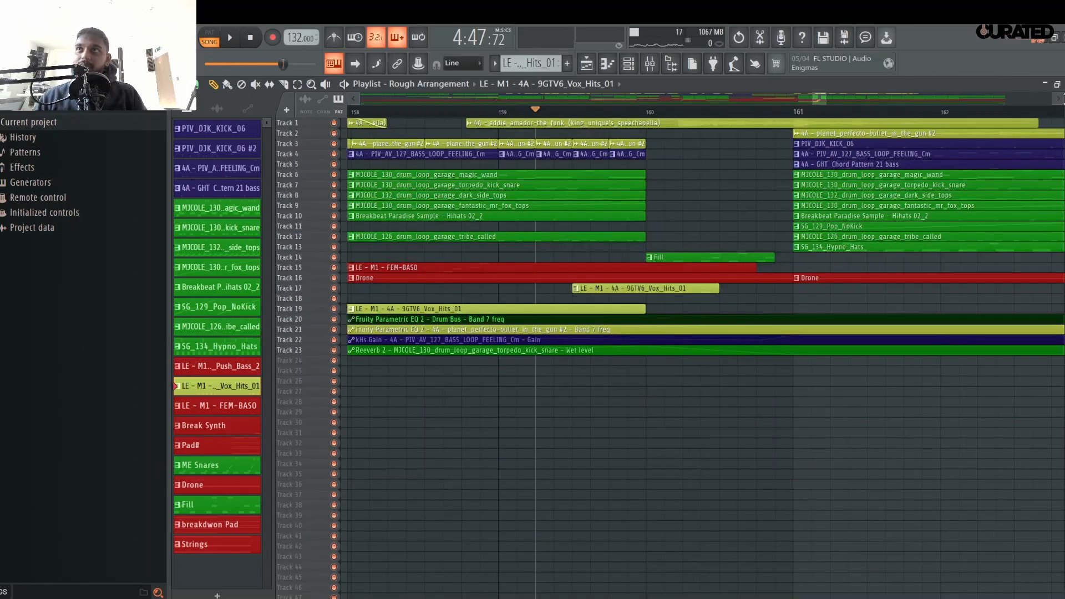
{"action": "scroll", "coordinate": [669, 282], "scroll_direction": "up", "scroll_amount": 4}
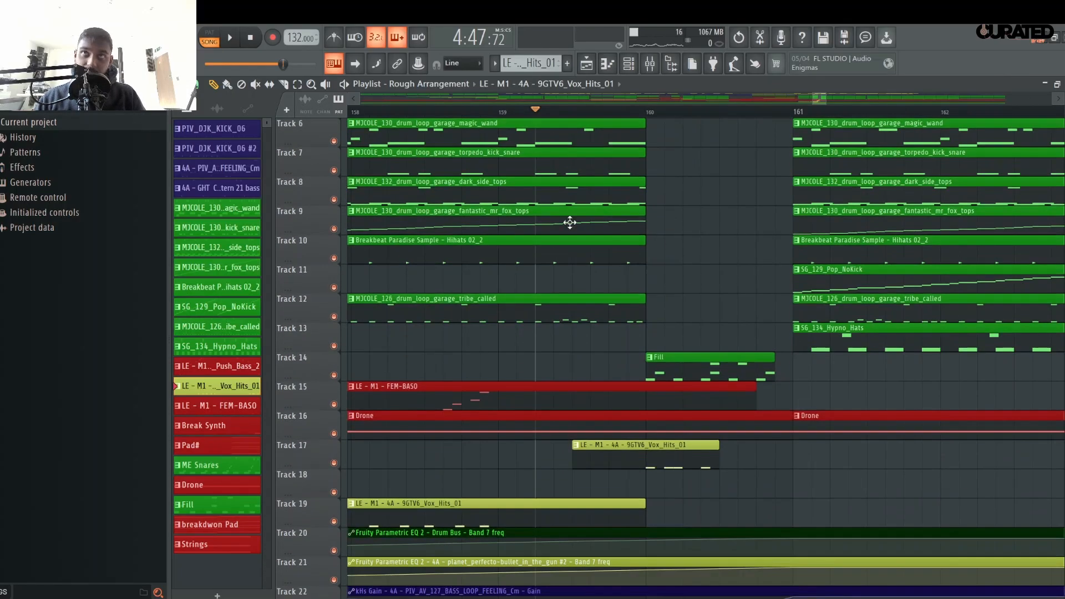
{"action": "scroll", "coordinate": [738, 355], "scroll_direction": "down", "scroll_amount": 4}
{"action": "scroll", "coordinate": [749, 356], "scroll_direction": "down", "scroll_amount": 3}
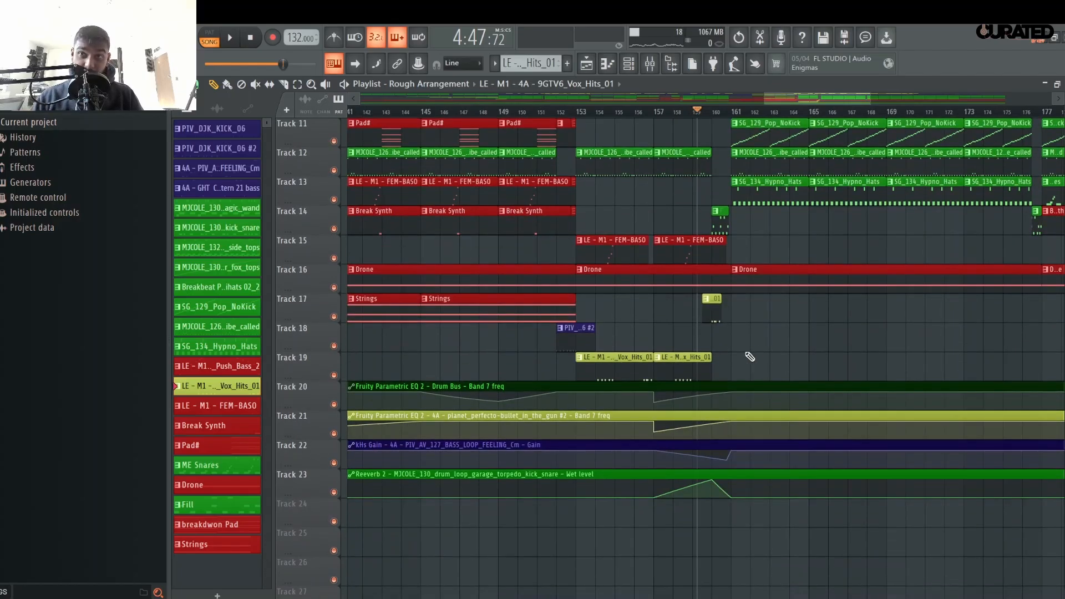
{"action": "left_click", "coordinate": [716, 484]}
{"action": "key", "text": "space"}
{"action": "left_click_drag", "start_coordinate": [713, 484], "coordinate": [712, 486]}
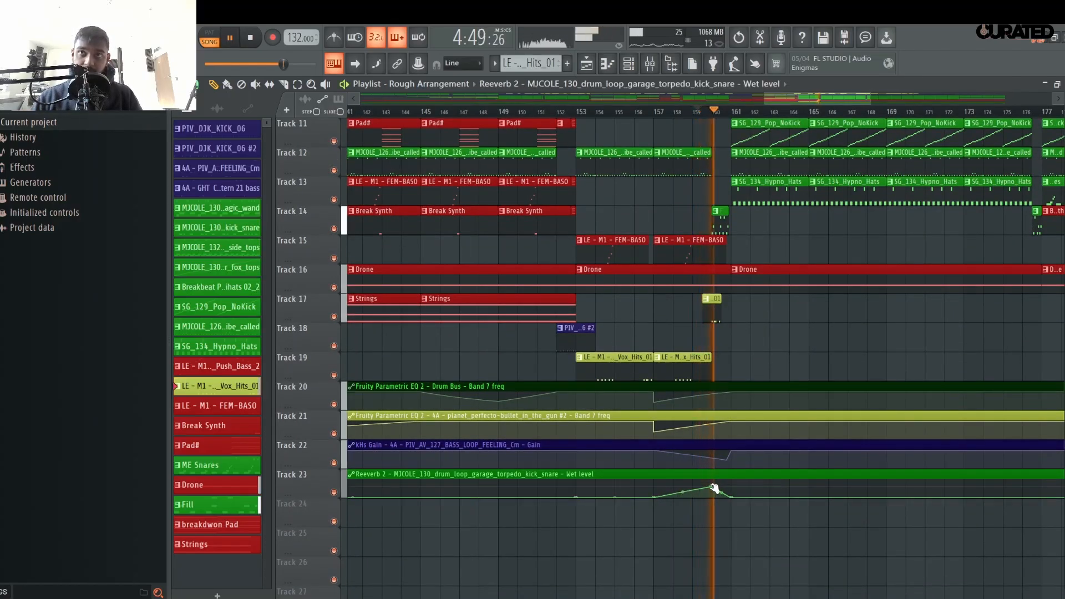
- Review the arrangement from bar 161 onward and audition the transition through the fill into bar 177
{"action": "scroll", "coordinate": [684, 114], "scroll_direction": "down", "scroll_amount": 8}
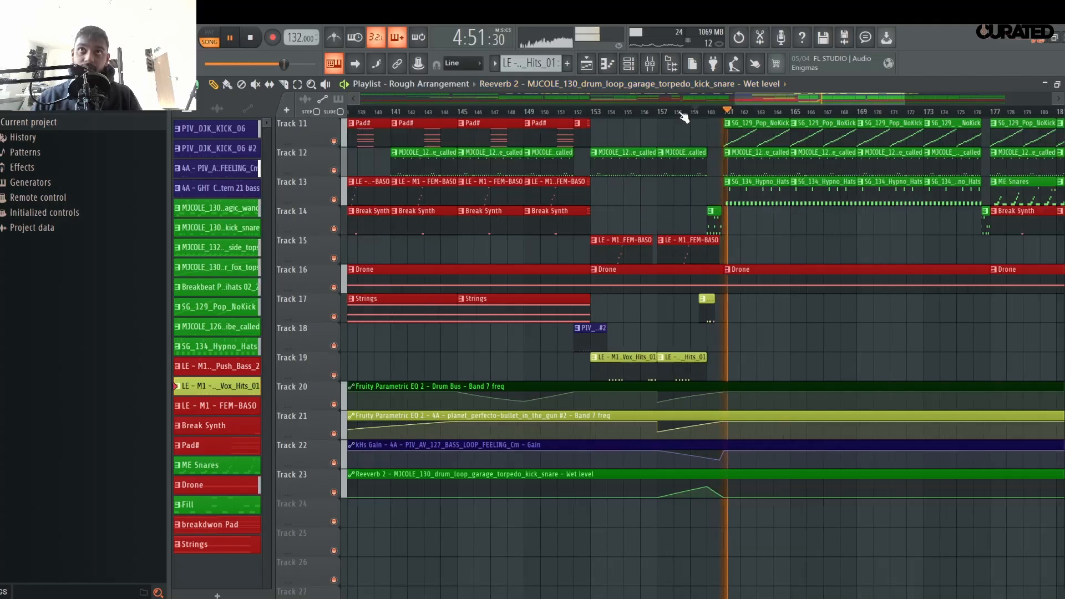
{"action": "scroll", "coordinate": [684, 115], "scroll_direction": "down", "scroll_amount": 2}
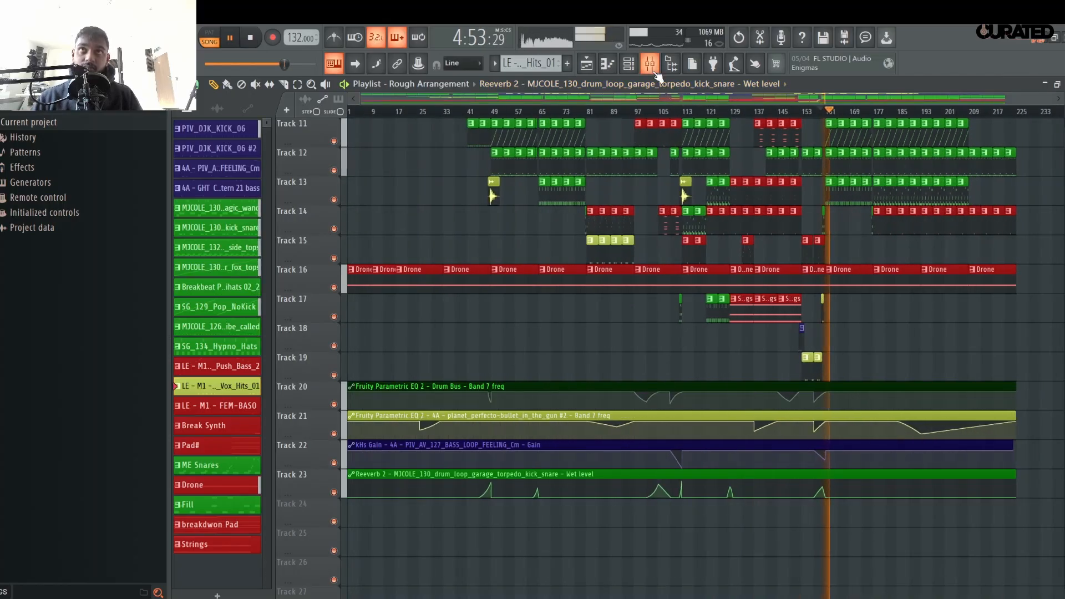
{"action": "scroll", "coordinate": [1035, 114], "scroll_direction": "up", "scroll_amount": 7}
{"action": "scroll", "coordinate": [854, 462], "scroll_direction": "up", "scroll_amount": 3}
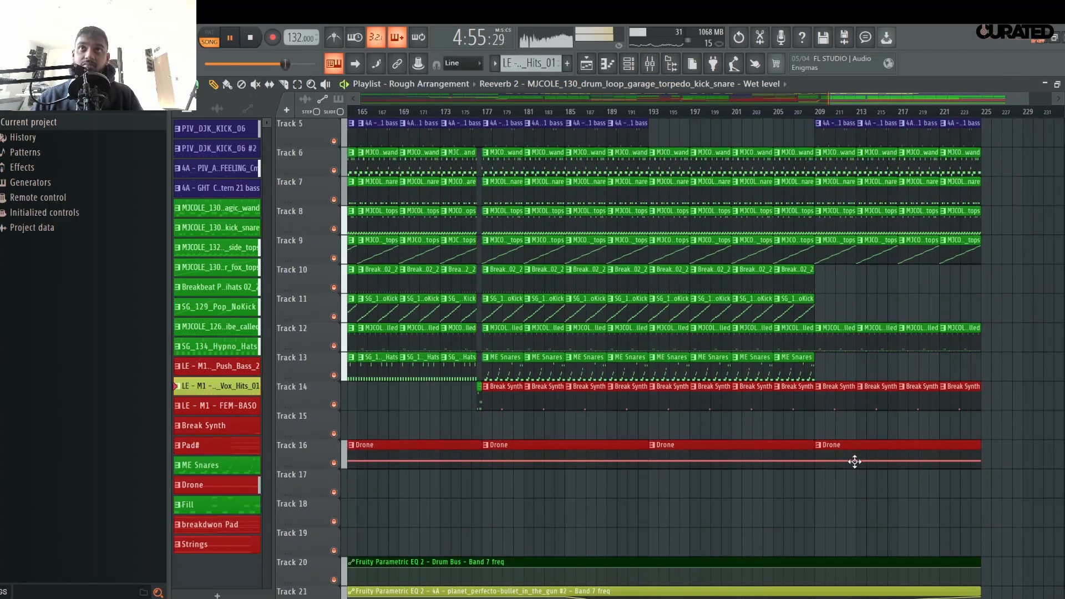
{"action": "scroll", "coordinate": [827, 114], "scroll_direction": "down", "scroll_amount": 3}
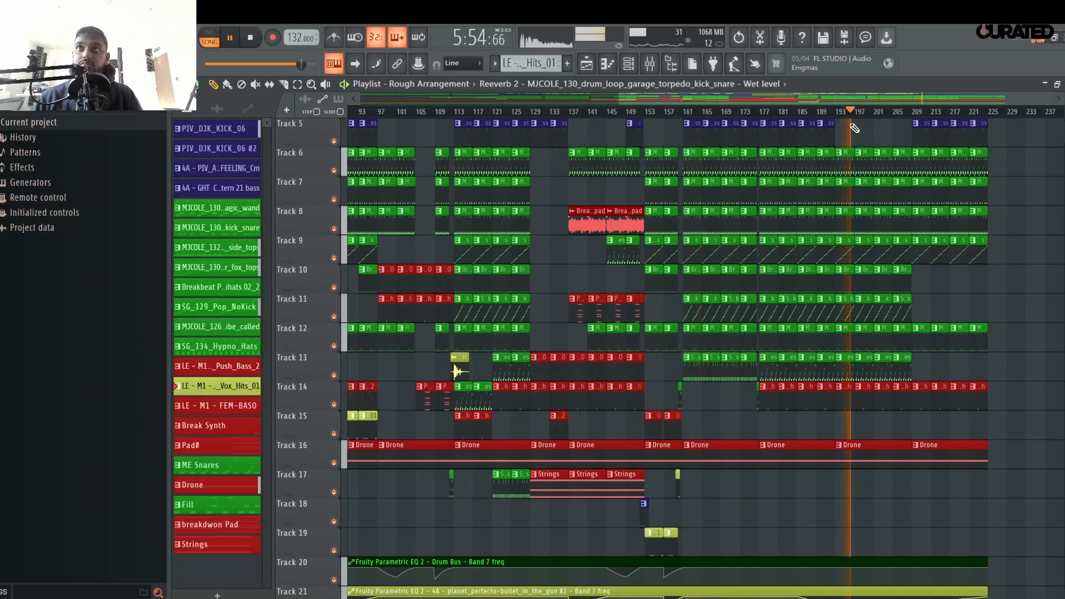
{"action": "left_click", "coordinate": [823, 111]}
{"action": "left_click", "coordinate": [760, 112]}
{"action": "scroll", "coordinate": [760, 114], "scroll_direction": "up", "scroll_amount": 10}
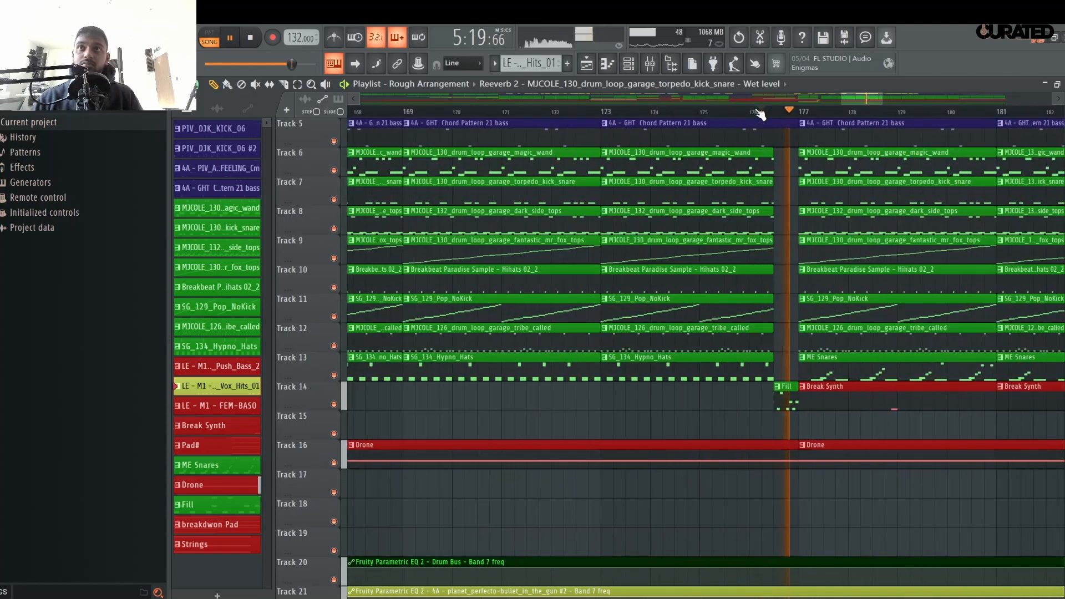
{"action": "scroll", "coordinate": [761, 114], "scroll_direction": "down", "scroll_amount": 8}
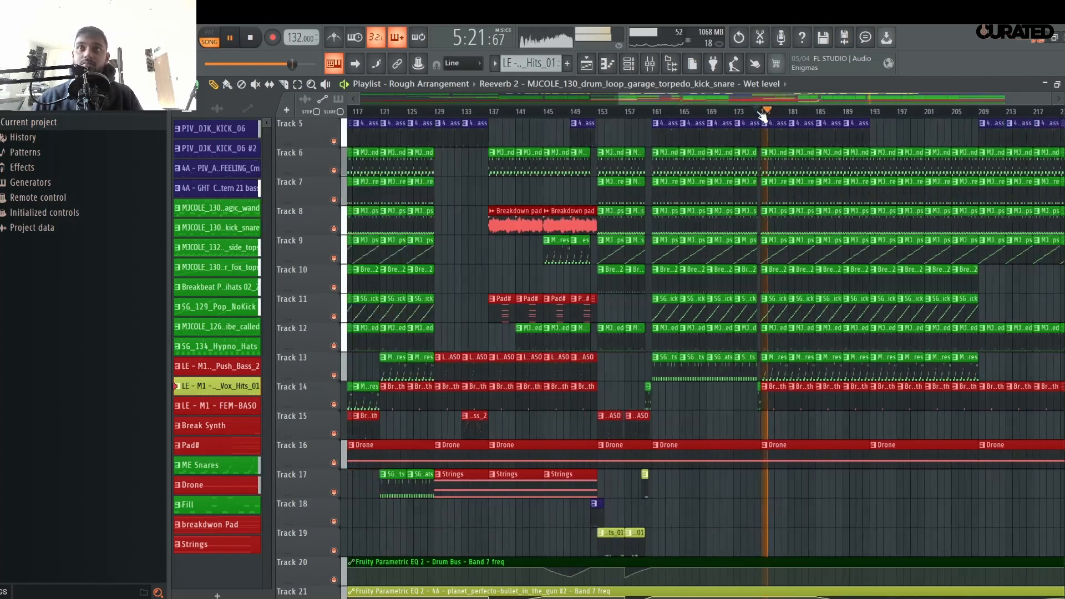
{"action": "scroll", "coordinate": [761, 114], "scroll_direction": "down", "scroll_amount": 4}
{"action": "scroll", "coordinate": [936, 119], "scroll_direction": "up", "scroll_amount": 4}
{"action": "scroll", "coordinate": [939, 193], "scroll_direction": "up", "scroll_amount": 4}
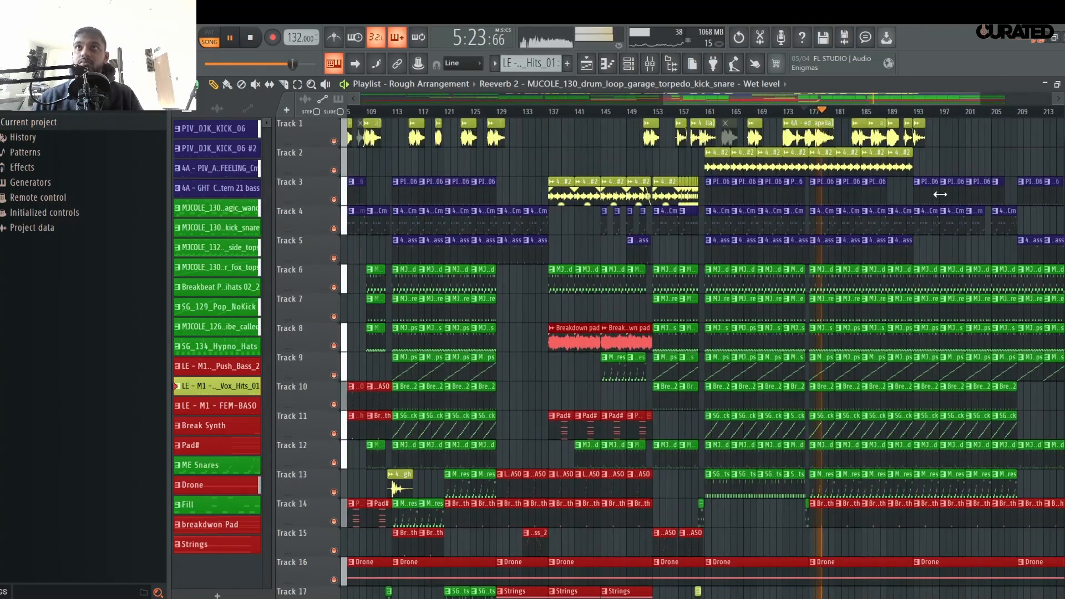
- Play back from bar 174 and examine the clips and automation lanes around the fill before bar 177
{"action": "scroll", "coordinate": [949, 249], "scroll_direction": "down", "scroll_amount": 10}
{"action": "scroll", "coordinate": [947, 271], "scroll_direction": "up", "scroll_amount": 4}
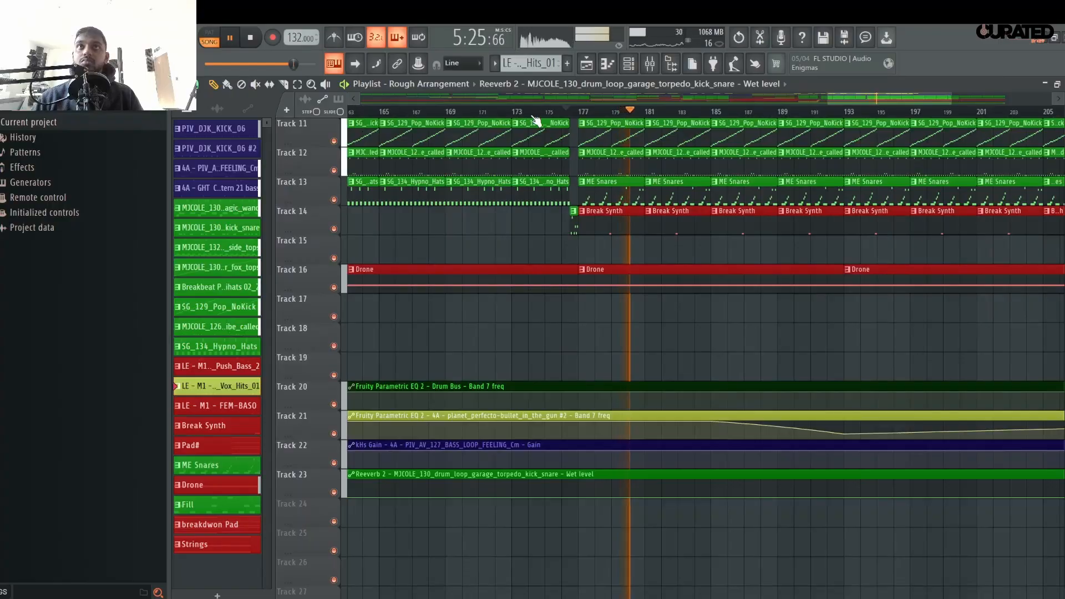
{"action": "scroll", "coordinate": [663, 464], "scroll_direction": "up", "scroll_amount": 10}
{"action": "scroll", "coordinate": [664, 459], "scroll_direction": "down", "scroll_amount": 4}
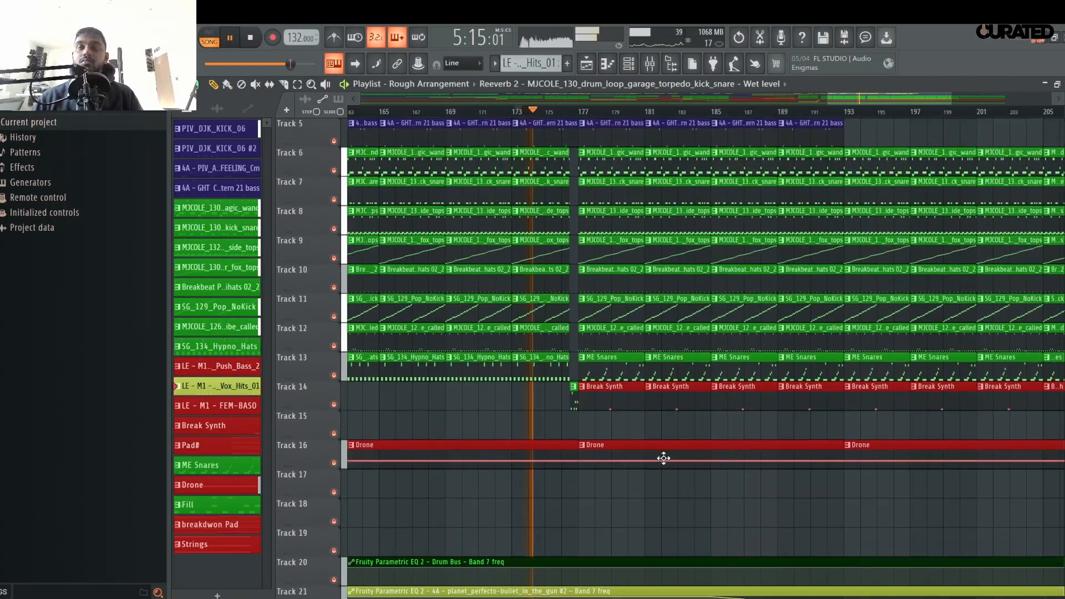
{"action": "scroll", "coordinate": [663, 458], "scroll_direction": "down", "scroll_amount": 4}
{"action": "scroll", "coordinate": [740, 474], "scroll_direction": "up", "scroll_amount": 8}
{"action": "scroll", "coordinate": [744, 476], "scroll_direction": "down", "scroll_amount": 5}
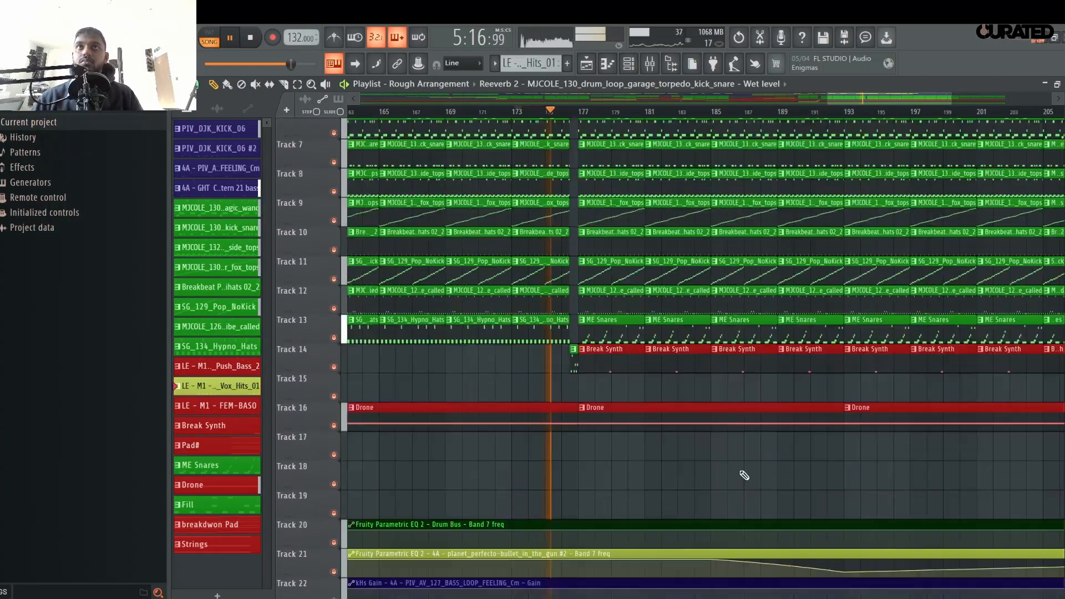
{"action": "scroll", "coordinate": [746, 469], "scroll_direction": "down", "scroll_amount": 4}
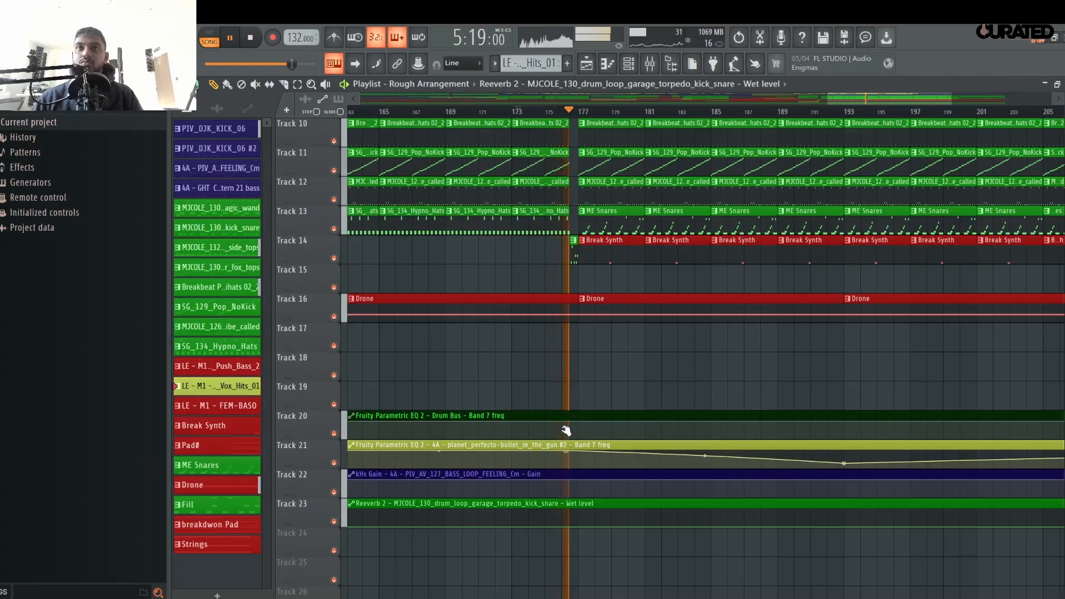
- Reshape the planet_perfecto EQ Band 7 freq automation to dip from about bar 175, bottom out near bar 181 and recover around bar 197
{"action": "left_click_drag", "start_coordinate": [565, 430], "coordinate": [553, 429]}
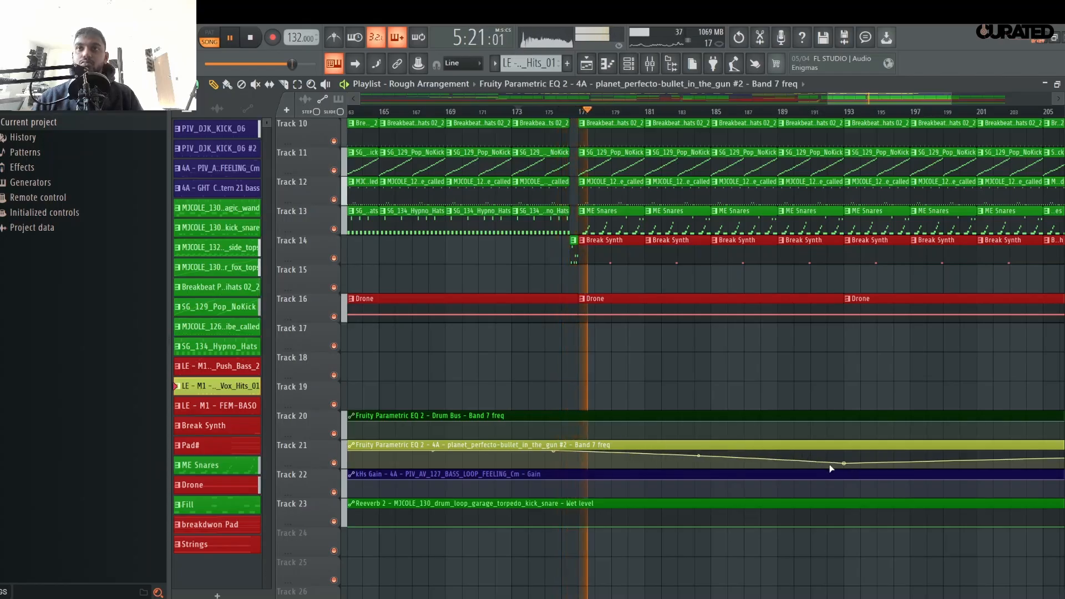
{"action": "left_click_drag", "start_coordinate": [844, 466], "coordinate": [648, 460]}
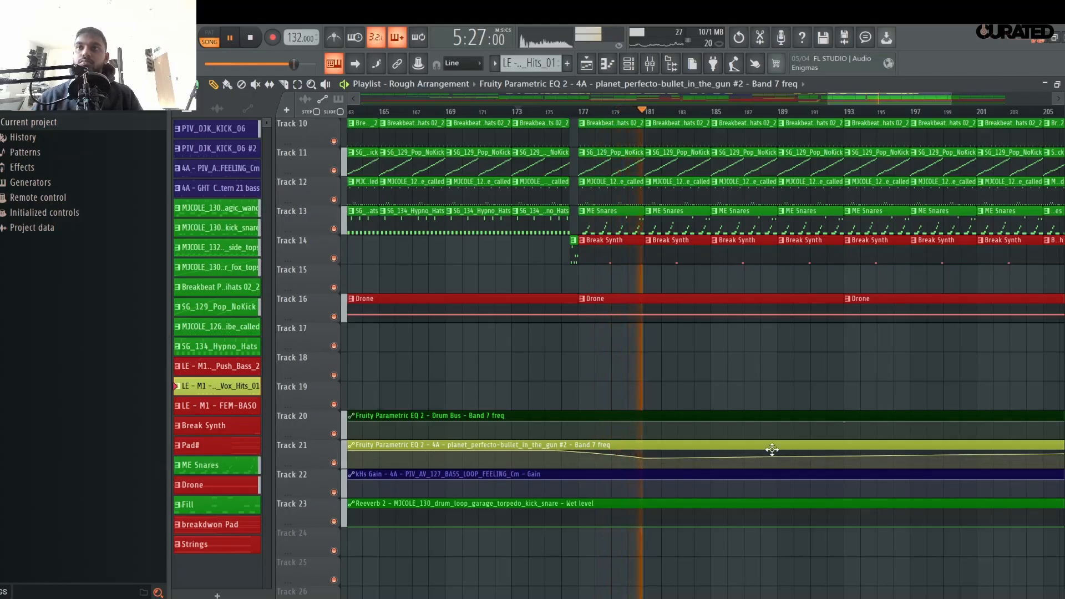
{"action": "left_click_drag", "start_coordinate": [884, 469], "coordinate": [908, 435]}
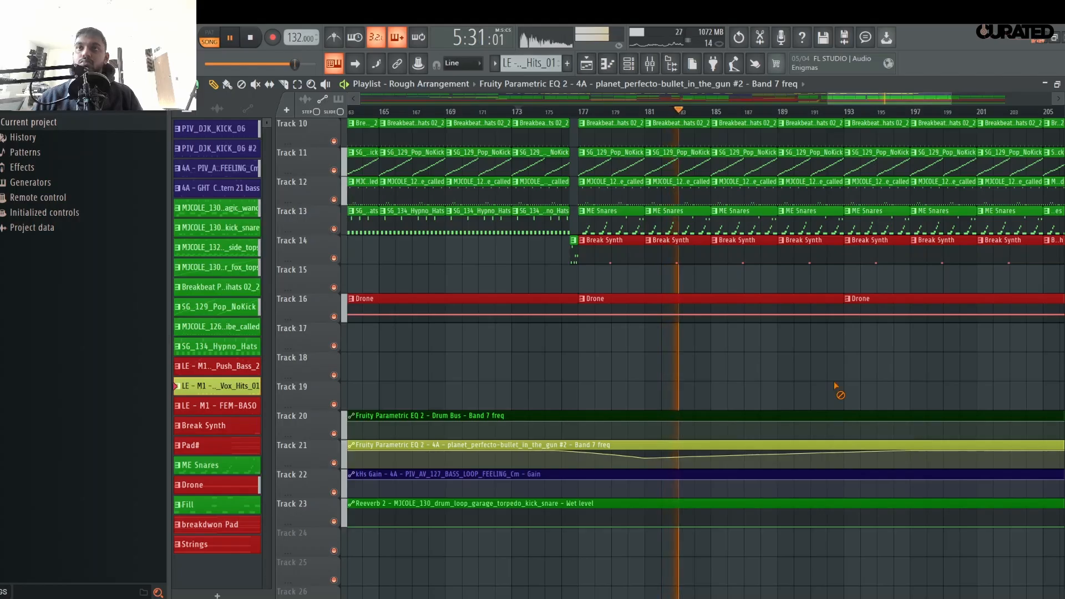
{"action": "scroll", "coordinate": [836, 388], "scroll_direction": "up", "scroll_amount": 5}
{"action": "scroll", "coordinate": [838, 391], "scroll_direction": "down", "scroll_amount": 5}
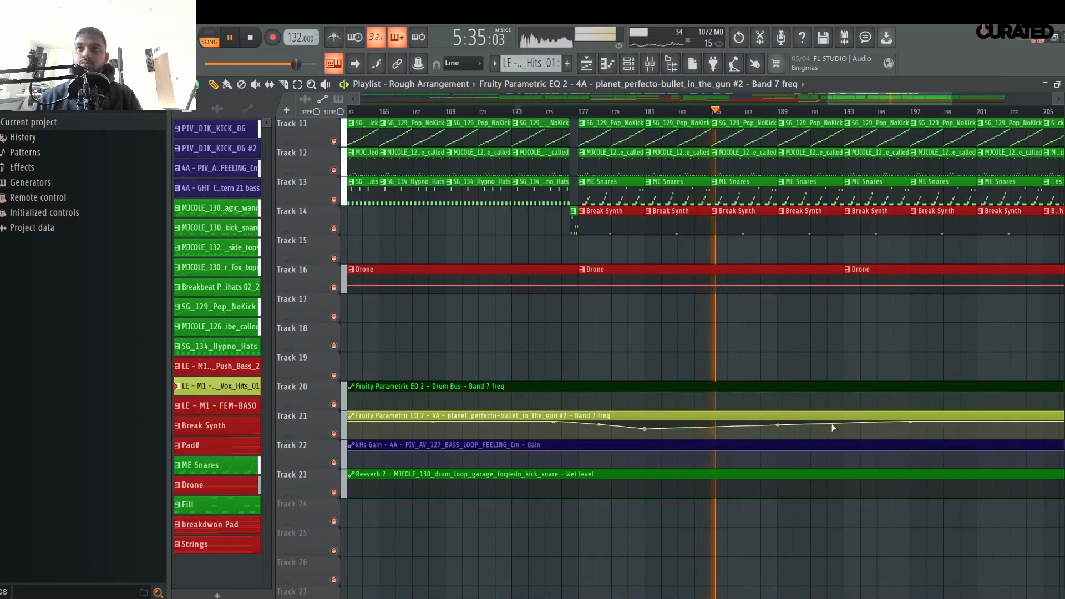
{"action": "scroll", "coordinate": [879, 387], "scroll_direction": "up", "scroll_amount": 5}
{"action": "scroll", "coordinate": [878, 387], "scroll_direction": "down", "scroll_amount": 6}
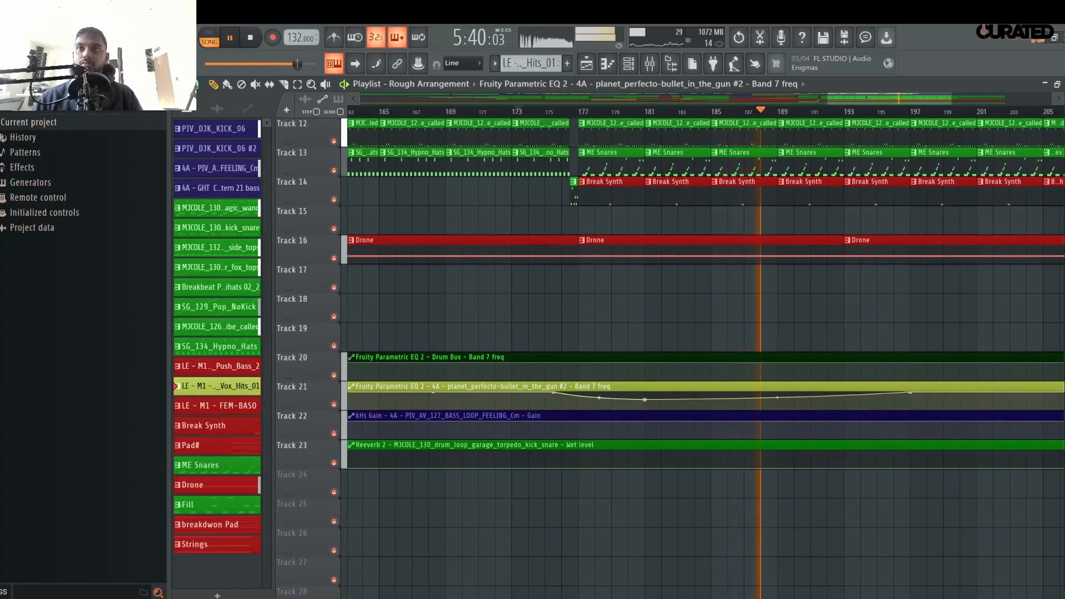
{"action": "key", "text": "space"}
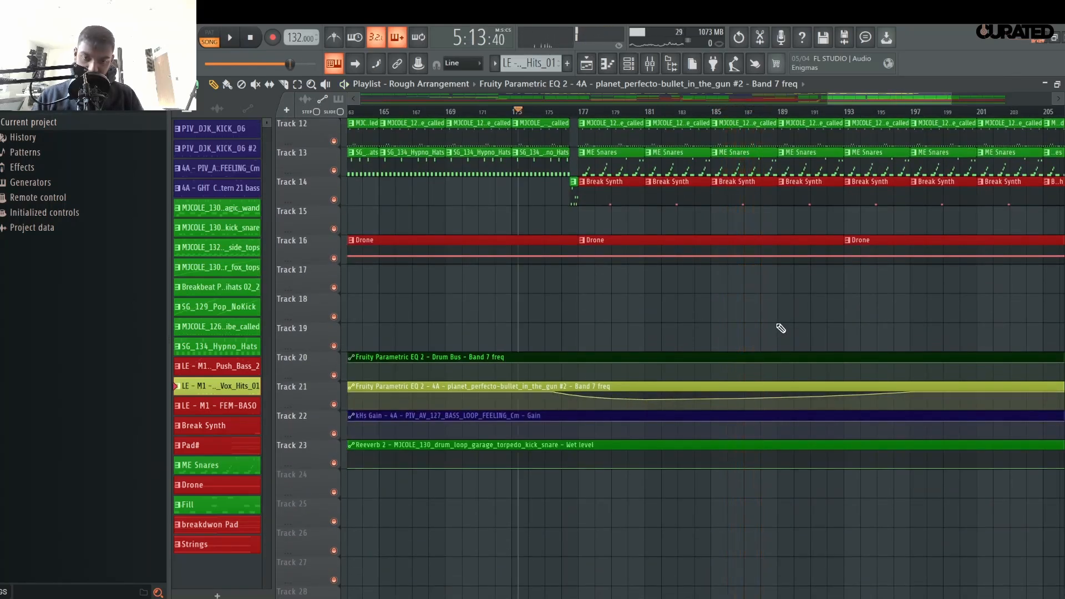
- Examine the clip and automation layout across the tracks from bar 153 to bar 209
{"action": "scroll", "coordinate": [571, 218], "scroll_direction": "up", "scroll_amount": 6}
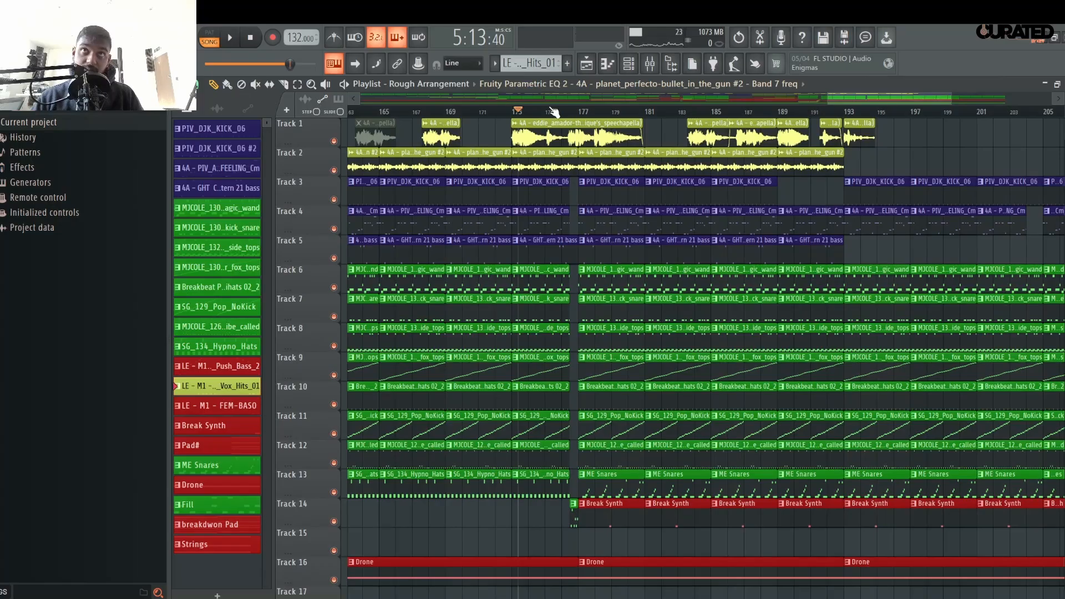
{"action": "scroll", "coordinate": [554, 112], "scroll_direction": "down", "scroll_amount": 4}
{"action": "scroll", "coordinate": [665, 117], "scroll_direction": "up", "scroll_amount": 3}
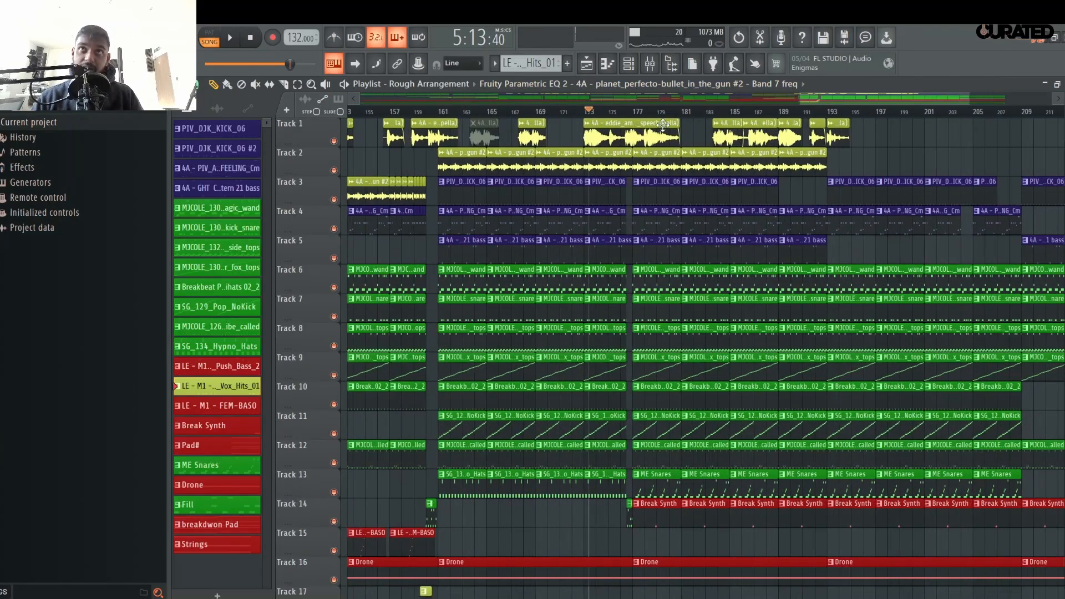
{"action": "scroll", "coordinate": [610, 289], "scroll_direction": "down", "scroll_amount": 6}
{"action": "scroll", "coordinate": [609, 333], "scroll_direction": "up", "scroll_amount": 6}
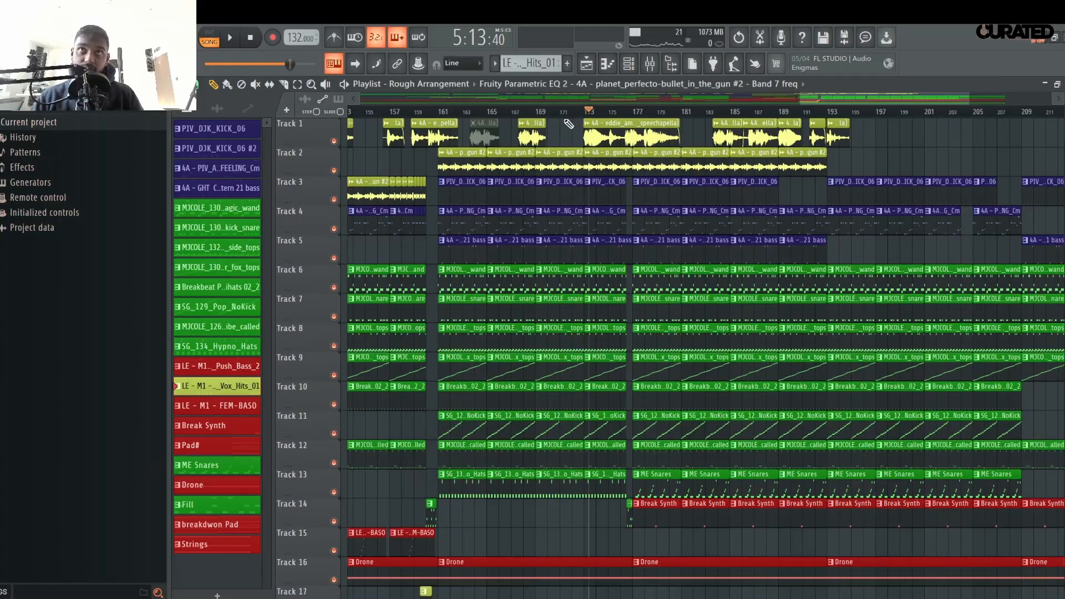
{"action": "scroll", "coordinate": [671, 374], "scroll_direction": "down", "scroll_amount": 3}
{"action": "scroll", "coordinate": [671, 374], "scroll_direction": "down", "scroll_amount": 2}
{"action": "scroll", "coordinate": [614, 337], "scroll_direction": "up", "scroll_amount": 5}
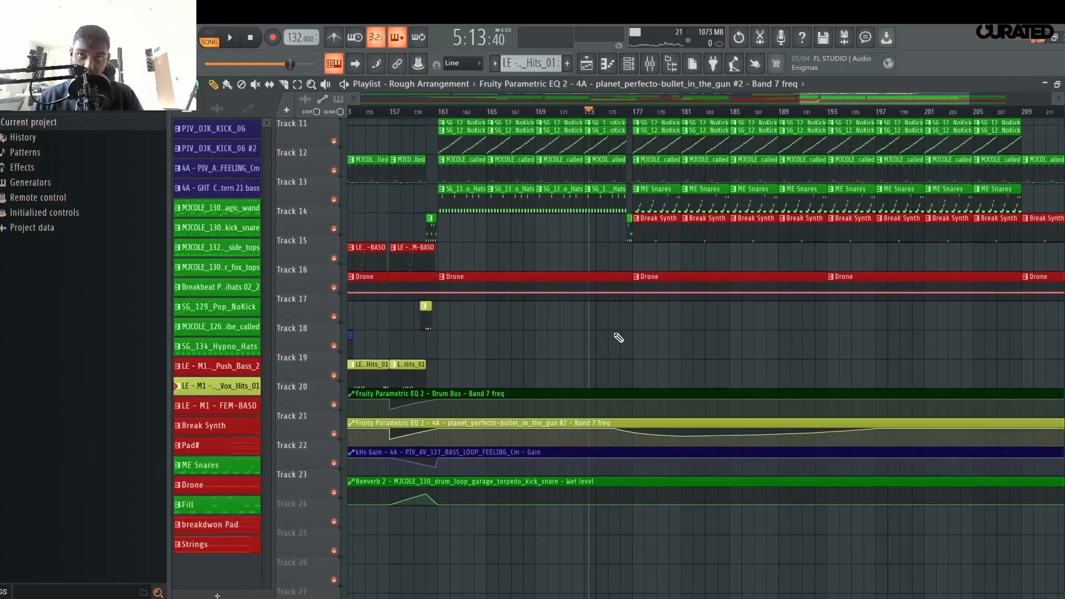
- Move the start of the planet_perfecto EQ Band 7 freq automation dip to about bar 173 and audition the change
{"action": "scroll", "coordinate": [610, 336], "scroll_direction": "down", "scroll_amount": 5}
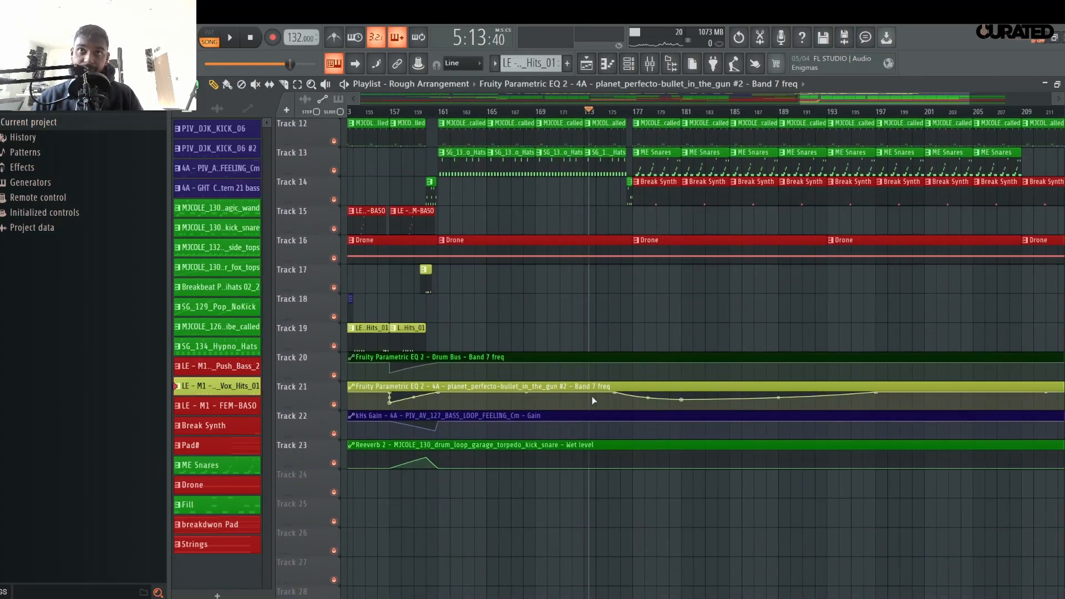
{"action": "left_click", "coordinate": [611, 390]}
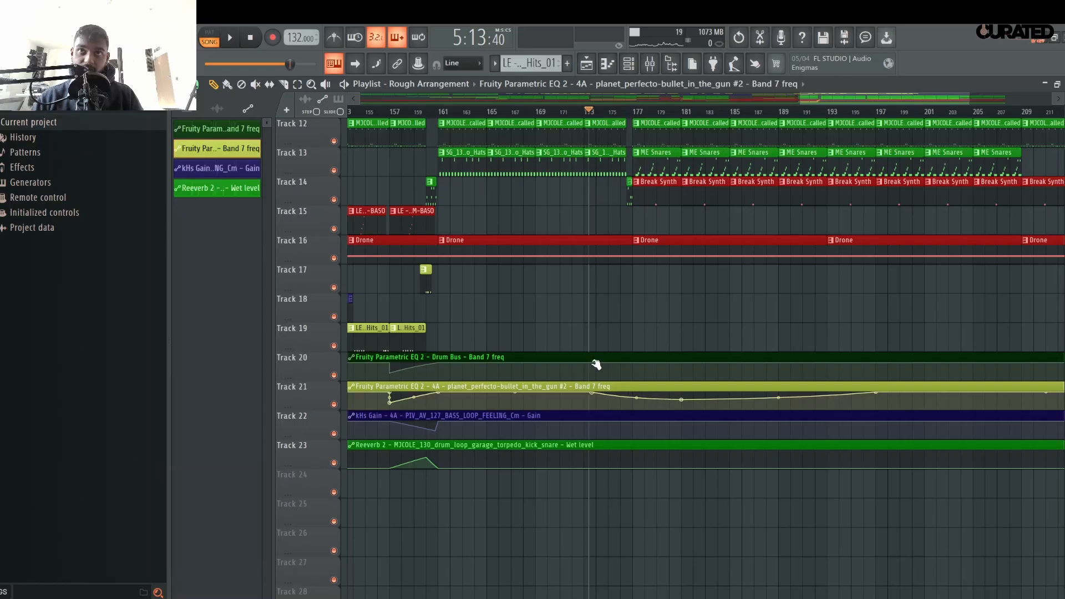
{"action": "scroll", "coordinate": [681, 332], "scroll_direction": "up", "scroll_amount": 5}
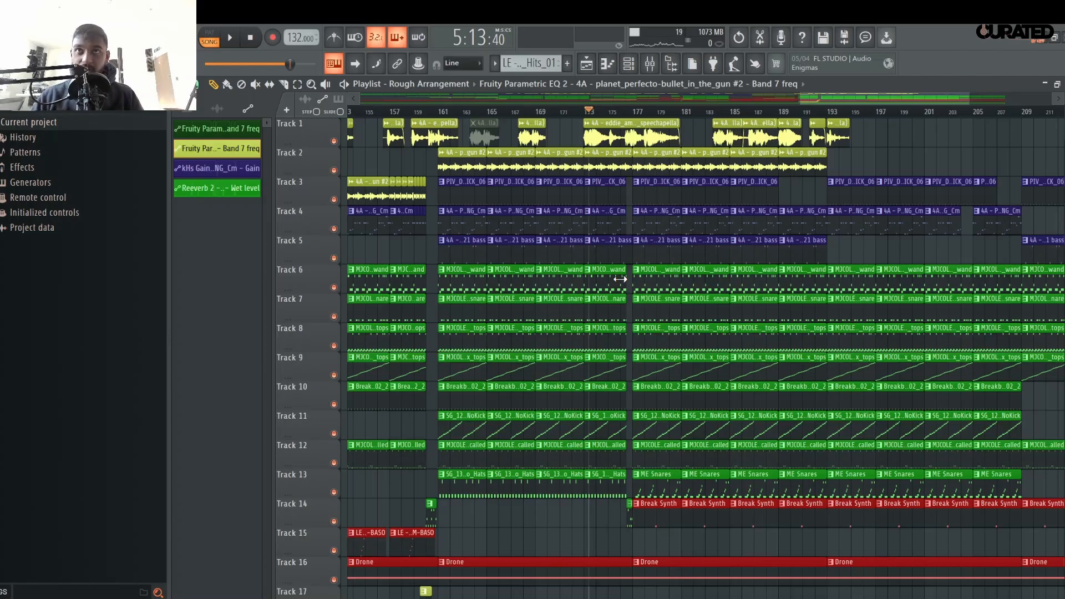
{"action": "key", "text": "space"}
{"action": "scroll", "coordinate": [587, 366], "scroll_direction": "down", "scroll_amount": 5}
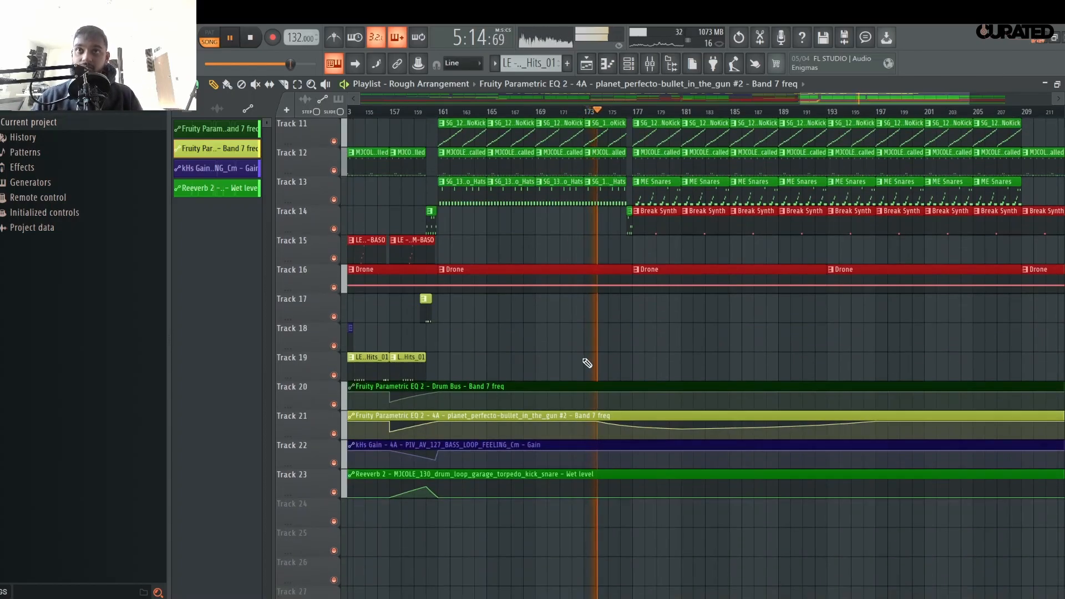
{"action": "scroll", "coordinate": [587, 365], "scroll_direction": "up", "scroll_amount": 1}
{"action": "key", "text": "space"}
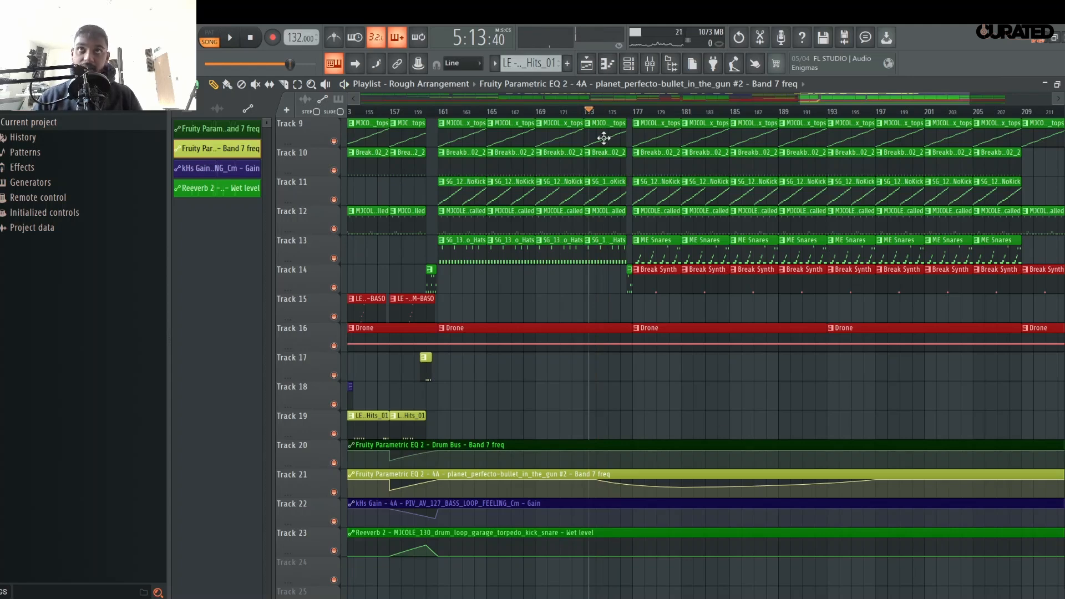
- Play back from bar 173 through the transition into bar 177 and review the clip layout of the whole arrangement
{"action": "scroll", "coordinate": [637, 112], "scroll_direction": "up", "scroll_amount": 3}
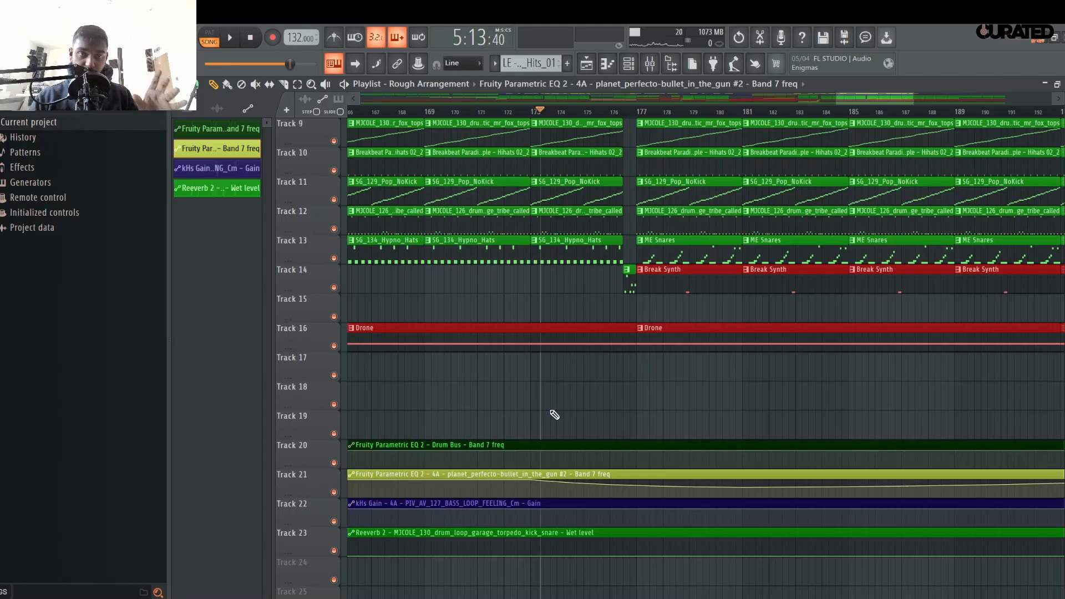
{"action": "key", "text": "space"}
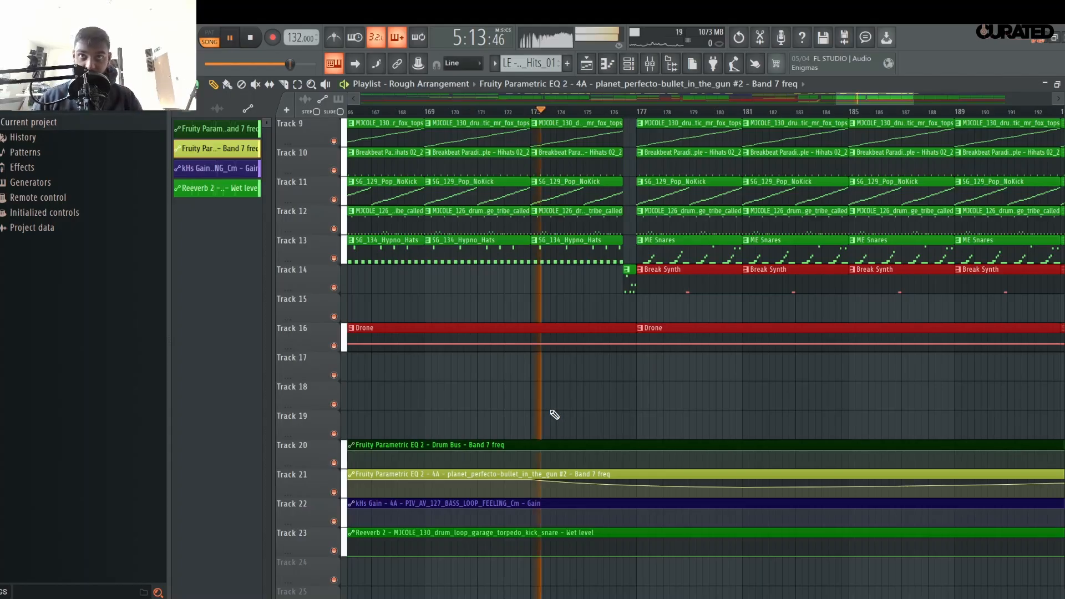
{"action": "scroll", "coordinate": [610, 411], "scroll_direction": "up", "scroll_amount": 3}
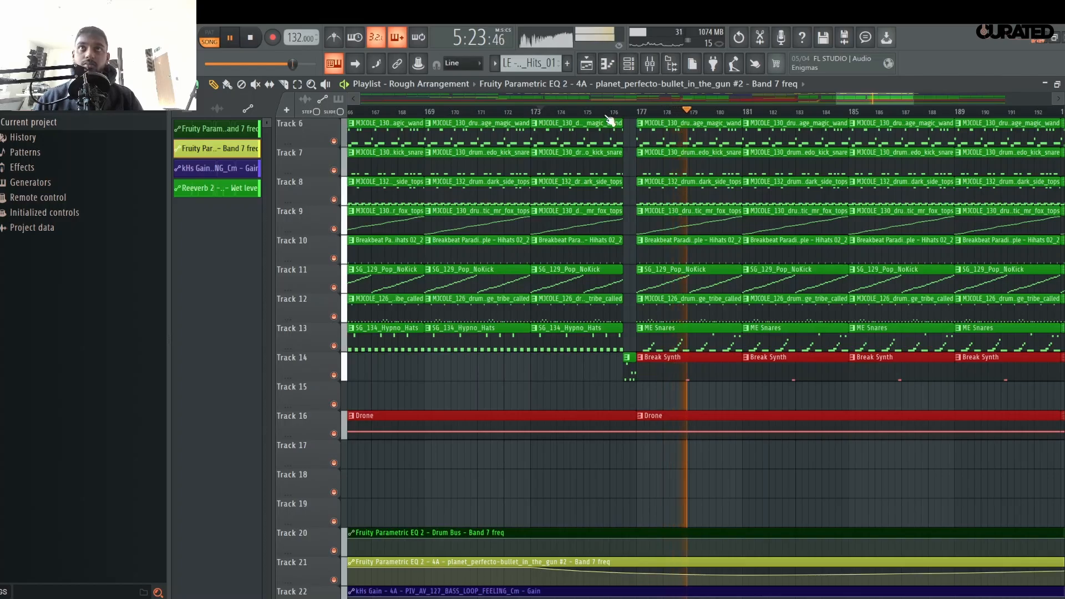
{"action": "scroll", "coordinate": [613, 118], "scroll_direction": "down", "scroll_amount": 10}
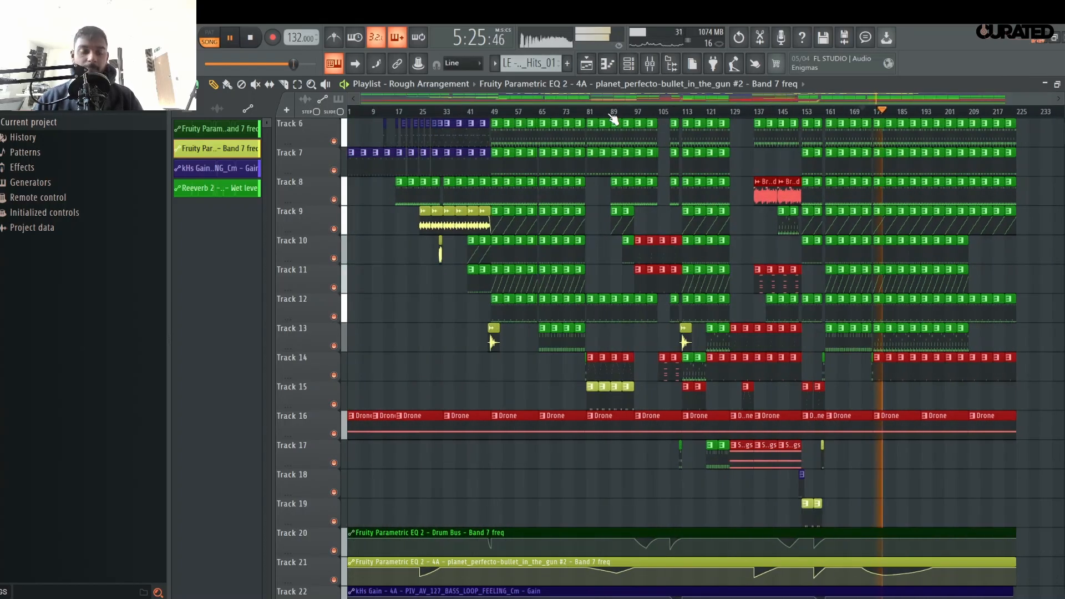
{"action": "mouse_move", "coordinate": [1061, 100]}
{"action": "left_mouse_down"}
{"action": "mouse_move", "coordinate": [1061, 128]}
{"action": "mouse_move", "coordinate": [1061, 106]}
{"action": "left_mouse_up"}
{"action": "scroll", "coordinate": [1063, 230], "scroll_direction": "up", "scroll_amount": 4}
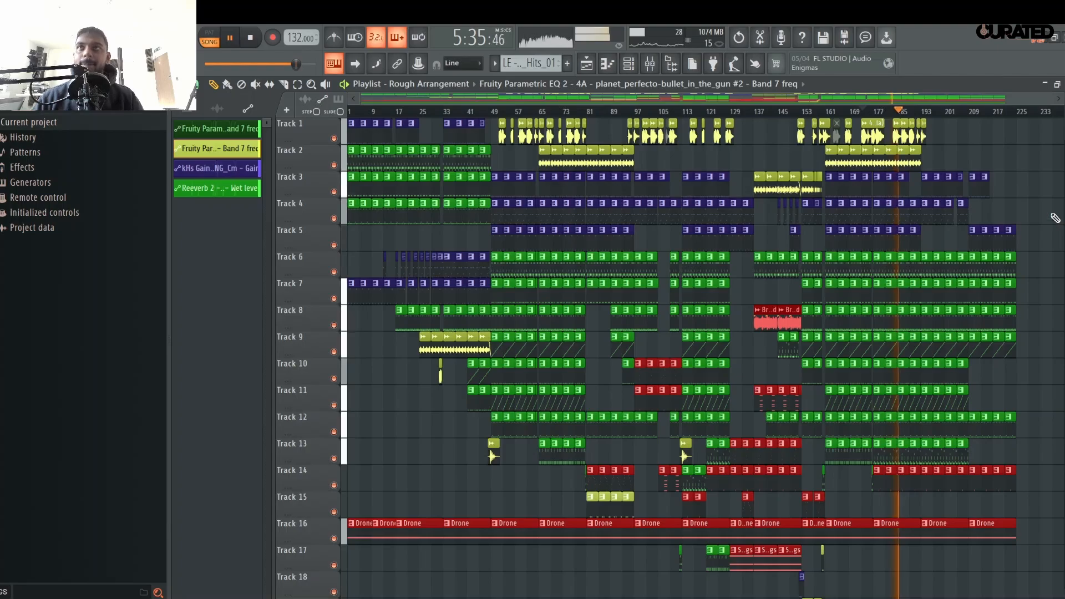
{"action": "key", "text": "space"}
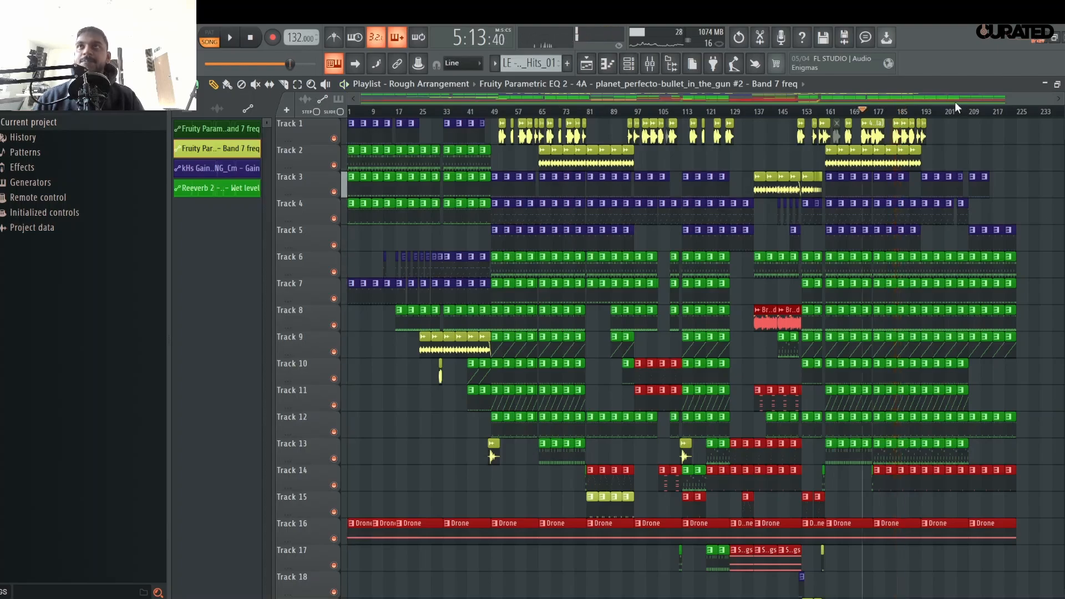
- Make the PIV_AV_127_BASS_LOOP_FEELING_Cm clip at bar 161 unique and re-lay the bass loop clips up to the fill before bar 177
{"action": "scroll", "coordinate": [958, 114], "scroll_direction": "up", "scroll_amount": 5}
{"action": "scroll", "coordinate": [510, 116], "scroll_direction": "up", "scroll_amount": 3}
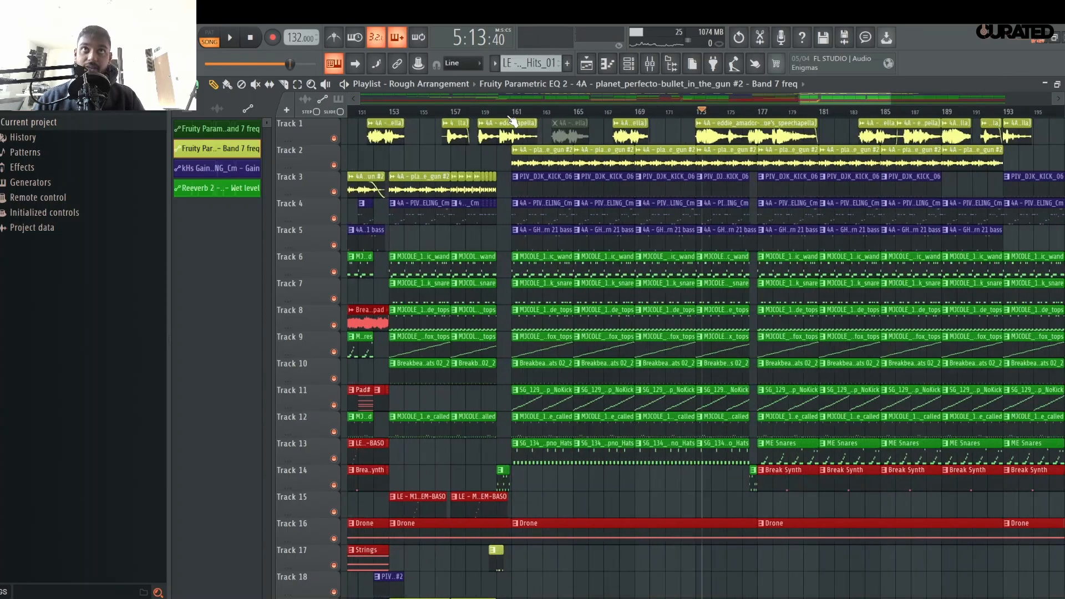
{"action": "left_click", "coordinate": [517, 113]}
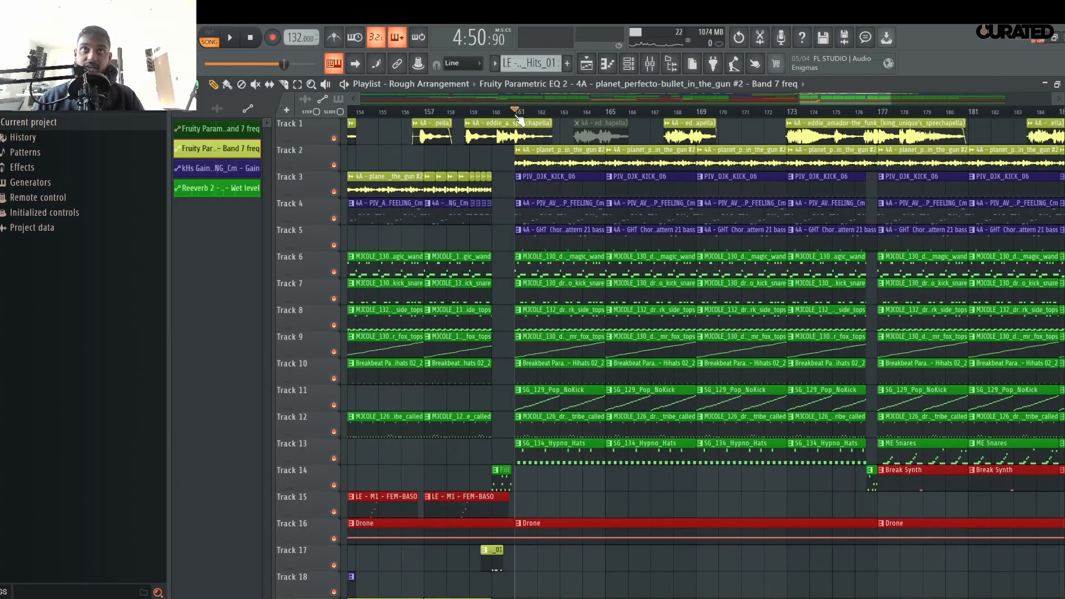
{"action": "right_click", "coordinate": [520, 211]}
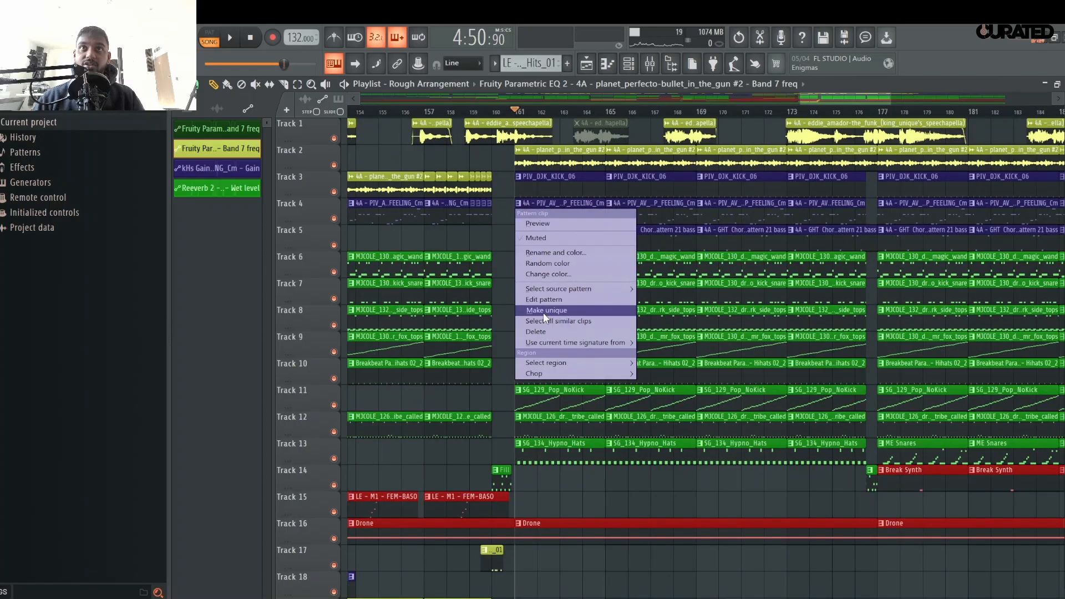
{"action": "left_click", "coordinate": [544, 312]}
{"action": "right_click", "coordinate": [649, 216]}
{"action": "right_click", "coordinate": [741, 217]}
{"action": "right_click", "coordinate": [842, 221]}
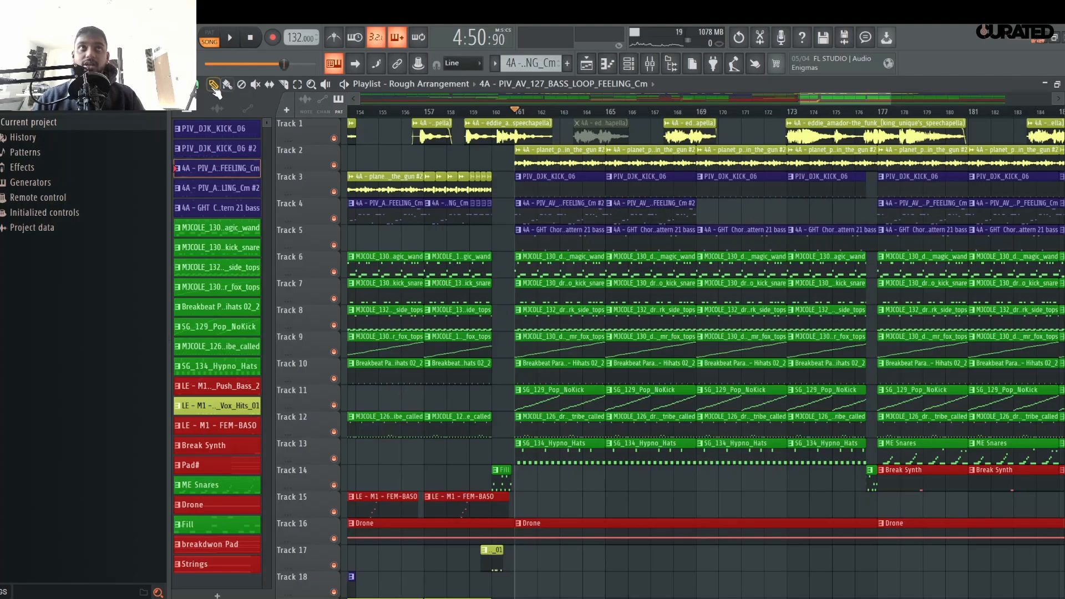
{"action": "left_click", "coordinate": [195, 85]}
{"action": "left_click", "coordinate": [208, 244]}
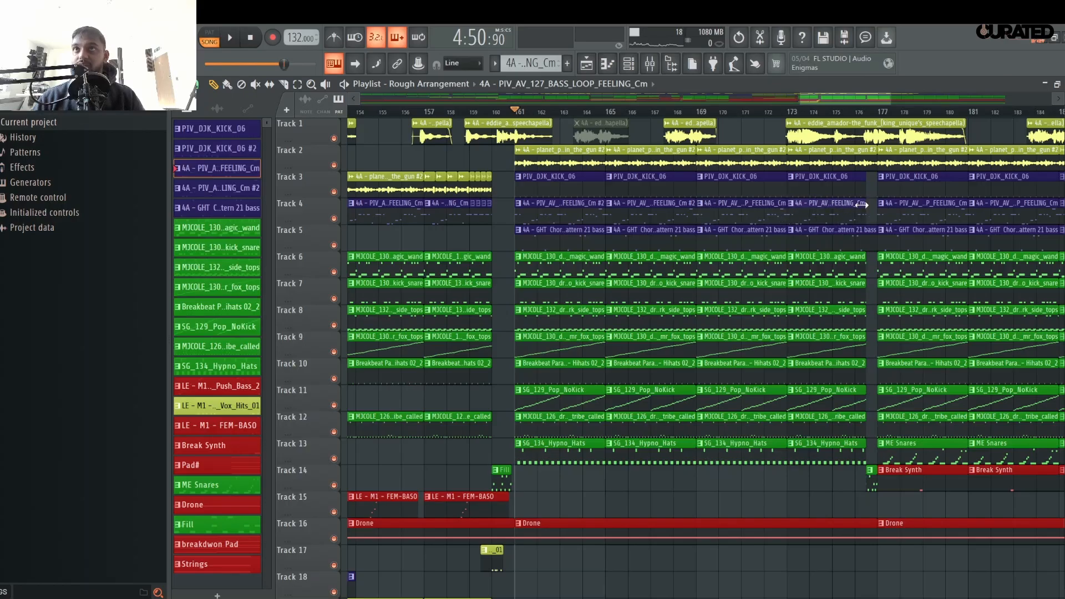
- Open the unique bass loop pattern from bar 161 in the piano roll and audition it in pattern mode
{"action": "double_click", "coordinate": [551, 209]}
{"action": "scroll", "coordinate": [566, 111], "scroll_direction": "down", "scroll_amount": 3}
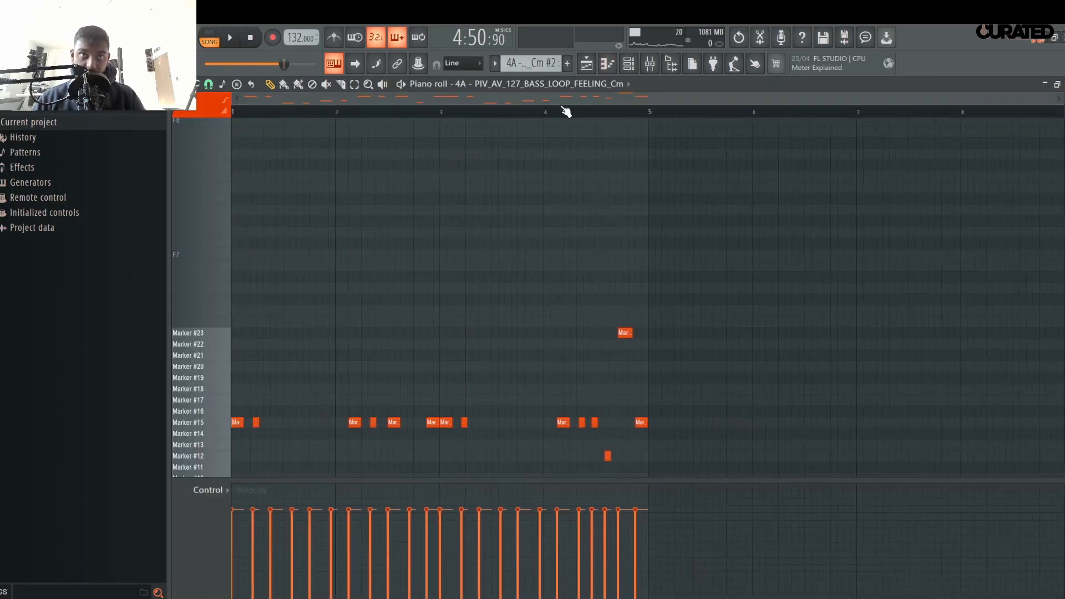
{"action": "scroll", "coordinate": [295, 307], "scroll_direction": "down", "scroll_amount": 5}
{"action": "left_click", "coordinate": [211, 45]}
{"action": "key", "text": "space"}
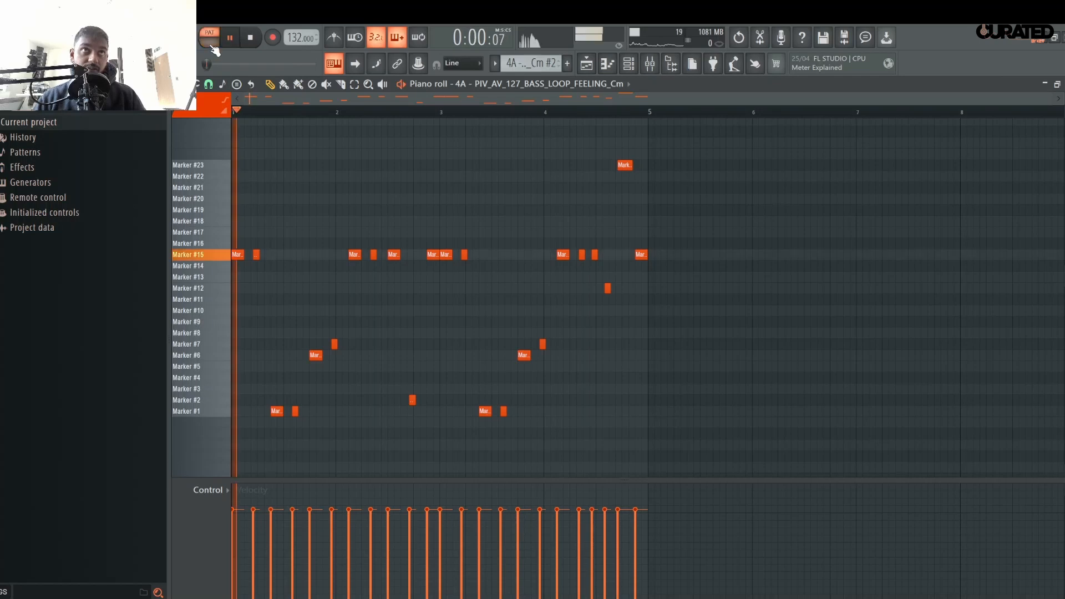
{"action": "key", "text": "space"}
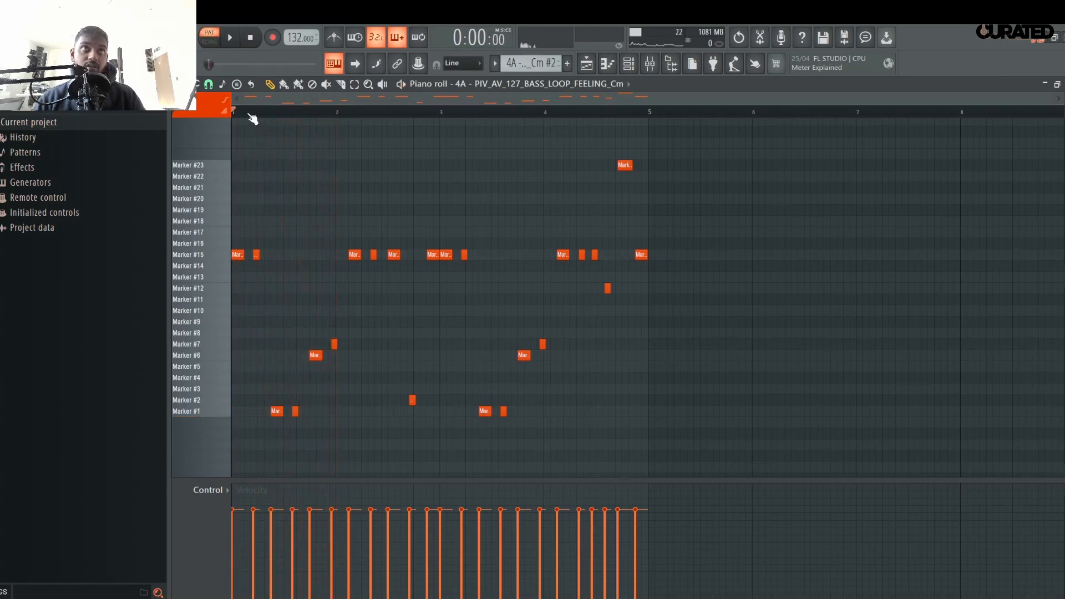
- Try an extra bass note right after the pattern's first note, auditioning Markers #18, #20 and #19, and remove it
{"action": "scroll", "coordinate": [261, 109], "scroll_direction": "up", "scroll_amount": 3}
{"action": "left_click", "coordinate": [259, 222]}
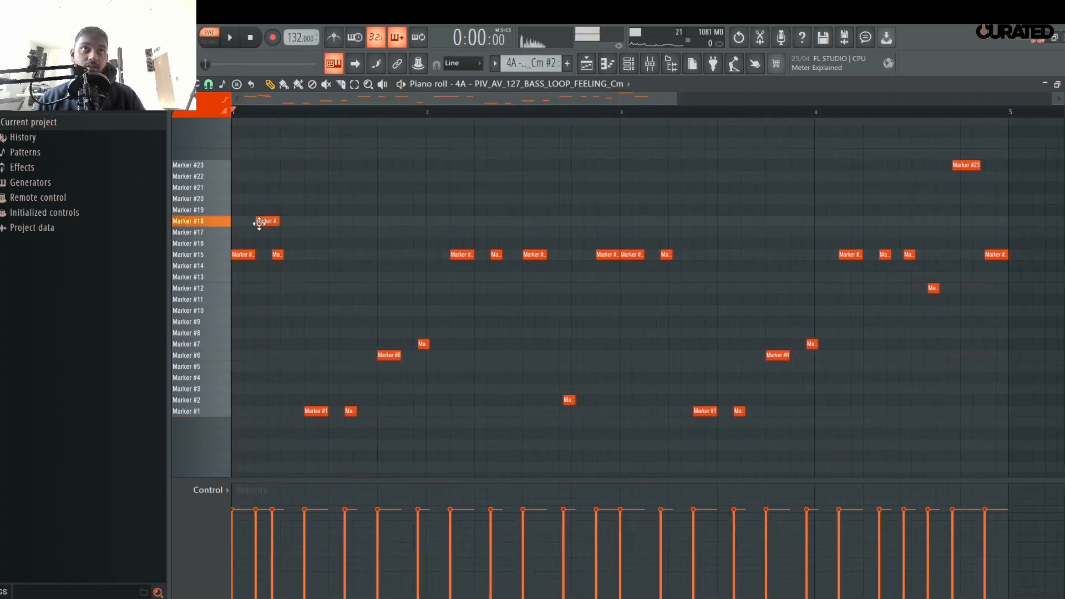
{"action": "key", "text": "space"}
{"action": "key", "text": "space"}
{"action": "mouse_move", "coordinate": [278, 222]}
{"action": "left_mouse_down"}
{"action": "mouse_move", "coordinate": [266, 223]}
{"action": "mouse_move", "coordinate": [260, 201]}
{"action": "left_mouse_up"}
{"action": "key", "text": "space"}
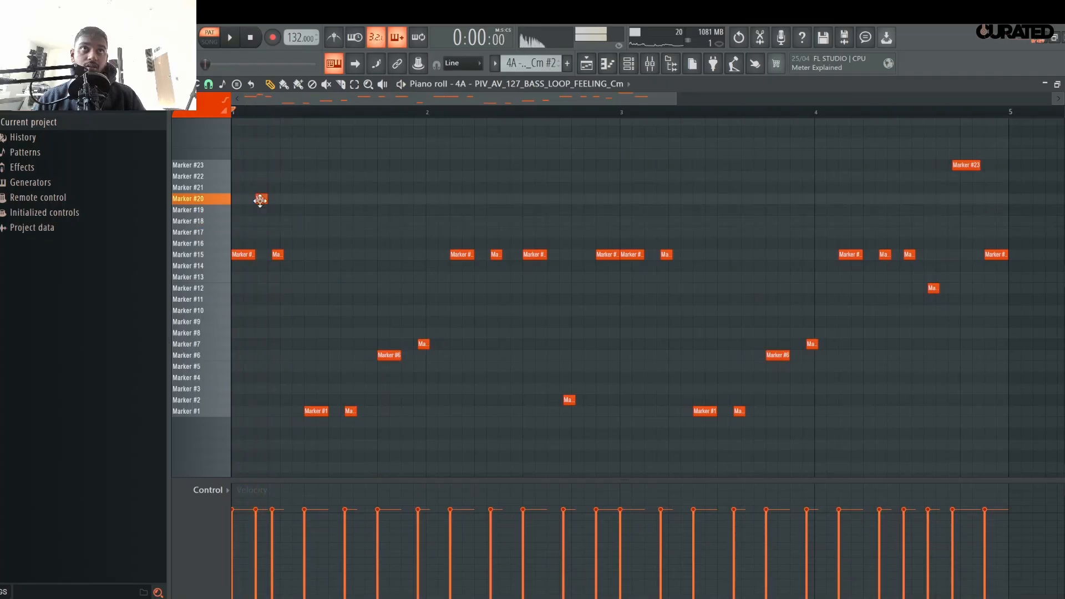
{"action": "key", "text": "space"}
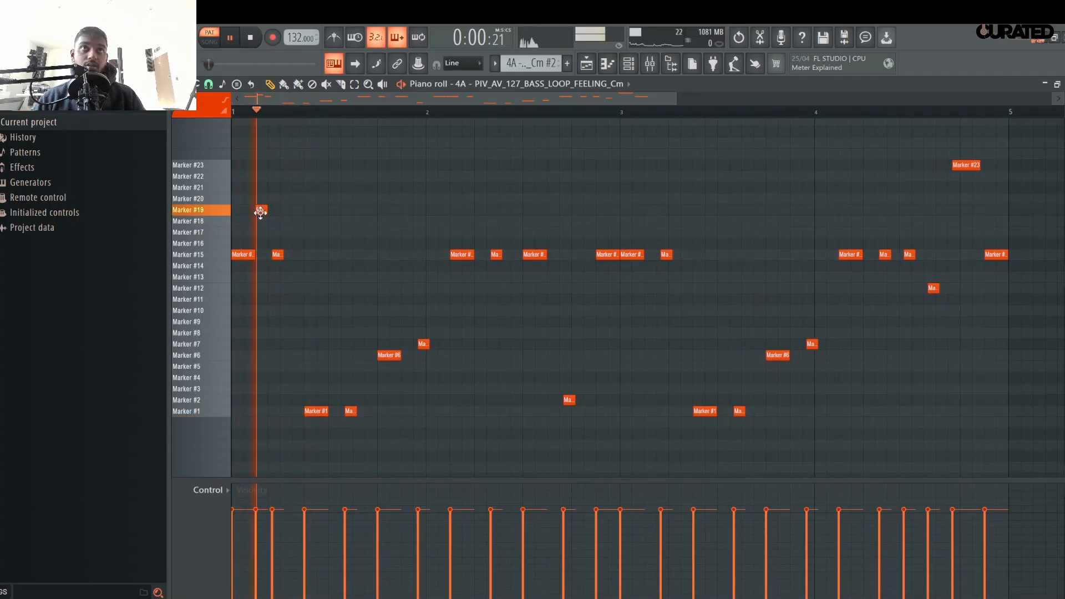
{"action": "key", "text": "space"}
{"action": "right_click", "coordinate": [261, 212]}
{"action": "key", "text": "space"}
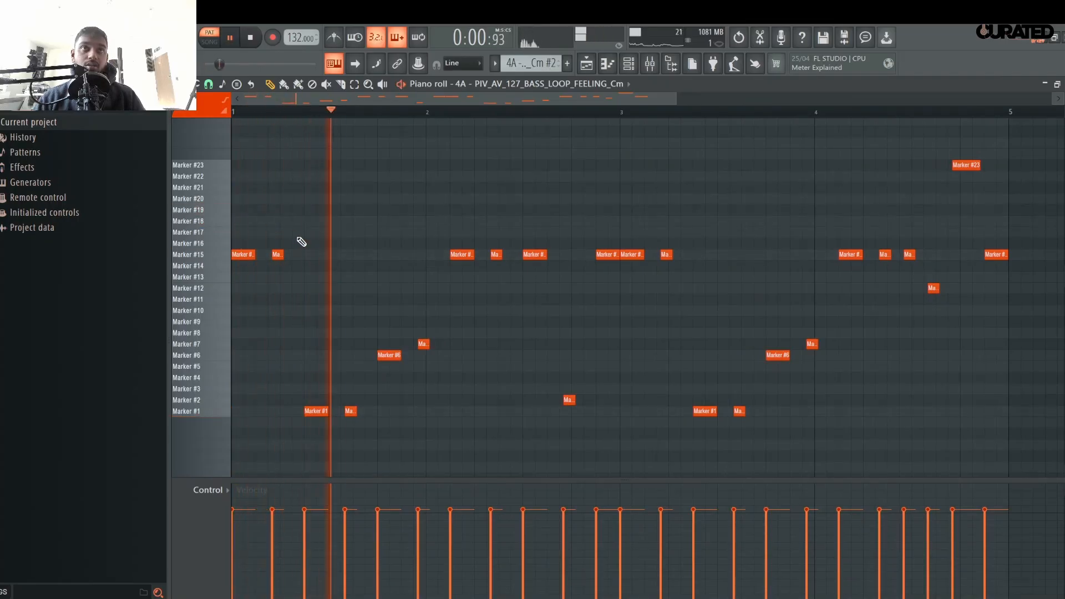
- Try an extra bass note between the two Marker #1 notes in bar 1, auditioning Markers #15 and #19, and remove it
{"action": "left_click", "coordinate": [320, 253]}
{"action": "key", "text": "space"}
{"action": "right_click", "coordinate": [321, 258]}
{"action": "key", "text": "space"}
{"action": "left_click_drag", "start_coordinate": [344, 243], "coordinate": [336, 209]}
{"action": "key", "text": "space"}
{"action": "key", "text": "space"}
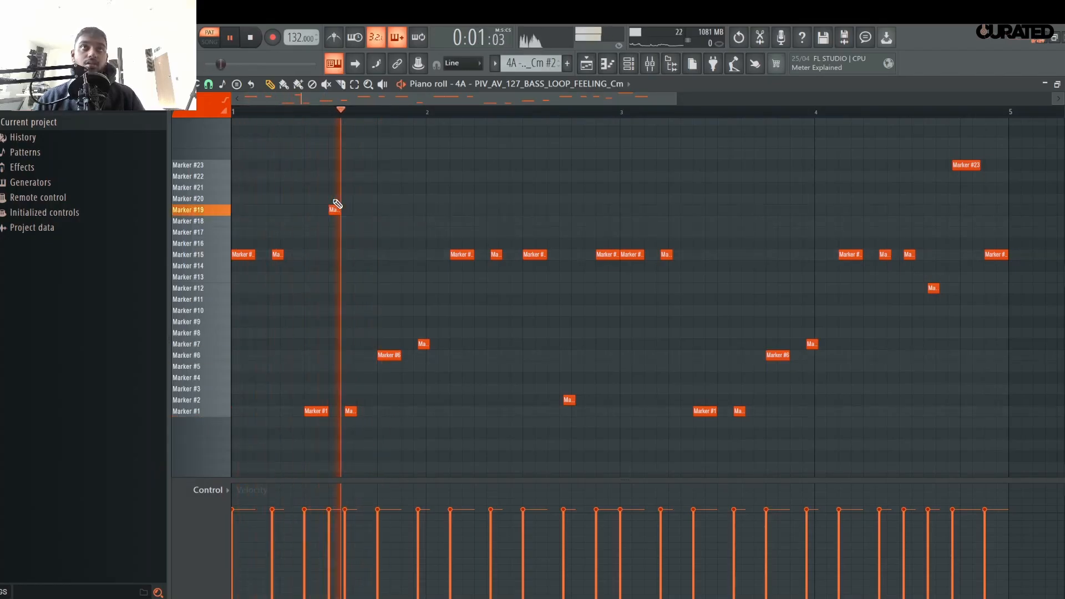
{"action": "key", "text": "space"}
{"action": "key", "text": "space"}
{"action": "right_click", "coordinate": [336, 210]}
{"action": "key", "text": "space"}
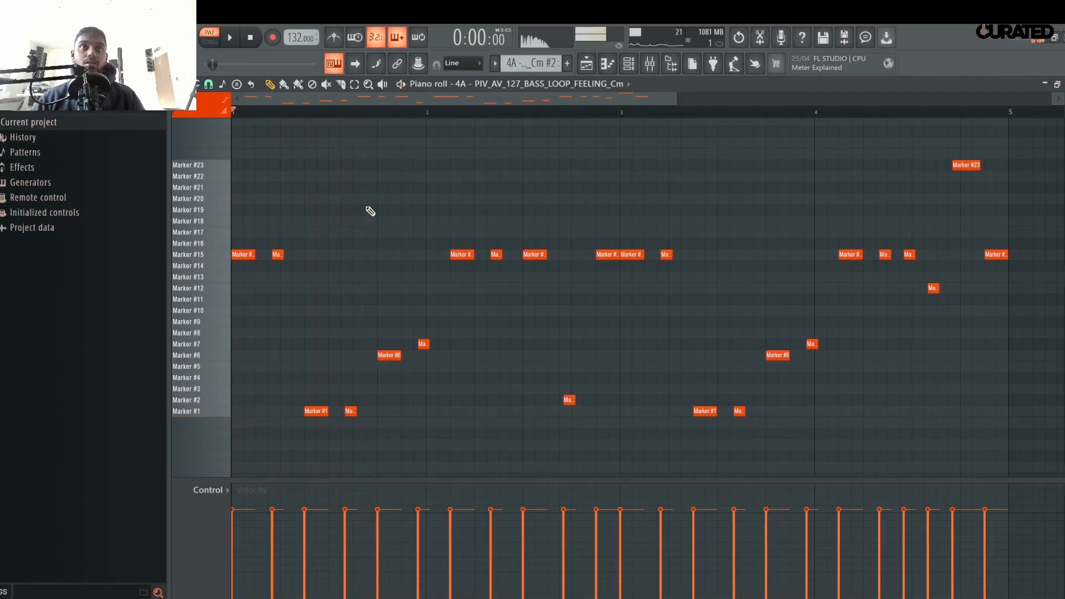
- Add a Marker #18 bass note near the end of bar 1, between the Marker #6 and Marker #7 notes
{"action": "key", "text": "space"}
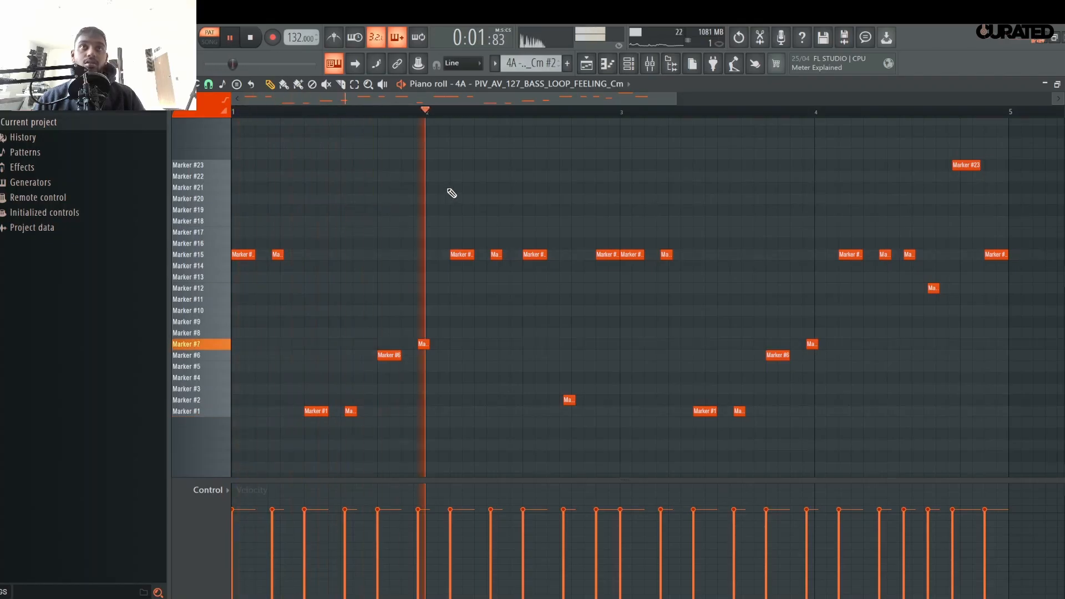
{"action": "key", "text": "space"}
{"action": "left_click", "coordinate": [404, 177]}
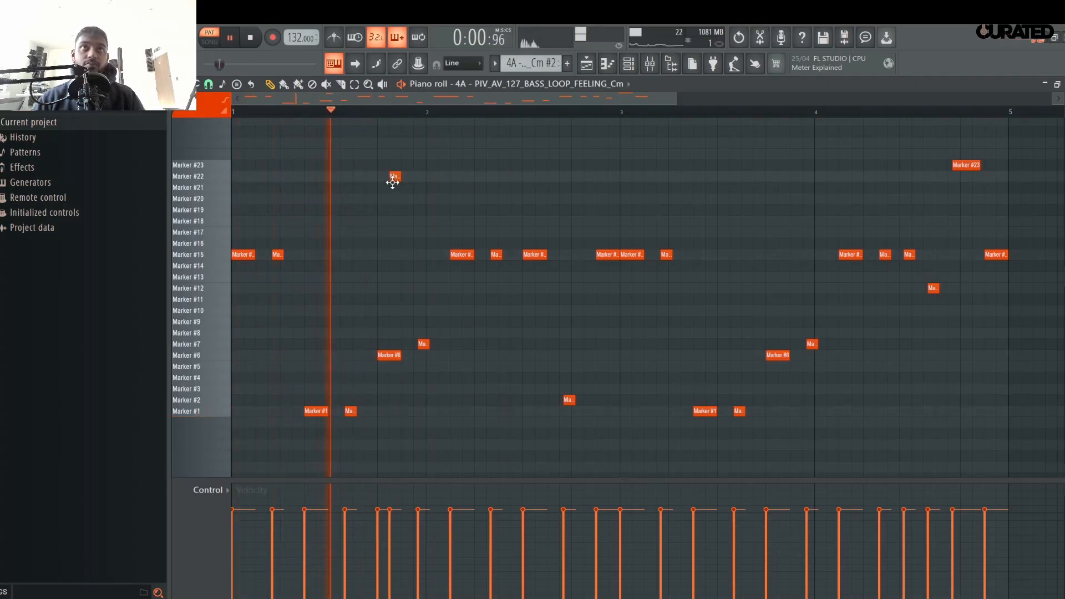
{"action": "left_click_drag", "start_coordinate": [407, 177], "coordinate": [408, 199]}
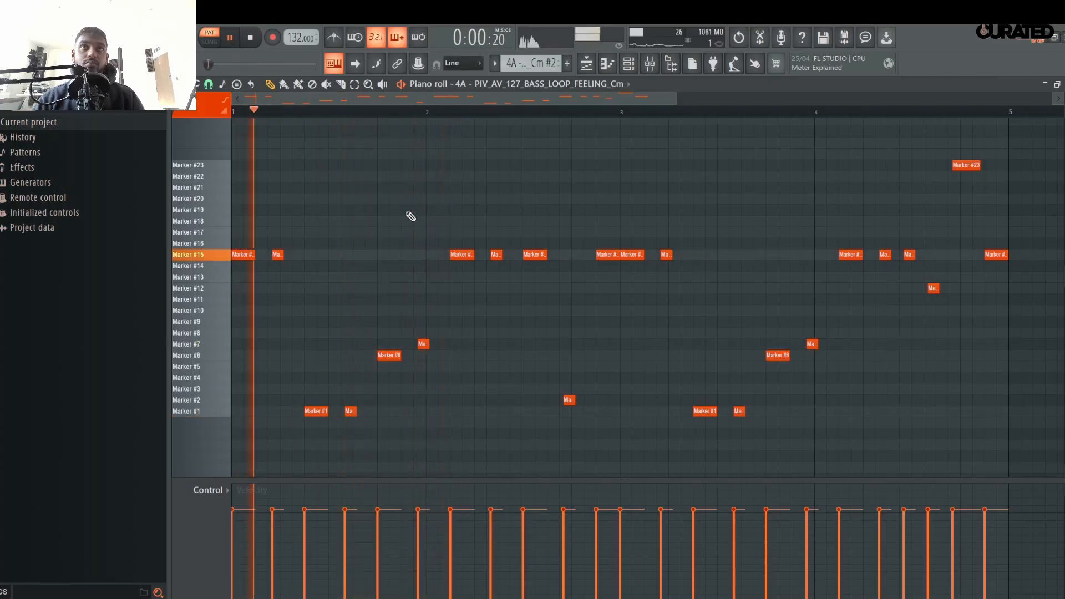
{"action": "left_click", "coordinate": [408, 220]}
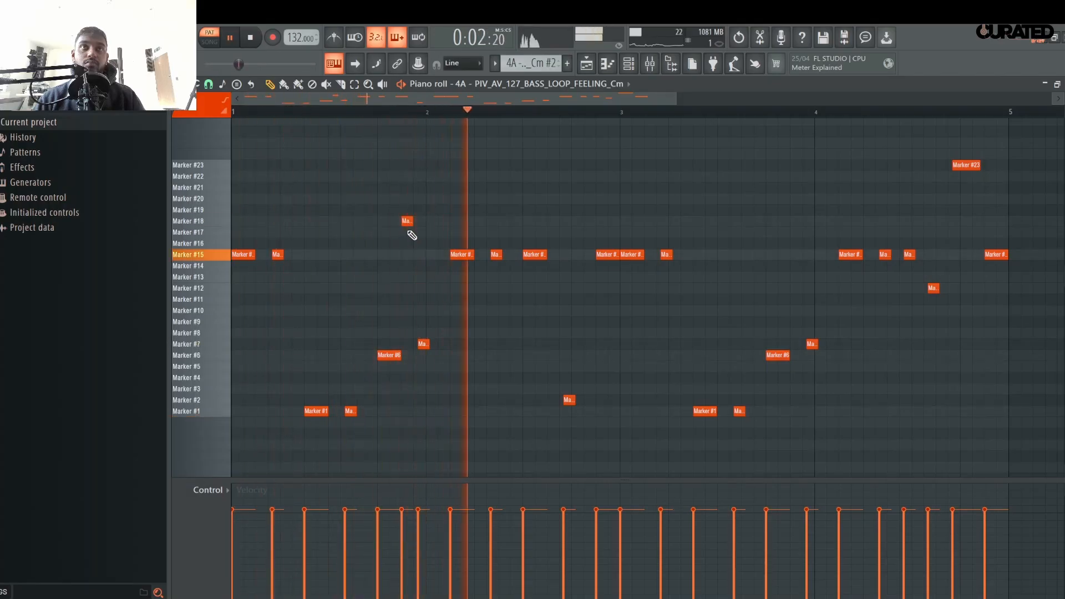
- Switch to a finer snap, trim the Marker #18 note slightly shorter, and audition the bass pattern
{"action": "left_click", "coordinate": [209, 83]}
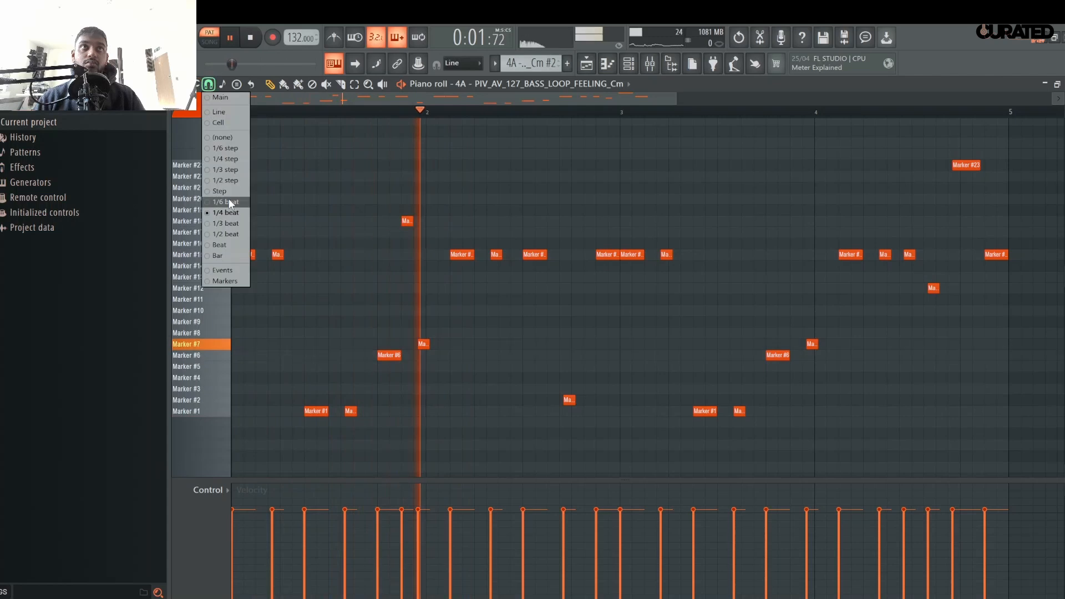
{"action": "left_click", "coordinate": [230, 176]}
{"action": "left_click_drag", "start_coordinate": [411, 221], "coordinate": [403, 223]}
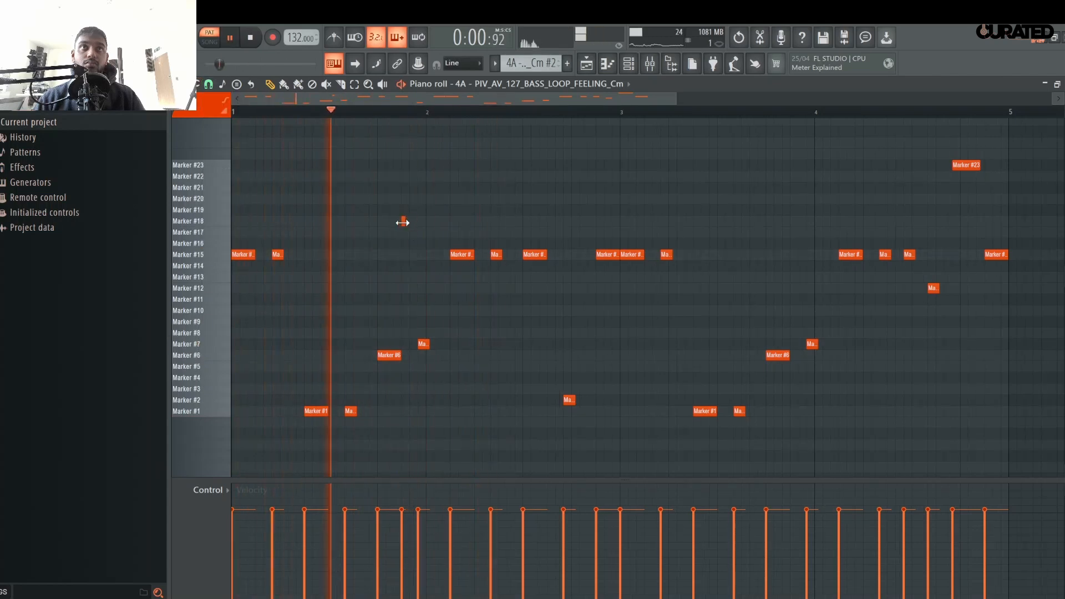
{"action": "key", "text": "space"}
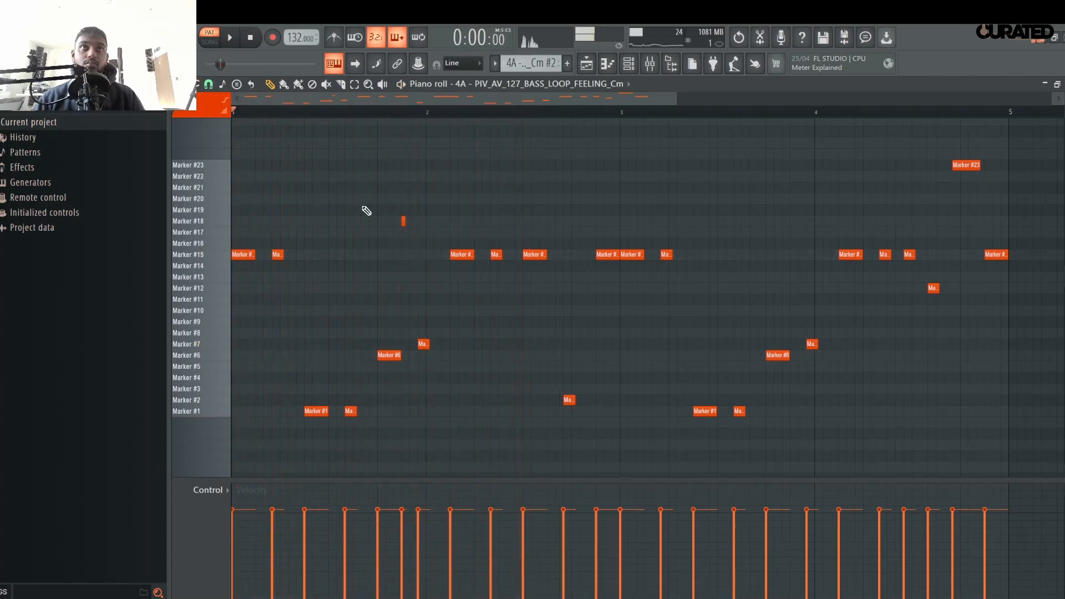
{"action": "key", "text": "space"}
{"action": "left_click_drag", "start_coordinate": [406, 220], "coordinate": [410, 220]}
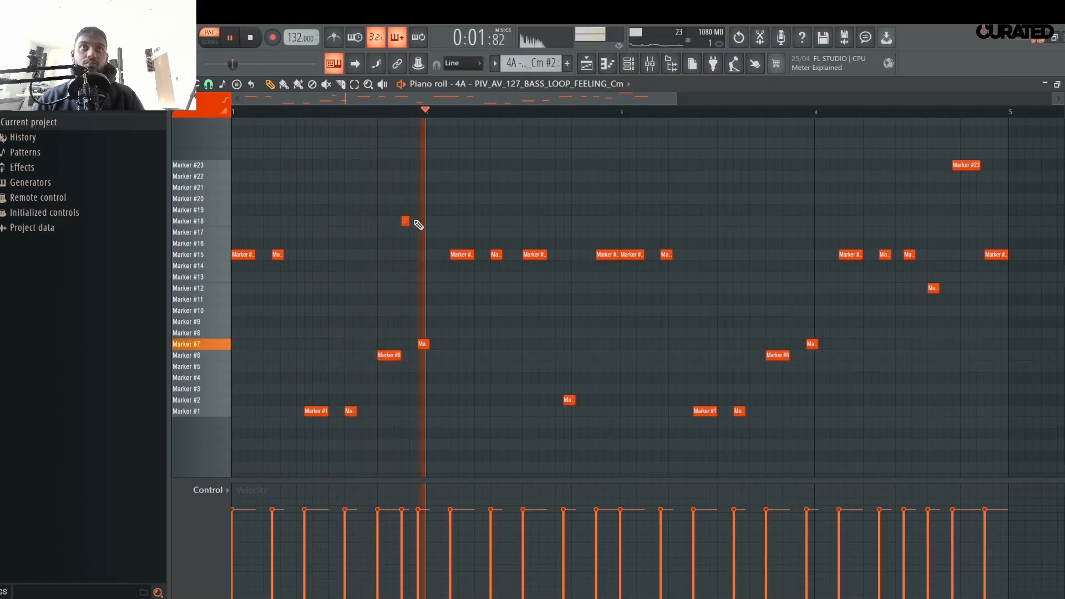
{"action": "scroll", "coordinate": [547, 119], "scroll_direction": "down", "scroll_amount": 1}
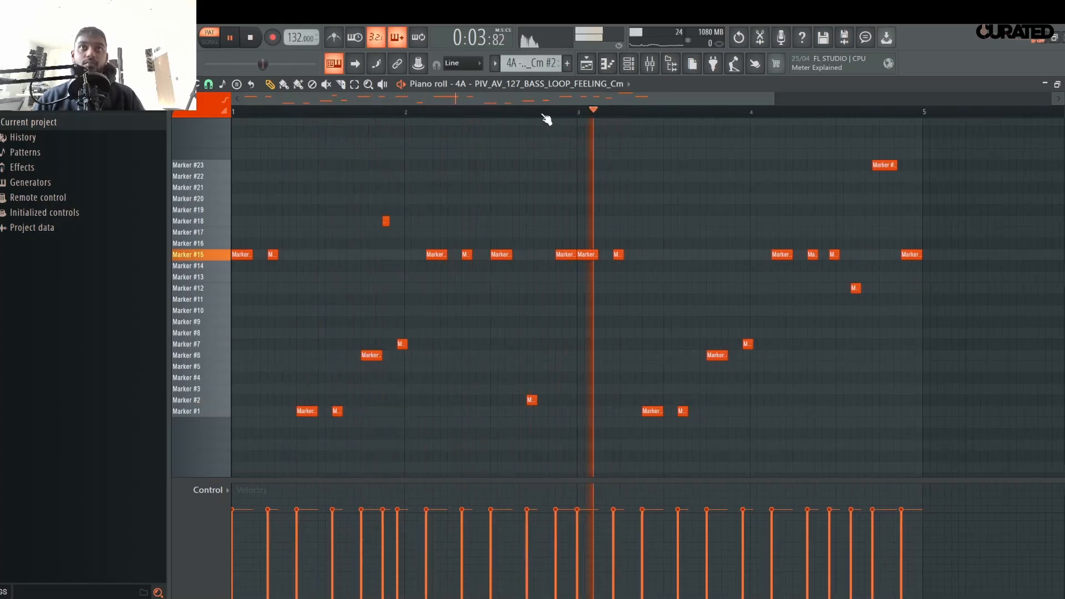
{"action": "scroll", "coordinate": [547, 119], "scroll_direction": "down", "scroll_amount": 1}
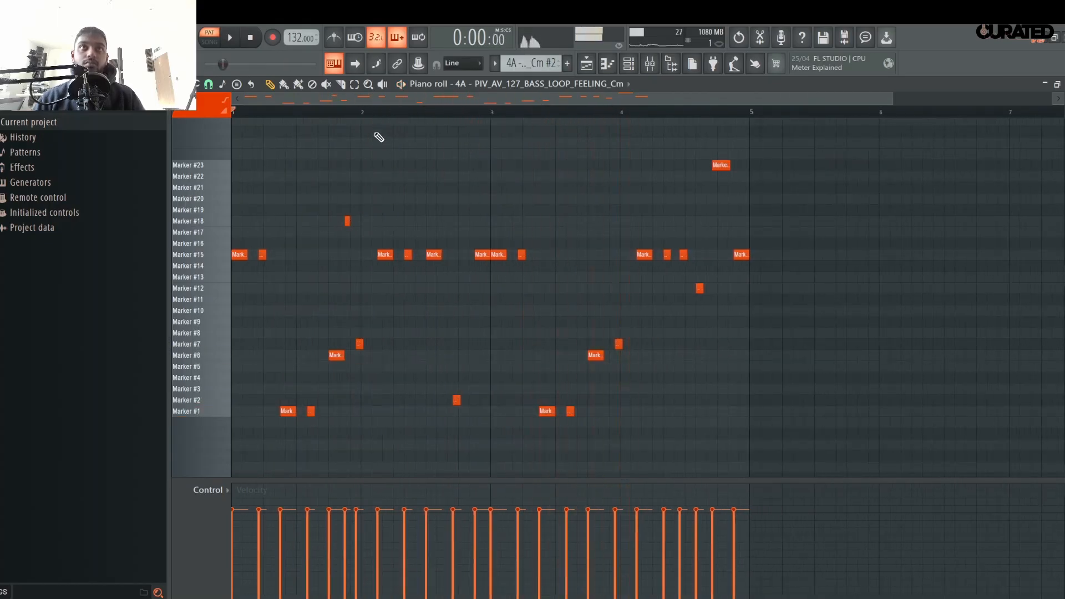
- Set the snap to 1/2 beat and duplicate bar 1's Marker #18 note into the end of bar 2
{"action": "left_click", "coordinate": [209, 85]}
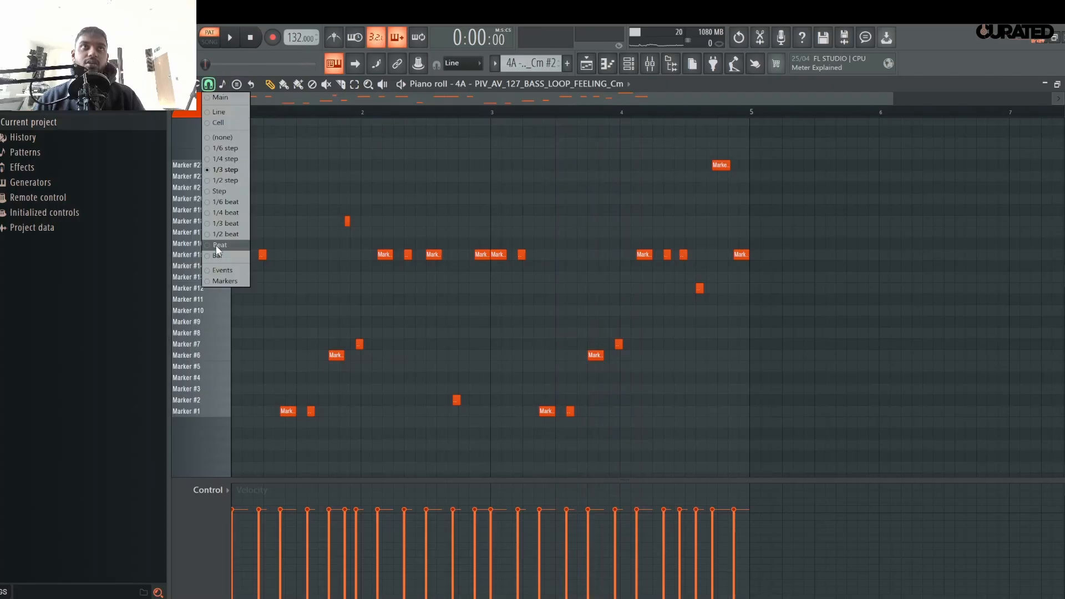
{"action": "left_click", "coordinate": [227, 234]}
{"action": "left_click_drag", "start_coordinate": [234, 113], "coordinate": [362, 114]}
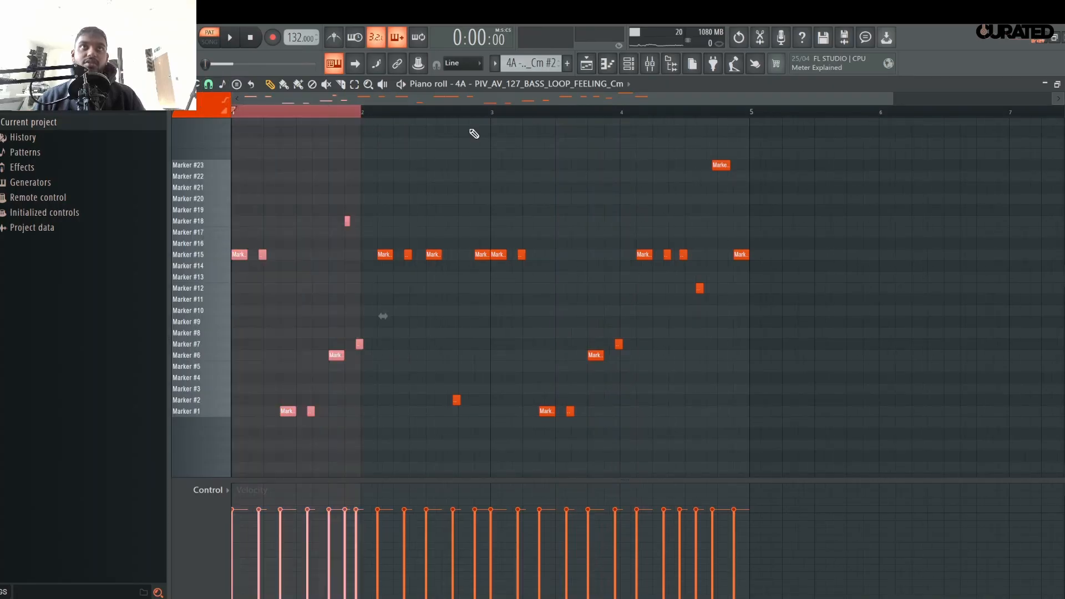
{"action": "left_click_drag", "start_coordinate": [368, 216], "coordinate": [297, 222]}
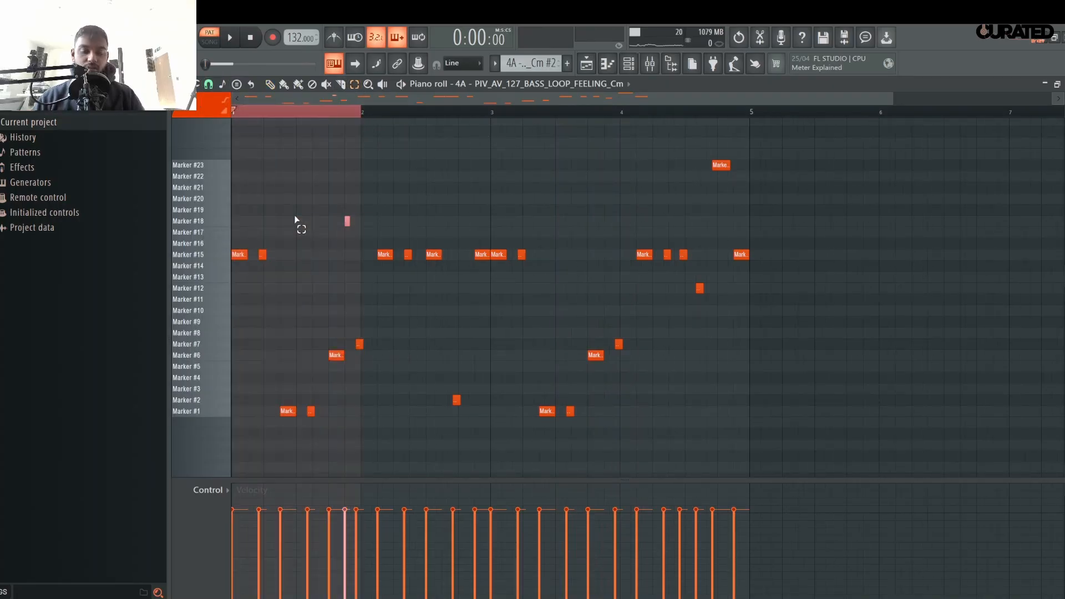
{"action": "key", "text": "ctrl+b"}
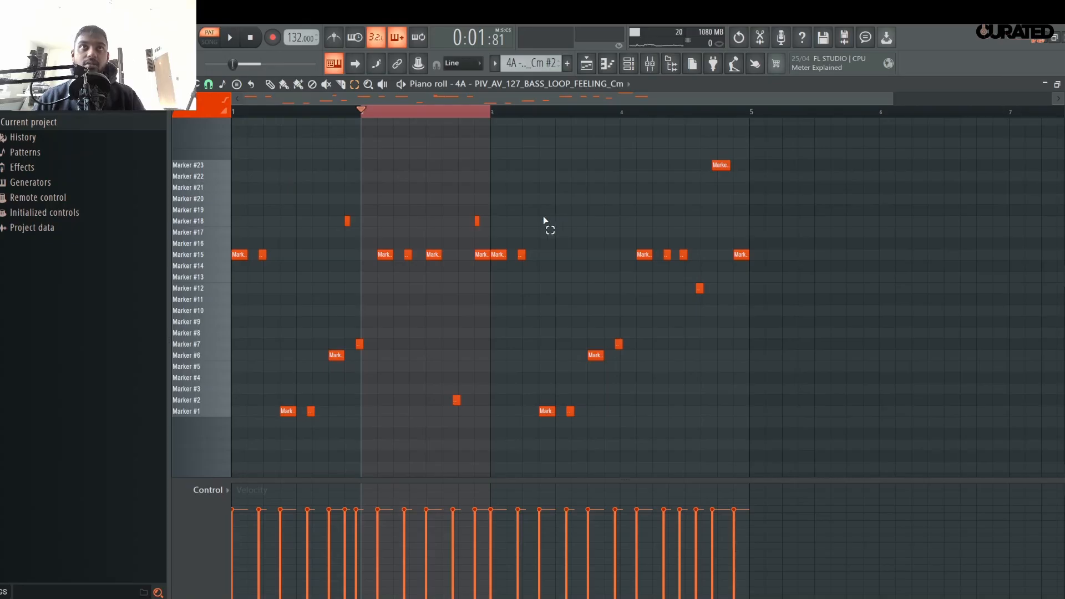
{"action": "key", "text": "space"}
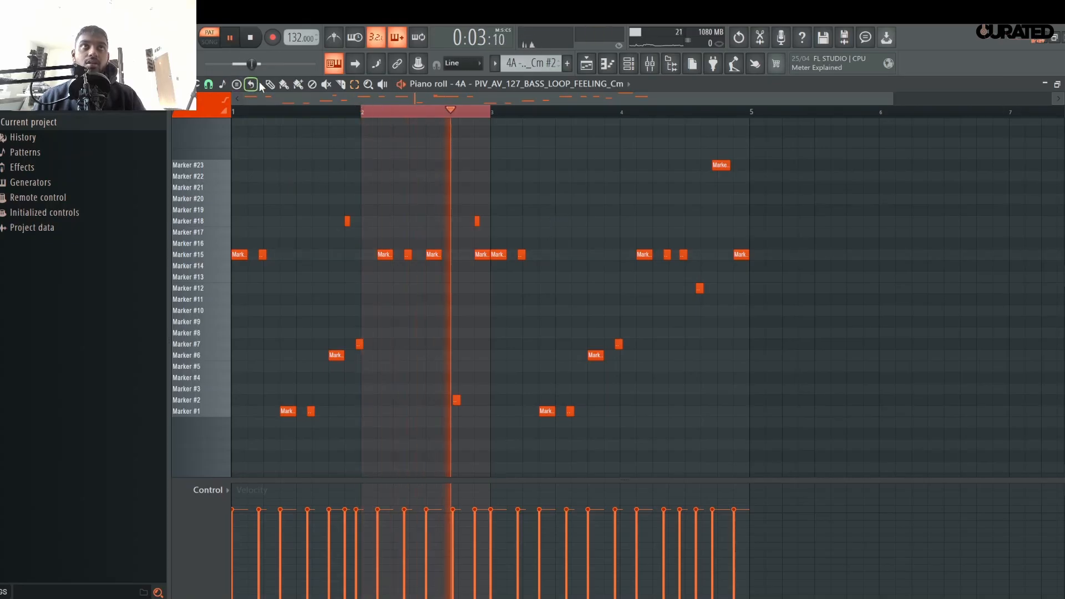
- Switch to a finer snap and trim the start of bar 2's last Marker #15 note so it follows the Marker #18 note
{"action": "scroll", "coordinate": [488, 117], "scroll_direction": "up", "scroll_amount": 4}
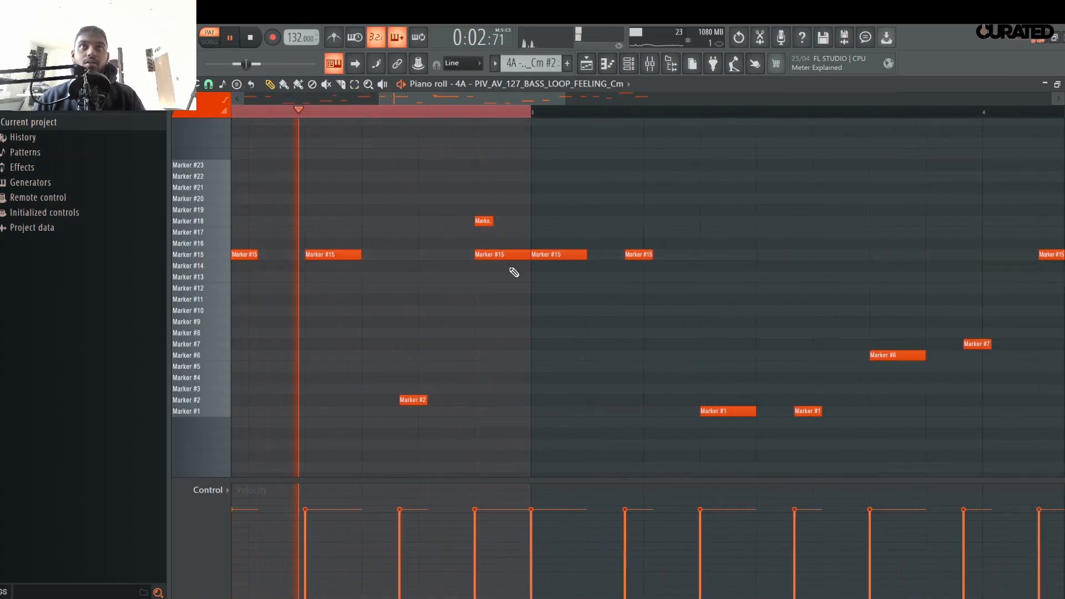
{"action": "key", "text": "space"}
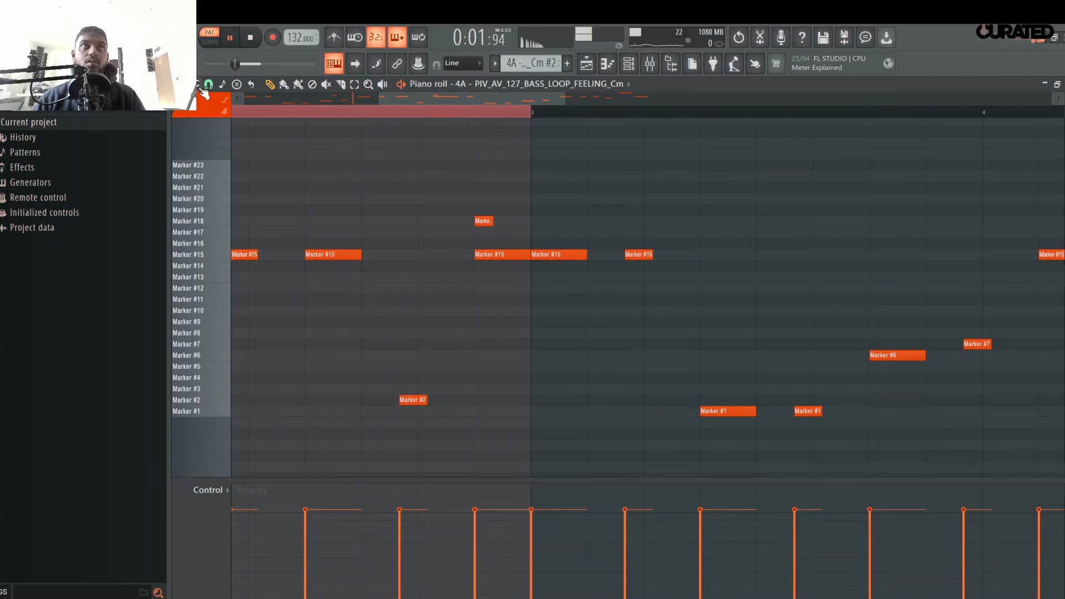
{"action": "left_click", "coordinate": [204, 93]}
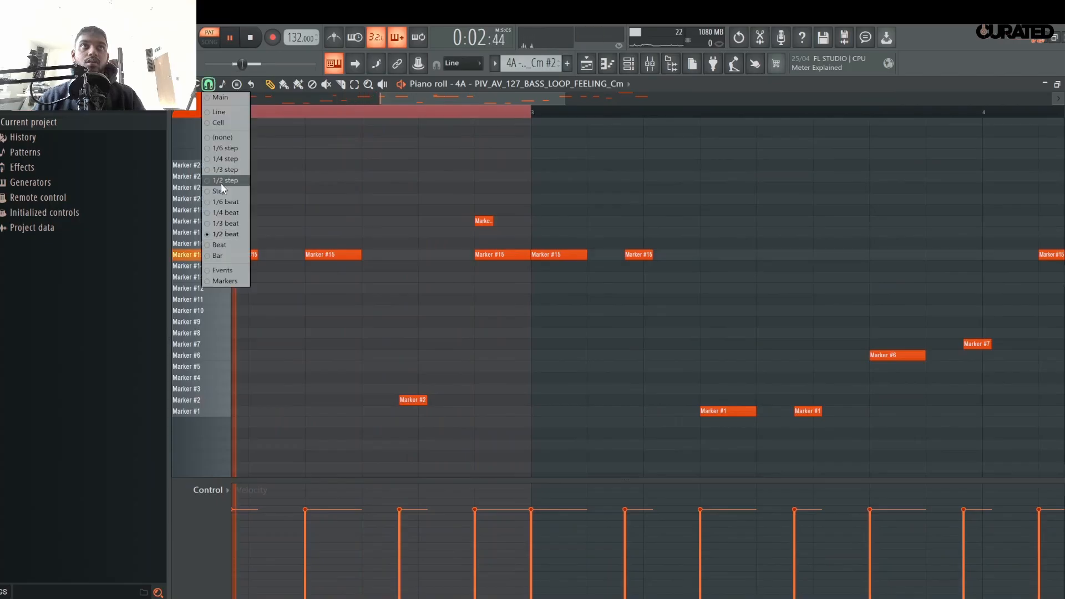
{"action": "left_click", "coordinate": [231, 225]}
{"action": "key", "text": "space"}
{"action": "scroll", "coordinate": [537, 121], "scroll_direction": "down", "scroll_amount": 3}
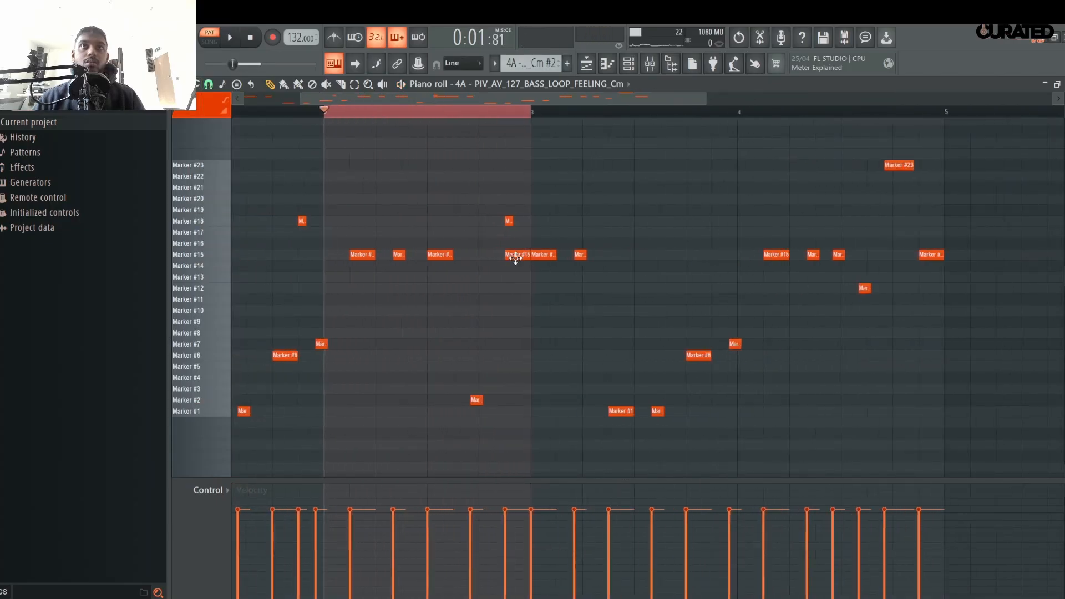
{"action": "left_click", "coordinate": [209, 84]}
{"action": "left_click", "coordinate": [230, 216]}
{"action": "key", "text": "space"}
{"action": "left_click", "coordinate": [518, 255]}
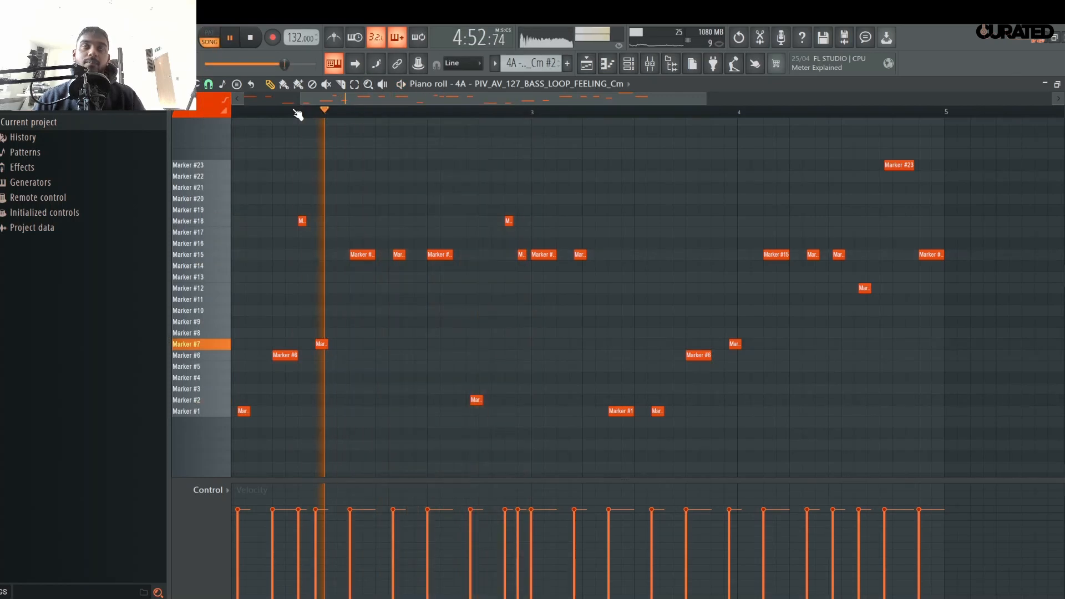
- Lengthen the Marker #2 note in bar 2 to match the pattern's longer notes, and audition it with the full song
{"action": "scroll", "coordinate": [298, 114], "scroll_direction": "down", "scroll_amount": 4}
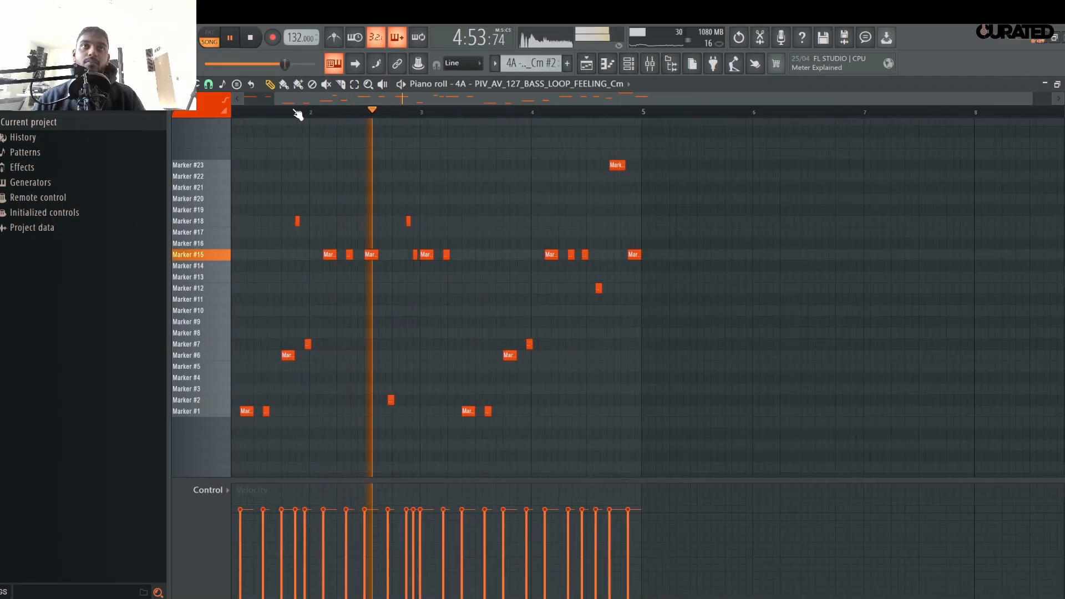
{"action": "scroll", "coordinate": [381, 116], "scroll_direction": "up", "scroll_amount": 5}
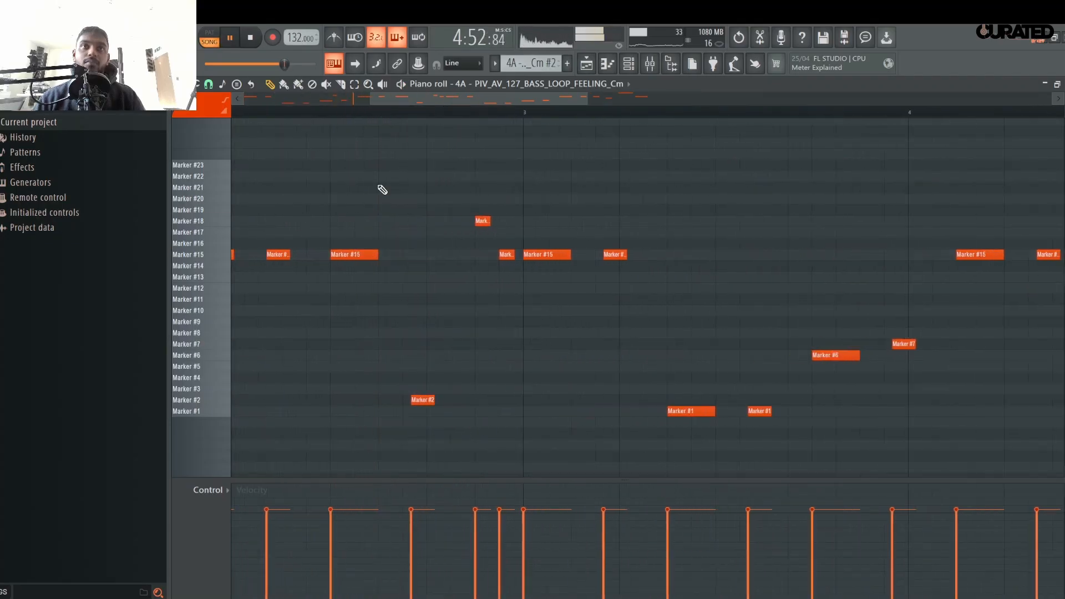
{"action": "left_click_drag", "start_coordinate": [446, 405], "coordinate": [459, 402]}
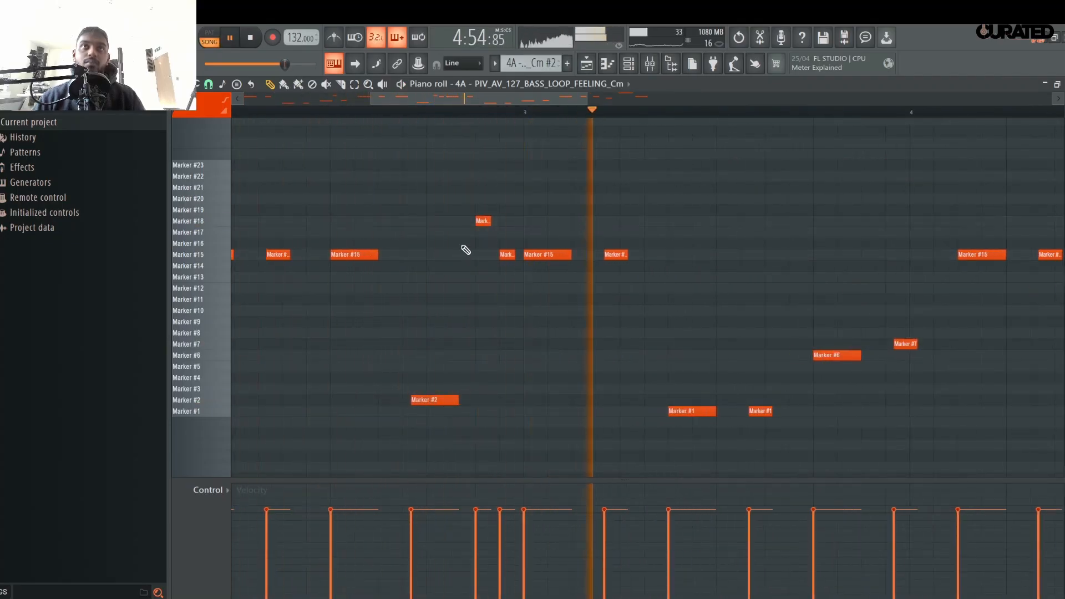
{"action": "mouse_move", "coordinate": [492, 224]}
{"action": "left_mouse_down"}
{"action": "mouse_move", "coordinate": [513, 224]}
{"action": "mouse_move", "coordinate": [501, 227]}
{"action": "left_mouse_up"}
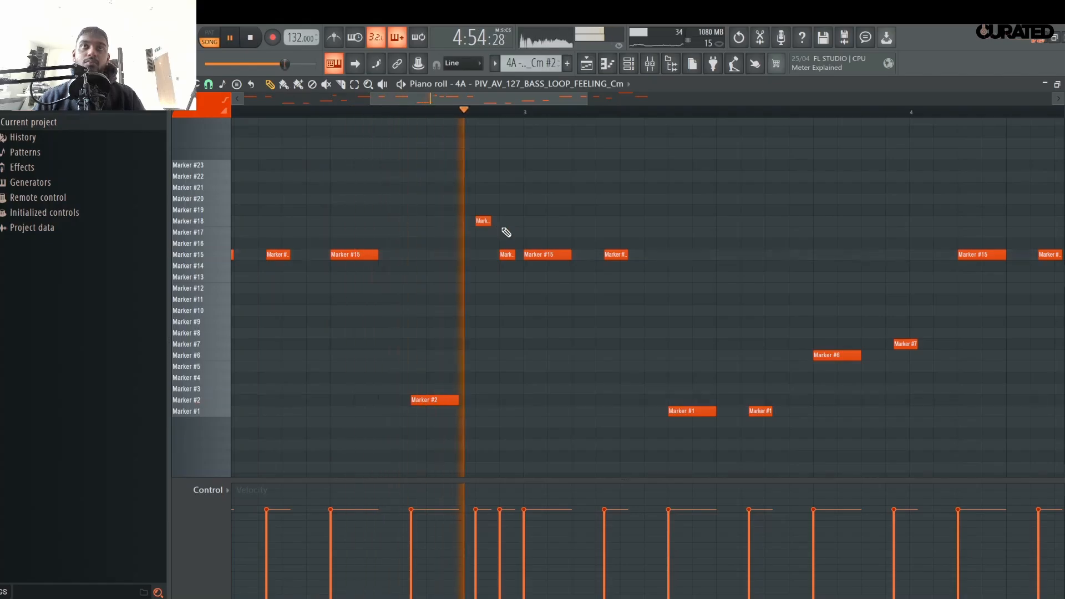
{"action": "key", "text": "space"}
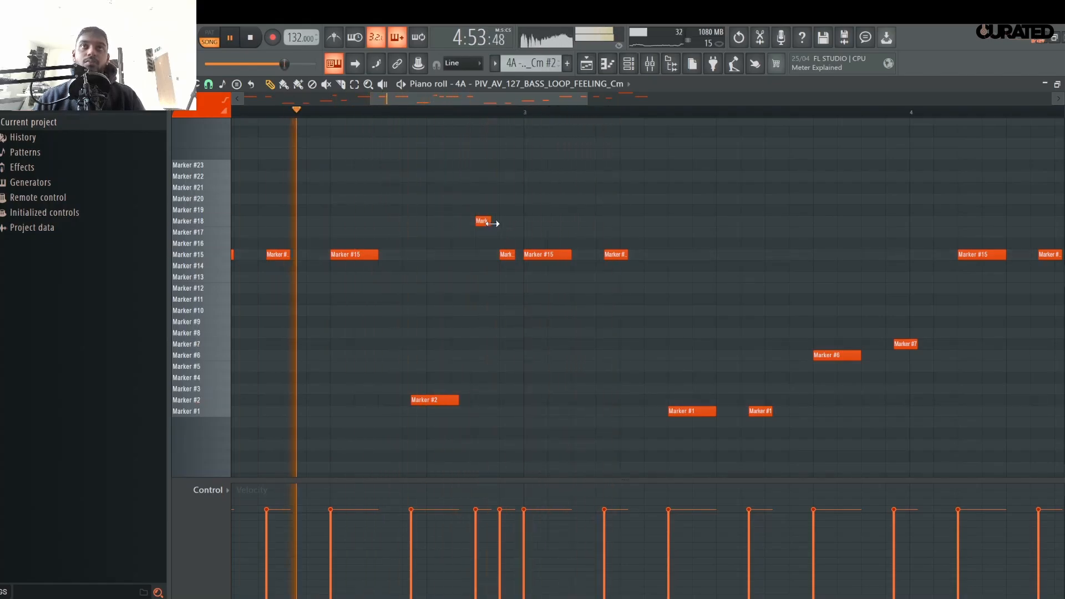
{"action": "scroll", "coordinate": [531, 117], "scroll_direction": "down", "scroll_amount": 2}
{"action": "scroll", "coordinate": [530, 117], "scroll_direction": "down", "scroll_amount": 4}
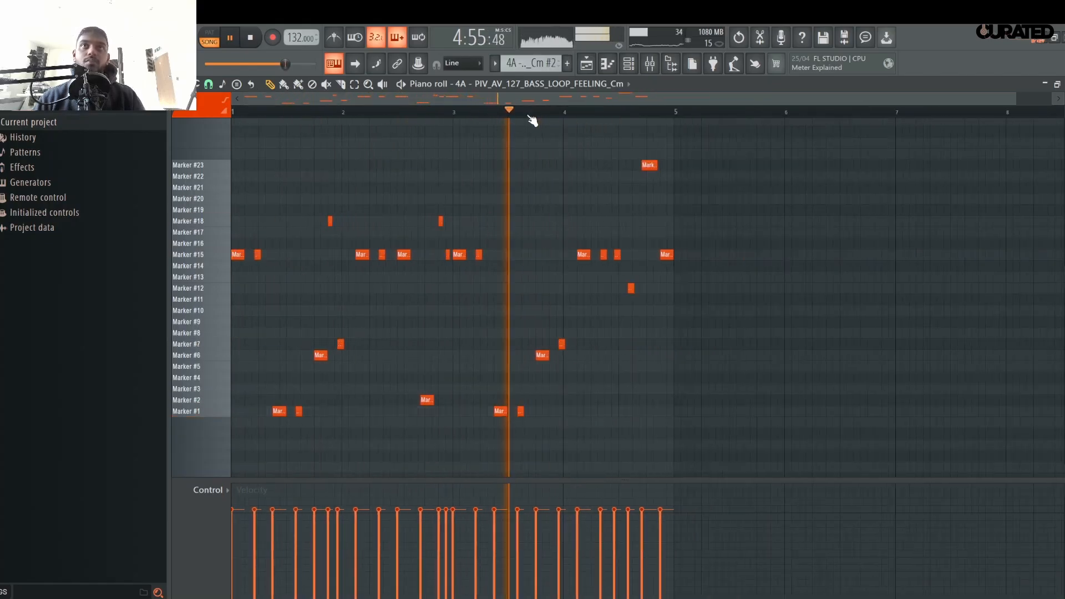
- Play the pattern alone from late bar 3 and add a short Marker #21 note after bar 4's first Marker #15 note
{"action": "left_click", "coordinate": [217, 35]}
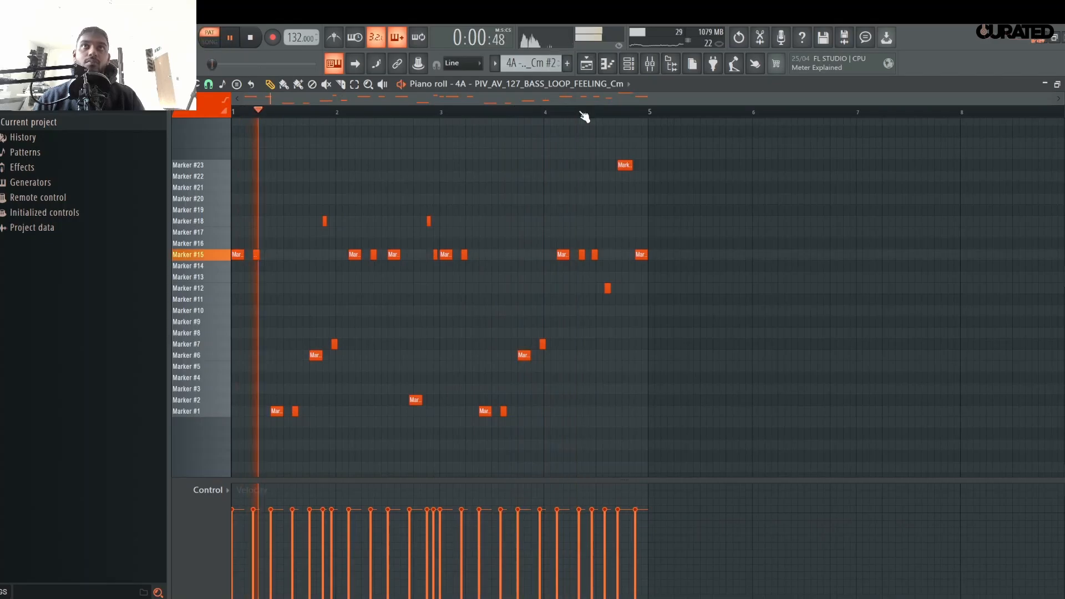
{"action": "left_click", "coordinate": [540, 111]}
{"action": "scroll", "coordinate": [647, 127], "scroll_direction": "up", "scroll_amount": 3}
{"action": "scroll", "coordinate": [537, 166], "scroll_direction": "down", "scroll_amount": 3}
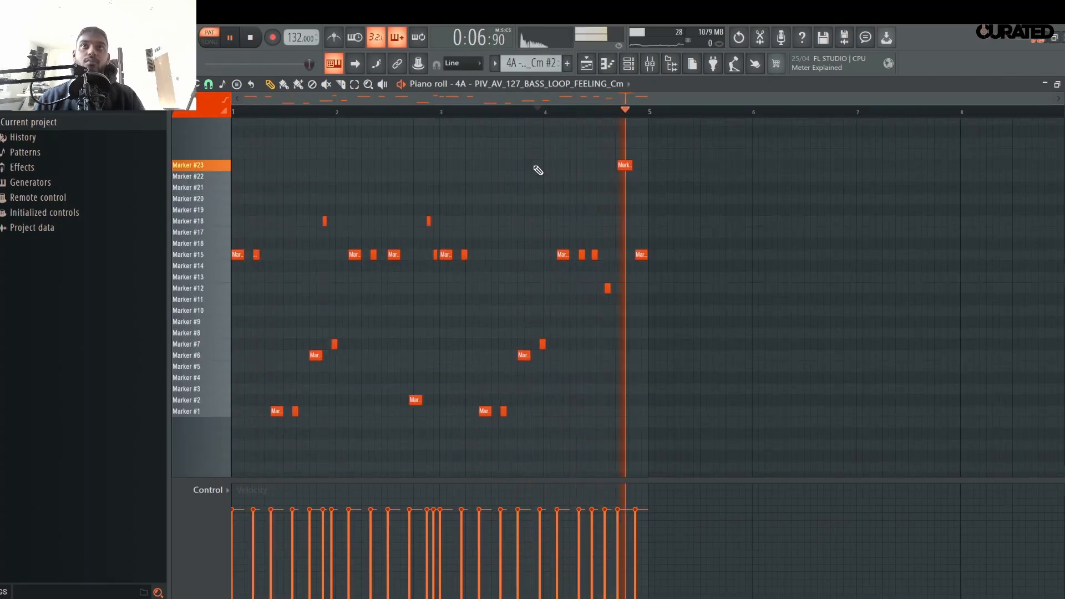
{"action": "left_click", "coordinate": [518, 112]}
{"action": "scroll", "coordinate": [519, 113], "scroll_direction": "up", "scroll_amount": 1}
{"action": "scroll", "coordinate": [518, 117], "scroll_direction": "up", "scroll_amount": 1}
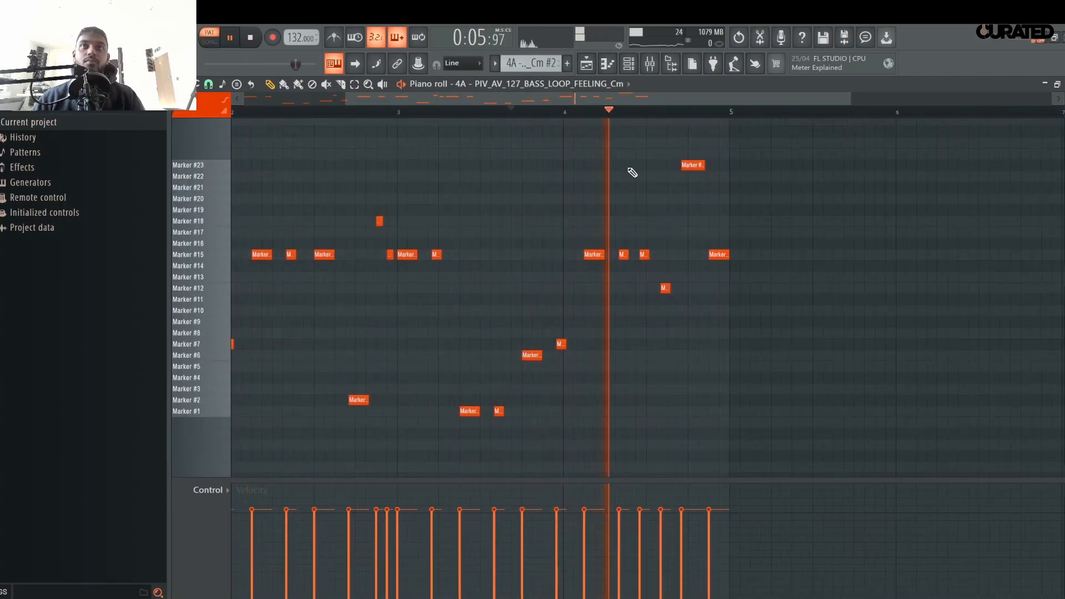
{"action": "left_click", "coordinate": [609, 221]}
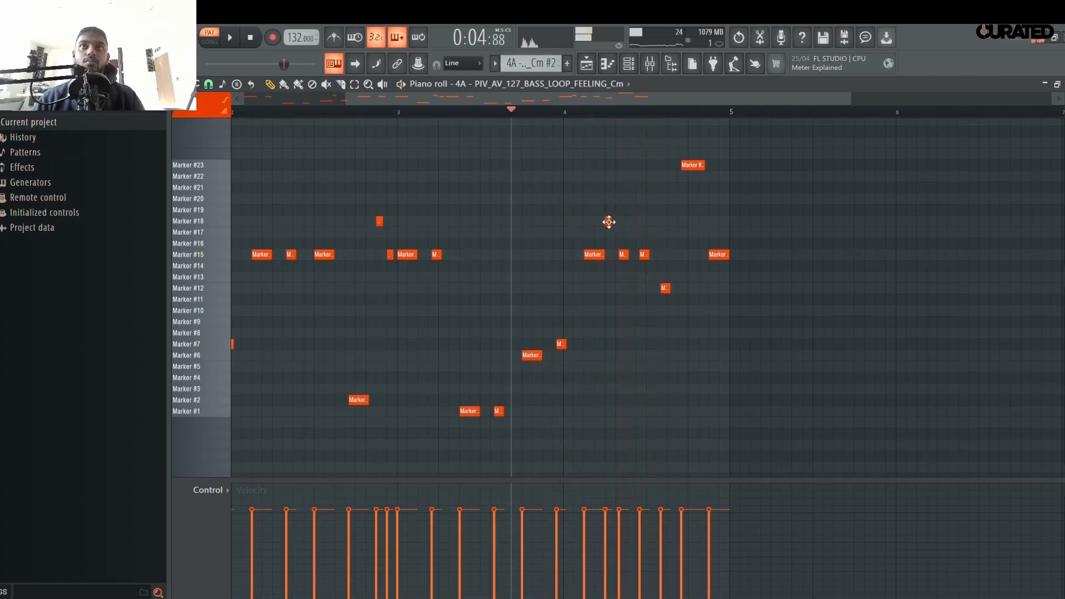
{"action": "mouse_move", "coordinate": [610, 220]}
{"action": "left_mouse_down"}
{"action": "mouse_move", "coordinate": [629, 221]}
{"action": "mouse_move", "coordinate": [628, 205]}
{"action": "mouse_move", "coordinate": [642, 198]}
{"action": "mouse_move", "coordinate": [604, 185]}
{"action": "left_mouse_up"}
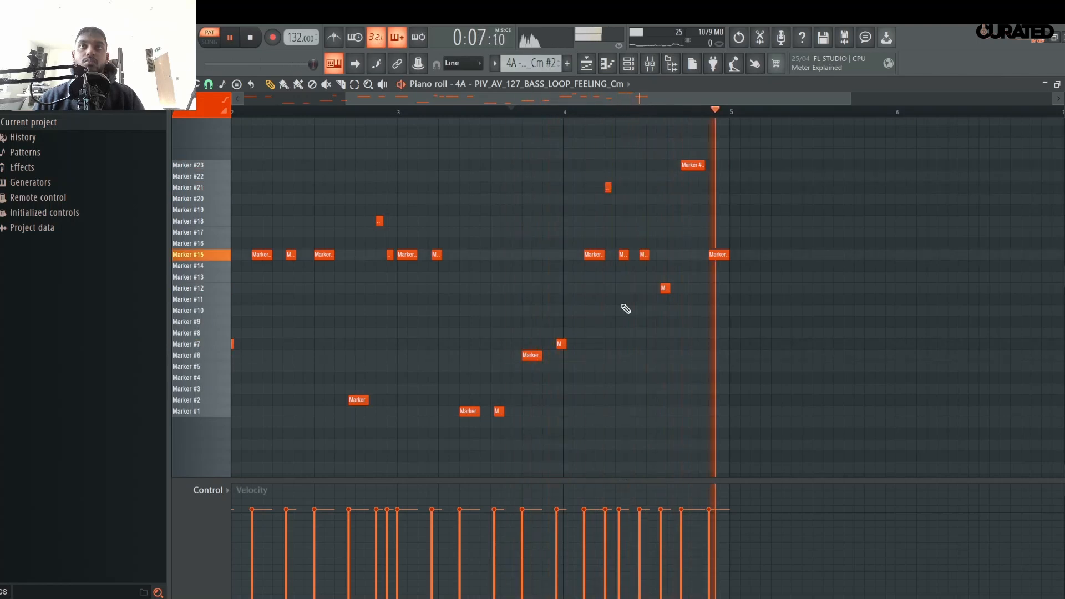
{"action": "scroll", "coordinate": [566, 118], "scroll_direction": "down", "scroll_amount": 3}
{"action": "key", "text": "space"}
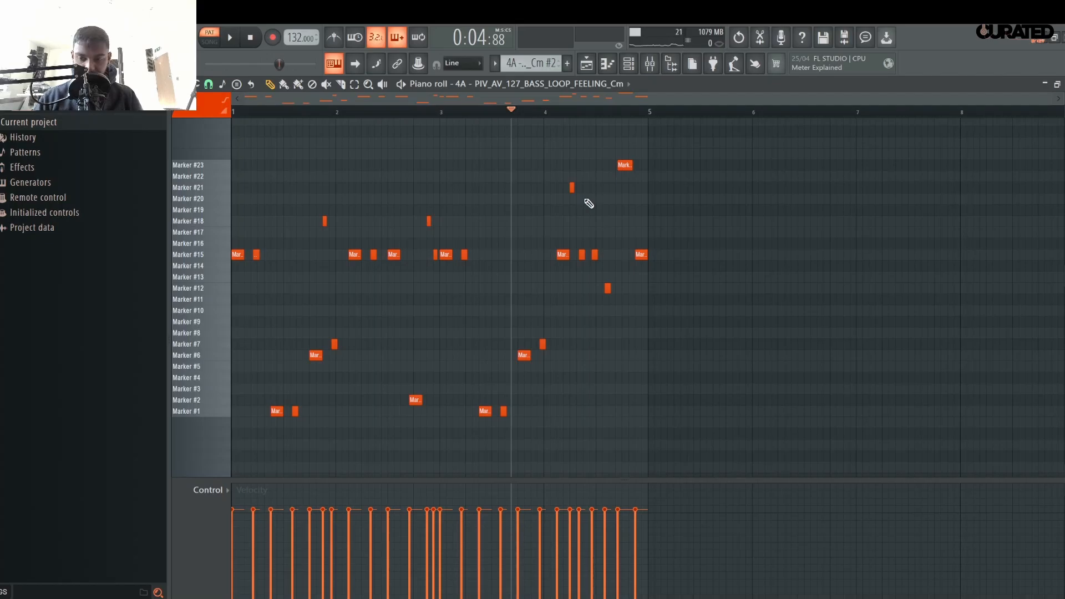
- Play the rough arrangement from just before bar 161 and review the edited bass loop pattern within the full mix
{"action": "left_click", "coordinate": [593, 61]}
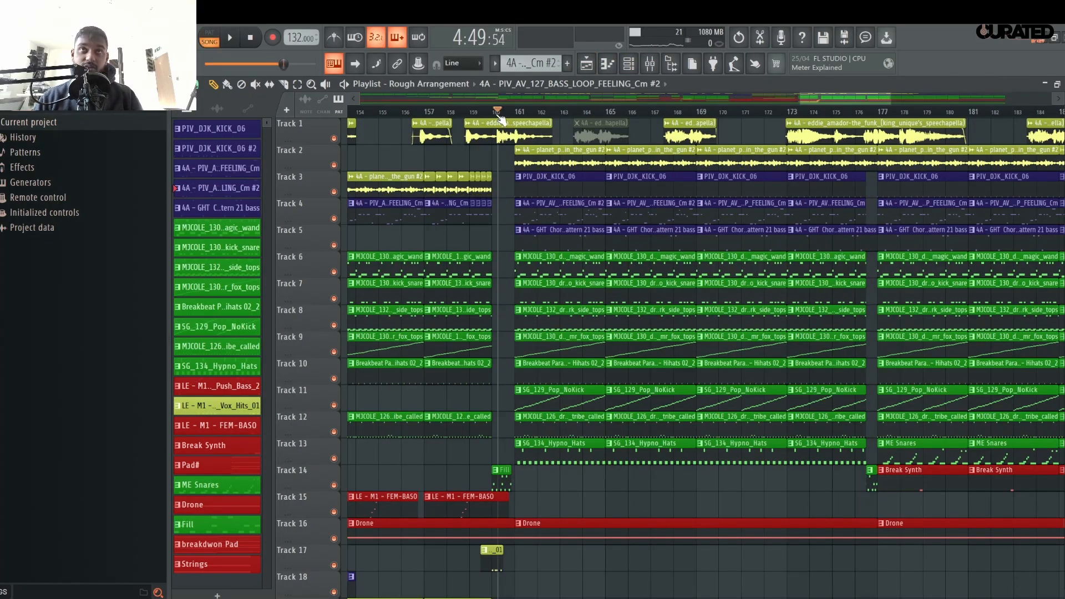
{"action": "key", "text": "space"}
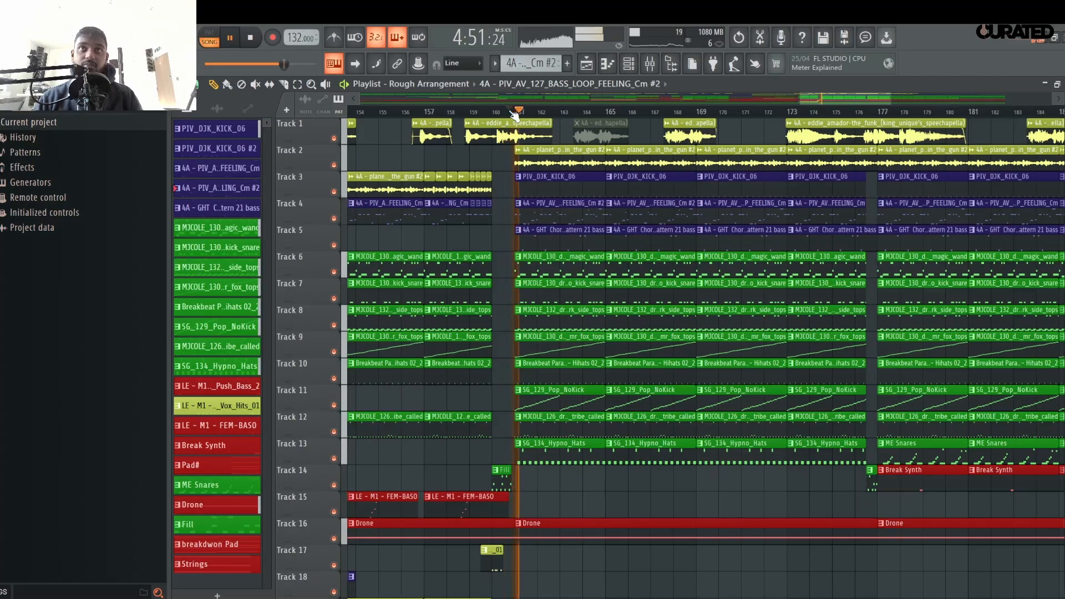
{"action": "scroll", "coordinate": [516, 114], "scroll_direction": "down", "scroll_amount": 1}
{"action": "scroll", "coordinate": [516, 113], "scroll_direction": "up", "scroll_amount": 2}
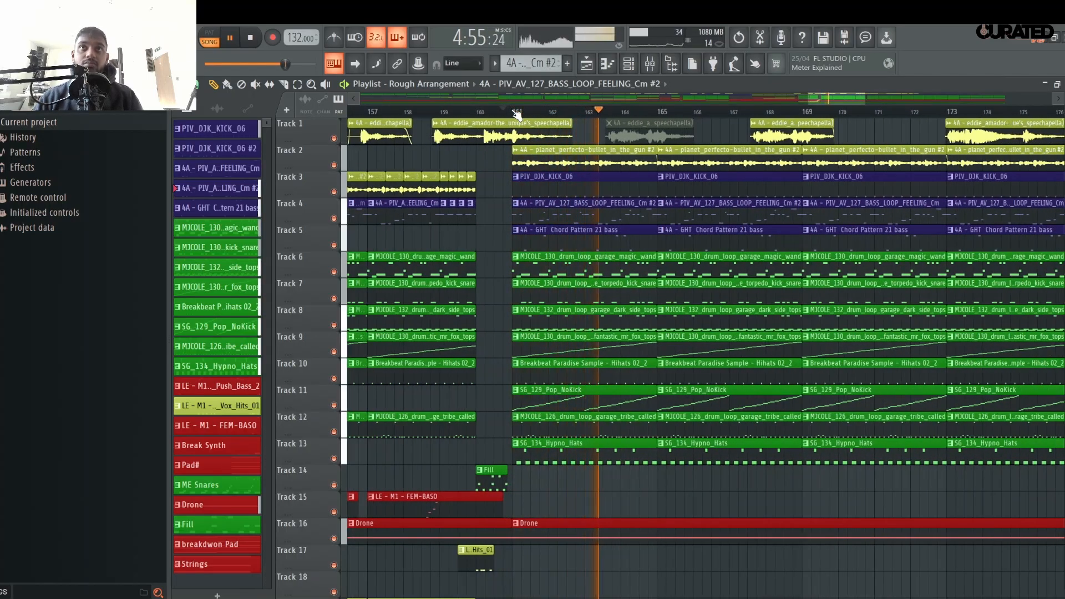
{"action": "scroll", "coordinate": [516, 114], "scroll_direction": "down", "scroll_amount": 1}
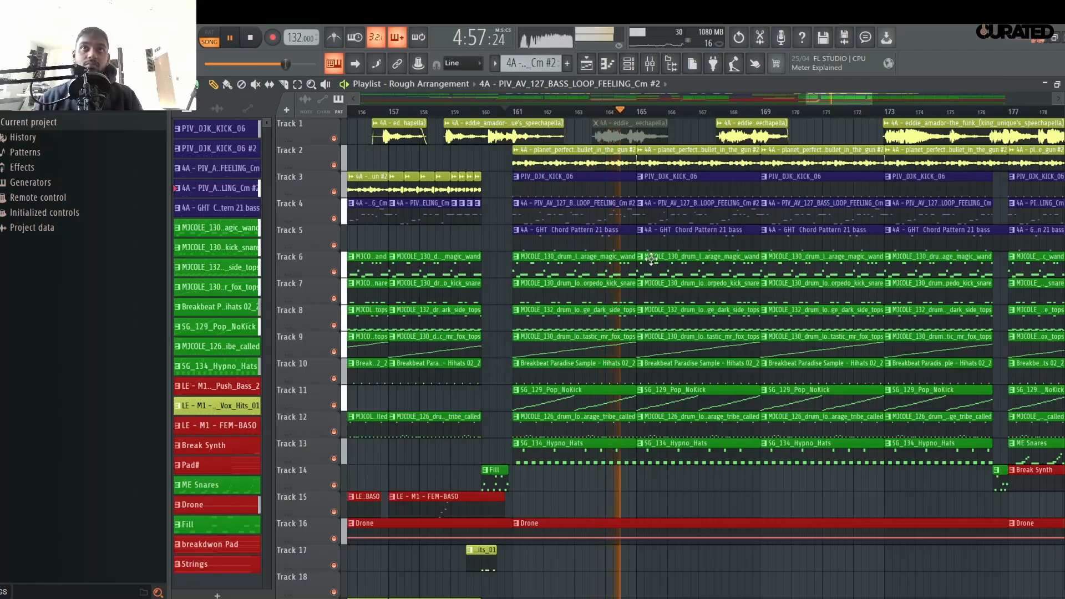
{"action": "double_click", "coordinate": [623, 216]}
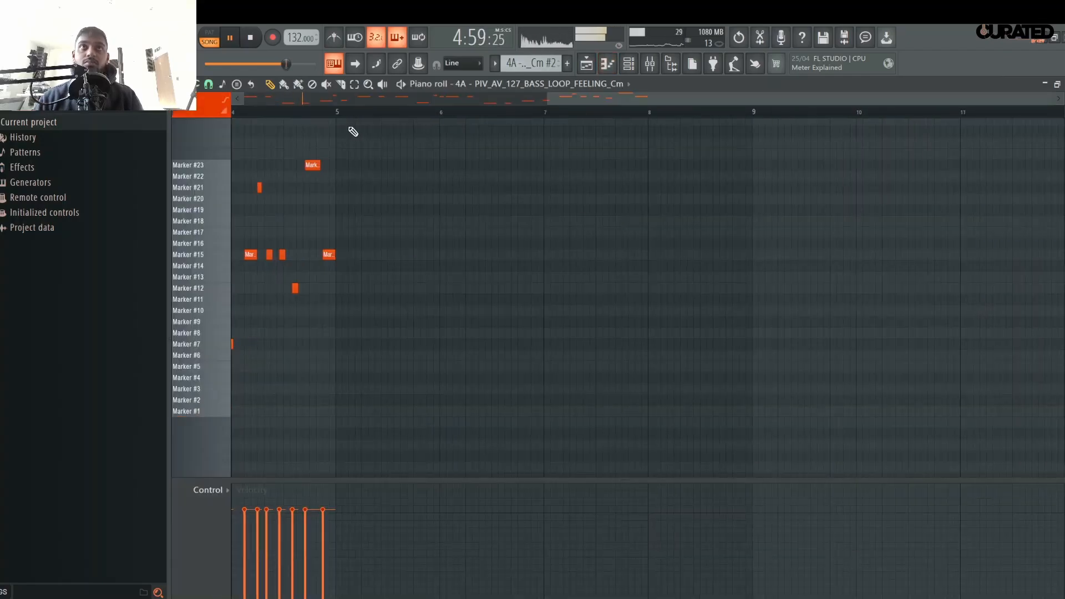
{"action": "left_click", "coordinate": [252, 112]}
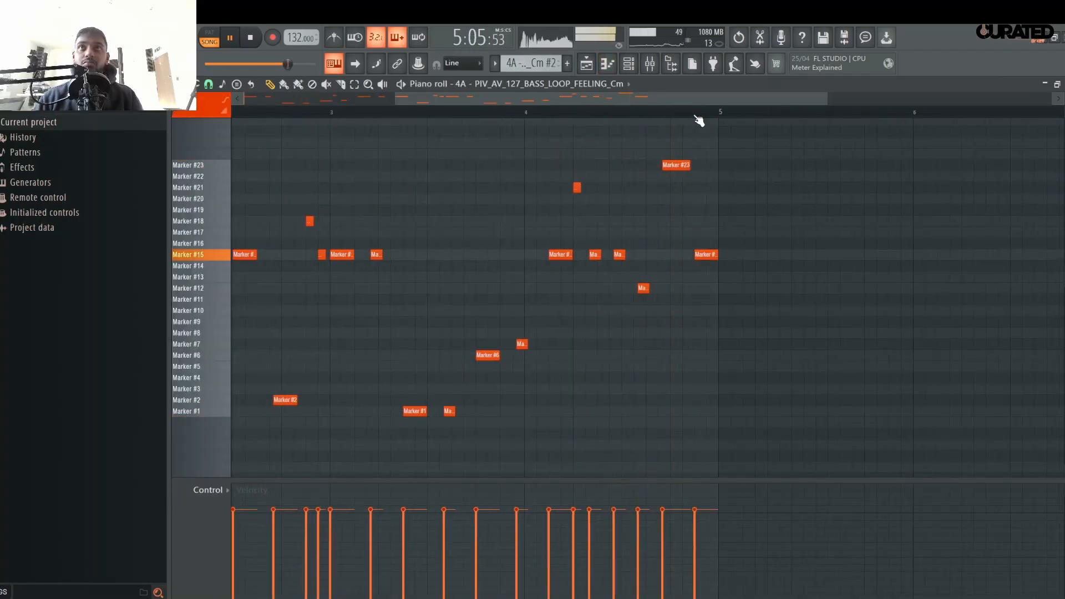
- Replay the arrangement around bar 161 and follow the end of the bass pattern in the piano roll
{"action": "left_click", "coordinate": [587, 63]}
{"action": "key", "text": "space"}
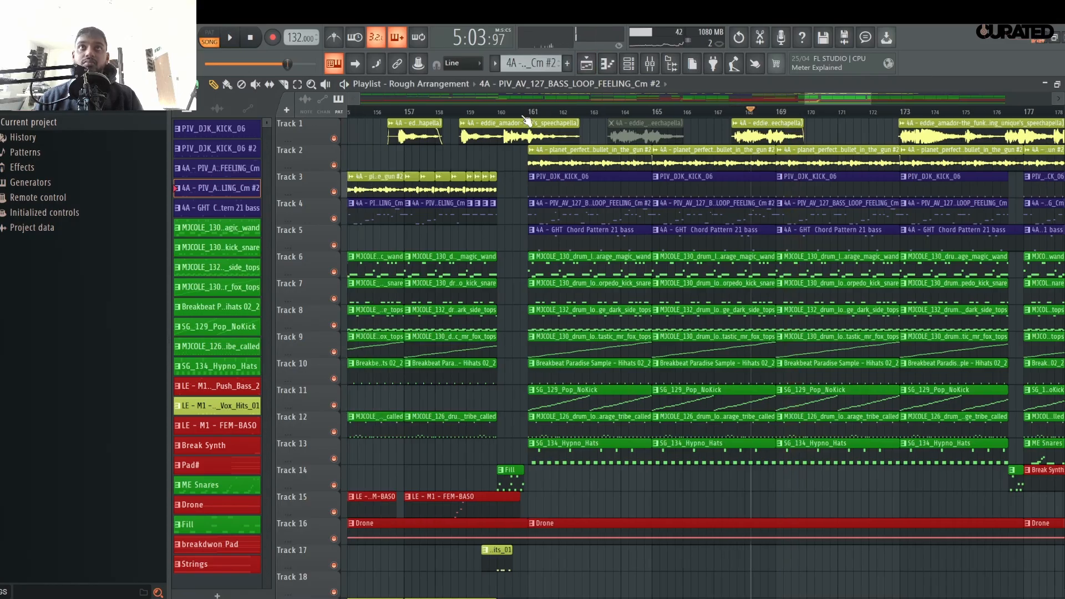
{"action": "key", "text": "space"}
{"action": "double_click", "coordinate": [621, 216]}
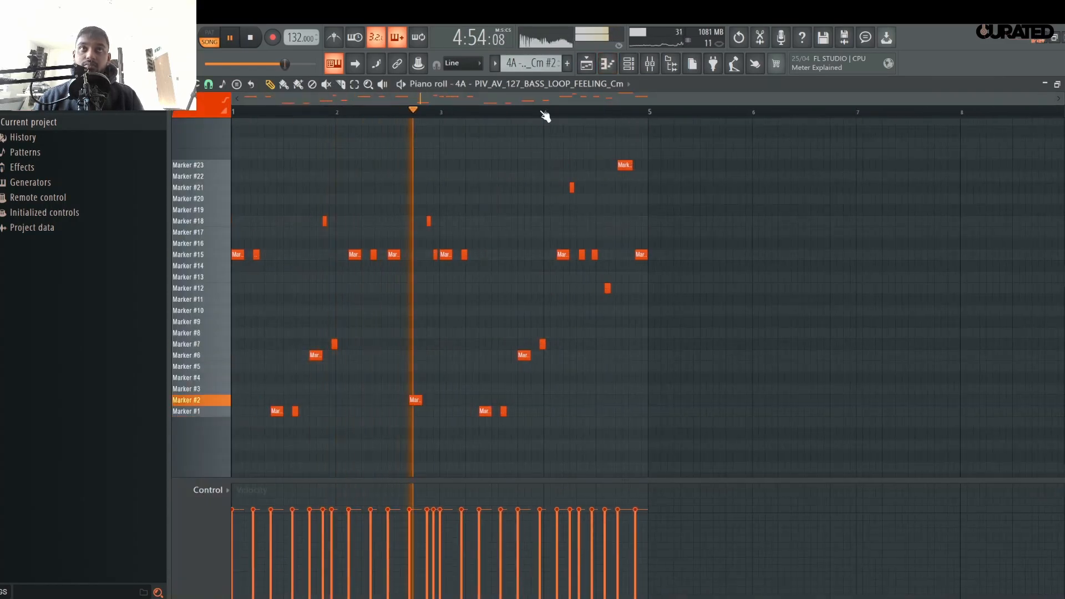
{"action": "scroll", "coordinate": [614, 118], "scroll_direction": "up", "scroll_amount": 2}
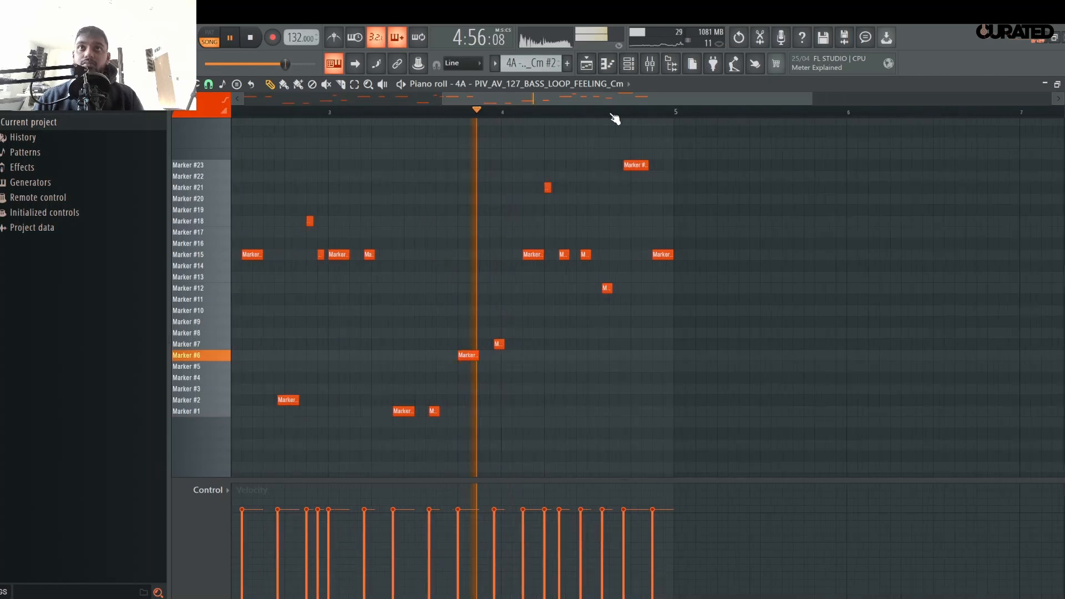
{"action": "key", "text": "space"}
{"action": "scroll", "coordinate": [608, 121], "scroll_direction": "up", "scroll_amount": 2}
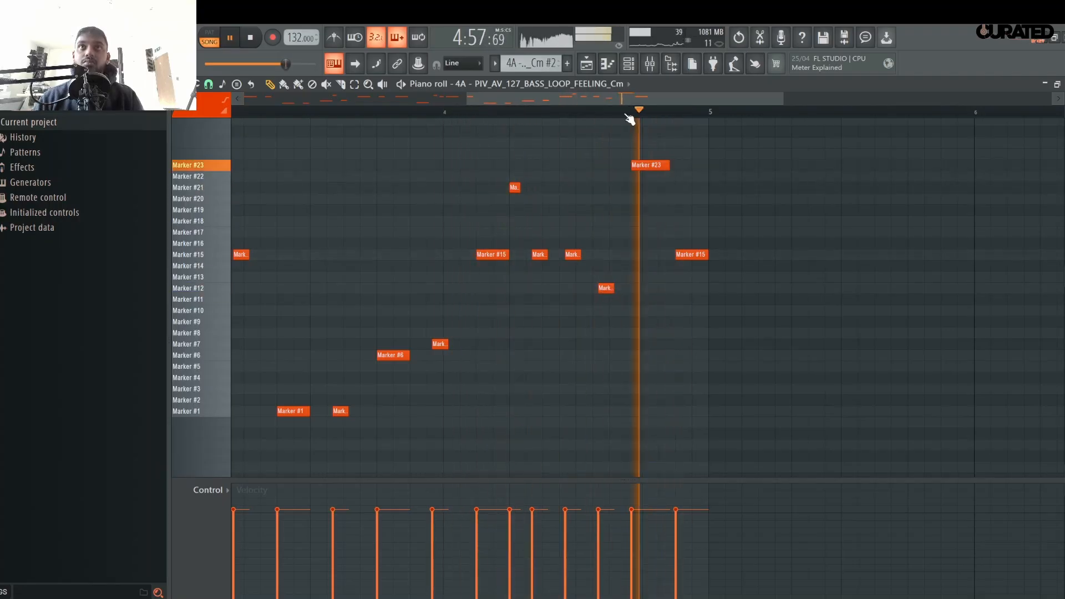
{"action": "key", "text": "space"}
{"action": "key", "text": "space"}
{"action": "key", "text": "space"}
{"action": "key", "text": "space"}
- Try shortening the final Marker #15 note and adding a Marker #19 note after it at the end of bar 4
{"action": "mouse_move", "coordinate": [707, 254]}
{"action": "left_mouse_down"}
{"action": "mouse_move", "coordinate": [692, 256]}
{"action": "mouse_move", "coordinate": [696, 190]}
{"action": "mouse_move", "coordinate": [695, 214]}
{"action": "left_mouse_up"}
{"action": "left_click", "coordinate": [699, 255]}
{"action": "key", "text": "space"}
{"action": "key", "text": "space"}
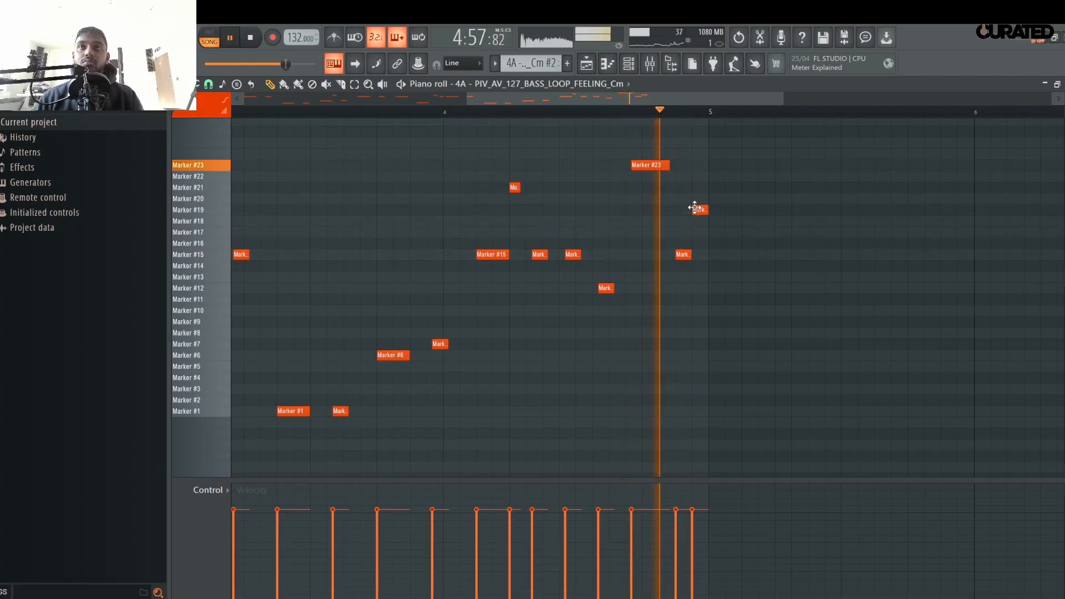
{"action": "key", "text": "space"}
{"action": "right_click", "coordinate": [699, 209]}
- Replace the final Marker #15 note of bar 4 with a Marker #19 note extended to the end of the bar
{"action": "left_click", "coordinate": [686, 210]}
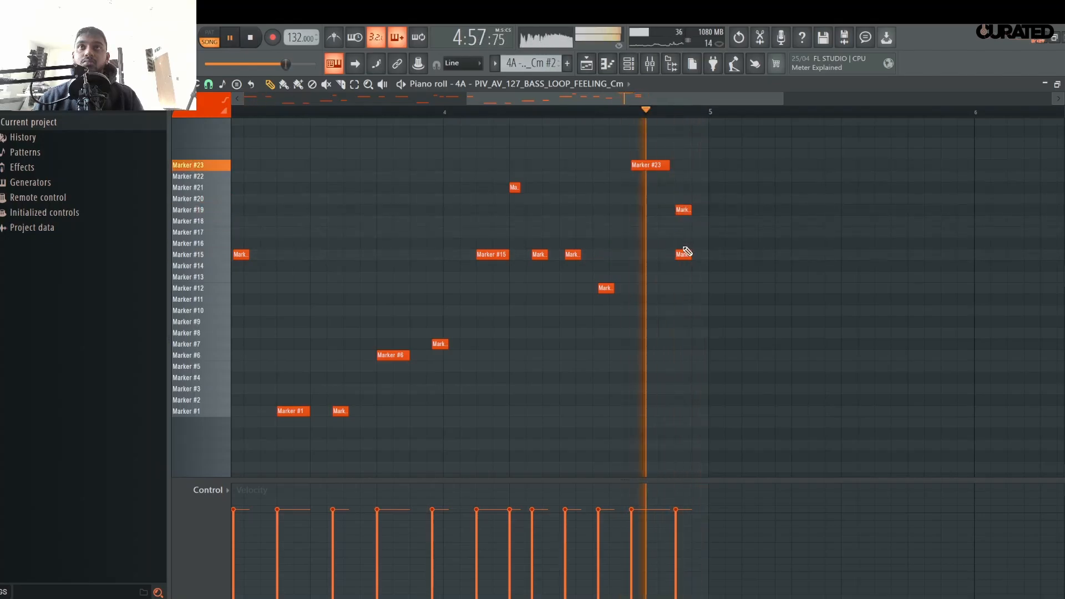
{"action": "right_click", "coordinate": [686, 256]}
{"action": "left_click_drag", "start_coordinate": [690, 210], "coordinate": [702, 215]}
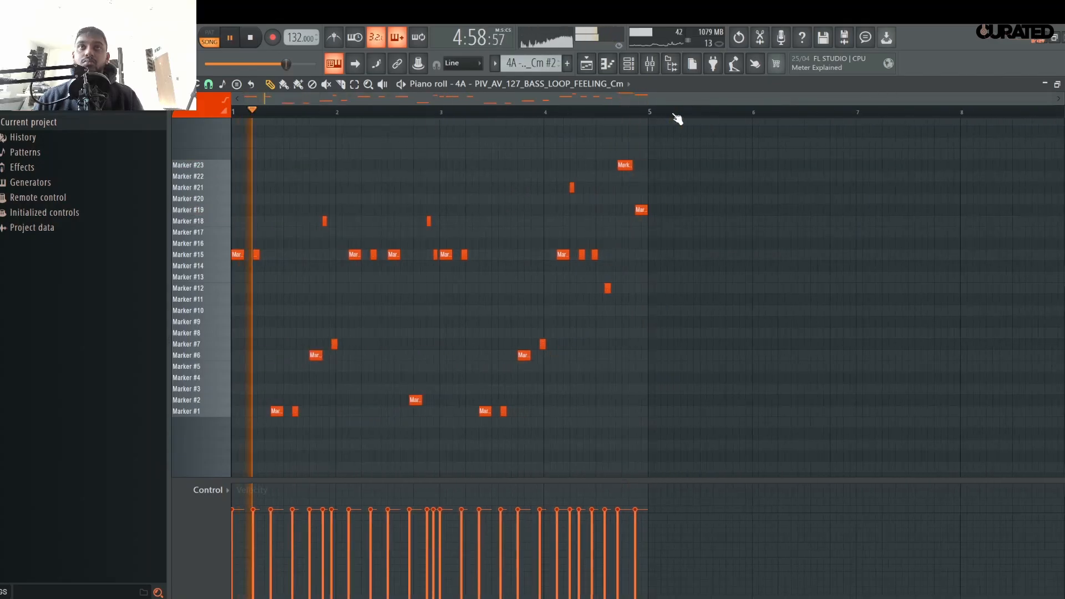
- Return to the playlist and replay the arrangement from around bar 164 to hear the bass pattern lead into bar 165
{"action": "left_click", "coordinate": [588, 65]}
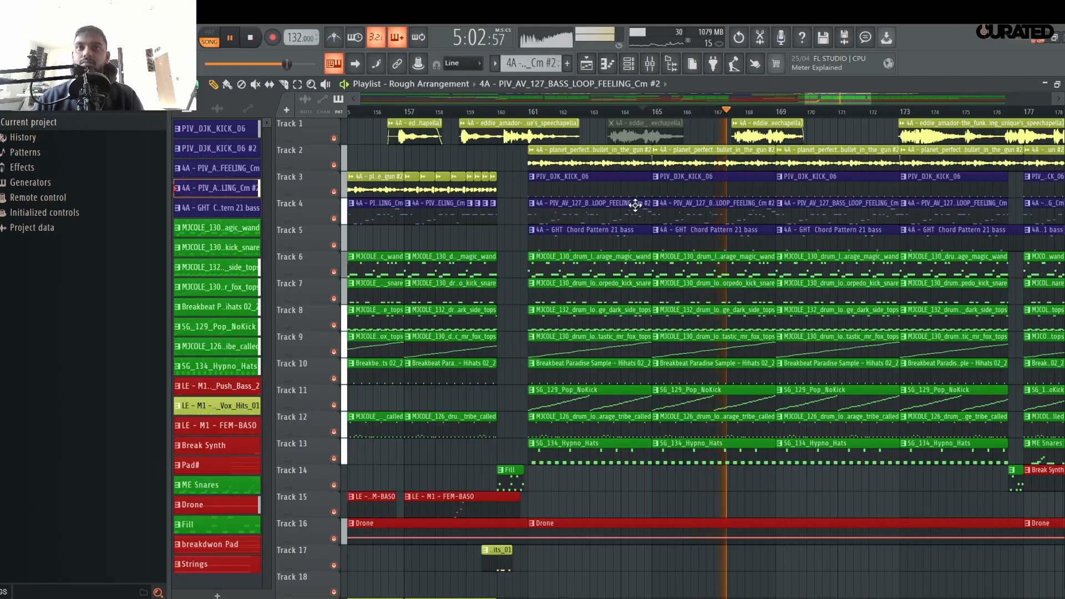
{"action": "scroll", "coordinate": [708, 114], "scroll_direction": "down", "scroll_amount": 2}
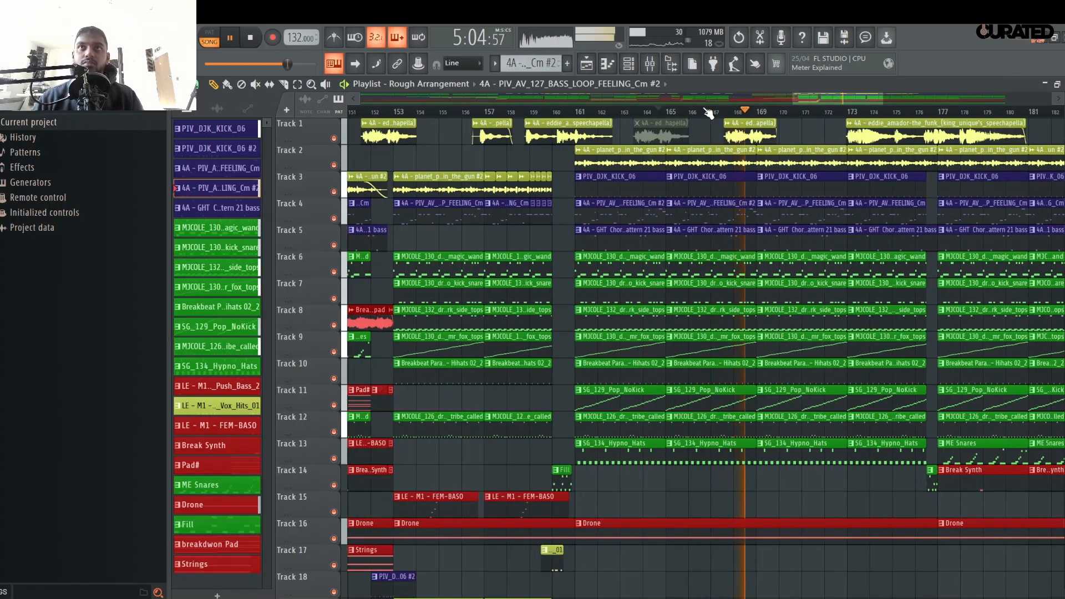
{"action": "left_click", "coordinate": [655, 113]}
{"action": "scroll", "coordinate": [654, 114], "scroll_direction": "up", "scroll_amount": 3}
{"action": "left_click", "coordinate": [654, 114]}
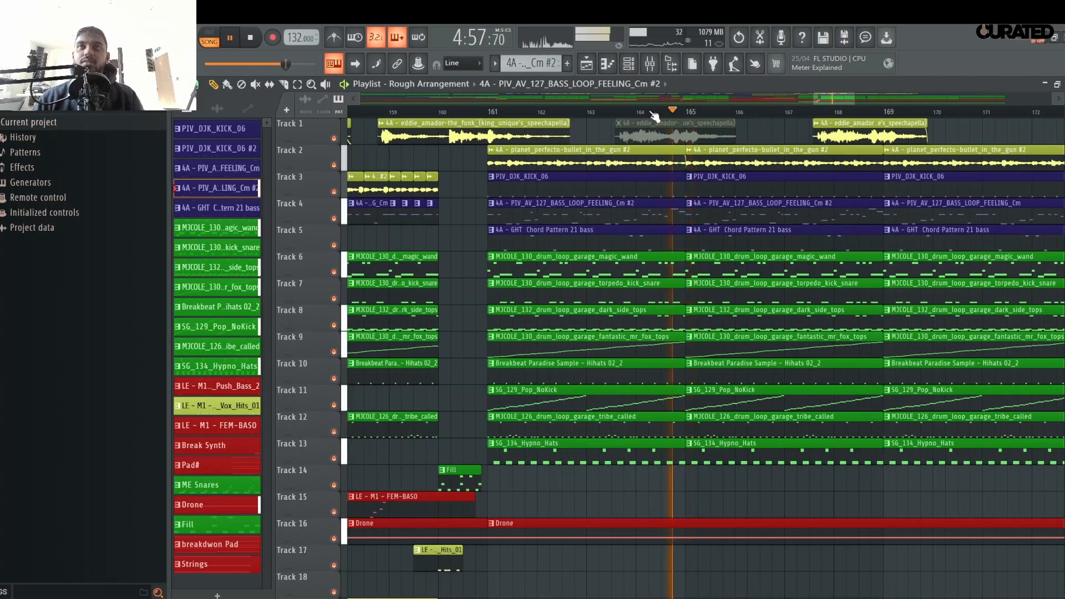
{"action": "left_click", "coordinate": [650, 115]}
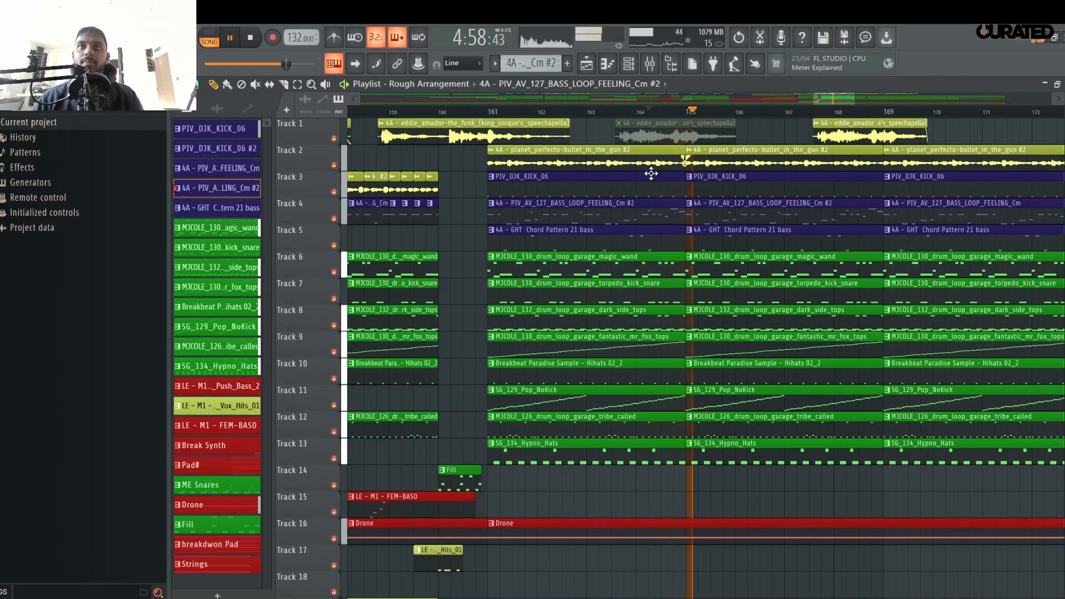
- Move the final Marker #19 note of the bass loop pattern to Marker #15 and play it back in the mix
{"action": "double_click", "coordinate": [659, 214]}
{"action": "scroll", "coordinate": [404, 117], "scroll_direction": "left", "scroll_amount": 3}
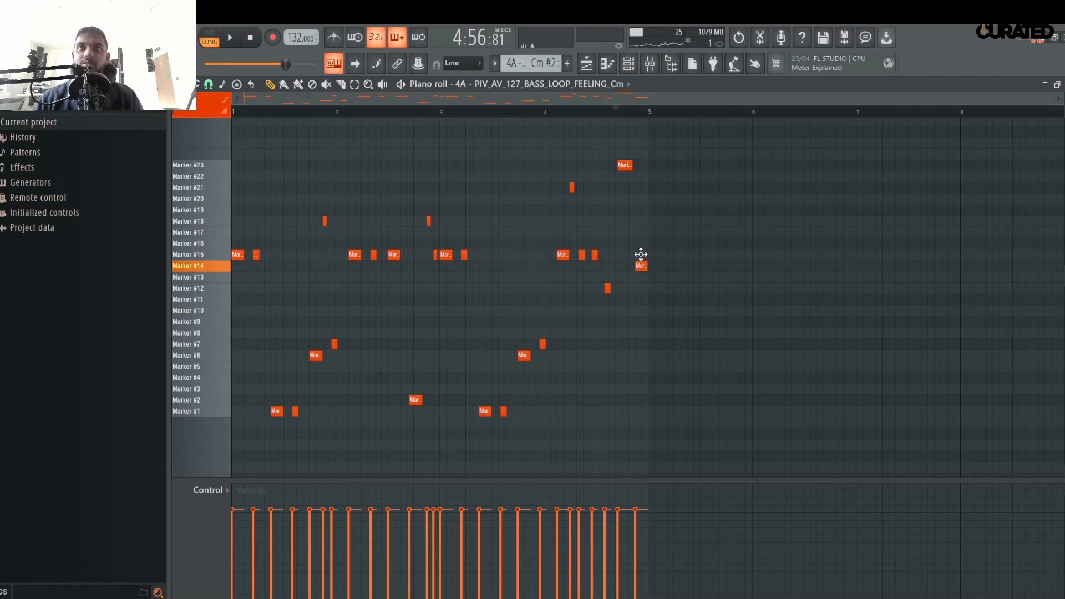
{"action": "left_click_drag", "start_coordinate": [641, 254], "coordinate": [641, 253]}
{"action": "key", "text": "space"}
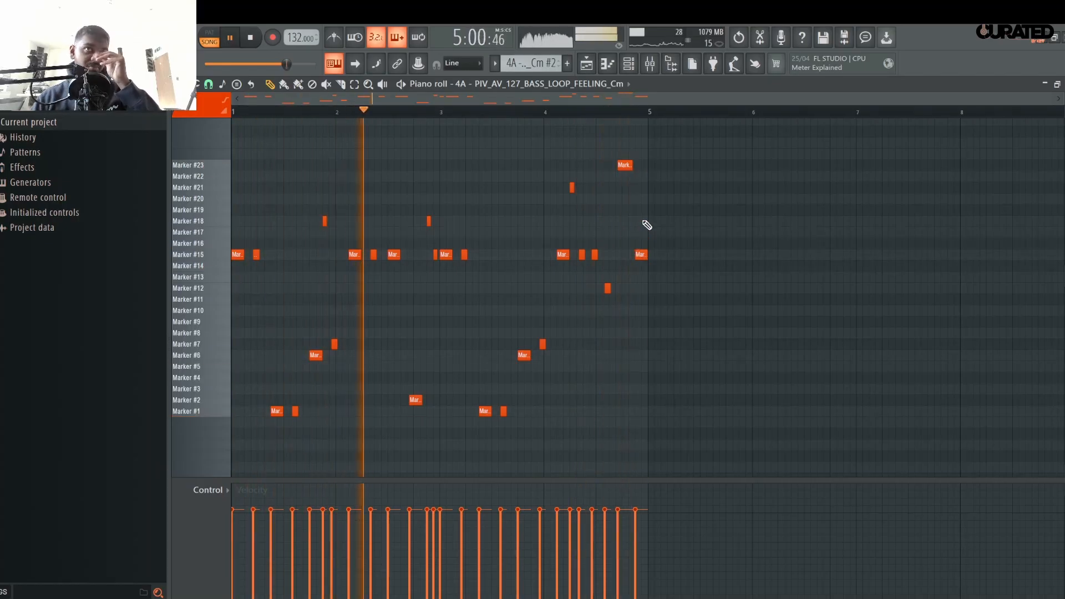
{"action": "left_click", "coordinate": [593, 71]}
{"action": "key", "text": "space"}
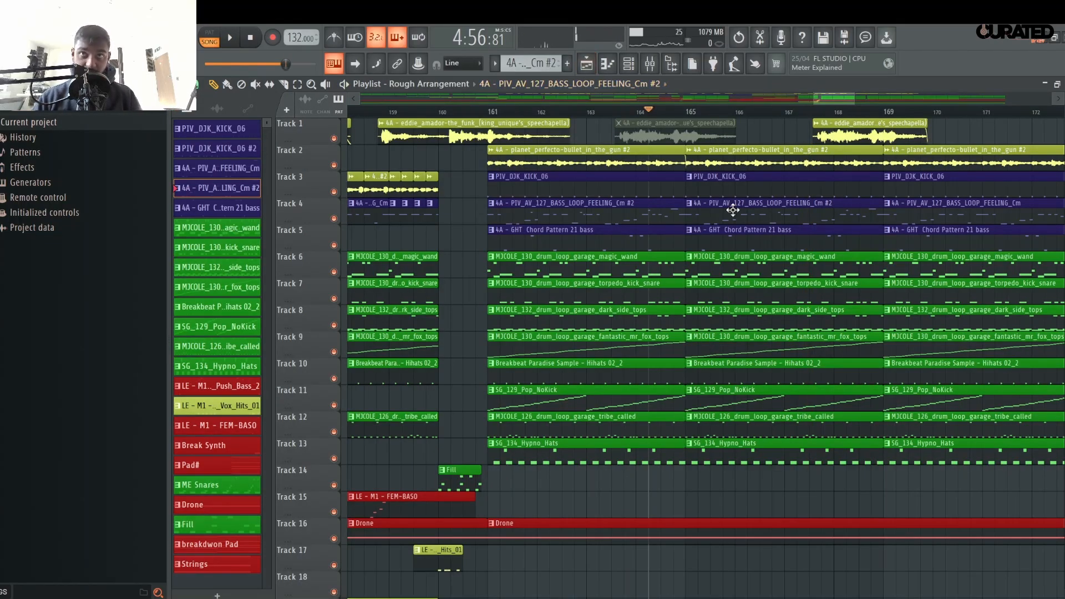
- Examine the layout of the whole rough arrangement, including the automation clips on tracks 20 to 23
{"action": "scroll", "coordinate": [684, 106], "scroll_direction": "down", "scroll_amount": 4}
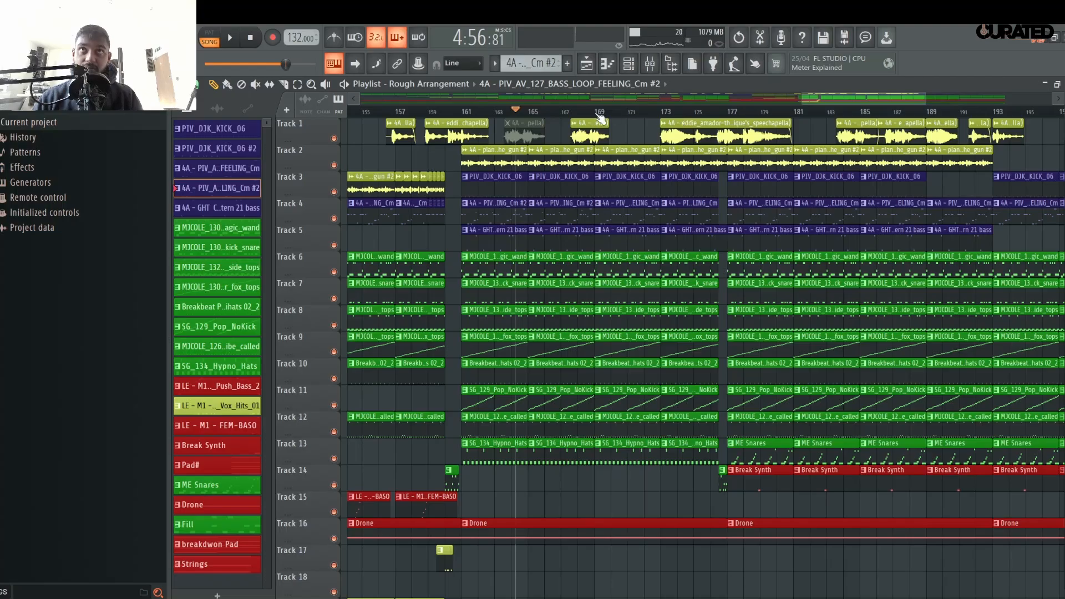
{"action": "scroll", "coordinate": [600, 114], "scroll_direction": "up", "scroll_amount": 1}
{"action": "scroll", "coordinate": [632, 219], "scroll_direction": "down", "scroll_amount": 1}
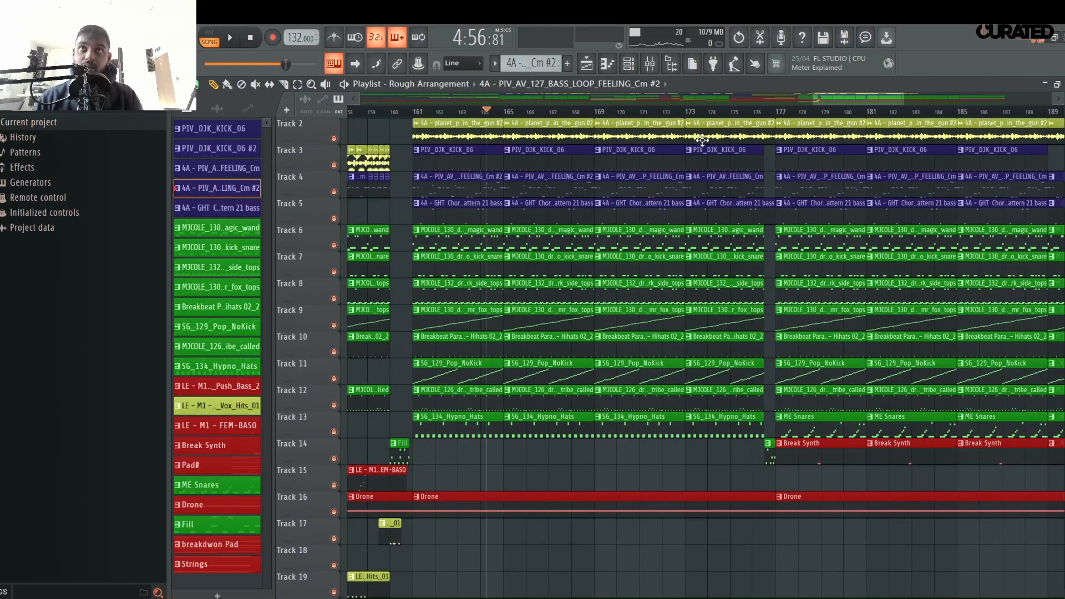
{"action": "scroll", "coordinate": [716, 116], "scroll_direction": "down", "scroll_amount": 5}
{"action": "scroll", "coordinate": [694, 321], "scroll_direction": "down", "scroll_amount": 9}
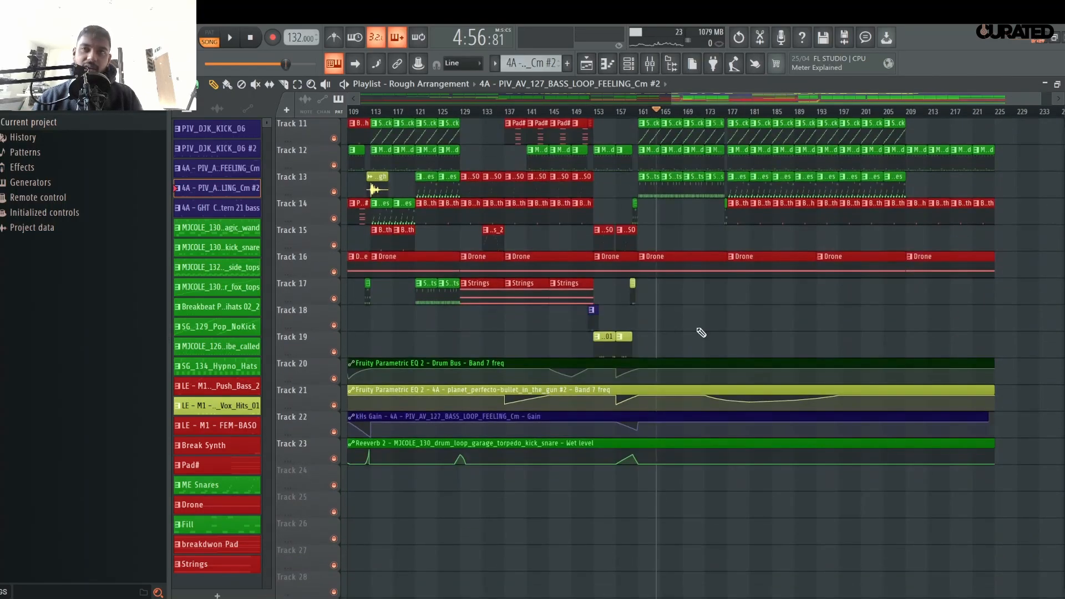
{"action": "scroll", "coordinate": [699, 331], "scroll_direction": "down", "scroll_amount": 2}
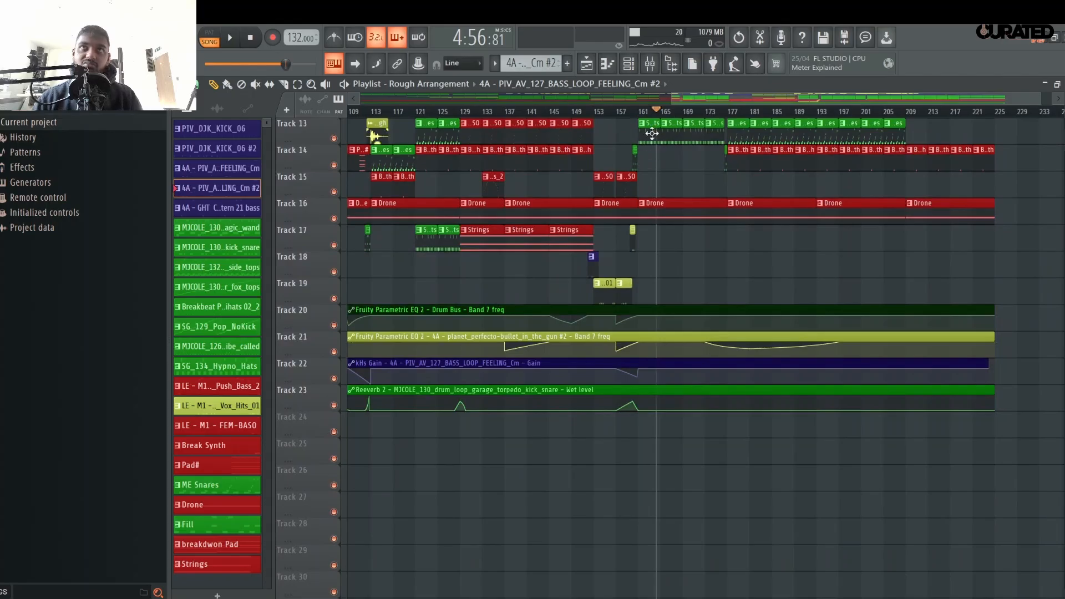
{"action": "scroll", "coordinate": [672, 114], "scroll_direction": "down", "scroll_amount": 3}
{"action": "scroll", "coordinate": [654, 341], "scroll_direction": "up", "scroll_amount": 12}
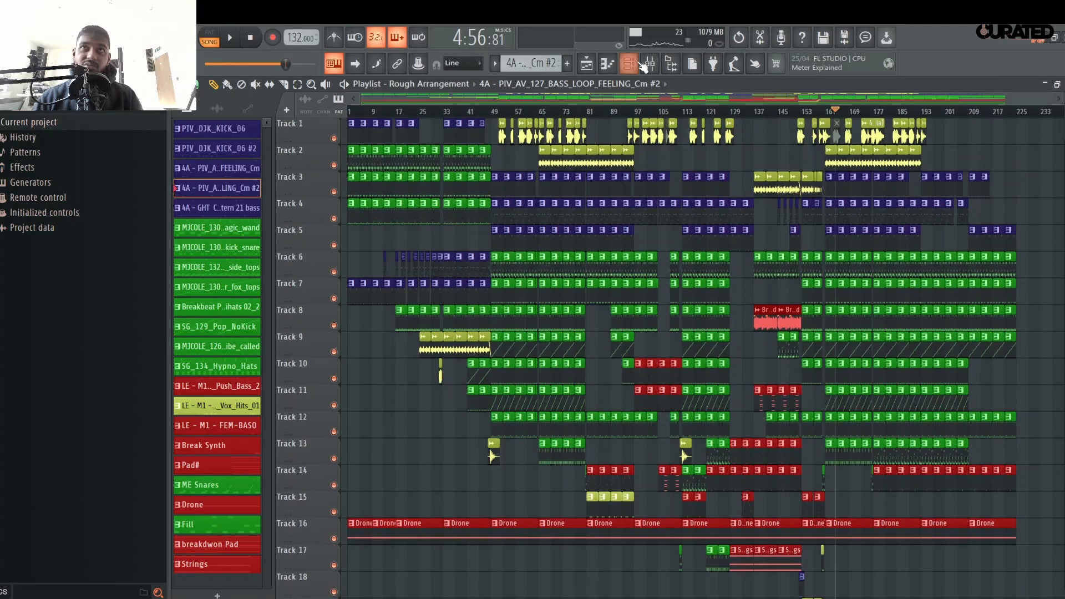
{"action": "scroll", "coordinate": [506, 114], "scroll_direction": "up", "scroll_amount": 4}
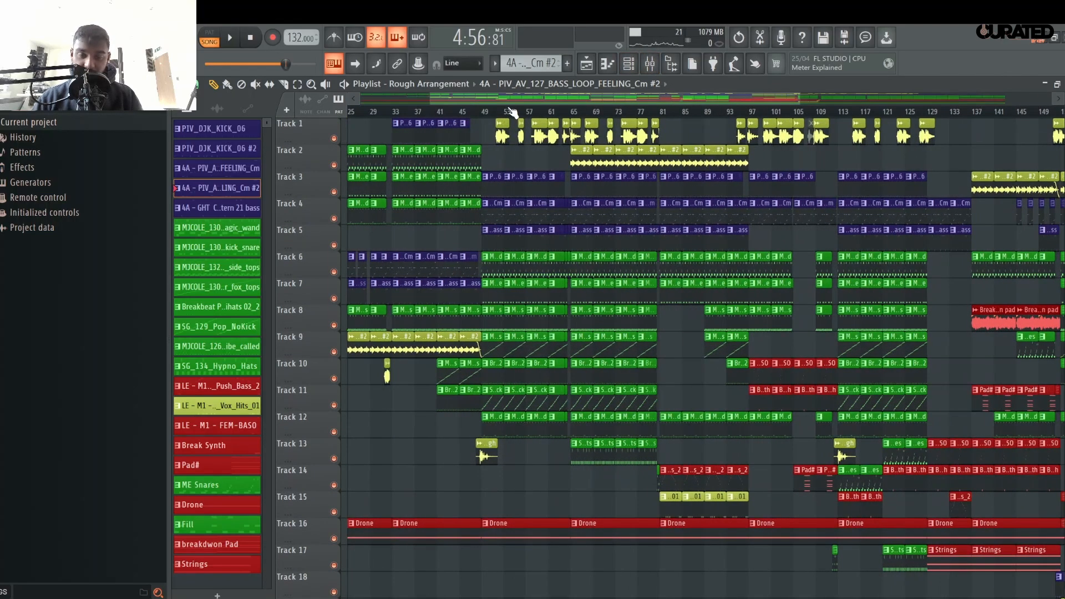
- Play from bar 49, solo the loops on tracks 6 to 10 one at a time, restore all tracks and stop playback
{"action": "left_click", "coordinate": [517, 113]}
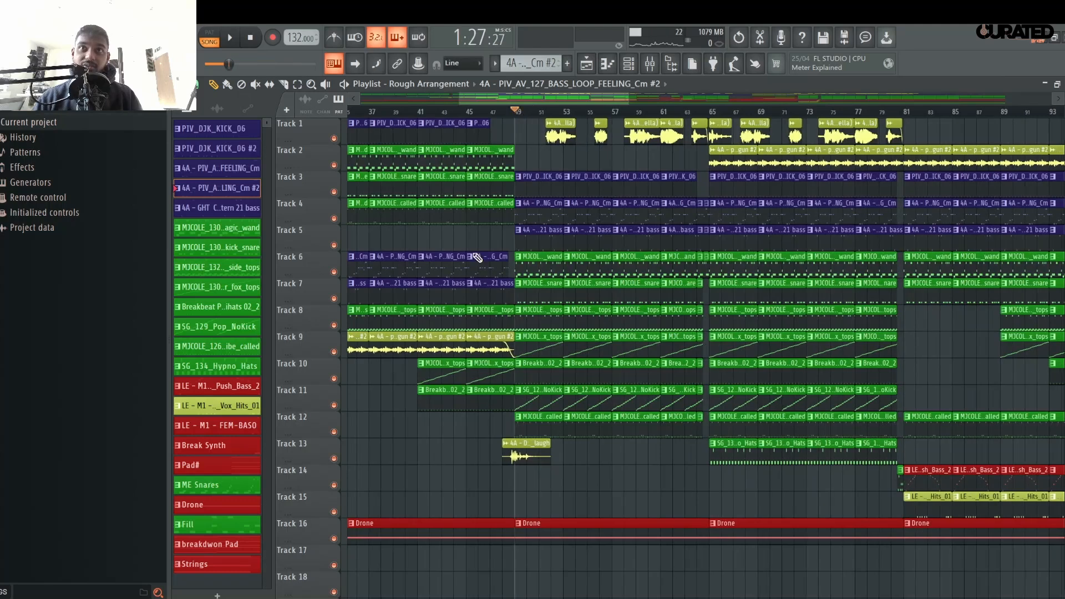
{"action": "key", "text": "space"}
{"action": "right_click", "coordinate": [334, 379]}
{"action": "right_click", "coordinate": [334, 354]}
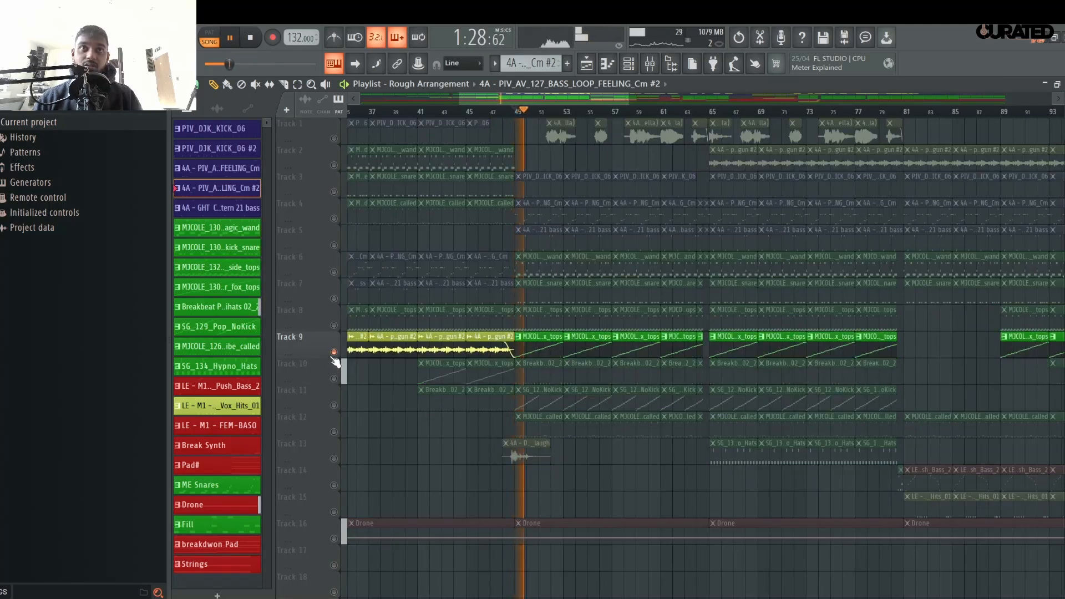
{"action": "right_click", "coordinate": [334, 325]}
{"action": "right_click", "coordinate": [334, 298]}
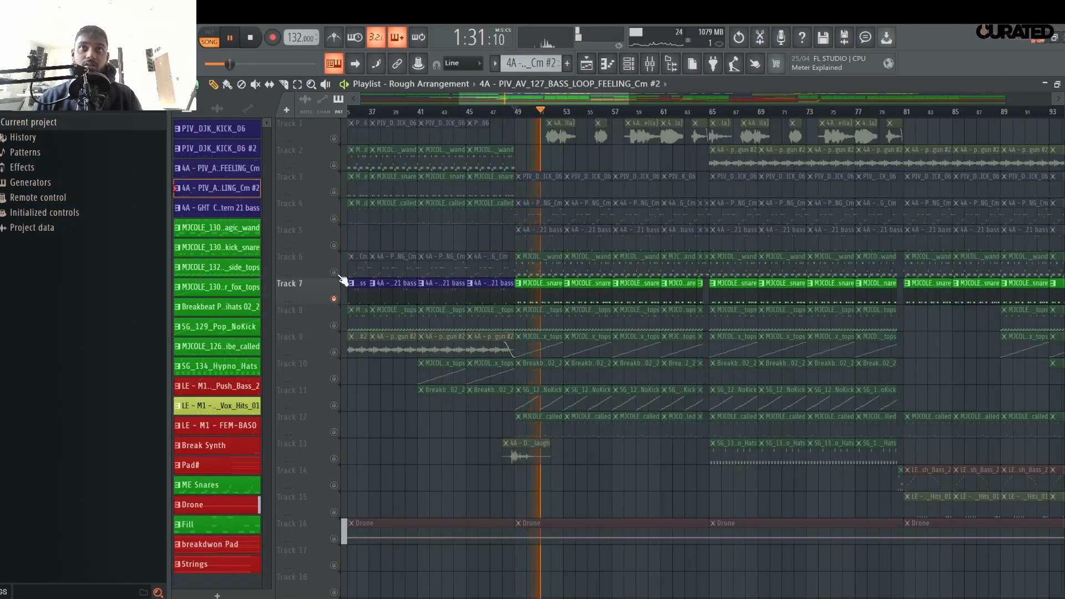
{"action": "right_click", "coordinate": [334, 272]}
{"action": "right_click", "coordinate": [334, 325]}
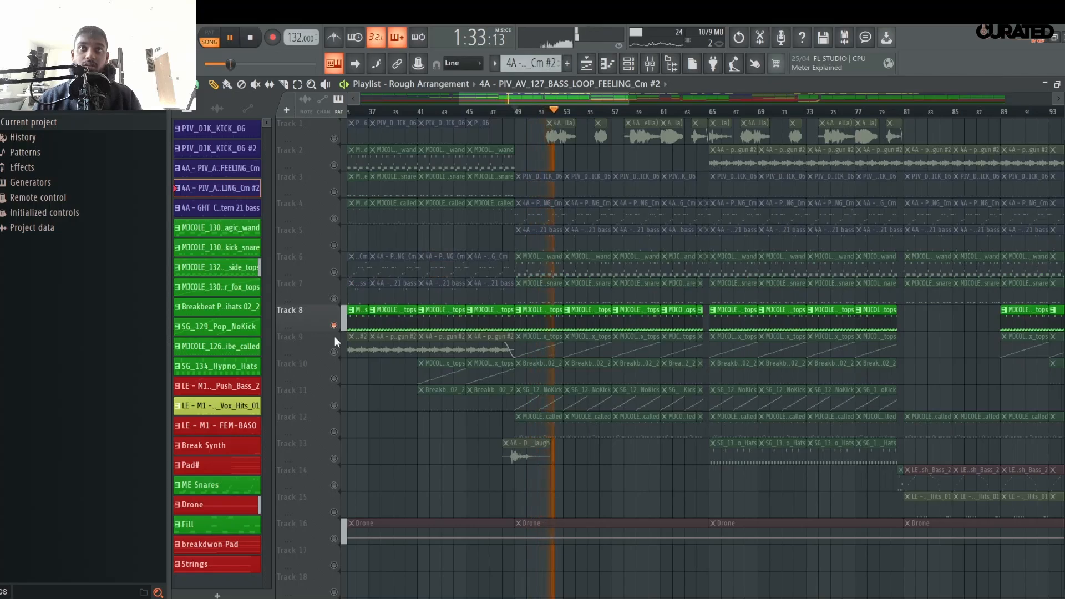
{"action": "right_click", "coordinate": [334, 352]}
{"action": "right_click", "coordinate": [334, 352]}
{"action": "key", "text": "space"}
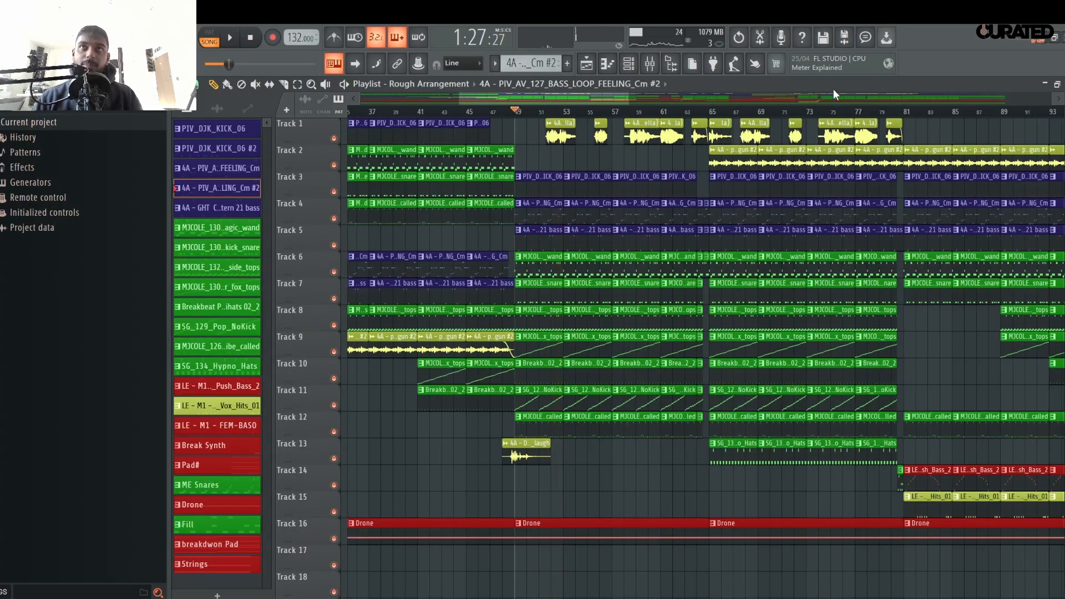
- Play the arrangement from just before bar 97, where the LE - M1 - FEM-BASO and Break Synth clips enter
{"action": "scroll", "coordinate": [820, 125], "scroll_direction": "down", "scroll_amount": 6}
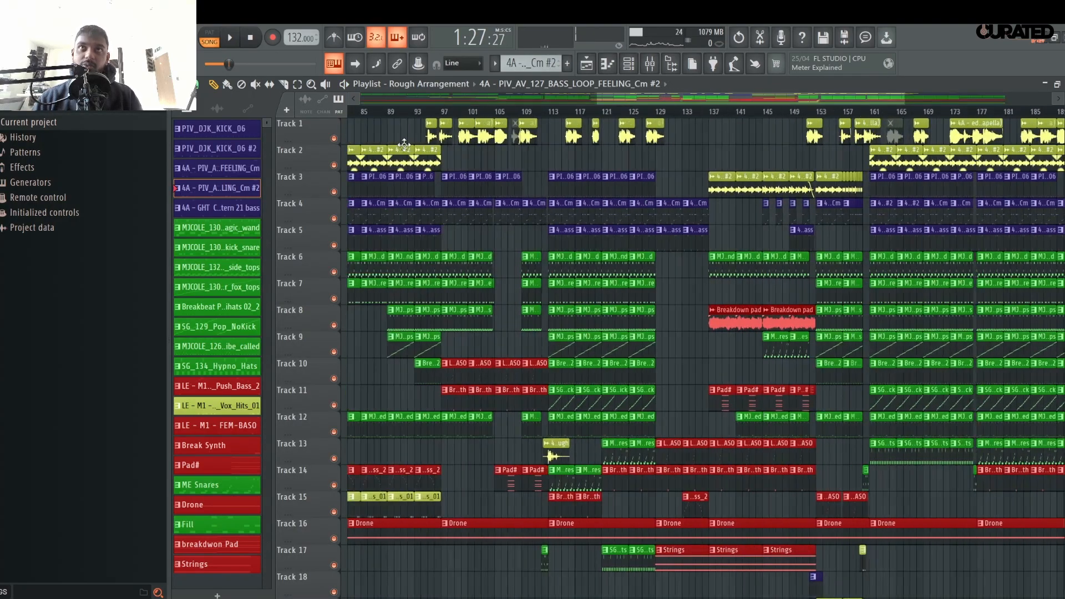
{"action": "scroll", "coordinate": [581, 113], "scroll_direction": "down", "scroll_amount": 4}
{"action": "scroll", "coordinate": [627, 115], "scroll_direction": "up", "scroll_amount": 8}
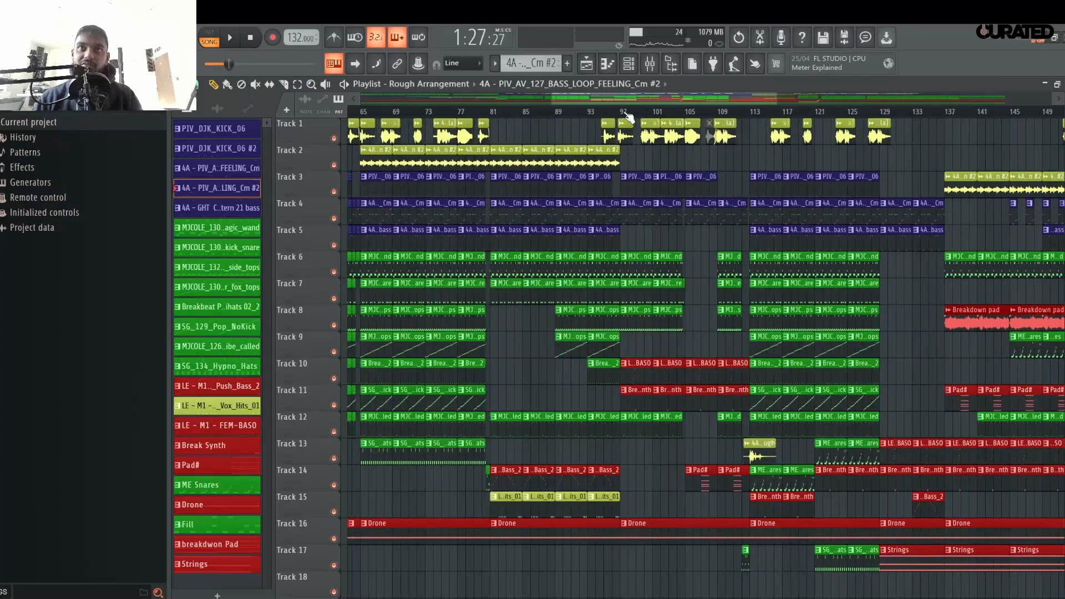
{"action": "left_click", "coordinate": [626, 113]}
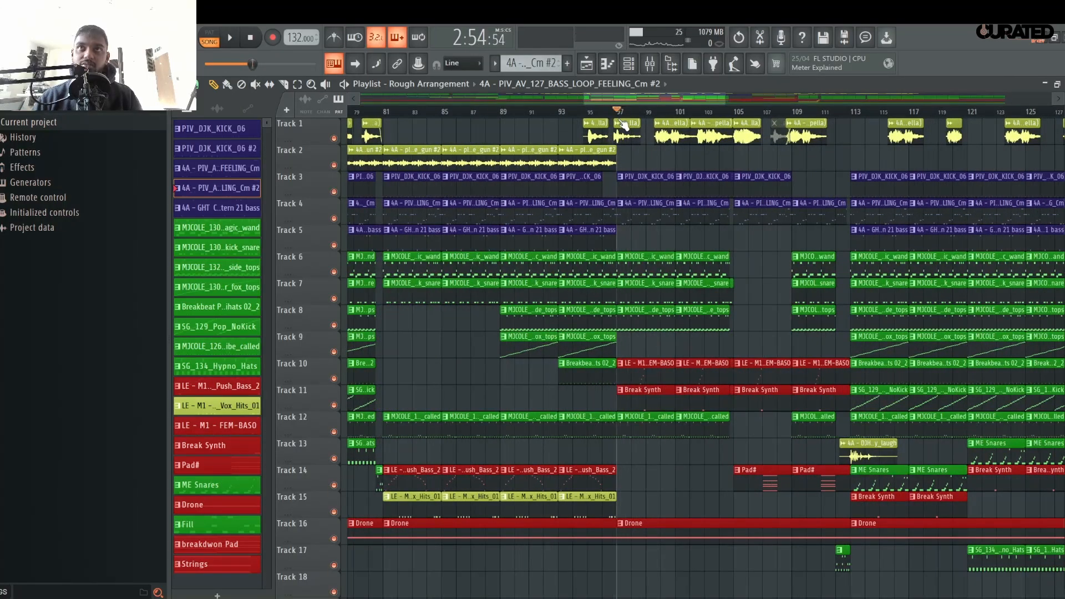
{"action": "key", "text": "space"}
{"action": "scroll", "coordinate": [728, 114], "scroll_direction": "up", "scroll_amount": 5}
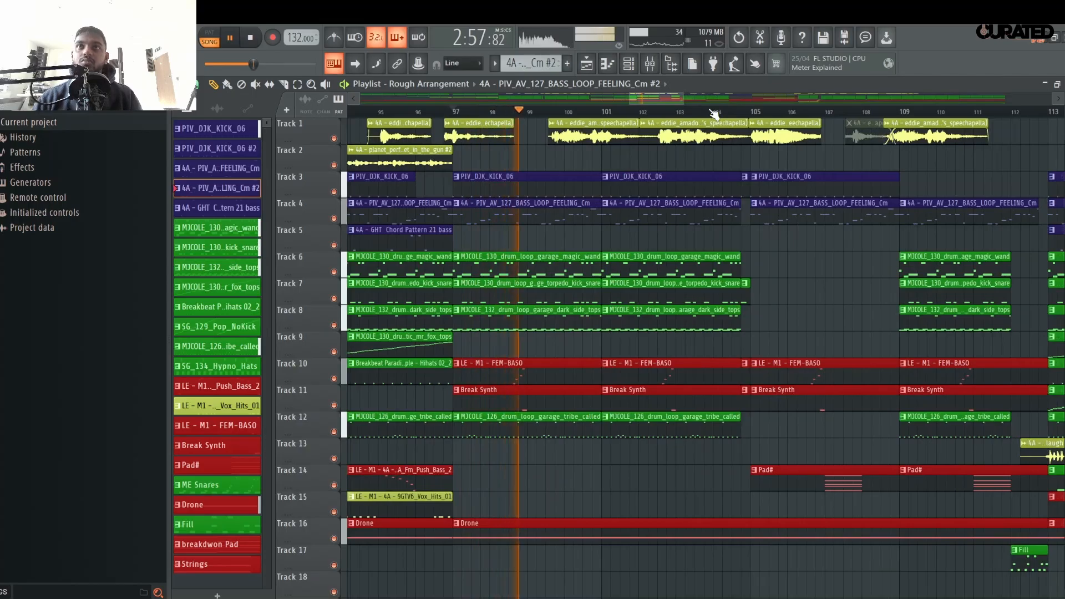
- Continue playback from just before bar 105 to hear the drum loops drop out
{"action": "left_click", "coordinate": [706, 114]}
{"action": "scroll", "coordinate": [711, 114], "scroll_direction": "down", "scroll_amount": 3}
{"action": "scroll", "coordinate": [710, 113], "scroll_direction": "down", "scroll_amount": 6}
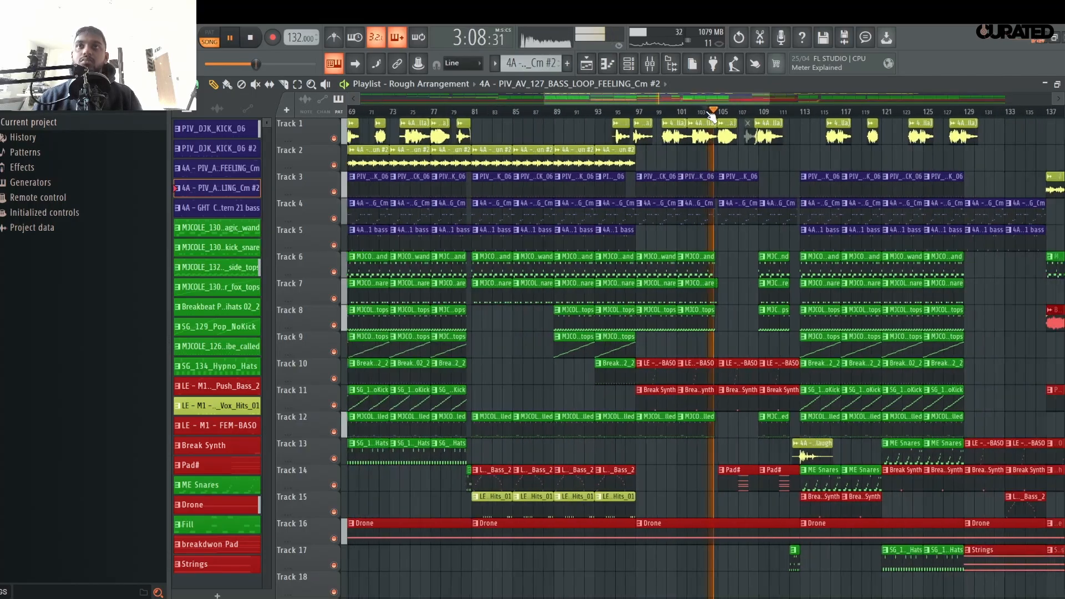
{"action": "scroll", "coordinate": [710, 116], "scroll_direction": "up", "scroll_amount": 3}
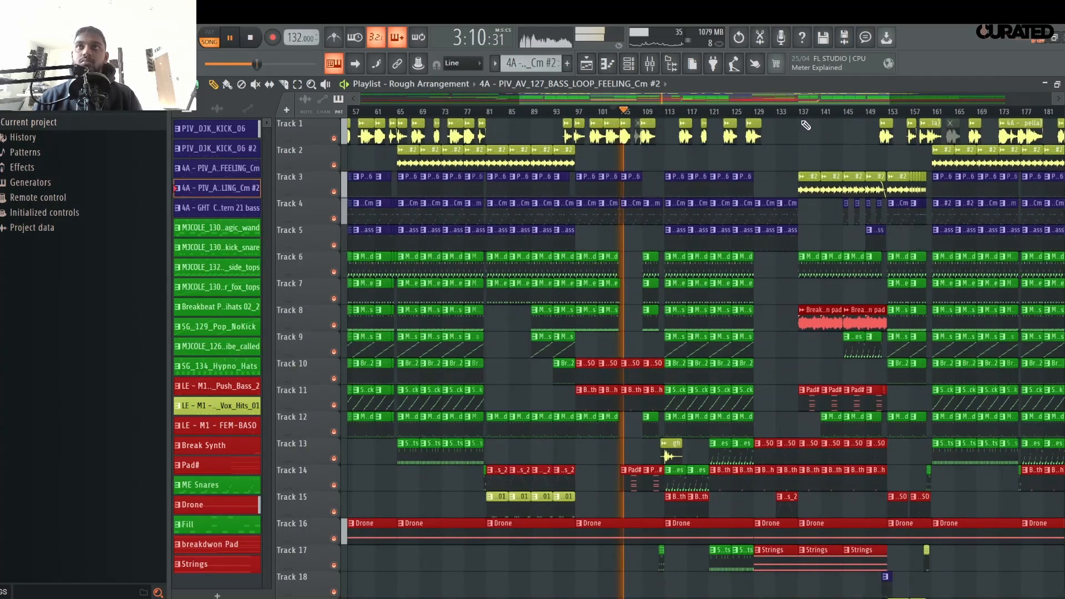
- Audition the end of the breakdown around bar 148 and the build-up section from bar 155
{"action": "left_click", "coordinate": [865, 114]}
{"action": "scroll", "coordinate": [899, 114], "scroll_direction": "up", "scroll_amount": 5}
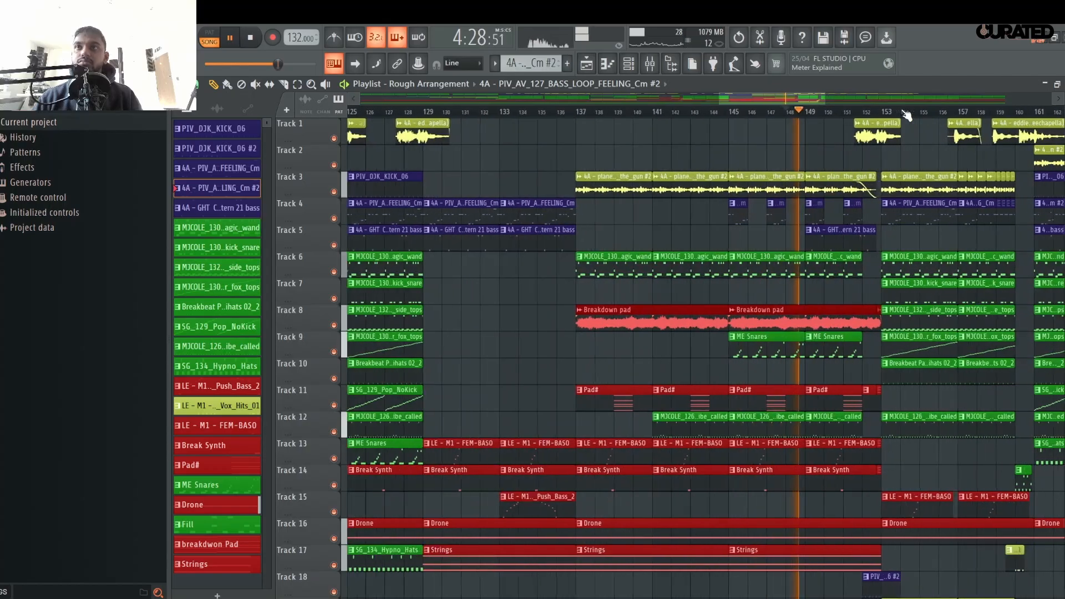
{"action": "scroll", "coordinate": [853, 114], "scroll_direction": "down", "scroll_amount": 2}
{"action": "left_click", "coordinate": [905, 113]}
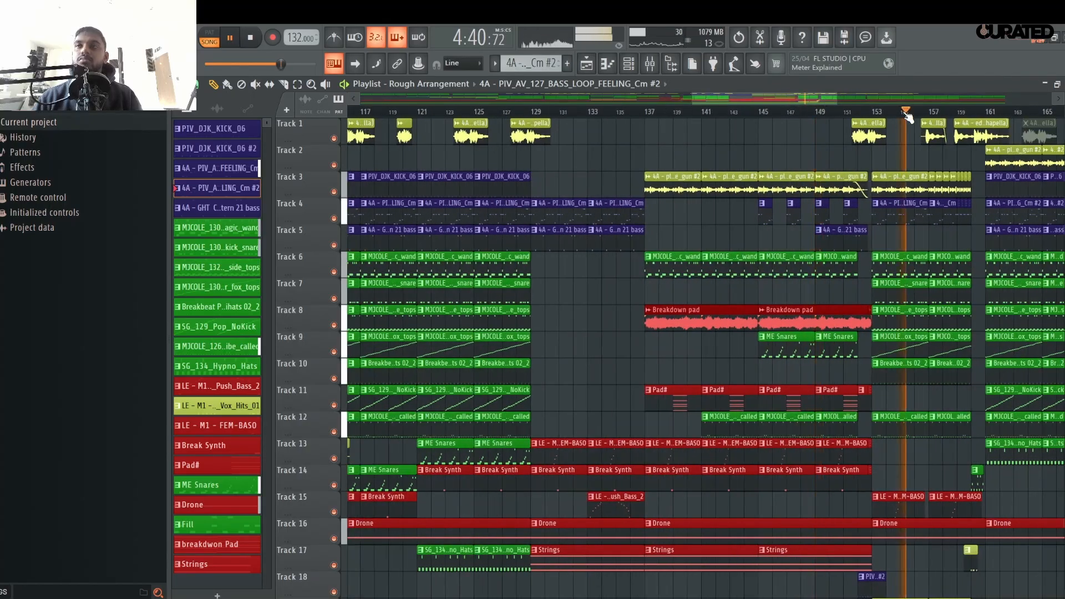
{"action": "scroll", "coordinate": [903, 114], "scroll_direction": "down", "scroll_amount": 5}
{"action": "scroll", "coordinate": [924, 114], "scroll_direction": "up", "scroll_amount": 3}
{"action": "scroll", "coordinate": [949, 115], "scroll_direction": "up", "scroll_amount": 5}
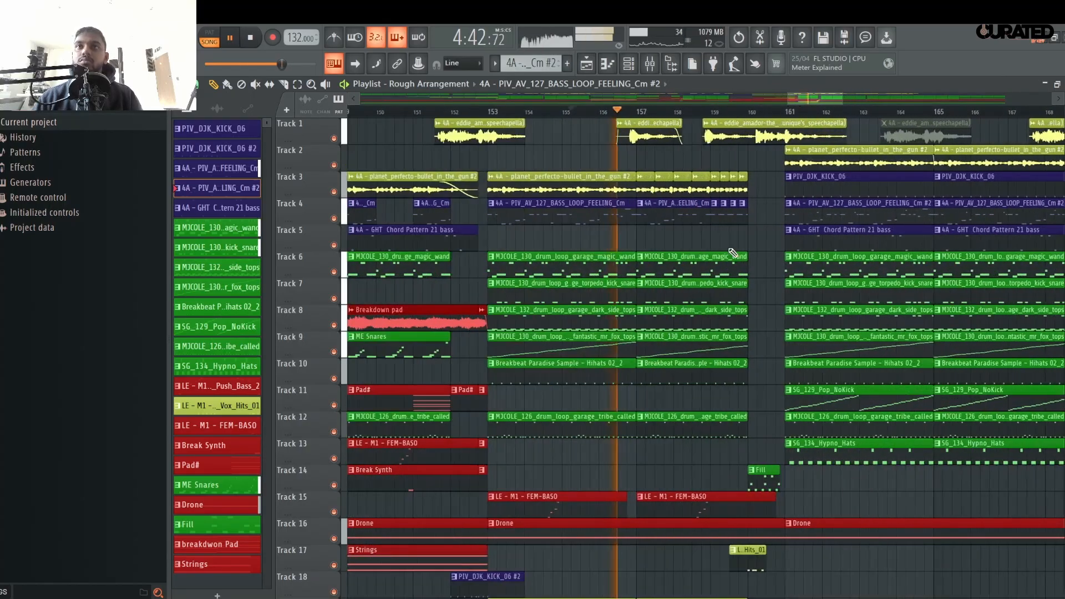
- Check the build-up's layers and automation clips during playback up to bar 161, and stop playback
{"action": "scroll", "coordinate": [591, 363], "scroll_direction": "down", "scroll_amount": 4}
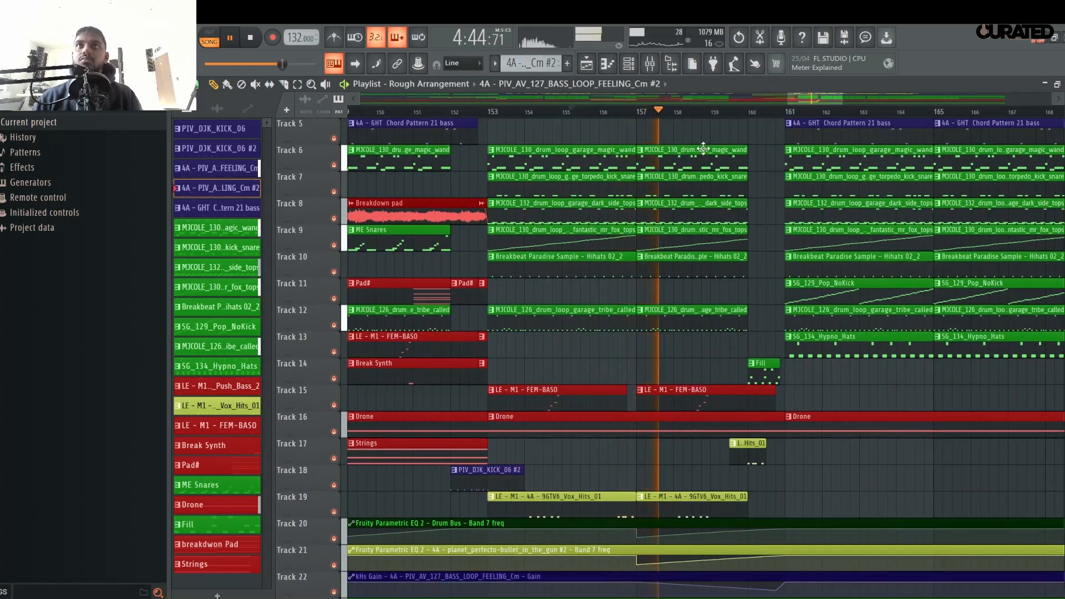
{"action": "scroll", "coordinate": [714, 118], "scroll_direction": "down", "scroll_amount": 3}
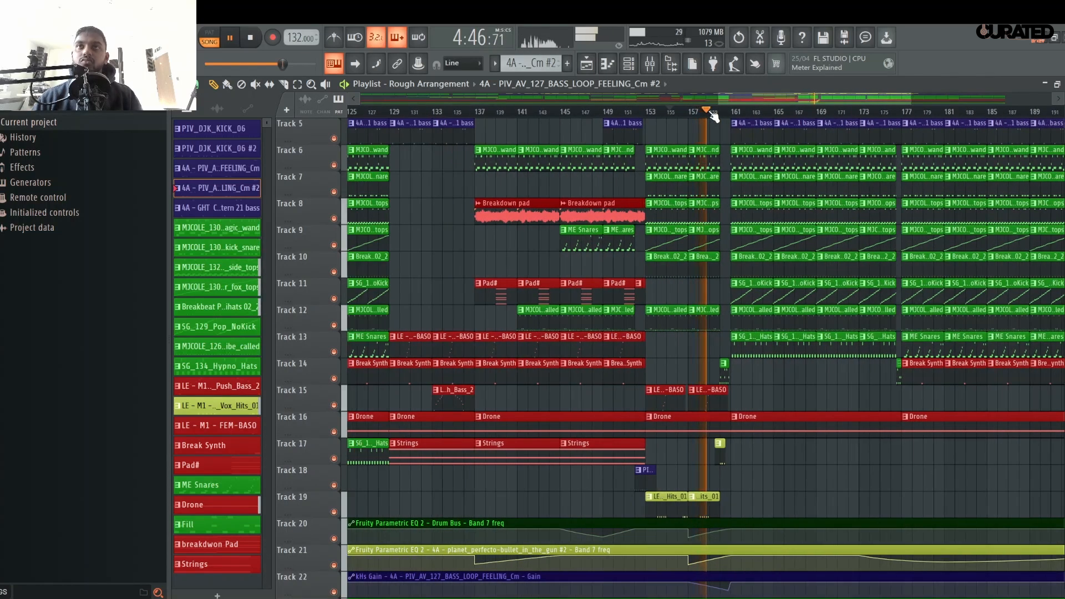
{"action": "scroll", "coordinate": [715, 117], "scroll_direction": "down", "scroll_amount": 2}
{"action": "key", "text": "space"}
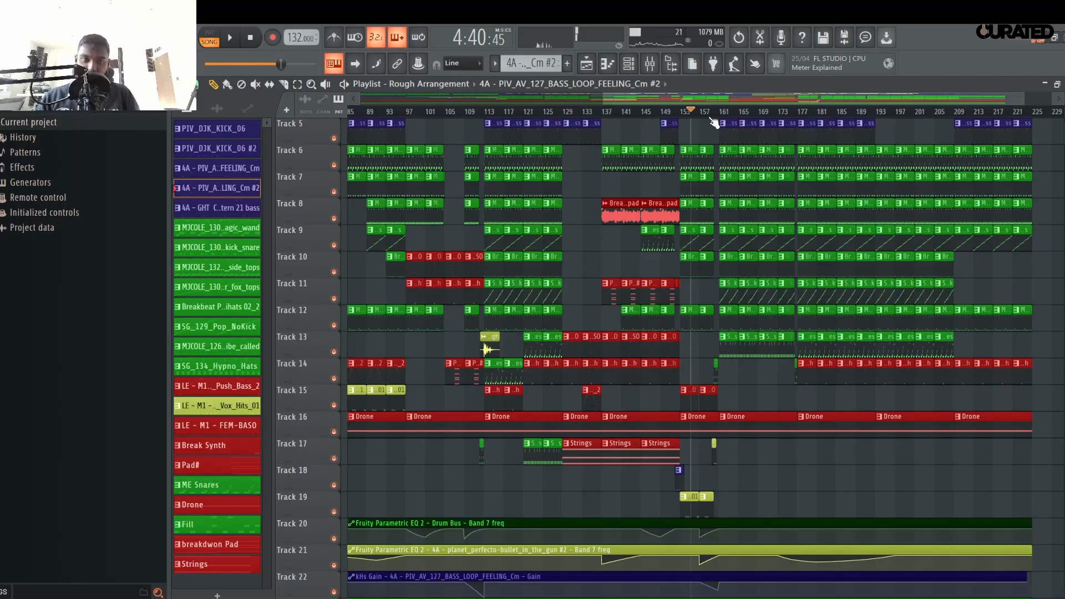
- Place the playhead just before bar 97 and examine the clips and automation from bar 95 to bar 111
{"action": "scroll", "coordinate": [636, 116], "scroll_direction": "up", "scroll_amount": 2}
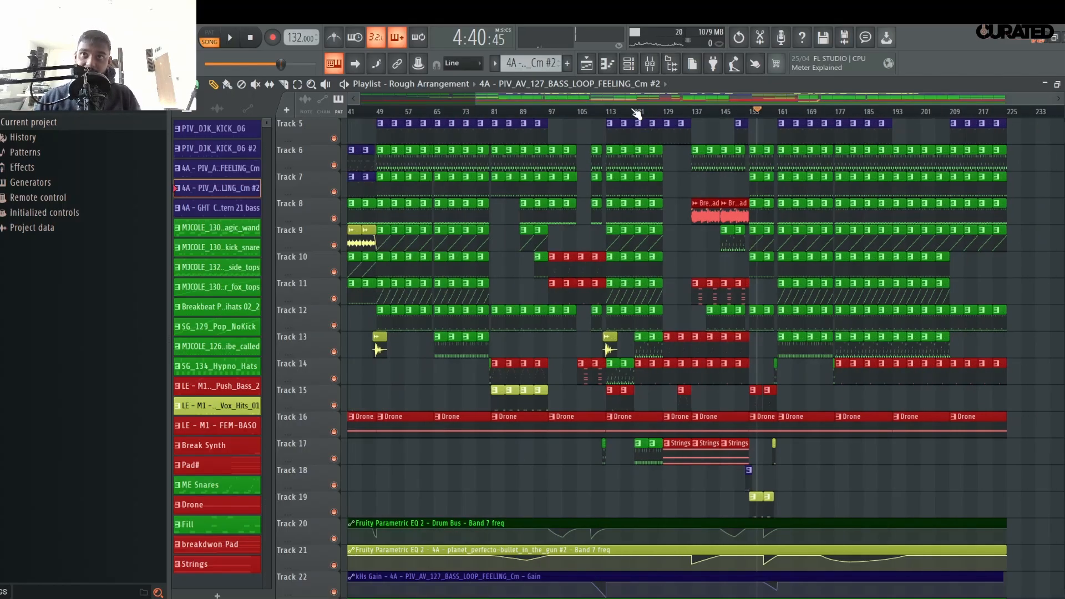
{"action": "scroll", "coordinate": [636, 114], "scroll_direction": "up", "scroll_amount": 2}
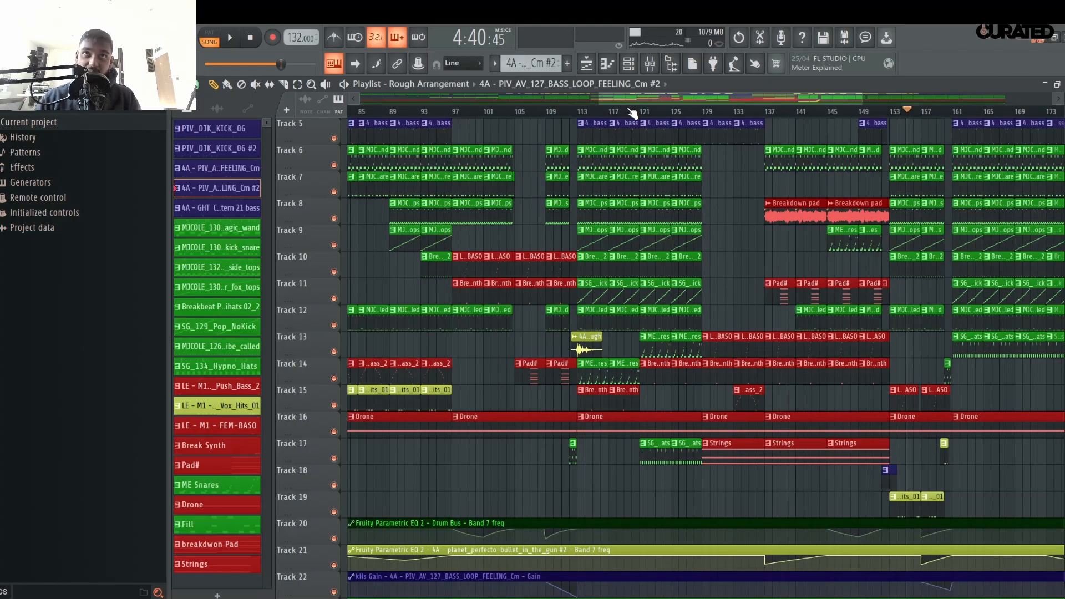
{"action": "scroll", "coordinate": [632, 113], "scroll_direction": "down", "scroll_amount": 2}
{"action": "scroll", "coordinate": [533, 114], "scroll_direction": "up", "scroll_amount": 3}
{"action": "scroll", "coordinate": [644, 301], "scroll_direction": "up", "scroll_amount": 4}
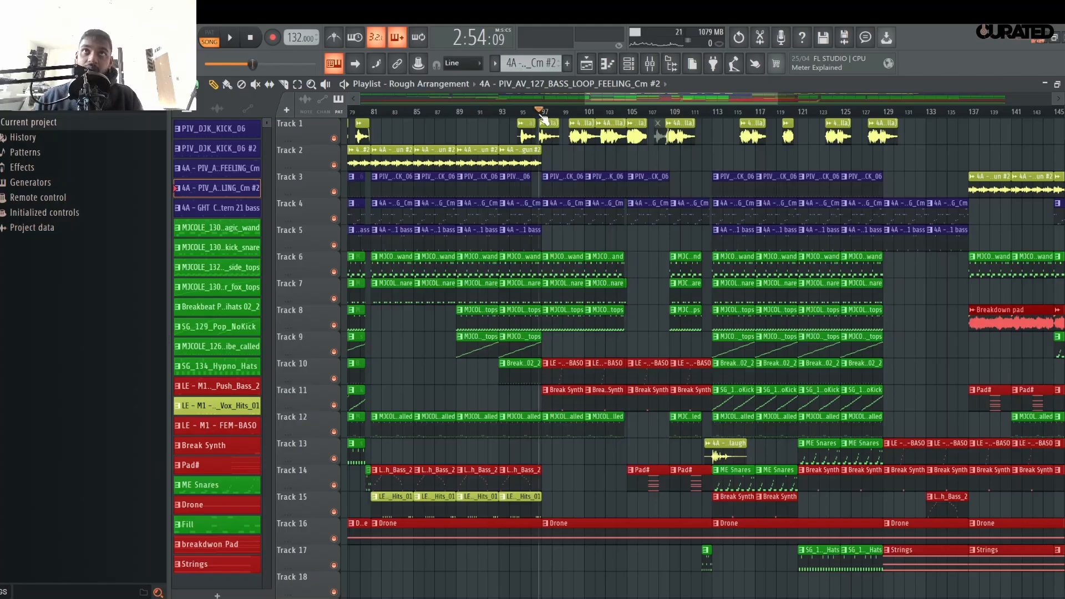
{"action": "scroll", "coordinate": [543, 118], "scroll_direction": "up", "scroll_amount": 4}
{"action": "scroll", "coordinate": [504, 364], "scroll_direction": "down", "scroll_amount": 4}
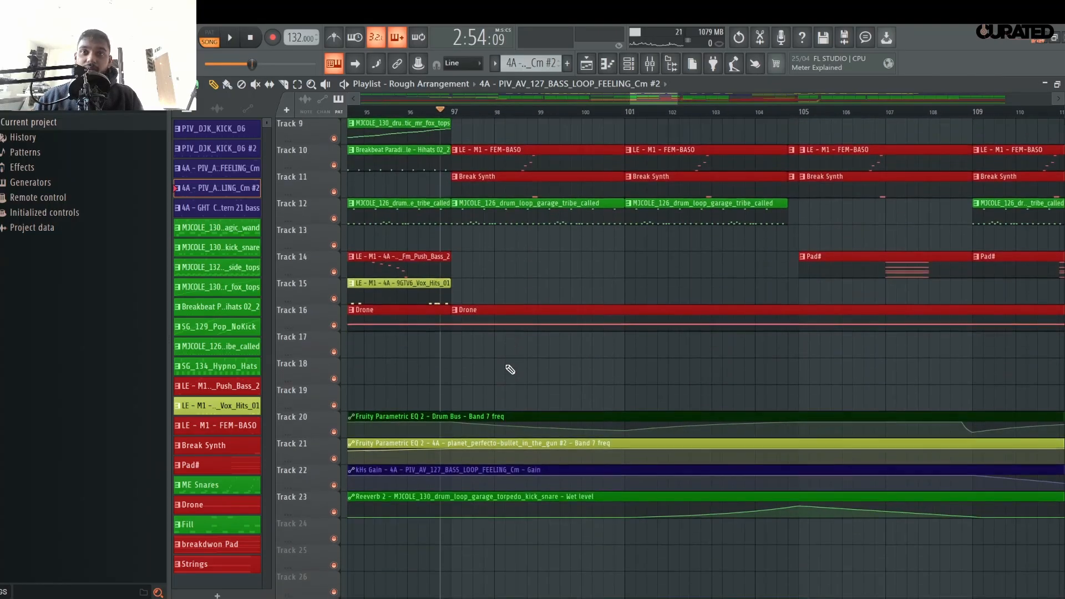
{"action": "scroll", "coordinate": [509, 369], "scroll_direction": "up", "scroll_amount": 4}
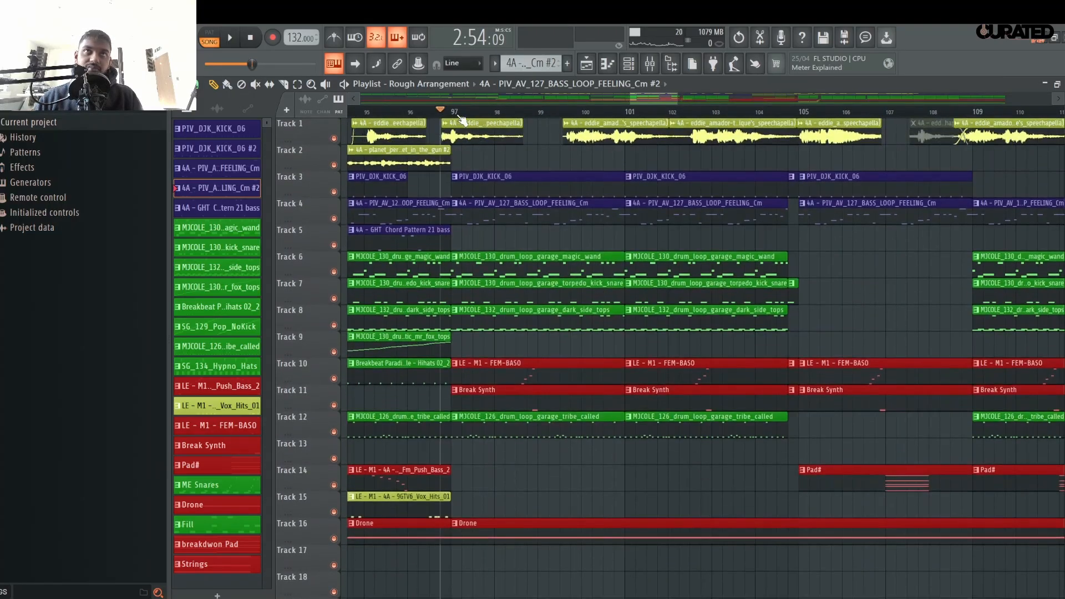
- Set the playlist's grid snap to Beat
{"action": "left_click", "coordinate": [192, 84]}
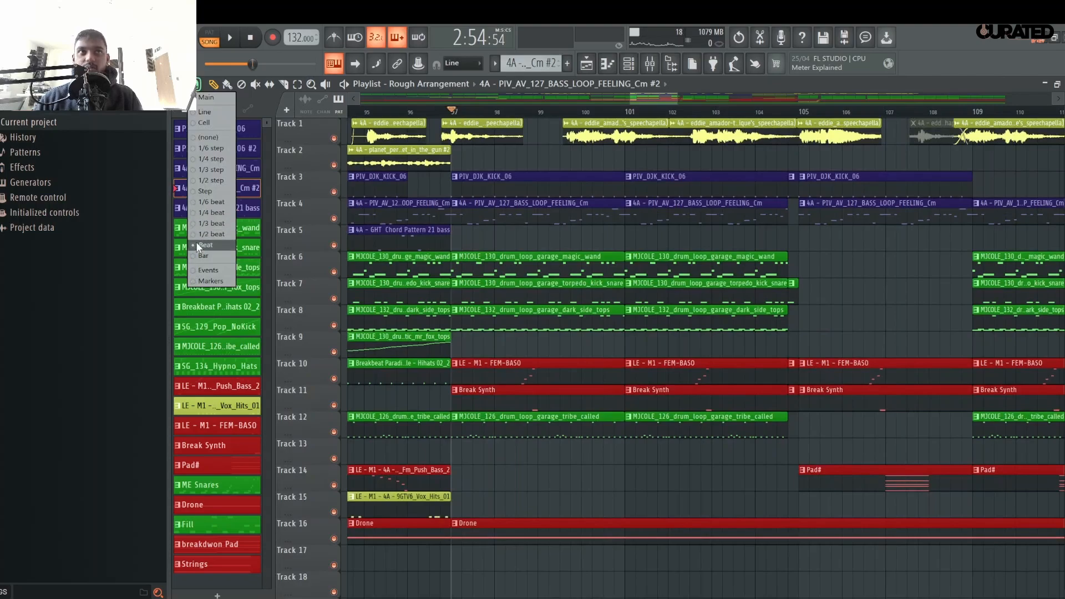
{"action": "left_click", "coordinate": [197, 245]}
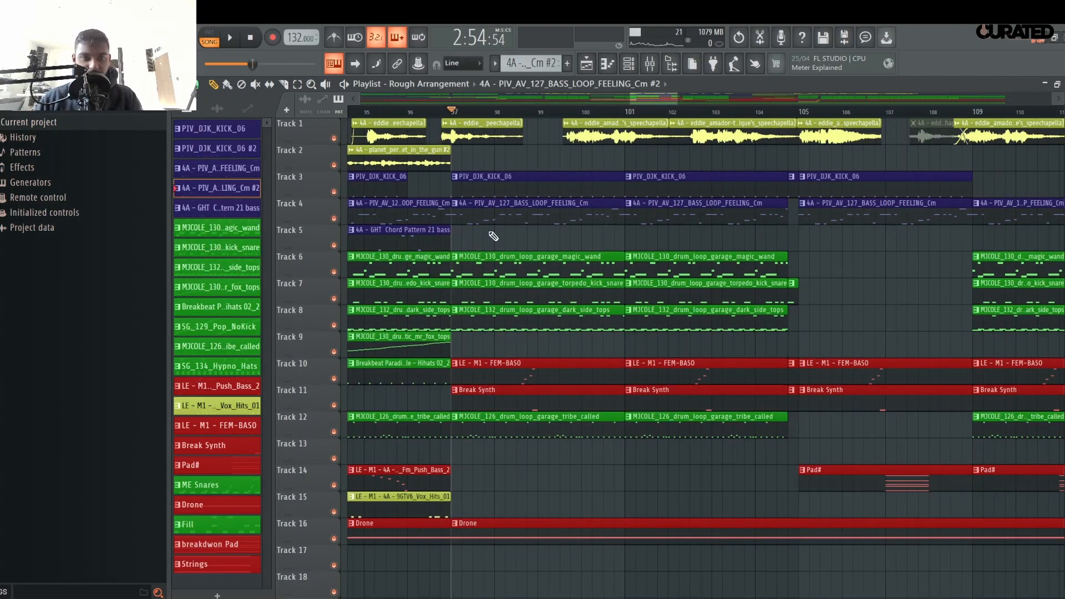
{"action": "scroll", "coordinate": [644, 116], "scroll_direction": "down", "scroll_amount": 6}
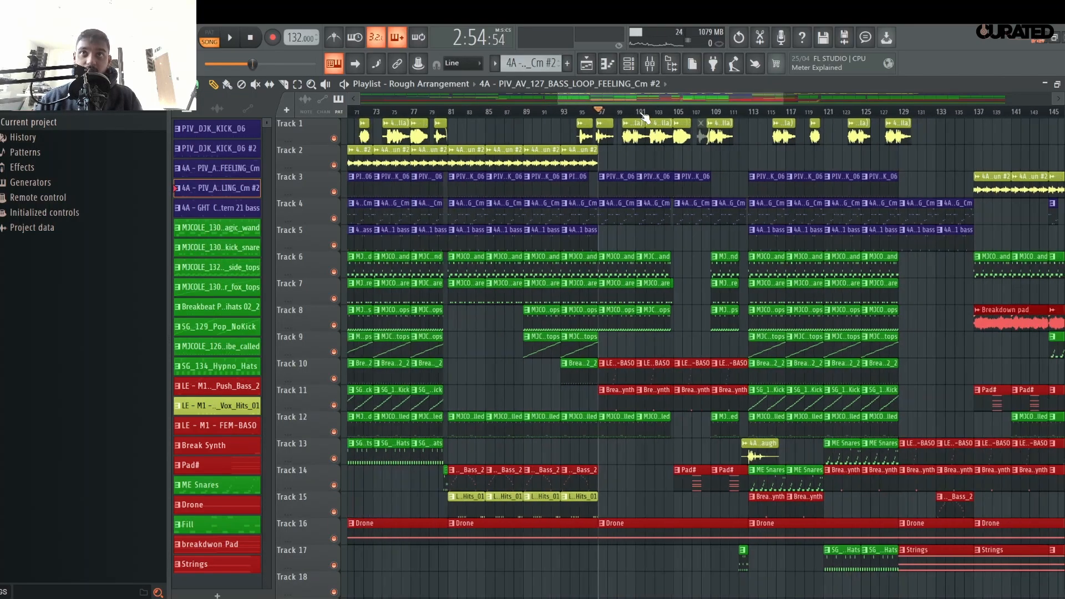
- Find and select the FEM-BASO channel in the mixer, and return to the playlist
{"action": "key", "text": "F9"}
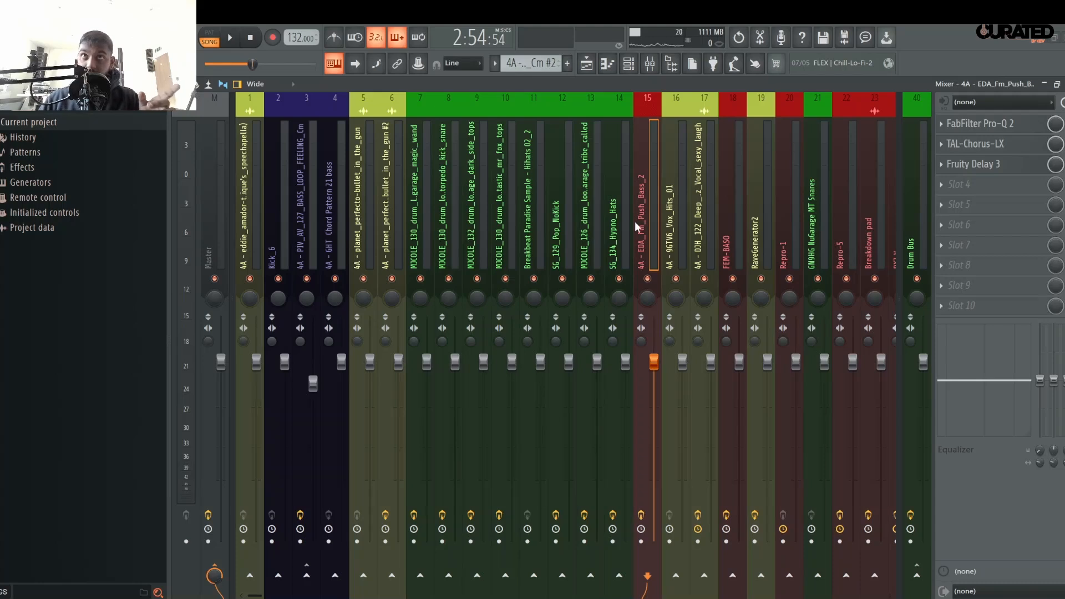
{"action": "scroll", "coordinate": [718, 218], "scroll_direction": "down", "scroll_amount": 5}
{"action": "left_click", "coordinate": [427, 236]}
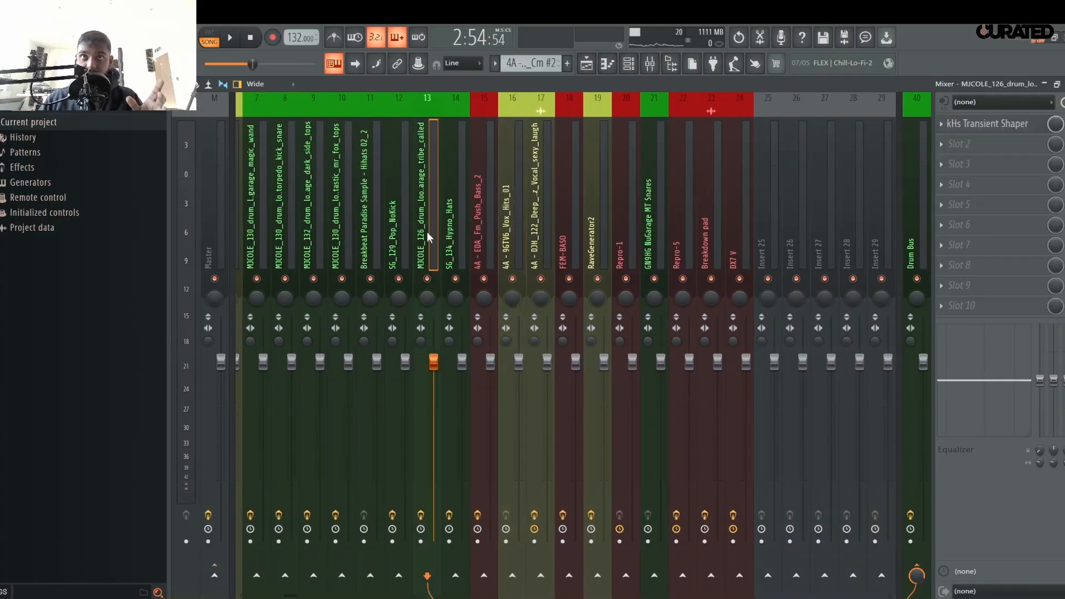
{"action": "left_click", "coordinate": [517, 211]}
{"action": "left_click", "coordinate": [490, 205]}
{"action": "left_click", "coordinate": [571, 187]}
{"action": "left_click", "coordinate": [627, 66]}
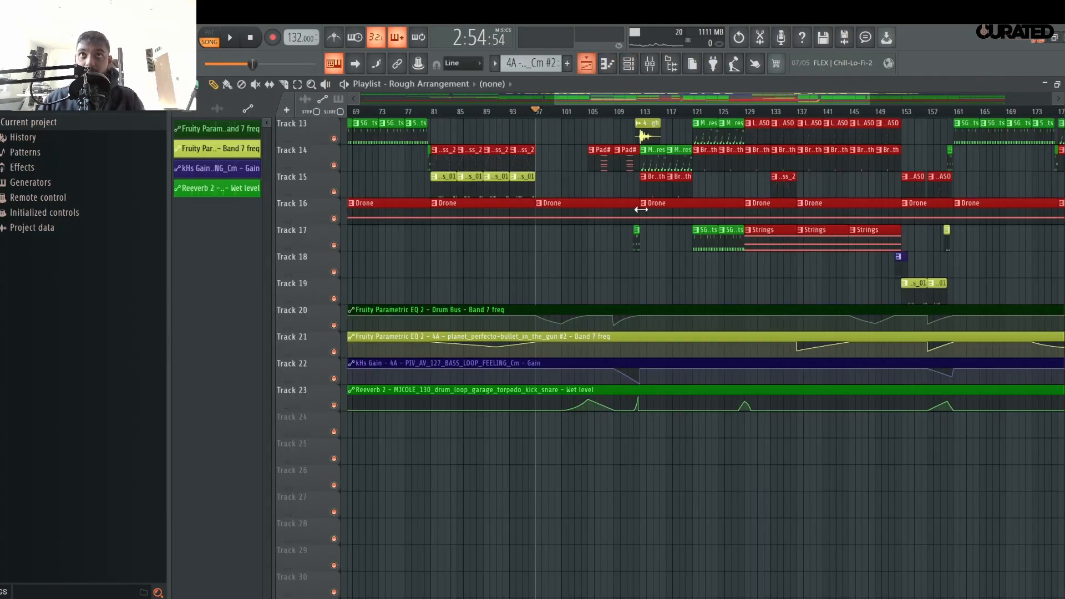
- Audition the section from bar 97 with the FEM-BASO and Break Synth clips, and stop playback around bar 98
{"action": "scroll", "coordinate": [512, 222], "scroll_direction": "up", "scroll_amount": 4}
{"action": "scroll", "coordinate": [546, 120], "scroll_direction": "up", "scroll_amount": 7}
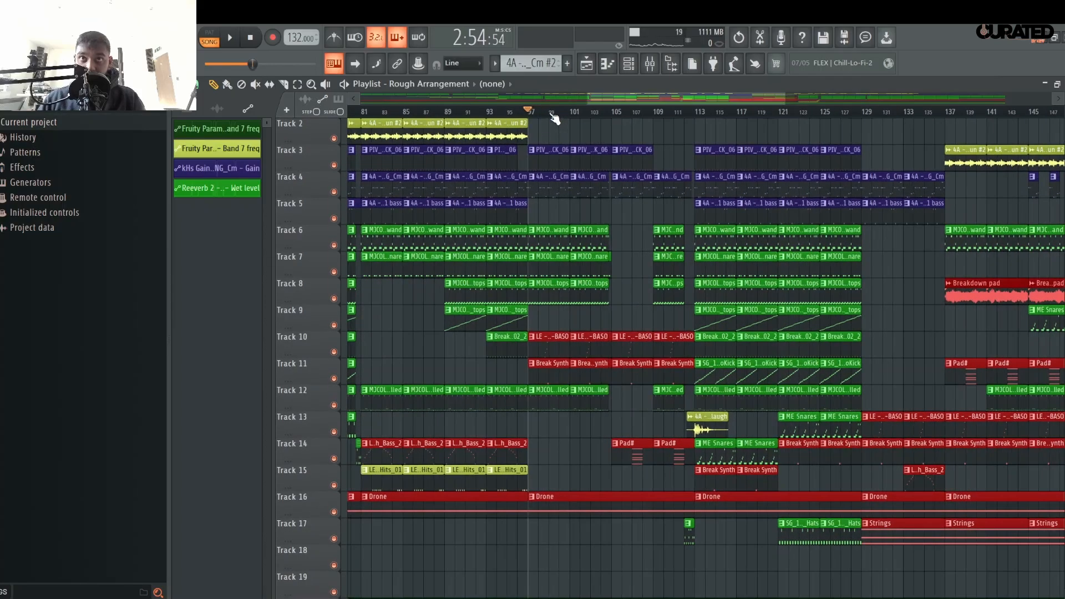
{"action": "key", "text": "space"}
{"action": "left_click", "coordinate": [548, 113]}
{"action": "left_click", "coordinate": [531, 113]}
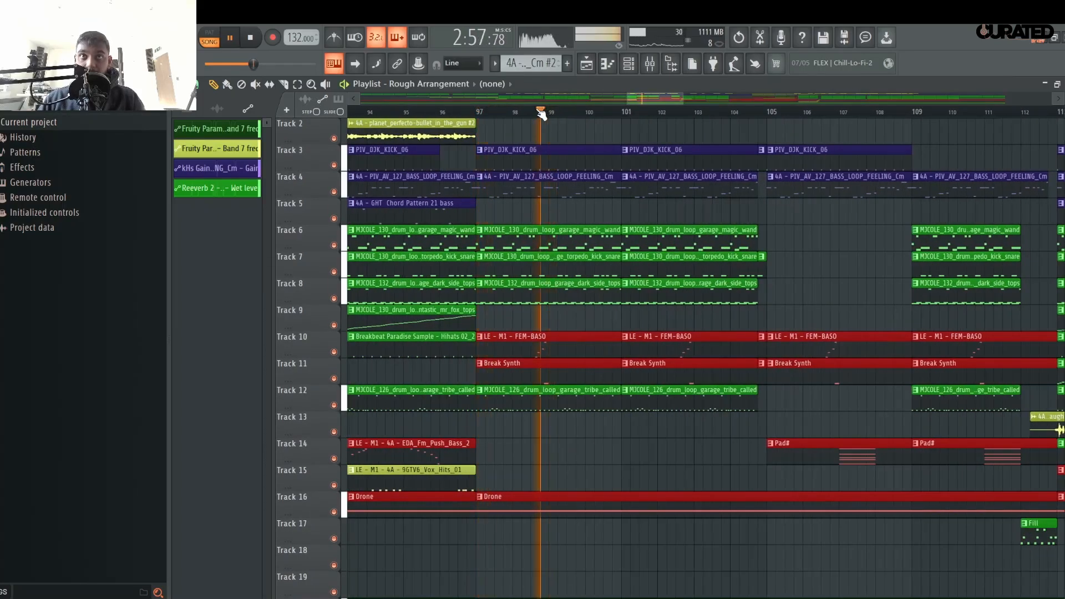
{"action": "key", "text": "space"}
- Change the colour of the Break Synth pattern on Track 11 to yellow
{"action": "left_click", "coordinate": [480, 364]}
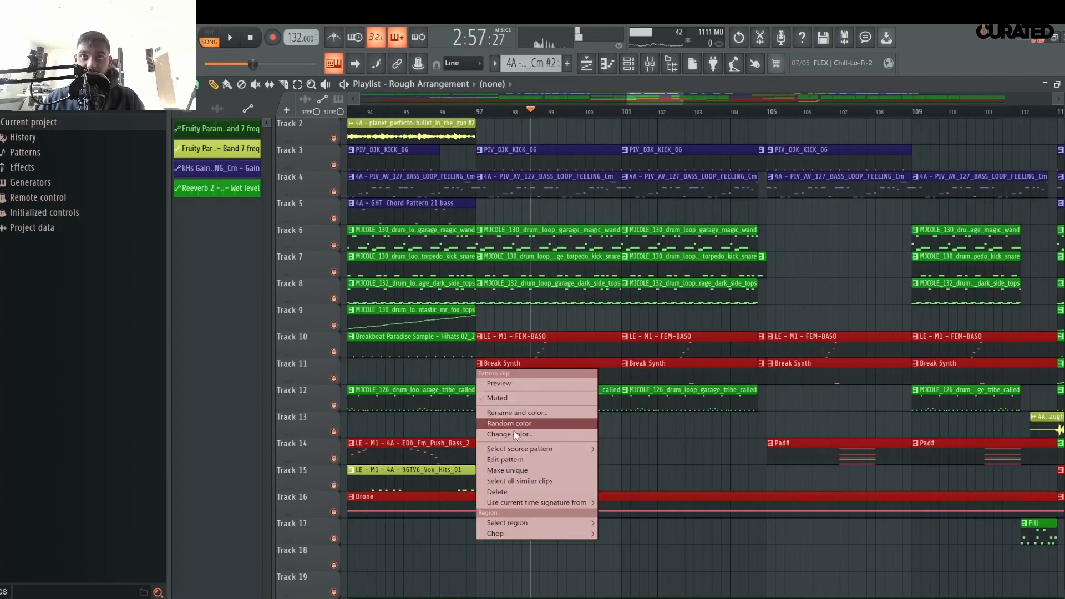
{"action": "left_click", "coordinate": [497, 432]}
{"action": "left_click", "coordinate": [563, 477]}
{"action": "left_click", "coordinate": [564, 479]}
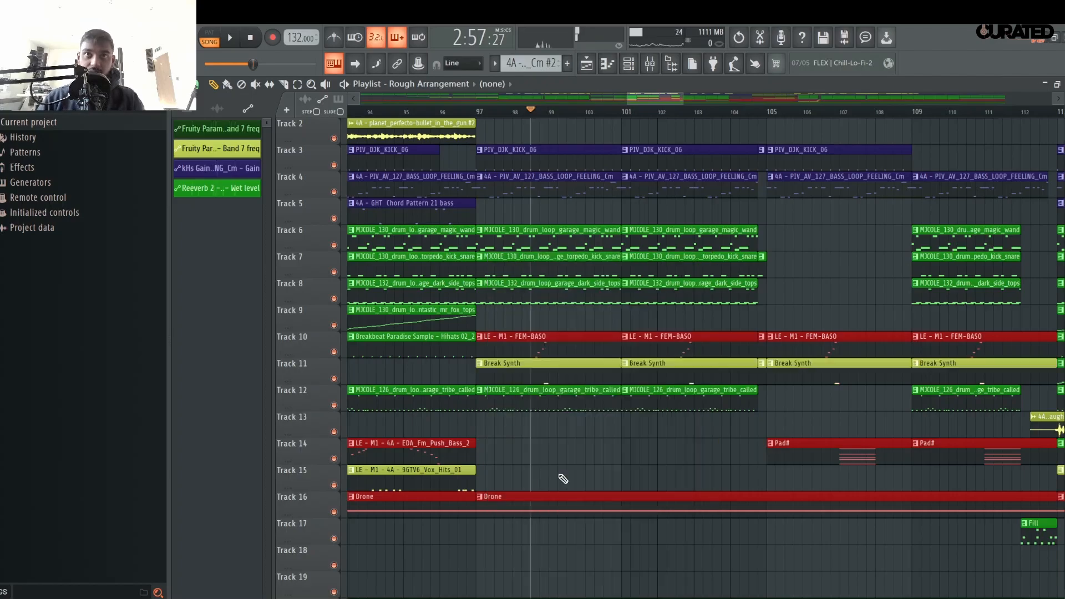
- Play briefly from bar 97, open Fruity Delay 3 on the FEM-BASO channel and copy its output wet value
{"action": "key", "text": "space"}
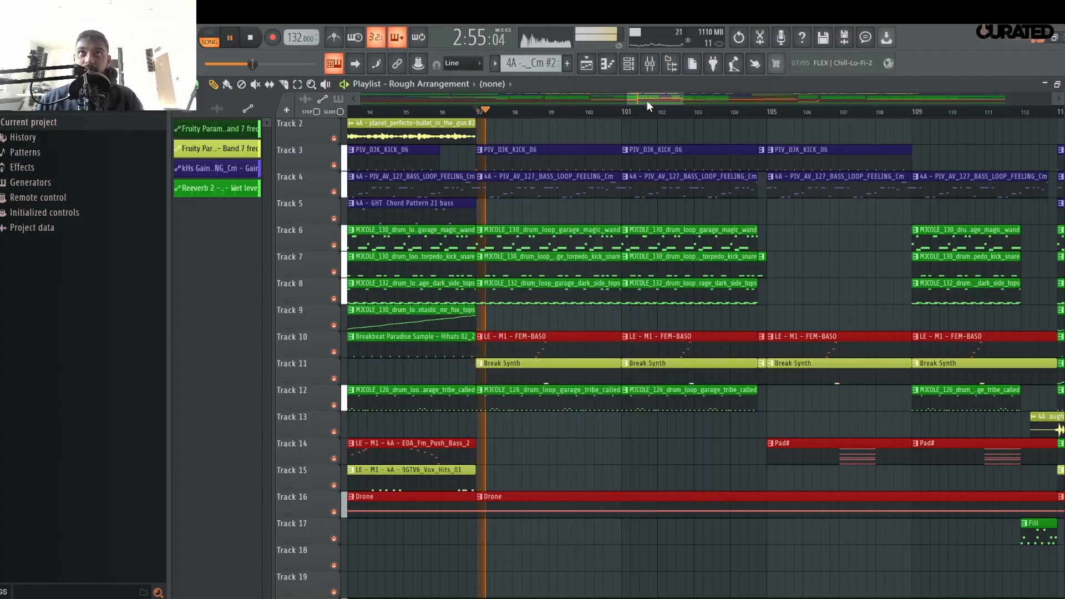
{"action": "left_click", "coordinate": [651, 64]}
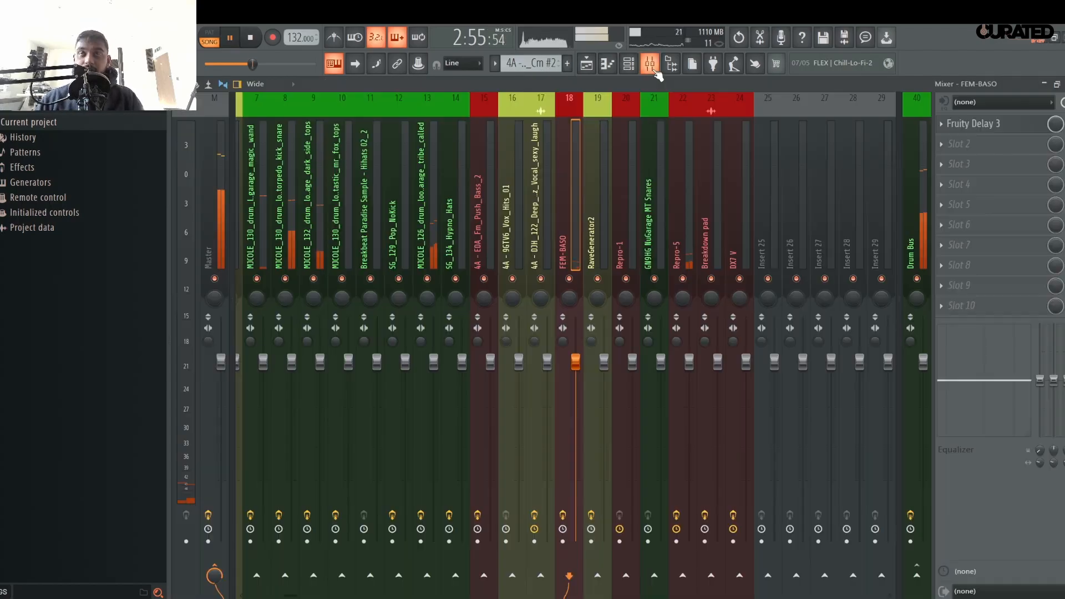
{"action": "left_click", "coordinate": [1007, 129]}
{"action": "right_click", "coordinate": [733, 211]}
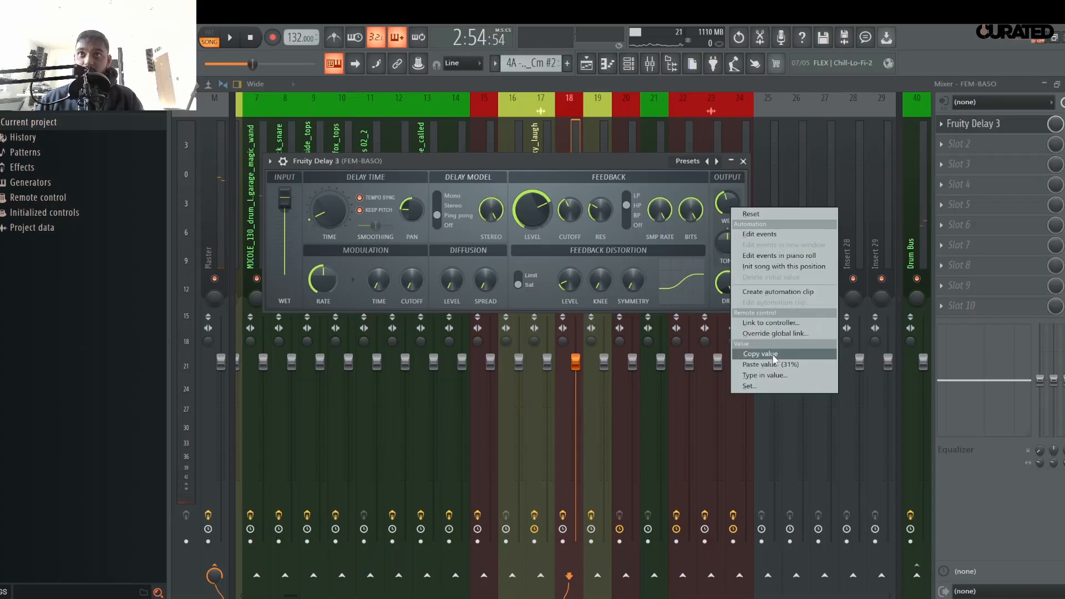
{"action": "left_click", "coordinate": [774, 355]}
{"action": "right_click", "coordinate": [726, 215]}
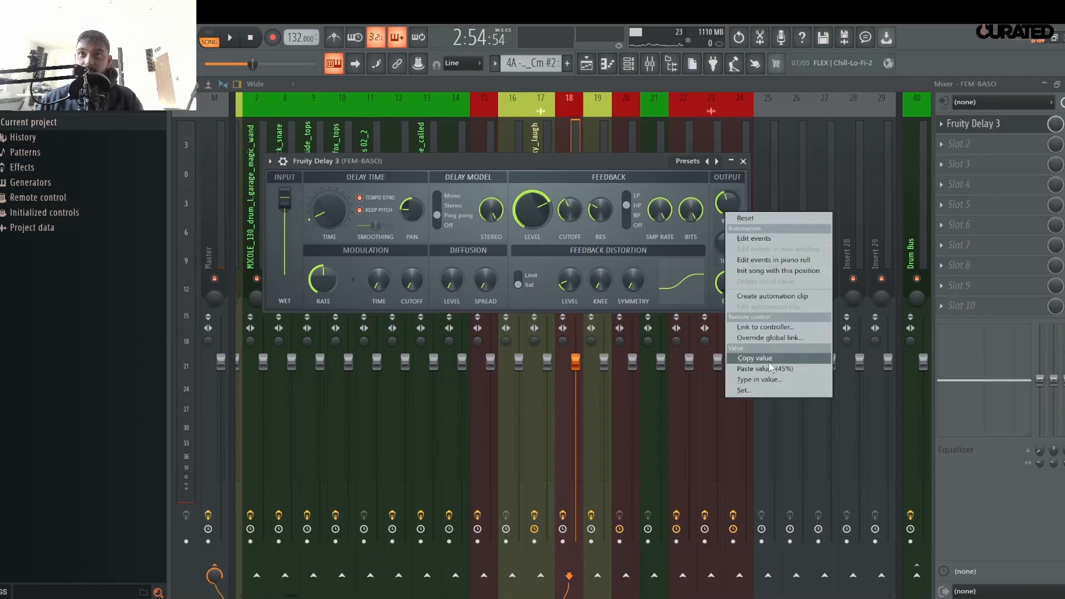
{"action": "left_click", "coordinate": [769, 359]}
- Create an automation clip for the delay's output wet, extend it across the arrangement from bar 1 and lower its line to the minimum
{"action": "right_click", "coordinate": [726, 209]}
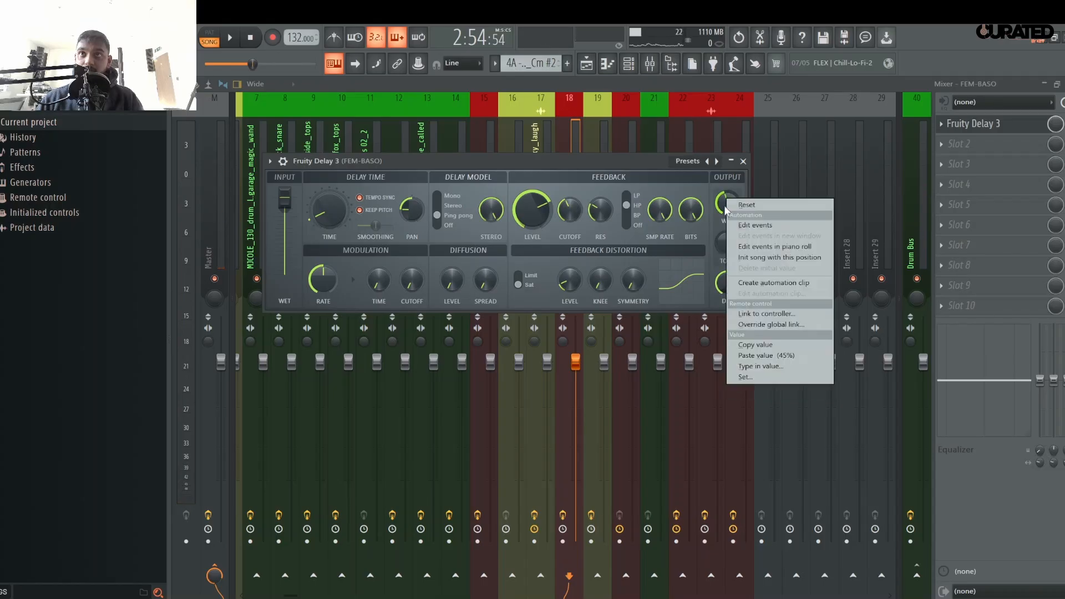
{"action": "left_click", "coordinate": [772, 281]}
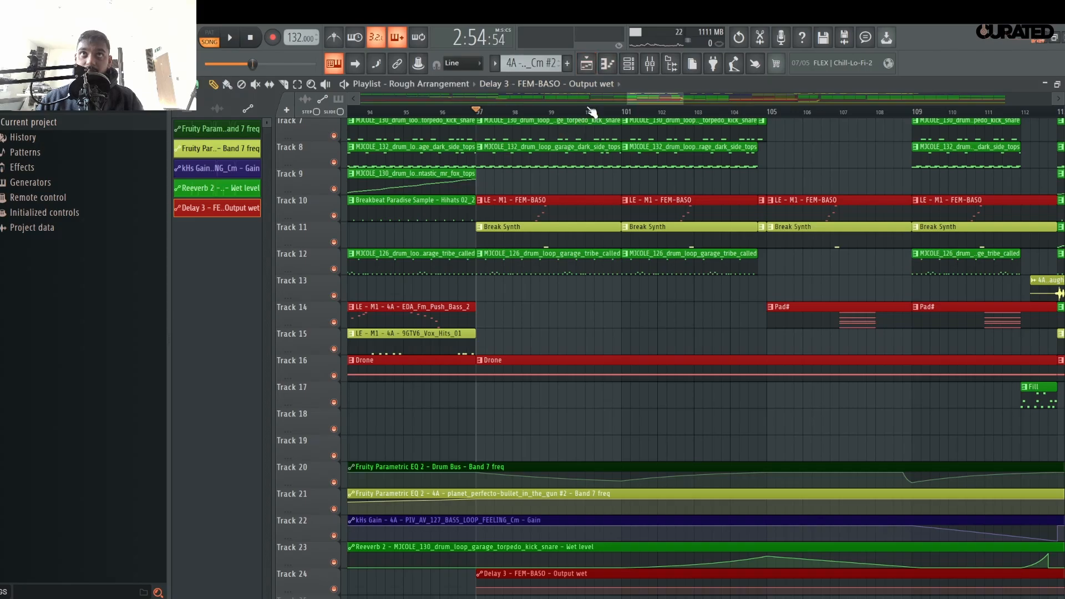
{"action": "scroll", "coordinate": [592, 112], "scroll_direction": "down", "scroll_amount": 10}
{"action": "scroll", "coordinate": [652, 424], "scroll_direction": "down", "scroll_amount": 5}
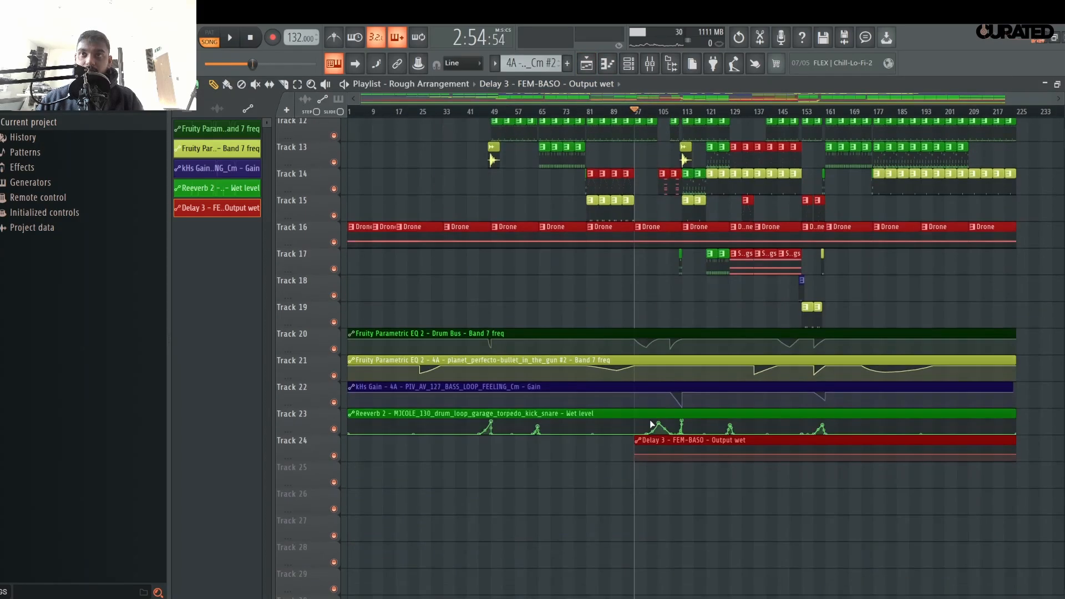
{"action": "left_click_drag", "start_coordinate": [634, 440], "coordinate": [304, 430]}
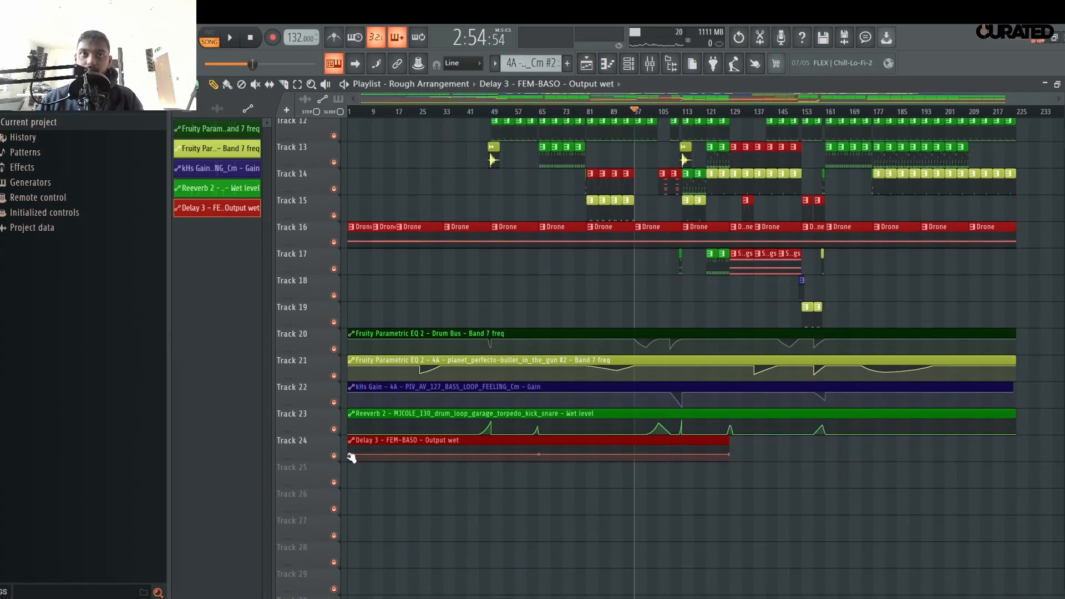
{"action": "left_click_drag", "start_coordinate": [732, 459], "coordinate": [958, 459]}
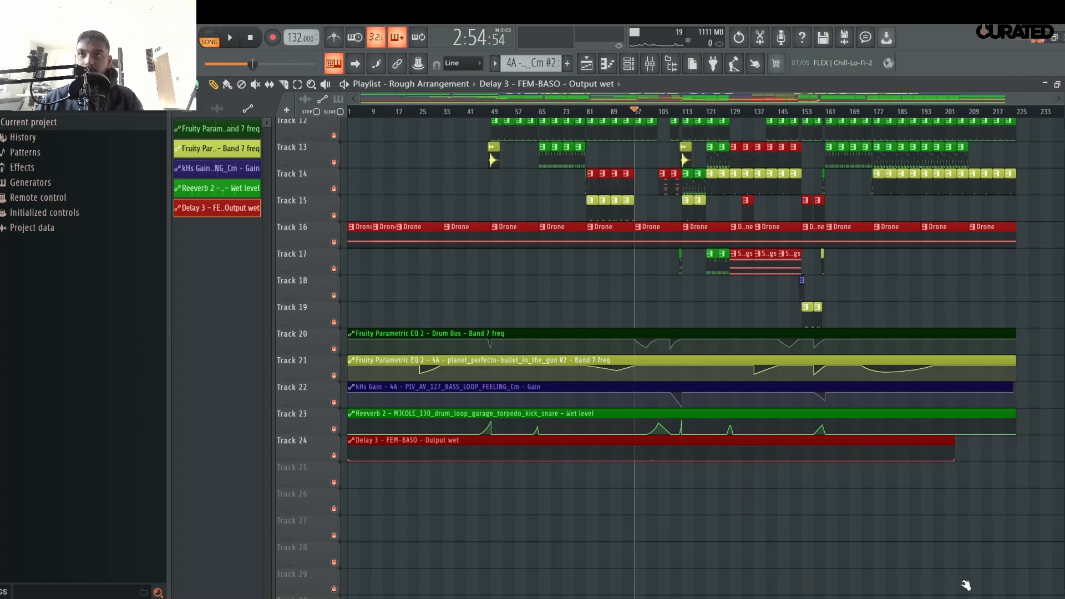
- Set the minimum of the Delay 3 output wet automation clip to the copied 45% value
{"action": "double_click", "coordinate": [575, 445]}
{"action": "right_click", "coordinate": [426, 142]}
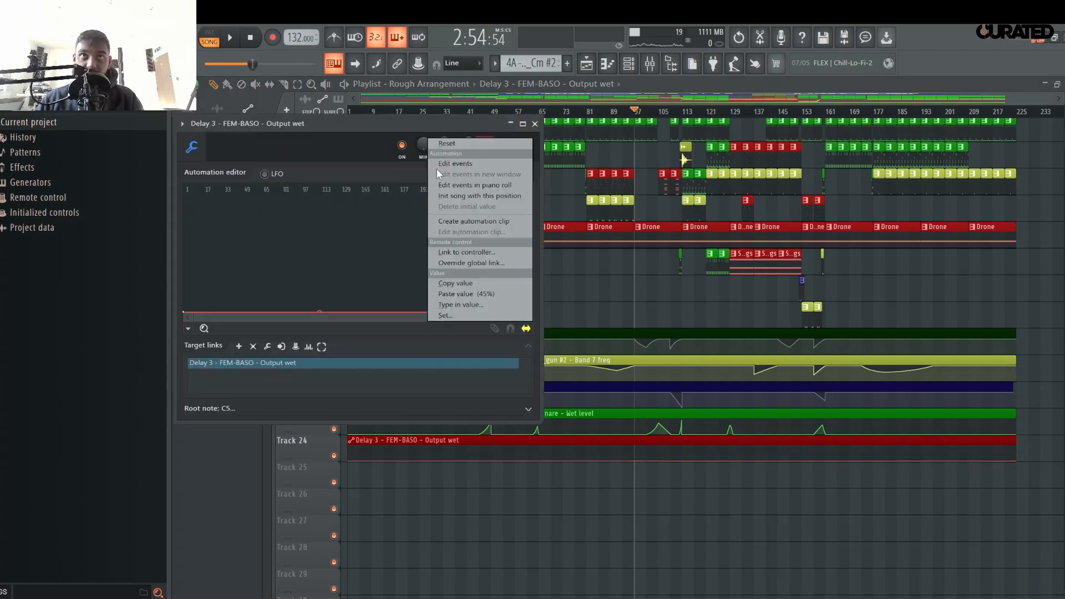
{"action": "left_click", "coordinate": [471, 294]}
{"action": "key", "text": "Escape"}
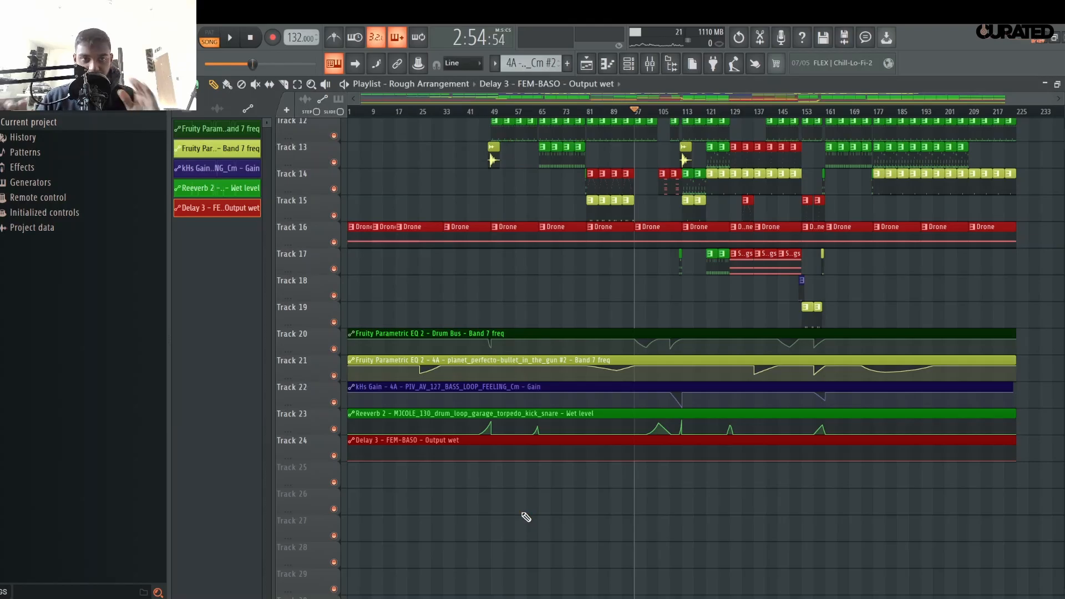
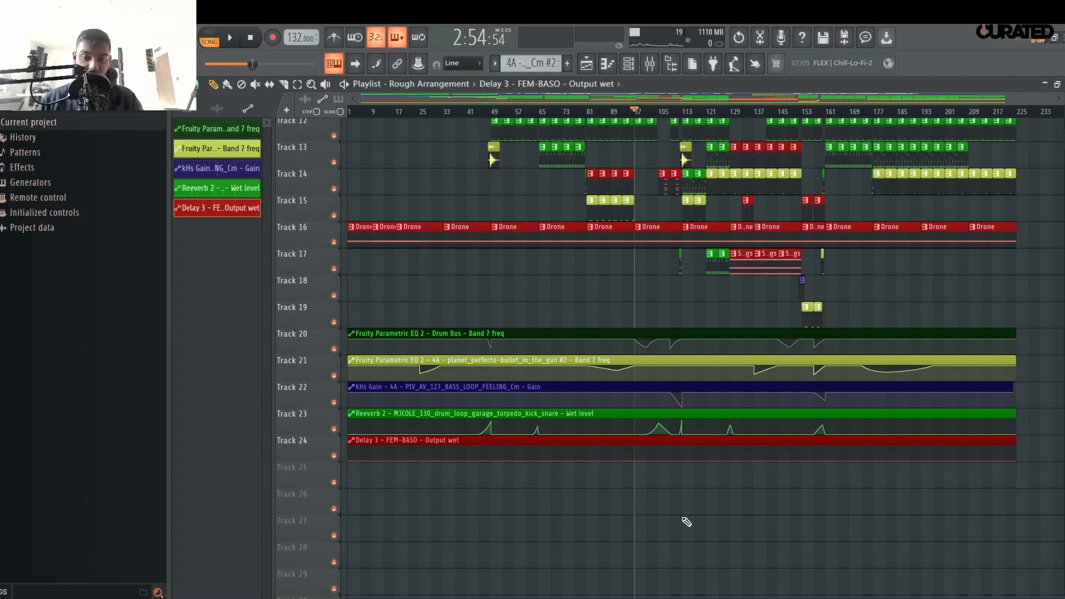
- Play from bar 97 and shape the output wet automation on Track 24 to rise from bar 97 to about bar 100
{"action": "scroll", "coordinate": [656, 477], "scroll_direction": "up", "scroll_amount": 6}
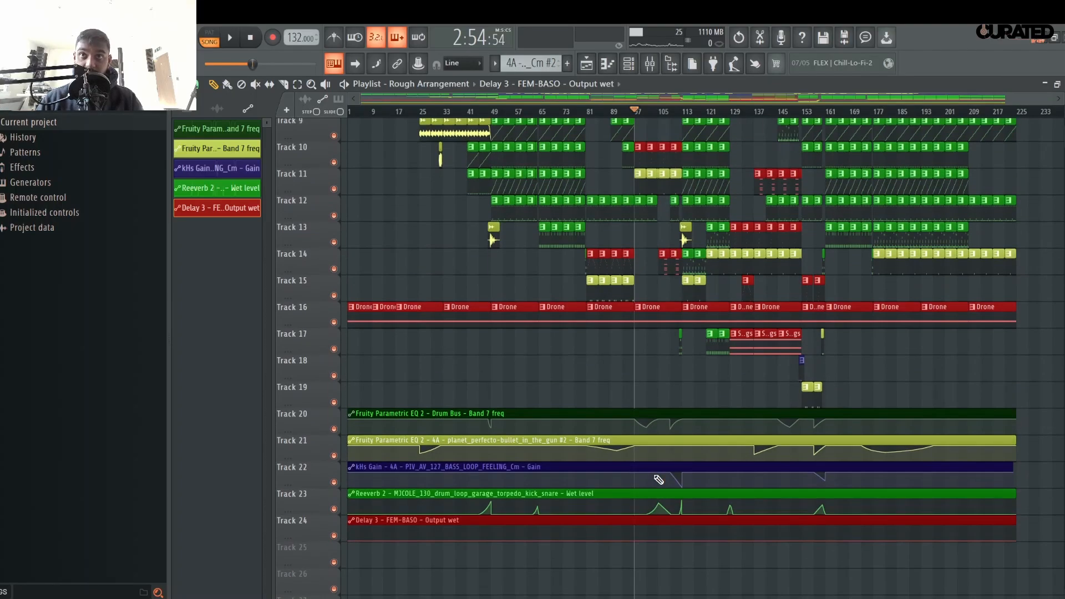
{"action": "scroll", "coordinate": [654, 114], "scroll_direction": "up", "scroll_amount": 8}
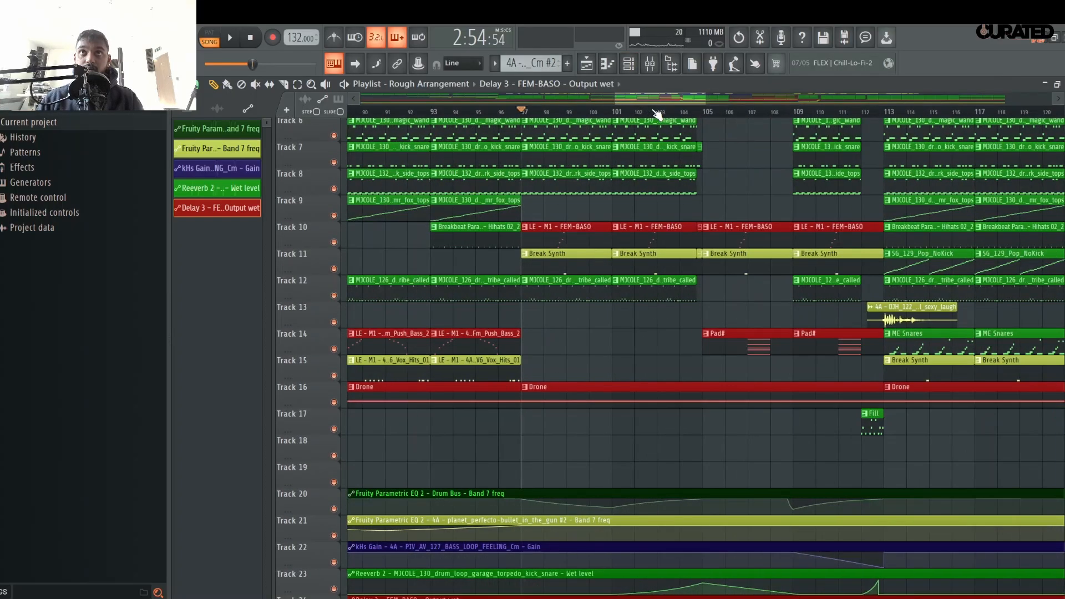
{"action": "key", "text": "space"}
{"action": "scroll", "coordinate": [599, 300], "scroll_direction": "down", "scroll_amount": 1}
{"action": "scroll", "coordinate": [599, 300], "scroll_direction": "down", "scroll_amount": 7}
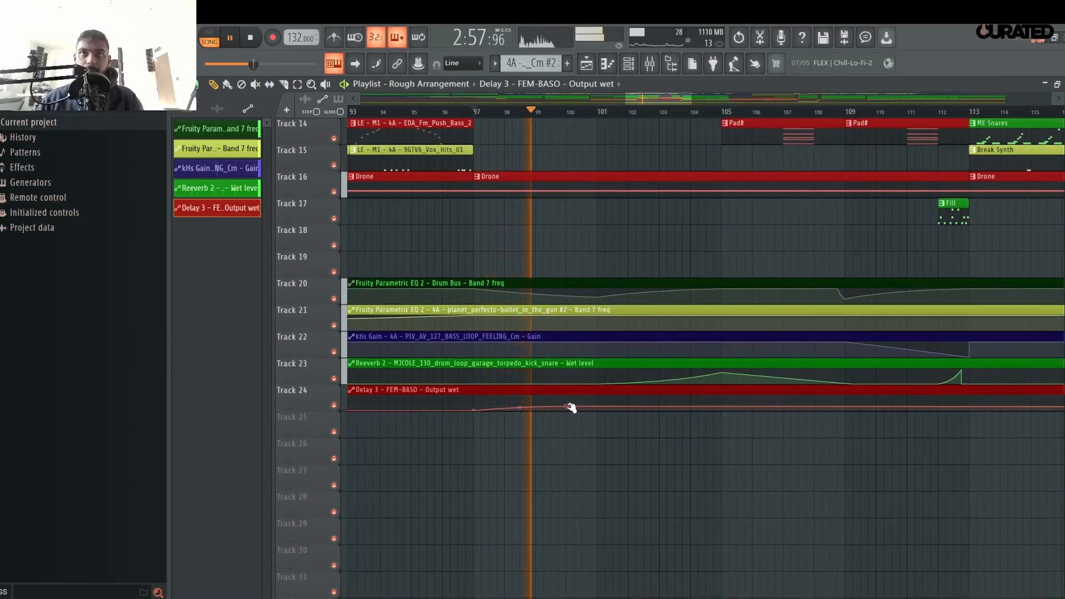
{"action": "left_click_drag", "start_coordinate": [572, 410], "coordinate": [569, 399]}
- Hold the raised output wet level until bar 105 and curve it back down to the minimum by bar 113
{"action": "scroll", "coordinate": [571, 399], "scroll_direction": "up", "scroll_amount": 10}
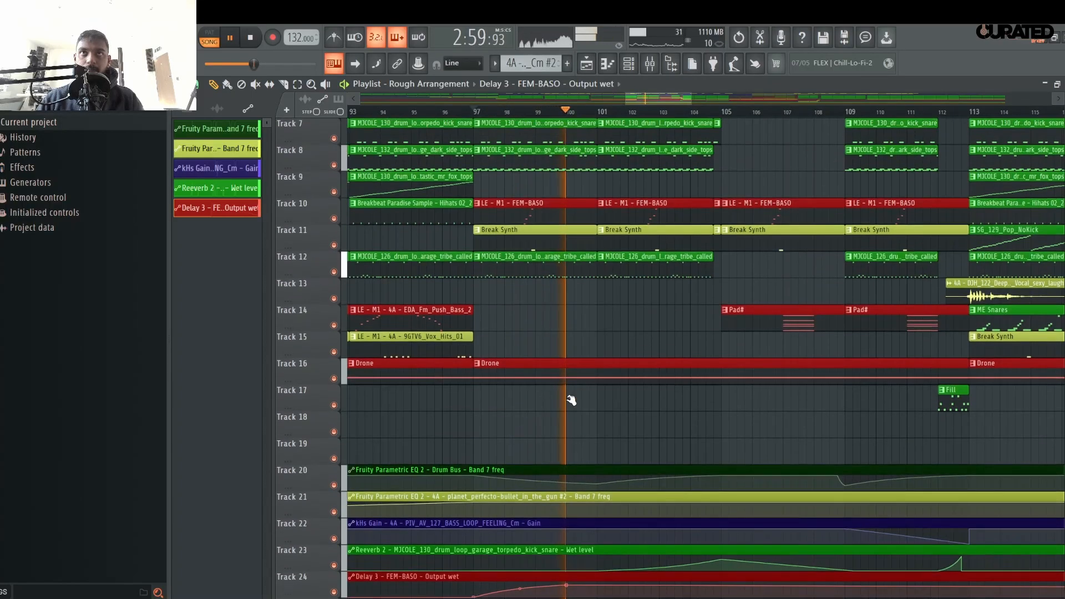
{"action": "scroll", "coordinate": [571, 399], "scroll_direction": "down", "scroll_amount": 10}
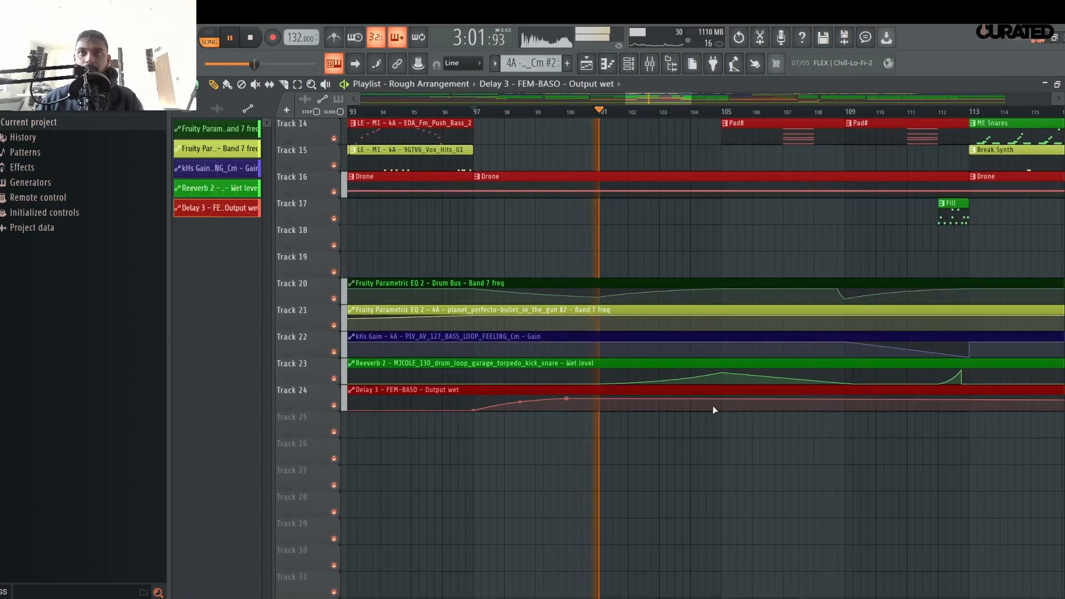
{"action": "scroll", "coordinate": [755, 399], "scroll_direction": "up", "scroll_amount": 9}
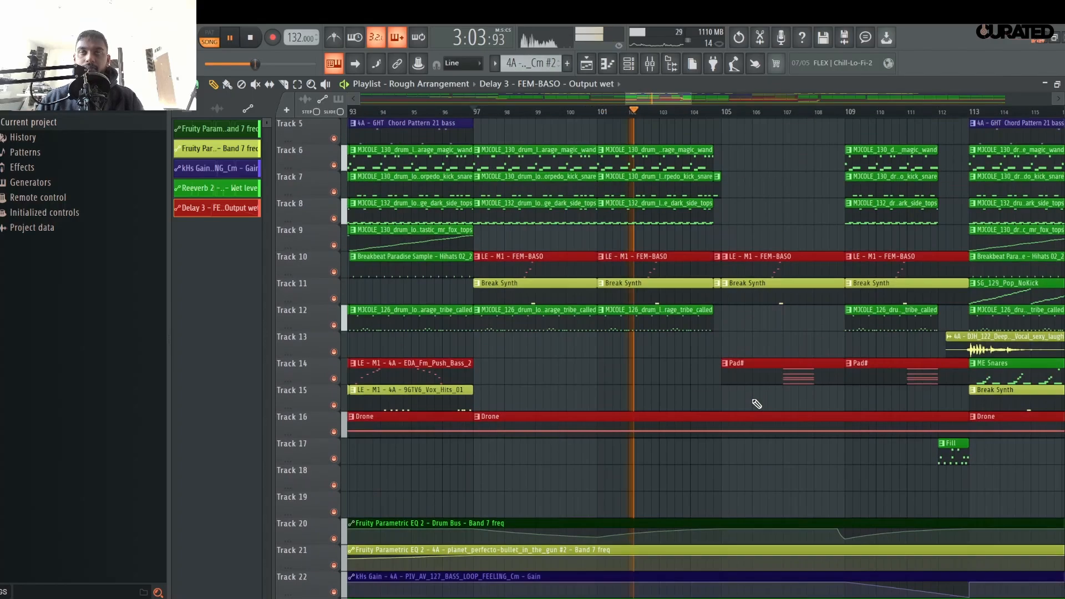
{"action": "scroll", "coordinate": [747, 408], "scroll_direction": "down", "scroll_amount": 8}
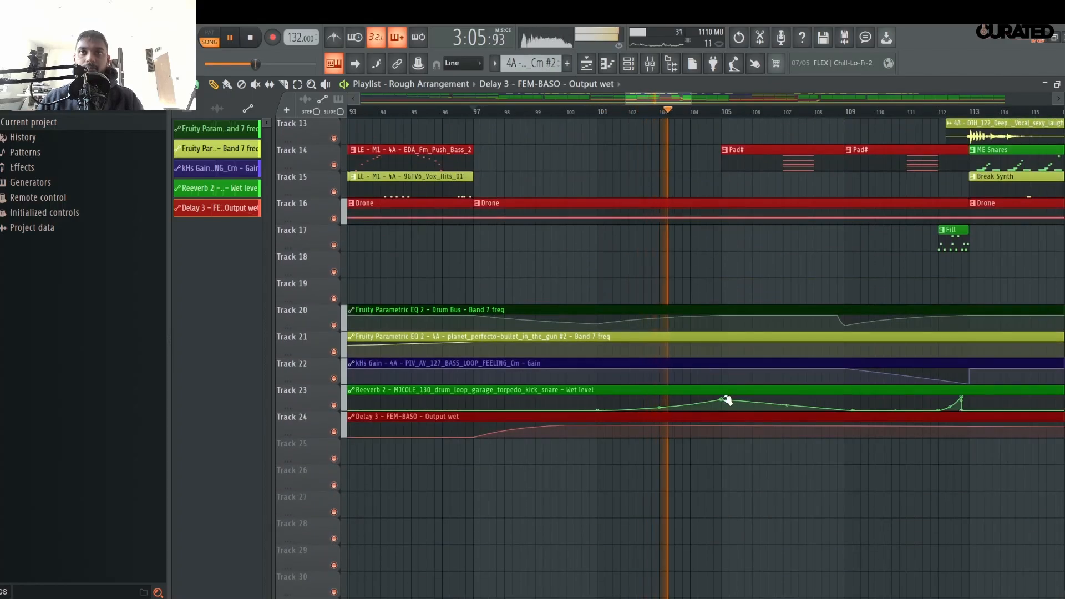
{"action": "scroll", "coordinate": [647, 121], "scroll_direction": "down", "scroll_amount": 3}
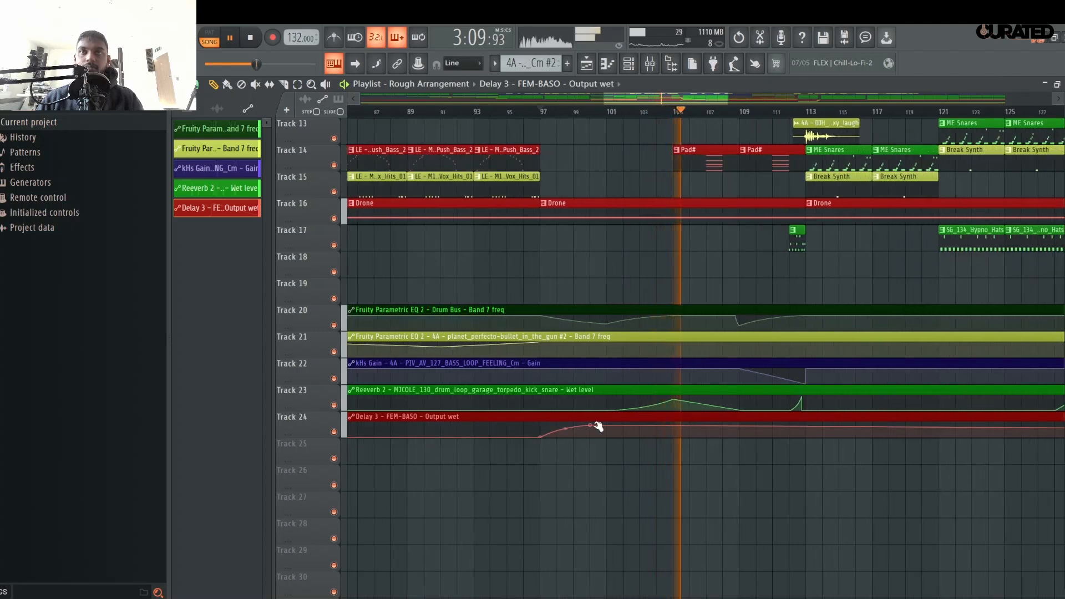
{"action": "left_click_drag", "start_coordinate": [598, 426], "coordinate": [592, 428]}
{"action": "scroll", "coordinate": [766, 493], "scroll_direction": "up", "scroll_amount": 3}
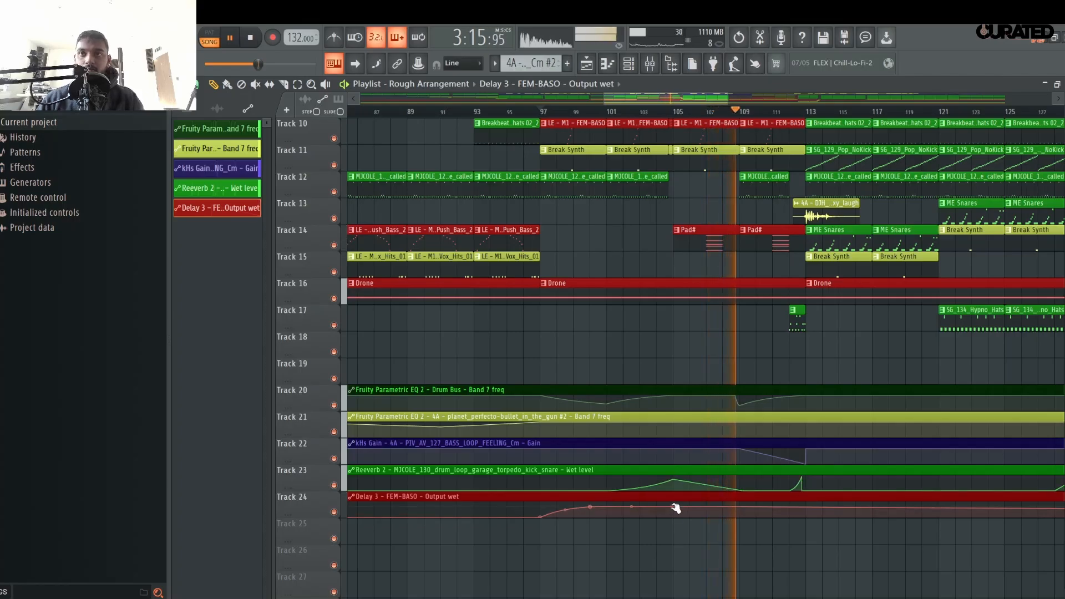
{"action": "left_click_drag", "start_coordinate": [819, 515], "coordinate": [806, 523]}
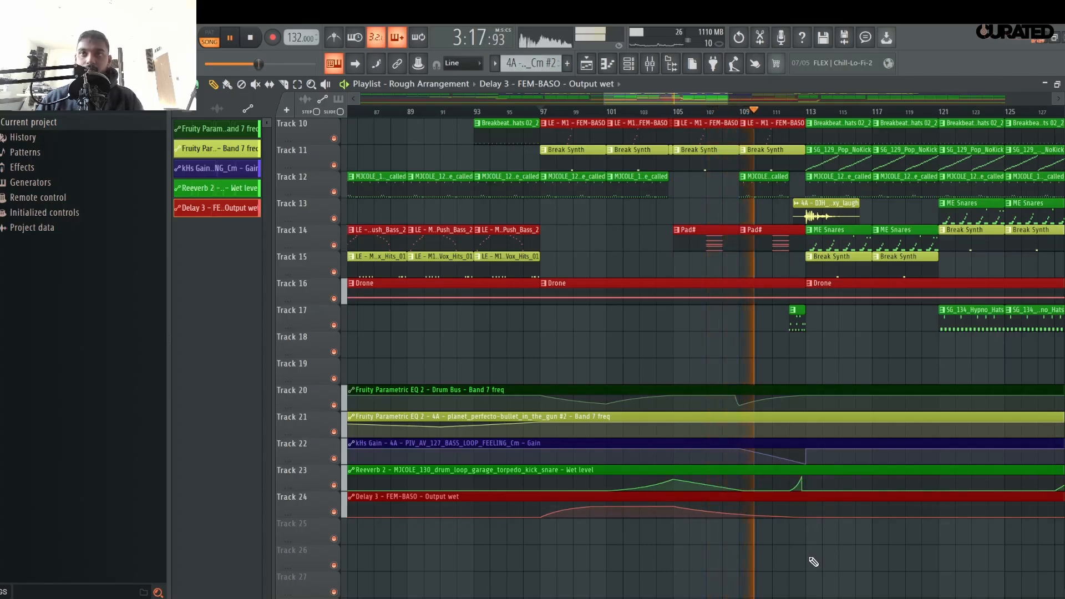
- Listen to the transition into bar 113 and view the whole arrangement with its automation clips
{"action": "scroll", "coordinate": [814, 562], "scroll_direction": "up", "scroll_amount": 5}
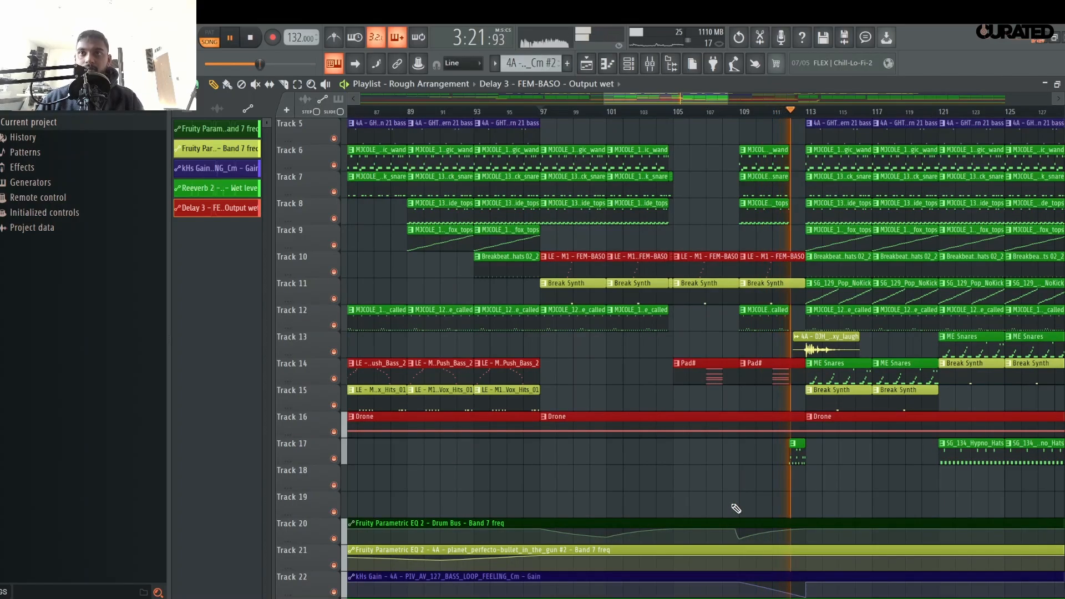
{"action": "scroll", "coordinate": [737, 509], "scroll_direction": "down", "scroll_amount": 3}
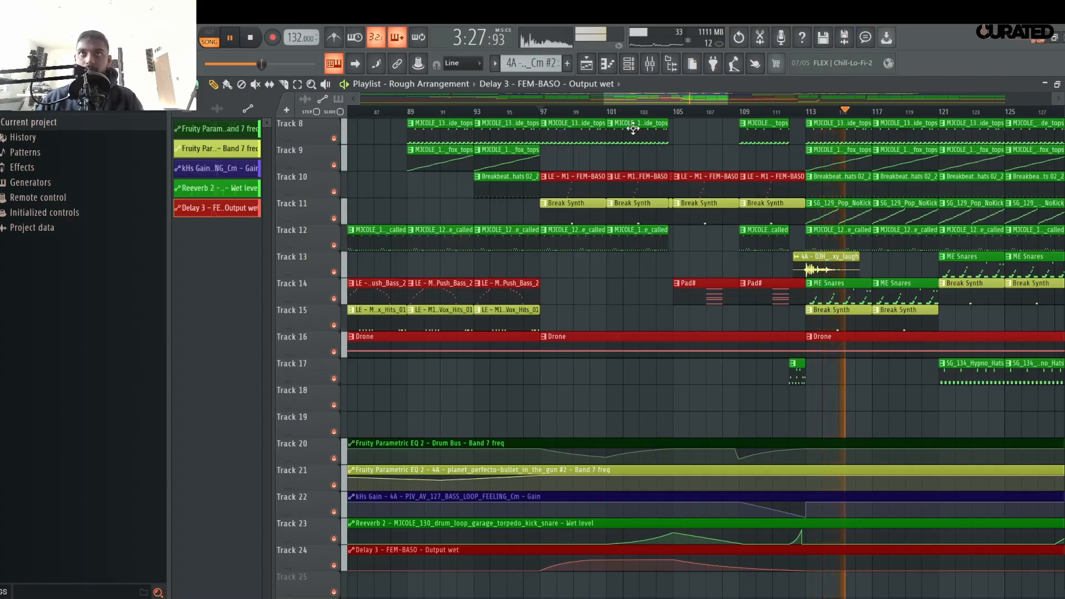
{"action": "scroll", "coordinate": [651, 110], "scroll_direction": "down", "scroll_amount": 7}
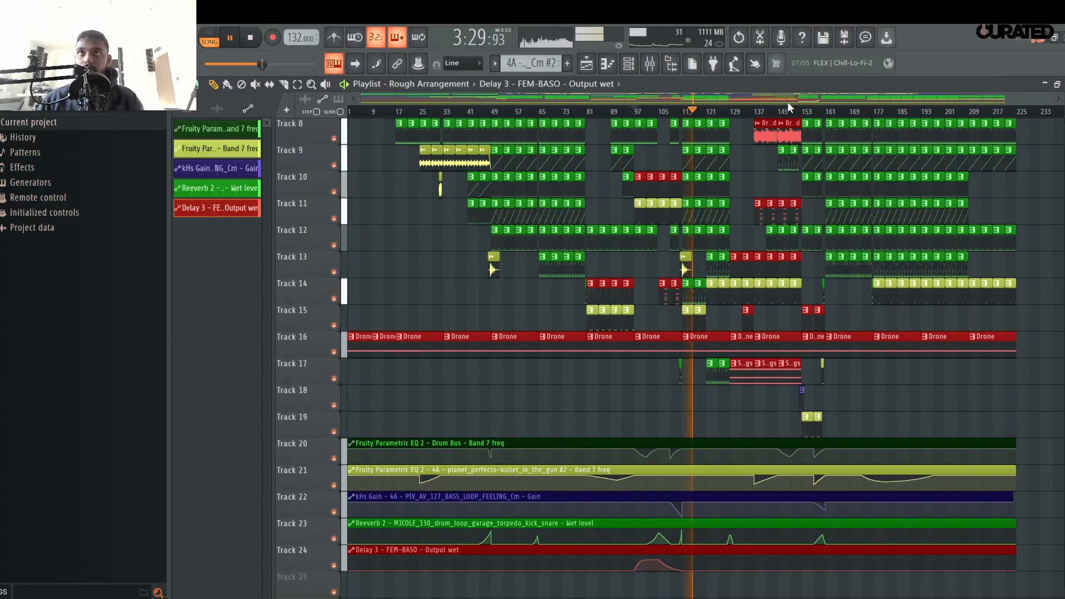
- Play from bars 137 and 129, and raise the Track 24 output wet automation from just before bar 129 to bar 130
{"action": "scroll", "coordinate": [788, 105], "scroll_direction": "up", "scroll_amount": 7}
{"action": "scroll", "coordinate": [672, 354], "scroll_direction": "up", "scroll_amount": 7}
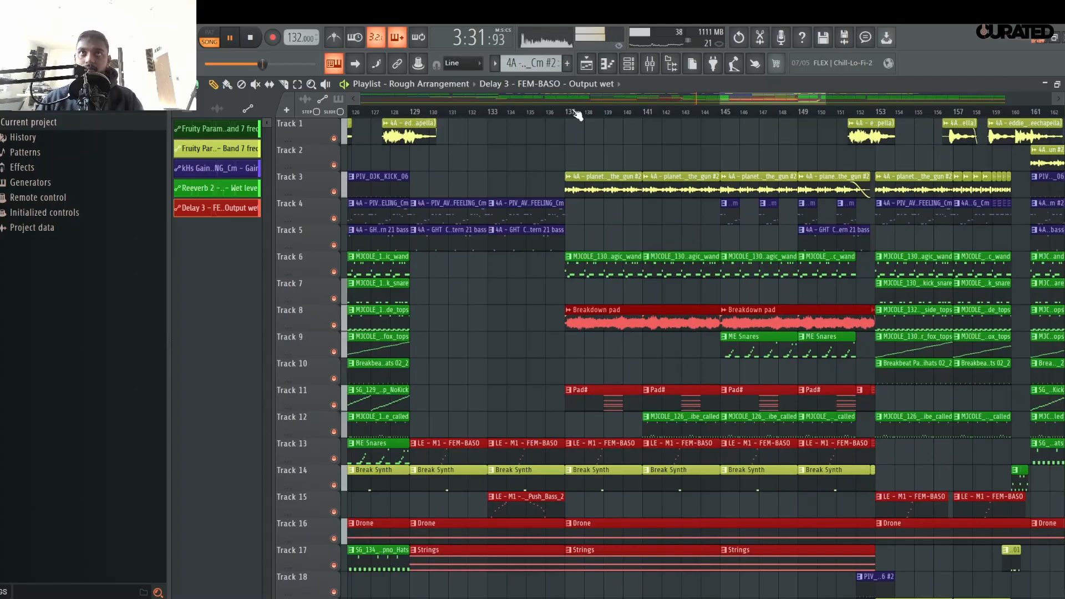
{"action": "left_click", "coordinate": [555, 112]}
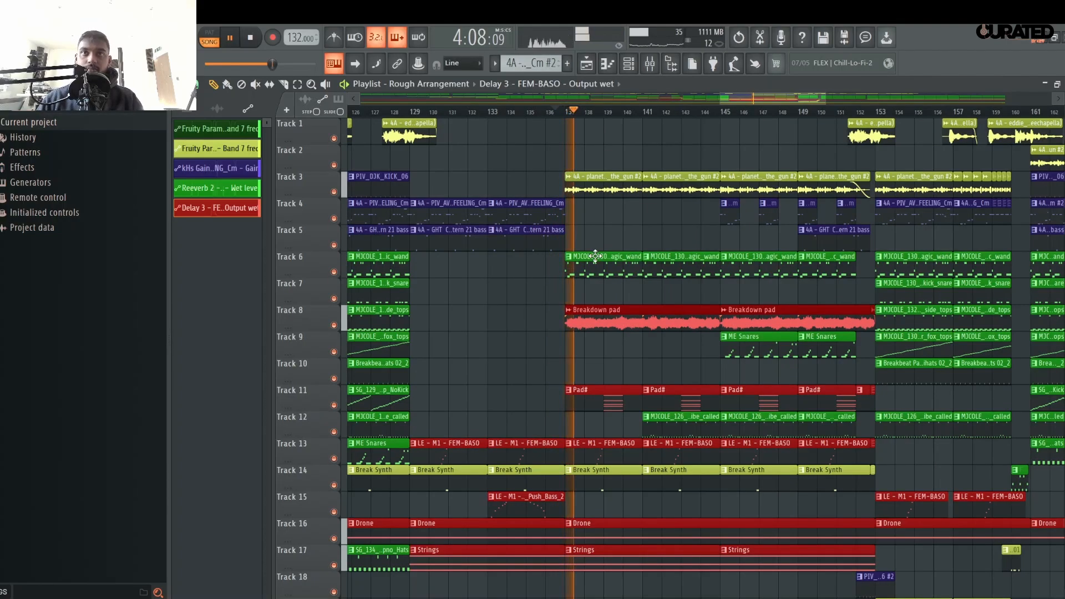
{"action": "left_click", "coordinate": [412, 112]}
{"action": "scroll", "coordinate": [427, 407], "scroll_direction": "down", "scroll_amount": 5}
{"action": "key", "text": "space"}
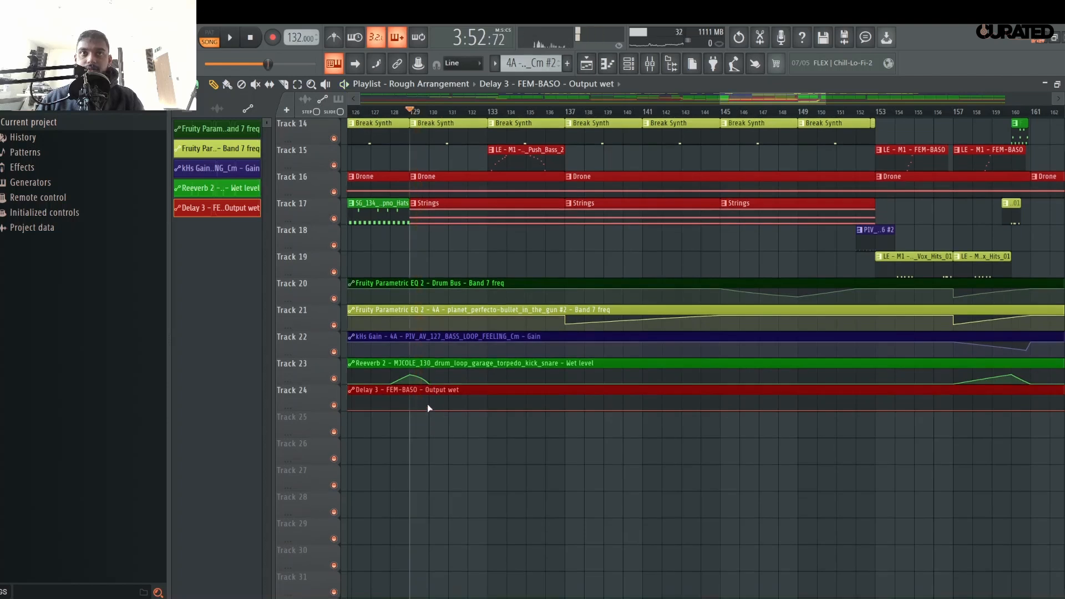
{"action": "left_click_drag", "start_coordinate": [428, 411], "coordinate": [433, 399]}
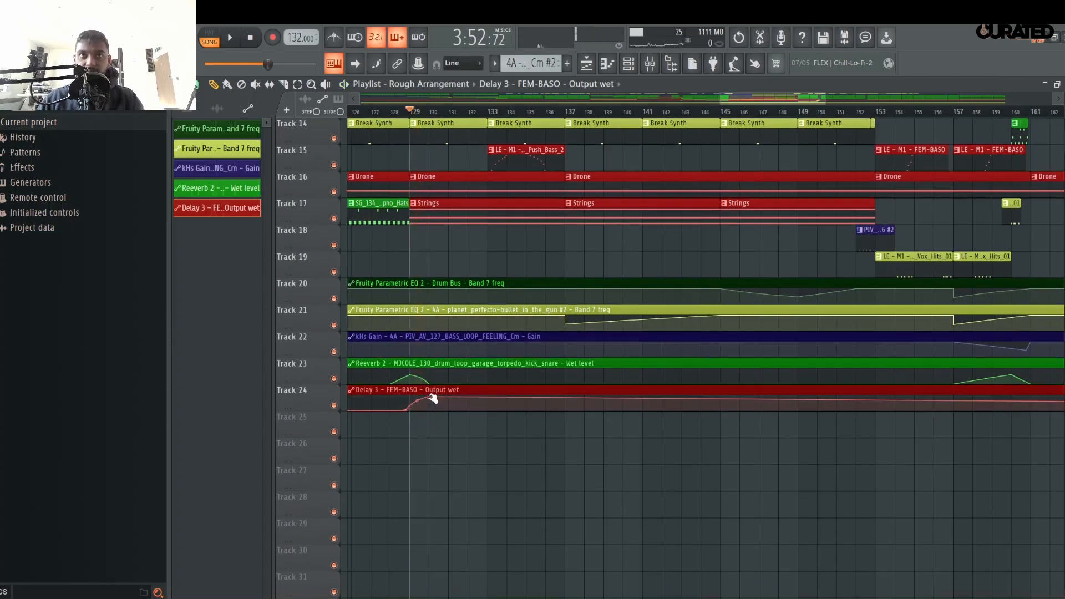
- Hold the raised output wet level until bar 137 and curve it down to the minimum by about bar 138
{"action": "right_click", "coordinate": [566, 398]}
{"action": "key", "text": "space"}
{"action": "right_click", "coordinate": [579, 406]}
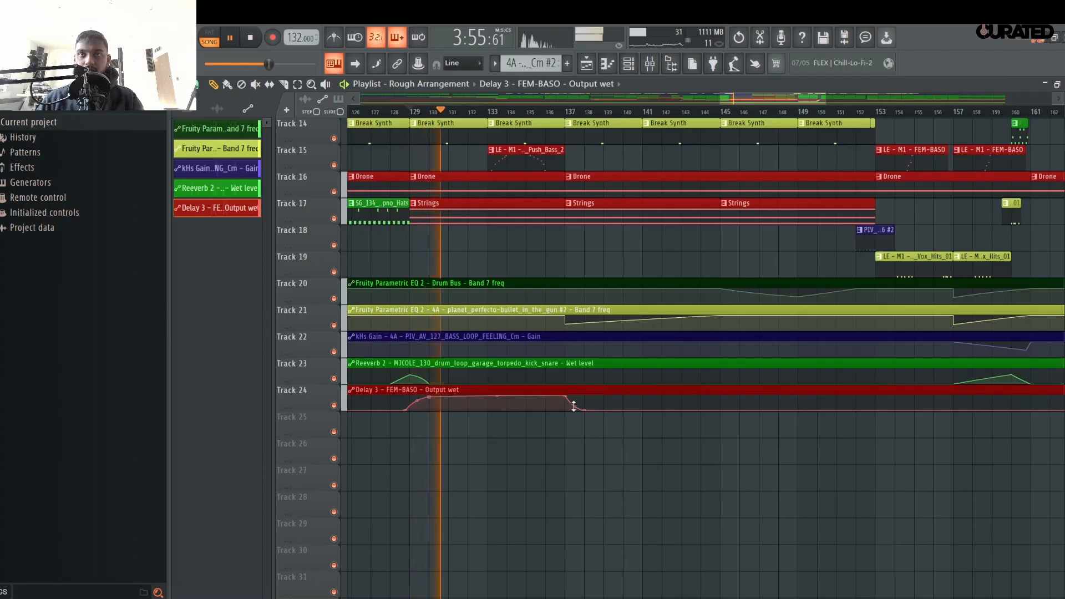
- Listen to the section from bar 129 with the delay automation and examine its clips across the tracks
{"action": "scroll", "coordinate": [583, 471], "scroll_direction": "up", "scroll_amount": 4}
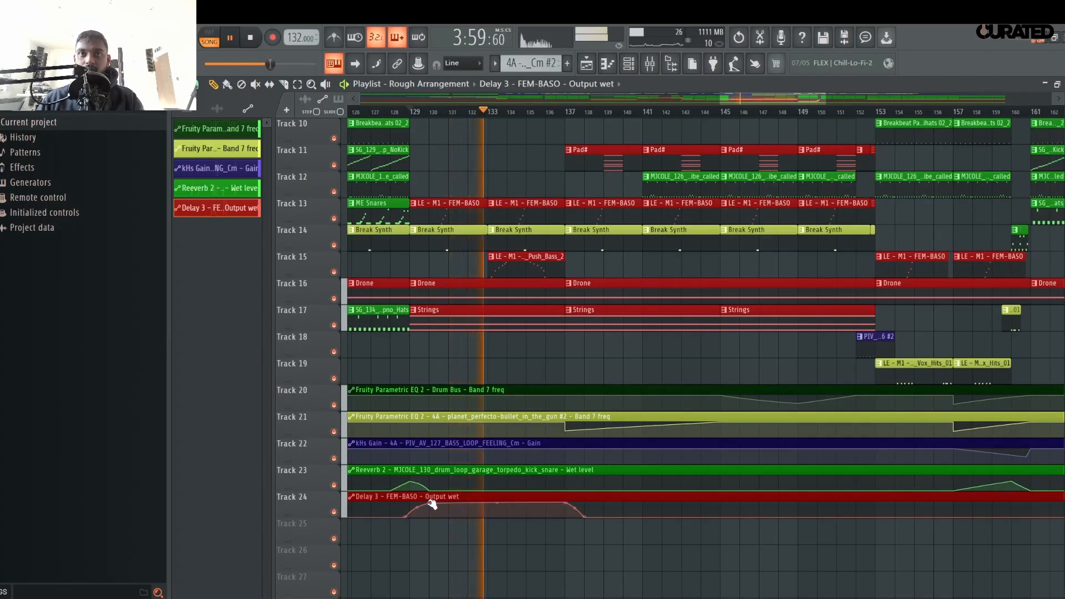
{"action": "key", "text": "space"}
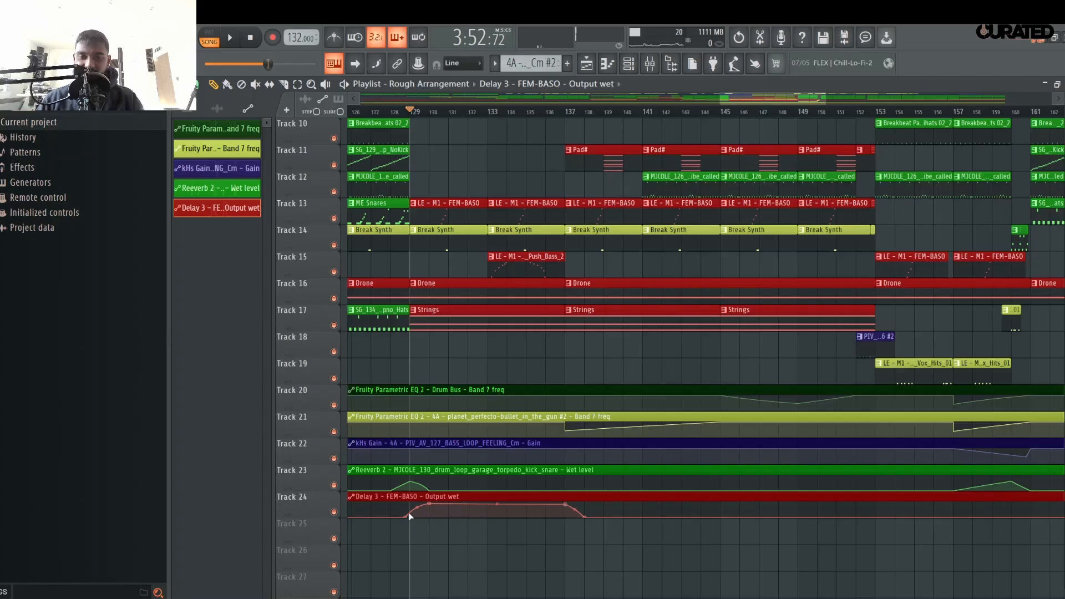
{"action": "scroll", "coordinate": [410, 516], "scroll_direction": "up", "scroll_amount": 7}
{"action": "key", "text": "space"}
{"action": "scroll", "coordinate": [431, 122], "scroll_direction": "up", "scroll_amount": 3}
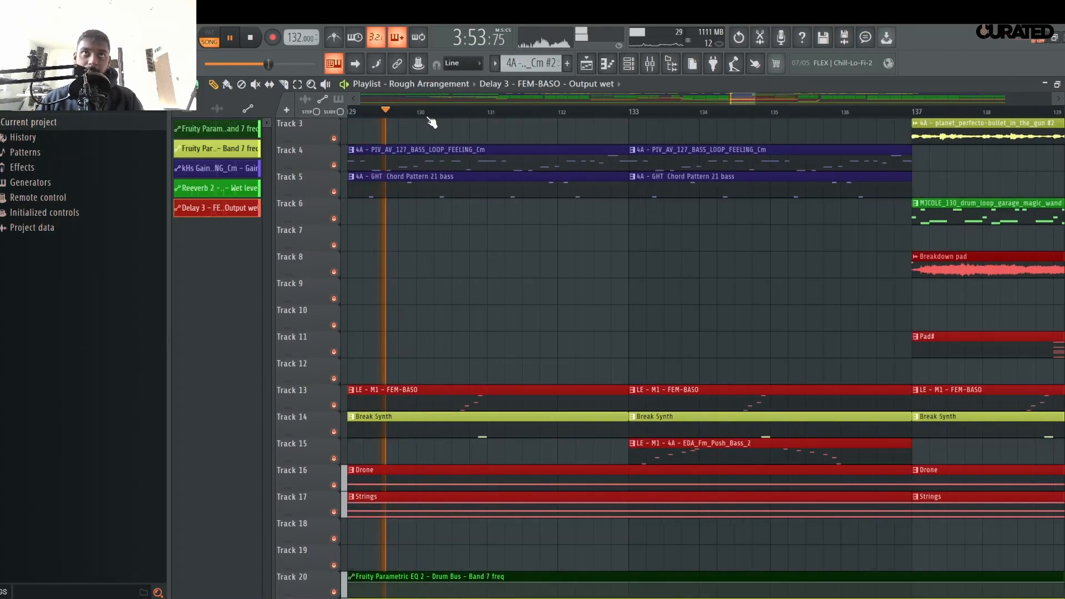
{"action": "scroll", "coordinate": [431, 122], "scroll_direction": "up", "scroll_amount": 1}
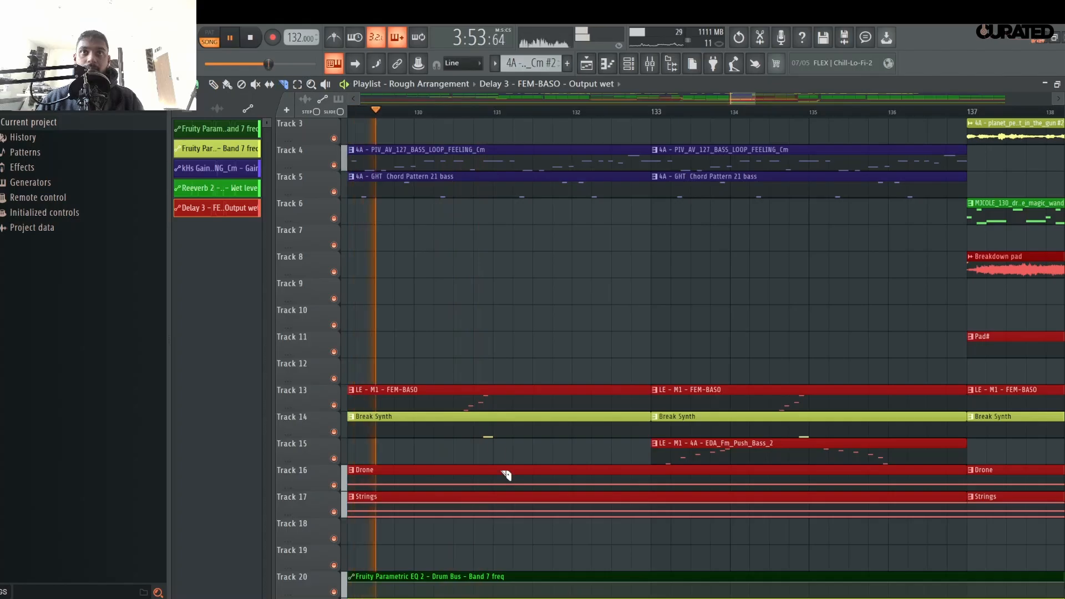
{"action": "scroll", "coordinate": [631, 266], "scroll_direction": "down", "scroll_amount": 4}
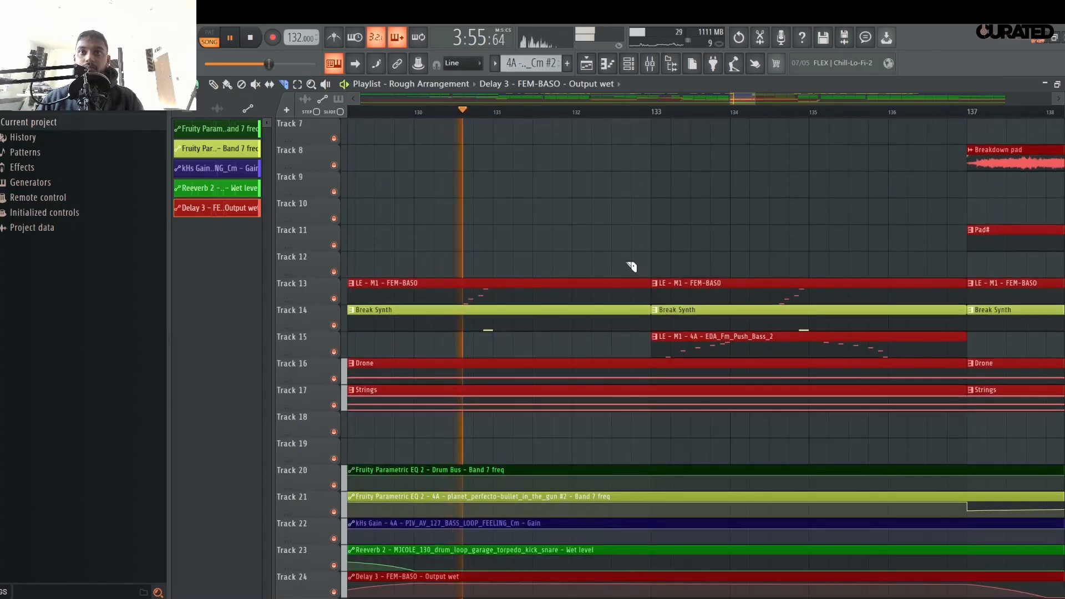
{"action": "scroll", "coordinate": [633, 267], "scroll_direction": "up", "scroll_amount": 4}
{"action": "scroll", "coordinate": [666, 111], "scroll_direction": "down", "scroll_amount": 2}
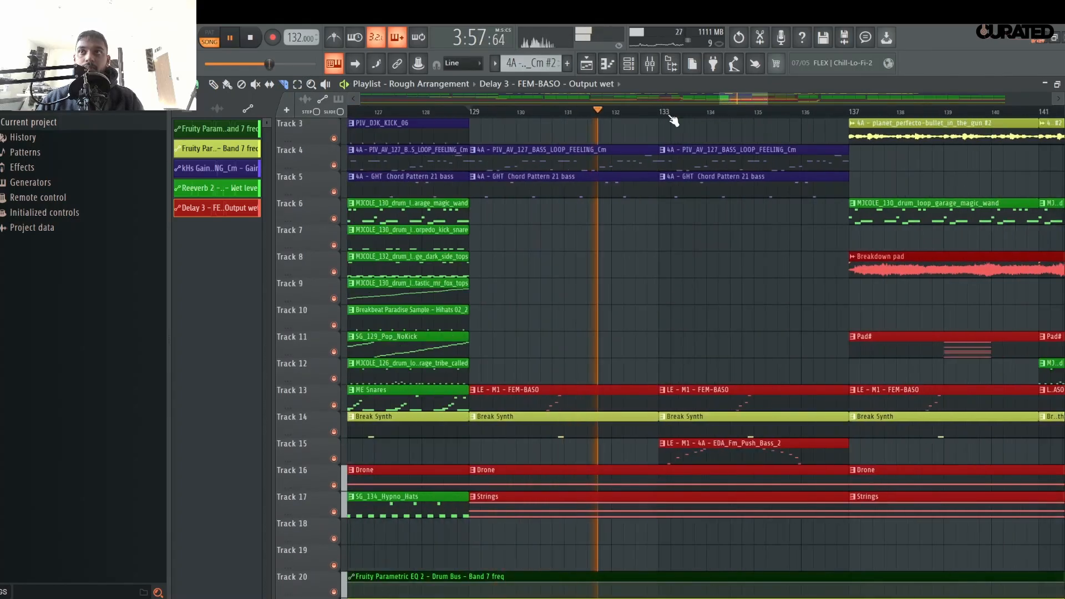
{"action": "scroll", "coordinate": [673, 121], "scroll_direction": "down", "scroll_amount": 2}
{"action": "scroll", "coordinate": [673, 121], "scroll_direction": "down", "scroll_amount": 2}
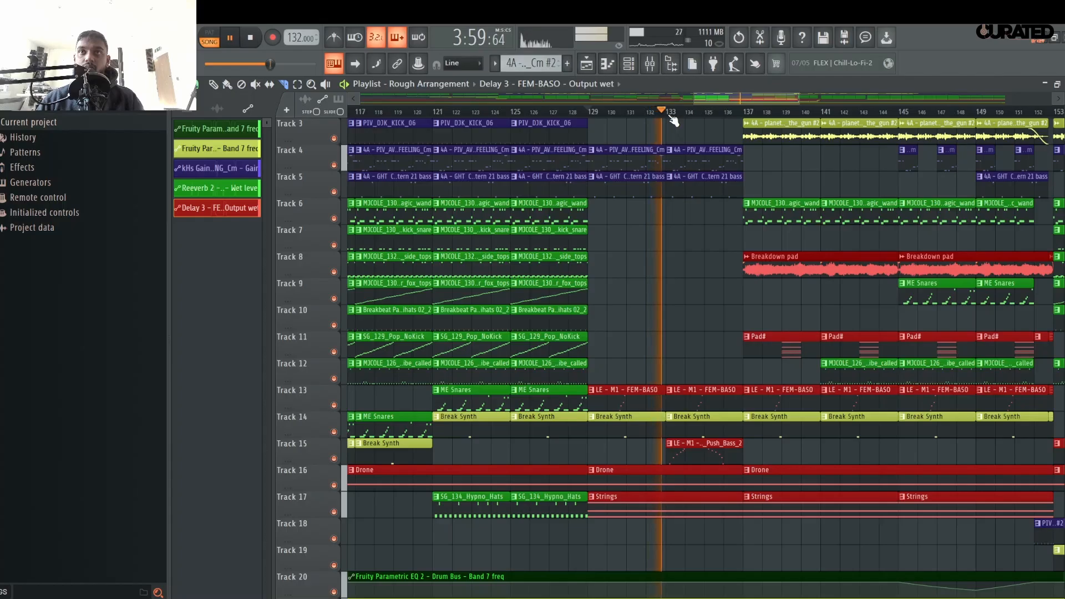
{"action": "scroll", "coordinate": [673, 121], "scroll_direction": "down", "scroll_amount": 1}
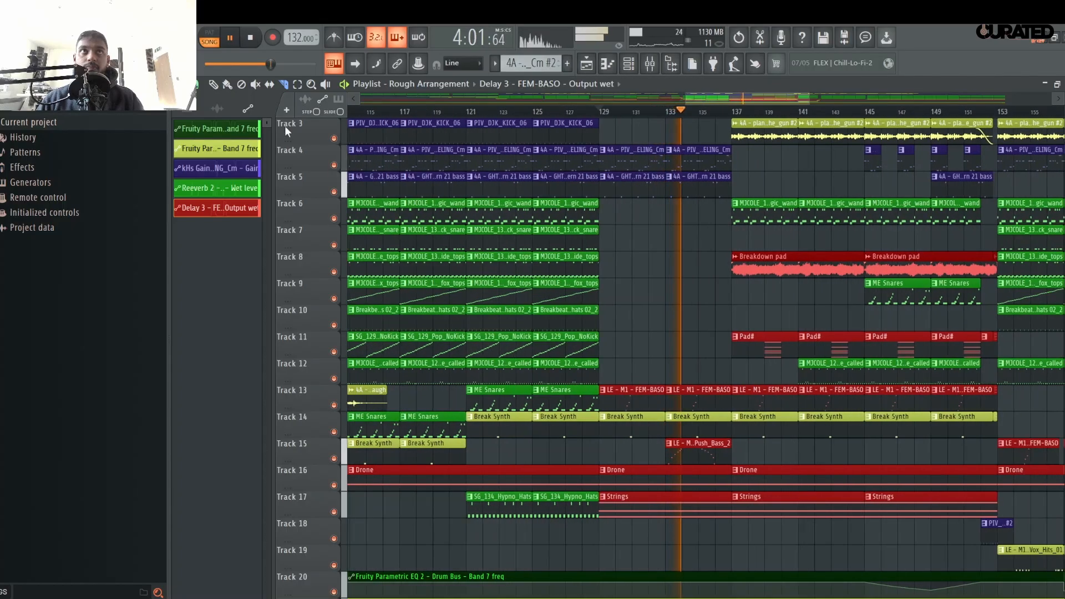
- Place Pad# pattern clips on Track 11 at bars 129 and 133, removing the stray automation clip from Track 10
{"action": "left_click", "coordinate": [213, 84]}
{"action": "left_click", "coordinate": [752, 330]}
{"action": "key", "text": "space"}
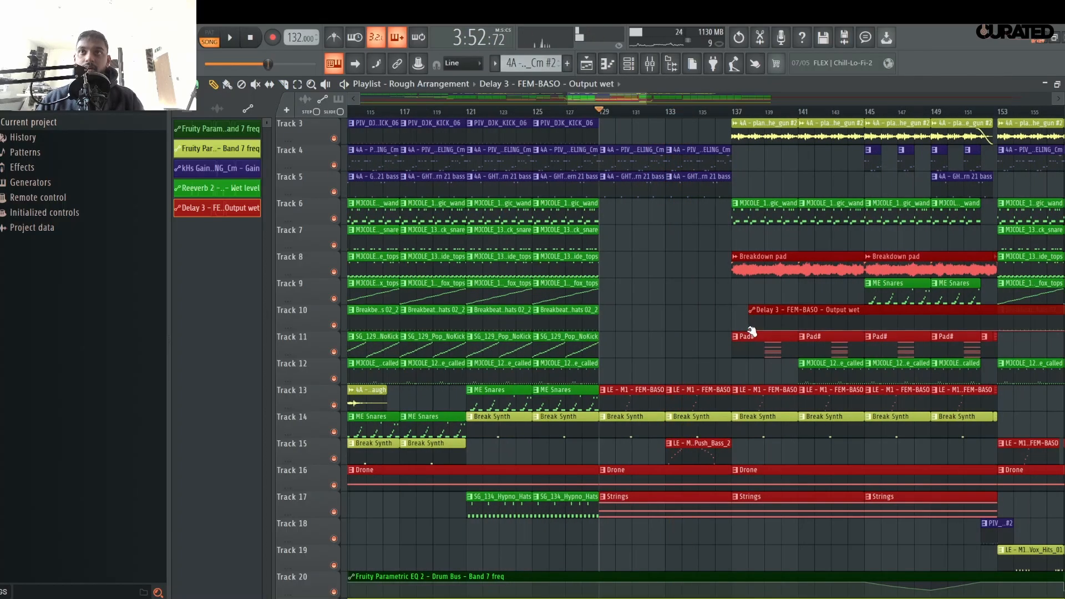
{"action": "right_click", "coordinate": [790, 308]}
{"action": "left_click", "coordinate": [766, 354]}
{"action": "left_click", "coordinate": [604, 346]}
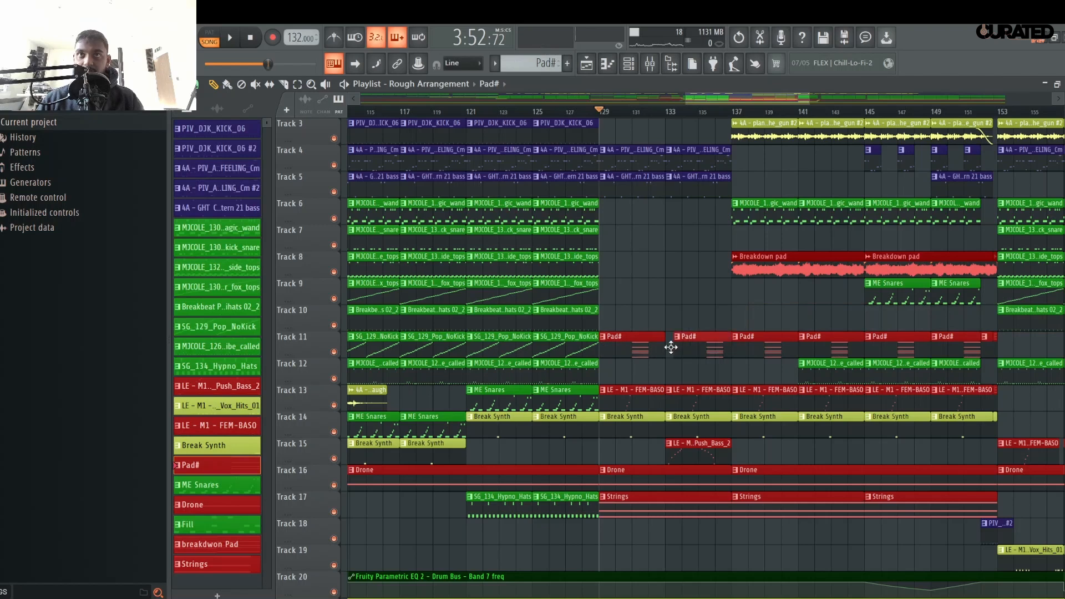
- Play from bar 129, adjust the playlist snap, and slice the bass clips on Tracks 4 and 5 just before bar 131
{"action": "key", "text": "space"}
{"action": "scroll", "coordinate": [638, 161], "scroll_direction": "up", "scroll_amount": 3}
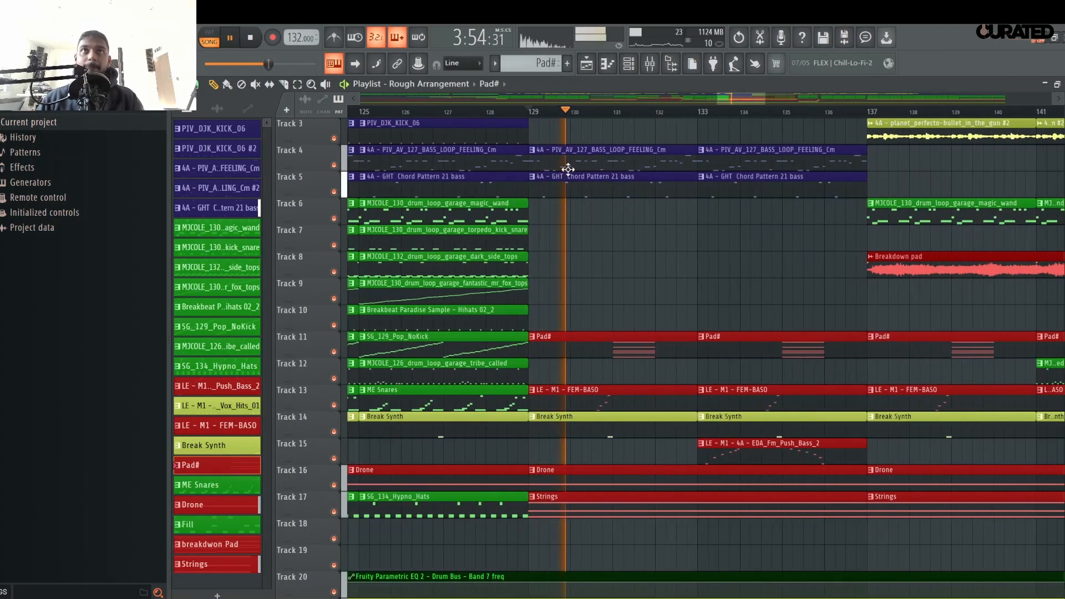
{"action": "scroll", "coordinate": [619, 125], "scroll_direction": "up", "scroll_amount": 2}
{"action": "key", "text": "space"}
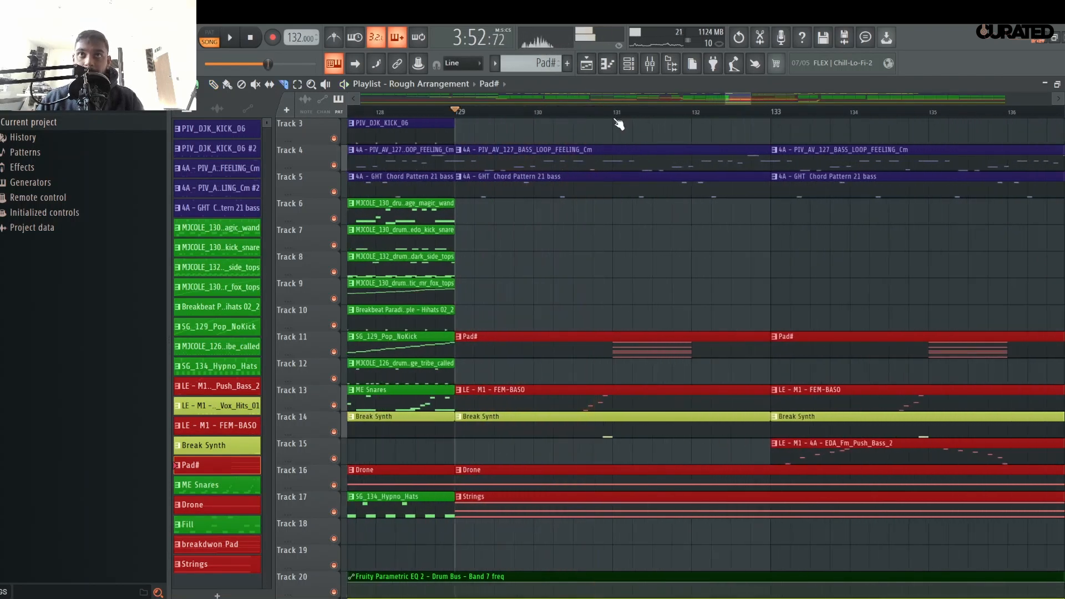
{"action": "key", "text": "space"}
{"action": "scroll", "coordinate": [611, 144], "scroll_direction": "up", "scroll_amount": 2}
{"action": "key", "text": "space"}
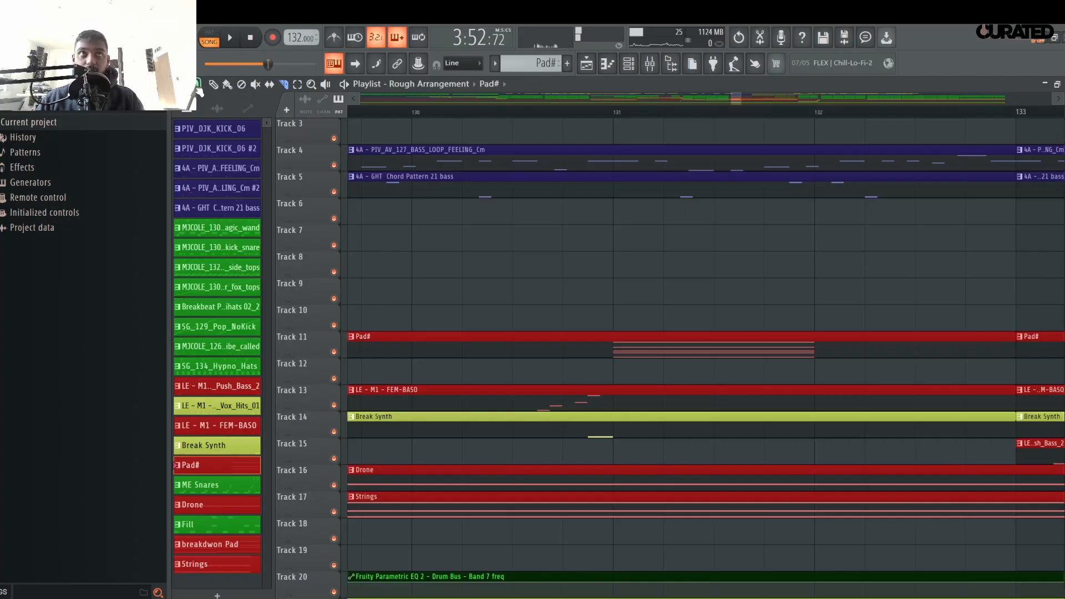
{"action": "left_click", "coordinate": [197, 85]}
{"action": "left_click", "coordinate": [214, 233]}
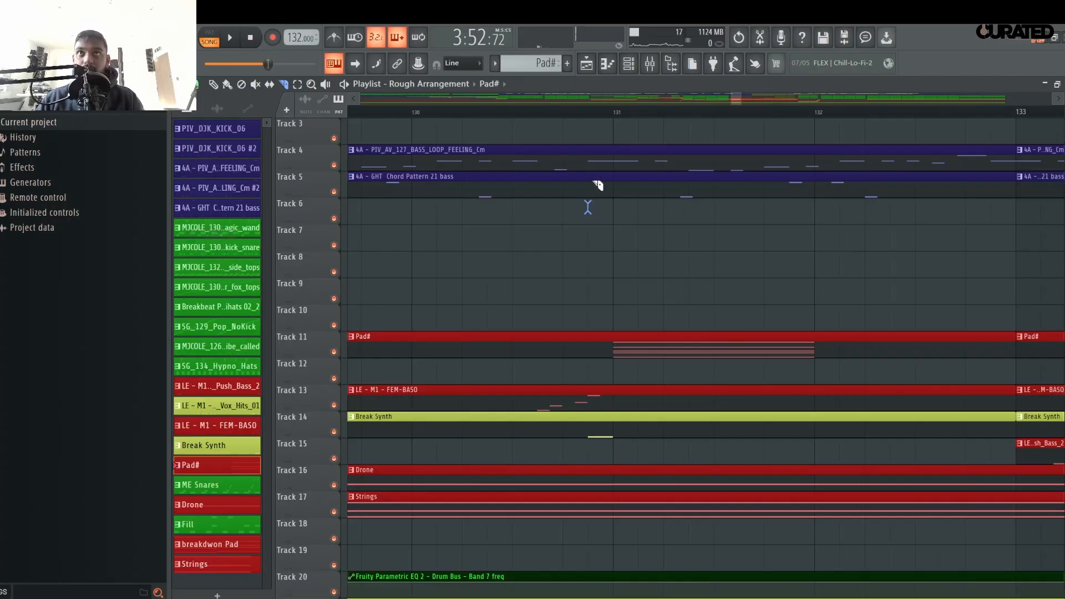
{"action": "scroll", "coordinate": [733, 116], "scroll_direction": "down", "scroll_amount": 2}
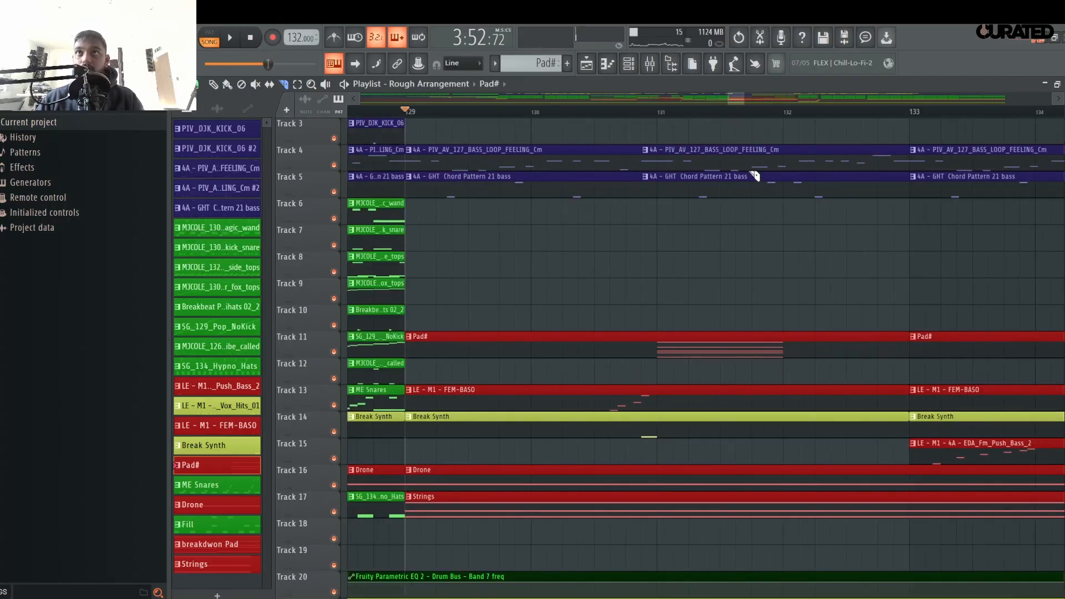
- Try the section from bar 129 without the second sliced piece of the Track 4 bass loop, and undo the deletion
{"action": "key", "text": "space"}
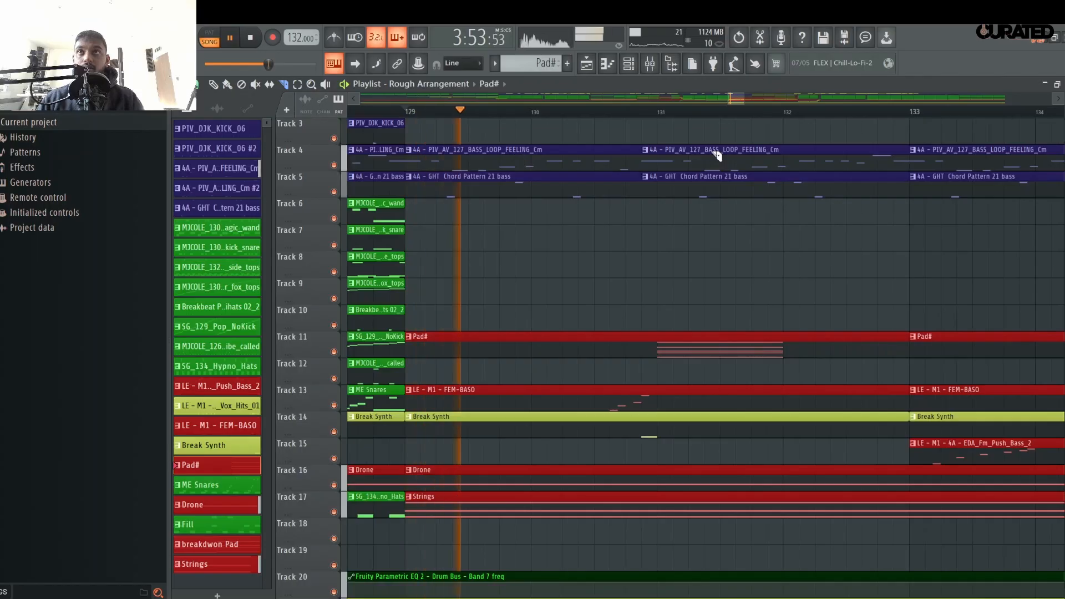
{"action": "left_click", "coordinate": [215, 85]}
{"action": "right_click", "coordinate": [718, 151]}
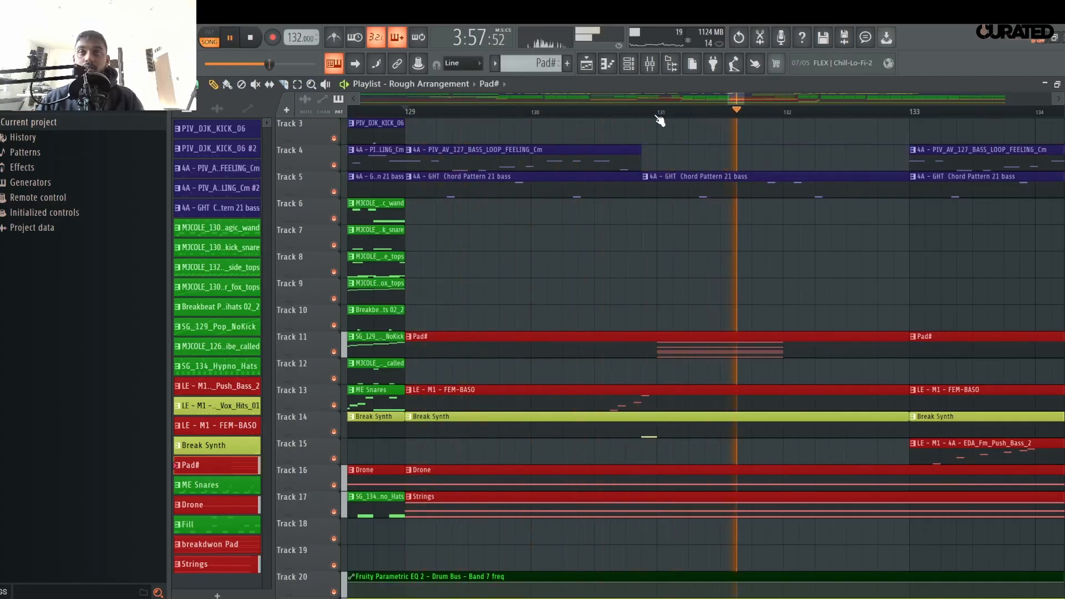
{"action": "scroll", "coordinate": [660, 116], "scroll_direction": "down", "scroll_amount": 3}
{"action": "scroll", "coordinate": [661, 121], "scroll_direction": "down", "scroll_amount": 4}
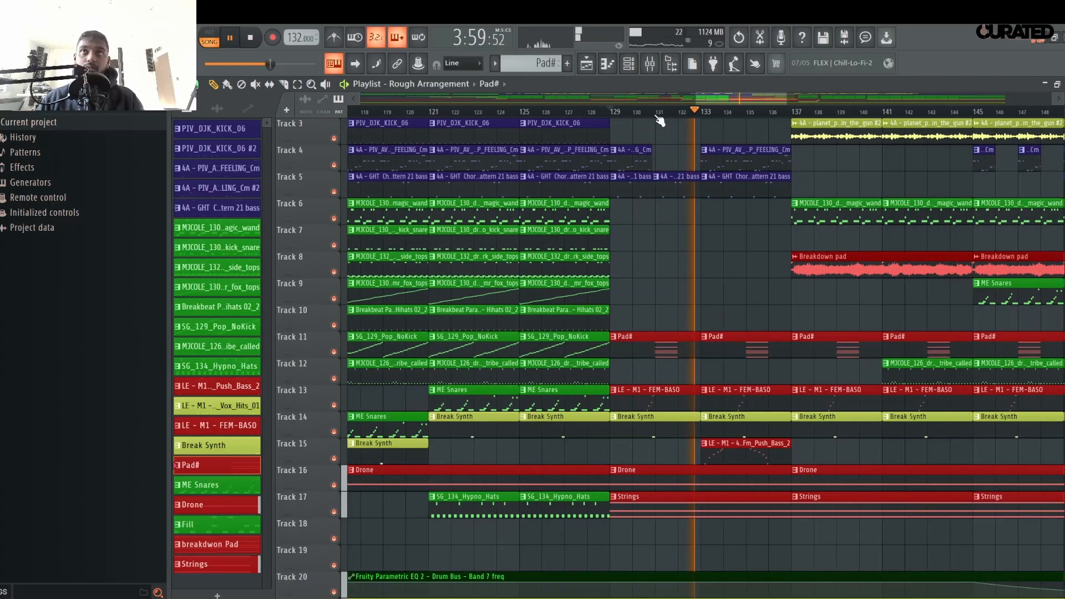
{"action": "key", "text": "ctrl+z"}
{"action": "key", "text": "space"}
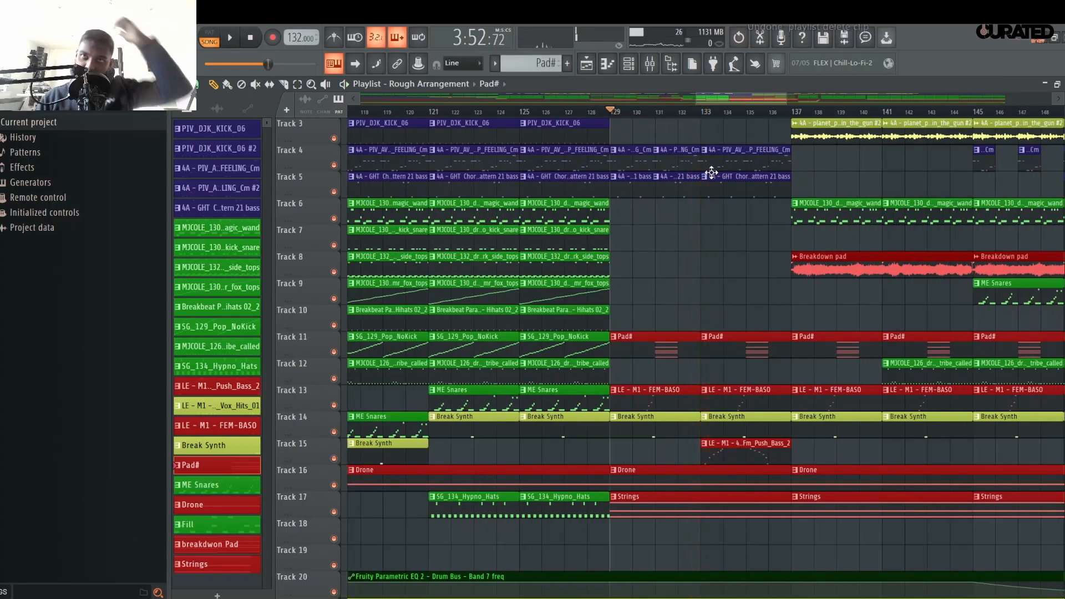
- Remove the Pad# clips at bars 129 and 133 from Track 11
{"action": "right_click", "coordinate": [682, 350]}
{"action": "right_click", "coordinate": [724, 347]}
- Examine the whole arrangement and its automation clips, and play from bar 129
{"action": "scroll", "coordinate": [691, 117], "scroll_direction": "down", "scroll_amount": 3}
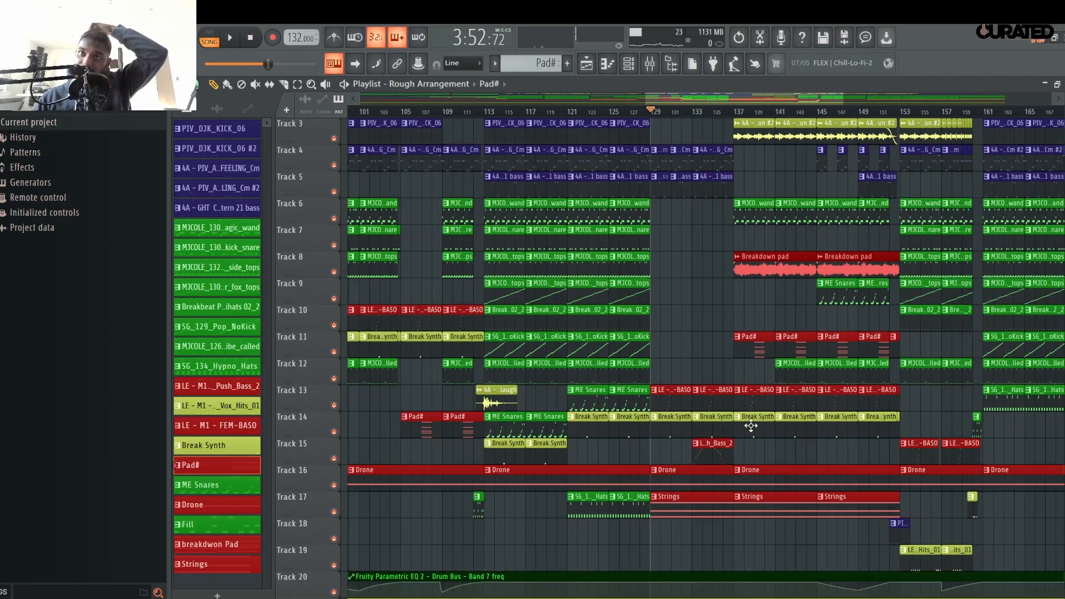
{"action": "scroll", "coordinate": [722, 444], "scroll_direction": "down", "scroll_amount": 4}
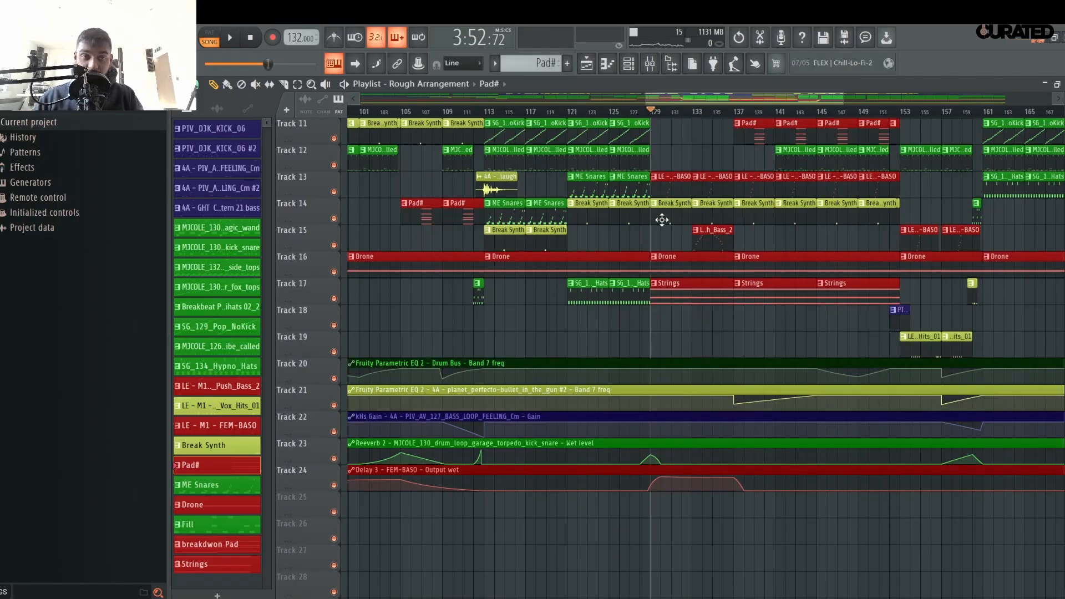
{"action": "scroll", "coordinate": [690, 344], "scroll_direction": "up", "scroll_amount": 5}
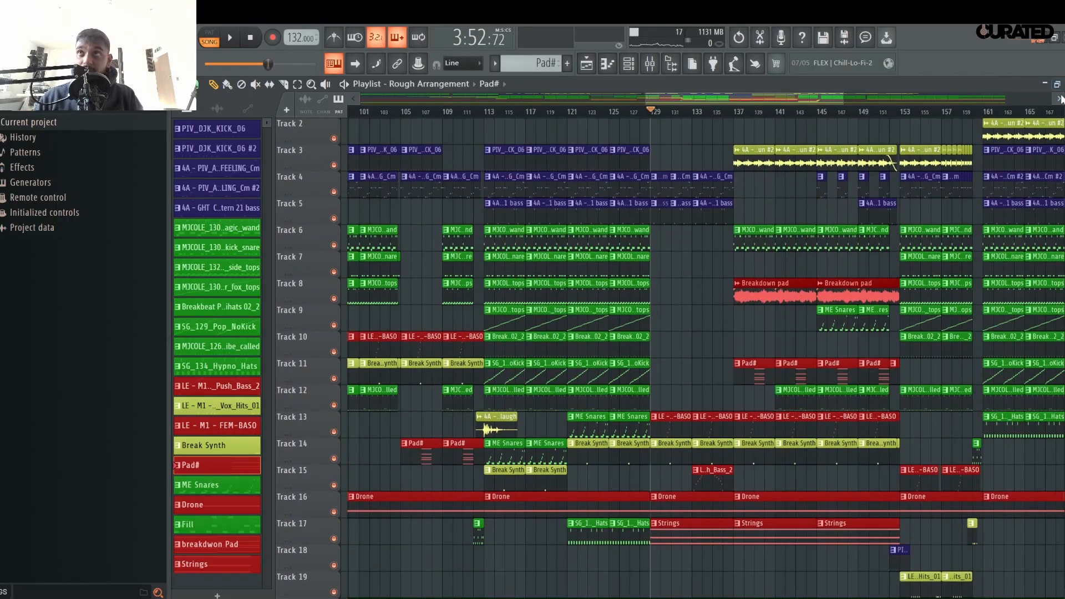
{"action": "left_click_drag", "start_coordinate": [1064, 99], "coordinate": [1064, 114]}
{"action": "scroll", "coordinate": [666, 122], "scroll_direction": "down", "scroll_amount": 5}
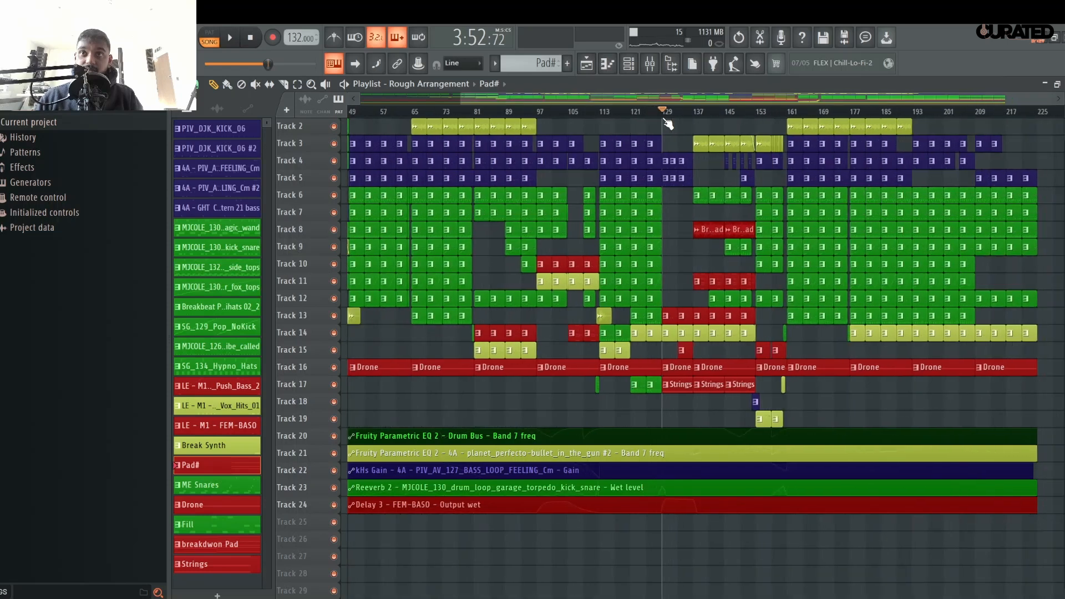
{"action": "scroll", "coordinate": [801, 114], "scroll_direction": "up", "scroll_amount": 5}
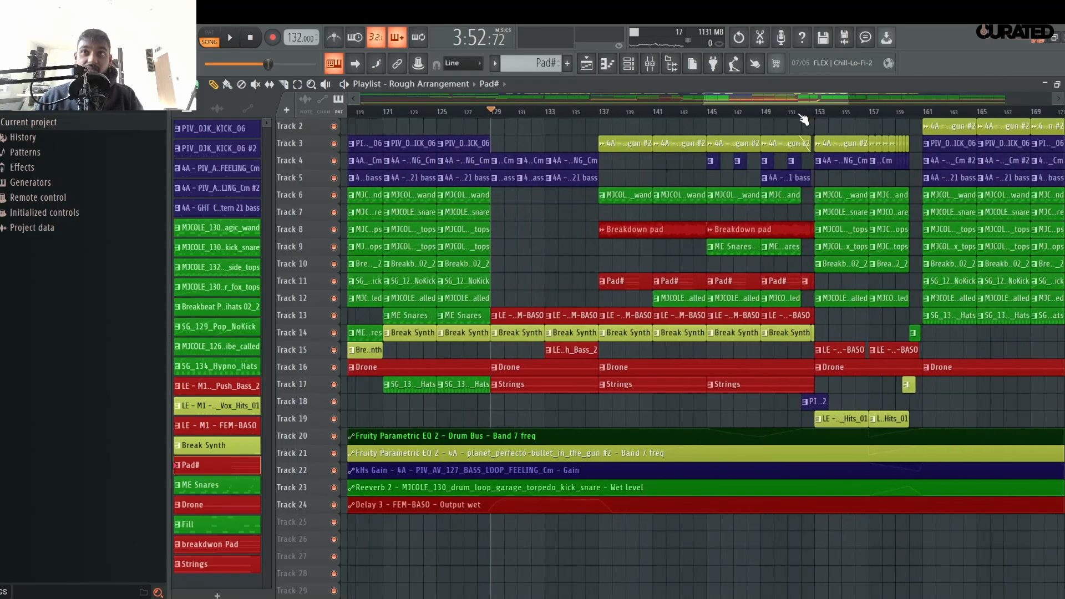
{"action": "scroll", "coordinate": [508, 252], "scroll_direction": "up", "scroll_amount": 1}
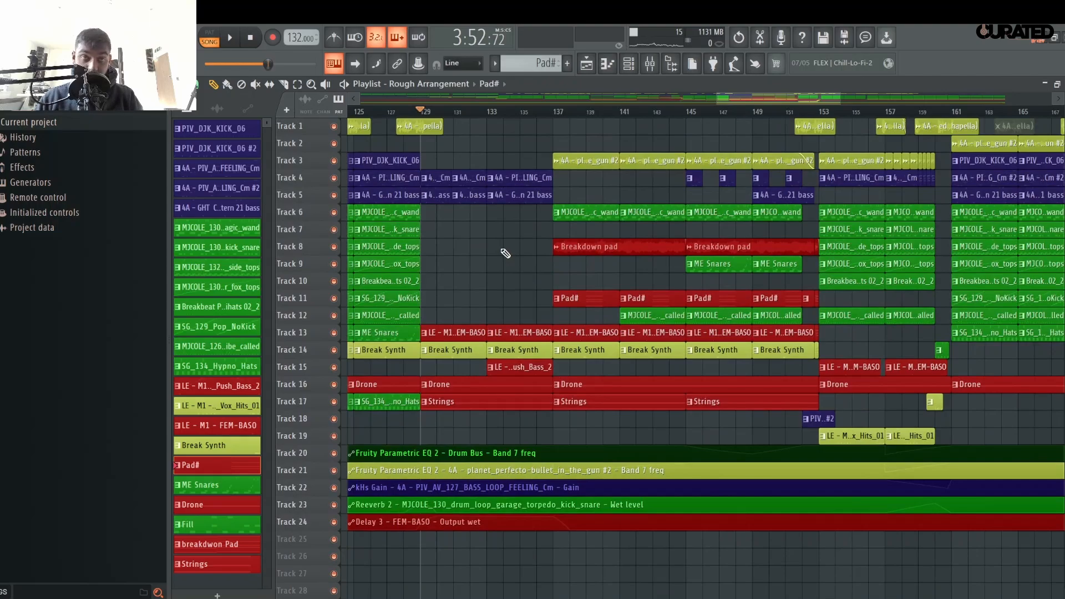
{"action": "scroll", "coordinate": [481, 113], "scroll_direction": "down", "scroll_amount": 5}
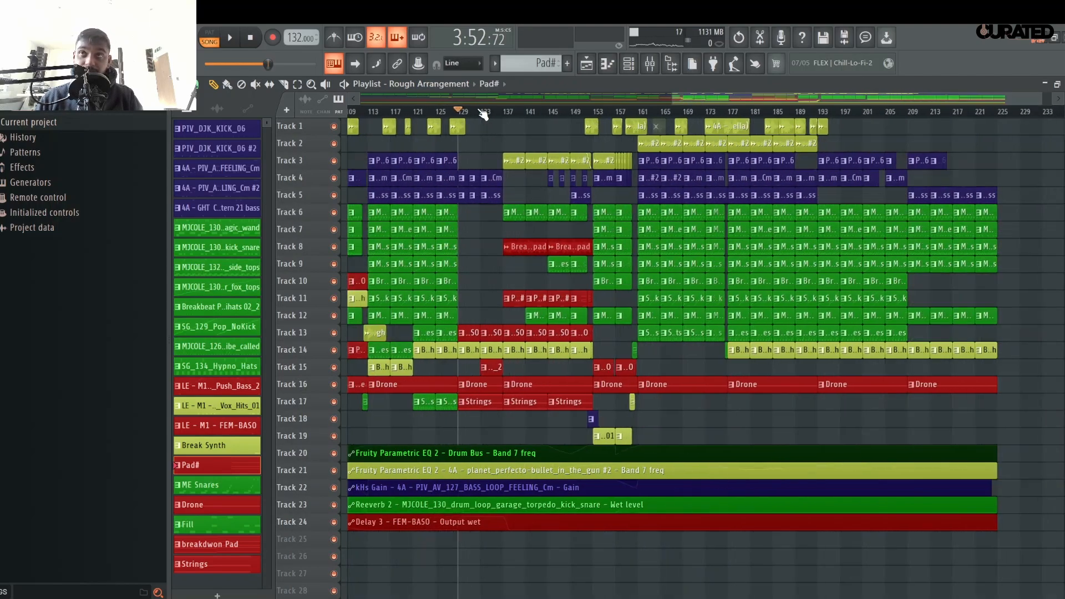
{"action": "scroll", "coordinate": [1060, 119], "scroll_direction": "up", "scroll_amount": 4}
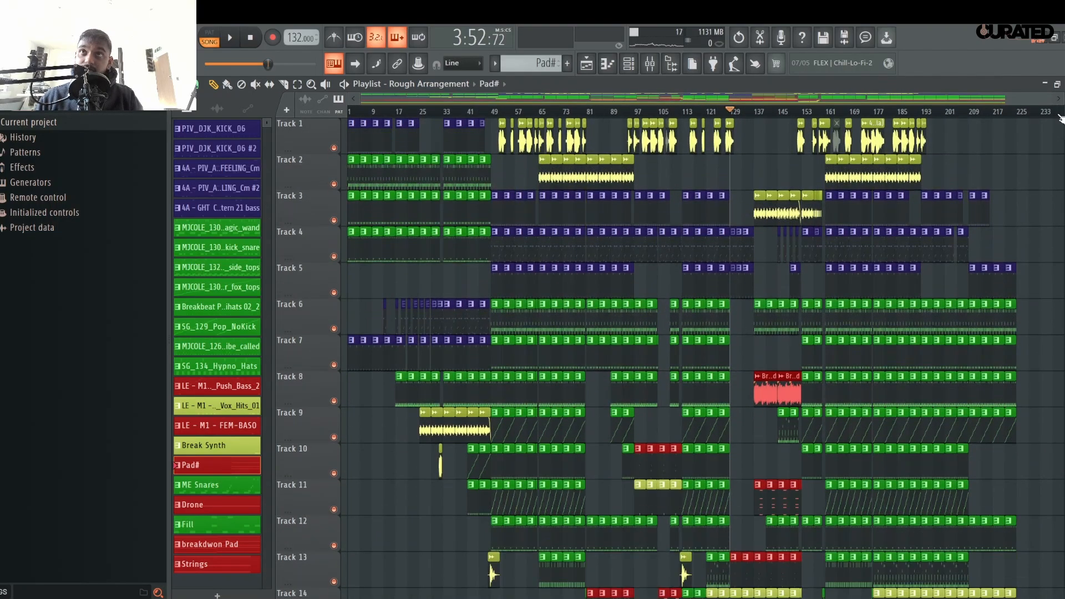
{"action": "scroll", "coordinate": [680, 407], "scroll_direction": "down", "scroll_amount": 10}
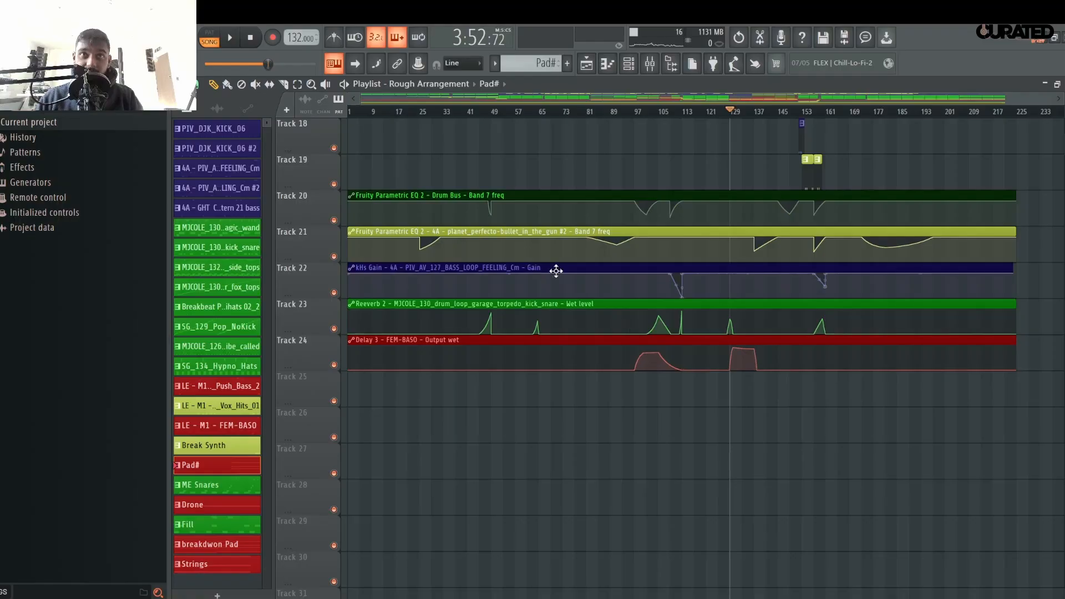
{"action": "scroll", "coordinate": [556, 271], "scroll_direction": "up", "scroll_amount": 10}
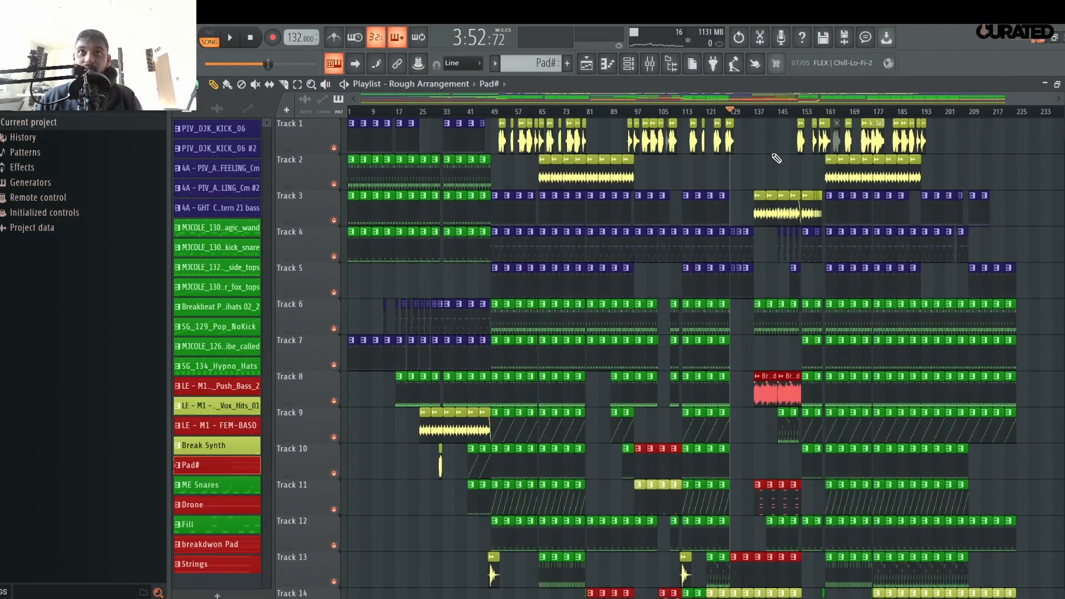
{"action": "scroll", "coordinate": [1060, 119], "scroll_direction": "down", "scroll_amount": 3}
{"action": "key", "text": "space"}
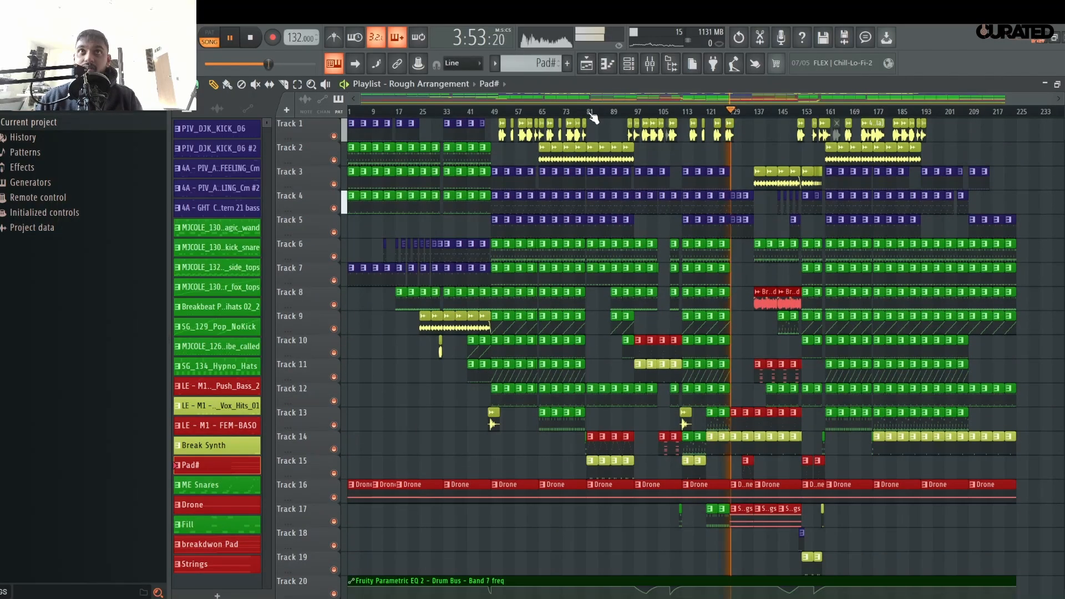
- Play from bar 81, about bar 91 and about bar 98, examining the clips and automation leading into the Break Synth section
{"action": "left_click", "coordinate": [591, 112]}
{"action": "scroll", "coordinate": [592, 113], "scroll_direction": "up", "scroll_amount": 1}
{"action": "scroll", "coordinate": [595, 114], "scroll_direction": "up", "scroll_amount": 4}
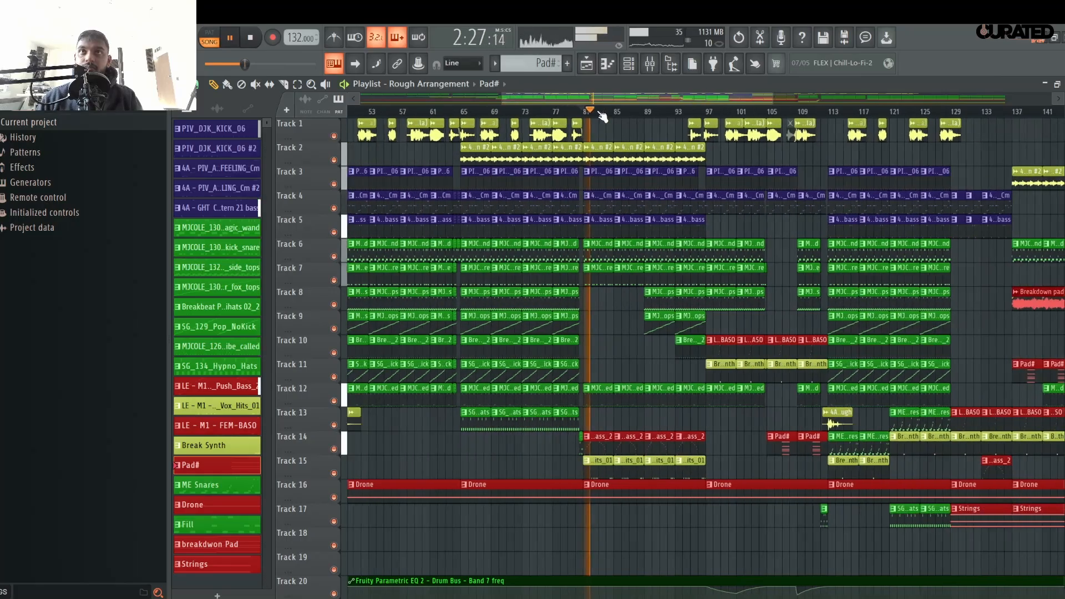
{"action": "left_click", "coordinate": [658, 112]}
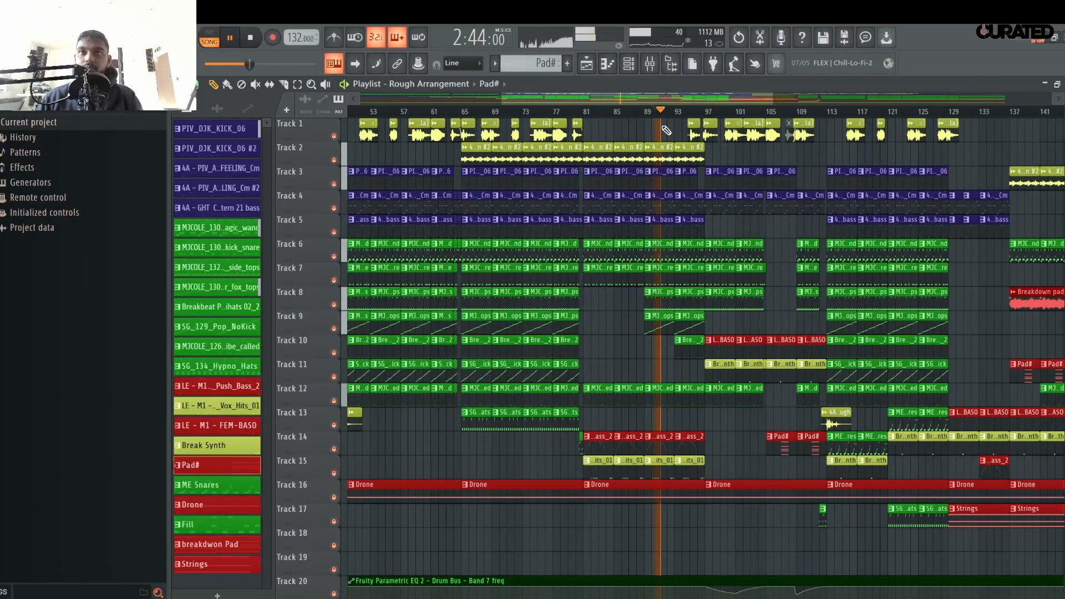
{"action": "scroll", "coordinate": [700, 116], "scroll_direction": "up", "scroll_amount": 5}
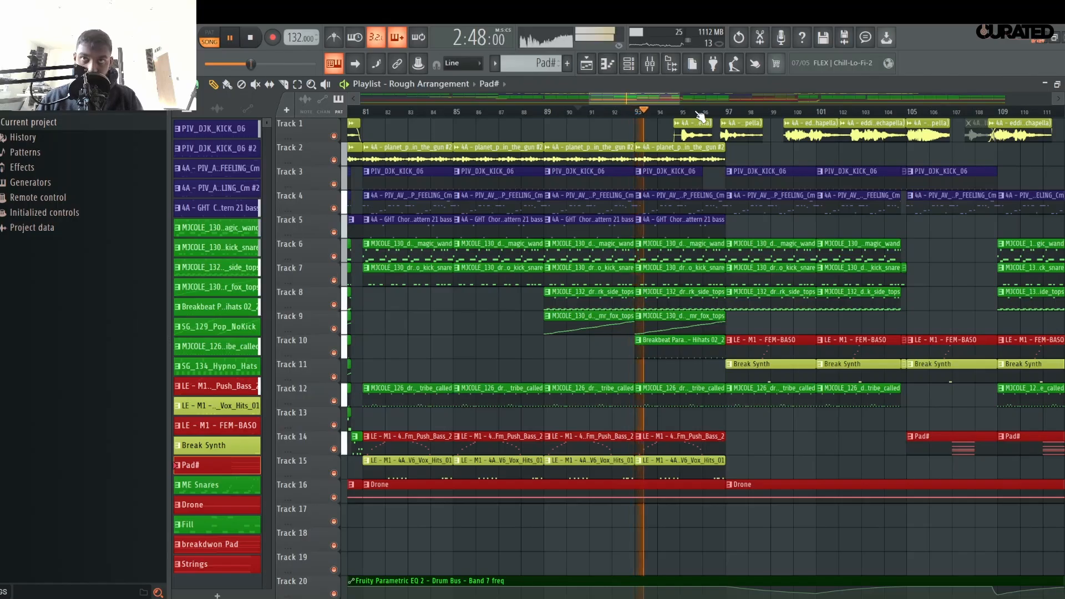
{"action": "scroll", "coordinate": [700, 115], "scroll_direction": "down", "scroll_amount": 3}
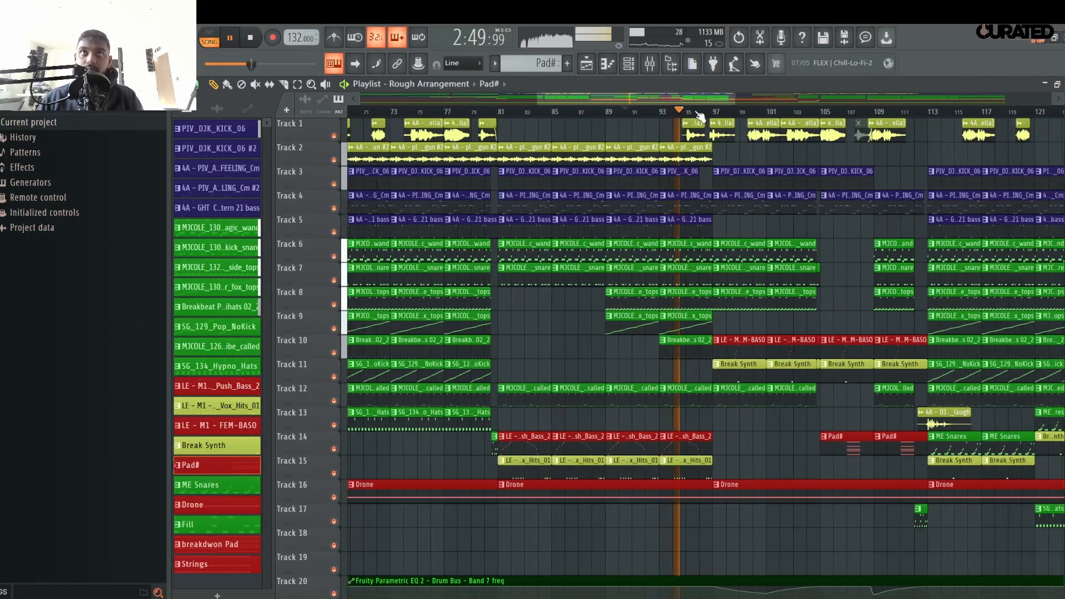
{"action": "scroll", "coordinate": [700, 116], "scroll_direction": "down", "scroll_amount": 2}
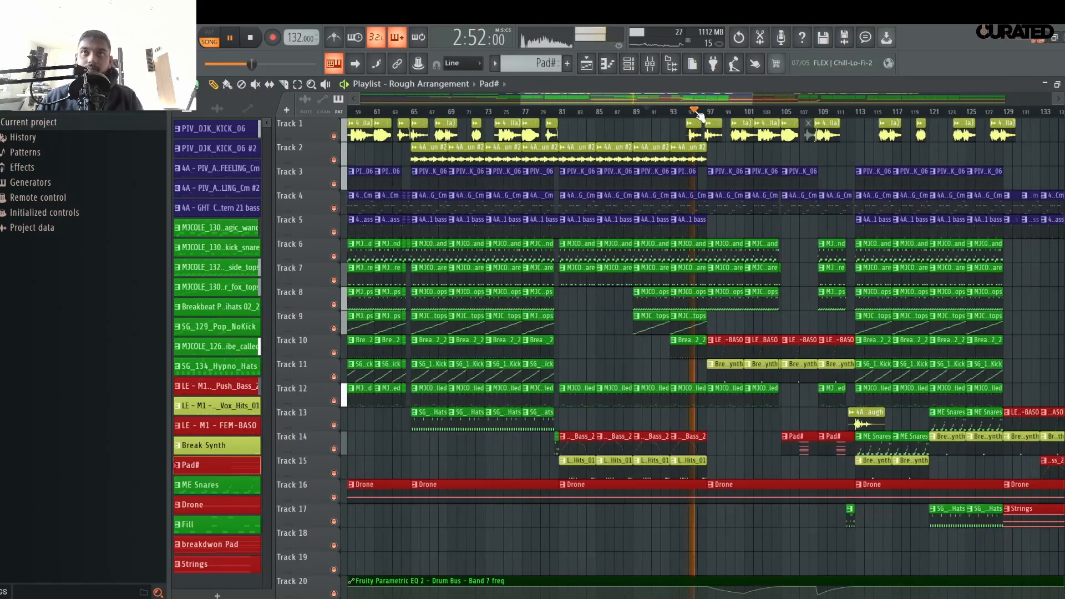
{"action": "scroll", "coordinate": [642, 297], "scroll_direction": "down", "scroll_amount": 4}
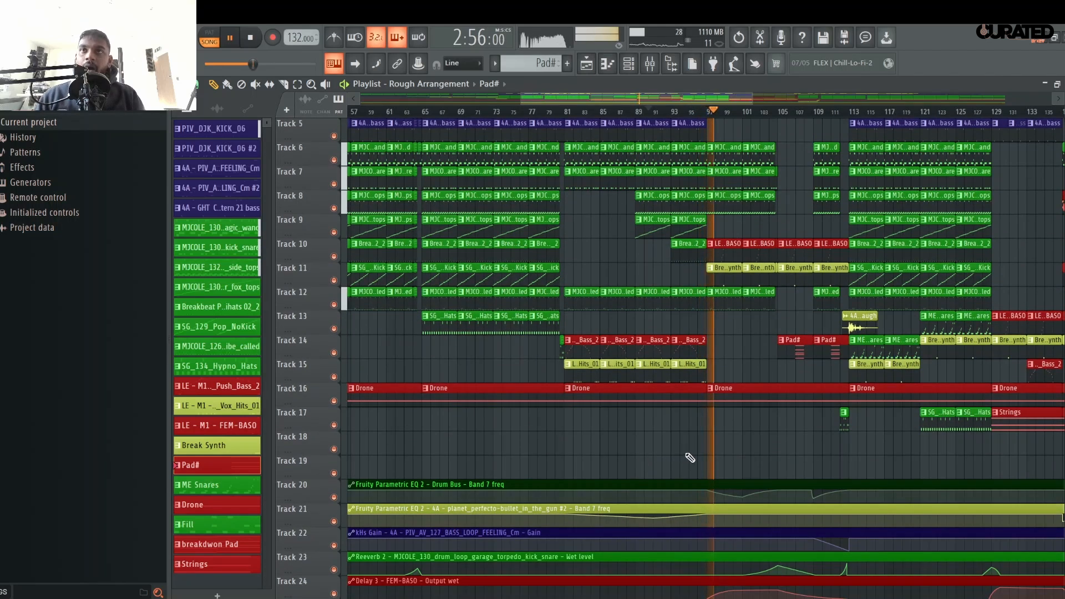
{"action": "scroll", "coordinate": [692, 454], "scroll_direction": "up", "scroll_amount": 4}
{"action": "scroll", "coordinate": [623, 300], "scroll_direction": "up", "scroll_amount": 3}
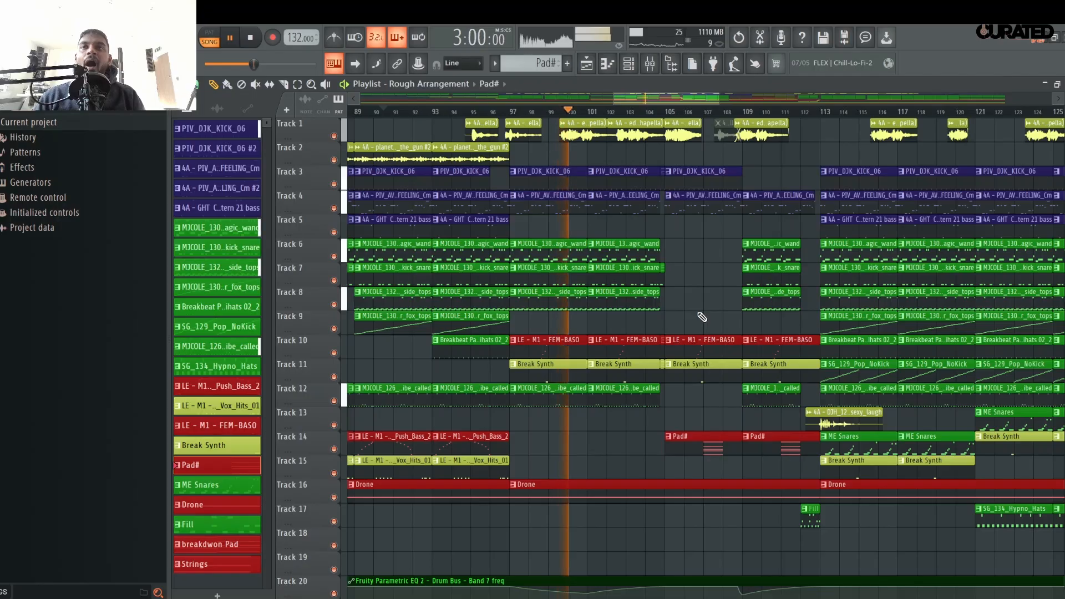
{"action": "scroll", "coordinate": [701, 315], "scroll_direction": "down", "scroll_amount": 1}
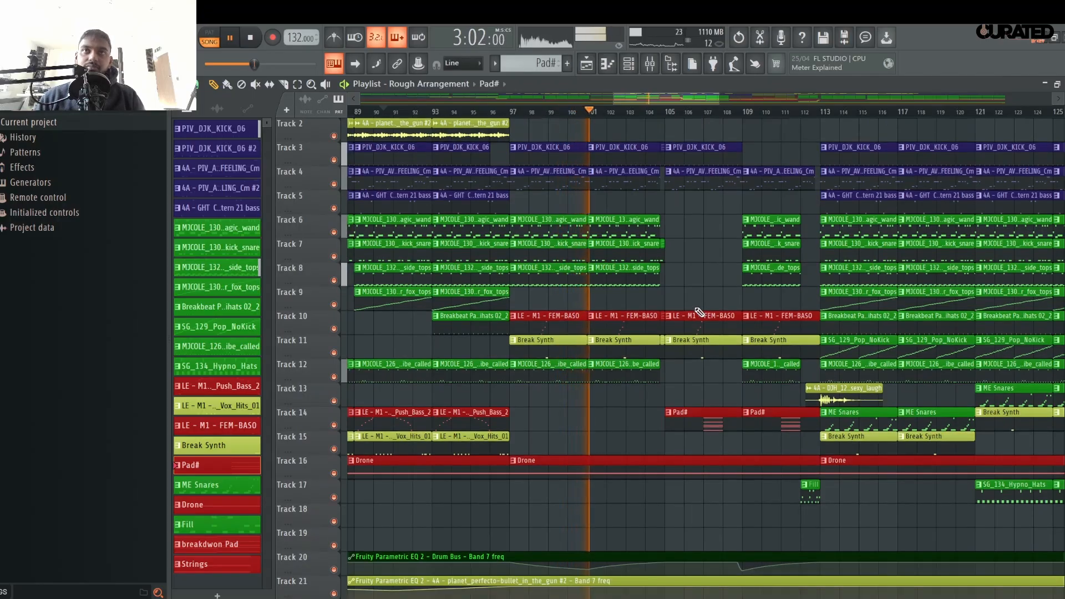
{"action": "left_click", "coordinate": [532, 112]}
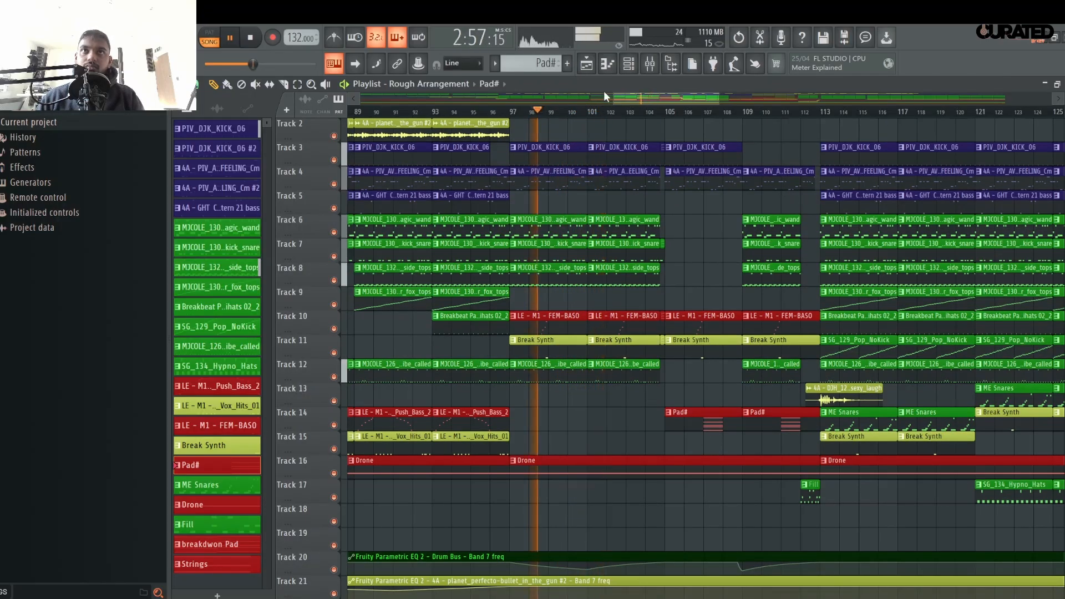
- Stop playback and open the Fruity Delay 3 effect on the RaveGenerator2 mixer track
{"action": "left_click", "coordinate": [650, 64]}
{"action": "key", "text": "space"}
{"action": "left_click", "coordinate": [604, 215]}
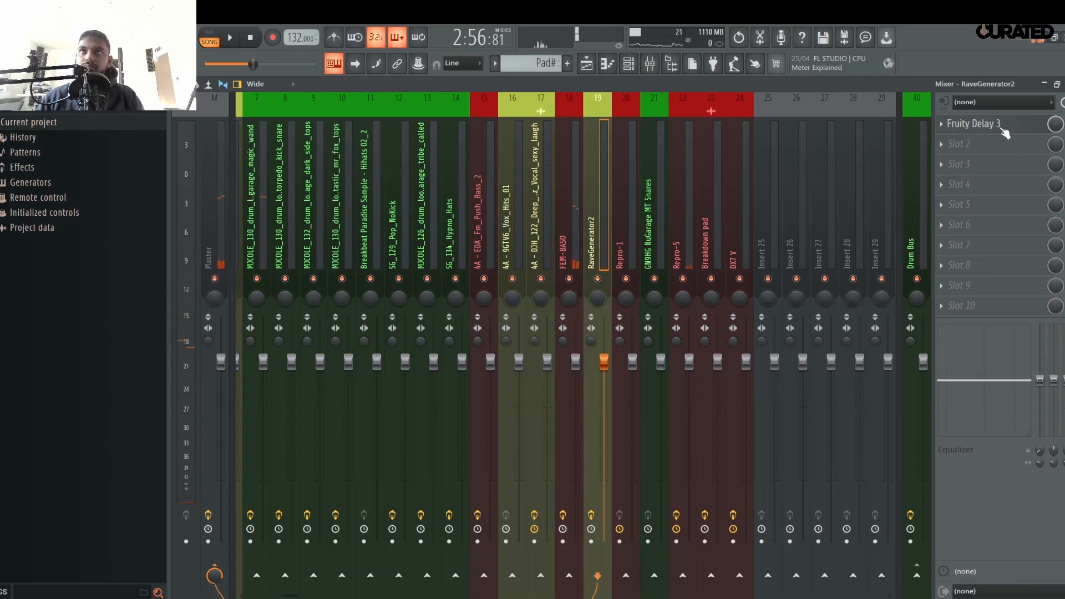
{"action": "left_click", "coordinate": [975, 124]}
{"action": "right_click", "coordinate": [714, 171]}
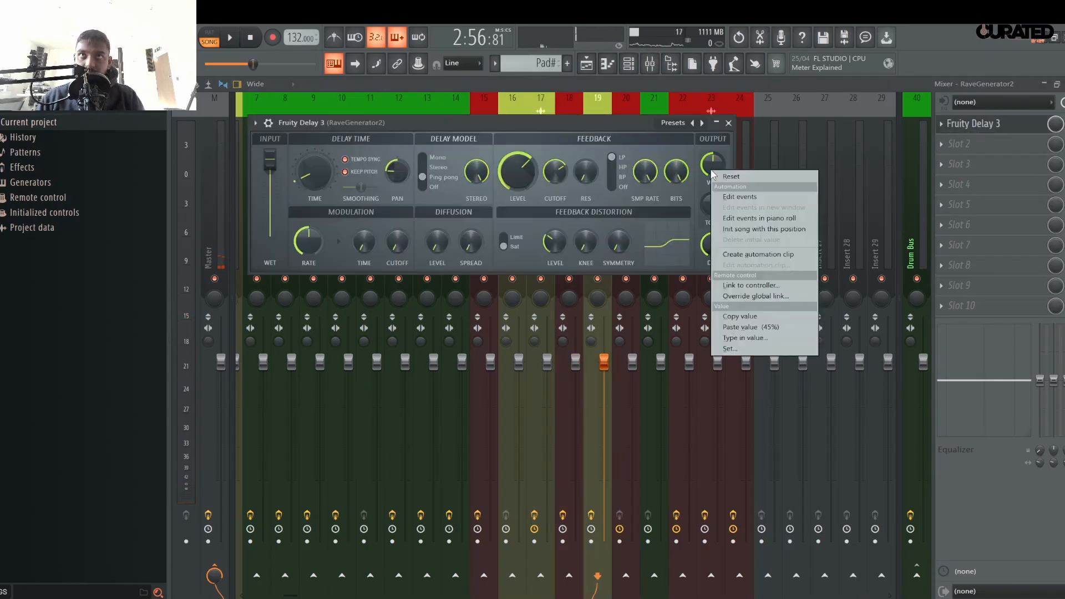
{"action": "key", "text": "Escape"}
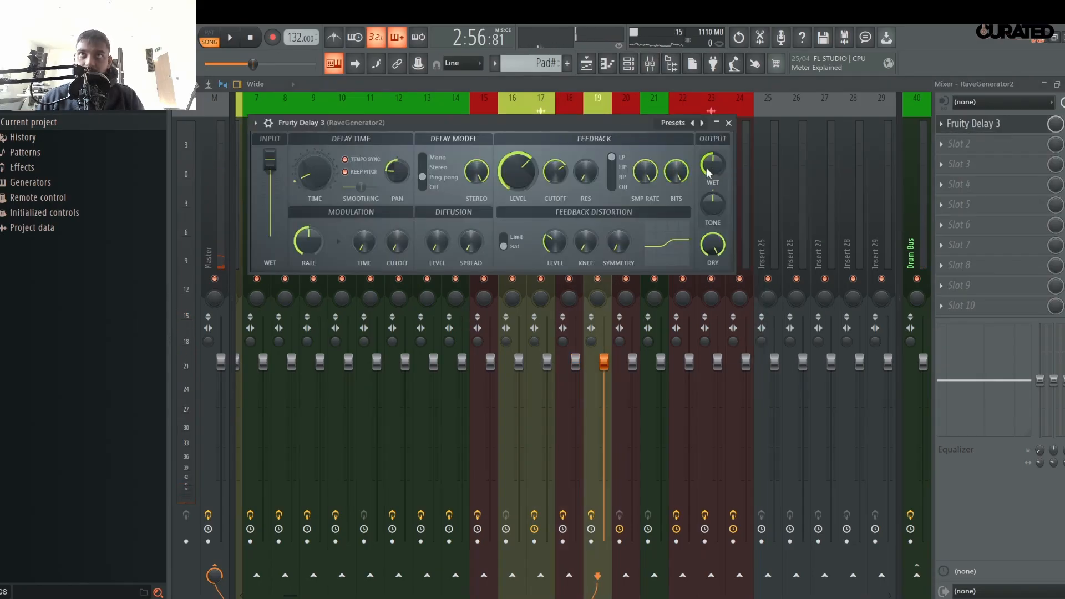
{"action": "left_click", "coordinate": [591, 66]}
{"action": "left_click", "coordinate": [592, 68]}
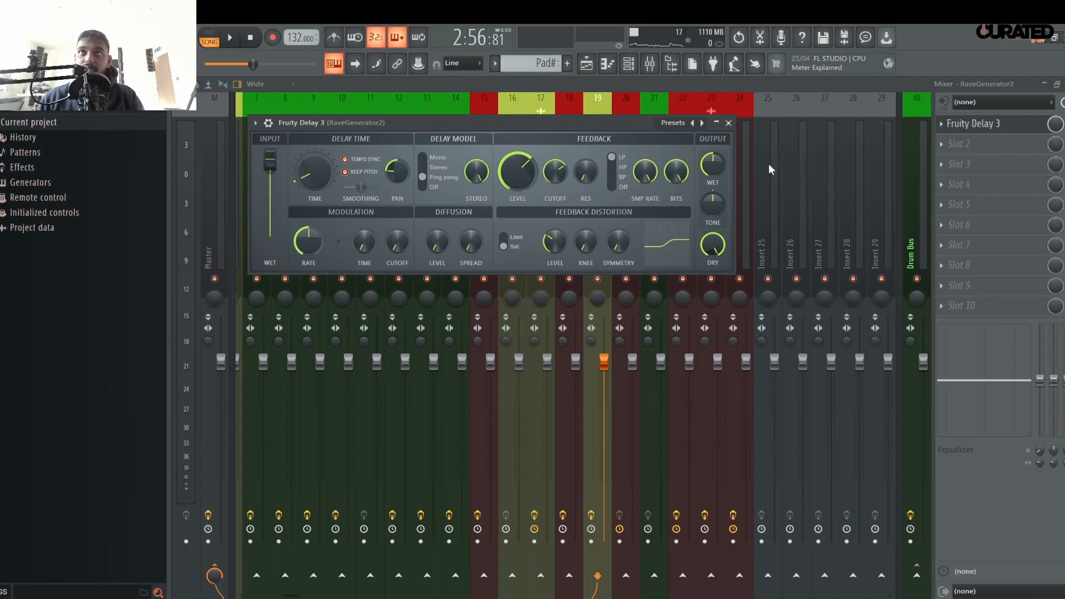
- Copy the 65% feedback level of RaveGenerator2's delay and create an automation clip for that level in the playlist
{"action": "right_click", "coordinate": [530, 169]}
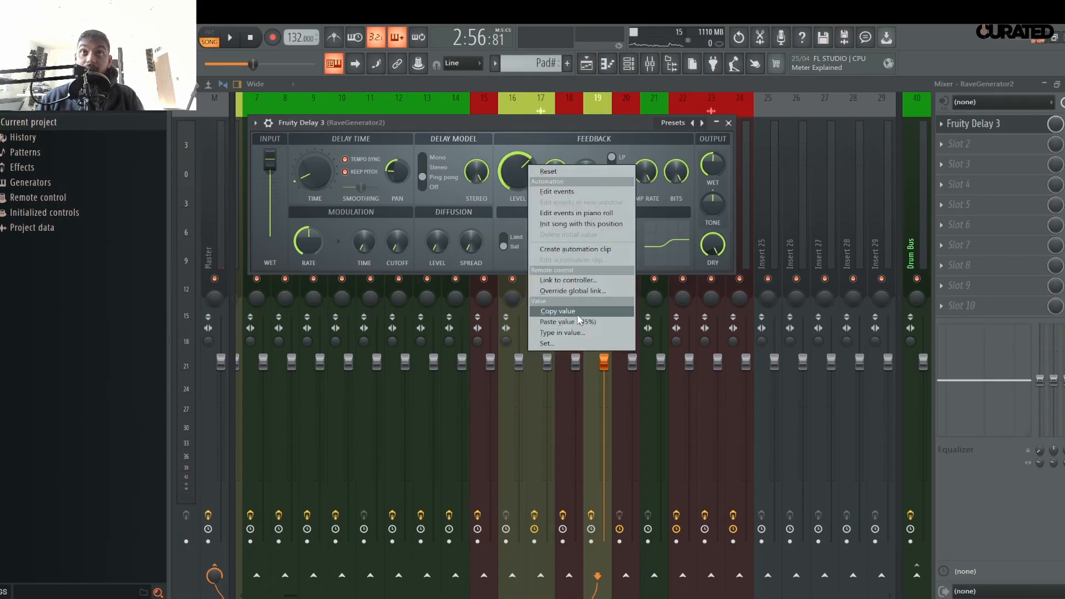
{"action": "left_click", "coordinate": [579, 313]}
{"action": "right_click", "coordinate": [503, 180]}
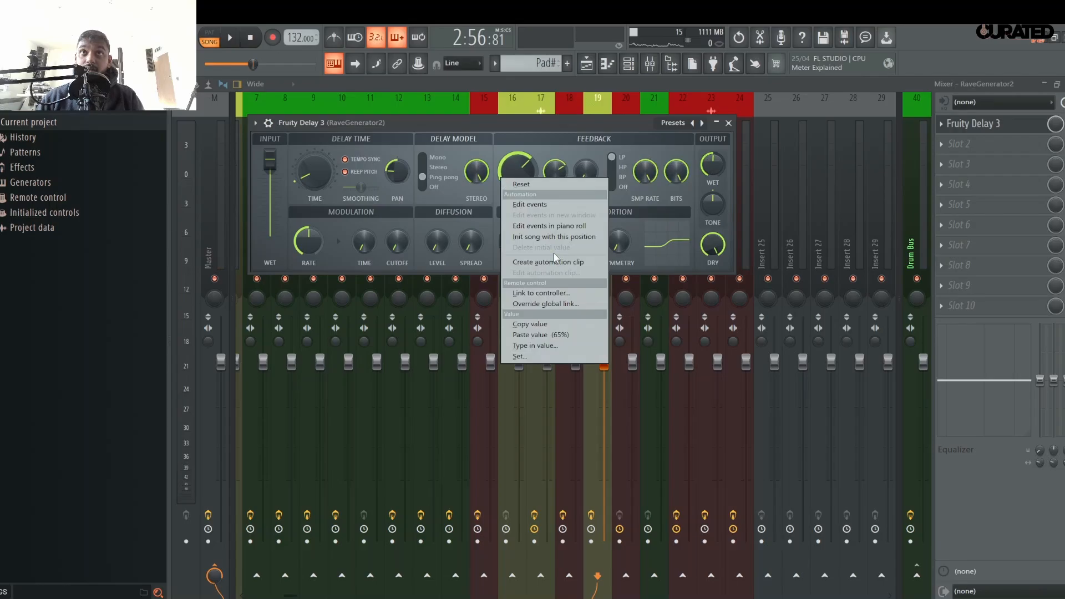
{"action": "left_click", "coordinate": [555, 261]}
{"action": "left_click", "coordinate": [586, 63]}
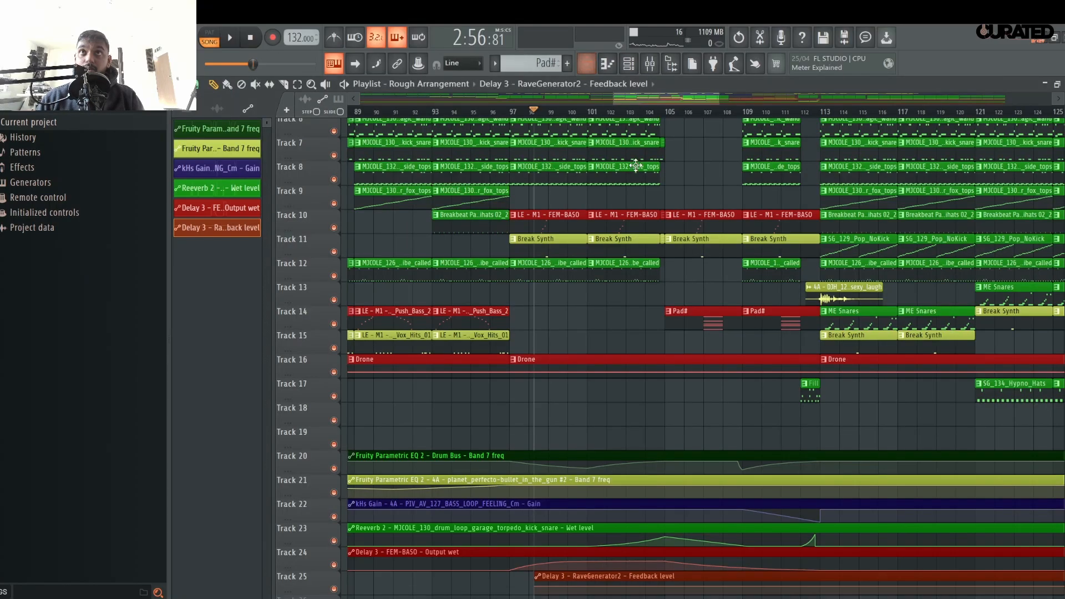
- Set the minimum of the RaveGenerator2 Feedback level automation clip to the copied 65%
{"action": "scroll", "coordinate": [652, 111], "scroll_direction": "down", "scroll_amount": 4}
{"action": "scroll", "coordinate": [697, 462], "scroll_direction": "down", "scroll_amount": 7}
{"action": "right_click", "coordinate": [618, 409]}
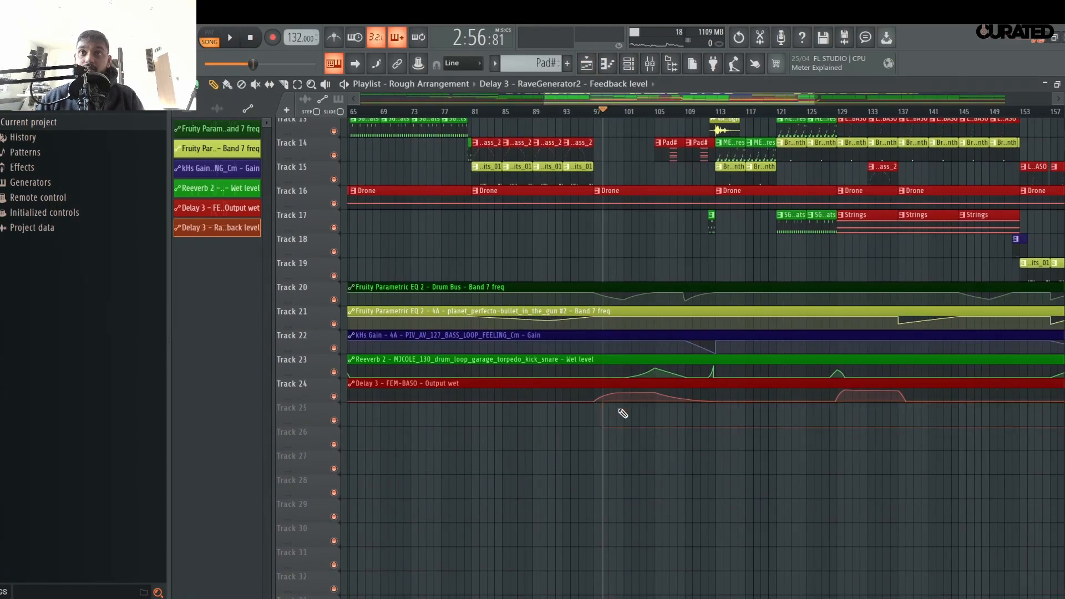
{"action": "key", "text": "ctrl+z"}
{"action": "double_click", "coordinate": [626, 407]}
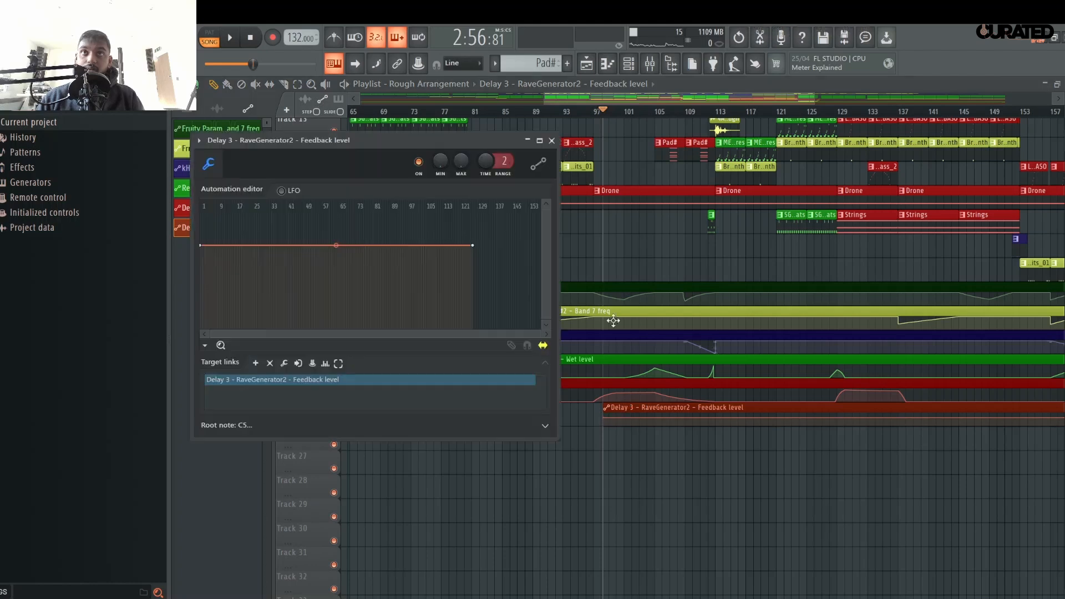
{"action": "right_click", "coordinate": [438, 165]}
{"action": "left_click", "coordinate": [491, 322]}
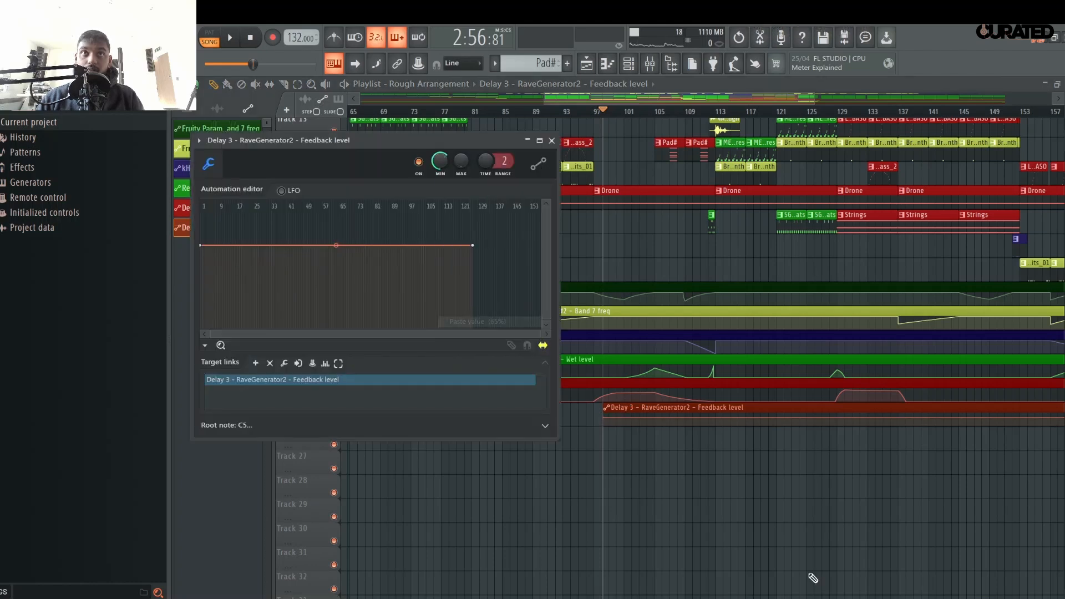
{"action": "key", "text": "Escape"}
- Lower the Feedback level automation points to the minimum and extend the Track 25 clip from bar 1 to the arrangement's end
{"action": "left_click_drag", "start_coordinate": [605, 418], "coordinate": [606, 498]}
{"action": "scroll", "coordinate": [756, 131], "scroll_direction": "down", "scroll_amount": 5}
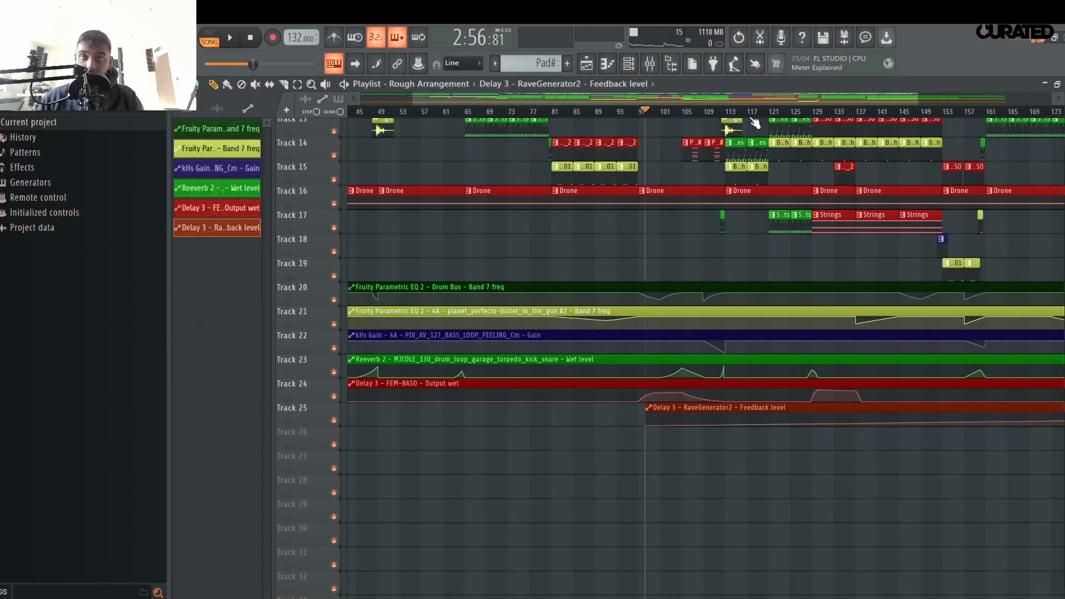
{"action": "left_click_drag", "start_coordinate": [1011, 420], "coordinate": [1022, 475]}
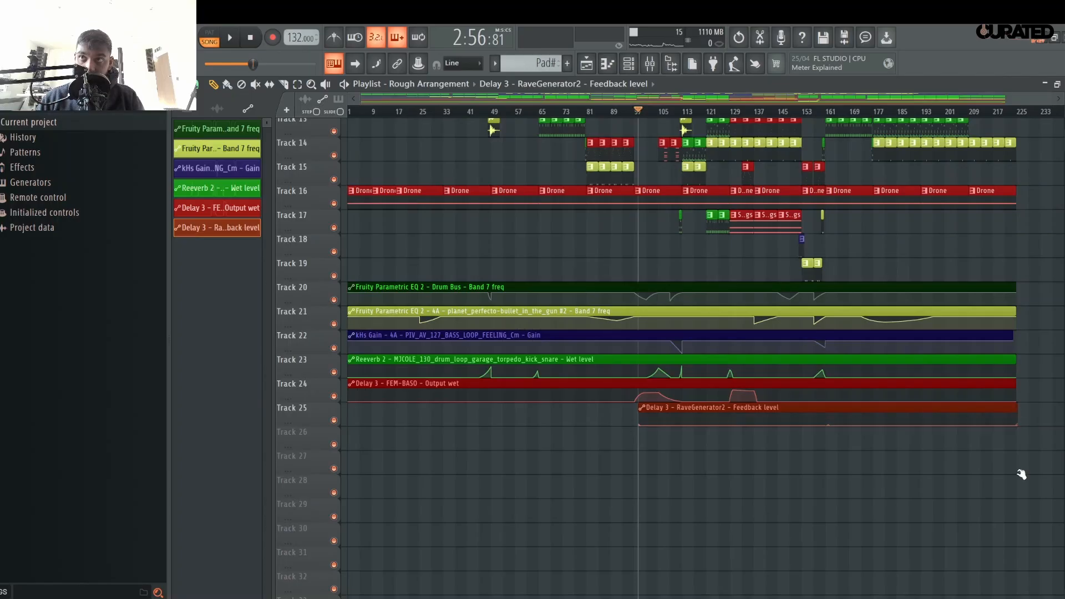
{"action": "left_click_drag", "start_coordinate": [912, 407], "coordinate": [419, 421]}
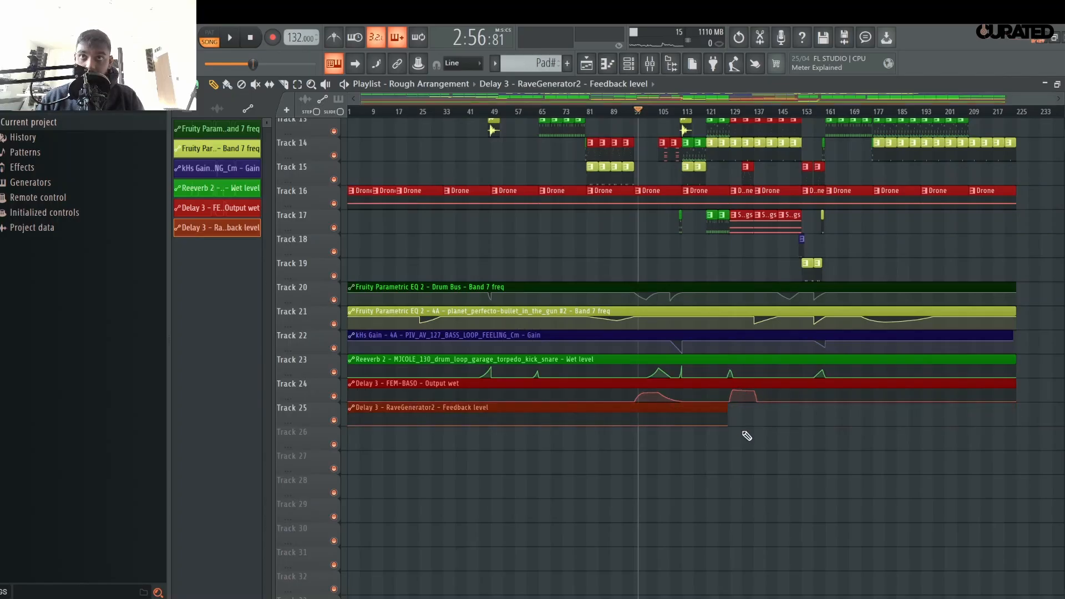
{"action": "left_click_drag", "start_coordinate": [729, 426], "coordinate": [972, 481]}
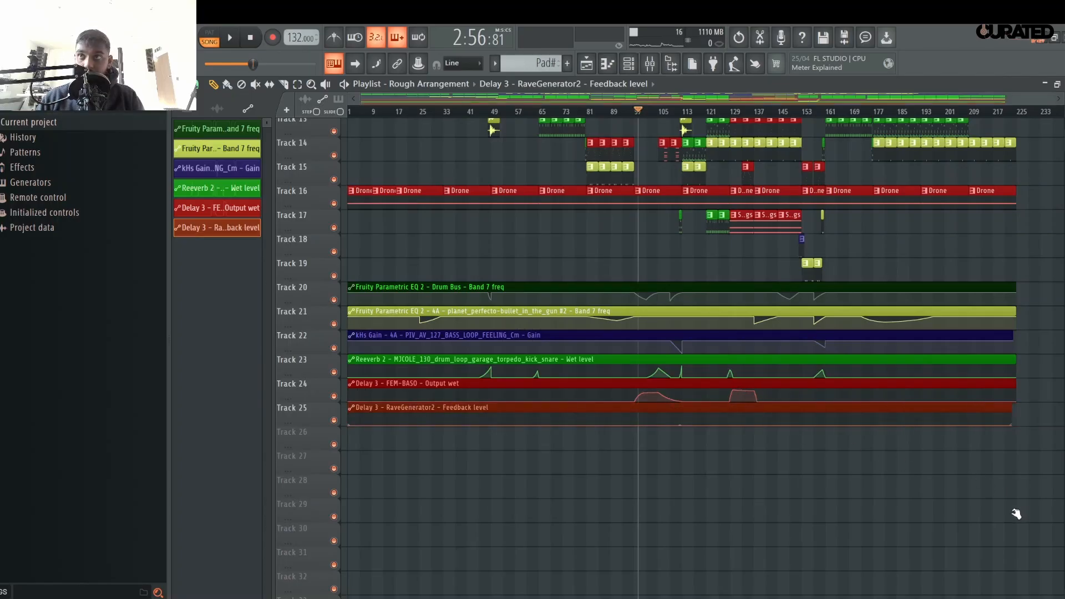
- Recolor the Feedback level automation clip on Track 25 to Lemon Lime (#AFC247)
{"action": "right_click", "coordinate": [346, 416]}
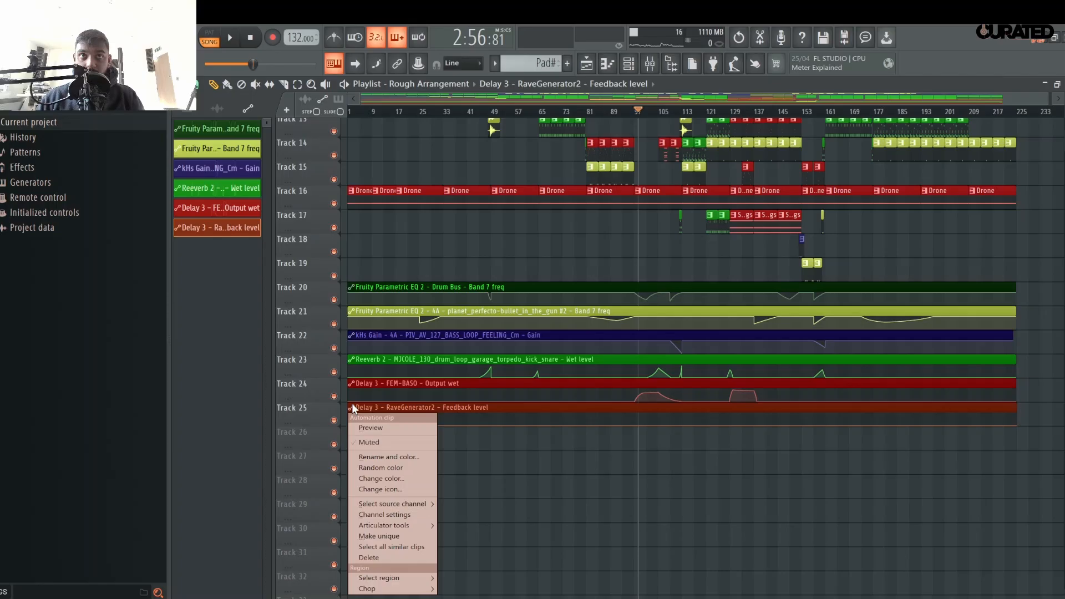
{"action": "left_click", "coordinate": [390, 481]}
{"action": "left_click", "coordinate": [399, 479]}
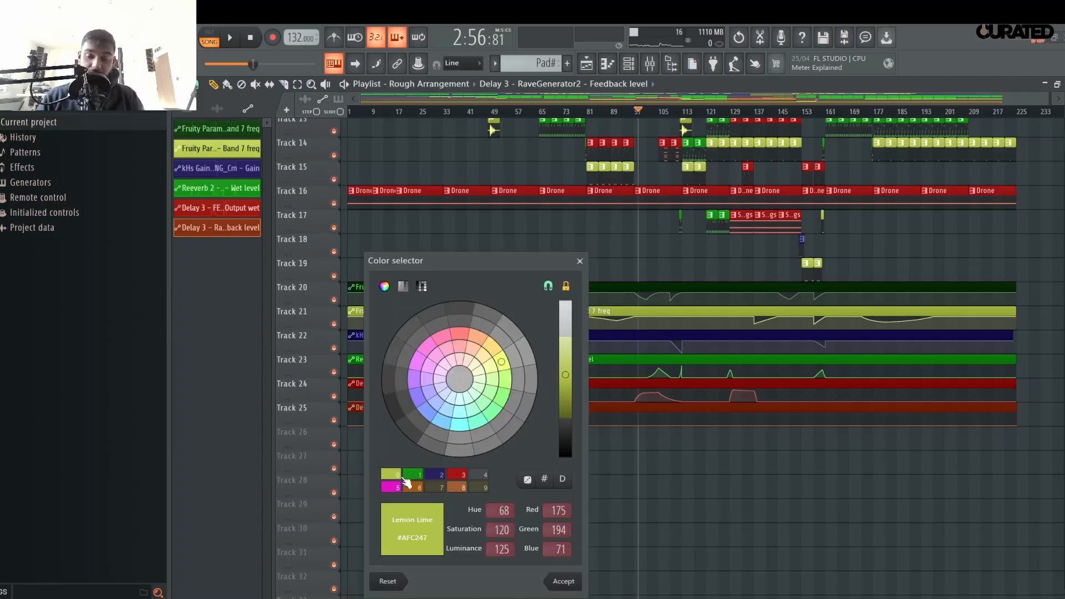
{"action": "key", "text": "Return"}
- Copy the 51% output wet value of RaveGenerator2's Fruity Delay 3 and create an automation clip for it
{"action": "left_click", "coordinate": [649, 63]}
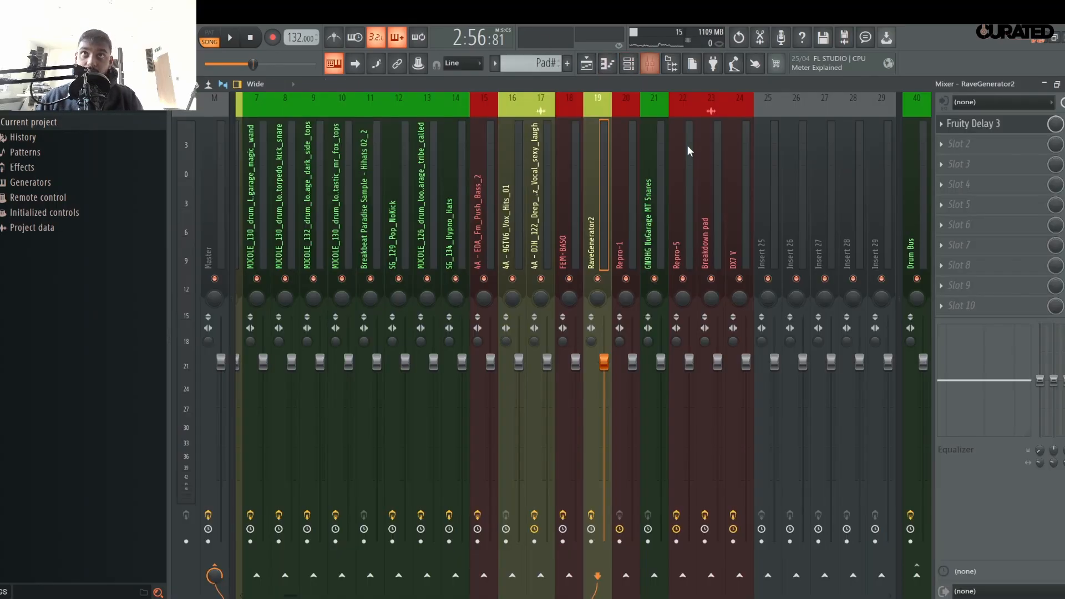
{"action": "left_click", "coordinate": [1024, 128]}
{"action": "right_click", "coordinate": [718, 159]}
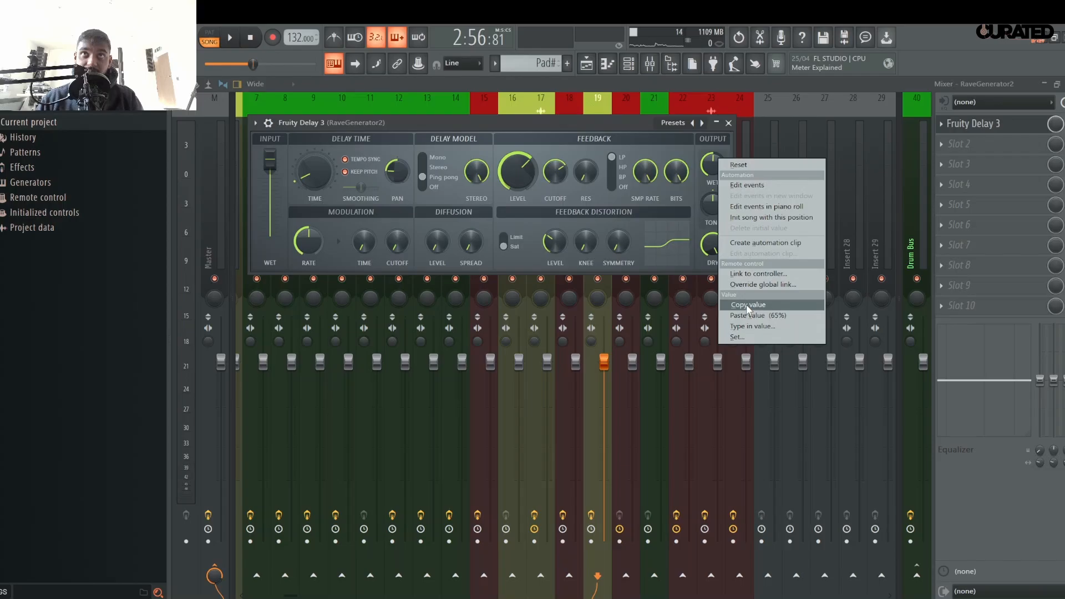
{"action": "left_click", "coordinate": [772, 305]}
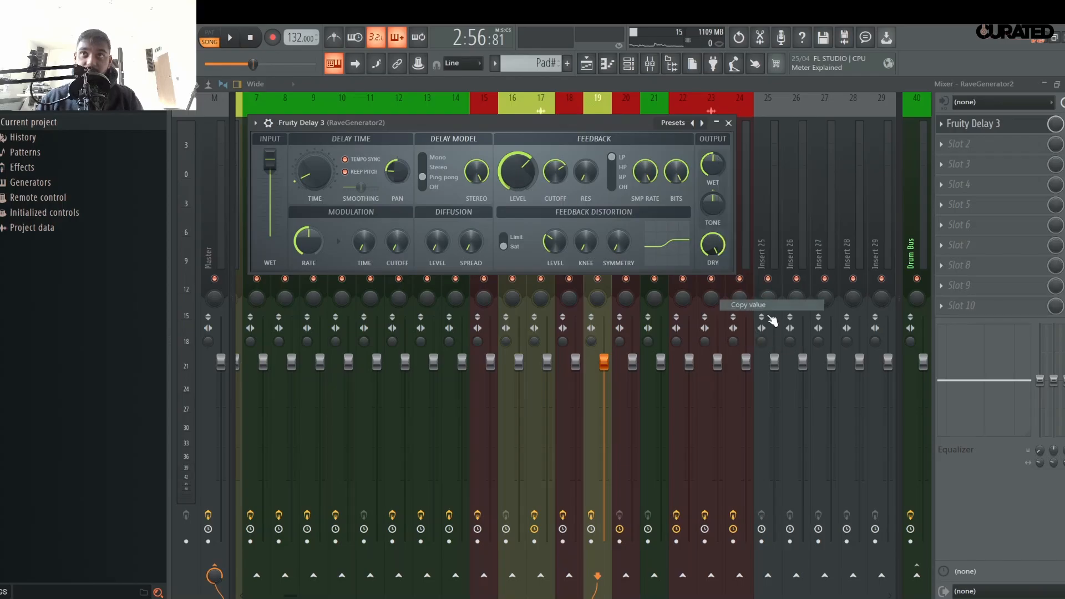
{"action": "right_click", "coordinate": [717, 169]}
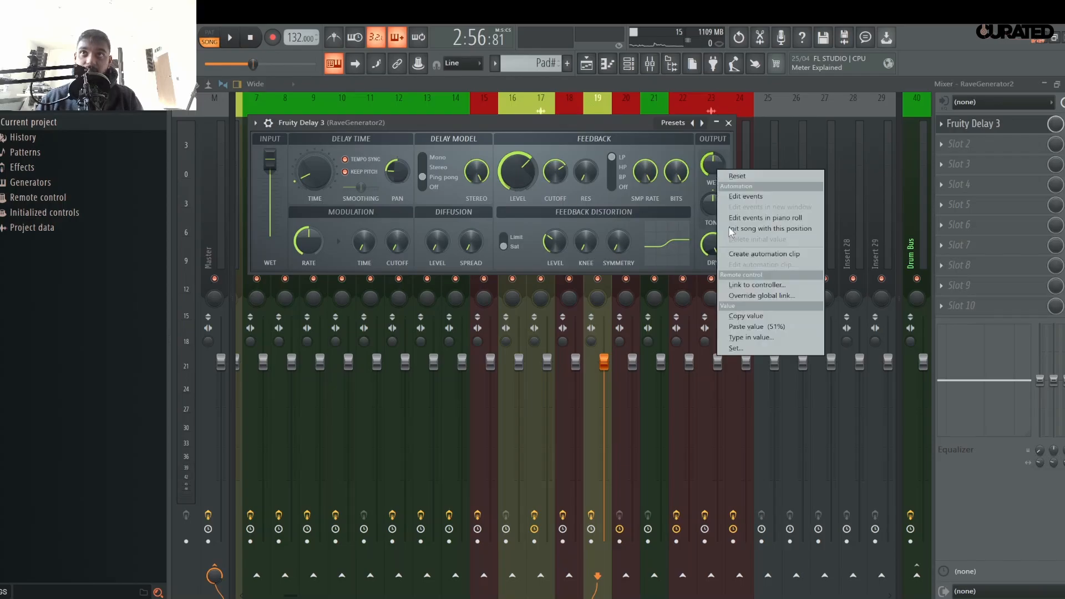
{"action": "left_click", "coordinate": [775, 255]}
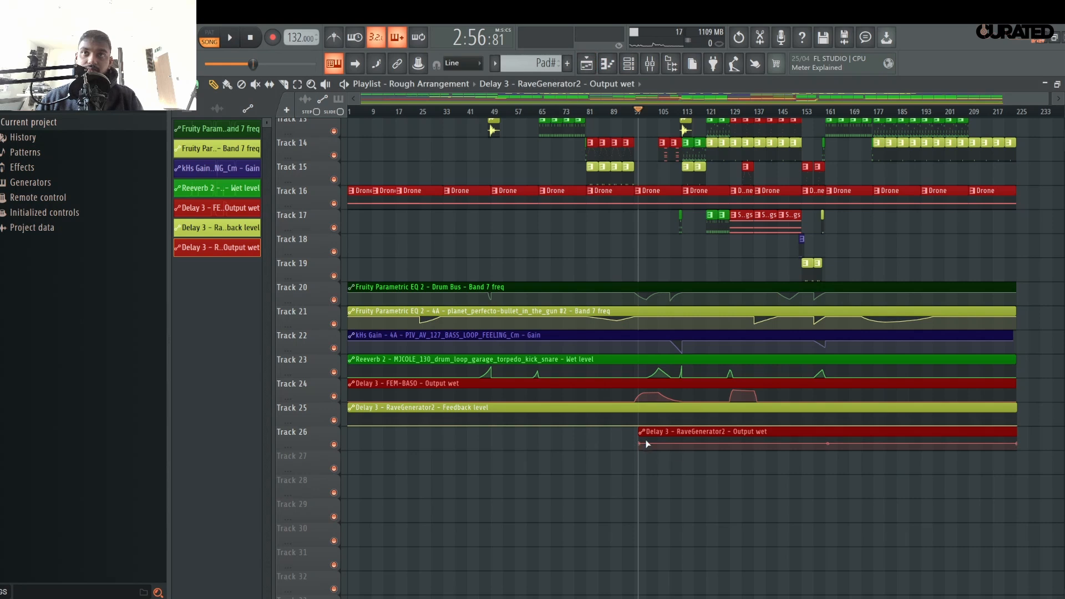
- Set the Output wet automation clip's minimum to the copied 51% and extend it at its lowest level across the whole arrangement
{"action": "double_click", "coordinate": [649, 432]}
{"action": "right_click", "coordinate": [464, 185]}
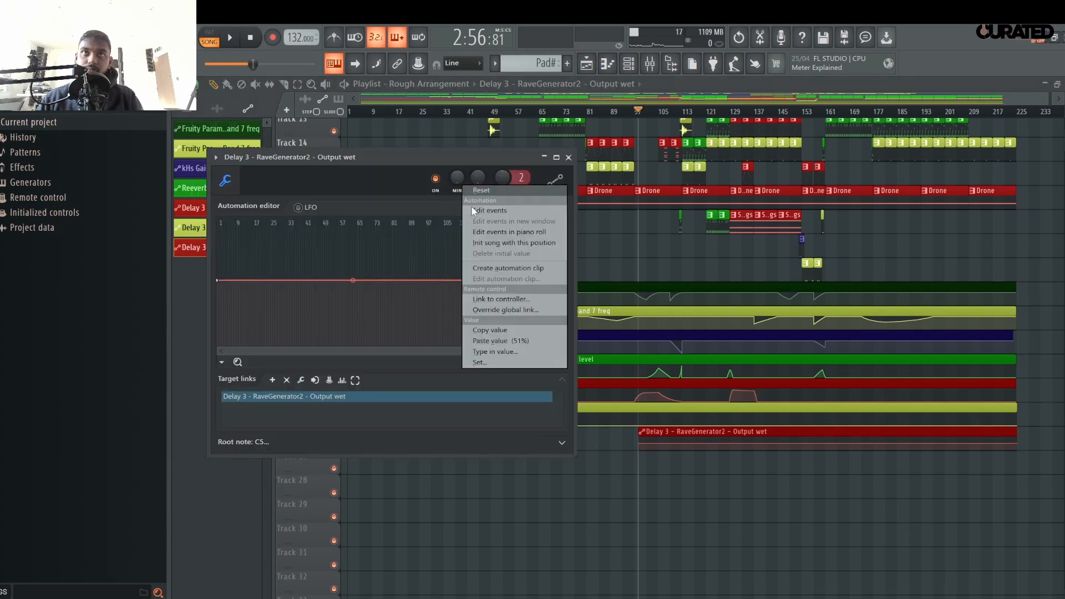
{"action": "left_click", "coordinate": [514, 340]}
{"action": "key", "text": "Escape"}
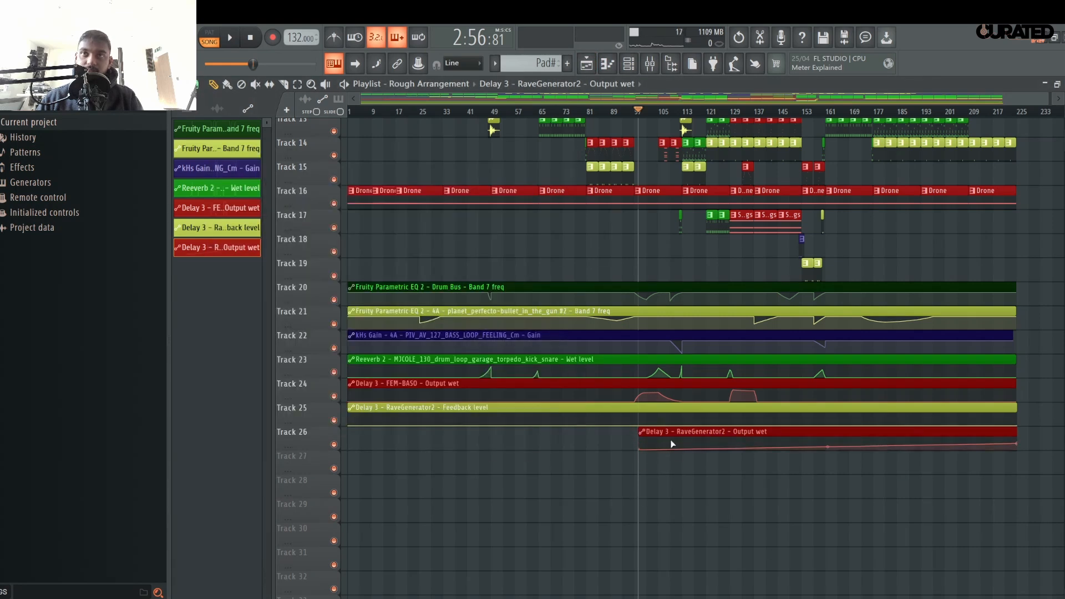
{"action": "left_click_drag", "start_coordinate": [642, 445], "coordinate": [352, 444]}
{"action": "left_click_drag", "start_coordinate": [728, 446], "coordinate": [1031, 521]}
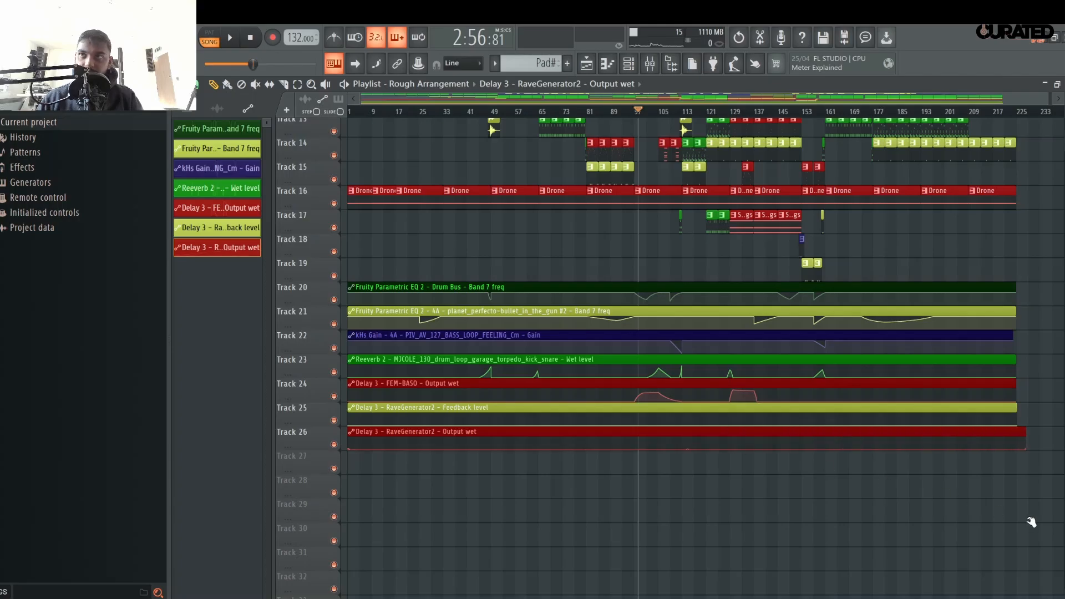
- Recolor the Output wet automation clip on Track 26 to Lemon Lime and start playback from about bar 98
{"action": "right_click", "coordinate": [355, 437]}
{"action": "left_click", "coordinate": [395, 480]}
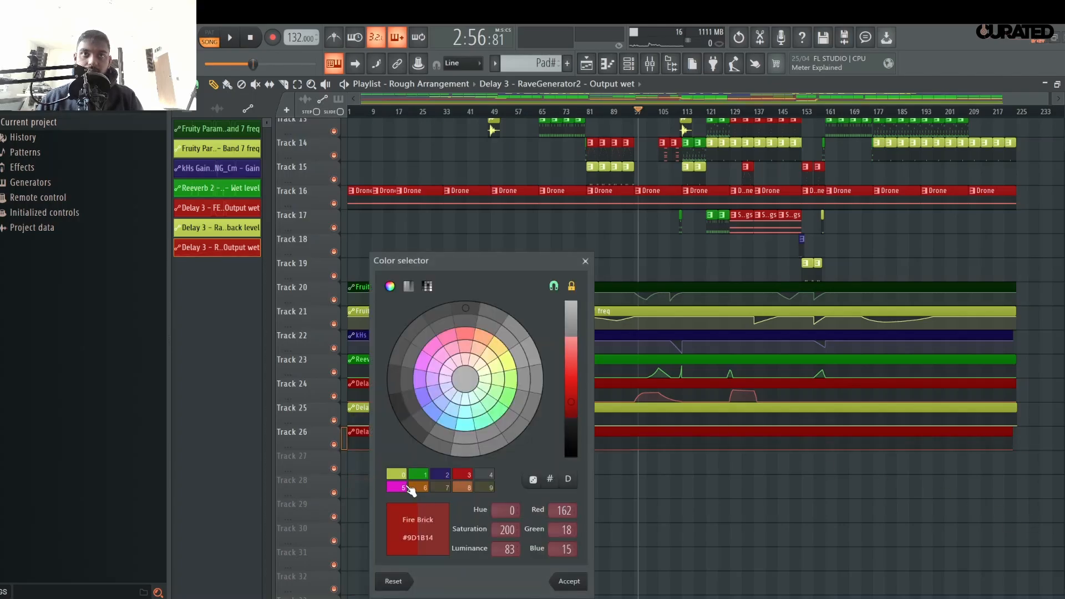
{"action": "left_click", "coordinate": [401, 474]}
{"action": "key", "text": "Return"}
{"action": "key", "text": "space"}
{"action": "scroll", "coordinate": [661, 219], "scroll_direction": "up", "scroll_amount": 9}
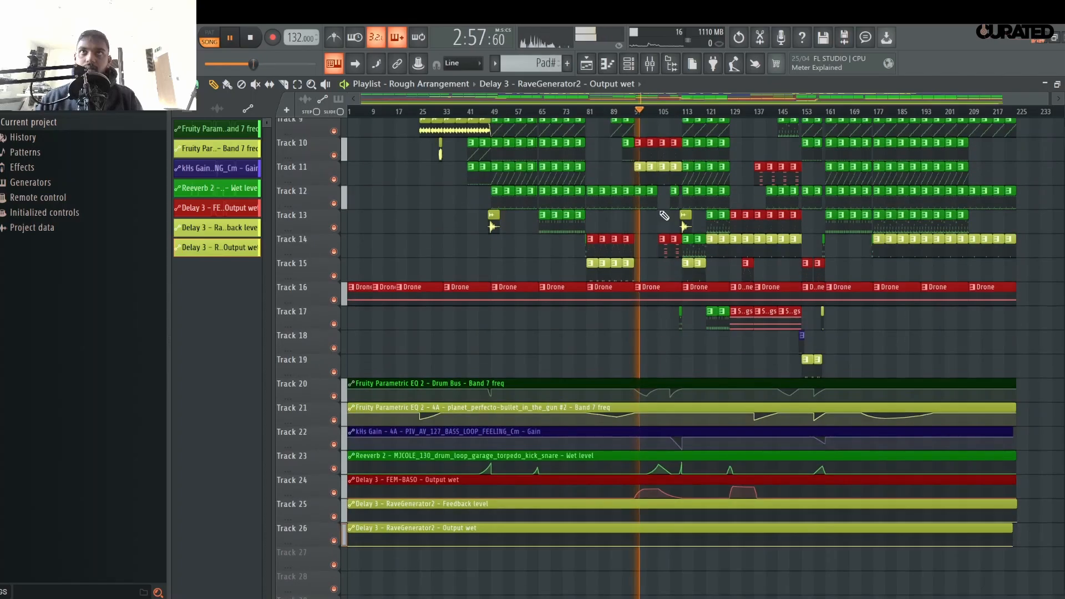
- Stop playback and shape the RaveGenerator2 Output wet automation on Track 26 into a gradual rise from bar 97 to bar 113
{"action": "scroll", "coordinate": [666, 115], "scroll_direction": "up", "scroll_amount": 3}
{"action": "key", "text": "space"}
{"action": "scroll", "coordinate": [664, 115], "scroll_direction": "up", "scroll_amount": 3}
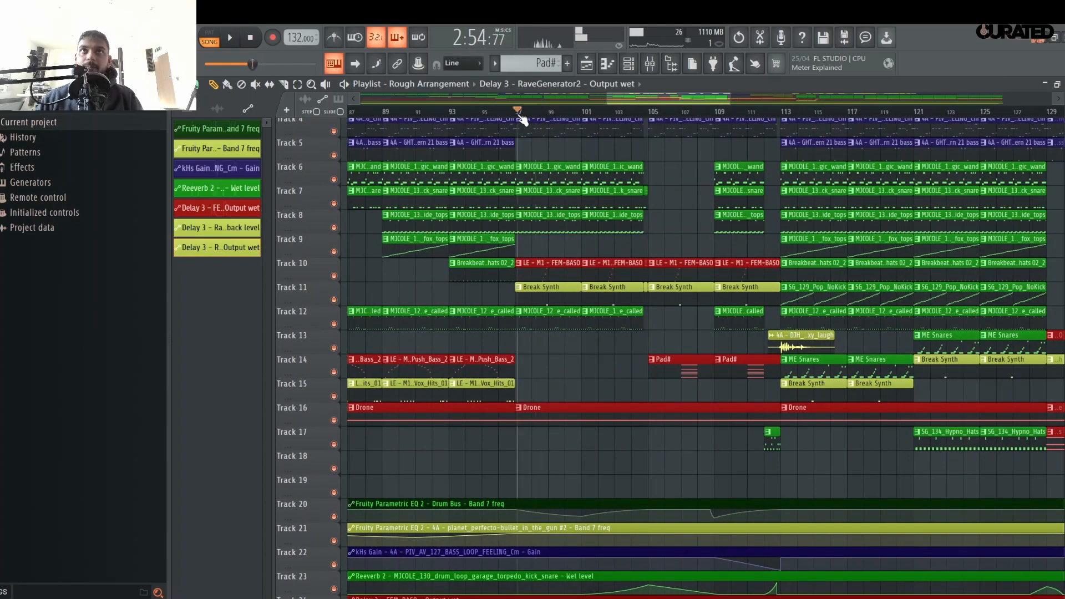
{"action": "scroll", "coordinate": [581, 332], "scroll_direction": "down", "scroll_amount": 13}
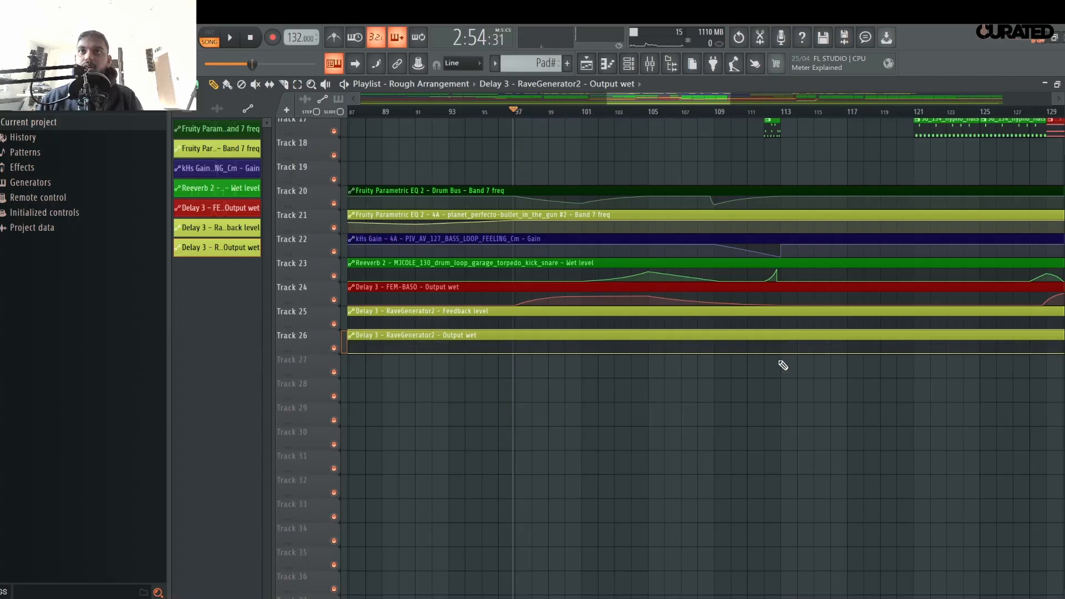
{"action": "left_click_drag", "start_coordinate": [771, 353], "coordinate": [782, 339]}
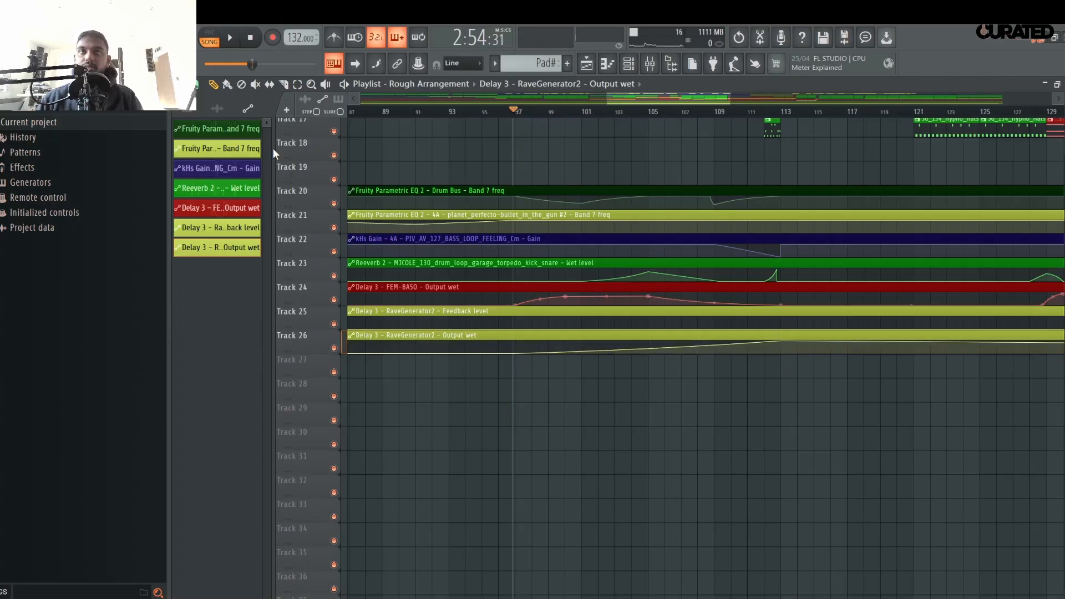
- Set the playlist snap to Bar and bring the Output wet curve down to its lowest level at bar 114
{"action": "left_click", "coordinate": [196, 85]}
{"action": "left_click", "coordinate": [205, 256]}
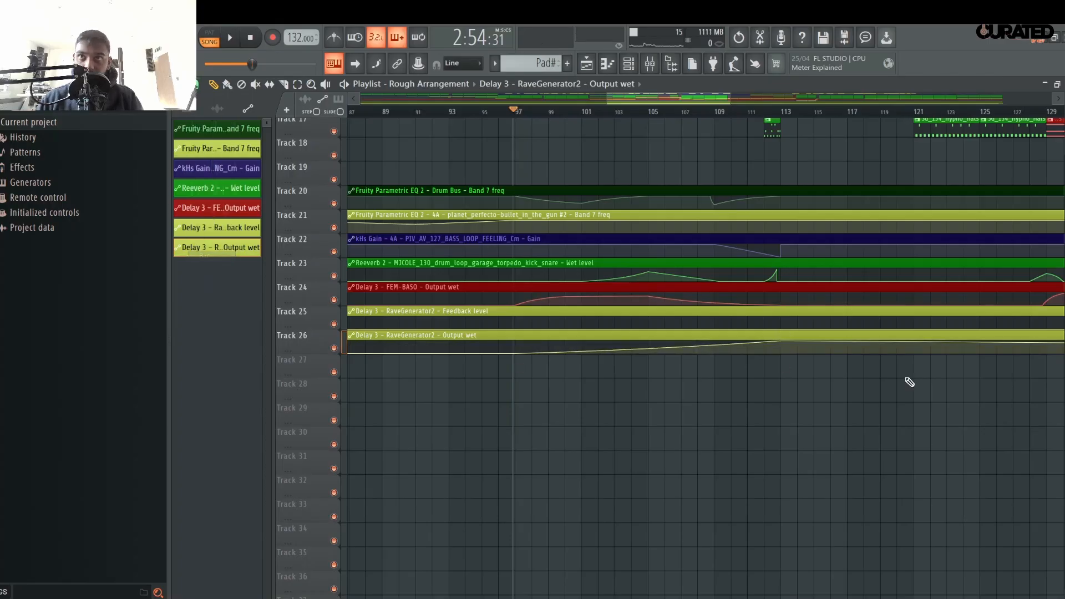
{"action": "left_click_drag", "start_coordinate": [814, 353], "coordinate": [783, 364]}
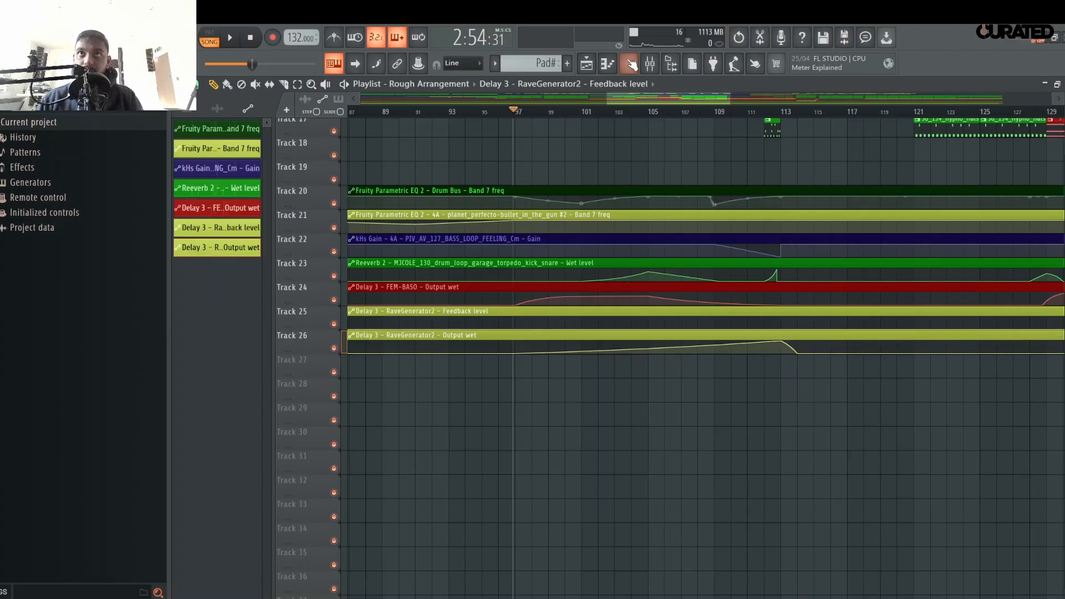
- Copy the Feedback level value of RaveGenerator2's Fruity Delay 3 and paste it as the maximum of the Feedback level automation clip
{"action": "left_click", "coordinate": [651, 65]}
{"action": "left_click", "coordinate": [998, 132]}
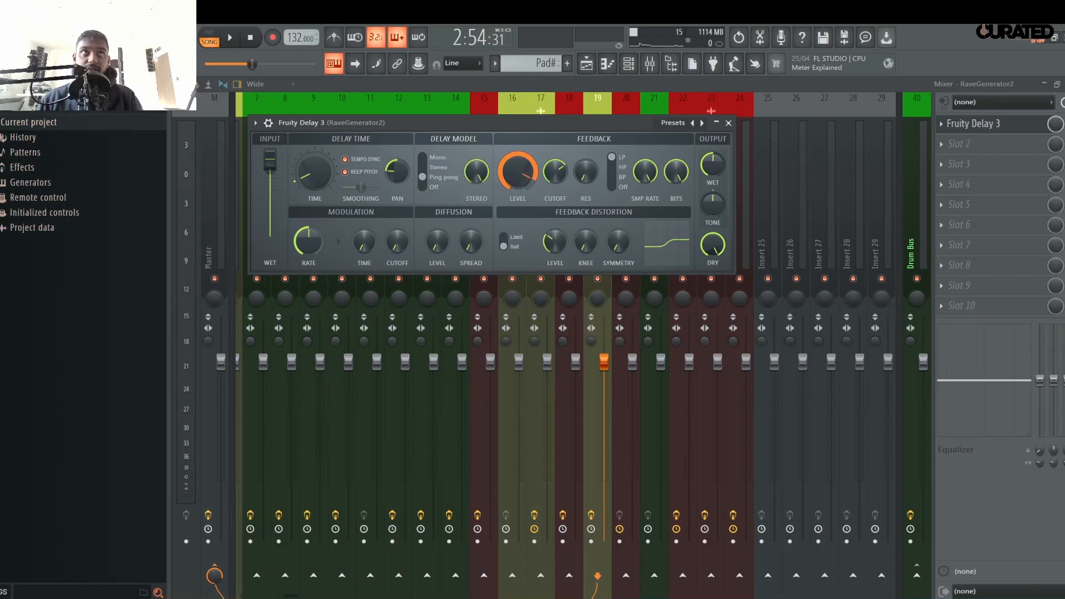
{"action": "right_click", "coordinate": [530, 185]}
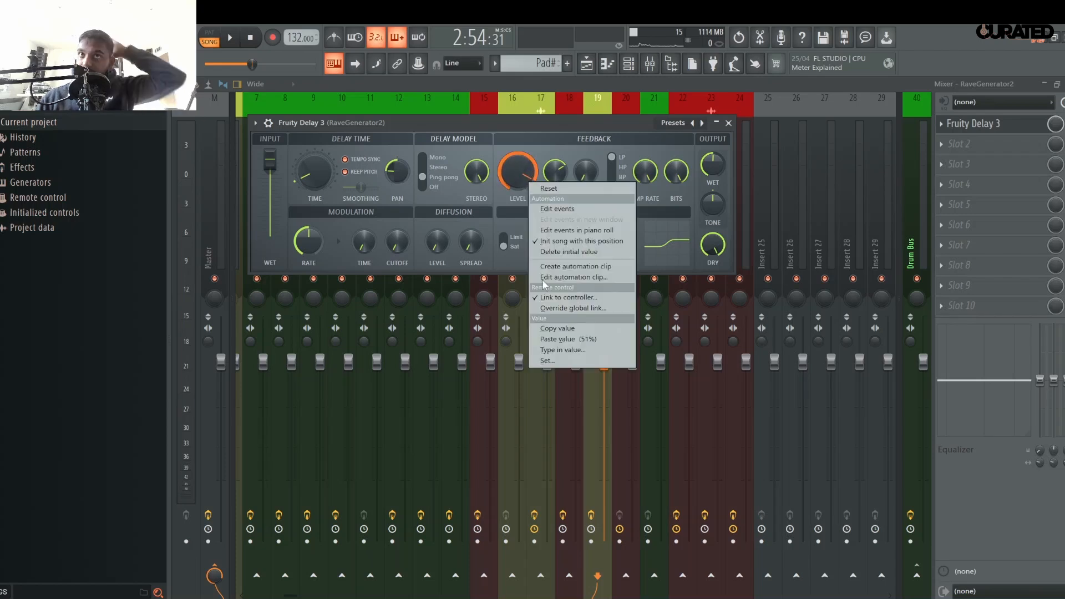
{"action": "left_click", "coordinate": [584, 334]}
{"action": "left_click", "coordinate": [588, 64]}
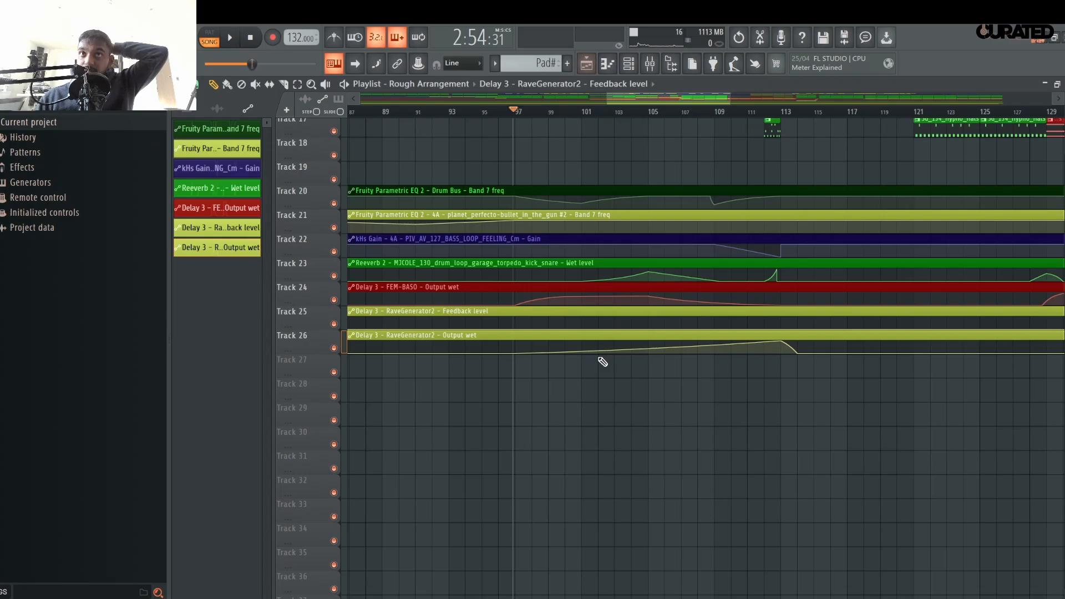
{"action": "double_click", "coordinate": [580, 315]}
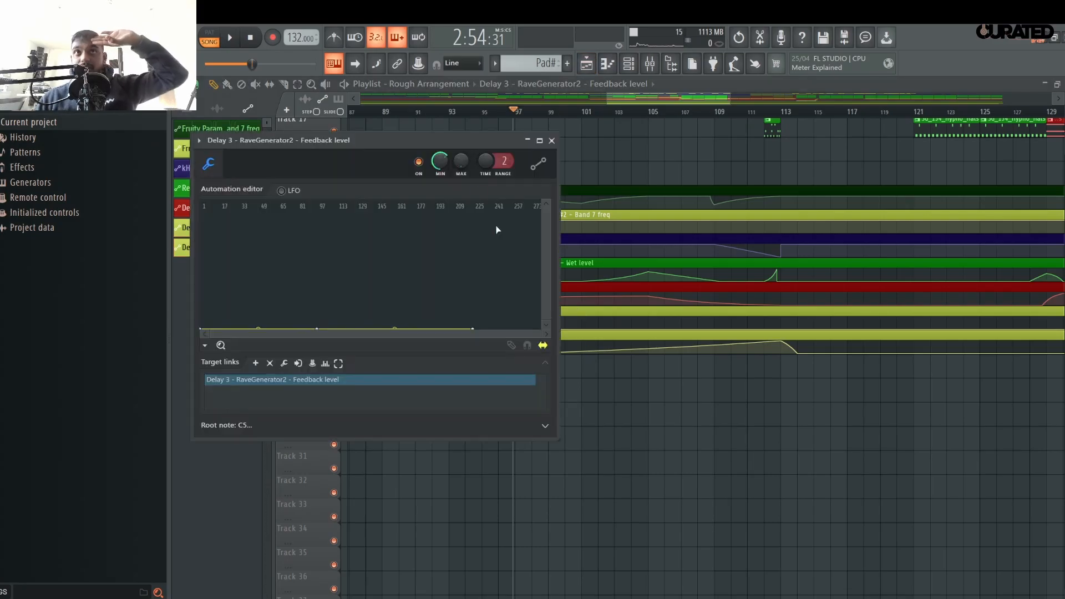
{"action": "right_click", "coordinate": [461, 160]}
{"action": "left_click", "coordinate": [514, 315]}
{"action": "left_click", "coordinate": [658, 447]}
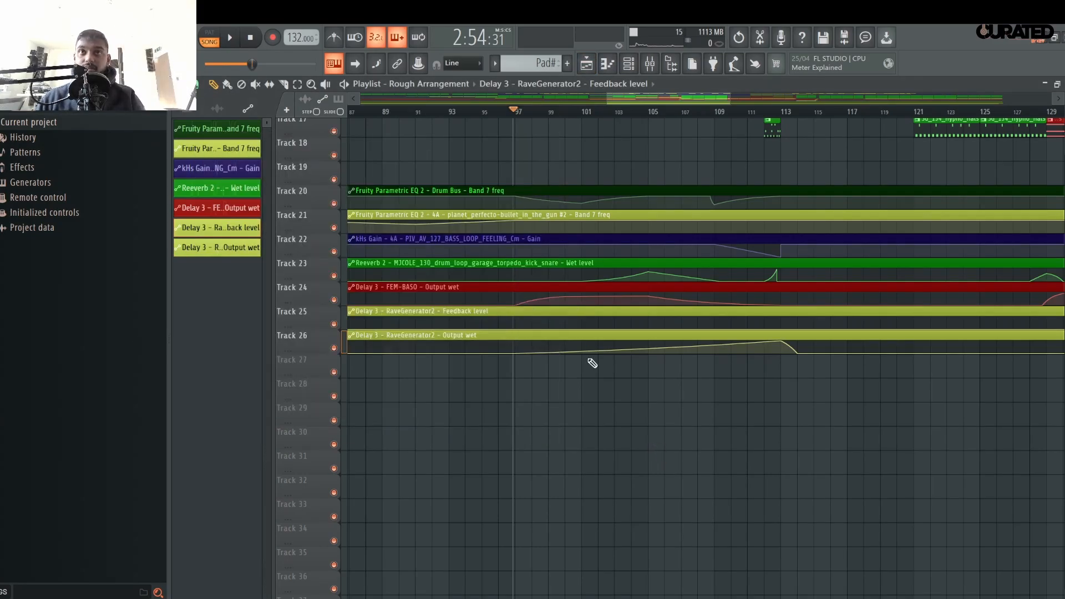
- Start playback from about bar 97 and shape a gradual Feedback level rise on Track 25 from bar 97 to bar 113
{"action": "scroll", "coordinate": [593, 363], "scroll_direction": "up", "scroll_amount": 3}
{"action": "scroll", "coordinate": [673, 399], "scroll_direction": "up", "scroll_amount": 2}
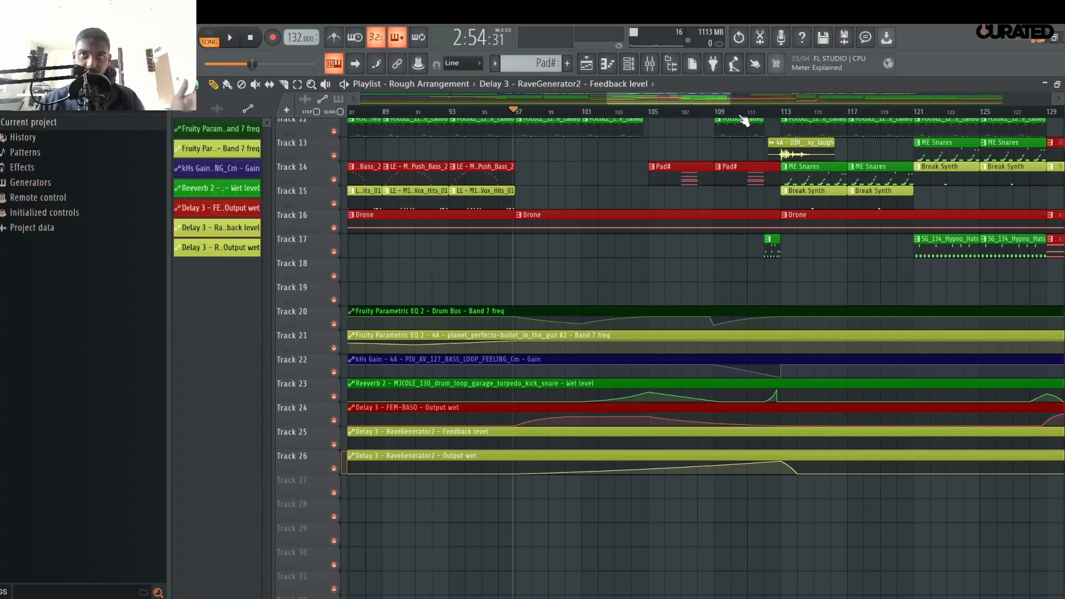
{"action": "key", "text": "space"}
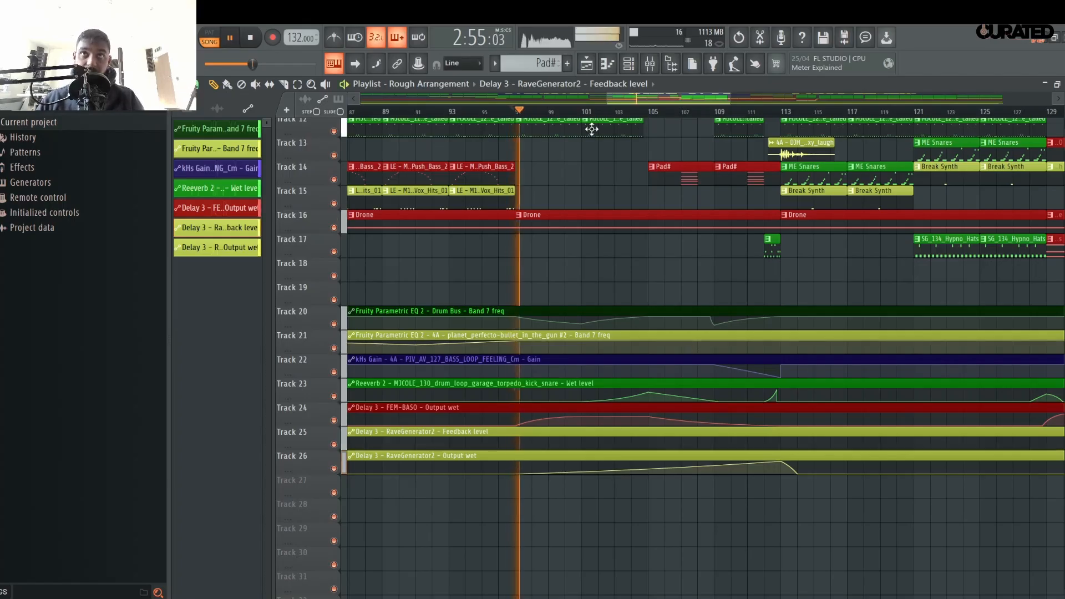
{"action": "scroll", "coordinate": [476, 454], "scroll_direction": "up", "scroll_amount": 2}
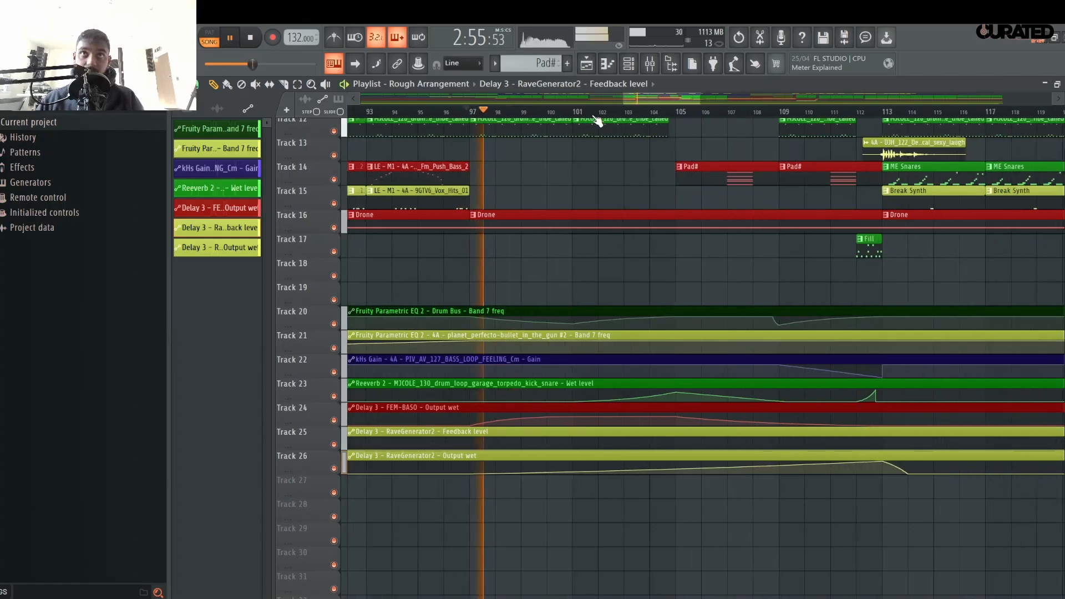
{"action": "right_click", "coordinate": [888, 441]}
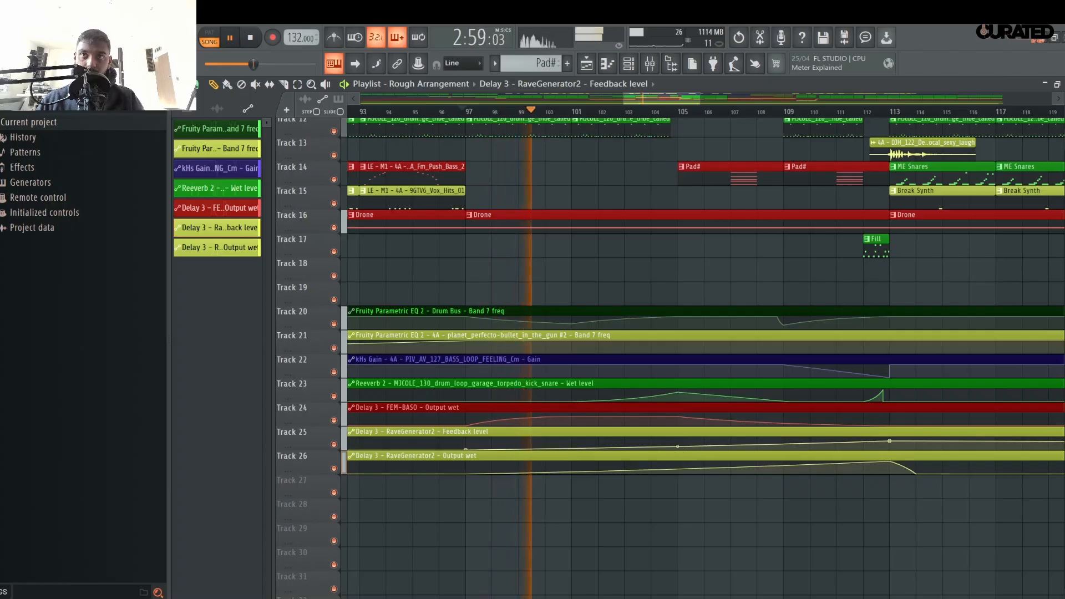
{"action": "left_click_drag", "start_coordinate": [678, 447], "coordinate": [678, 443]}
- Raise the Feedback level peak at bar 113 slightly and drop the curve to its lowest level there
{"action": "scroll", "coordinate": [691, 543], "scroll_direction": "up", "scroll_amount": 3}
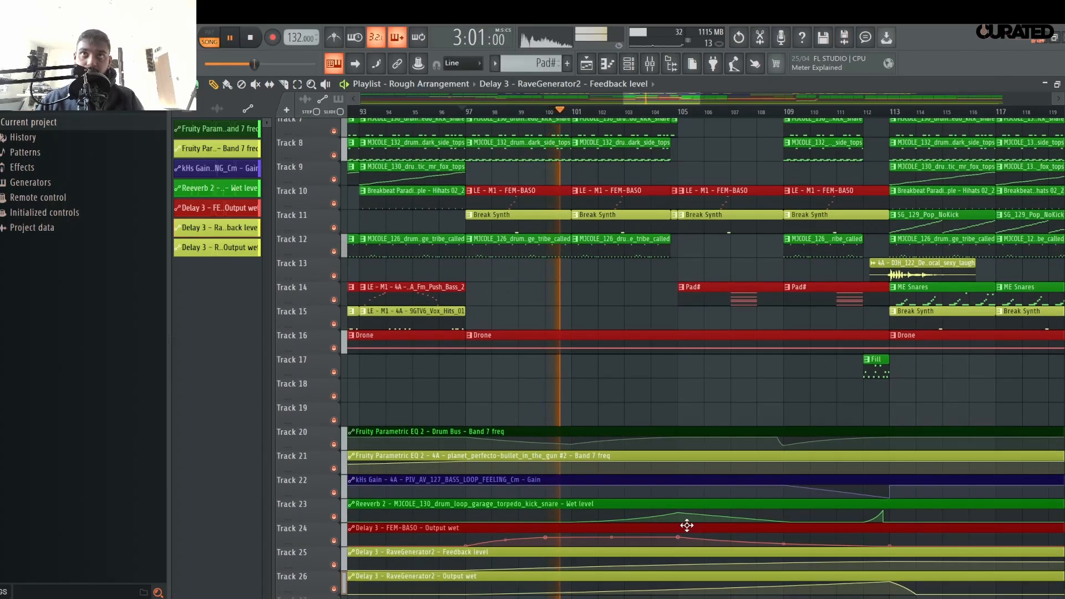
{"action": "scroll", "coordinate": [684, 523], "scroll_direction": "down", "scroll_amount": 3}
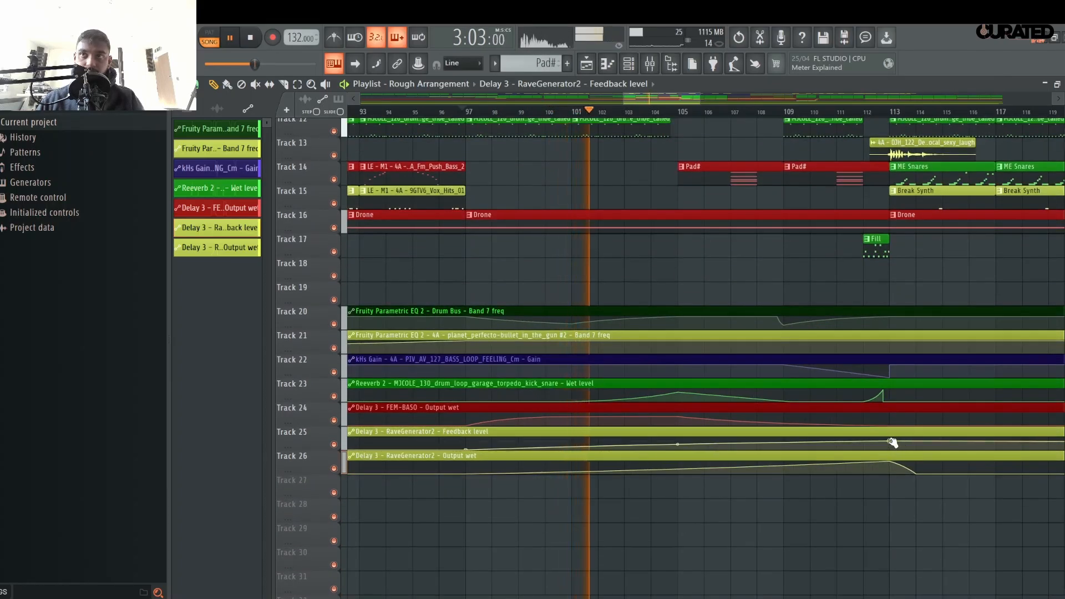
{"action": "mouse_move", "coordinate": [890, 442]}
{"action": "left_mouse_down"}
{"action": "mouse_move", "coordinate": [891, 451]}
{"action": "mouse_move", "coordinate": [891, 439]}
{"action": "left_mouse_up"}
{"action": "right_click", "coordinate": [863, 521]}
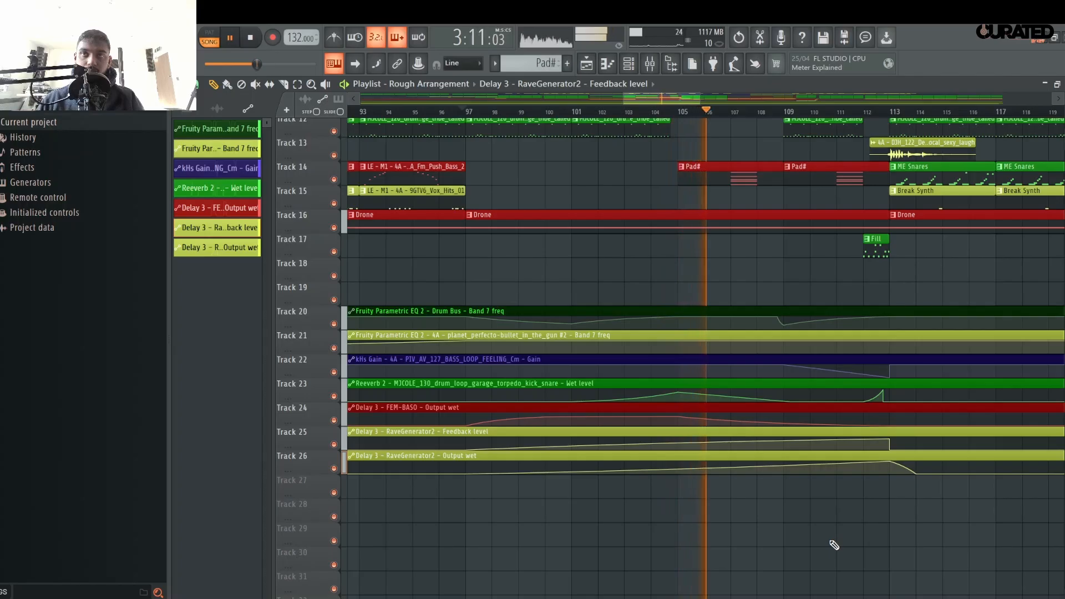
- Listen to the delay build-up through bar 113 and stop playback
{"action": "scroll", "coordinate": [832, 530], "scroll_direction": "up", "scroll_amount": 4}
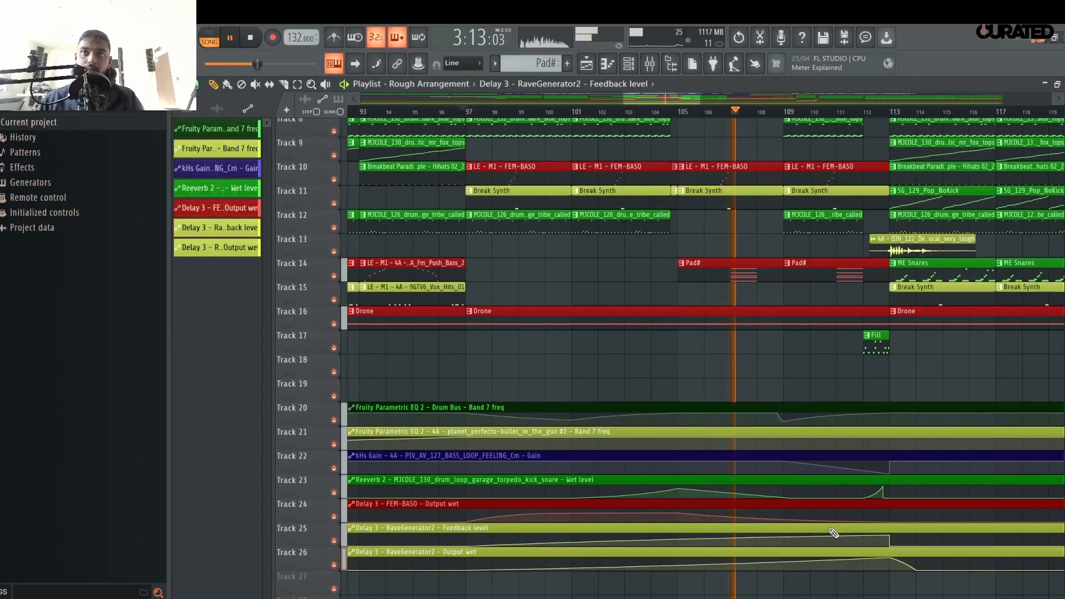
{"action": "scroll", "coordinate": [832, 531], "scroll_direction": "down", "scroll_amount": 5}
{"action": "scroll", "coordinate": [832, 532], "scroll_direction": "up", "scroll_amount": 2}
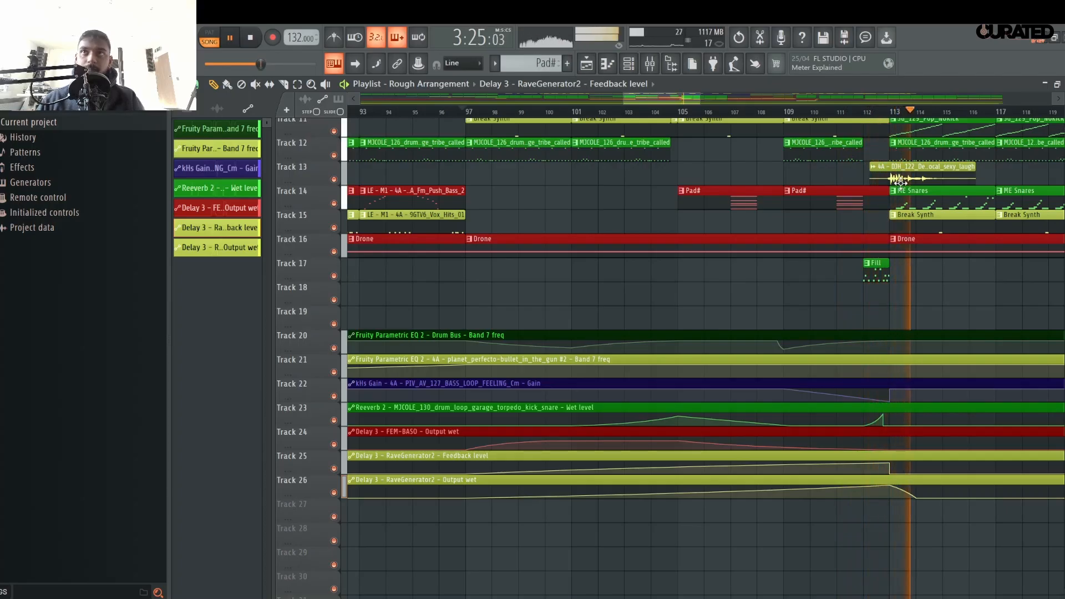
{"action": "key", "text": "space"}
- Set the playlist snap to Beat and move the Feedback level drop to one beat before bar 113
{"action": "scroll", "coordinate": [935, 112], "scroll_direction": "up", "scroll_amount": 3}
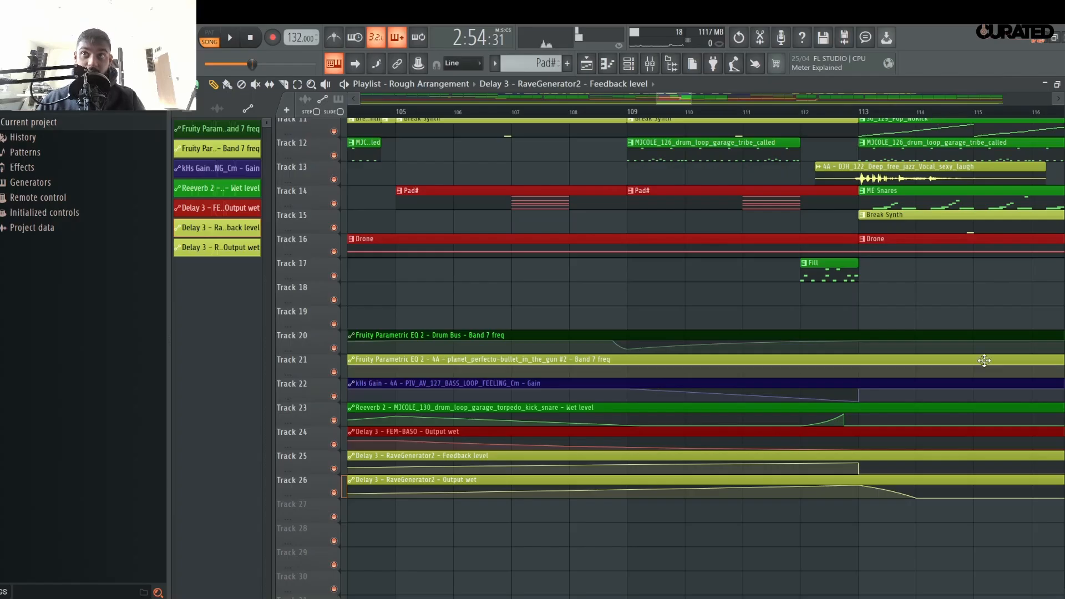
{"action": "scroll", "coordinate": [858, 151], "scroll_direction": "up", "scroll_amount": 3}
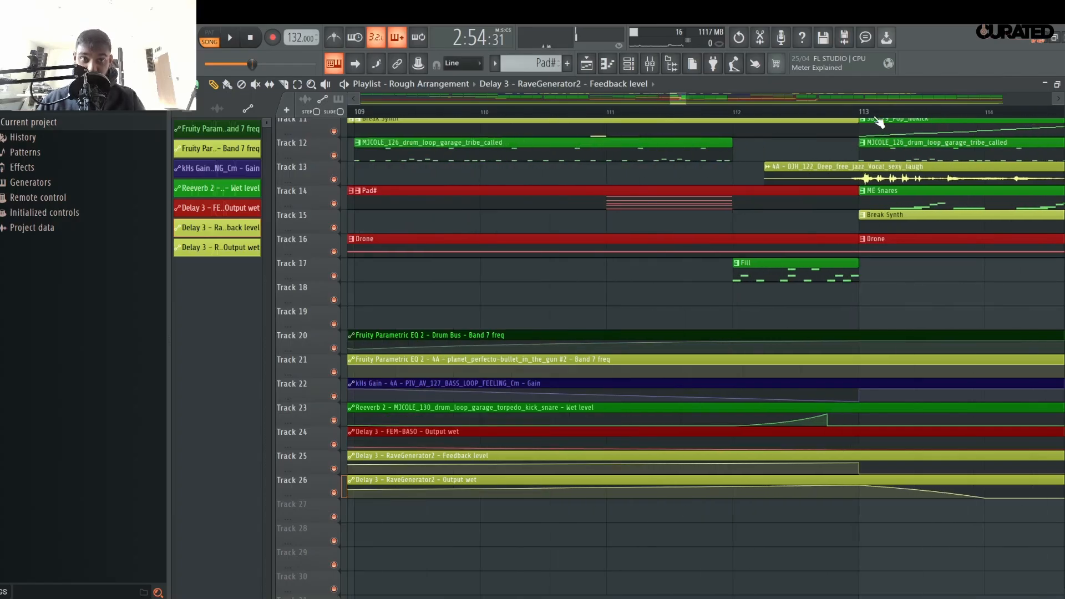
{"action": "scroll", "coordinate": [867, 117], "scroll_direction": "up", "scroll_amount": 2}
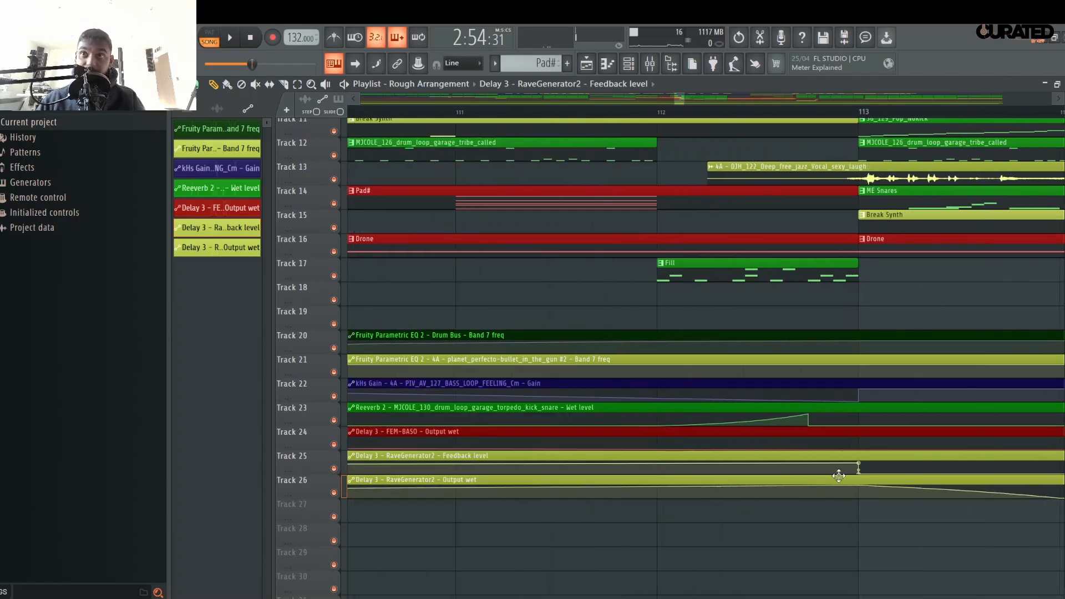
{"action": "scroll", "coordinate": [838, 473], "scroll_direction": "down", "scroll_amount": 1}
{"action": "scroll", "coordinate": [838, 473], "scroll_direction": "up", "scroll_amount": 4}
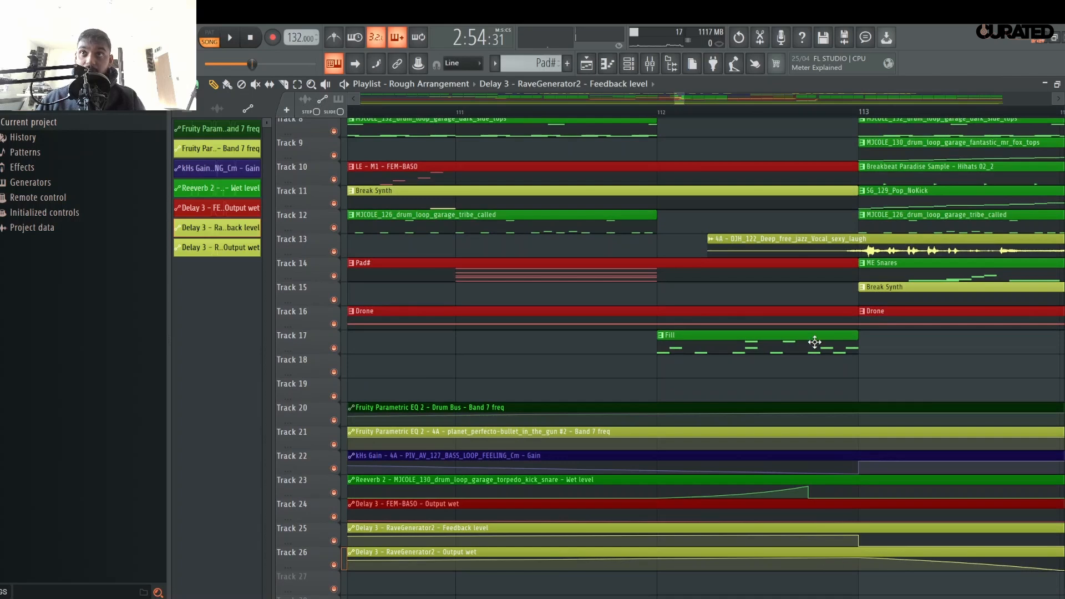
{"action": "left_click", "coordinate": [197, 84]}
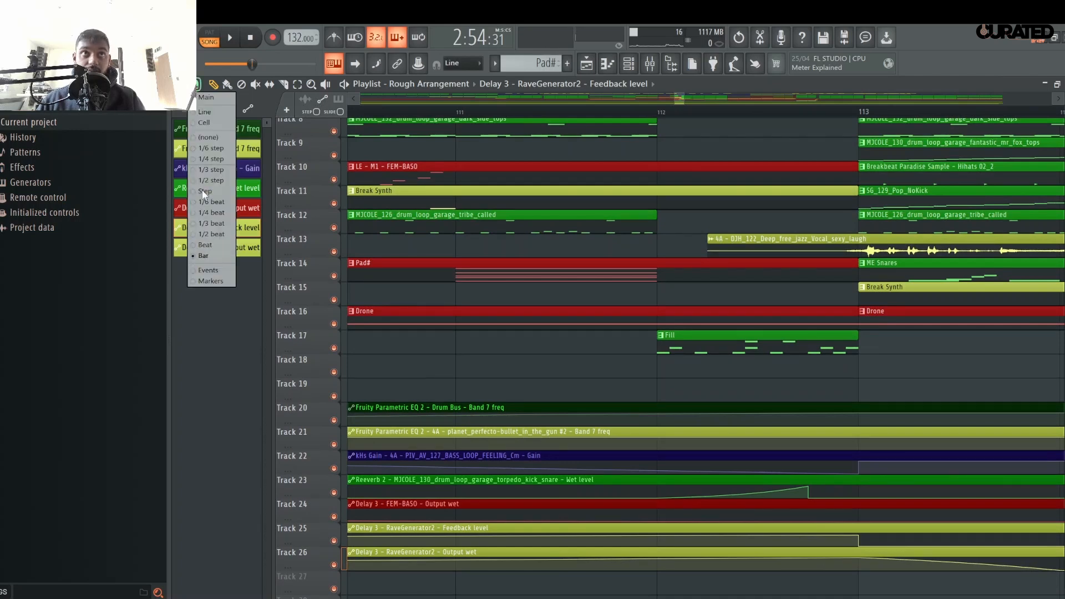
{"action": "left_click", "coordinate": [209, 246]}
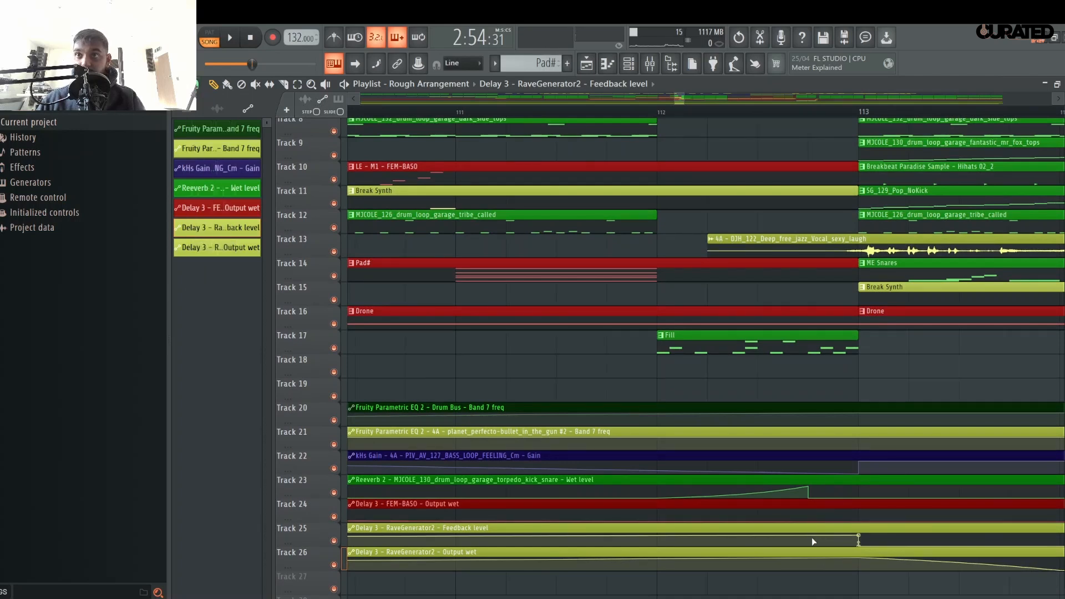
{"action": "left_click_drag", "start_coordinate": [814, 541], "coordinate": [813, 536]}
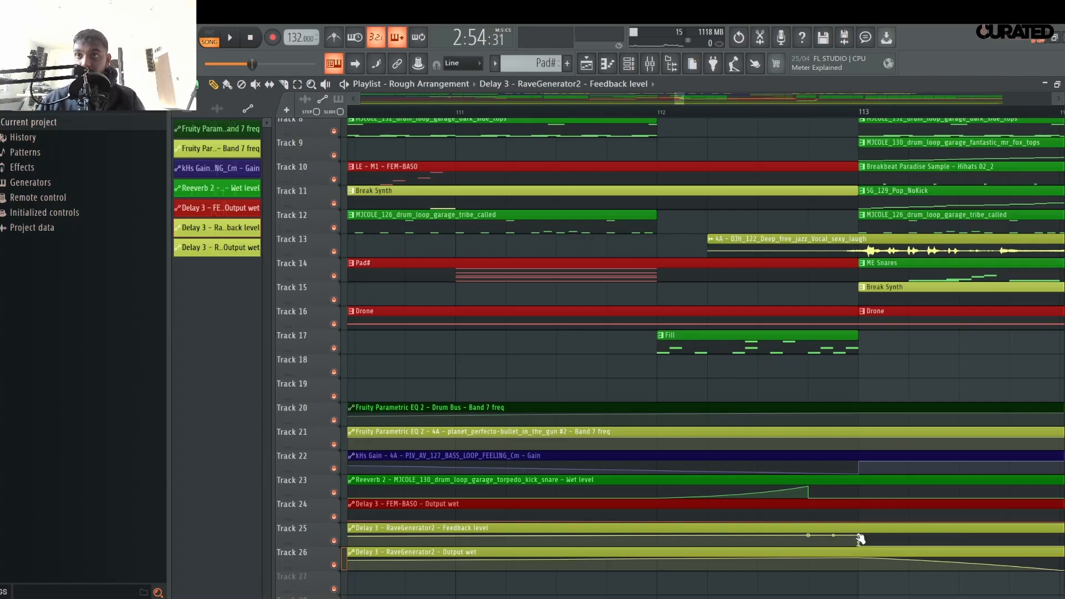
- Play back the section leading into bar 113 to check the Feedback level drop
{"action": "key", "text": "space"}
{"action": "scroll", "coordinate": [554, 114], "scroll_direction": "down", "scroll_amount": 4}
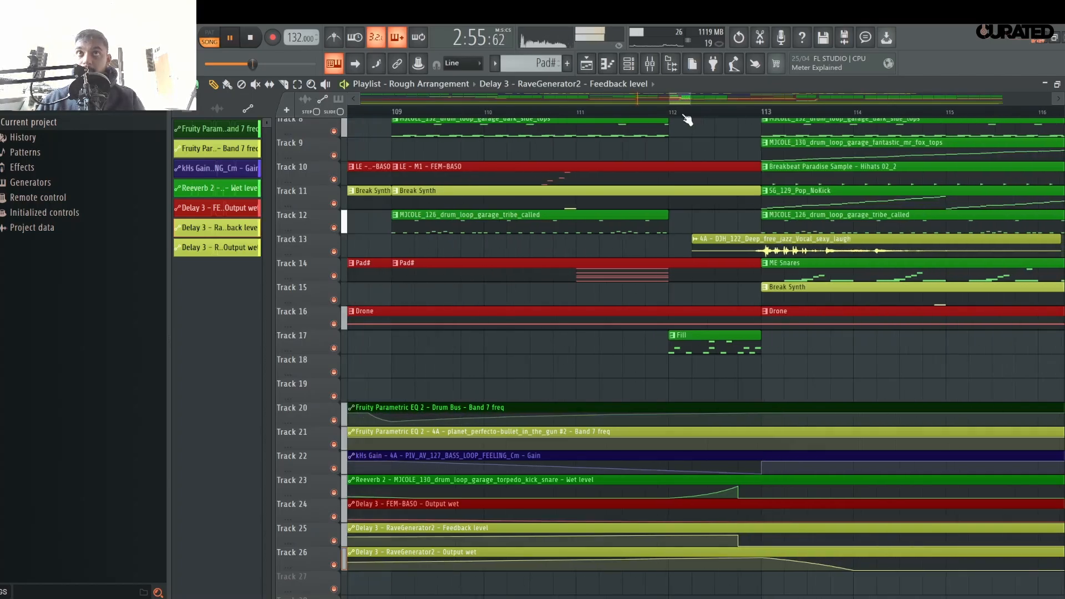
{"action": "left_click", "coordinate": [503, 113]}
{"action": "left_click", "coordinate": [359, 113]}
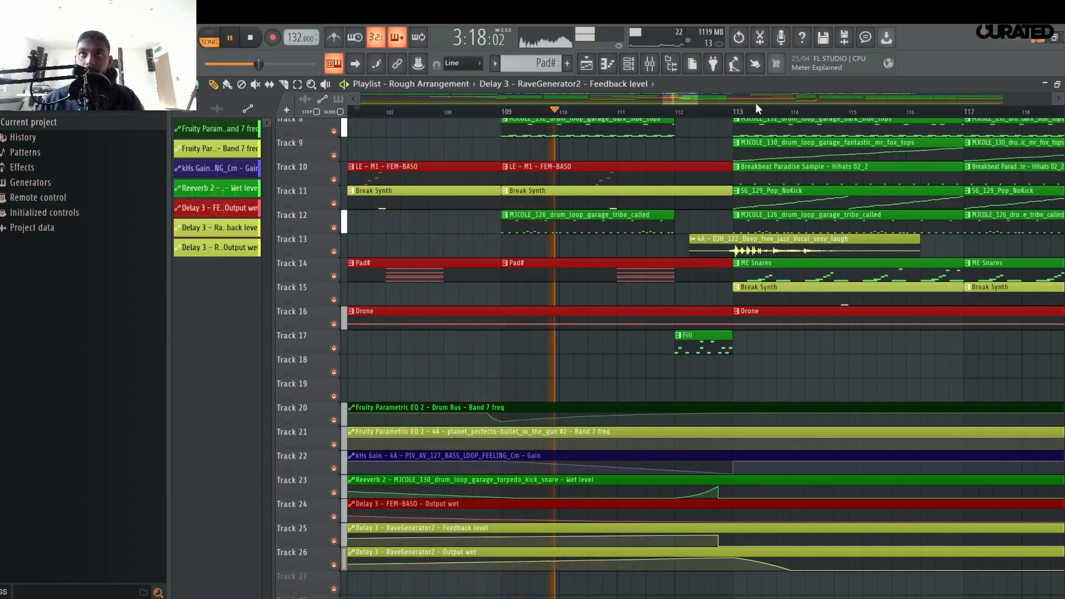
- Move the Output wet peak on Track 26 to one beat before bar 113 and drop it sharply to the lowest level there
{"action": "scroll", "coordinate": [728, 225], "scroll_direction": "down", "scroll_amount": 2}
{"action": "left_click", "coordinate": [452, 566]}
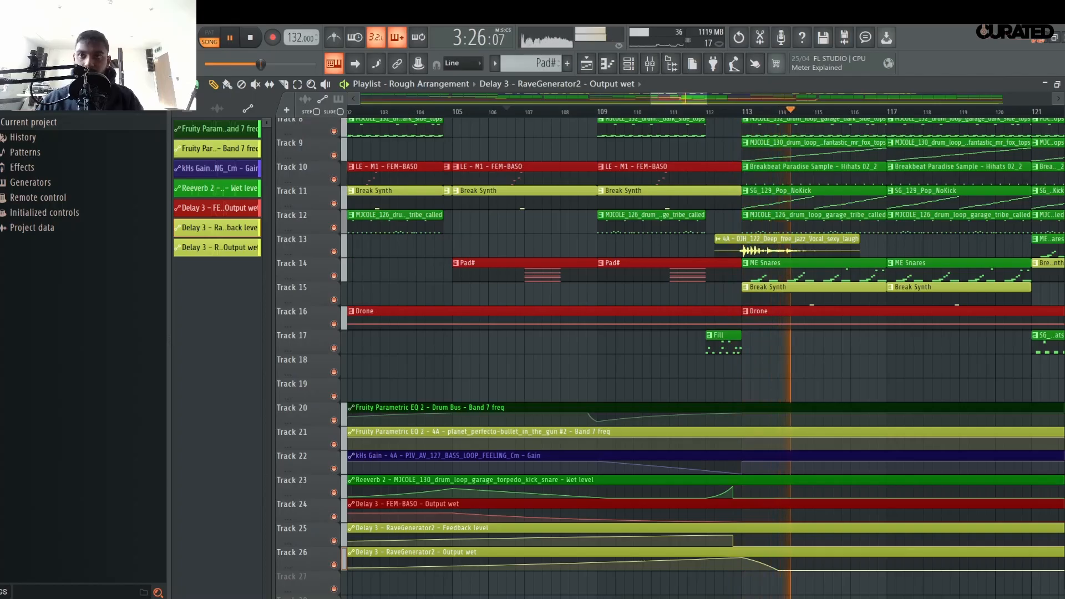
{"action": "left_click_drag", "start_coordinate": [742, 559], "coordinate": [735, 579]}
{"action": "right_click", "coordinate": [737, 570]}
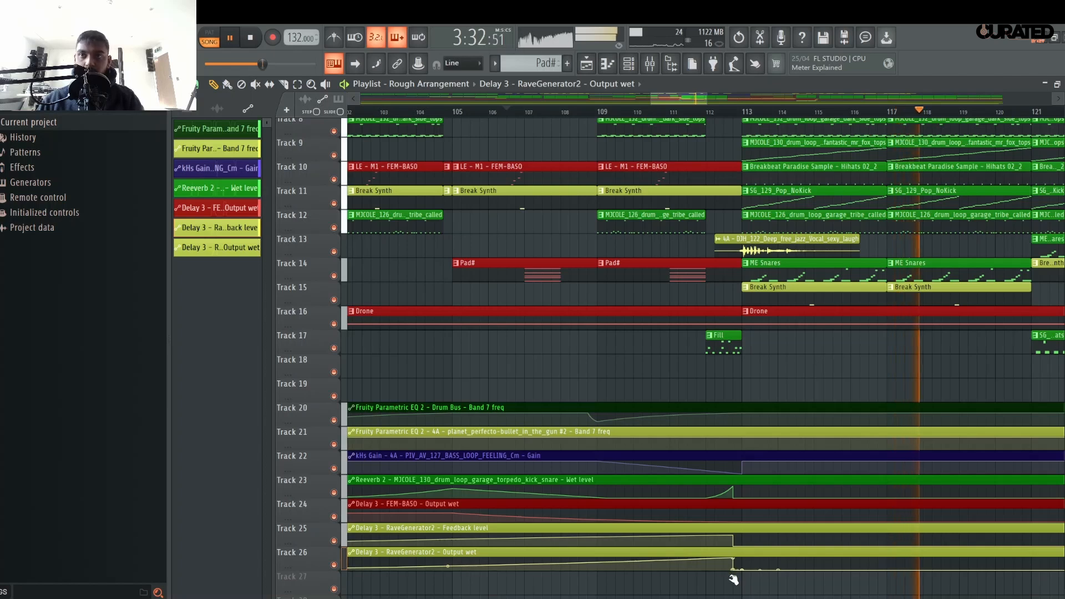
- Replay the transition into bar 113 from about bar 111, review the whole arrangement and stop playback
{"action": "left_click", "coordinate": [664, 111]}
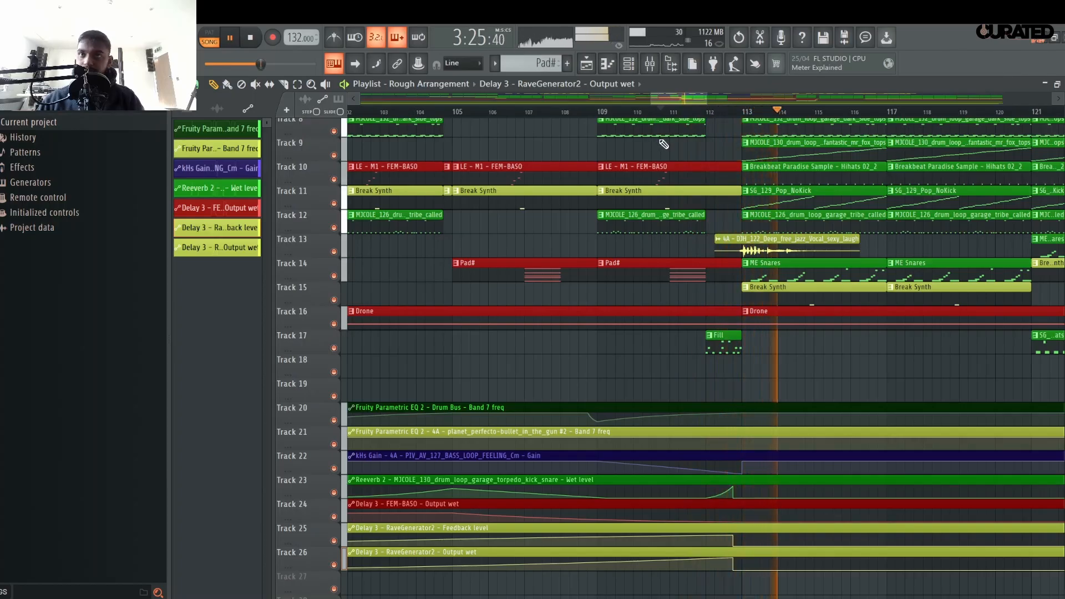
{"action": "scroll", "coordinate": [663, 145], "scroll_direction": "up", "scroll_amount": 5}
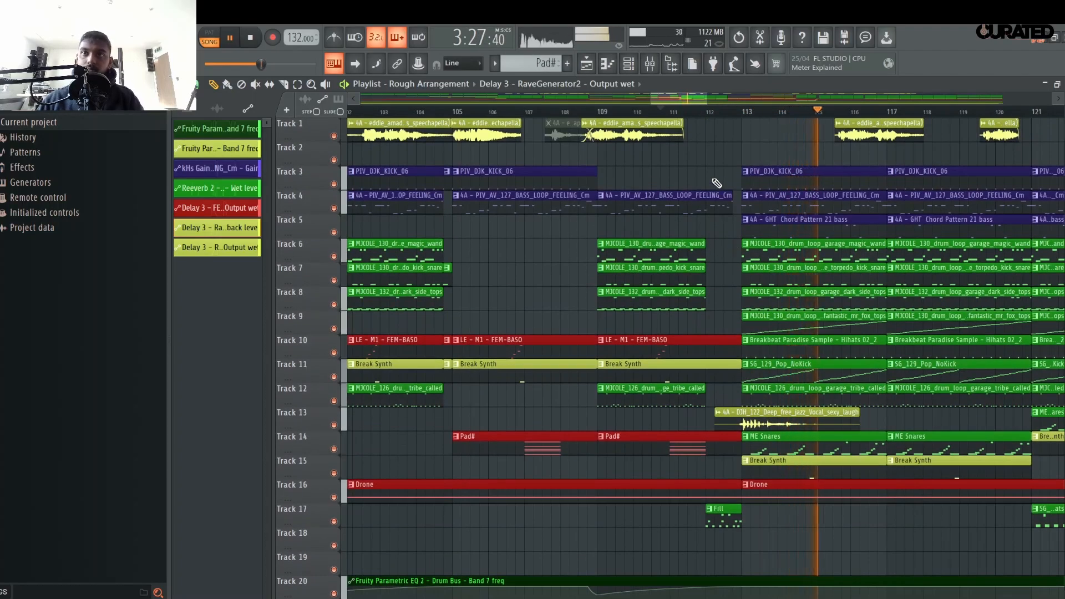
{"action": "left_click", "coordinate": [694, 110]}
{"action": "scroll", "coordinate": [709, 111], "scroll_direction": "up", "scroll_amount": 2}
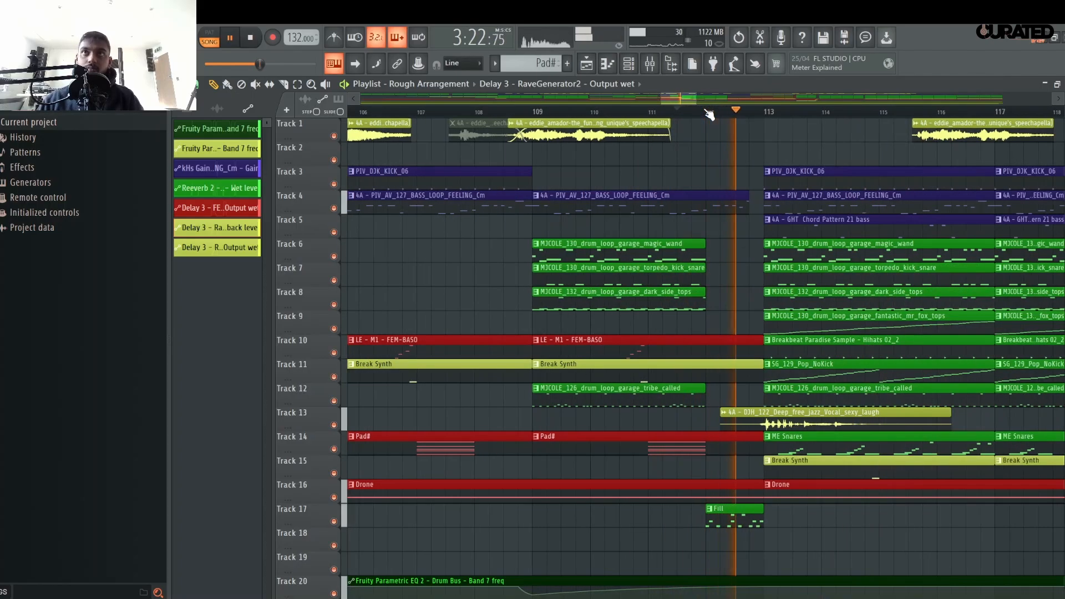
{"action": "scroll", "coordinate": [710, 114], "scroll_direction": "down", "scroll_amount": 8}
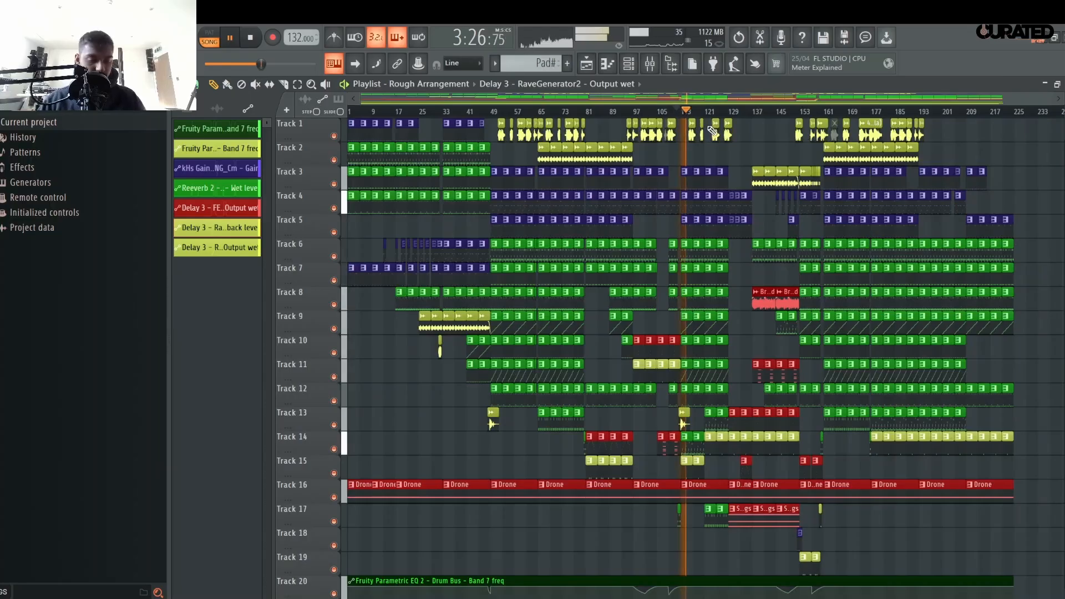
{"action": "key", "text": "space"}
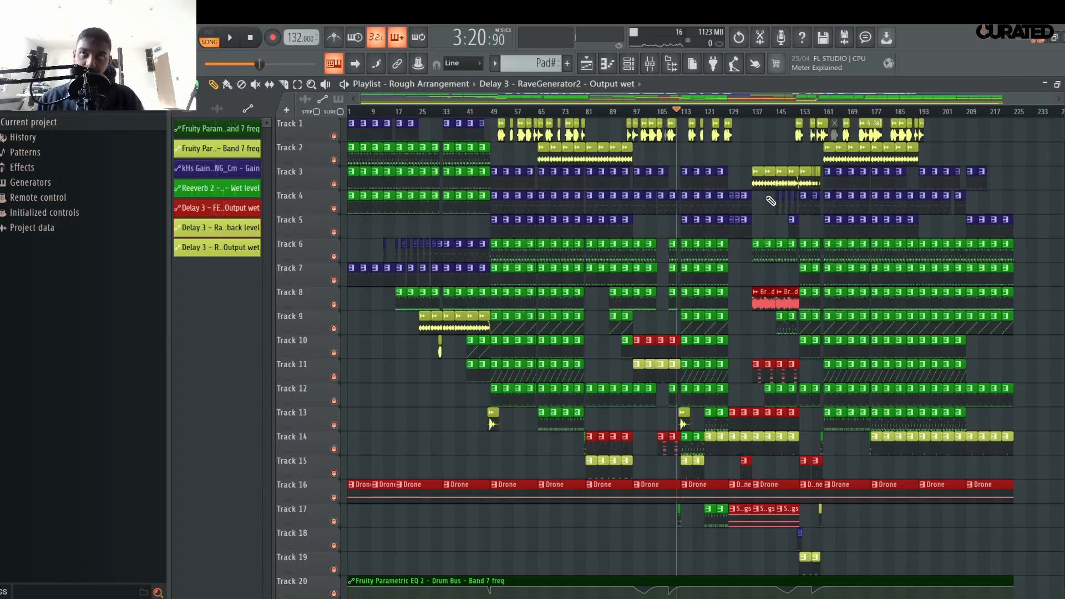
- Place a Break Synth pattern clip on Track 13 starting at bar 153
{"action": "scroll", "coordinate": [820, 140], "scroll_direction": "up", "scroll_amount": 8}
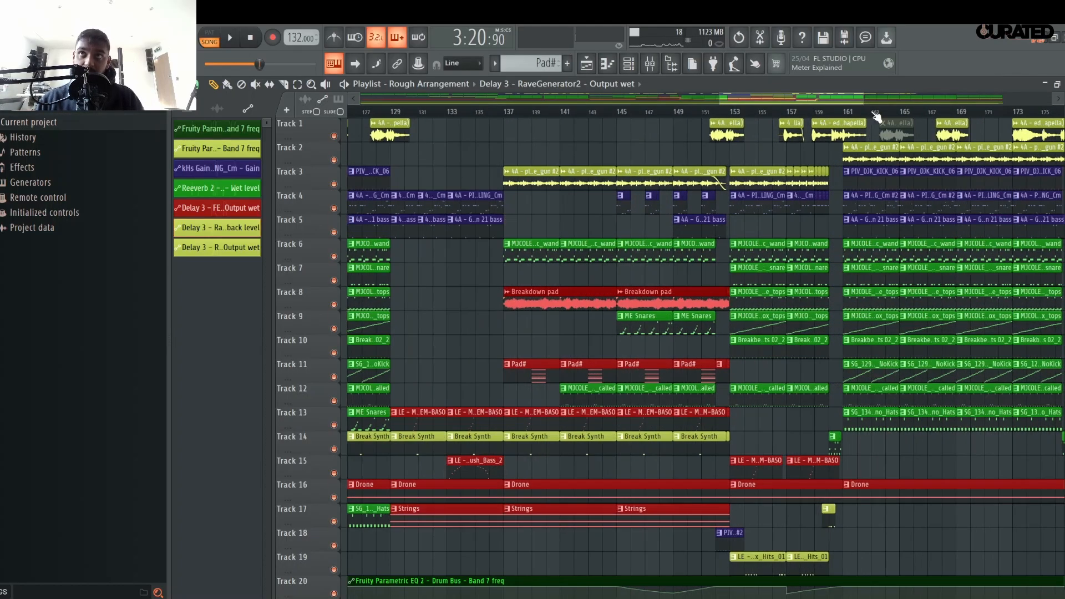
{"action": "scroll", "coordinate": [826, 169], "scroll_direction": "down", "scroll_amount": 1}
{"action": "scroll", "coordinate": [826, 170], "scroll_direction": "down", "scroll_amount": 5}
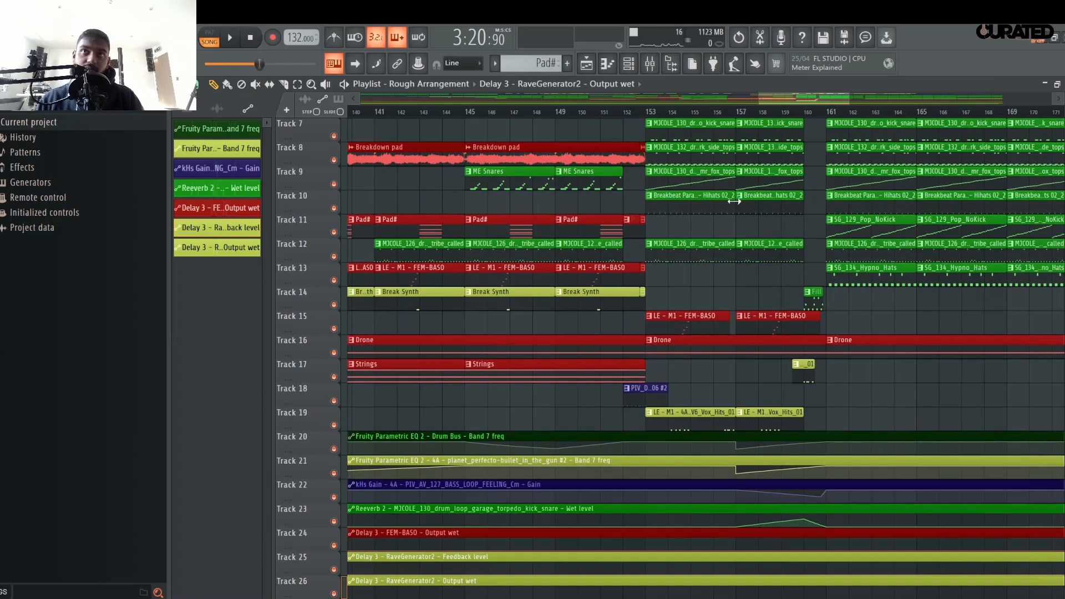
{"action": "scroll", "coordinate": [734, 201], "scroll_direction": "up", "scroll_amount": 3}
{"action": "left_click", "coordinate": [526, 382]}
{"action": "scroll", "coordinate": [703, 361], "scroll_direction": "down", "scroll_amount": 1}
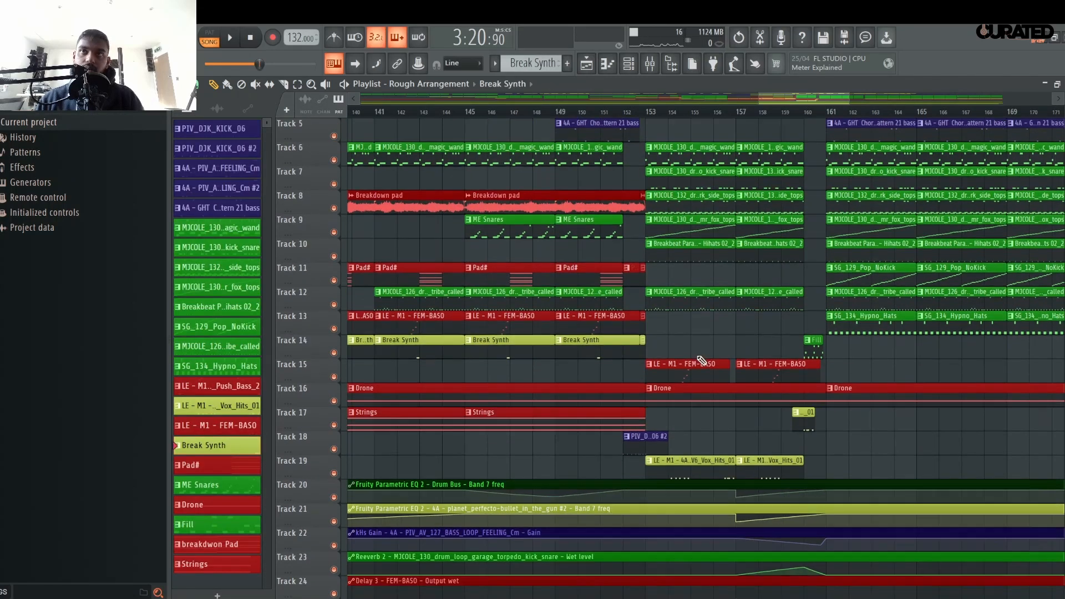
{"action": "left_click", "coordinate": [660, 327]}
- Delete the Vox Hits clip at bar 157 on Track 19 and play back the section from bar 153
{"action": "right_click", "coordinate": [764, 470]}
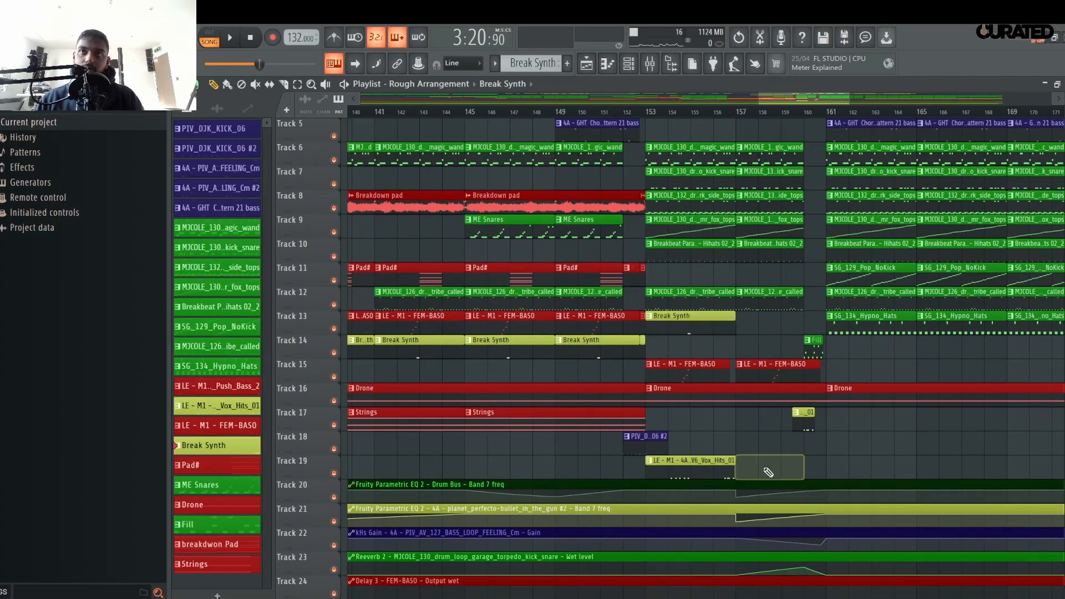
{"action": "scroll", "coordinate": [766, 471], "scroll_direction": "up", "scroll_amount": 4}
{"action": "left_click", "coordinate": [655, 115]}
{"action": "key", "text": "space"}
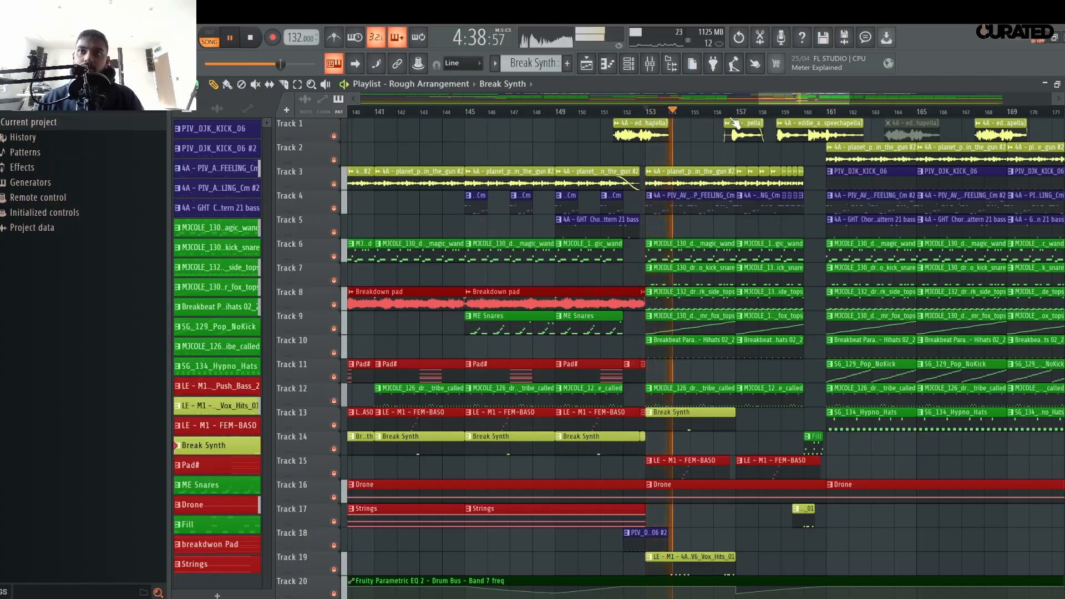
{"action": "scroll", "coordinate": [803, 122], "scroll_direction": "up", "scroll_amount": 2}
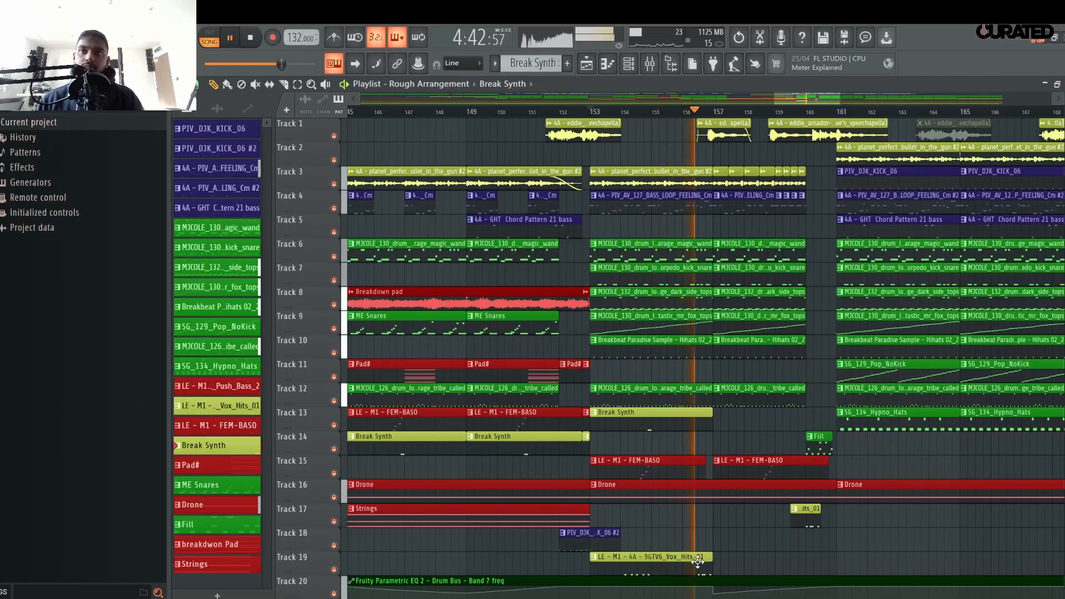
- Delete the remaining Vox Hits clip at bar 153 on Track 19 and replay the section from bar 153
{"action": "scroll", "coordinate": [697, 563], "scroll_direction": "down", "scroll_amount": 5}
{"action": "key", "text": "space"}
{"action": "right_click", "coordinate": [694, 448]}
{"action": "key", "text": "space"}
{"action": "scroll", "coordinate": [696, 449], "scroll_direction": "down", "scroll_amount": 4}
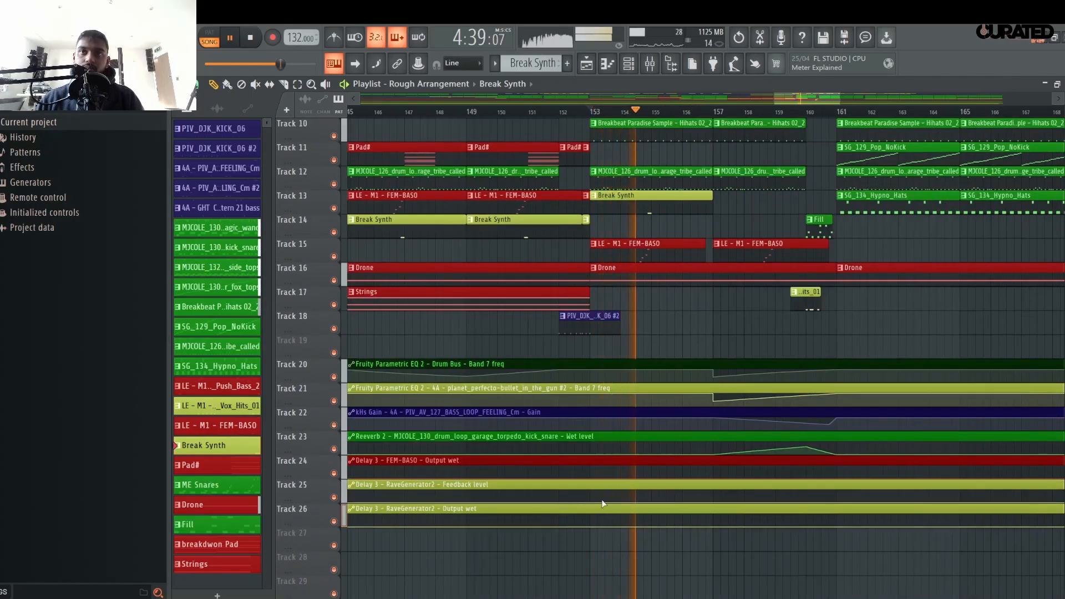
{"action": "key", "text": "space"}
- Raise the RaveGenerator2 Output wet automation on Track 26 at bar 161 and play back the transition there
{"action": "left_click", "coordinate": [650, 499]}
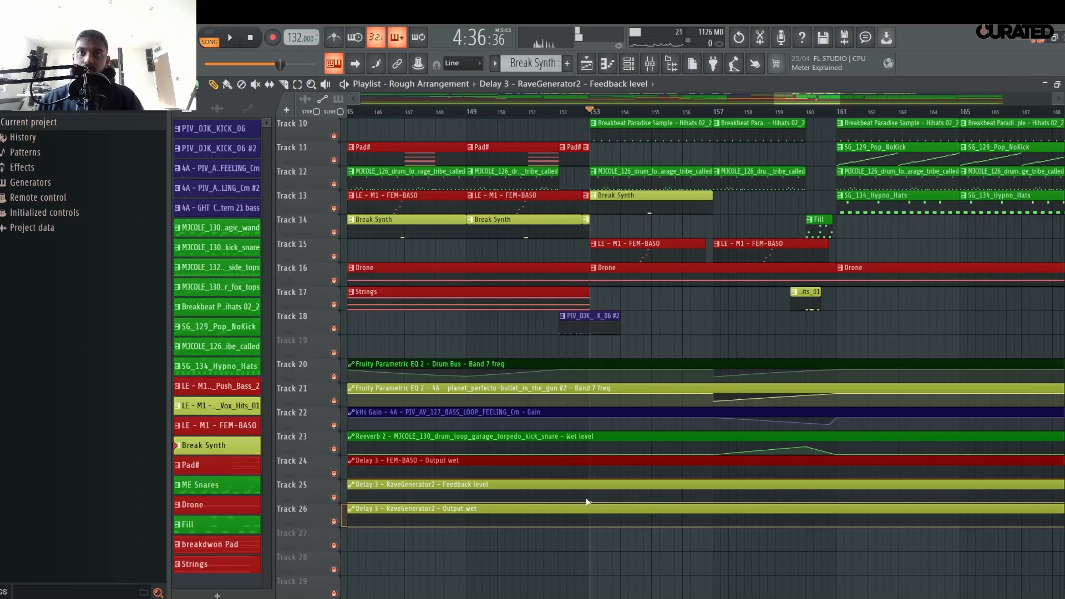
{"action": "scroll", "coordinate": [717, 120], "scroll_direction": "down", "scroll_amount": 4}
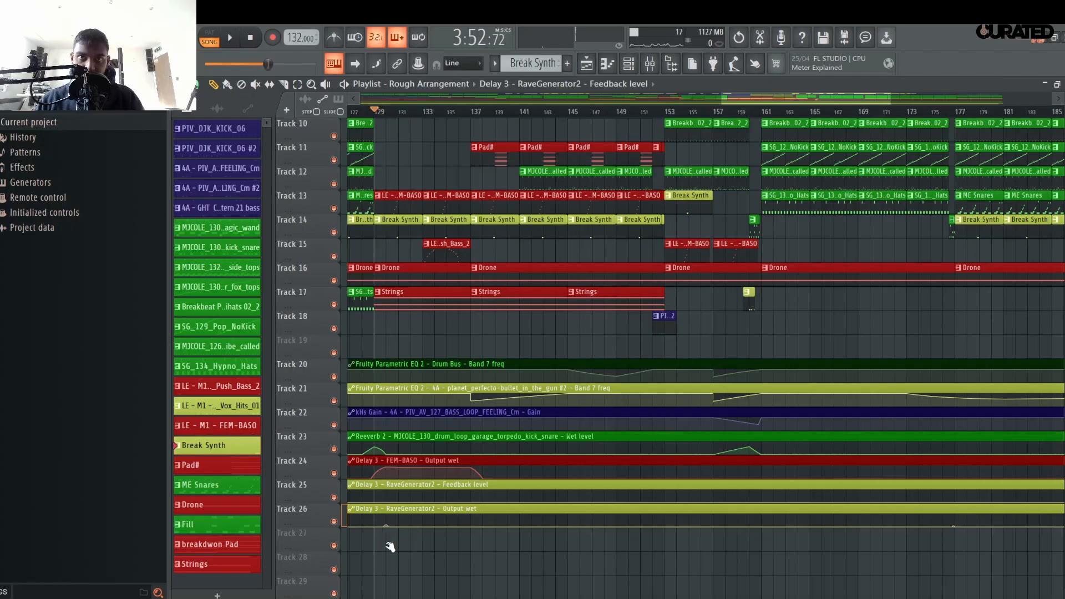
{"action": "left_click_drag", "start_coordinate": [768, 523], "coordinate": [766, 498]}
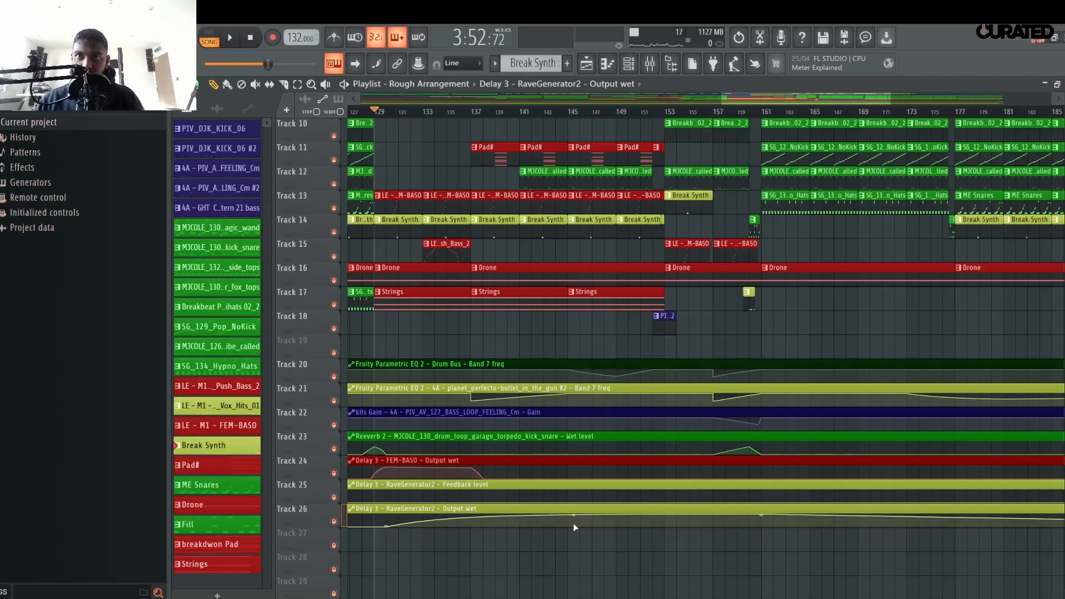
{"action": "key", "text": "space"}
{"action": "left_click", "coordinate": [767, 111]}
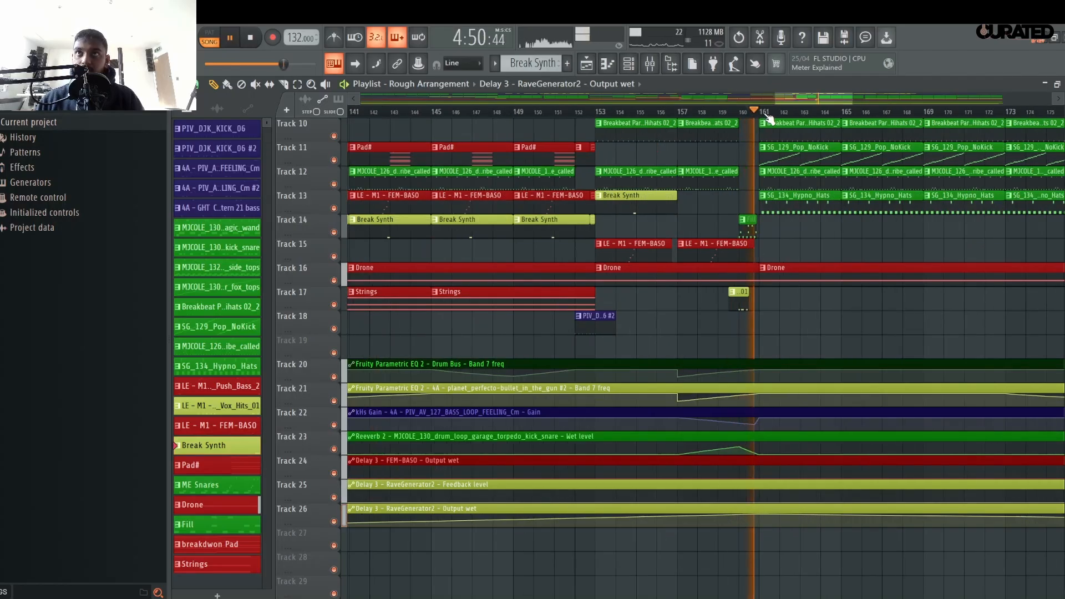
- Shorten the Vox_Hits_01 clip on Track 17 so it ends a quarter bar after bar 160
{"action": "scroll", "coordinate": [770, 116], "scroll_direction": "up", "scroll_amount": 4}
{"action": "scroll", "coordinate": [770, 116], "scroll_direction": "up", "scroll_amount": 1}
{"action": "left_click", "coordinate": [634, 113]}
{"action": "left_click", "coordinate": [596, 112]}
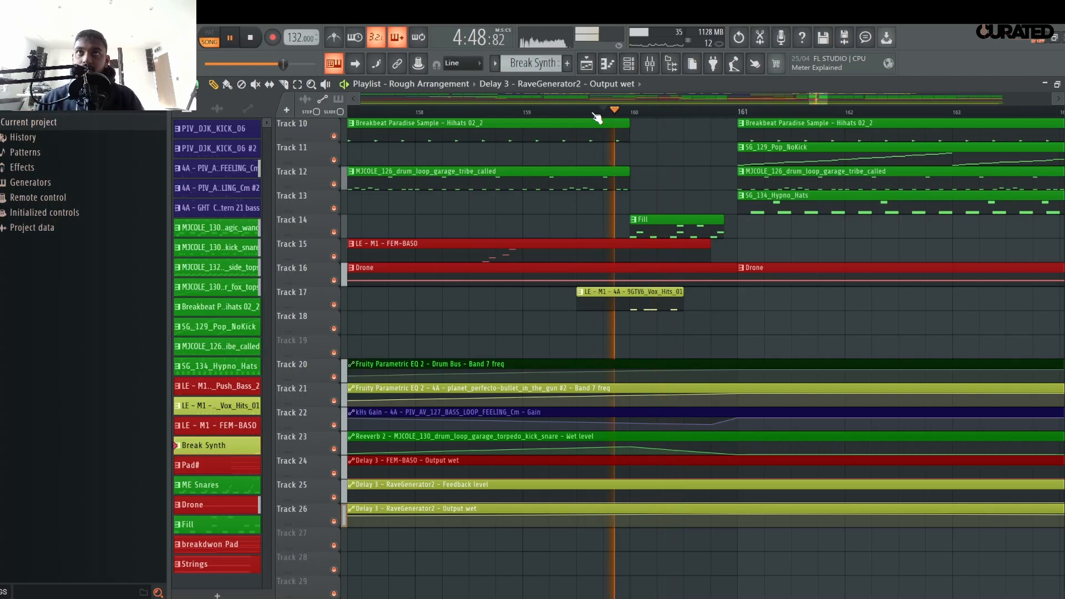
{"action": "left_click_drag", "start_coordinate": [683, 293], "coordinate": [657, 294]}
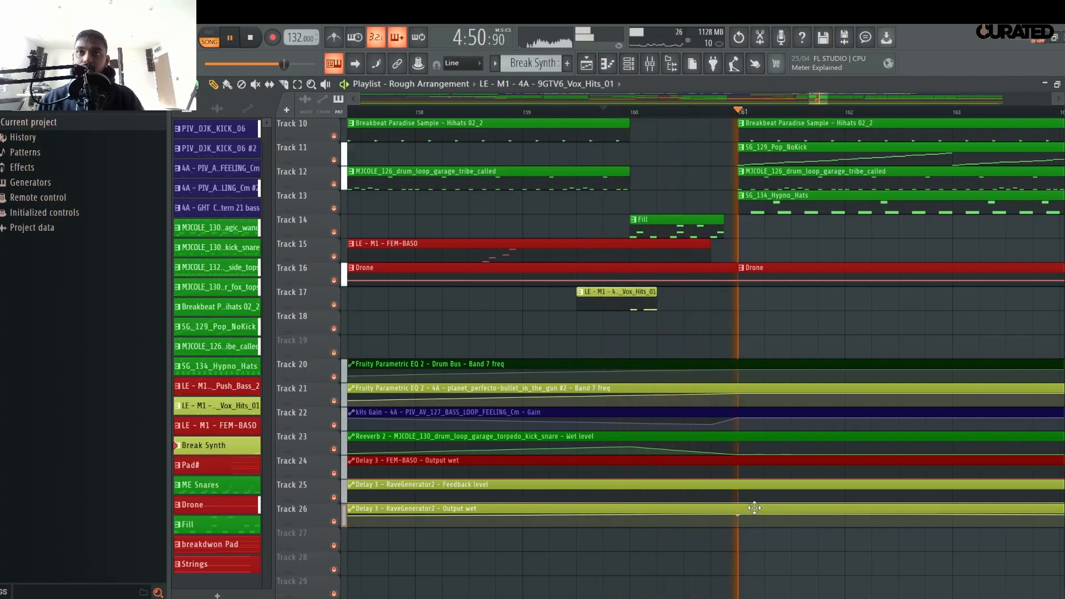
- Add a zero-level point at bar 137 in the RaveGenerator2 delay's Output wet automation so its ramp starts there
{"action": "scroll", "coordinate": [750, 116], "scroll_direction": "down", "scroll_amount": 8}
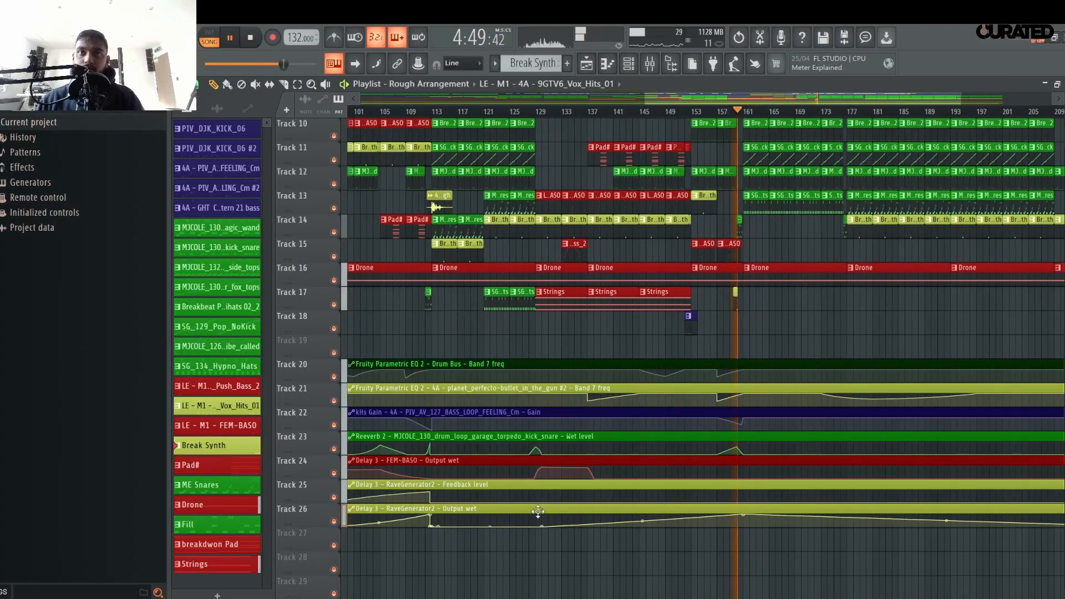
{"action": "left_click", "coordinate": [587, 111]}
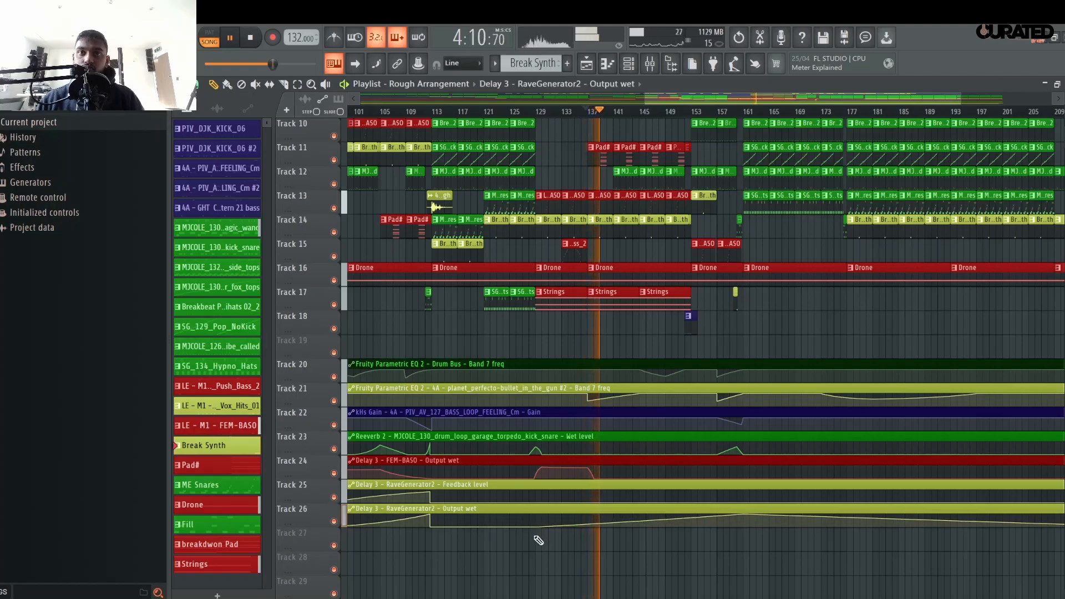
{"action": "key", "text": "space"}
{"action": "key", "text": "space"}
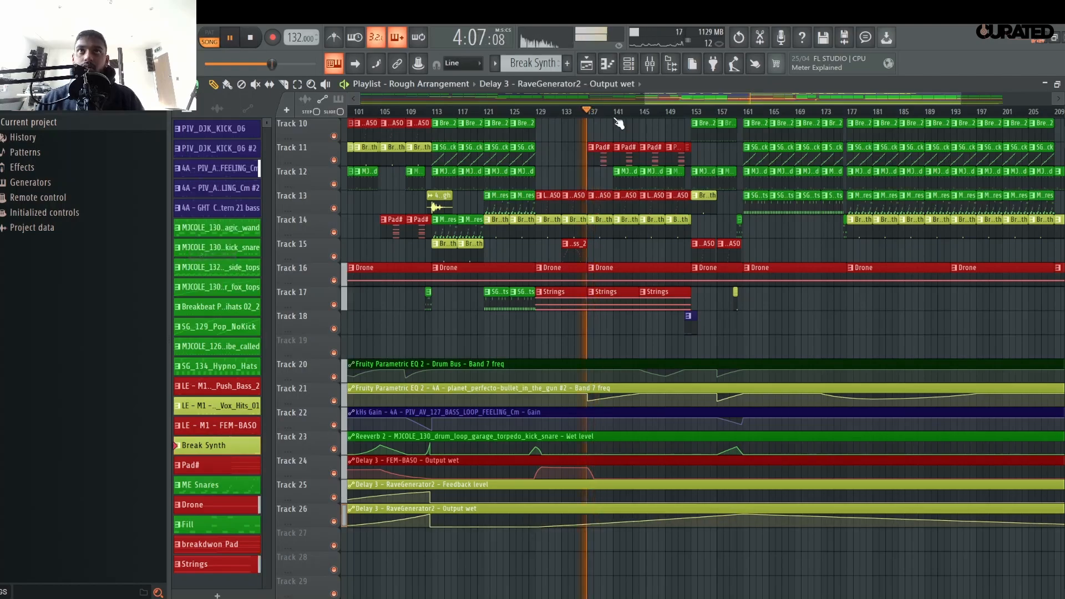
{"action": "scroll", "coordinate": [479, 113], "scroll_direction": "up", "scroll_amount": 3}
{"action": "right_click", "coordinate": [549, 525]}
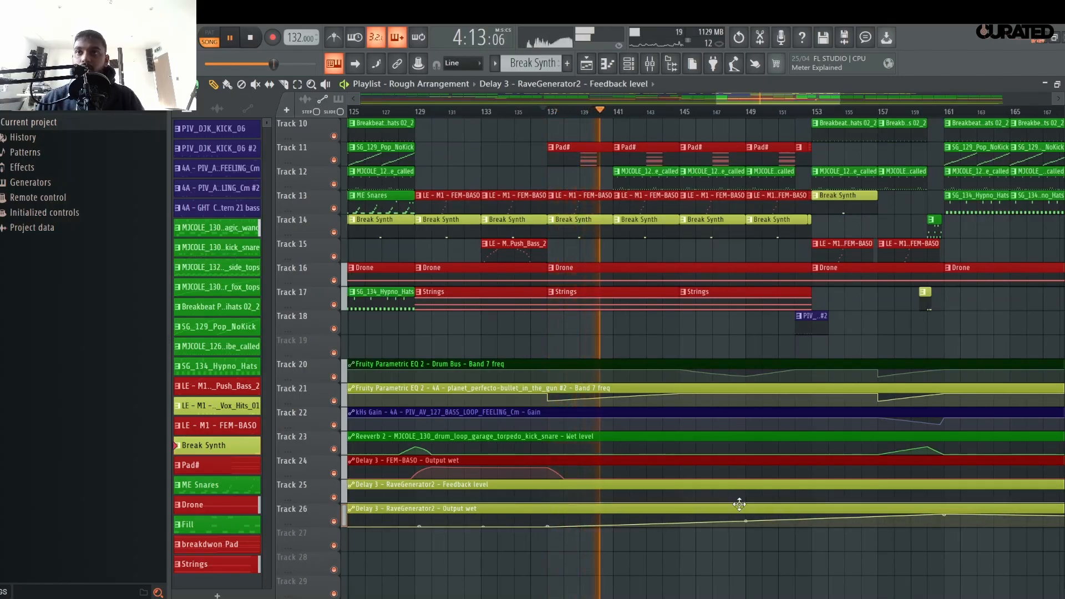
- Raise the RaveGenerator2 delay's Feedback level near bar 161 and remove the bar 153 point to make one ramp from bar 137
{"action": "left_click_drag", "start_coordinate": [937, 502], "coordinate": [946, 489]}
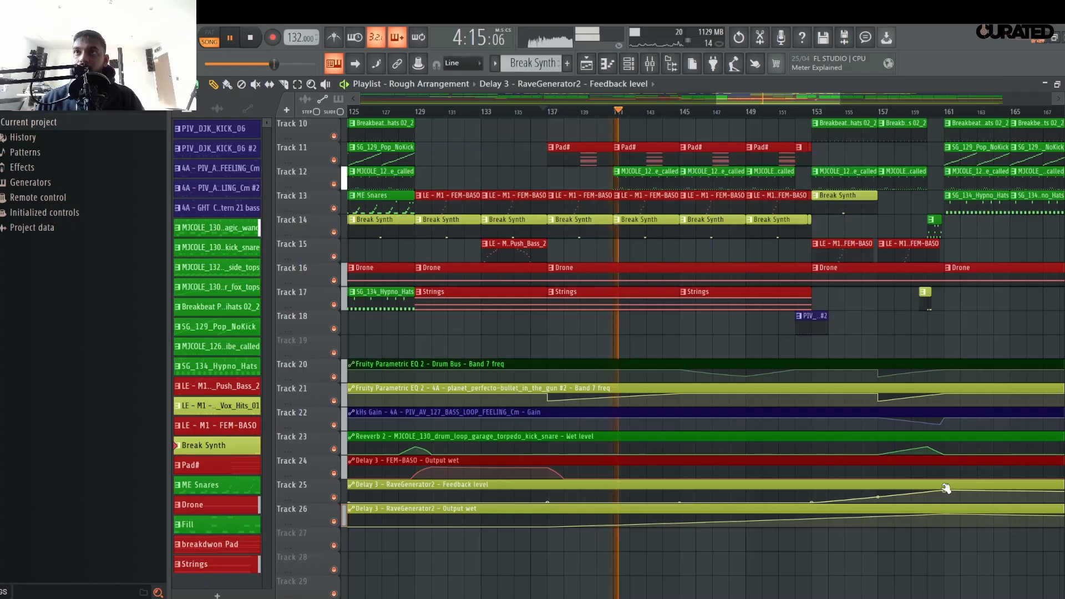
{"action": "right_click", "coordinate": [813, 503]}
{"action": "left_click", "coordinate": [858, 404]}
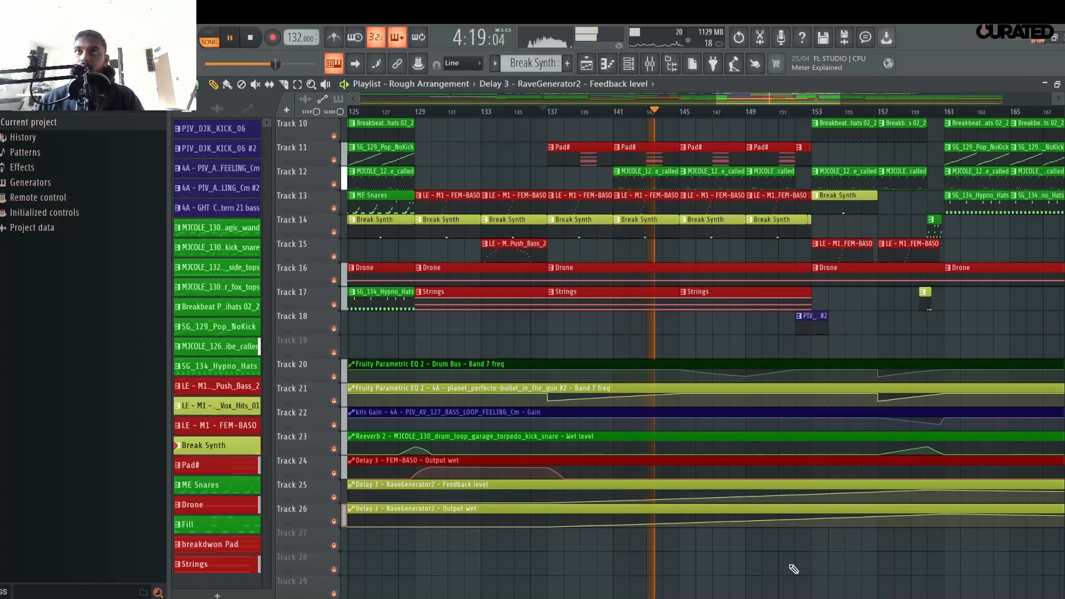
- Add another Break Synth clip on Track 13 at bar 157
{"action": "scroll", "coordinate": [790, 538], "scroll_direction": "down", "scroll_amount": 1}
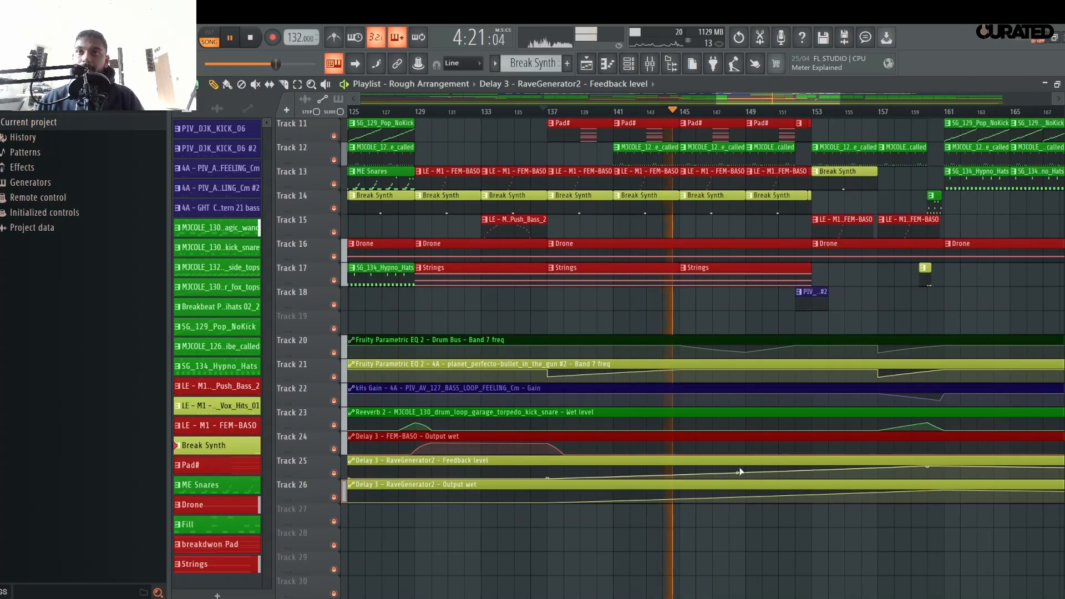
{"action": "left_click", "coordinate": [746, 496]}
{"action": "scroll", "coordinate": [779, 118], "scroll_direction": "down", "scroll_amount": 5}
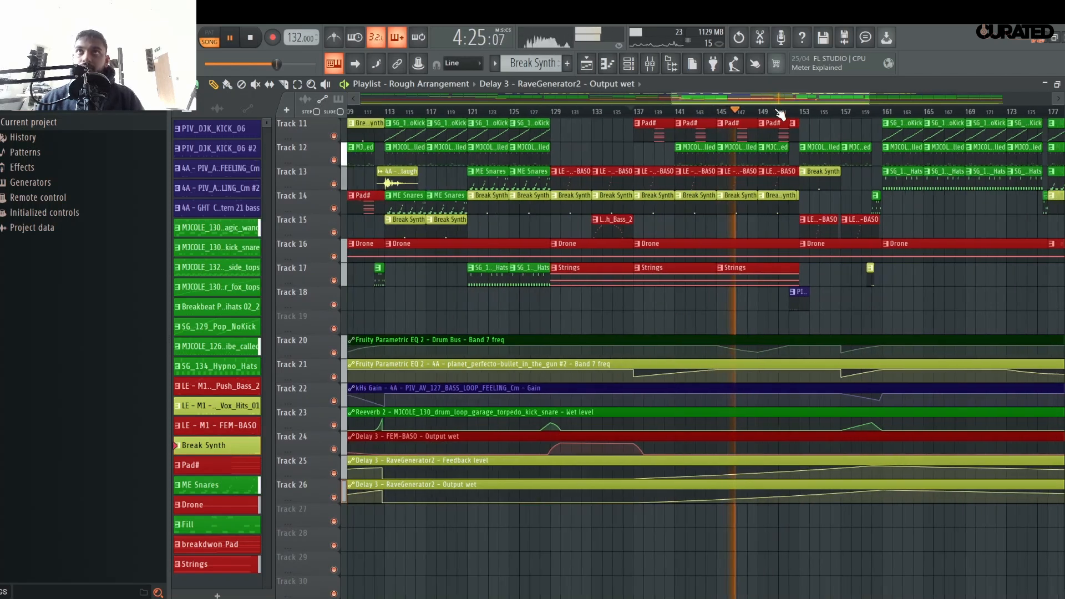
{"action": "scroll", "coordinate": [843, 117], "scroll_direction": "up", "scroll_amount": 6}
{"action": "scroll", "coordinate": [843, 117], "scroll_direction": "up", "scroll_amount": 2}
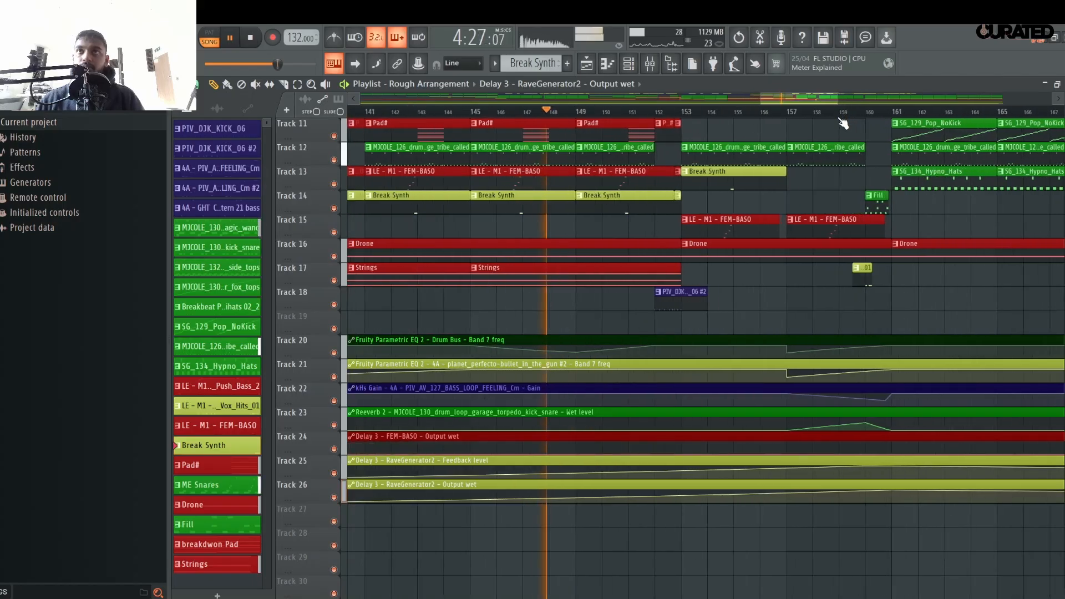
{"action": "scroll", "coordinate": [785, 337], "scroll_direction": "up", "scroll_amount": 1}
{"action": "scroll", "coordinate": [789, 338], "scroll_direction": "up", "scroll_amount": 9}
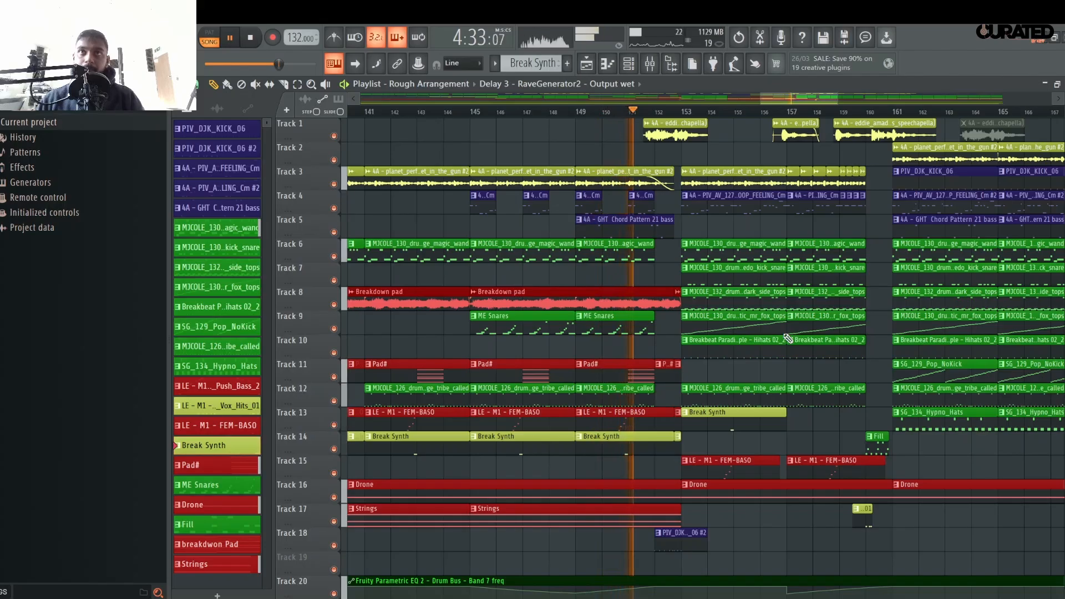
{"action": "scroll", "coordinate": [789, 338], "scroll_direction": "down", "scroll_amount": 9}
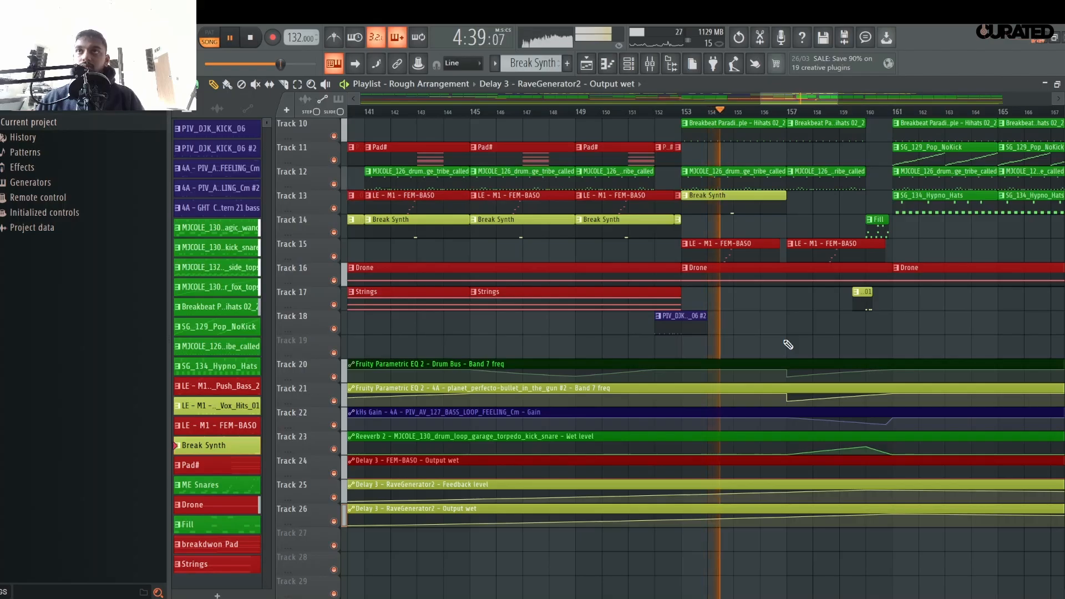
{"action": "left_click", "coordinate": [799, 203]}
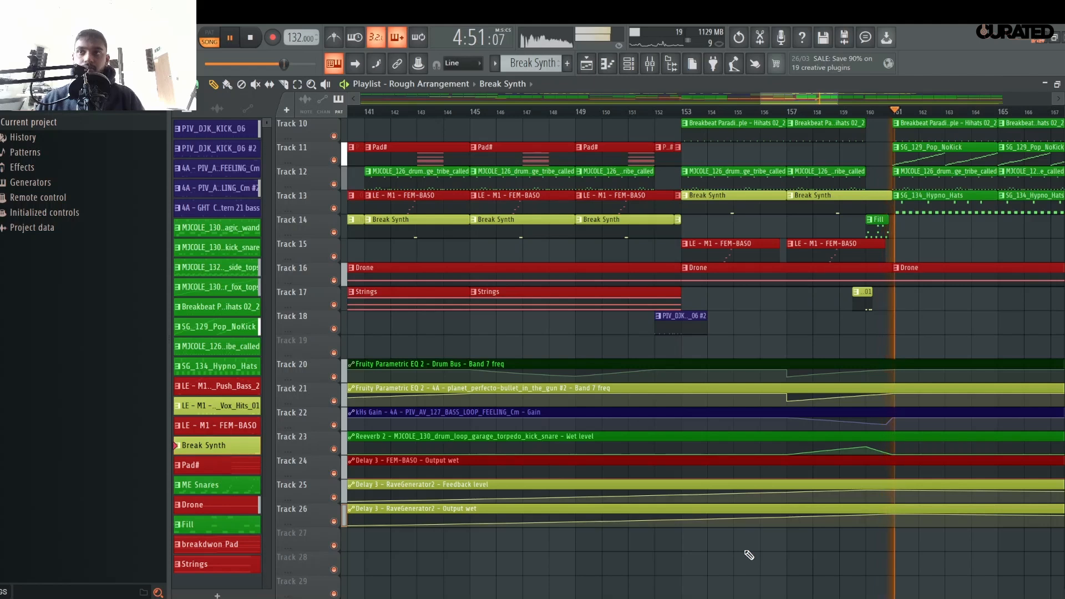
- Drop the RaveGenerator2 delay's Feedback level and Output wet automations abruptly to their minimum at bar 160
{"action": "right_click", "coordinate": [879, 493]}
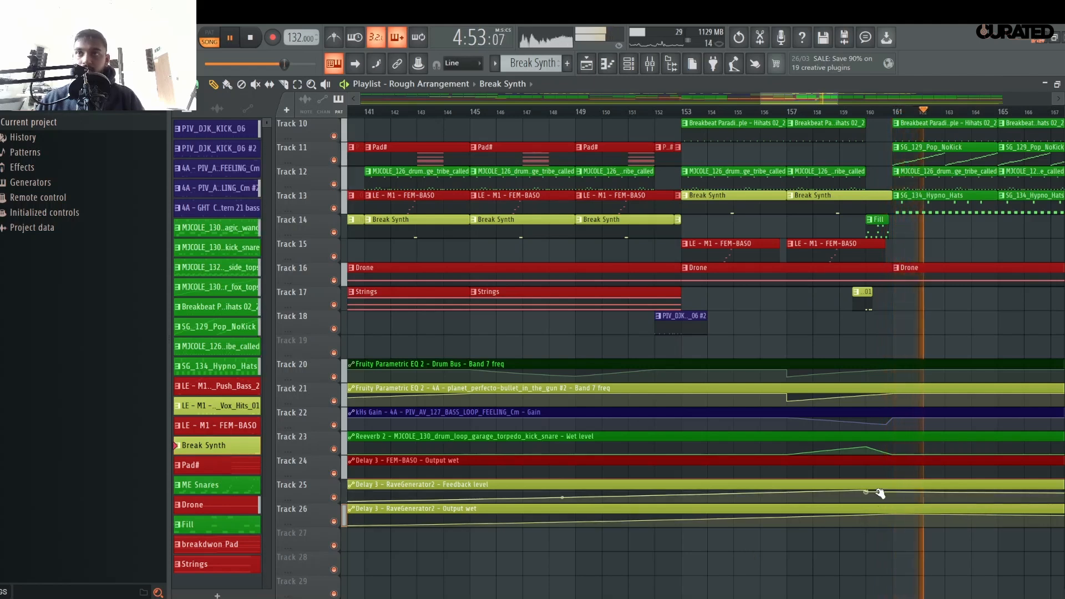
{"action": "left_click_drag", "start_coordinate": [879, 493], "coordinate": [891, 533]}
{"action": "right_click", "coordinate": [869, 518]}
{"action": "right_click", "coordinate": [878, 521]}
{"action": "key", "text": "space"}
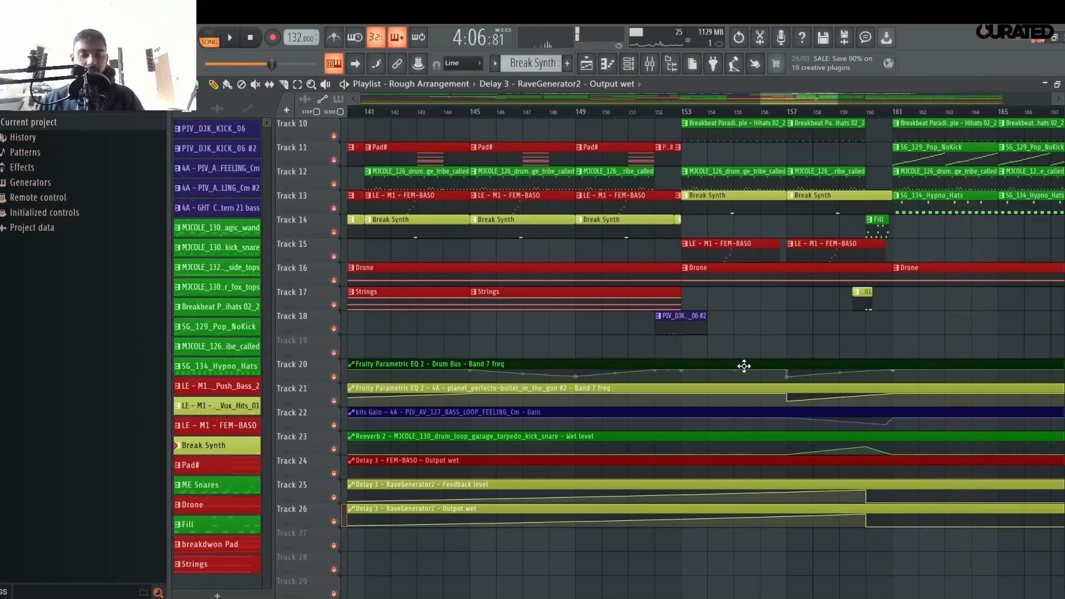
- Play the arrangement from about bar 154 into bar 161 and examine the transition across all tracks
{"action": "left_click", "coordinate": [758, 122]}
{"action": "key", "text": "space"}
{"action": "left_click", "coordinate": [733, 113]}
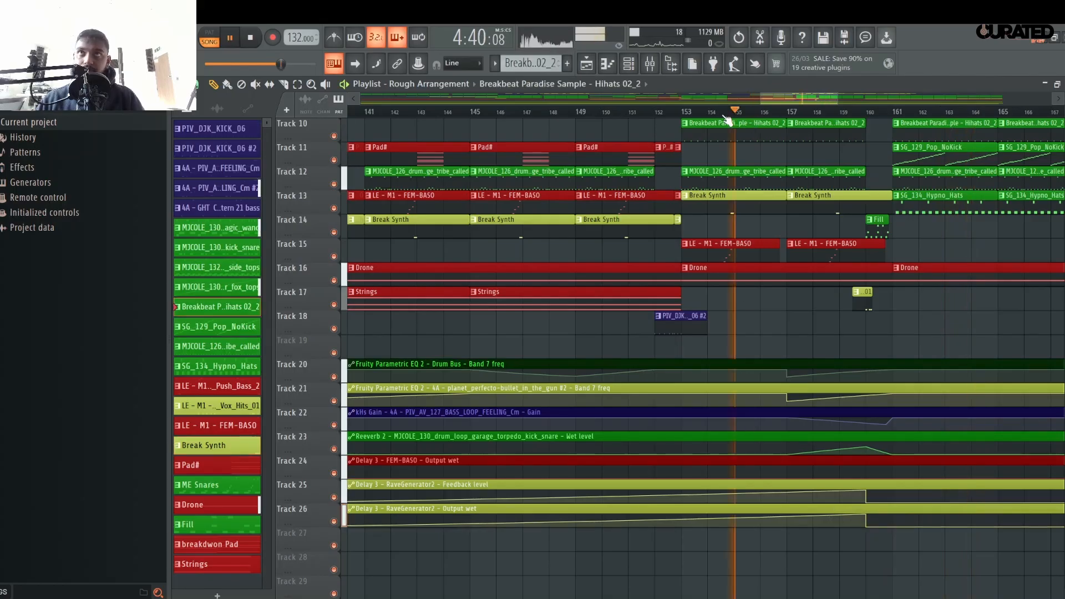
{"action": "left_click", "coordinate": [713, 112]}
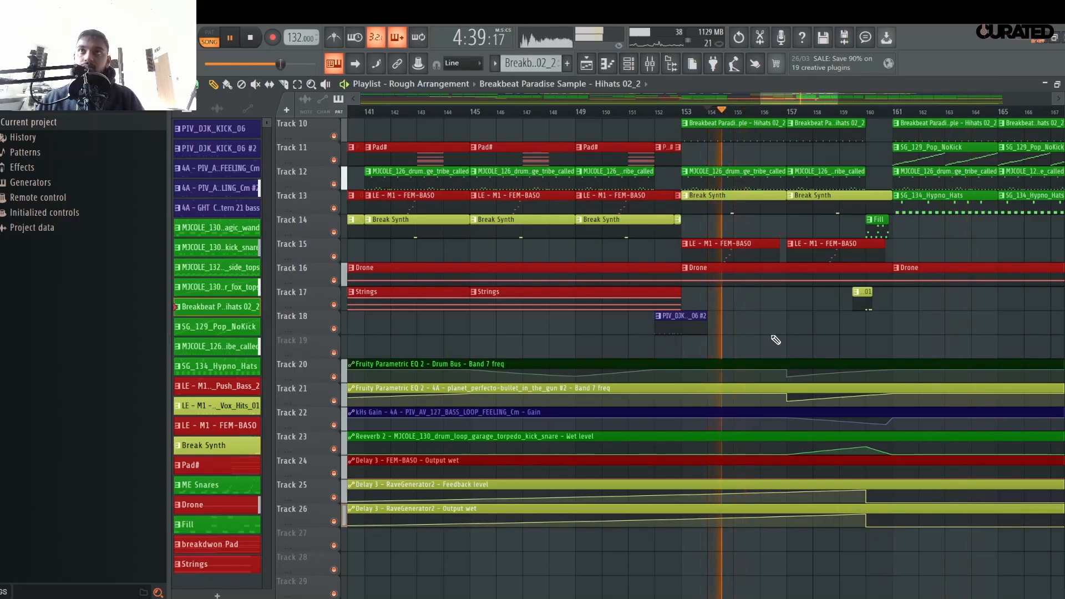
{"action": "scroll", "coordinate": [943, 166], "scroll_direction": "up", "scroll_amount": 3}
{"action": "scroll", "coordinate": [959, 160], "scroll_direction": "down", "scroll_amount": 3}
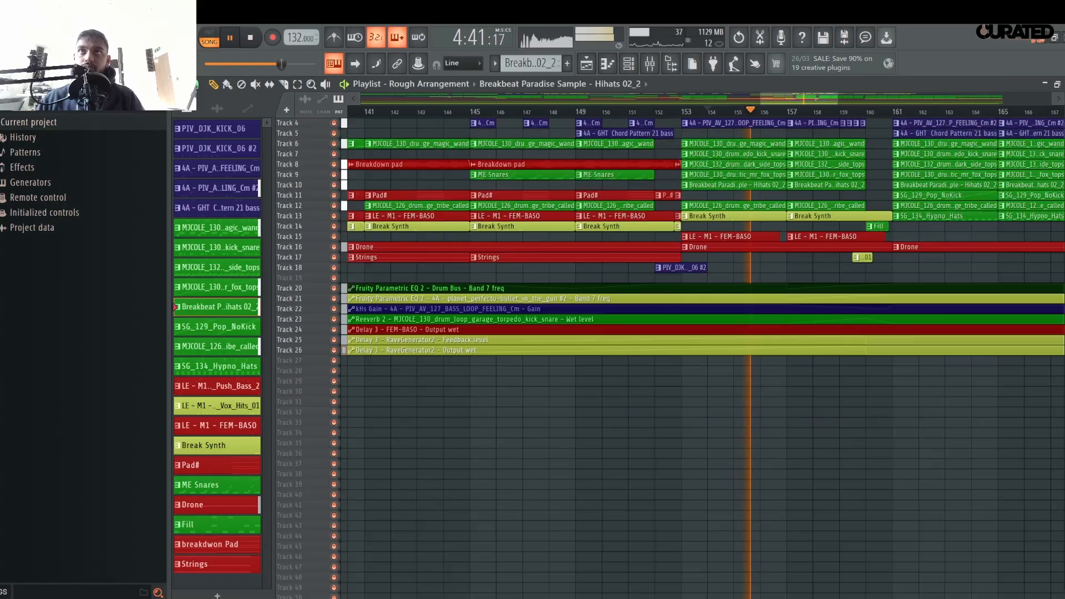
{"action": "scroll", "coordinate": [740, 102], "scroll_direction": "down", "scroll_amount": 2}
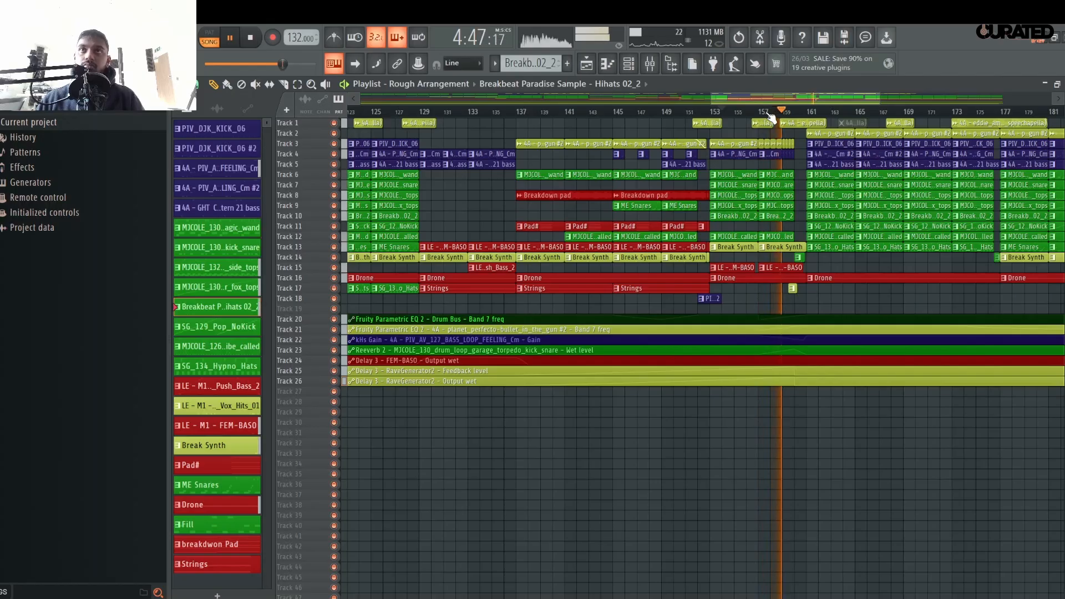
{"action": "scroll", "coordinate": [770, 116], "scroll_direction": "up", "scroll_amount": 2}
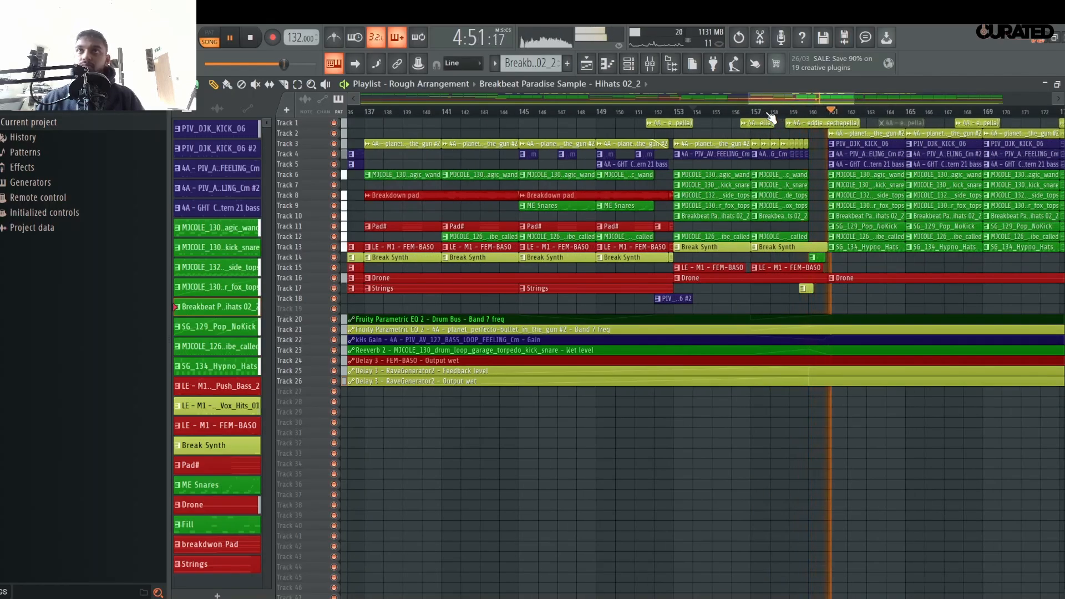
{"action": "scroll", "coordinate": [771, 266], "scroll_direction": "up", "scroll_amount": 2}
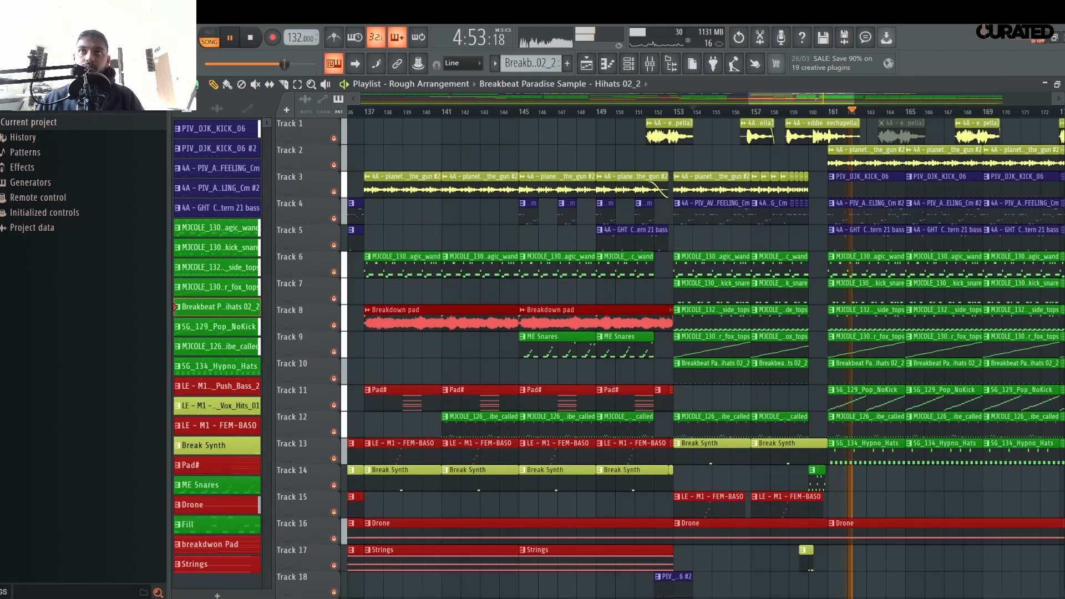
- Stop playback and delete the Break Synth clip at bar 157 on Track 13
{"action": "key", "text": "space"}
{"action": "scroll", "coordinate": [771, 377], "scroll_direction": "down", "scroll_amount": 2}
{"action": "right_click", "coordinate": [778, 309]}
- Move the Feedback level and Output wet automation peaks to bar 157, and steepen the curve of the feedback's fall toward bar 160
{"action": "scroll", "coordinate": [769, 344], "scroll_direction": "down", "scroll_amount": 2}
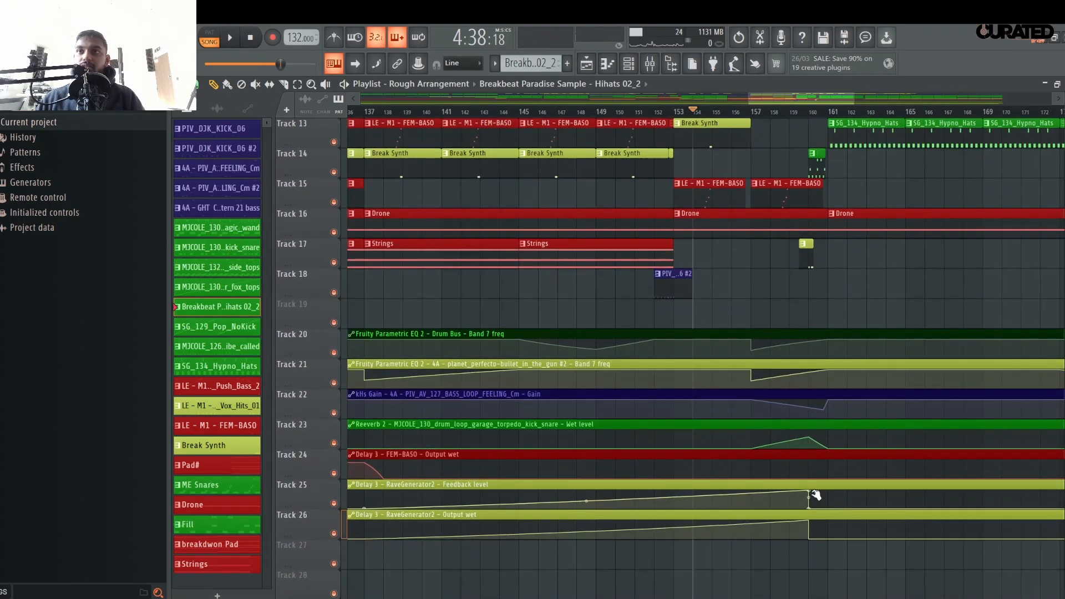
{"action": "key", "text": "space"}
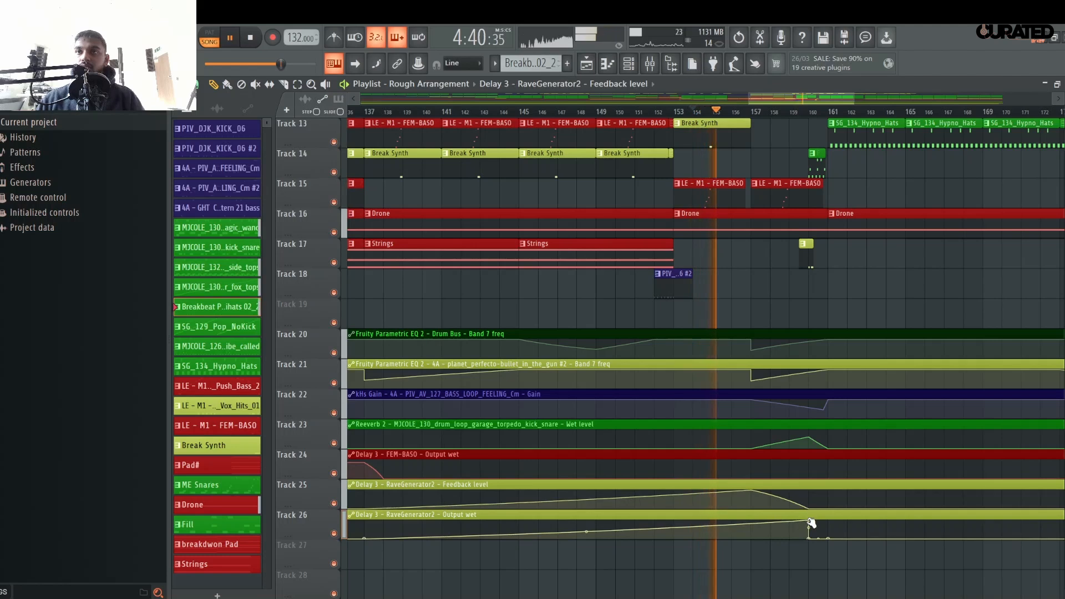
{"action": "left_click_drag", "start_coordinate": [808, 525], "coordinate": [756, 542]}
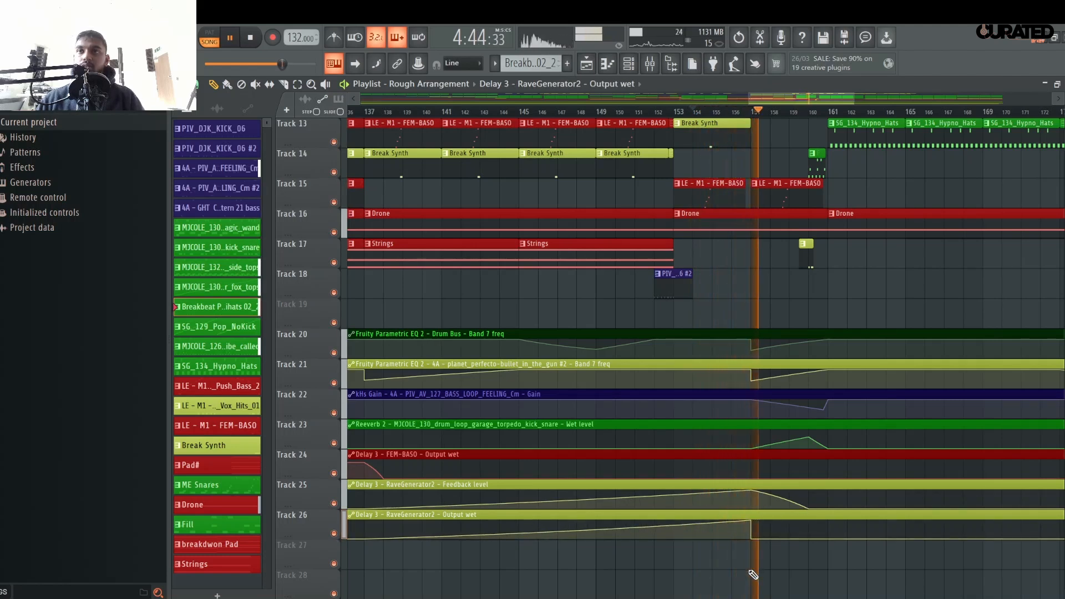
{"action": "left_click_drag", "start_coordinate": [779, 500], "coordinate": [779, 505]}
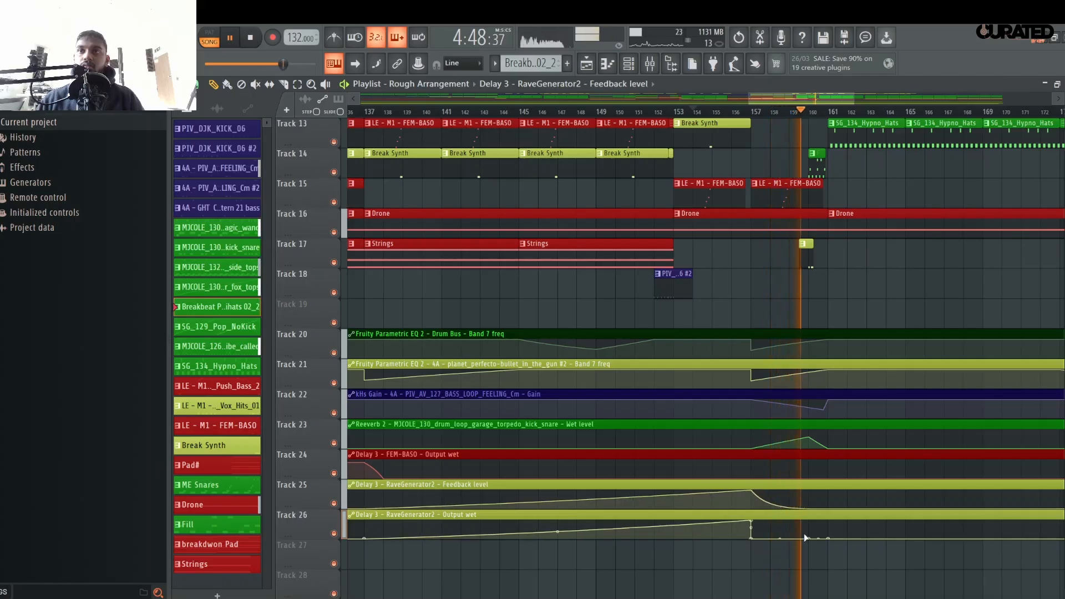
- Listen to the section after bar 161 and examine how its clips are arranged across the tracks
{"action": "scroll", "coordinate": [814, 552], "scroll_direction": "up", "scroll_amount": 3}
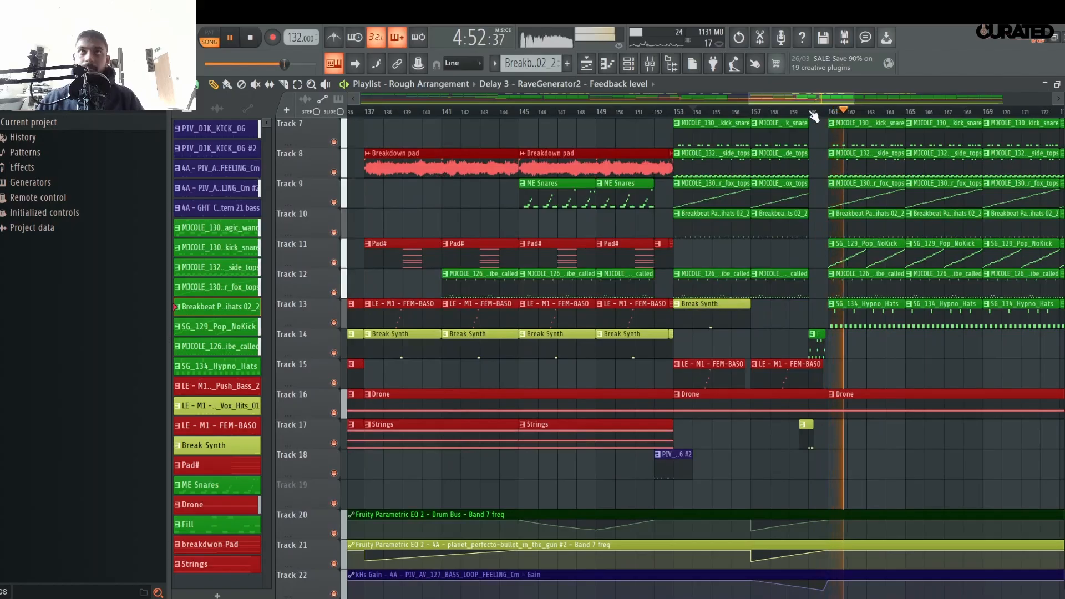
{"action": "scroll", "coordinate": [861, 115], "scroll_direction": "up", "scroll_amount": 2}
{"action": "scroll", "coordinate": [862, 115], "scroll_direction": "up", "scroll_amount": 3}
{"action": "scroll", "coordinate": [847, 350], "scroll_direction": "up", "scroll_amount": 3}
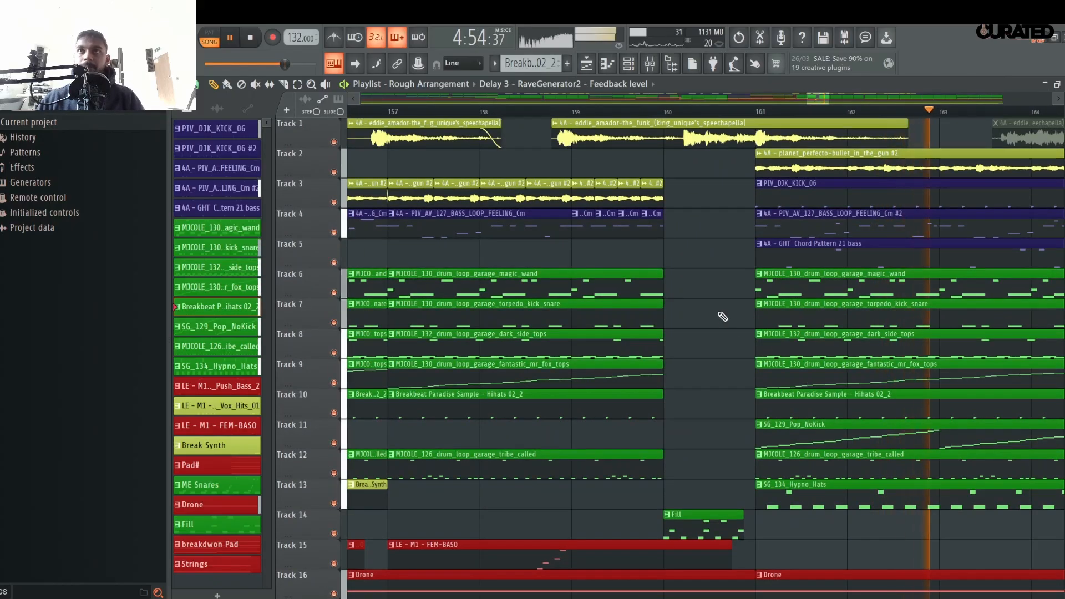
{"action": "scroll", "coordinate": [766, 163], "scroll_direction": "down", "scroll_amount": 5}
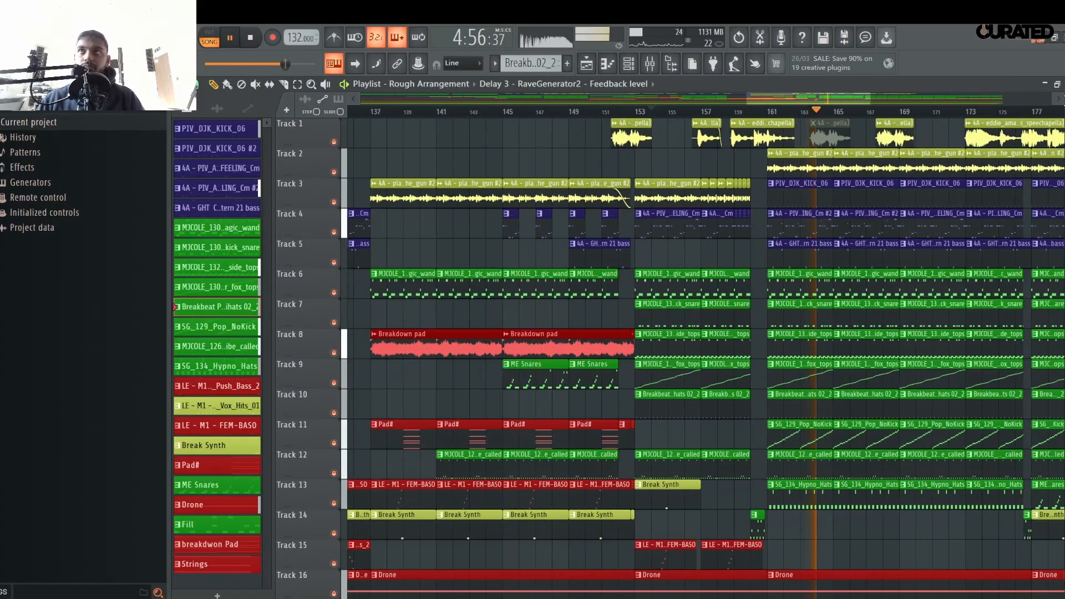
{"action": "scroll", "coordinate": [766, 163], "scroll_direction": "down", "scroll_amount": 4}
{"action": "scroll", "coordinate": [698, 358], "scroll_direction": "up", "scroll_amount": 3}
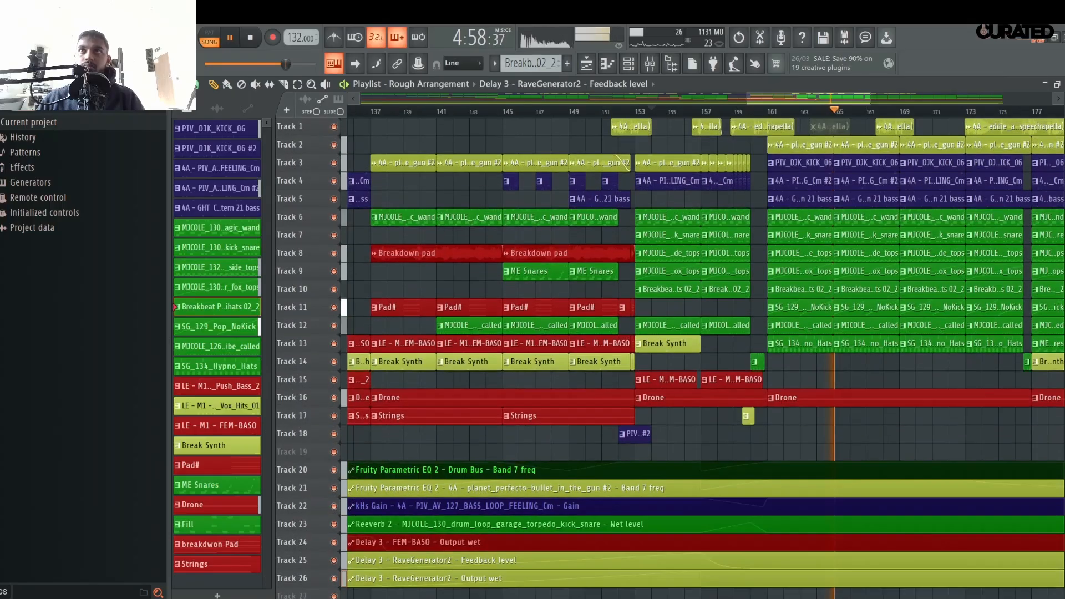
{"action": "scroll", "coordinate": [698, 359], "scroll_direction": "up", "scroll_amount": 3}
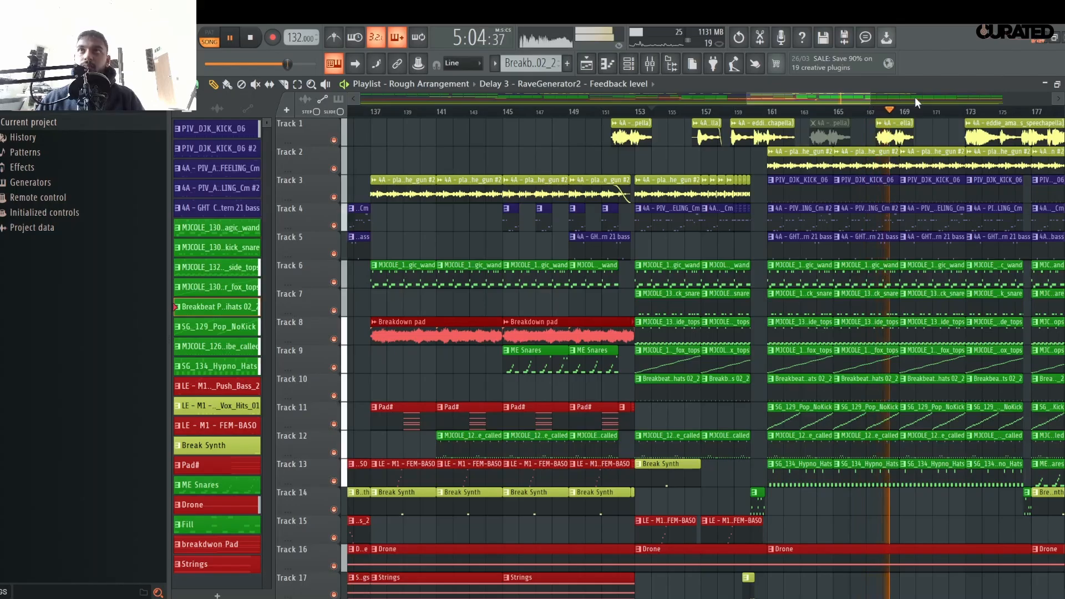
{"action": "scroll", "coordinate": [794, 222], "scroll_direction": "right", "scroll_amount": 4}
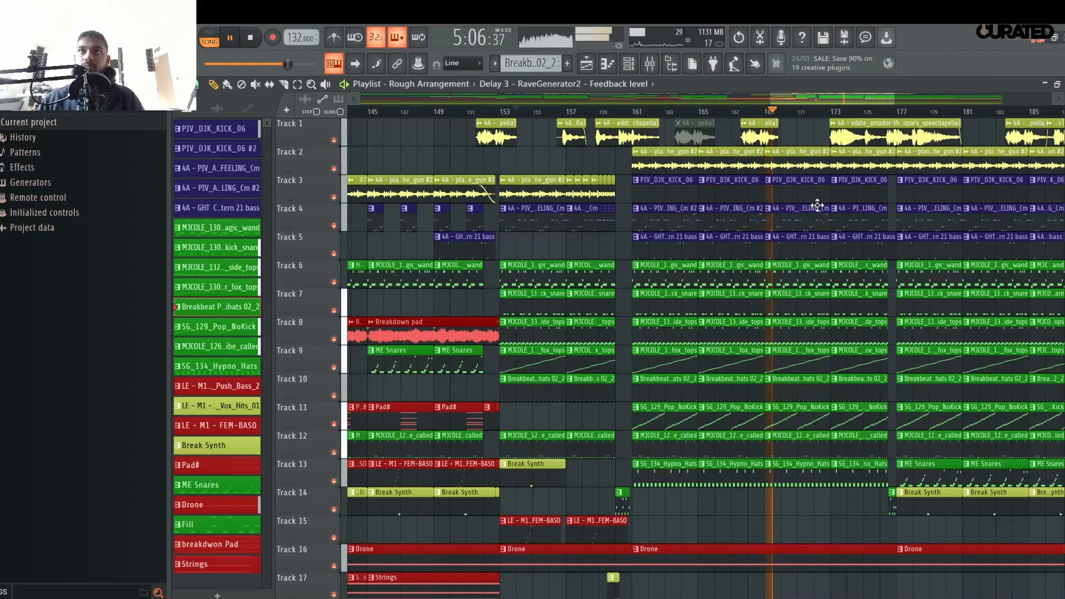
- Shorten the BASS_LOOP_FEELING_Cm #2 clip starting at bar 173 on Track 4 so it ends at about bar 176
{"action": "left_click", "coordinate": [790, 227]}
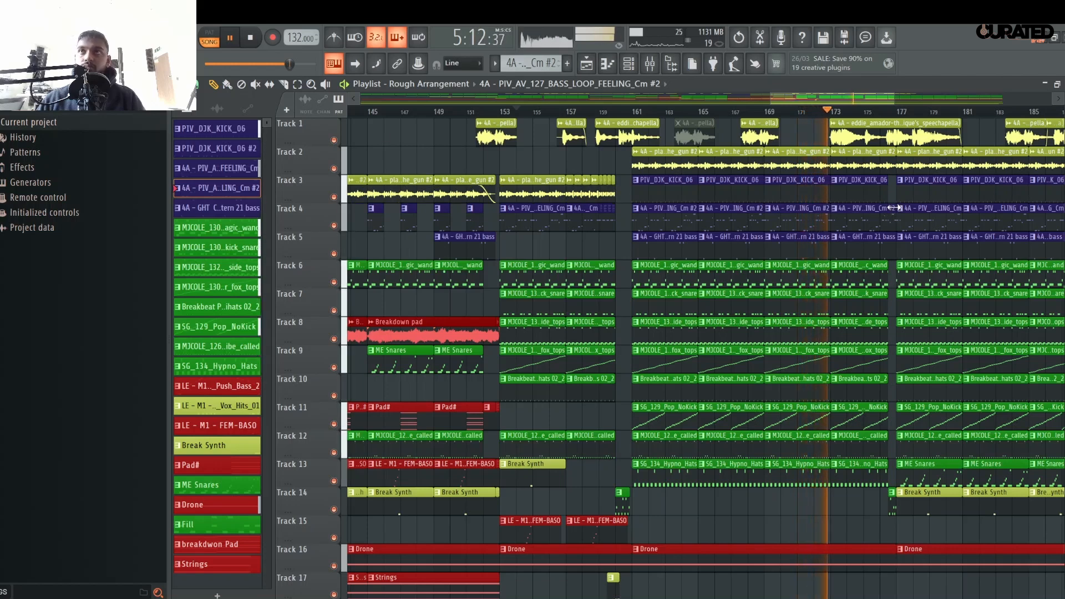
{"action": "scroll", "coordinate": [917, 117], "scroll_direction": "up", "scroll_amount": 4}
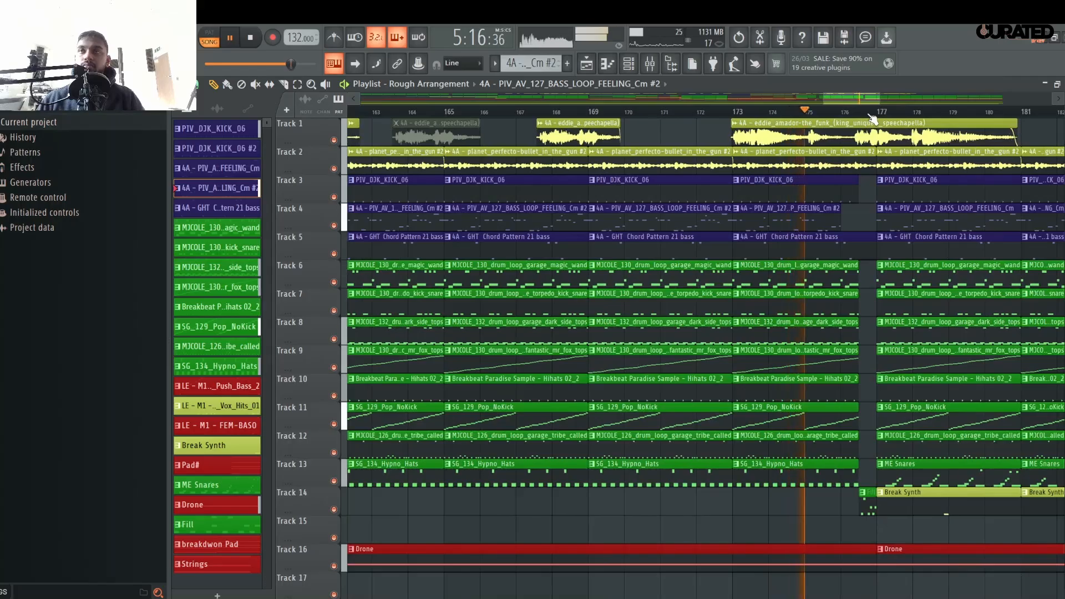
{"action": "scroll", "coordinate": [872, 117], "scroll_direction": "down", "scroll_amount": 2}
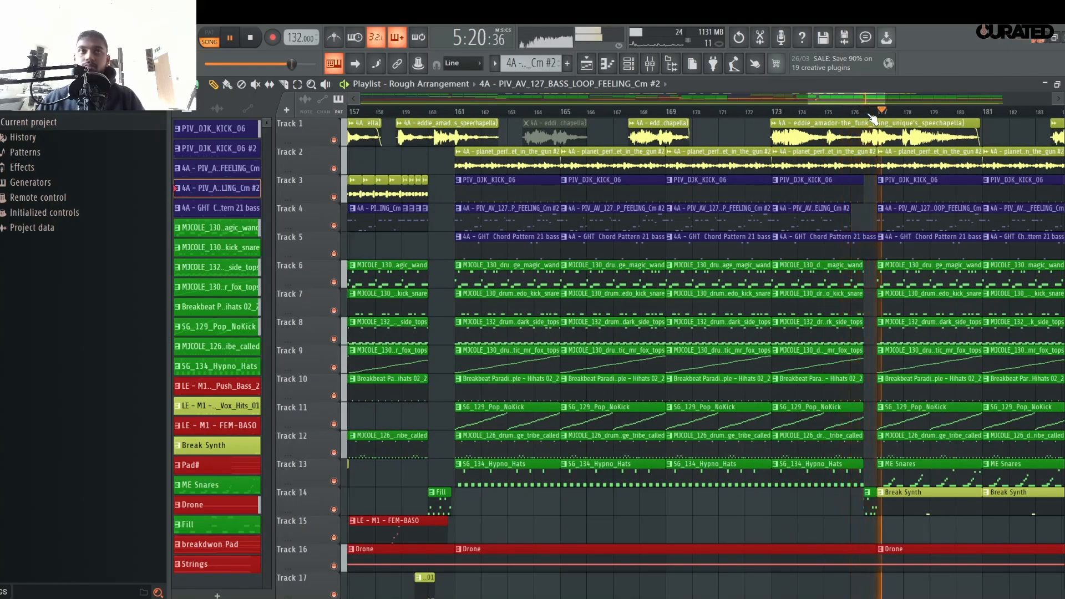
- Add four consecutive SG_134_Hypno_Hats clips on Track 15 from bar 177 to bar 193
{"action": "scroll", "coordinate": [873, 119], "scroll_direction": "down", "scroll_amount": 5}
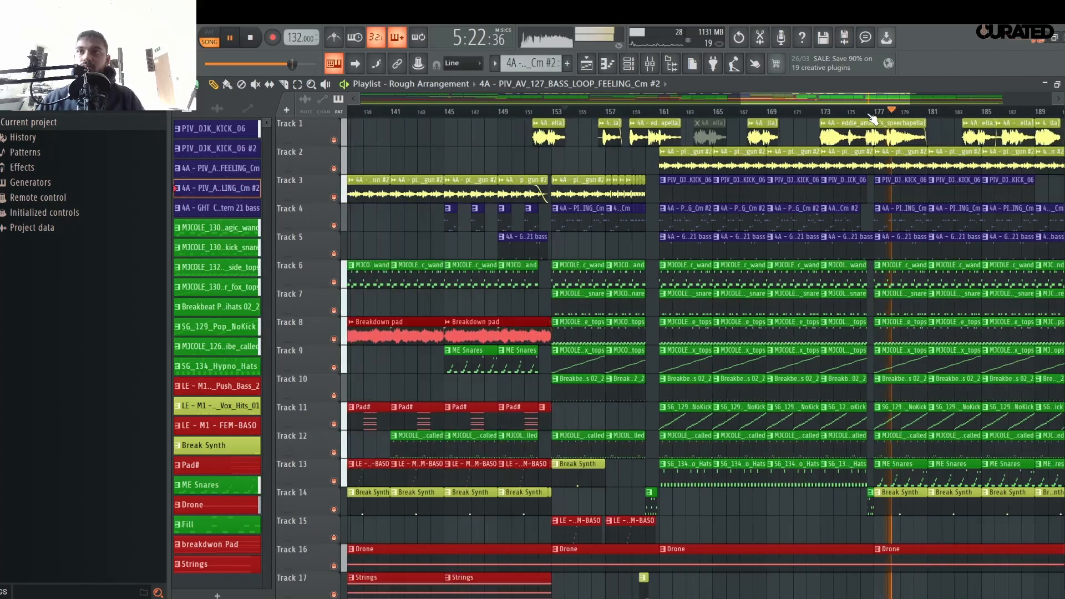
{"action": "scroll", "coordinate": [868, 381], "scroll_direction": "down", "scroll_amount": 4}
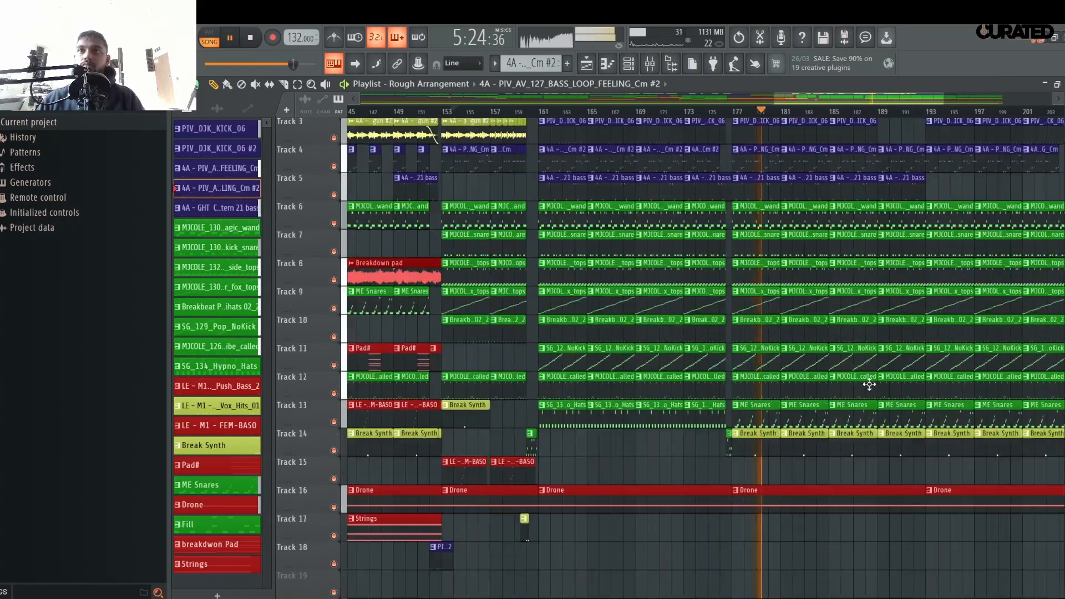
{"action": "left_click", "coordinate": [735, 422]}
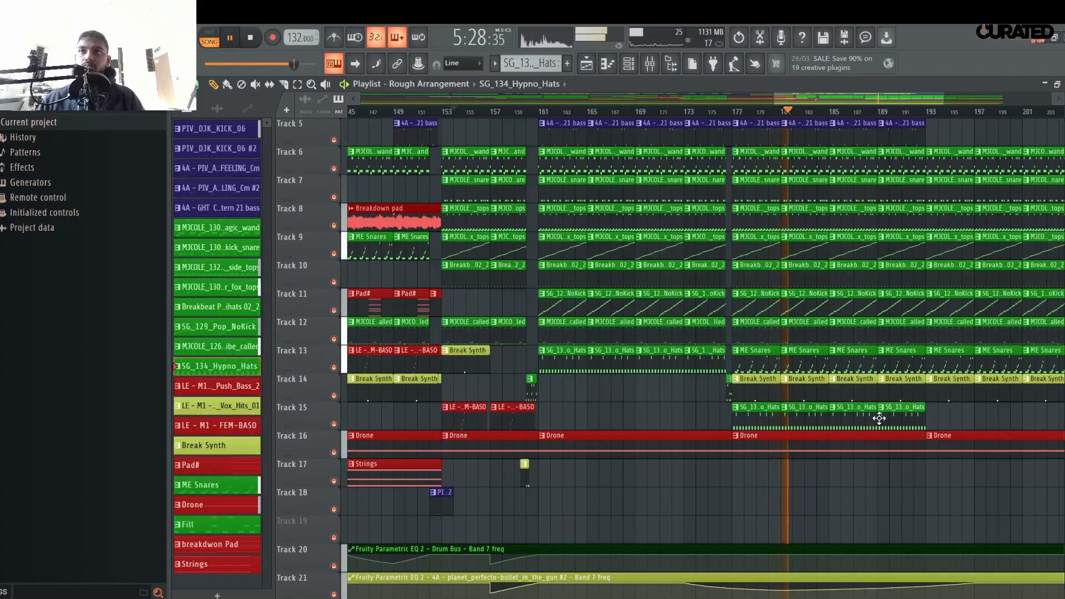
- Examine the clips and automation lanes from bar 177 to the track's end while it plays
{"action": "scroll", "coordinate": [873, 114], "scroll_direction": "down", "scroll_amount": 3}
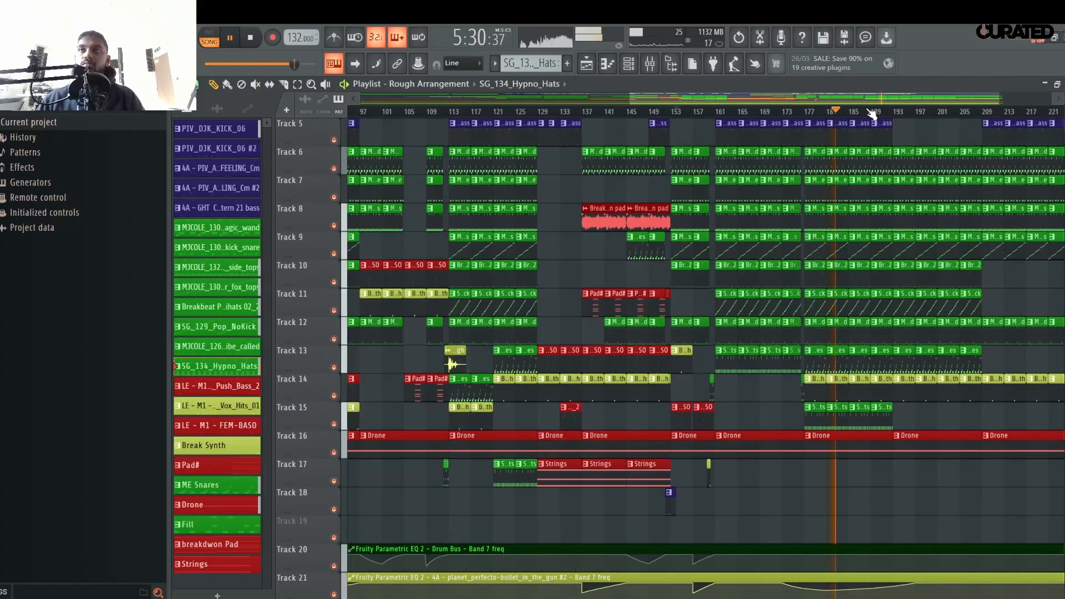
{"action": "scroll", "coordinate": [1035, 114], "scroll_direction": "down", "scroll_amount": 2}
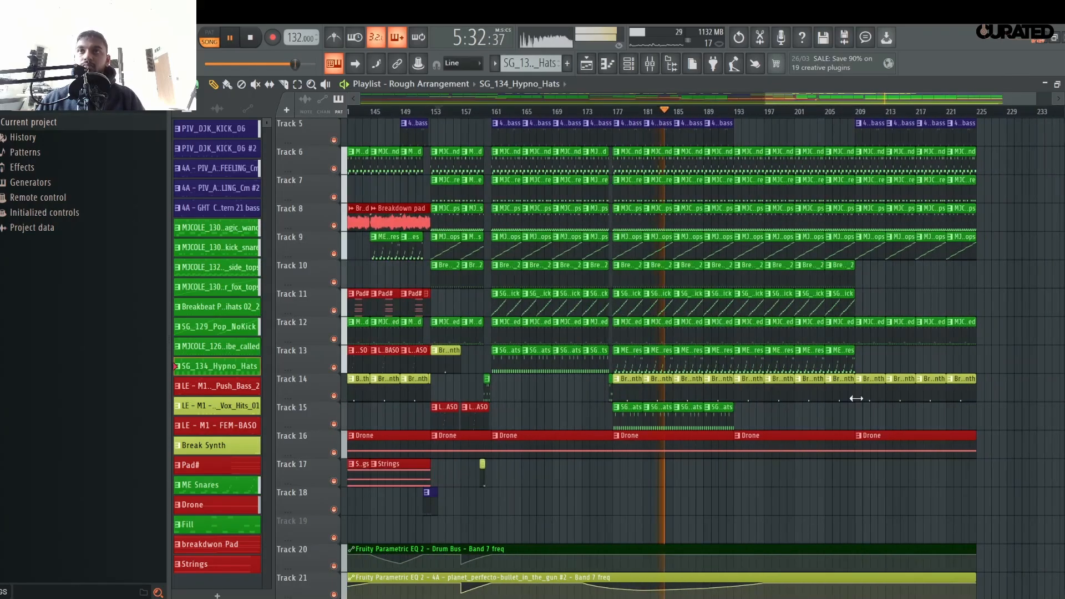
{"action": "scroll", "coordinate": [754, 514], "scroll_direction": "up", "scroll_amount": 1}
{"action": "scroll", "coordinate": [755, 484], "scroll_direction": "down", "scroll_amount": 9}
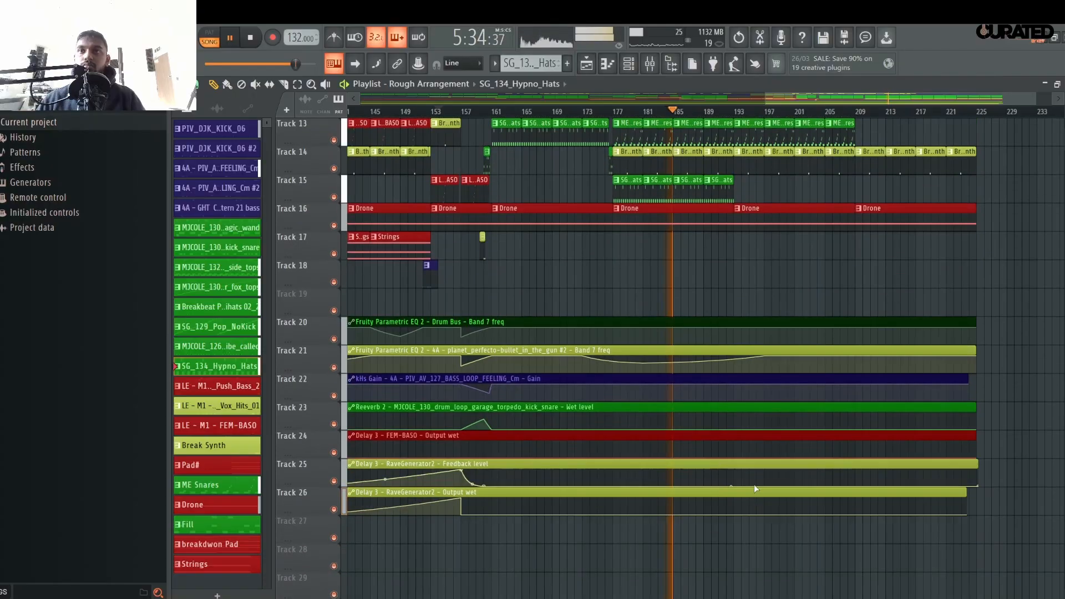
{"action": "scroll", "coordinate": [765, 410], "scroll_direction": "up", "scroll_amount": 12}
{"action": "scroll", "coordinate": [744, 98], "scroll_direction": "up", "scroll_amount": 5}
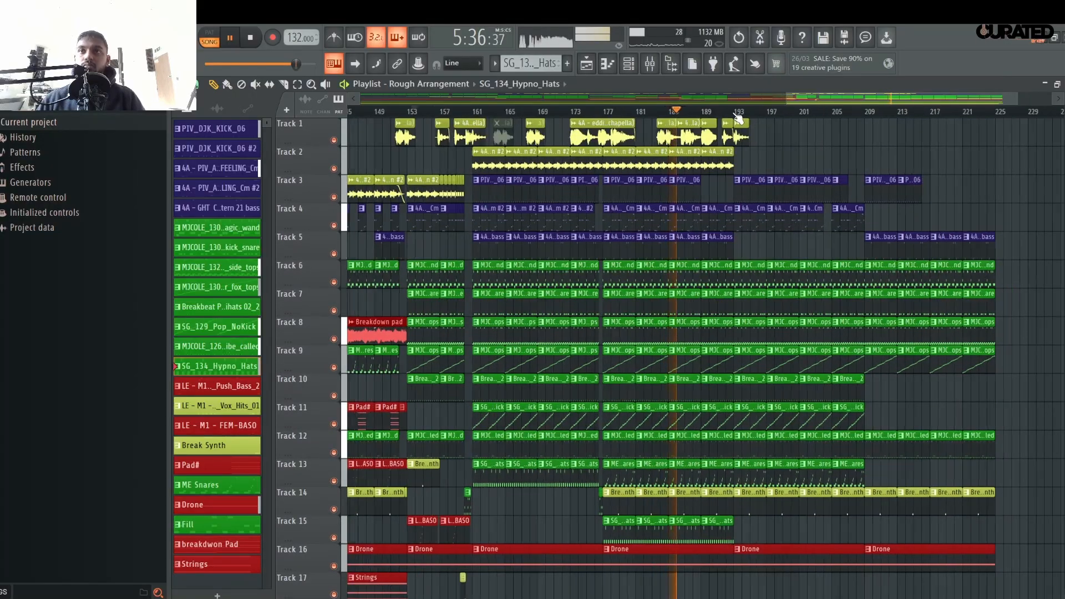
{"action": "scroll", "coordinate": [725, 428], "scroll_direction": "down", "scroll_amount": 6}
{"action": "scroll", "coordinate": [722, 444], "scroll_direction": "up", "scroll_amount": 6}
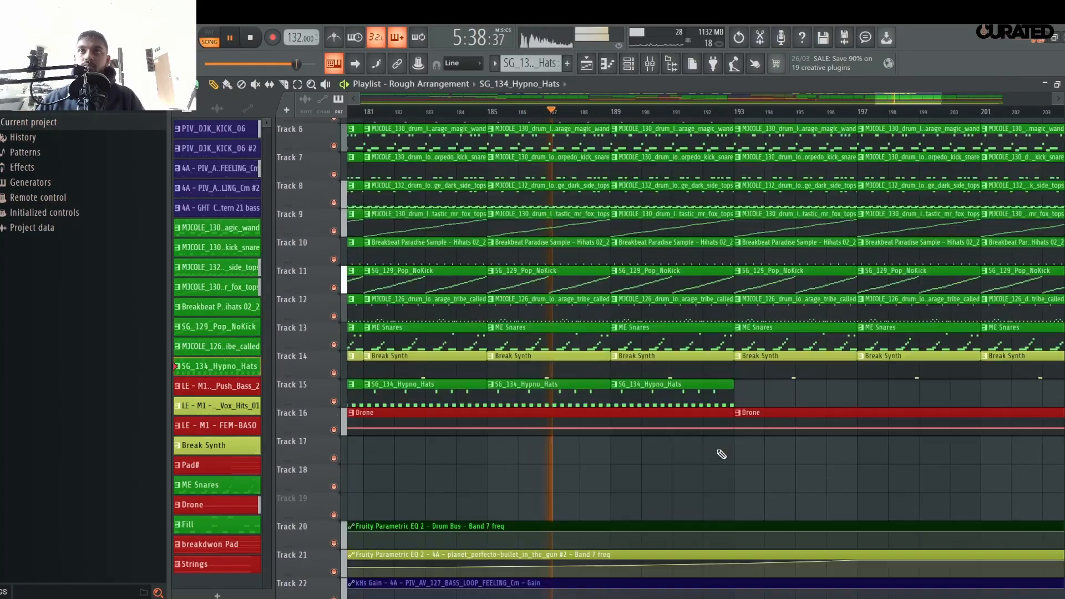
{"action": "scroll", "coordinate": [691, 111], "scroll_direction": "down", "scroll_amount": 5}
{"action": "scroll", "coordinate": [832, 107], "scroll_direction": "up", "scroll_amount": 3}
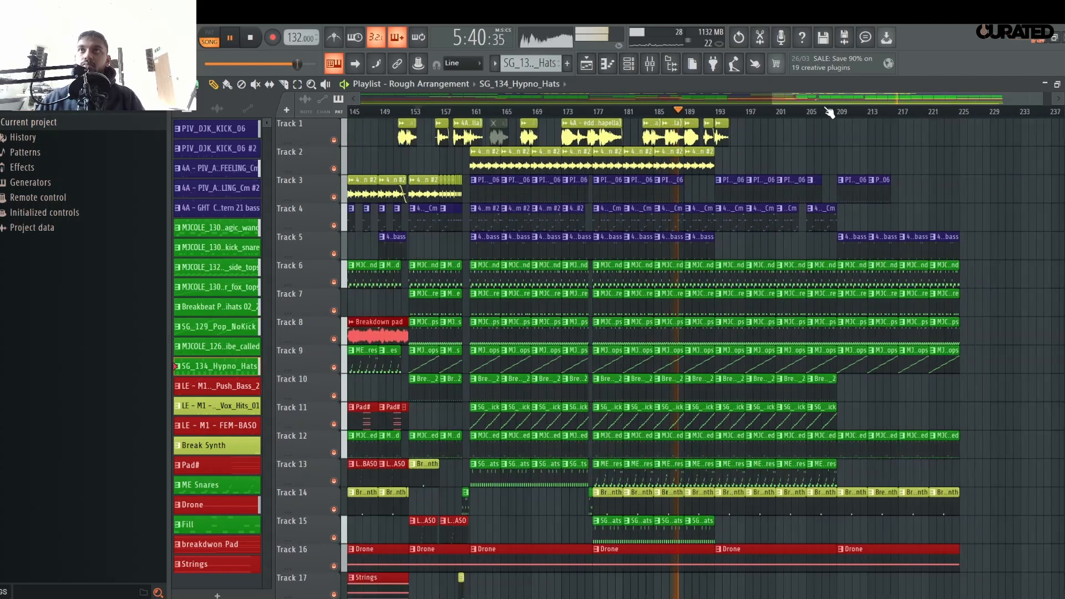
- Add points at bars 201 and 209 to the RaveGenerator2 Feedback level and Output wet automation so both rise between them
{"action": "scroll", "coordinate": [802, 374], "scroll_direction": "down", "scroll_amount": 10}
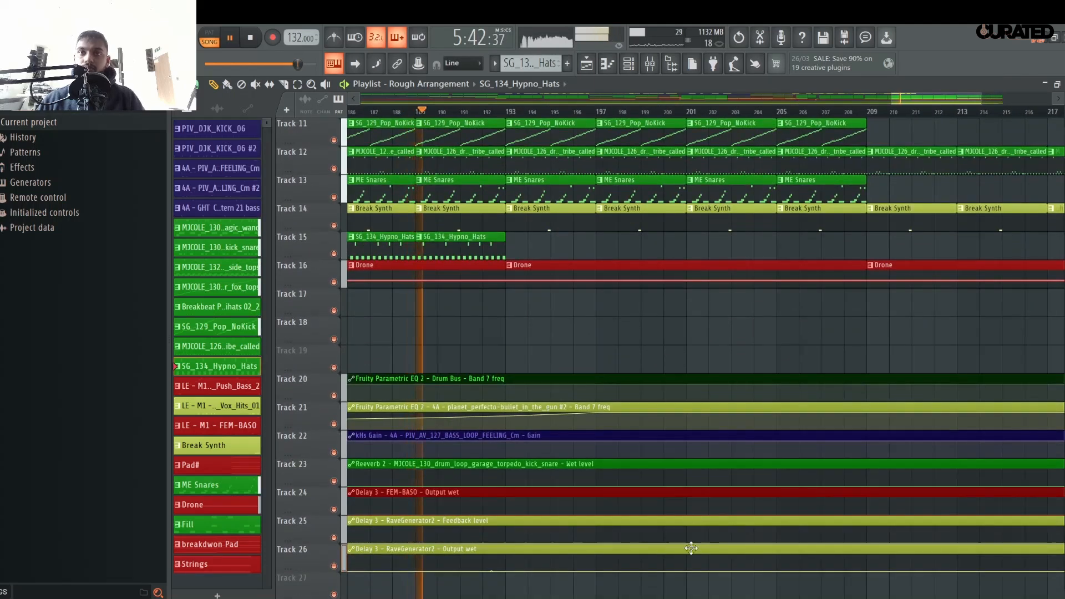
{"action": "right_click", "coordinate": [691, 541]}
{"action": "right_click", "coordinate": [872, 538]}
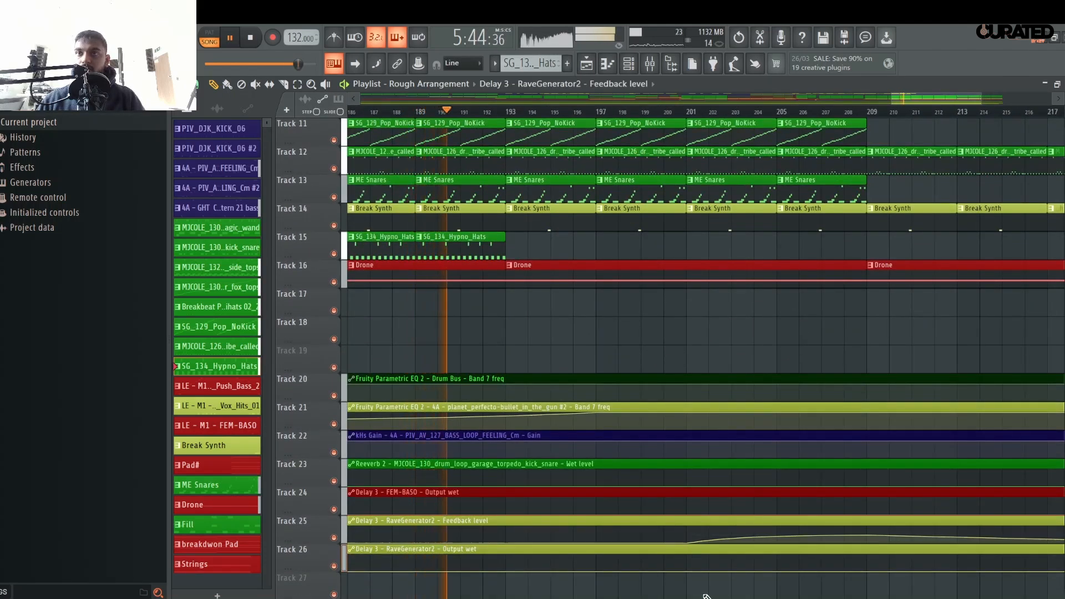
{"action": "right_click", "coordinate": [688, 567]}
{"action": "right_click", "coordinate": [867, 561]}
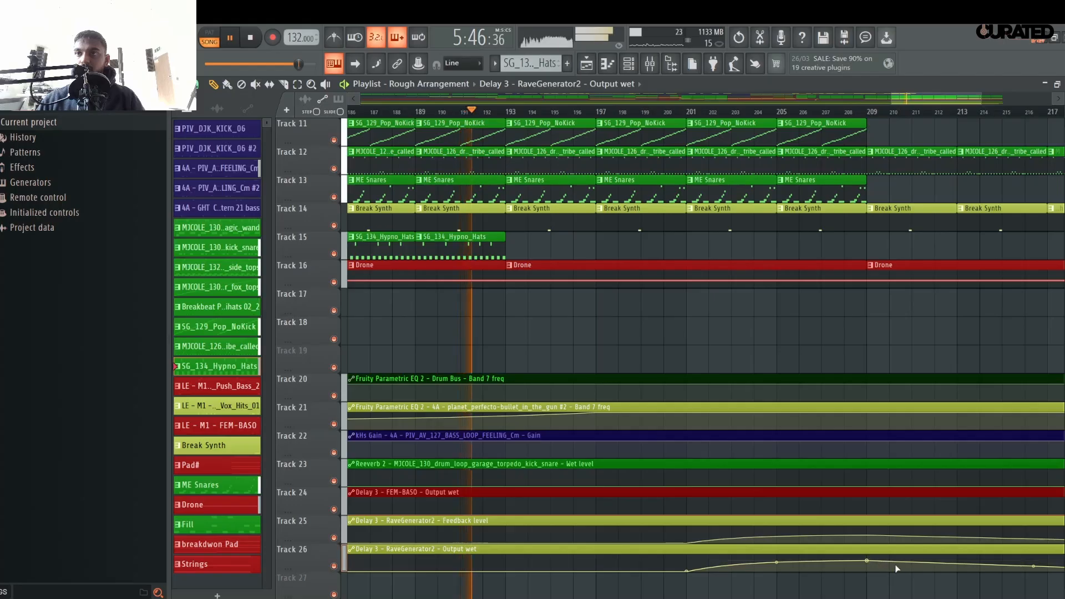
- Shape the falls after bar 209, bringing Output wet down by bar 213 and Feedback level down by about bar 210
{"action": "right_click", "coordinate": [890, 570]}
{"action": "left_click_drag", "start_coordinate": [928, 588], "coordinate": [909, 562]}
{"action": "right_click", "coordinate": [894, 542]}
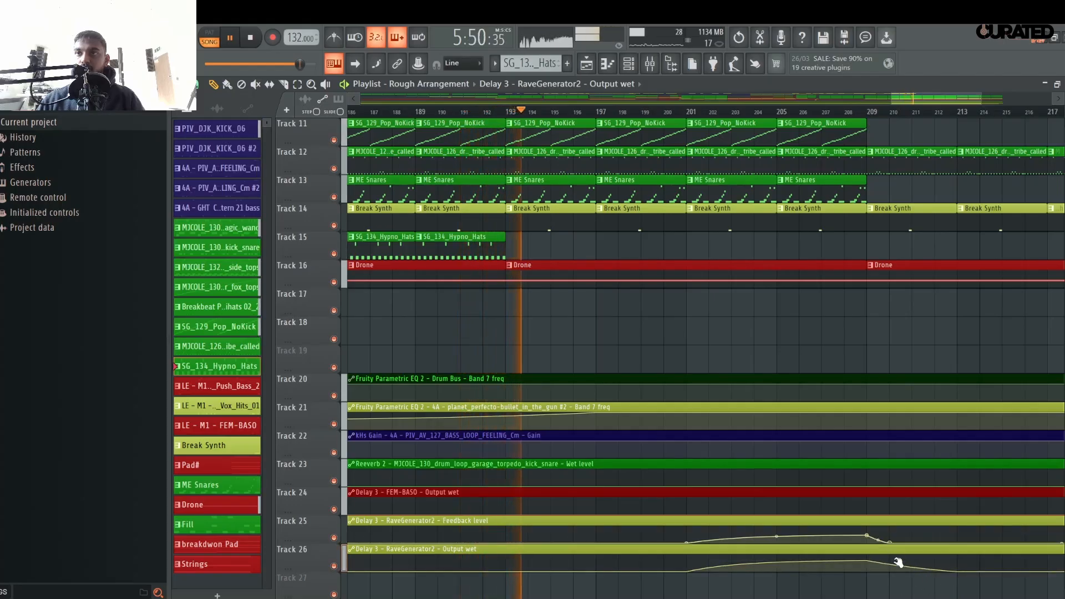
- Play from about bar 206 and delete the Break Synth clips on Track 14 from bar 209 onward
{"action": "left_click", "coordinate": [821, 113]}
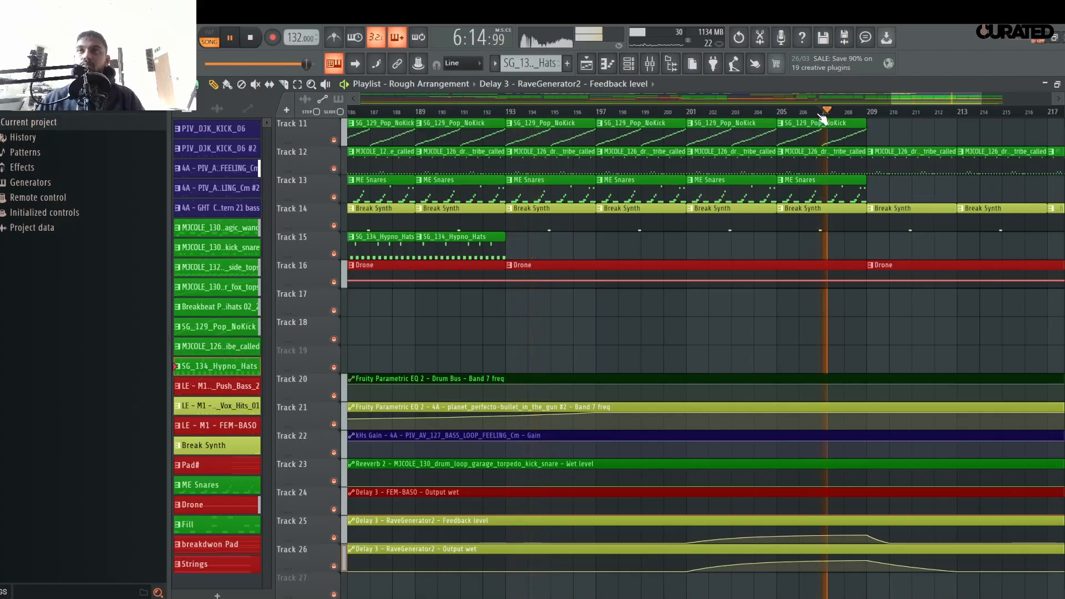
{"action": "left_click", "coordinate": [797, 112]}
{"action": "scroll", "coordinate": [810, 119], "scroll_direction": "down", "scroll_amount": 3}
{"action": "scroll", "coordinate": [814, 125], "scroll_direction": "down", "scroll_amount": 3}
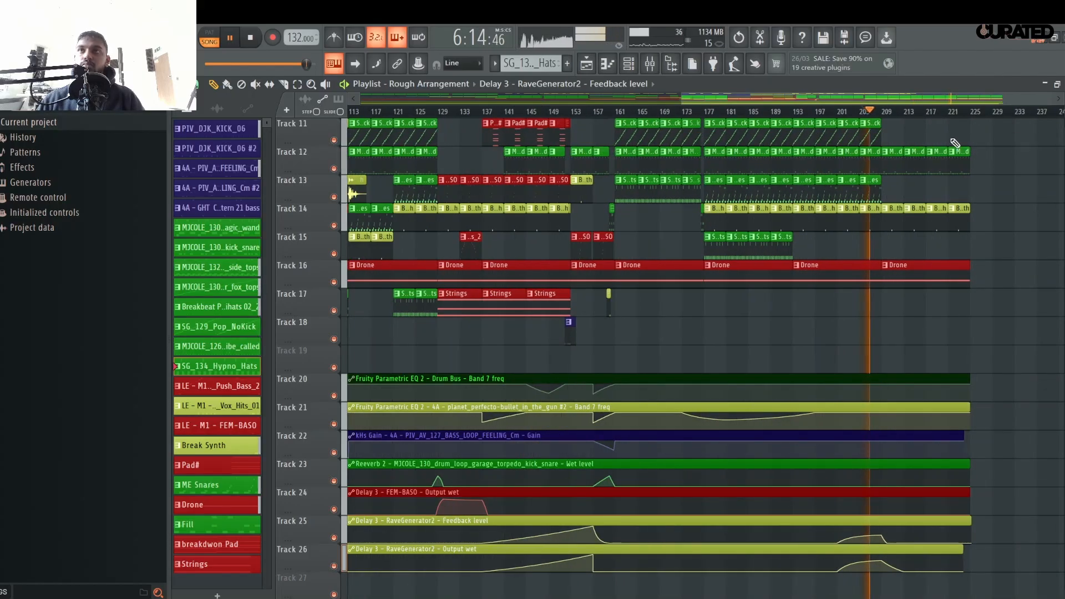
{"action": "scroll", "coordinate": [968, 119], "scroll_direction": "up", "scroll_amount": 3}
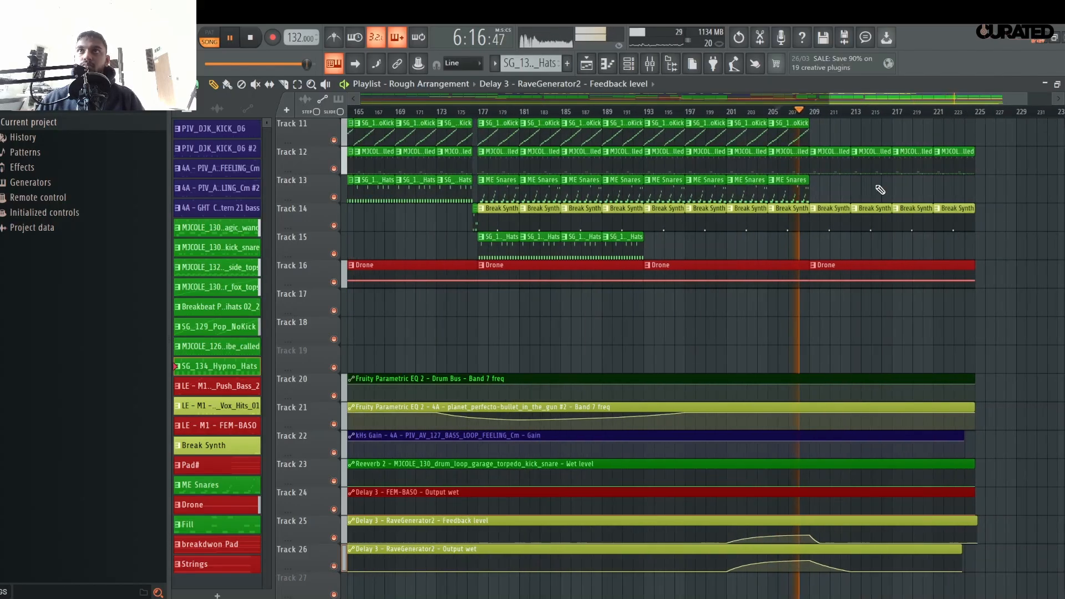
{"action": "left_click_drag", "start_coordinate": [834, 224], "coordinate": [999, 229]}
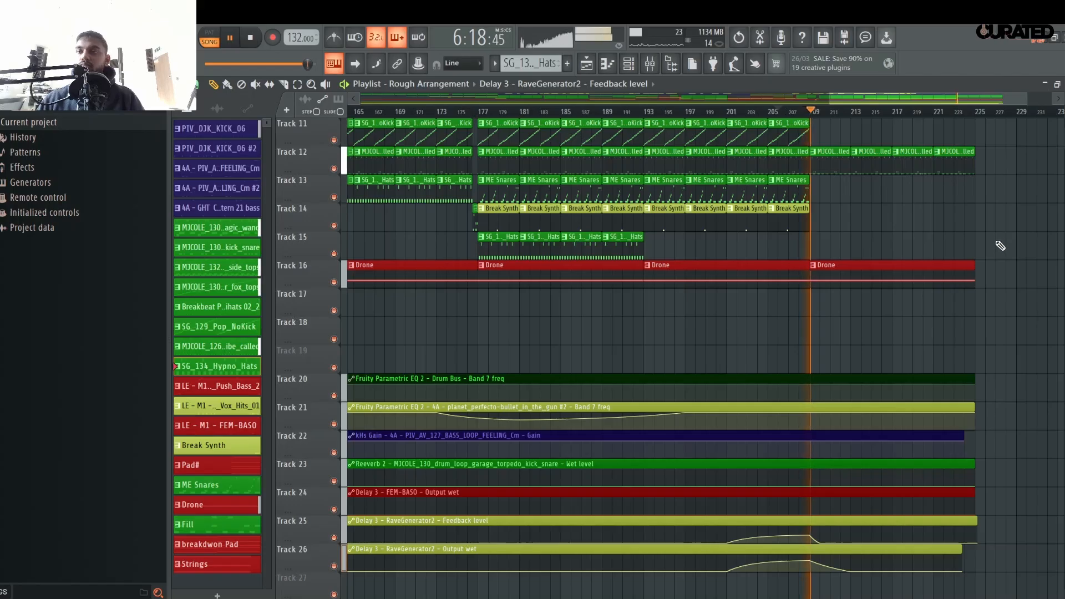
- Listen to the outro after bar 209, examine which clips remain across the tracks, and stop playback
{"action": "scroll", "coordinate": [1005, 261], "scroll_direction": "up", "scroll_amount": 4}
{"action": "scroll", "coordinate": [1005, 261], "scroll_direction": "down", "scroll_amount": 2}
{"action": "scroll", "coordinate": [1005, 260], "scroll_direction": "up", "scroll_amount": 2}
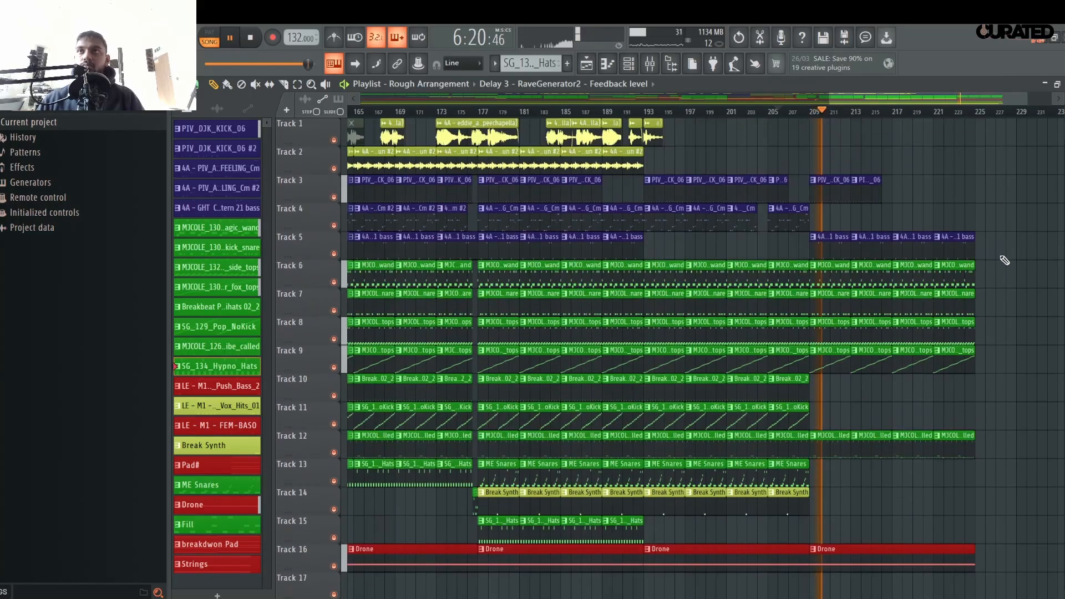
{"action": "scroll", "coordinate": [921, 149], "scroll_direction": "down", "scroll_amount": 3}
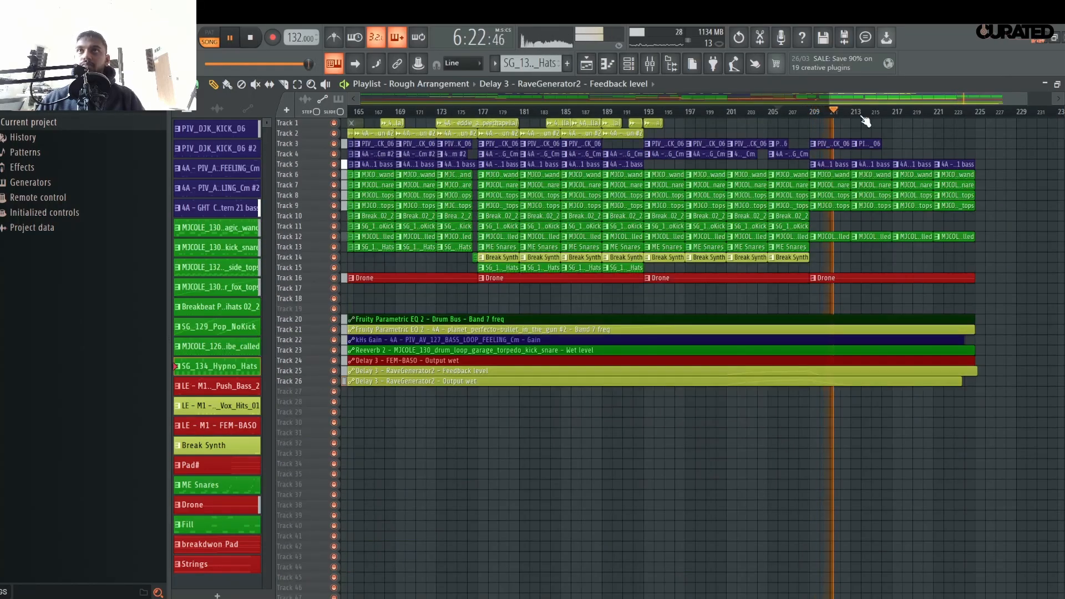
{"action": "scroll", "coordinate": [864, 114], "scroll_direction": "down", "scroll_amount": 3}
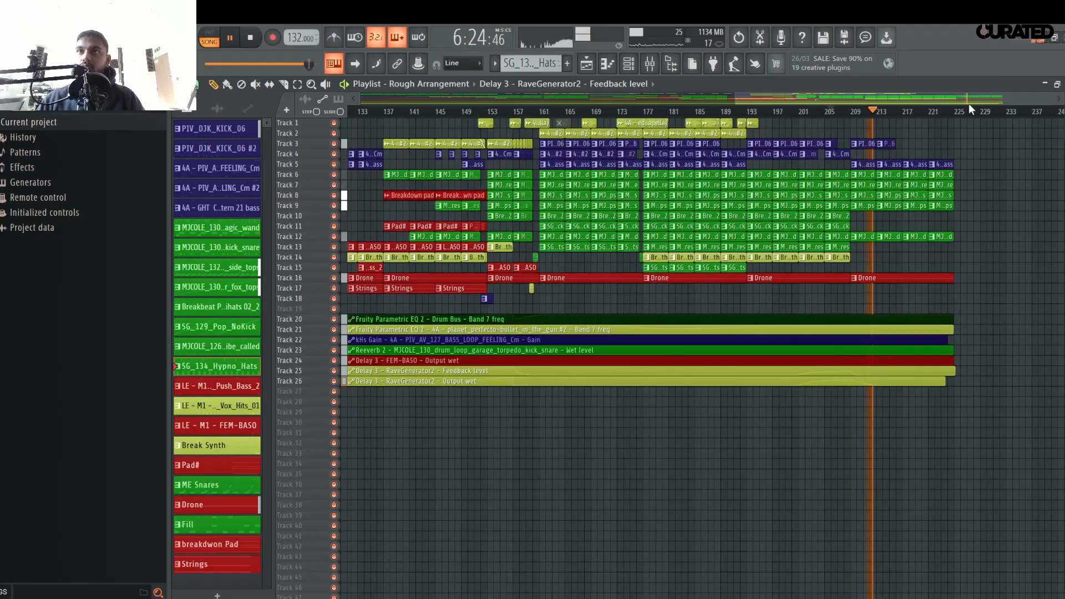
{"action": "scroll", "coordinate": [973, 112], "scroll_direction": "down", "scroll_amount": 4}
{"action": "scroll", "coordinate": [1055, 114], "scroll_direction": "up", "scroll_amount": 6}
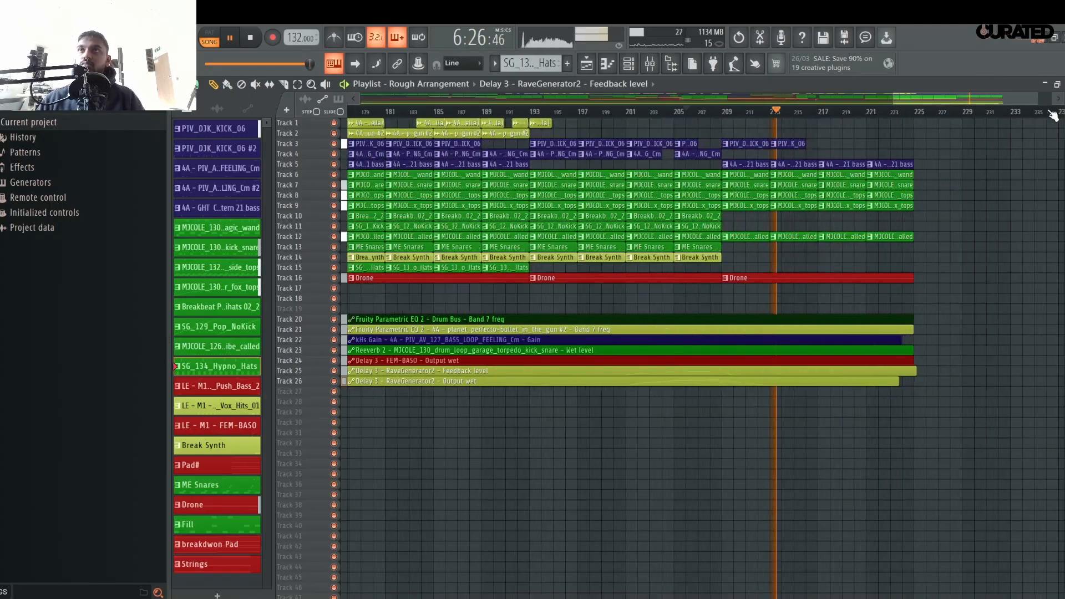
{"action": "scroll", "coordinate": [1053, 114], "scroll_direction": "up", "scroll_amount": 1}
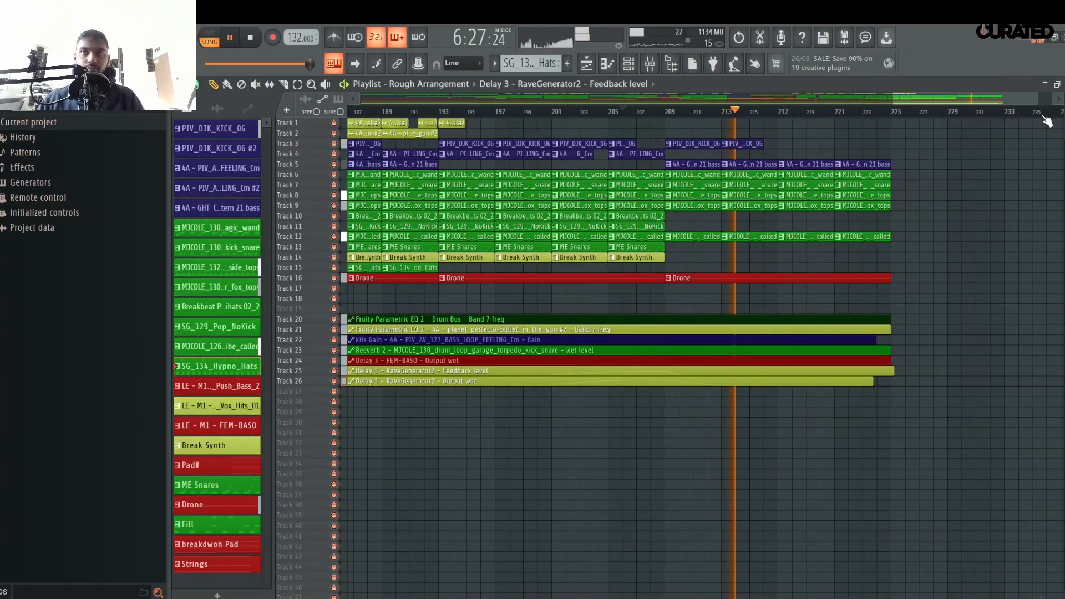
{"action": "key", "text": "space"}
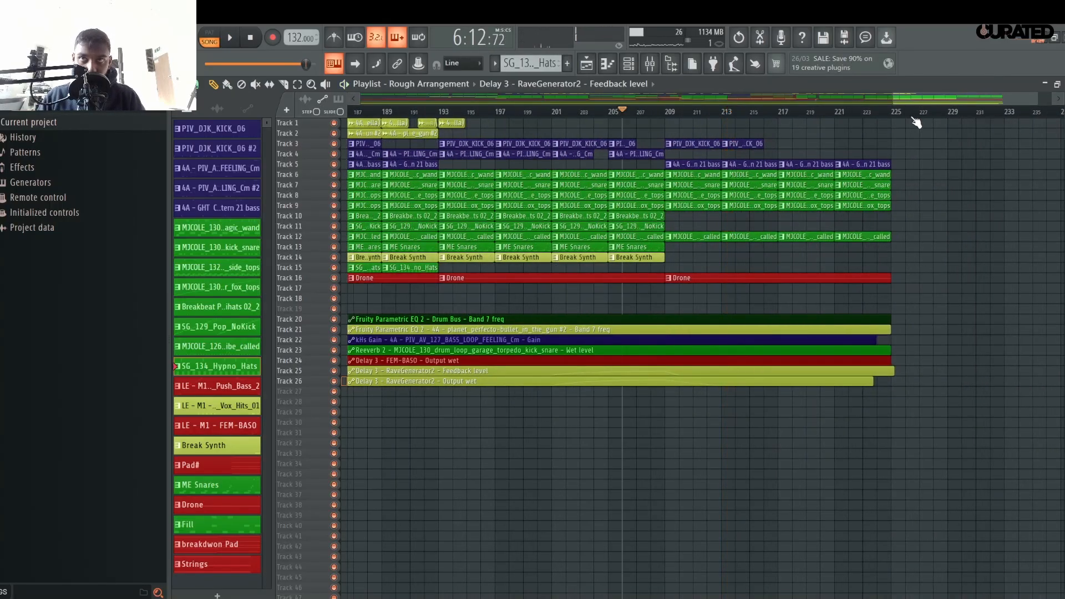
- Play the arrangement from about bar 93, examine the clip layout across the whole track, and stop playback
{"action": "scroll", "coordinate": [851, 112], "scroll_direction": "down", "scroll_amount": 5}
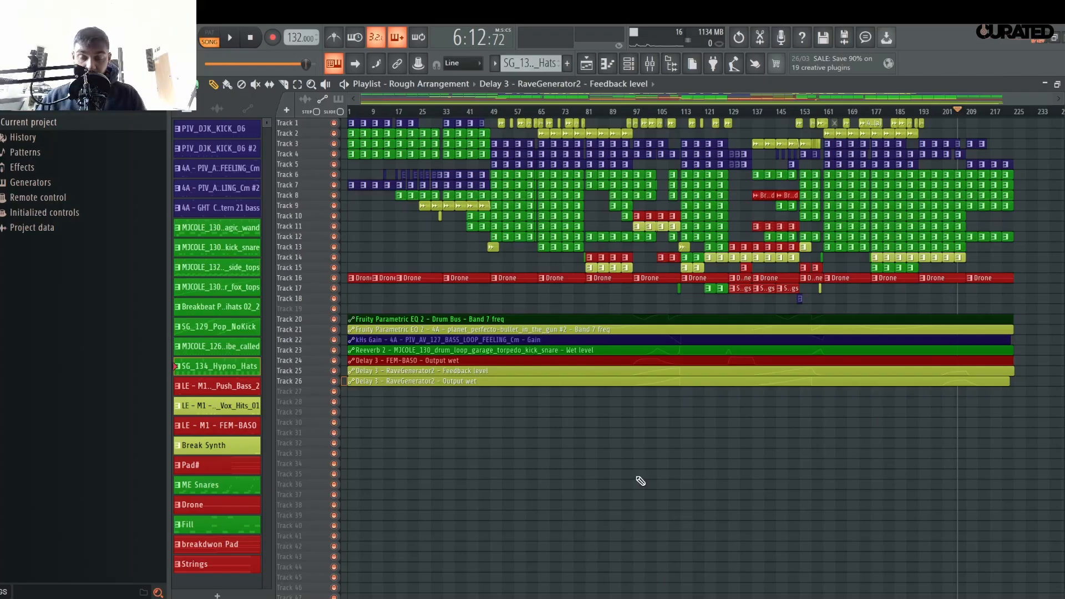
{"action": "scroll", "coordinate": [581, 113], "scroll_direction": "up", "scroll_amount": 4}
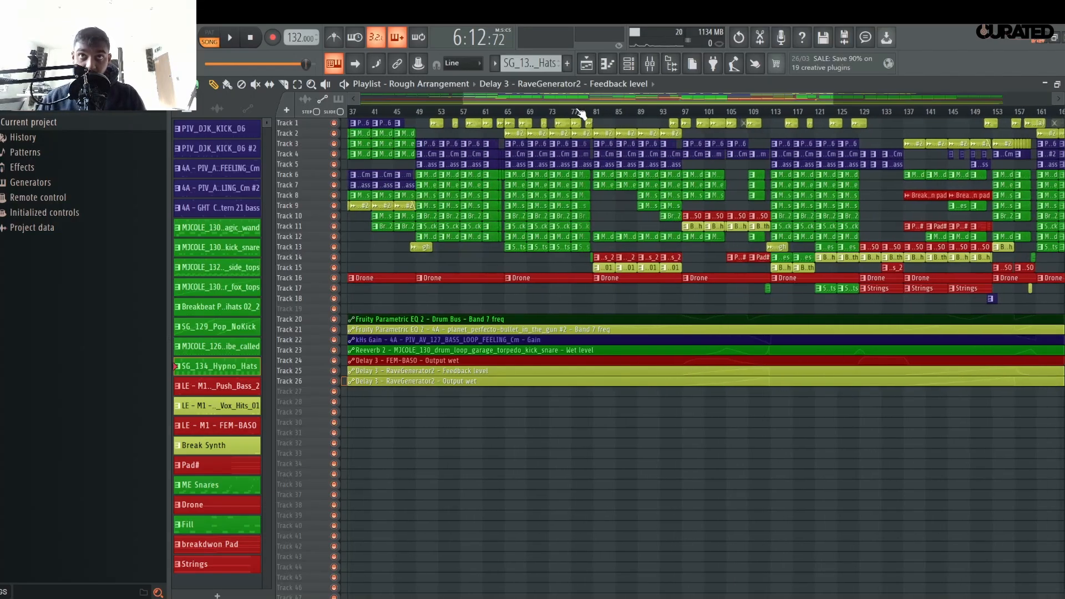
{"action": "scroll", "coordinate": [581, 112], "scroll_direction": "up", "scroll_amount": 6}
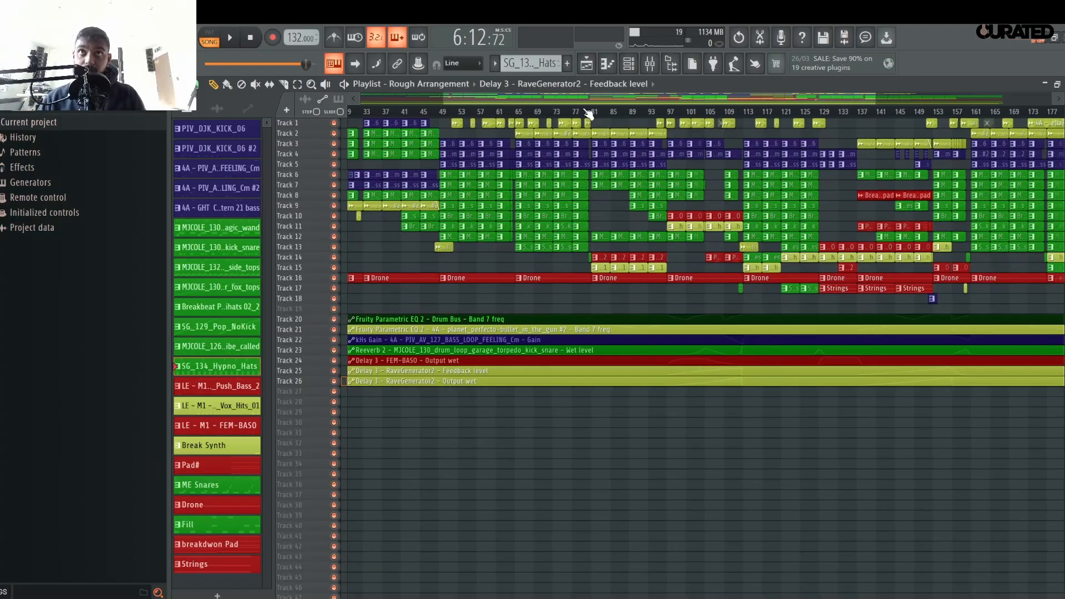
{"action": "left_click", "coordinate": [648, 112]}
{"action": "key", "text": "space"}
{"action": "scroll", "coordinate": [647, 114], "scroll_direction": "down", "scroll_amount": 5}
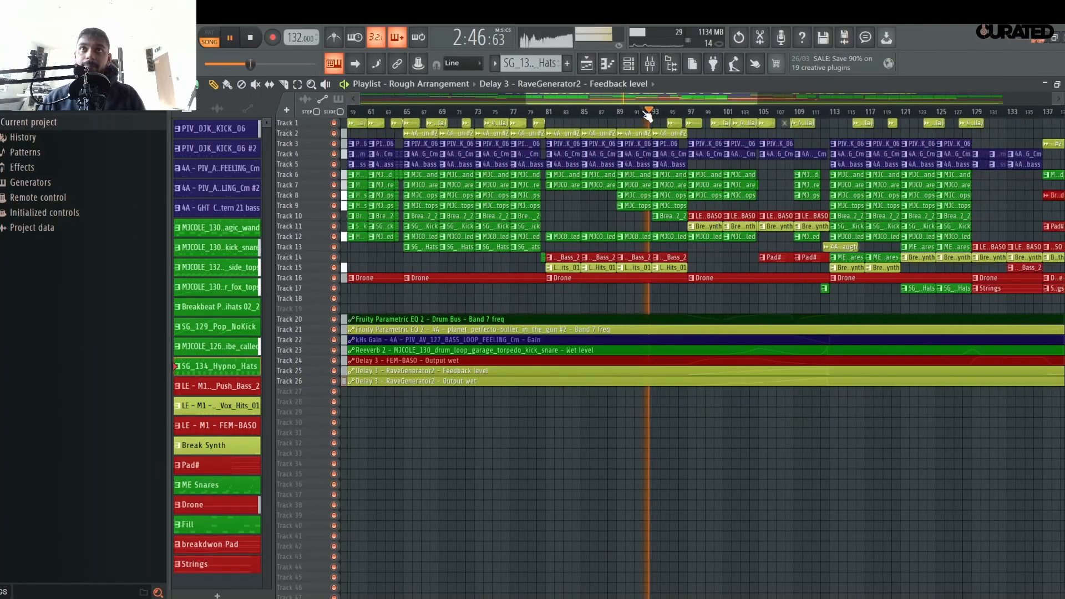
{"action": "left_click_drag", "start_coordinate": [1064, 114], "coordinate": [1064, 100]}
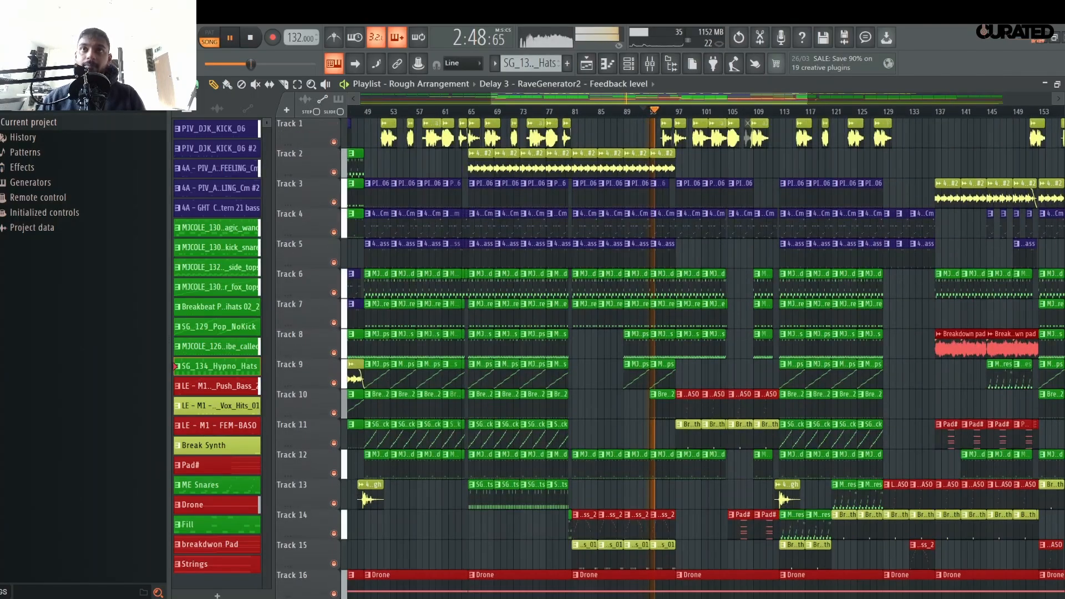
{"action": "scroll", "coordinate": [697, 348], "scroll_direction": "down", "scroll_amount": 3}
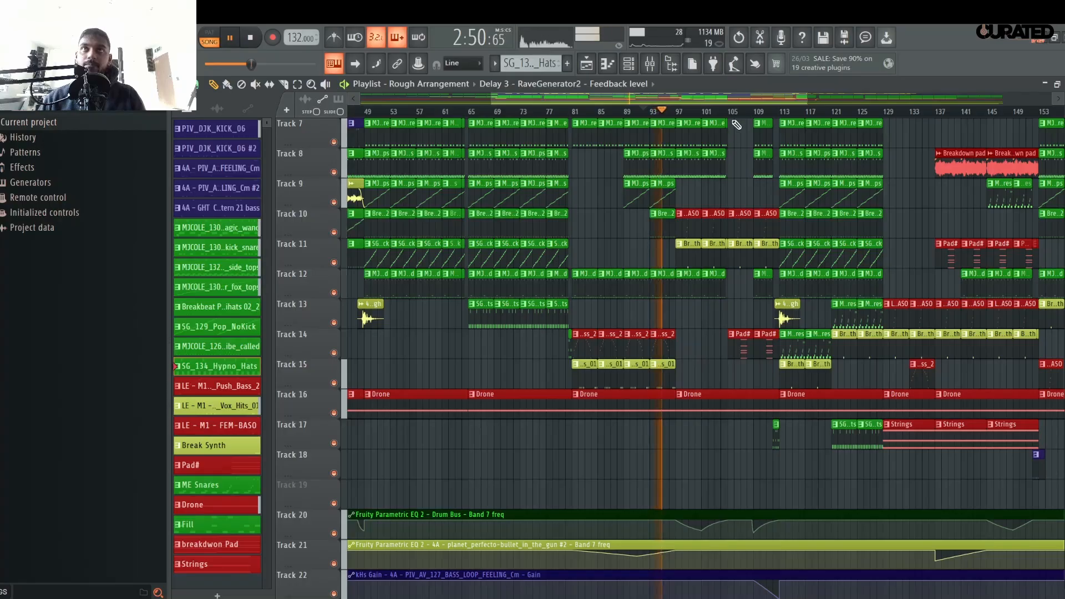
{"action": "scroll", "coordinate": [737, 115], "scroll_direction": "down", "scroll_amount": 4}
{"action": "scroll", "coordinate": [740, 115], "scroll_direction": "up", "scroll_amount": 3}
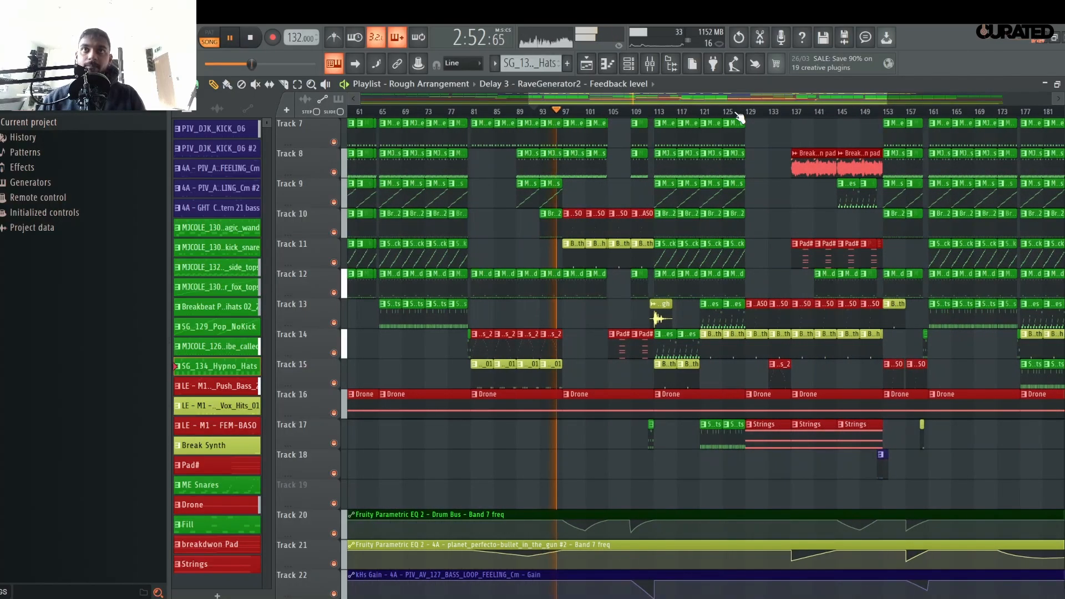
{"action": "left_click_drag", "start_coordinate": [1064, 110], "coordinate": [1064, 120]}
{"action": "scroll", "coordinate": [820, 430], "scroll_direction": "up", "scroll_amount": 3}
{"action": "scroll", "coordinate": [675, 110], "scroll_direction": "down", "scroll_amount": 3}
{"action": "key", "text": "space"}
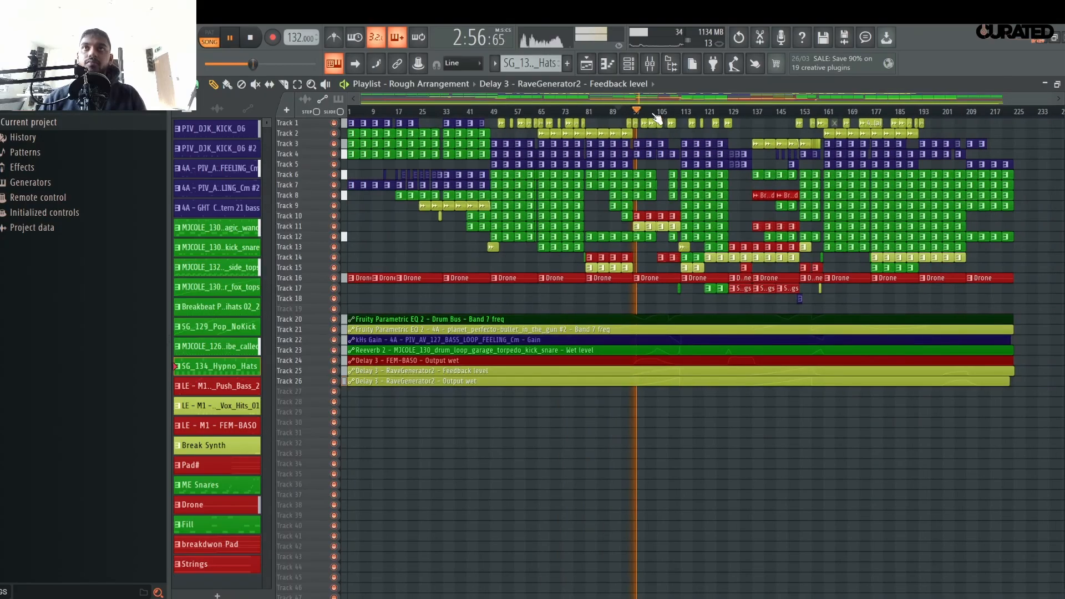
- Open the mixer and inspect the effect slots of the 9GTV6_Vox_Hits_01 and Vocal_sexy_laugh tracks
{"action": "left_click", "coordinate": [650, 63]}
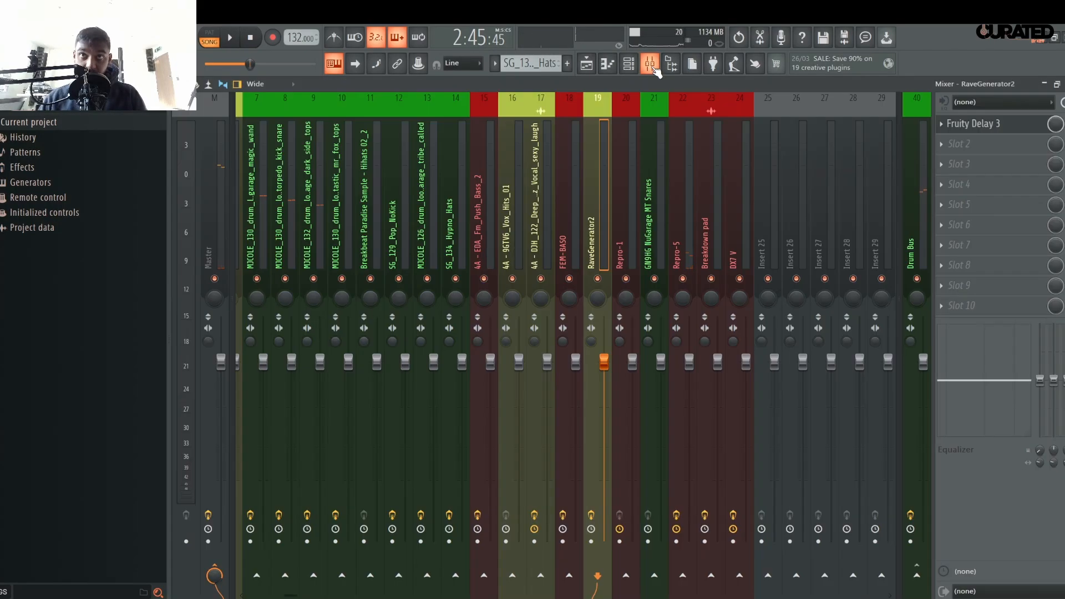
{"action": "left_click", "coordinate": [507, 222]}
{"action": "left_click", "coordinate": [535, 220]}
{"action": "left_click", "coordinate": [516, 217]}
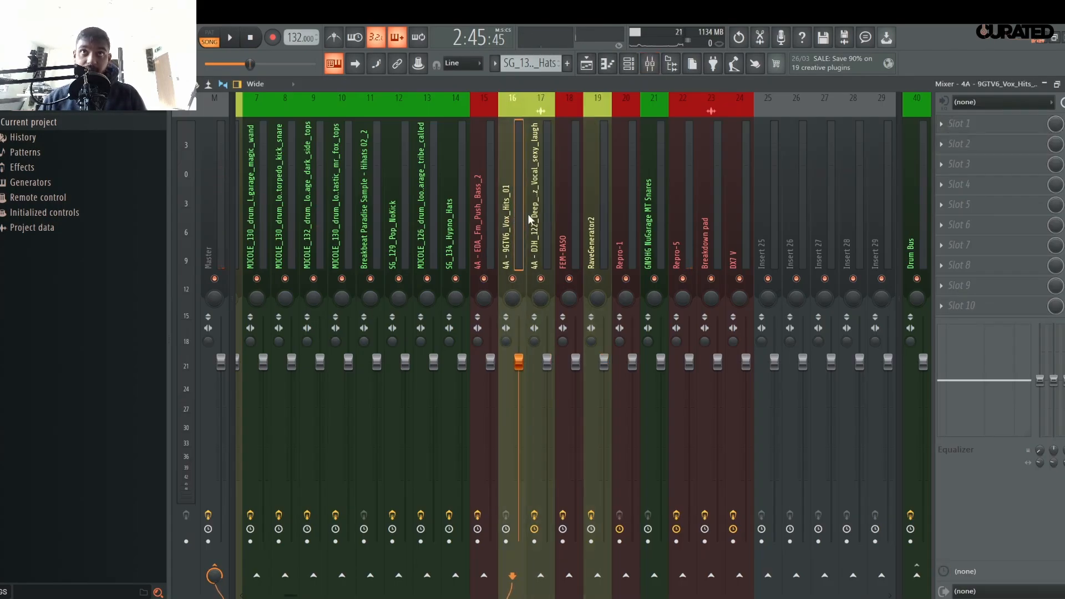
{"action": "left_click", "coordinate": [533, 217]}
{"action": "left_click", "coordinate": [520, 219]}
- Resume playback and inspect the first mixer tracks, selecting planet_perfecto-bullet_in_the_gun #2 on track 6
{"action": "left_click_drag", "start_coordinate": [520, 220], "coordinate": [169, 253]}
{"action": "key", "text": "space"}
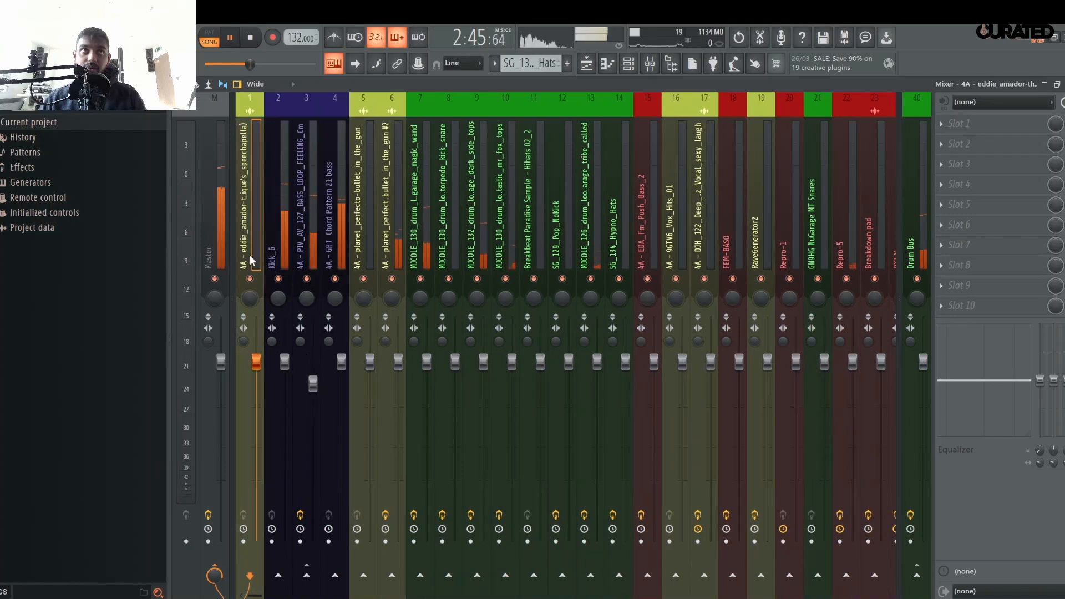
{"action": "left_click", "coordinate": [394, 280]}
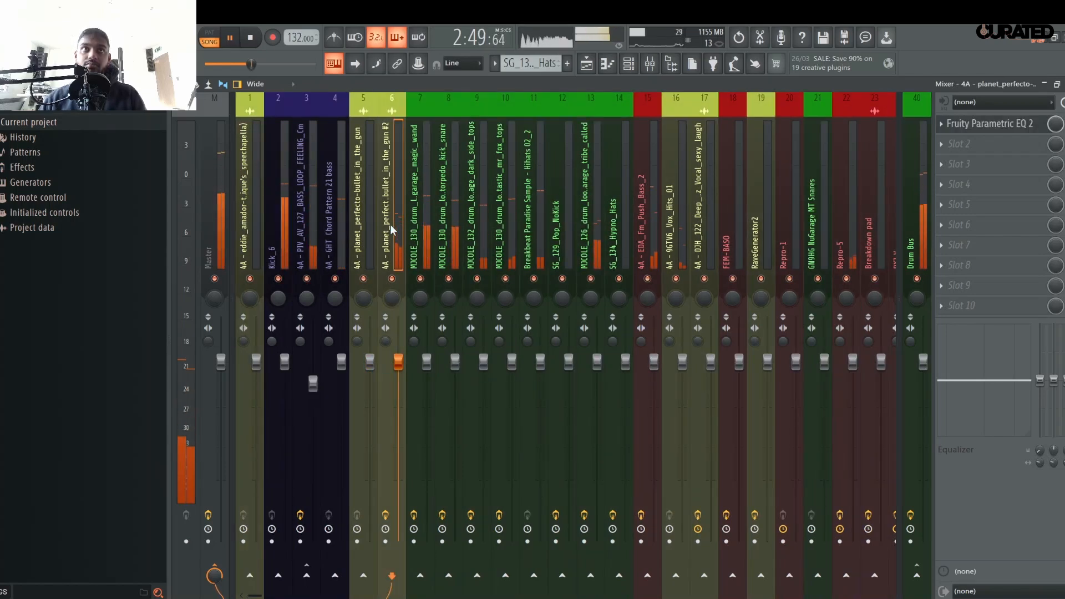
- Stop playback and load Fruity Reeverb 2 into slot 10 of the planet_perfecto-bullet_in_the_gun #2 mixer track
{"action": "key", "text": "space"}
{"action": "left_click", "coordinate": [989, 147]}
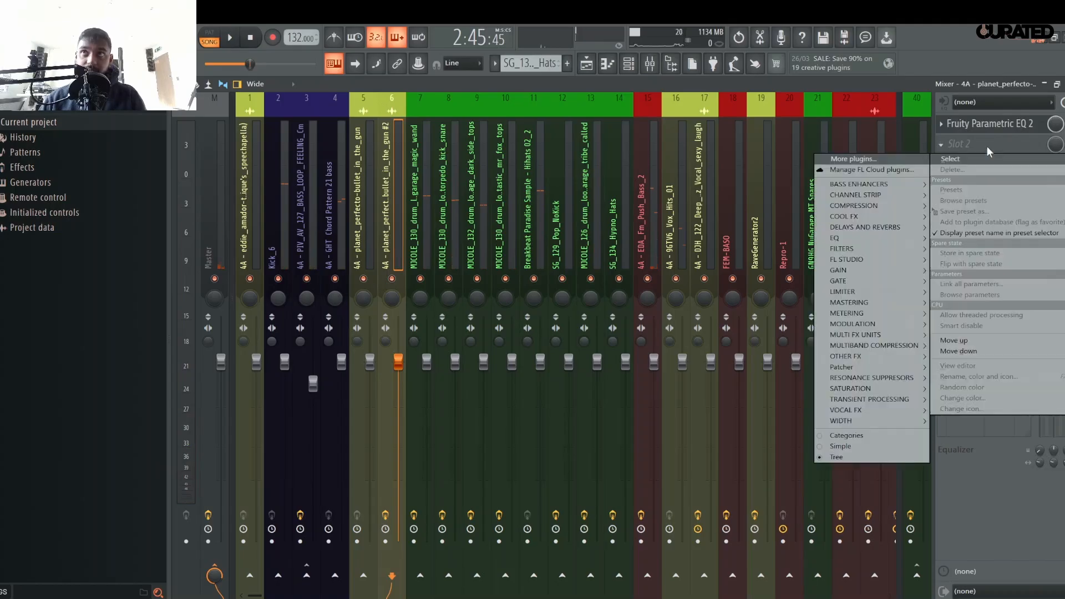
{"action": "left_click", "coordinate": [989, 146]}
{"action": "left_click", "coordinate": [994, 307]}
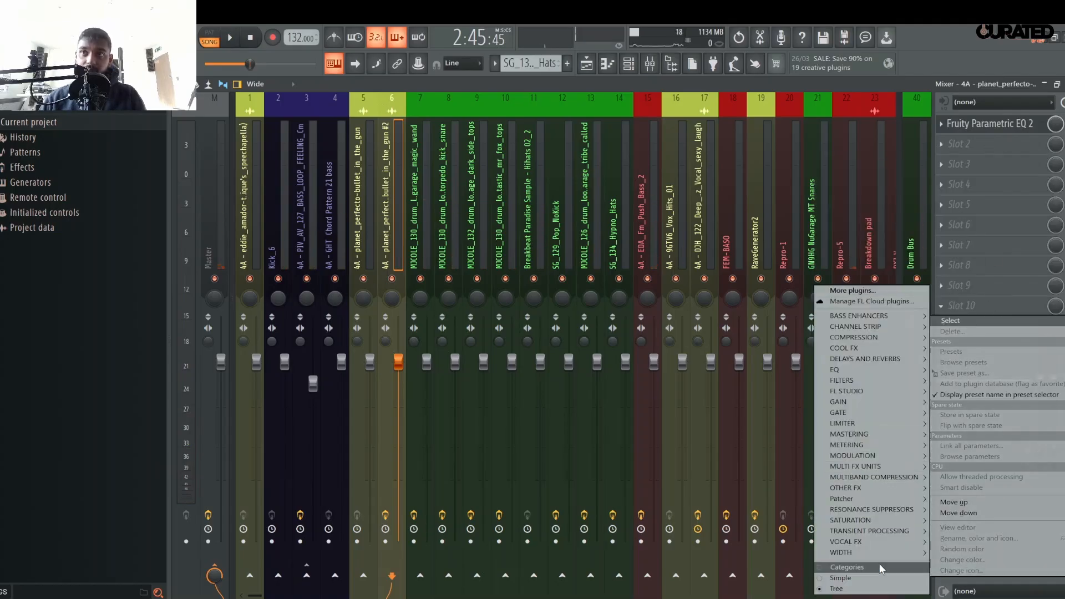
{"action": "mouse_move", "coordinate": [873, 538]}
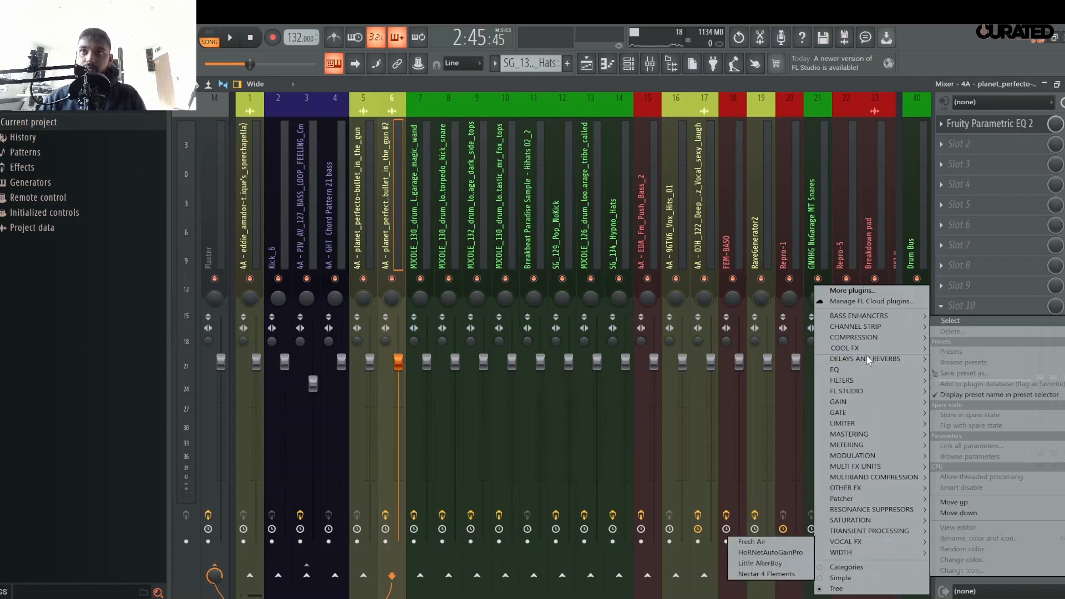
{"action": "mouse_move", "coordinate": [865, 358]}
{"action": "left_click", "coordinate": [775, 435]}
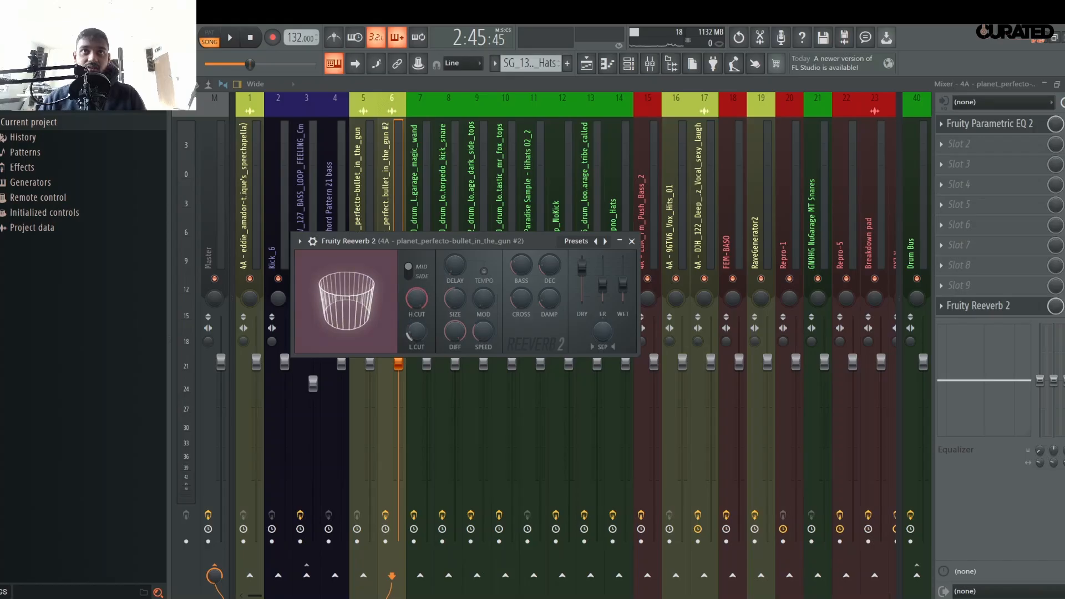
- Lower the Fruity Reeverb 2 wet level to its minimum and create an automation clip for it
{"action": "right_click", "coordinate": [625, 314]}
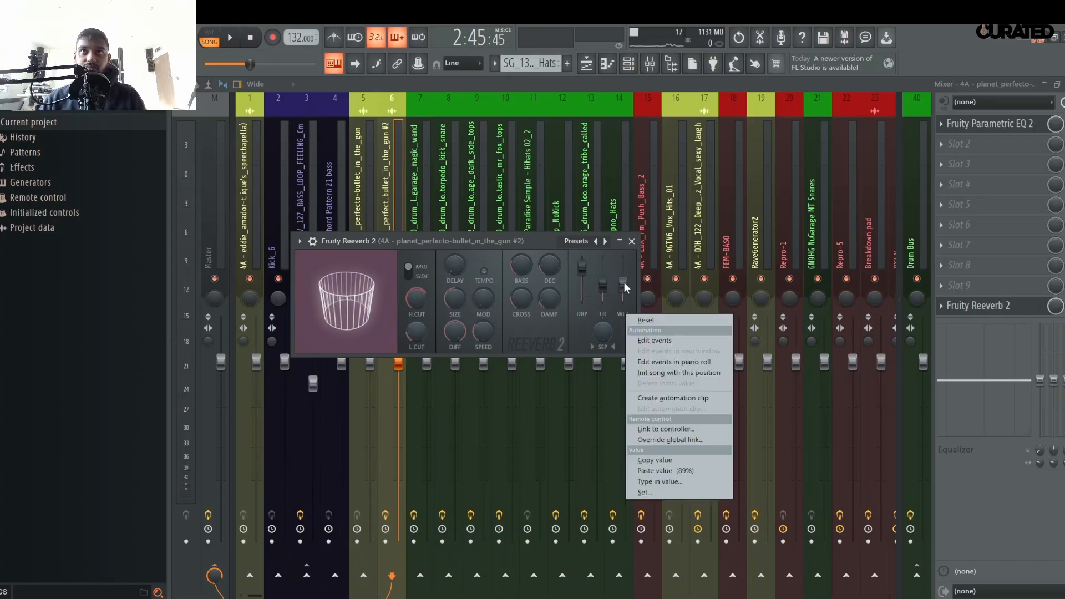
{"action": "left_click", "coordinate": [625, 286]}
{"action": "left_click_drag", "start_coordinate": [625, 286], "coordinate": [622, 295]}
{"action": "right_click", "coordinate": [620, 288]}
{"action": "left_click", "coordinate": [677, 373]}
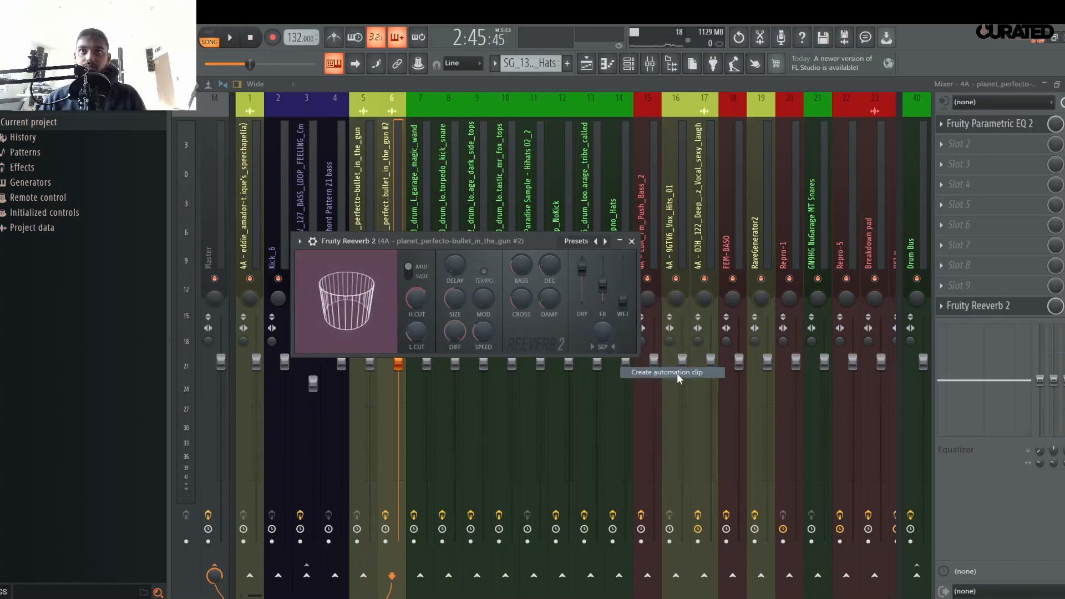
- In the playlist, place the new Reeverb 2 wet-level clip on Track 27 from bar 1 and extend it to the arrangement's end
{"action": "left_click", "coordinate": [587, 64]}
{"action": "scroll", "coordinate": [552, 123], "scroll_direction": "left", "scroll_amount": 4}
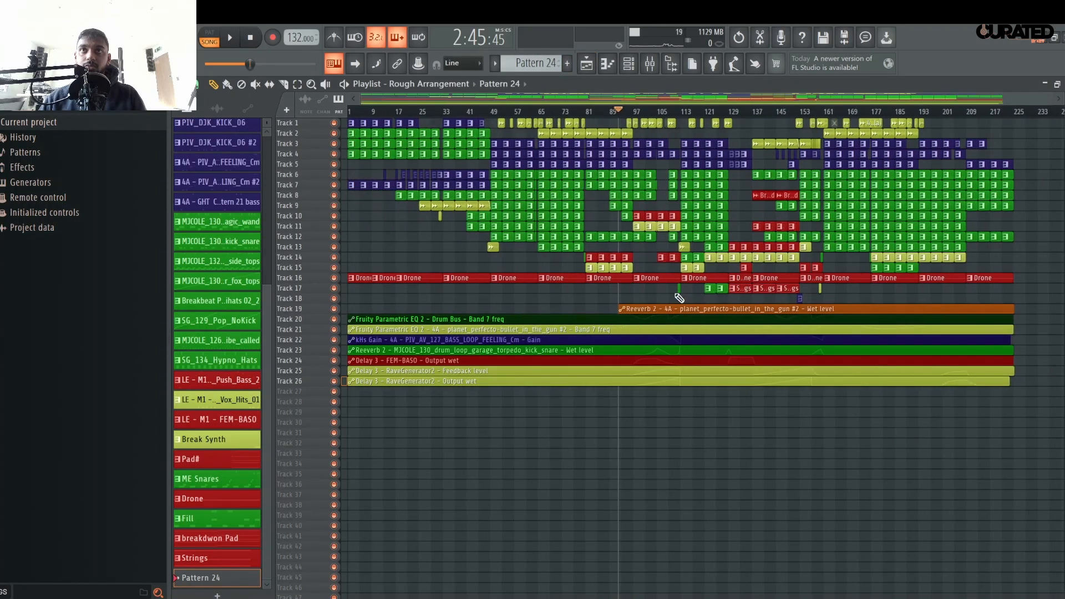
{"action": "left_click_drag", "start_coordinate": [670, 304], "coordinate": [280, 391]}
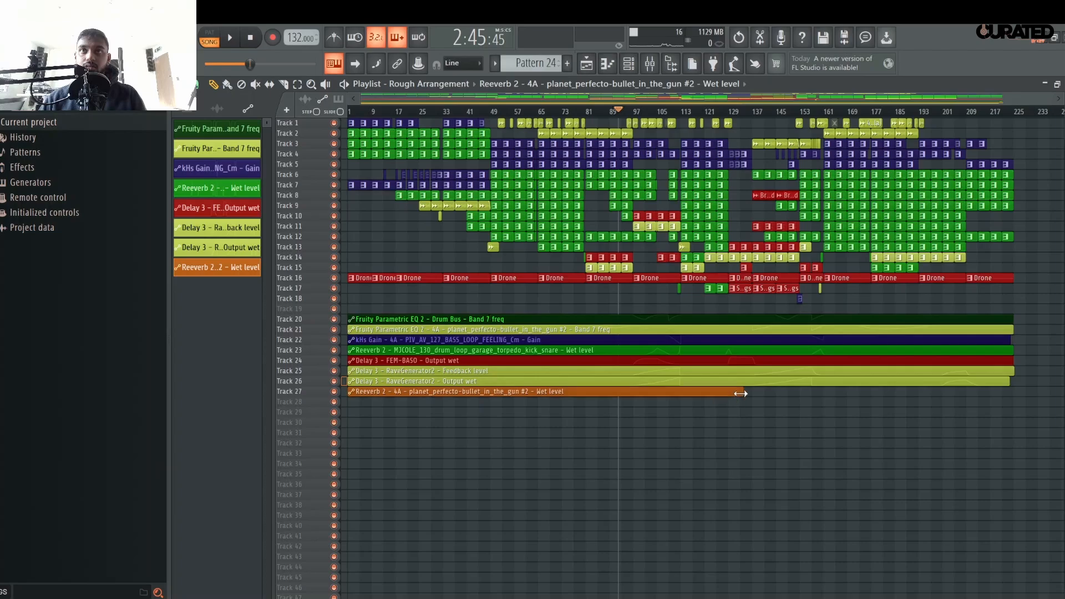
{"action": "left_click_drag", "start_coordinate": [741, 394], "coordinate": [1010, 409]}
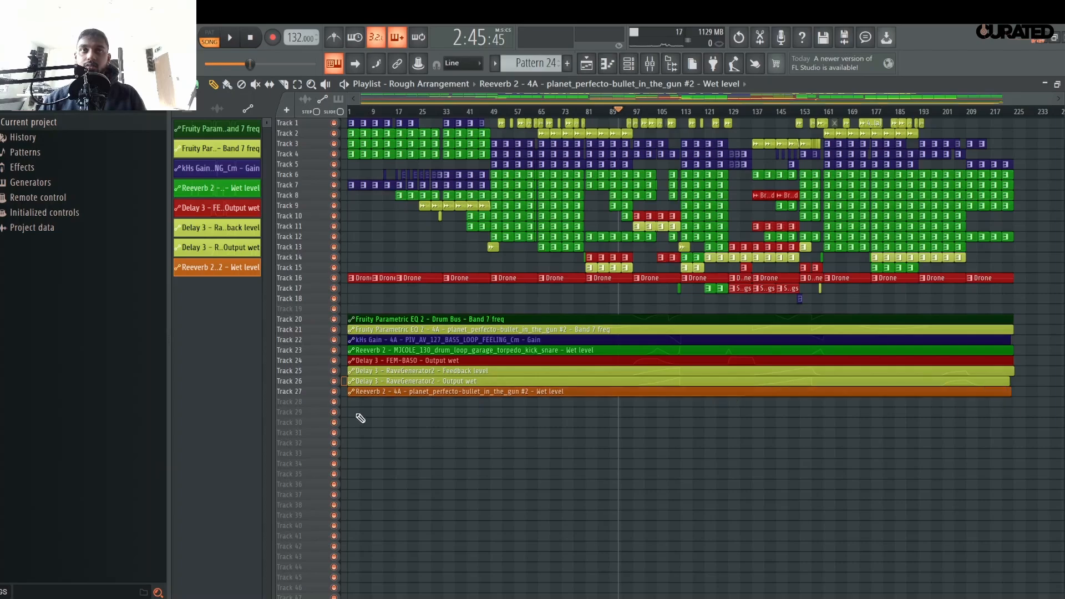
- Recolour the Track 27 automation clip Lemon Lime (#AFC247)
{"action": "left_click", "coordinate": [352, 391]}
{"action": "left_click", "coordinate": [372, 464]}
{"action": "left_click", "coordinate": [407, 476]}
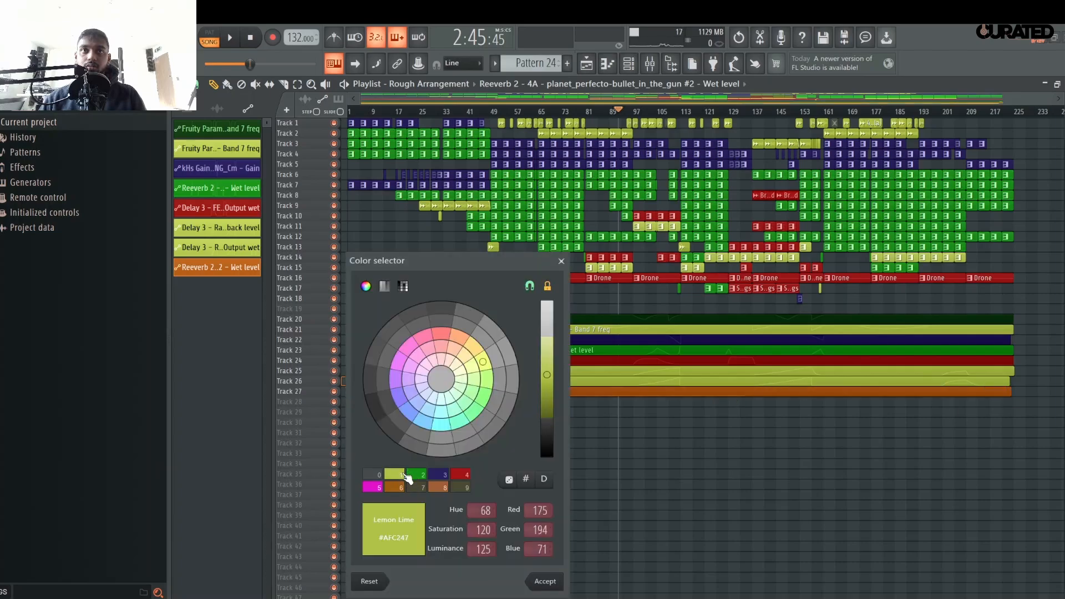
{"action": "key", "text": "Return"}
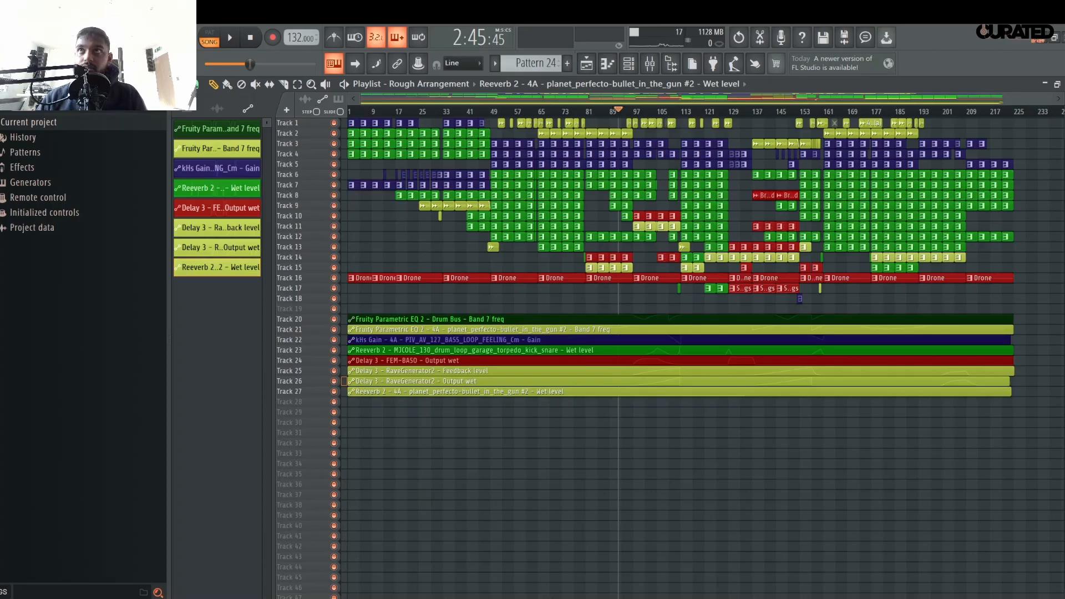
- Enlarge the playlist tracks and stretch the Track 27 automation's end point to the end of its clip
{"action": "scroll", "coordinate": [880, 332], "scroll_direction": "up", "scroll_amount": 5}
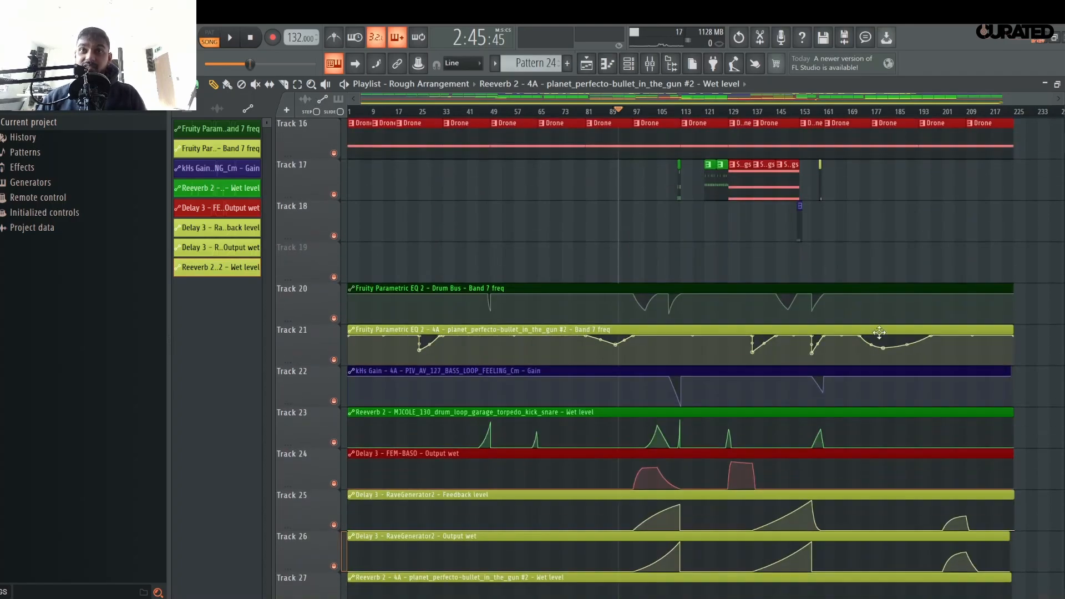
{"action": "scroll", "coordinate": [770, 358], "scroll_direction": "down", "scroll_amount": 3}
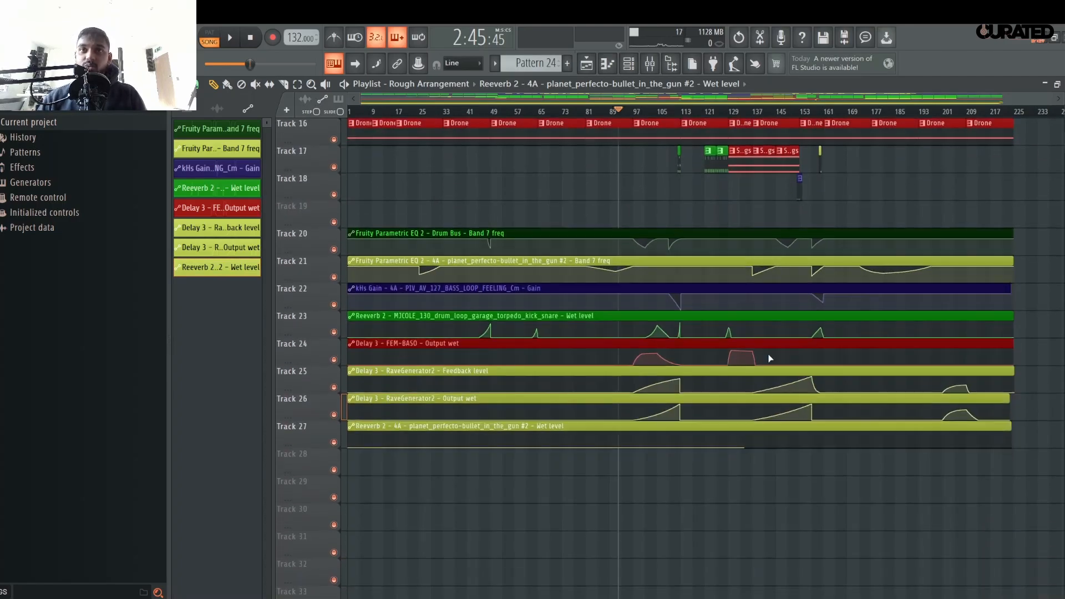
{"action": "left_click_drag", "start_coordinate": [745, 447], "coordinate": [966, 478]}
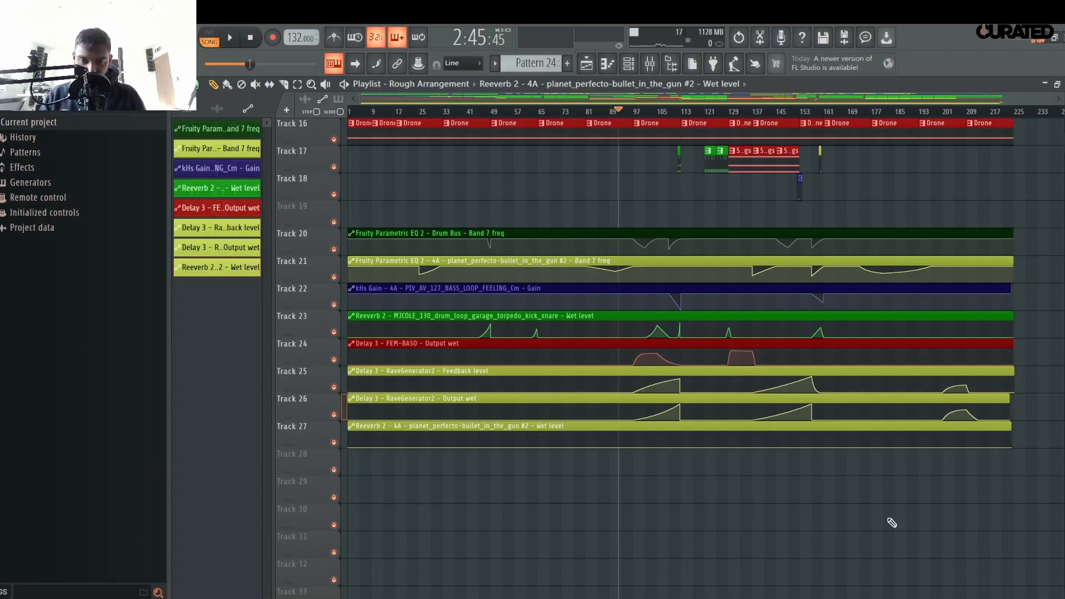
- Play from about bar 46 and shape the Track 27 wet level to rise from bar 45 and drop back at bar 49
{"action": "scroll", "coordinate": [892, 522], "scroll_direction": "up", "scroll_amount": 6}
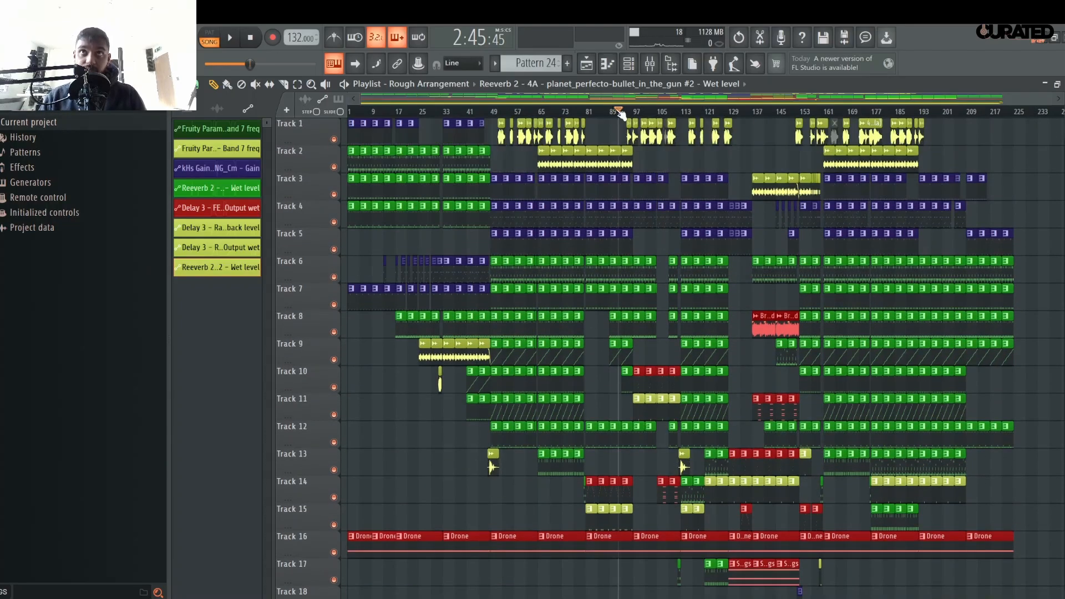
{"action": "left_click", "coordinate": [480, 112]}
{"action": "key", "text": "space"}
{"action": "scroll", "coordinate": [480, 112], "scroll_direction": "up", "scroll_amount": 8}
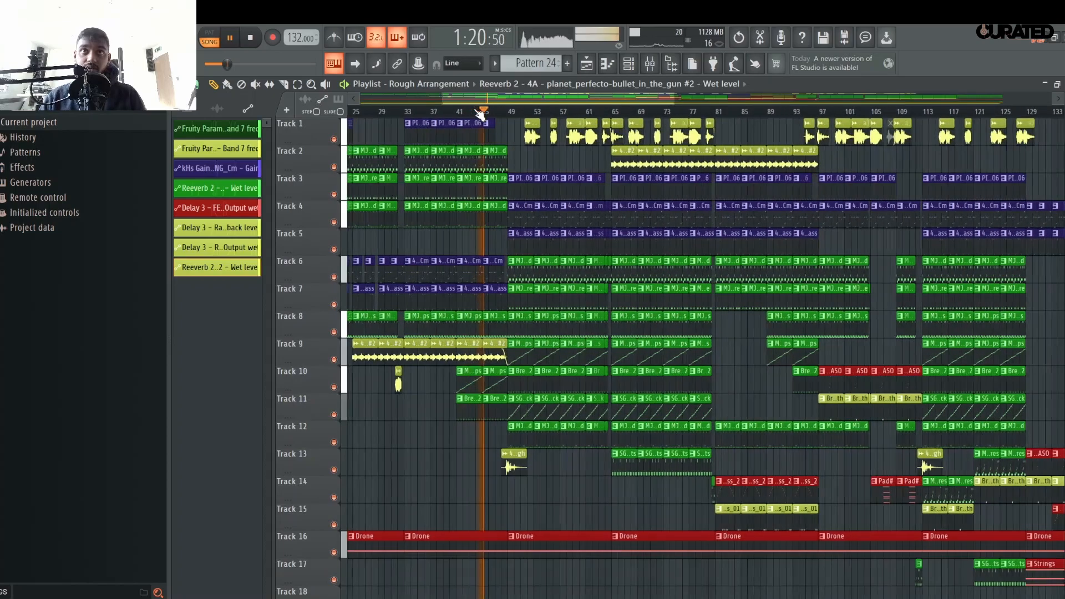
{"action": "scroll", "coordinate": [666, 415], "scroll_direction": "down", "scroll_amount": 5}
{"action": "scroll", "coordinate": [670, 417], "scroll_direction": "down", "scroll_amount": 3}
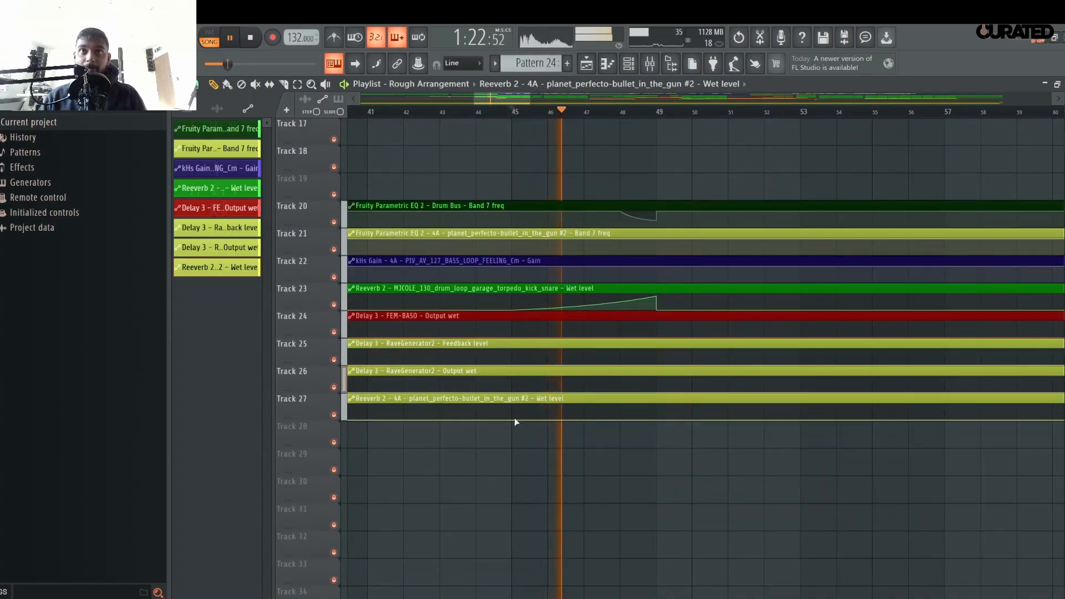
{"action": "right_click", "coordinate": [656, 418]}
{"action": "left_click_drag", "start_coordinate": [657, 418], "coordinate": [637, 451]}
{"action": "right_click", "coordinate": [692, 419]}
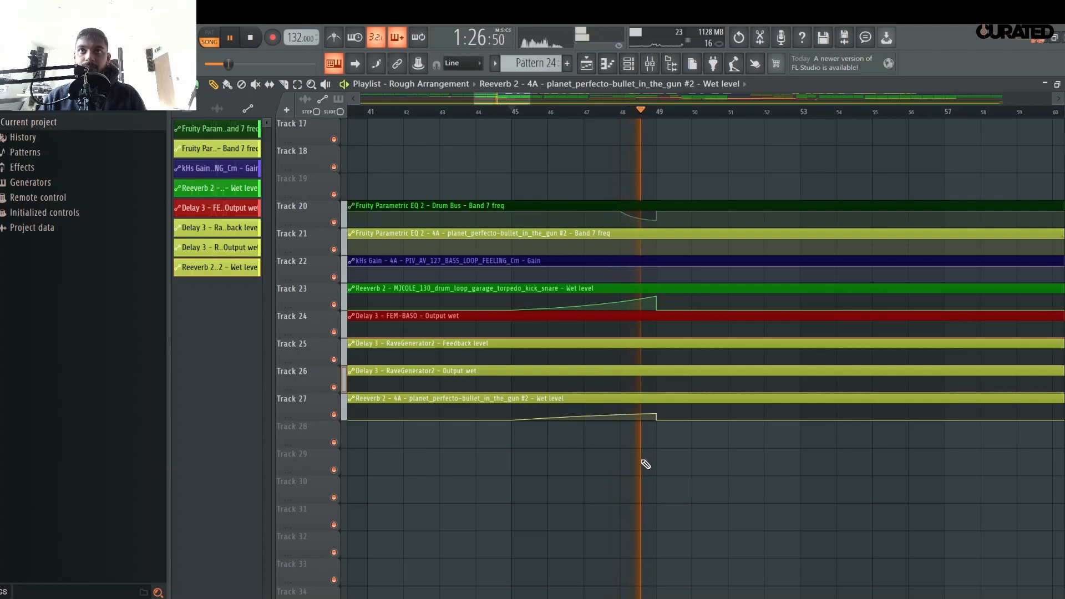
- Play the arrangement from about bar 77 and examine the clips between bars 81 and 97
{"action": "scroll", "coordinate": [616, 116], "scroll_direction": "down", "scroll_amount": 6}
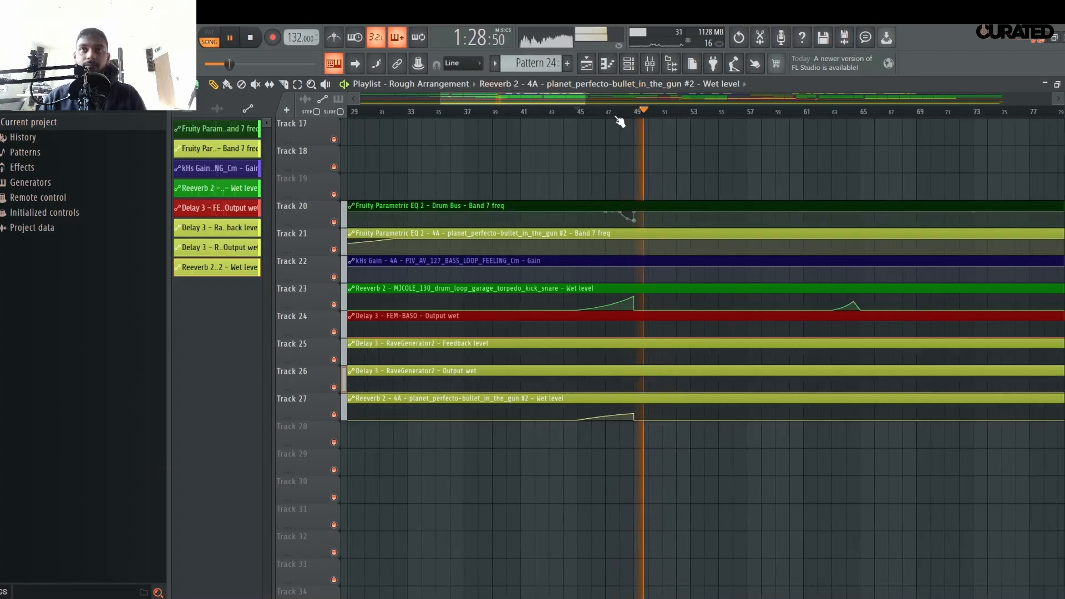
{"action": "scroll", "coordinate": [615, 173], "scroll_direction": "up", "scroll_amount": 6}
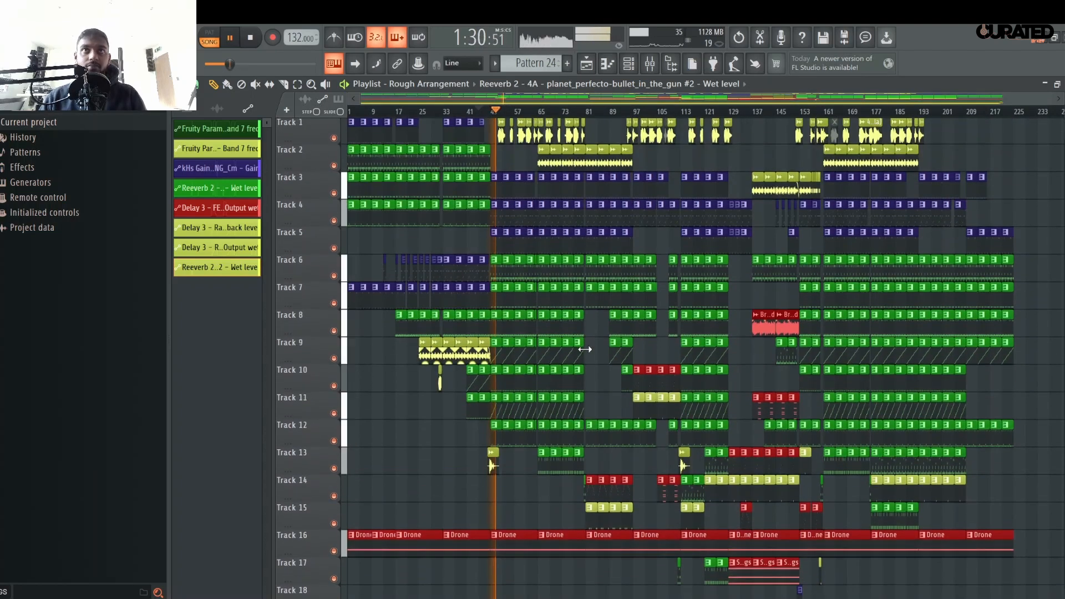
{"action": "scroll", "coordinate": [578, 115], "scroll_direction": "up", "scroll_amount": 3}
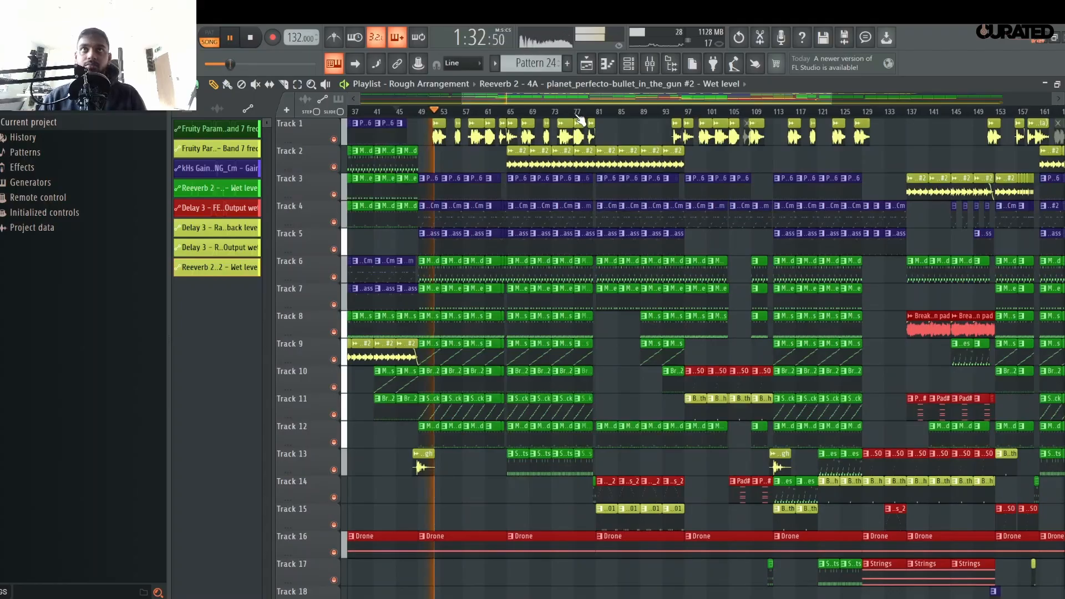
{"action": "left_click", "coordinate": [577, 114]}
{"action": "scroll", "coordinate": [596, 131], "scroll_direction": "up", "scroll_amount": 4}
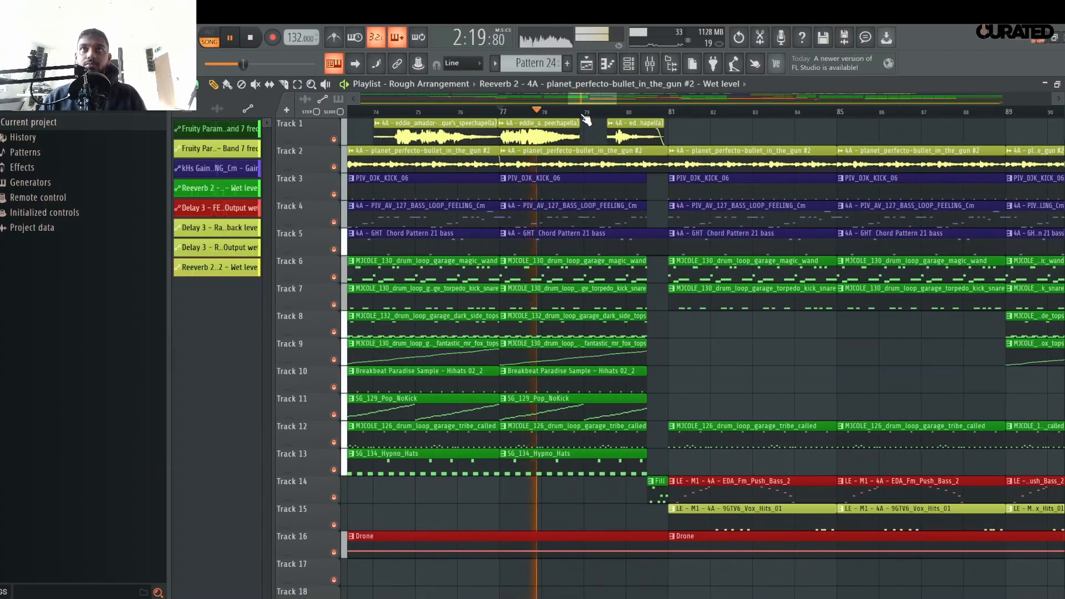
{"action": "scroll", "coordinate": [833, 113], "scroll_direction": "up", "scroll_amount": 3}
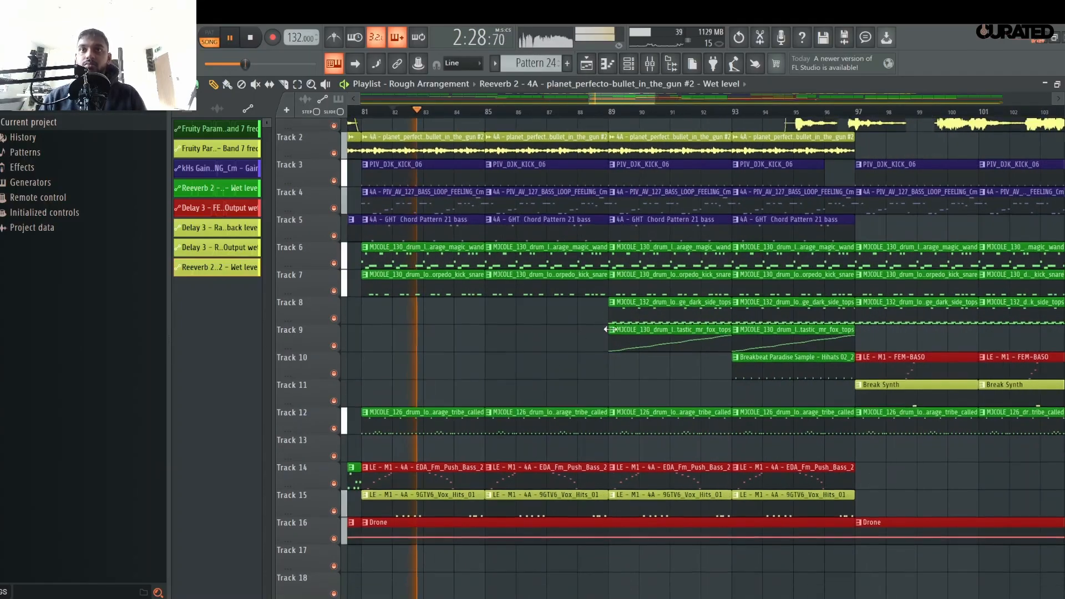
- Shape the Track 27 wet-level automation to rise slightly from bar 81 to bar 85 and hold through bar 89
{"action": "scroll", "coordinate": [613, 317], "scroll_direction": "down", "scroll_amount": 5}
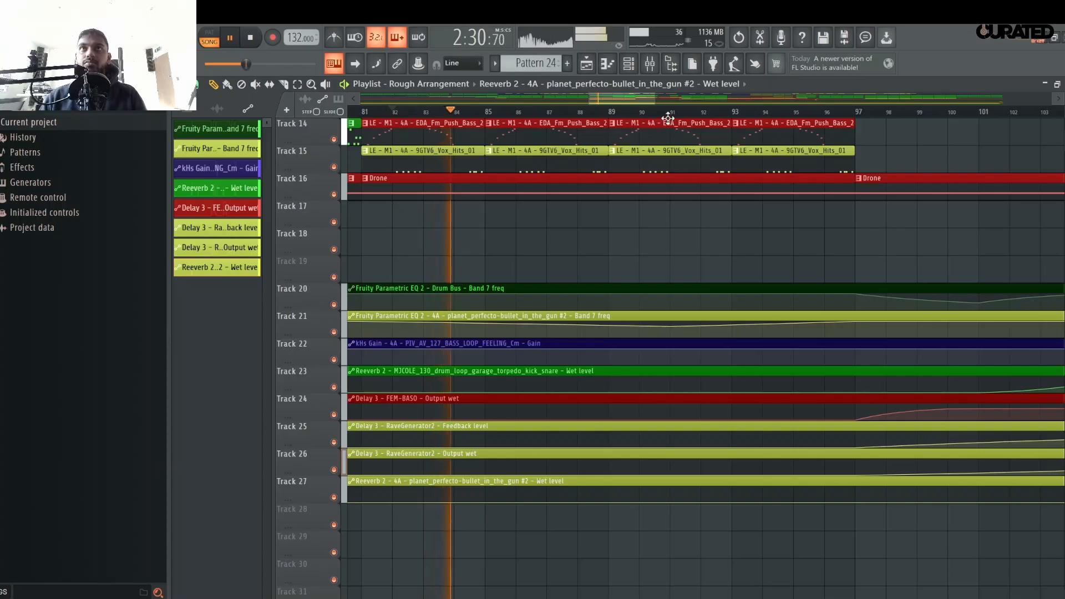
{"action": "scroll", "coordinate": [671, 119], "scroll_direction": "down", "scroll_amount": 3}
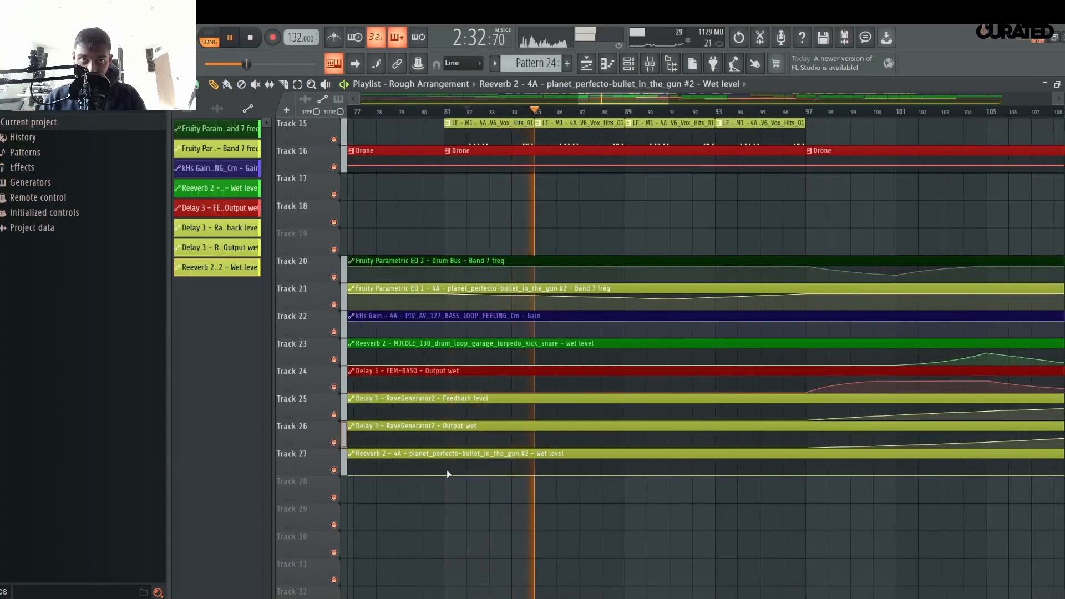
{"action": "key", "text": "space"}
{"action": "key", "text": "space"}
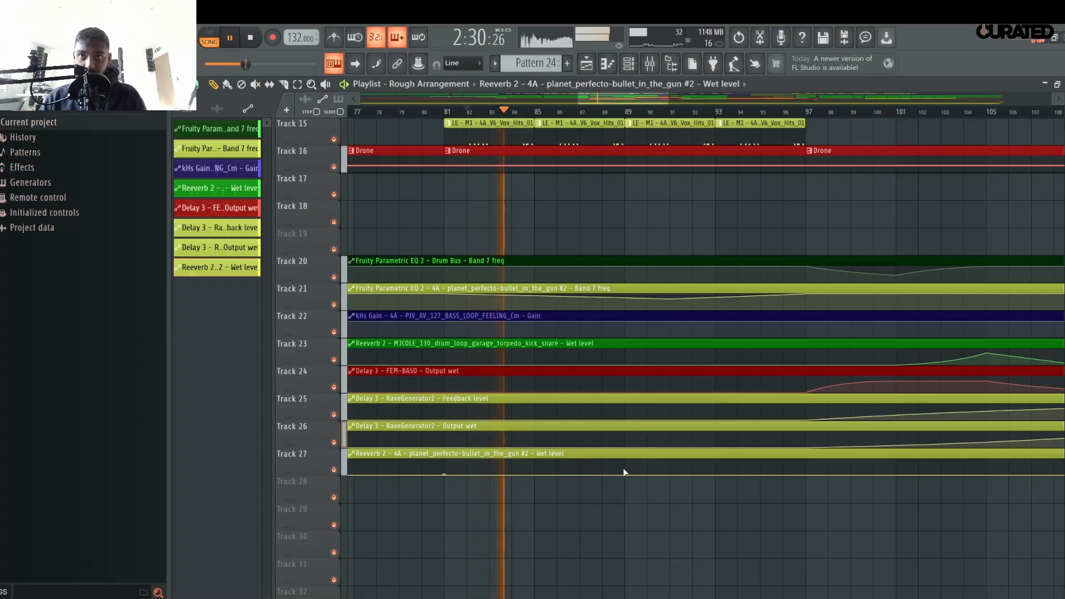
{"action": "left_click_drag", "start_coordinate": [534, 473], "coordinate": [535, 467]}
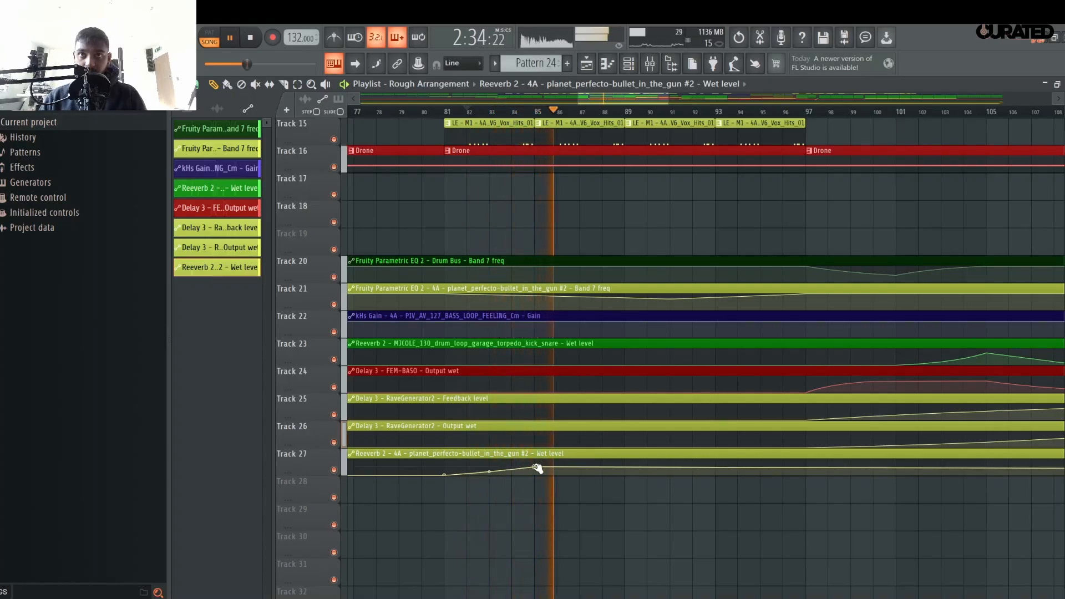
{"action": "left_click", "coordinate": [626, 475]}
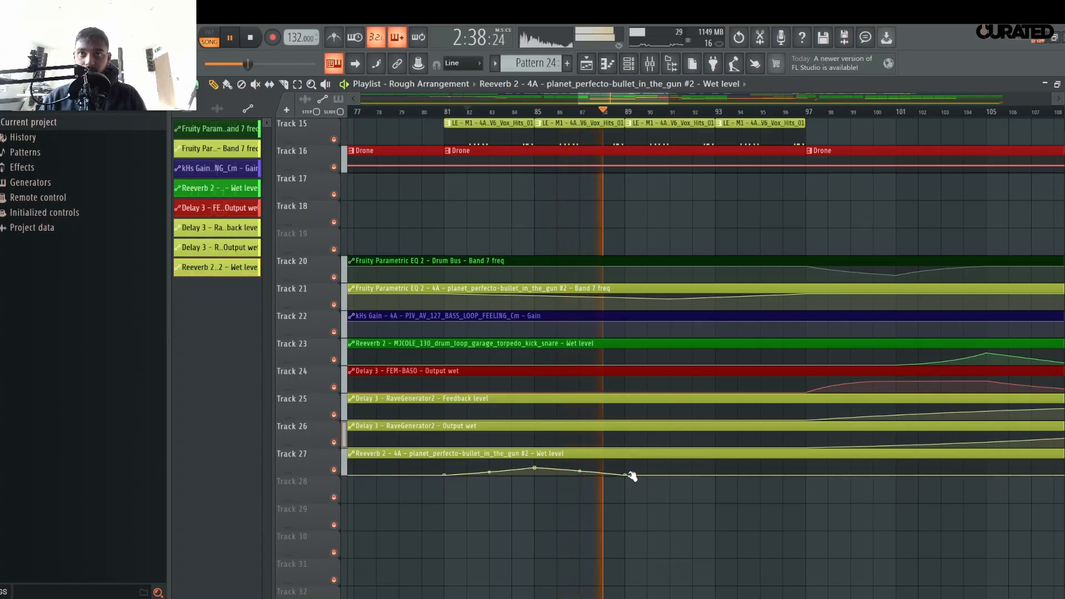
{"action": "left_click_drag", "start_coordinate": [627, 476], "coordinate": [628, 472]}
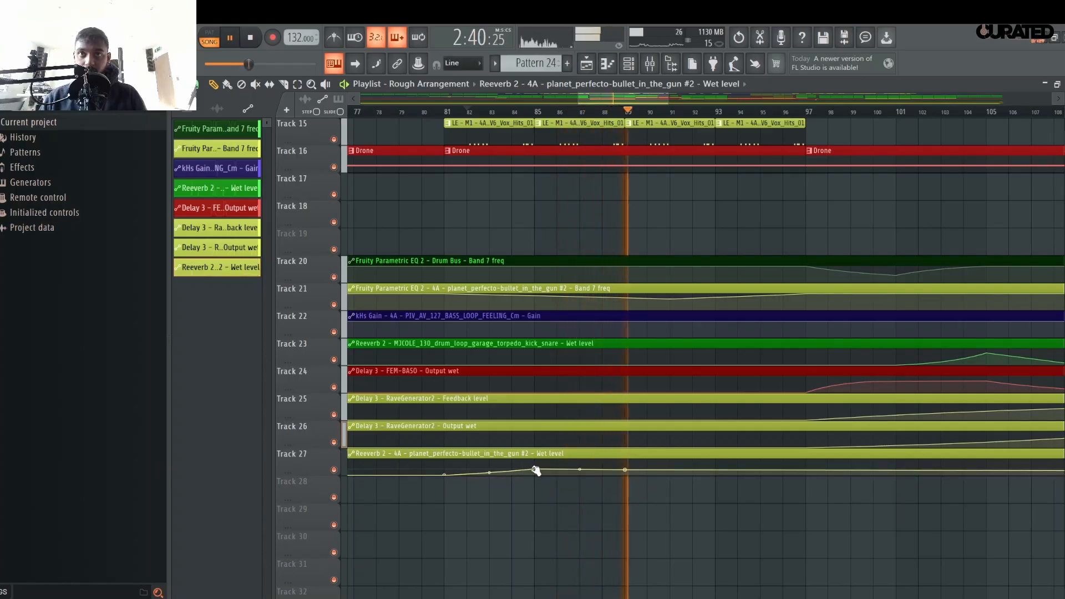
{"action": "left_click_drag", "start_coordinate": [536, 468], "coordinate": [535, 472]}
- Hold the Track 27 wet level until bar 93 and raise it to a higher level at bar 97
{"action": "scroll", "coordinate": [721, 466], "scroll_direction": "up", "scroll_amount": 10}
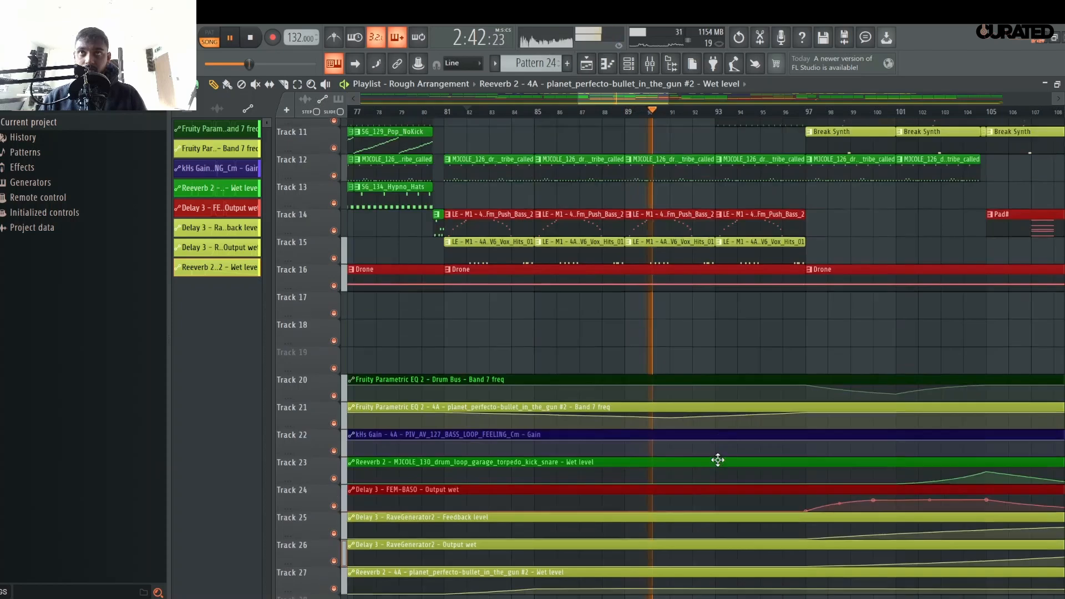
{"action": "scroll", "coordinate": [707, 453], "scroll_direction": "down", "scroll_amount": 6}
{"action": "scroll", "coordinate": [703, 453], "scroll_direction": "down", "scroll_amount": 3}
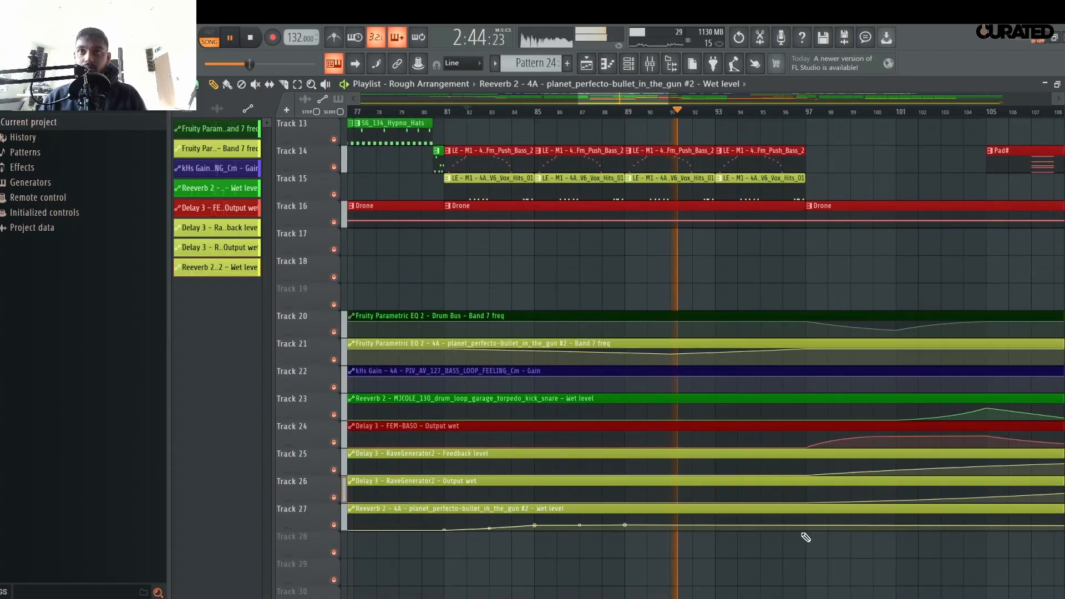
{"action": "scroll", "coordinate": [793, 516], "scroll_direction": "up", "scroll_amount": 12}
{"action": "scroll", "coordinate": [769, 483], "scroll_direction": "down", "scroll_amount": 13}
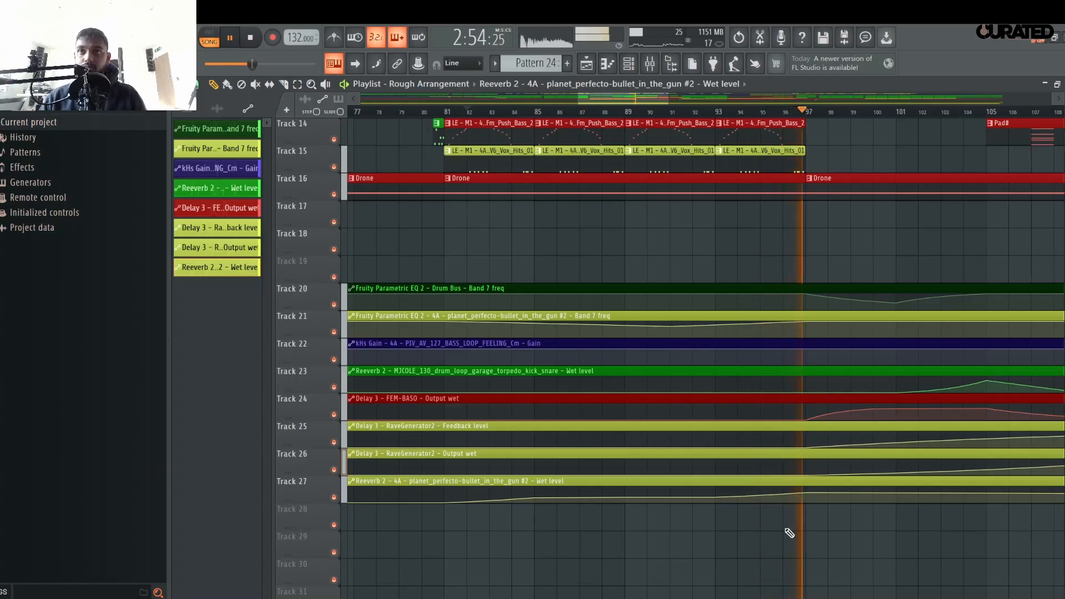
- Lower the Track 27 wet-level automation so it falls to its minimum by bar 129
{"action": "scroll", "coordinate": [804, 461], "scroll_direction": "down", "scroll_amount": 4}
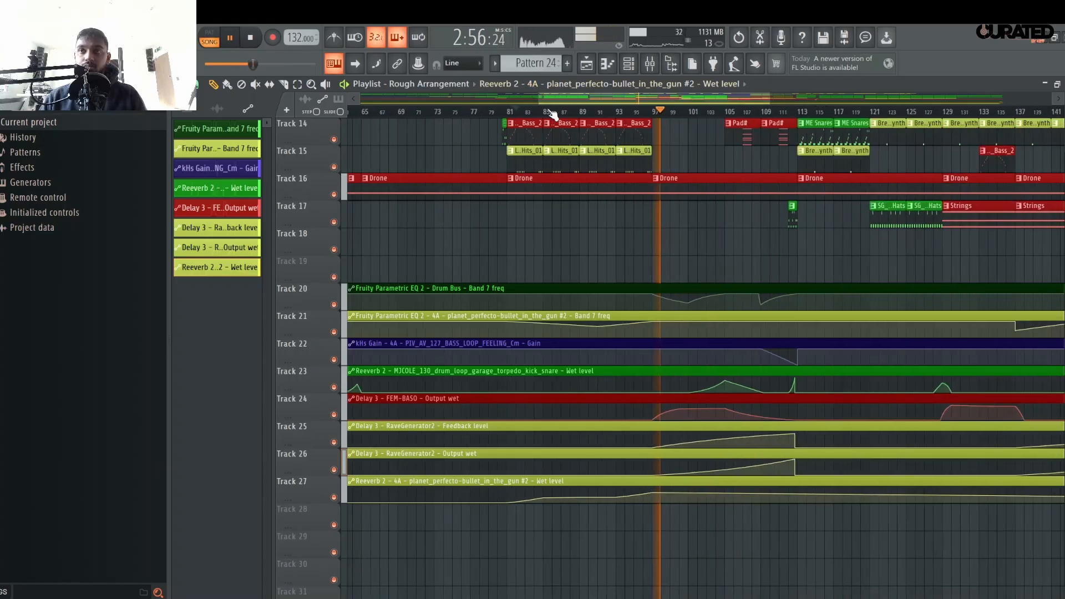
{"action": "scroll", "coordinate": [816, 382], "scroll_direction": "up", "scroll_amount": 5}
{"action": "scroll", "coordinate": [665, 121], "scroll_direction": "up", "scroll_amount": 1}
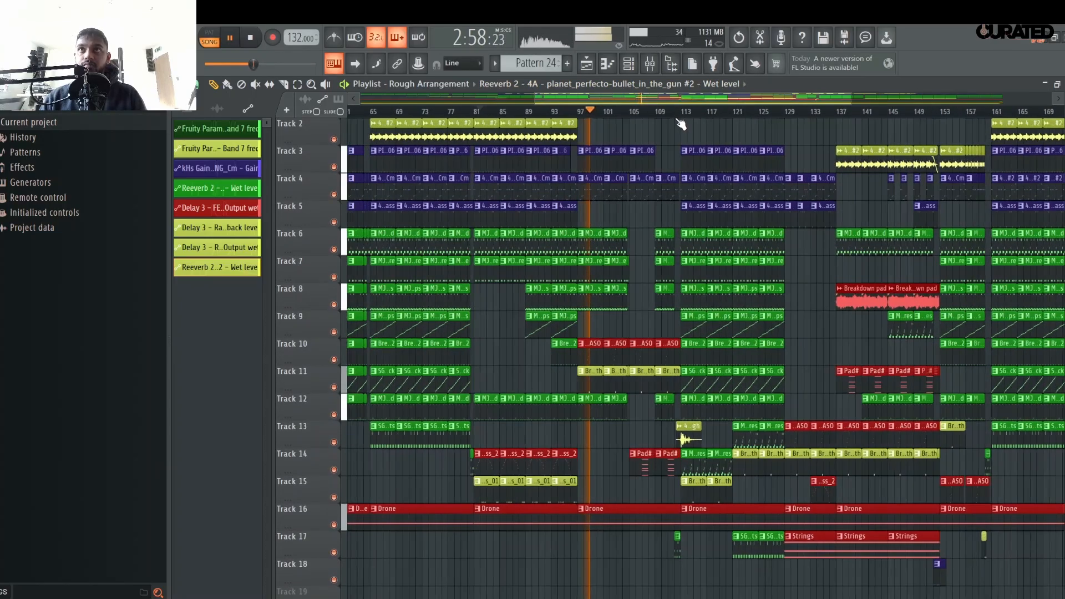
{"action": "scroll", "coordinate": [694, 125], "scroll_direction": "down", "scroll_amount": 3}
{"action": "scroll", "coordinate": [734, 128], "scroll_direction": "up", "scroll_amount": 1}
{"action": "scroll", "coordinate": [645, 203], "scroll_direction": "up", "scroll_amount": 5}
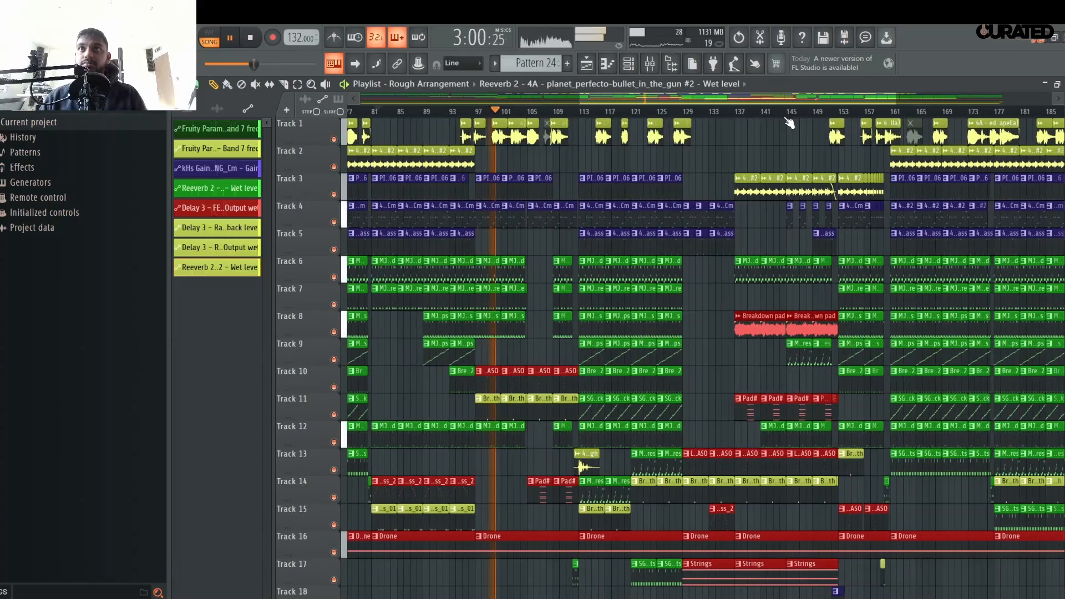
{"action": "key", "text": "space"}
{"action": "scroll", "coordinate": [668, 235], "scroll_direction": "down", "scroll_amount": 8}
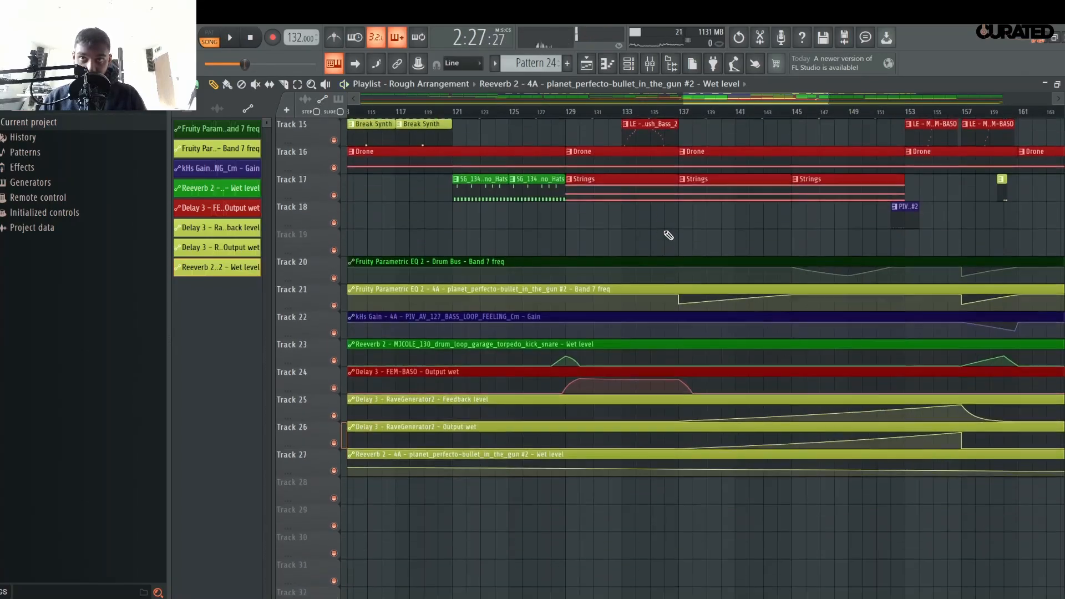
{"action": "scroll", "coordinate": [583, 377], "scroll_direction": "up", "scroll_amount": 2}
{"action": "scroll", "coordinate": [589, 391], "scroll_direction": "up", "scroll_amount": 1}
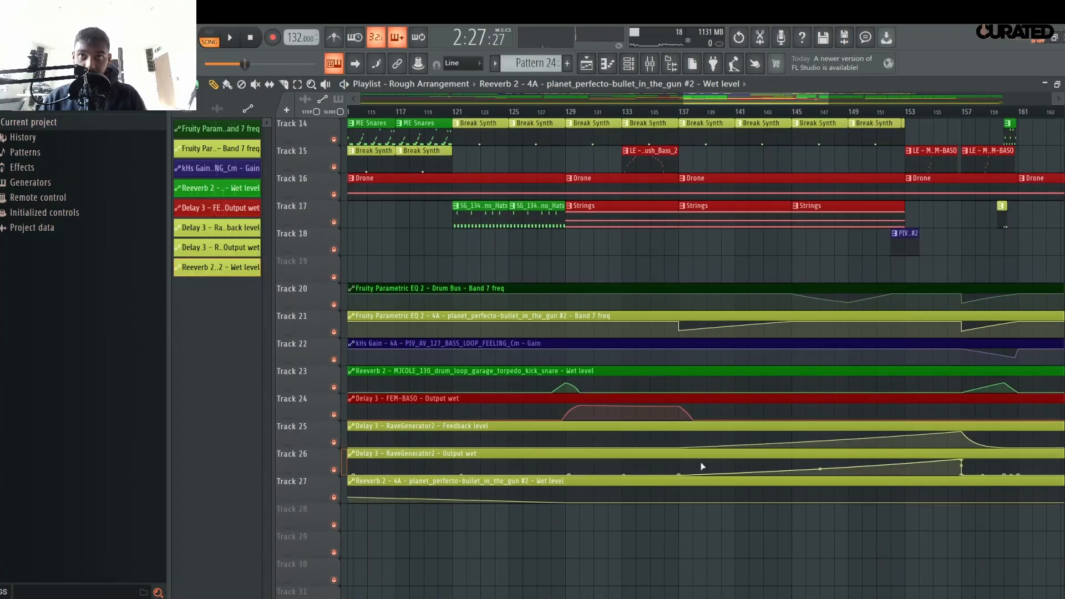
- Play from bar 137 and raise the Track 27 wet level abruptly at that bar
{"action": "scroll", "coordinate": [687, 486], "scroll_direction": "up", "scroll_amount": 7}
{"action": "key", "text": "space"}
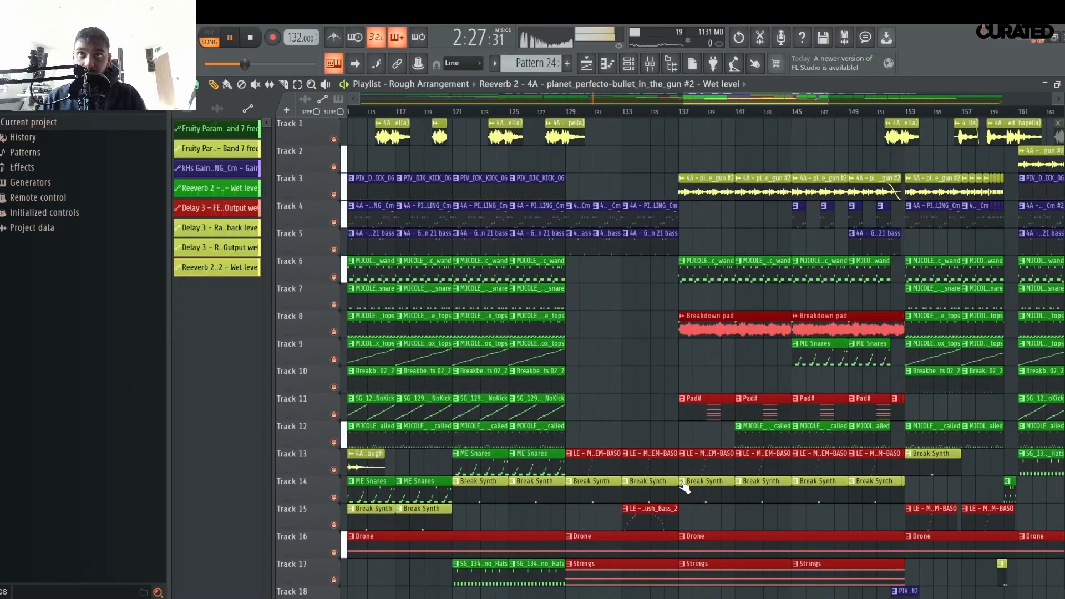
{"action": "left_click", "coordinate": [682, 112]}
{"action": "scroll", "coordinate": [722, 388], "scroll_direction": "down", "scroll_amount": 7}
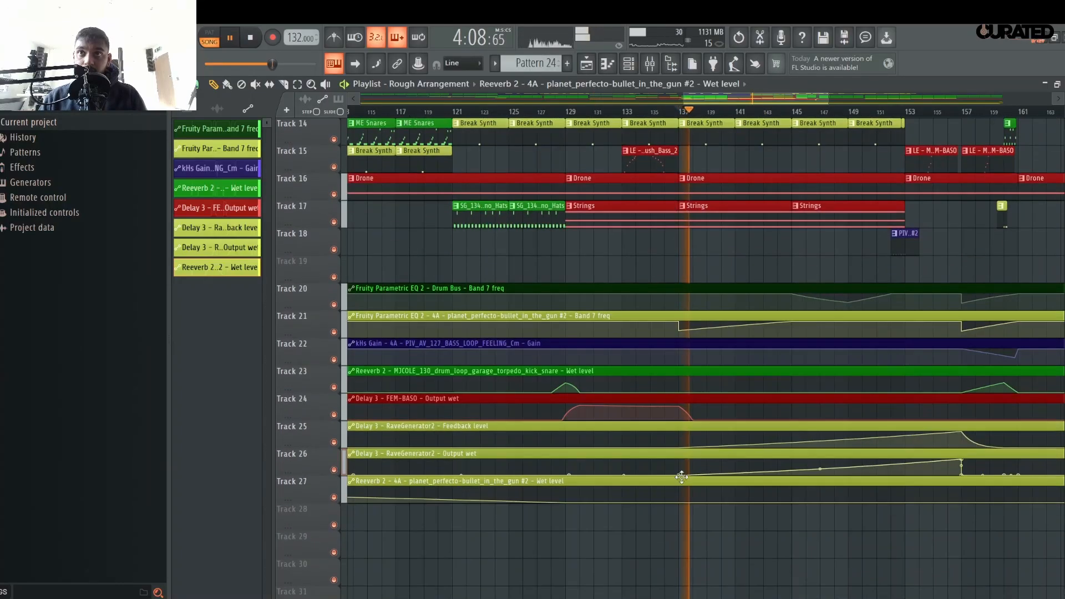
{"action": "mouse_move", "coordinate": [686, 502]}
{"action": "left_mouse_down"}
{"action": "mouse_move", "coordinate": [686, 479]}
{"action": "mouse_move", "coordinate": [682, 495]}
{"action": "left_mouse_up"}
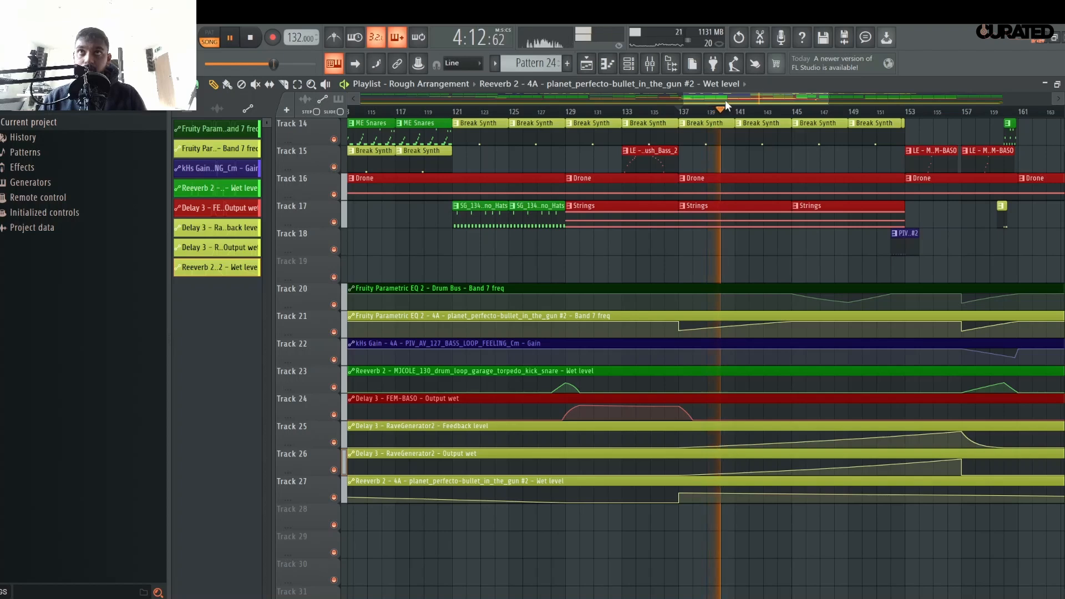
- Slope the Track 27 wet level down from bar 137 to its minimum at bar 153
{"action": "left_click_drag", "start_coordinate": [725, 100], "coordinate": [754, 98]}
{"action": "scroll", "coordinate": [779, 391], "scroll_direction": "up", "scroll_amount": 7}
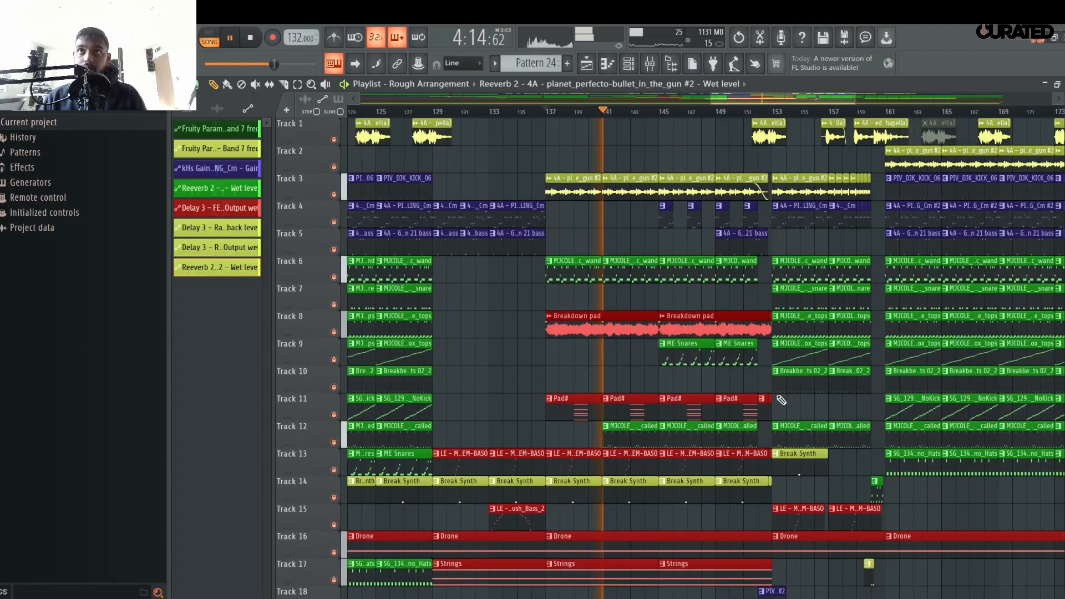
{"action": "scroll", "coordinate": [781, 400], "scroll_direction": "down", "scroll_amount": 7}
{"action": "scroll", "coordinate": [754, 488], "scroll_direction": "up", "scroll_amount": 7}
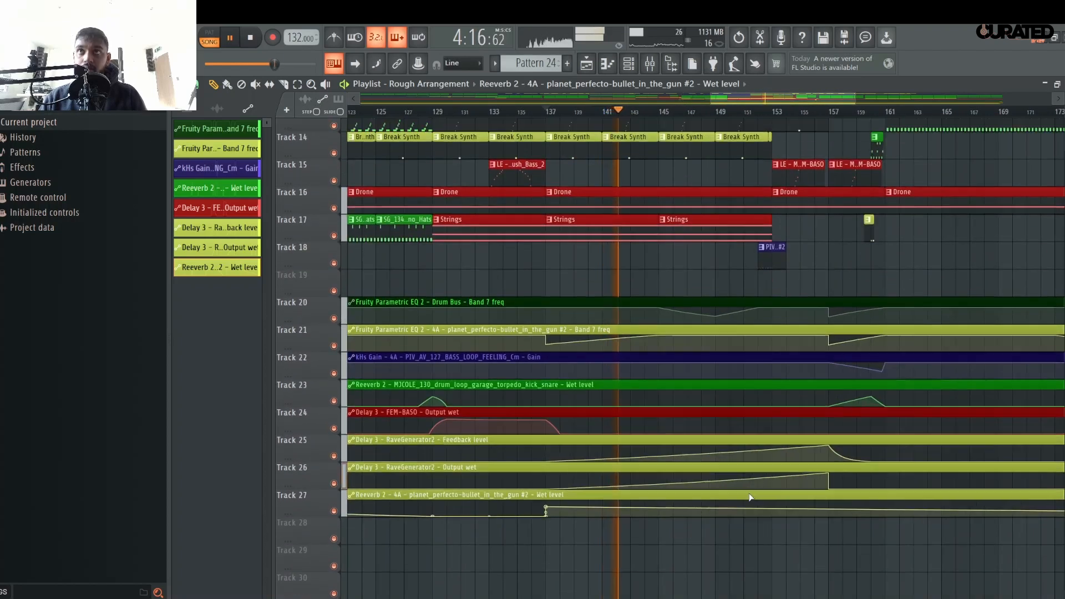
{"action": "scroll", "coordinate": [752, 477], "scroll_direction": "down", "scroll_amount": 7}
{"action": "scroll", "coordinate": [752, 476], "scroll_direction": "down", "scroll_amount": 1}
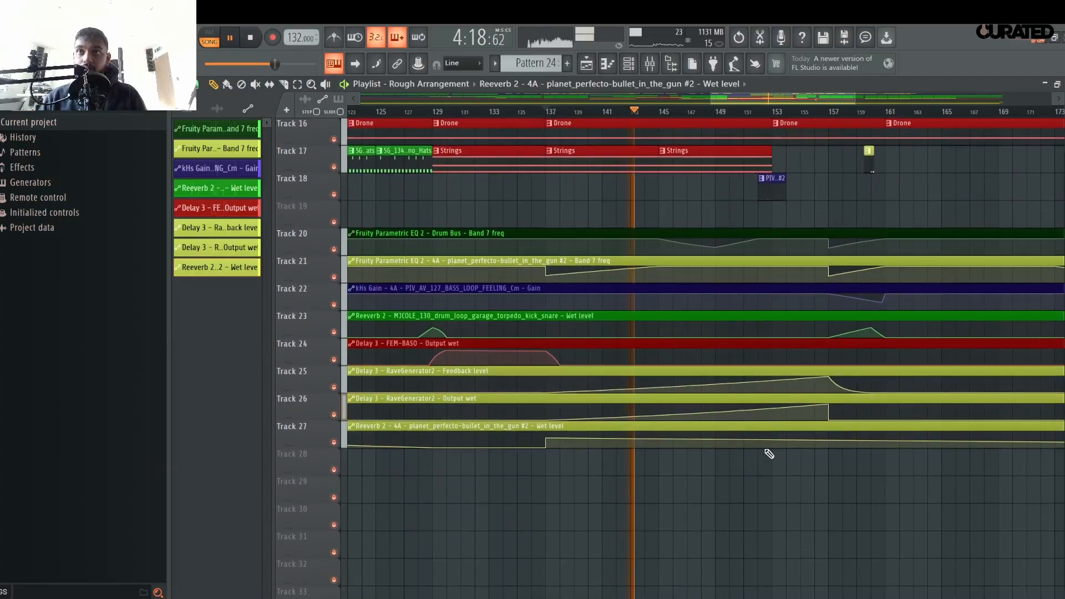
{"action": "right_click", "coordinate": [761, 446]}
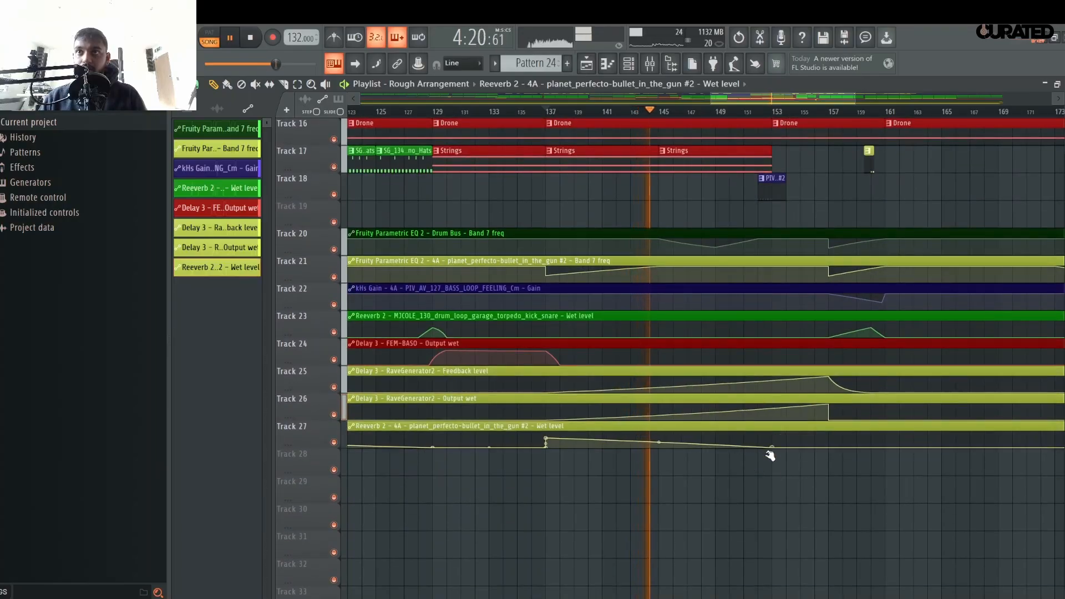
- Shape the Track 27 wet level to rise gradually from bar 153 to a peak at bar 160
{"action": "key", "text": "space"}
{"action": "scroll", "coordinate": [777, 438], "scroll_direction": "up", "scroll_amount": 8}
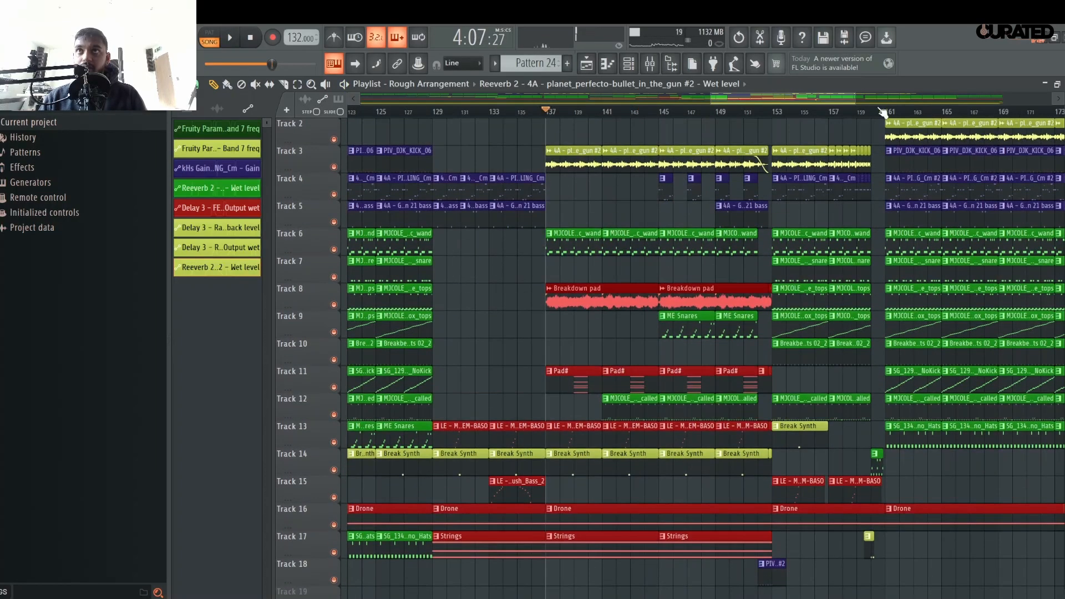
{"action": "scroll", "coordinate": [882, 111], "scroll_direction": "up", "scroll_amount": 5}
{"action": "scroll", "coordinate": [757, 326], "scroll_direction": "down", "scroll_amount": 7}
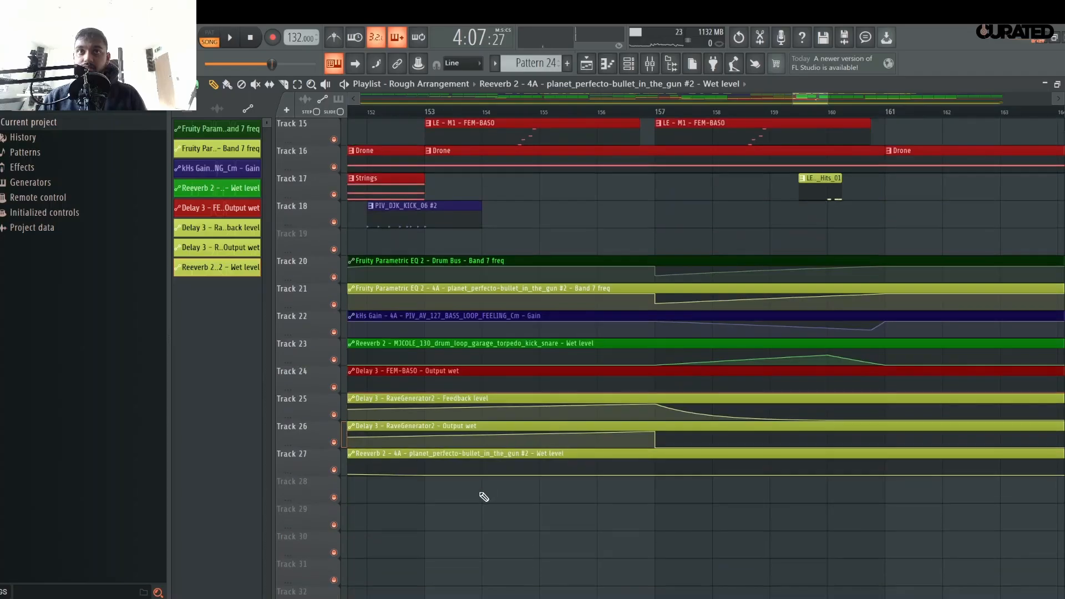
{"action": "right_click", "coordinate": [426, 474]}
{"action": "left_click", "coordinate": [401, 518]}
{"action": "scroll", "coordinate": [674, 458], "scroll_direction": "up", "scroll_amount": 8}
{"action": "scroll", "coordinate": [677, 463], "scroll_direction": "down", "scroll_amount": 4}
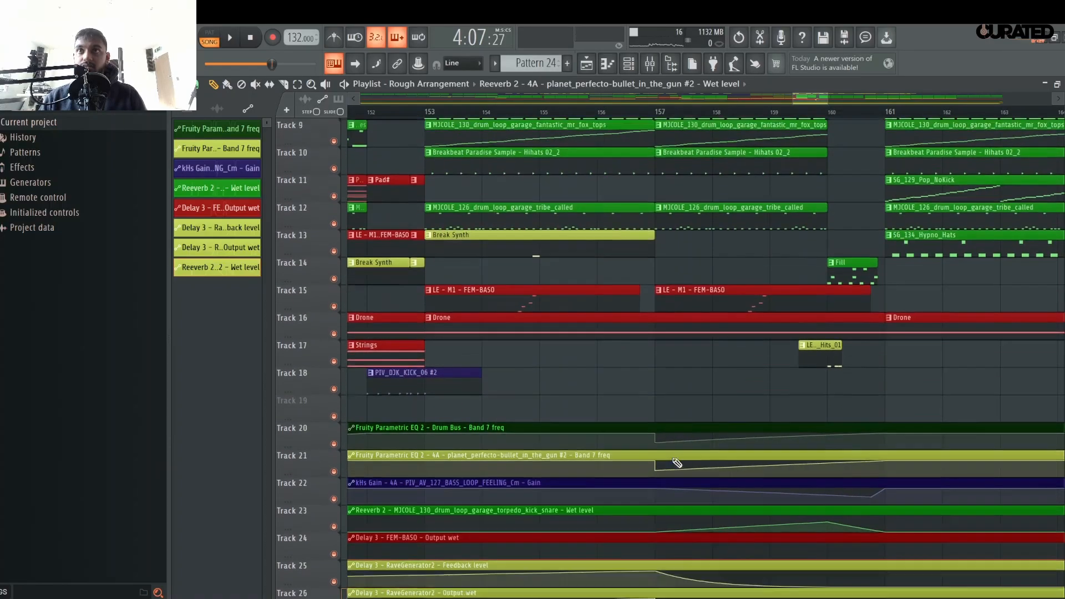
{"action": "scroll", "coordinate": [677, 462], "scroll_direction": "down", "scroll_amount": 2}
{"action": "left_click_drag", "start_coordinate": [656, 520], "coordinate": [832, 519]}
- Play from about bar 154 and drop the Track 27 wet level sharply to its minimum at bar 160
{"action": "key", "text": "space"}
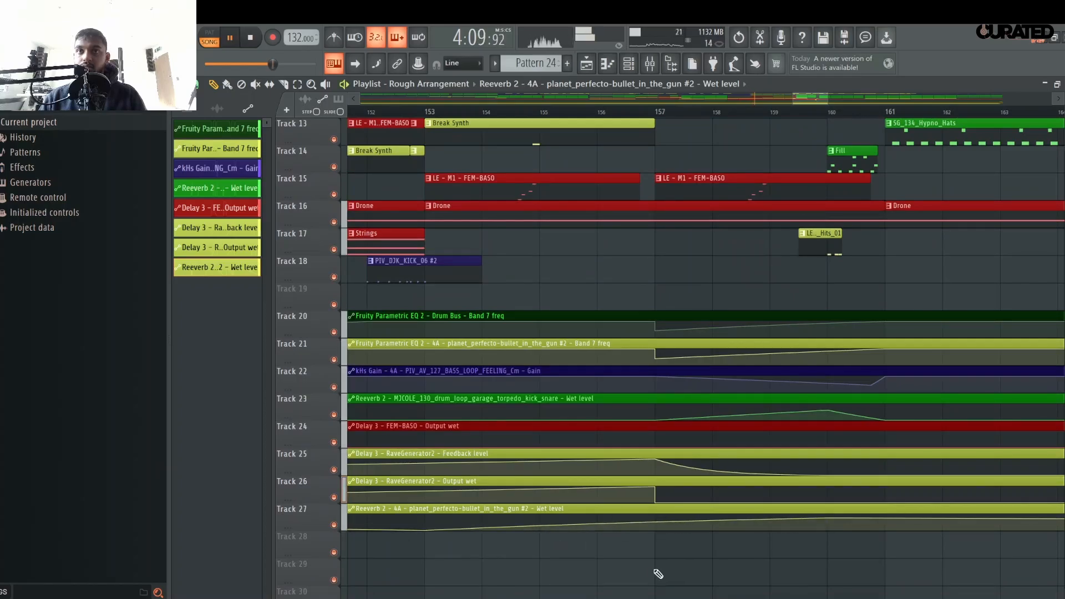
{"action": "scroll", "coordinate": [613, 100], "scroll_direction": "up", "scroll_amount": 2}
{"action": "left_click", "coordinate": [624, 113]}
{"action": "scroll", "coordinate": [635, 115], "scroll_direction": "down", "scroll_amount": 5}
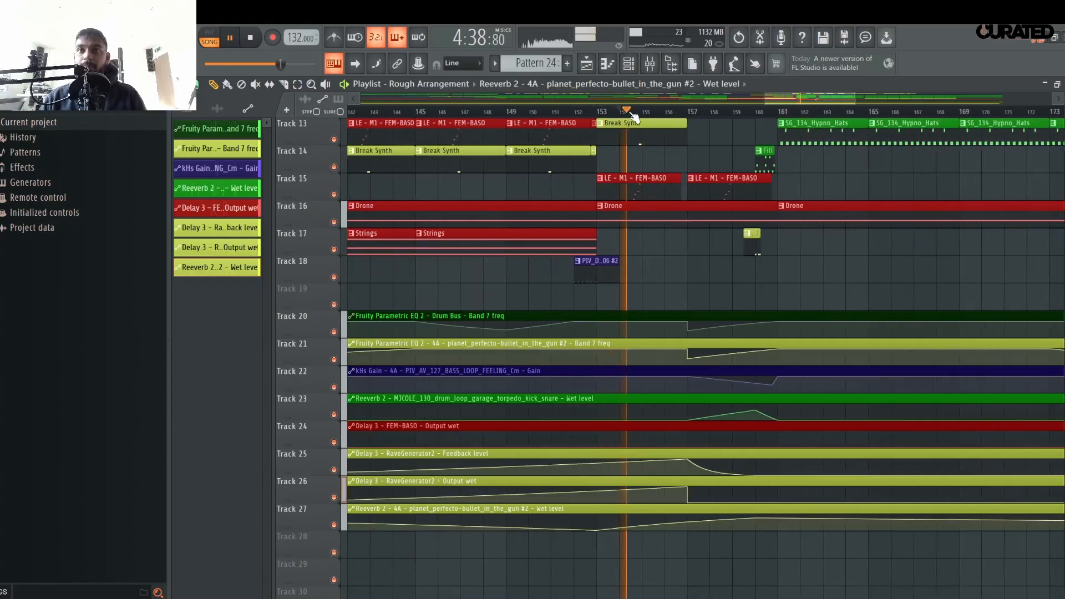
{"action": "scroll", "coordinate": [640, 117], "scroll_direction": "up", "scroll_amount": 5}
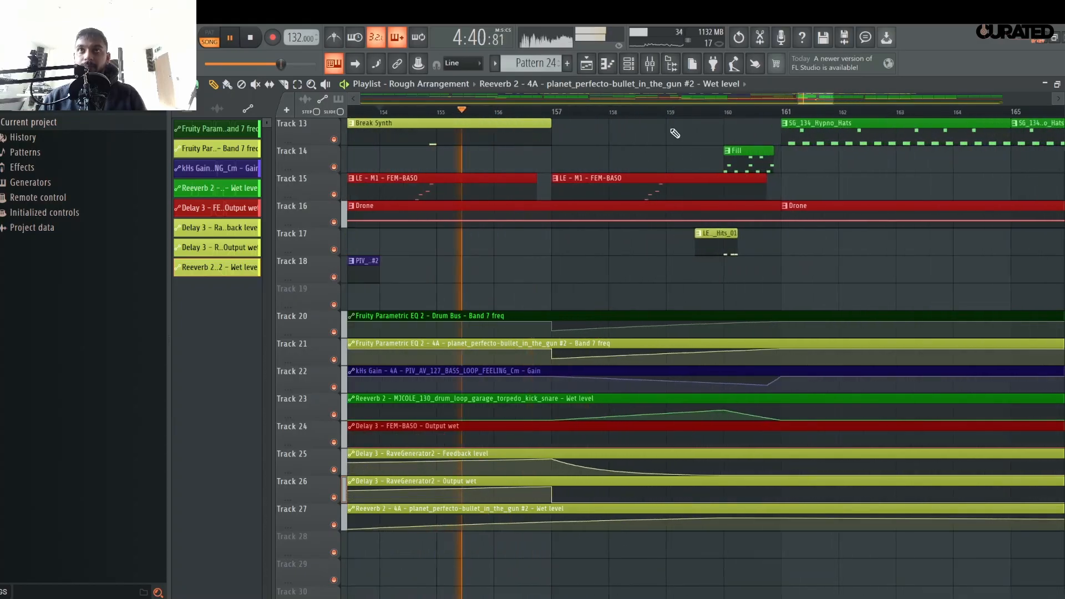
{"action": "scroll", "coordinate": [677, 284], "scroll_direction": "up", "scroll_amount": 3}
{"action": "scroll", "coordinate": [678, 282], "scroll_direction": "up", "scroll_amount": 2}
{"action": "scroll", "coordinate": [684, 280], "scroll_direction": "down", "scroll_amount": 6}
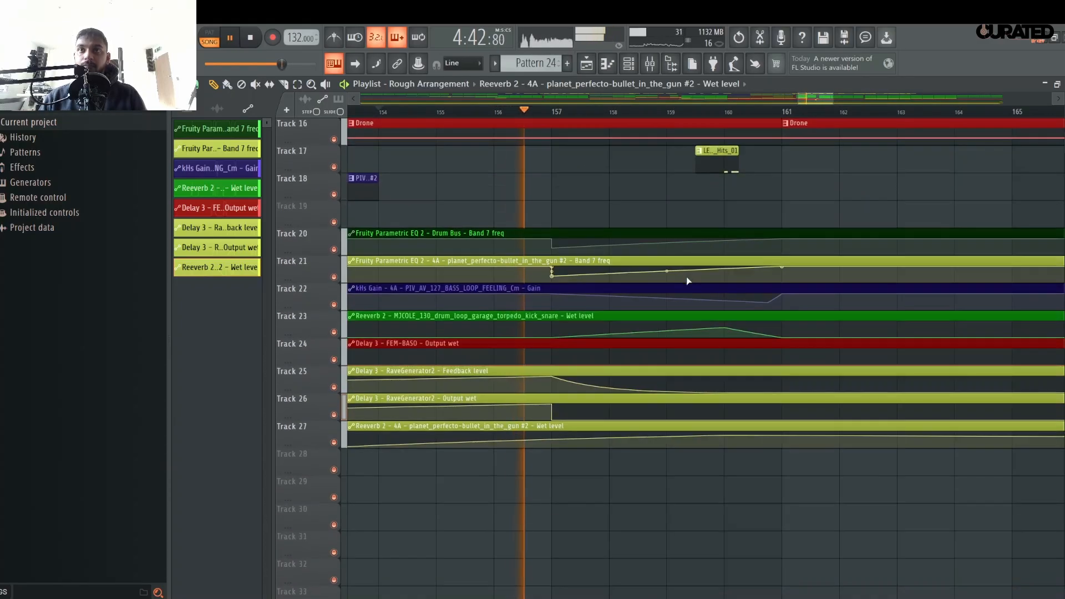
{"action": "right_click", "coordinate": [738, 438]}
{"action": "left_click_drag", "start_coordinate": [738, 438], "coordinate": [732, 520]}
- Soften the Track 27 wet-level drop at bar 160 into a short decline ending at bar 161
{"action": "scroll", "coordinate": [731, 510], "scroll_direction": "up", "scroll_amount": 5}
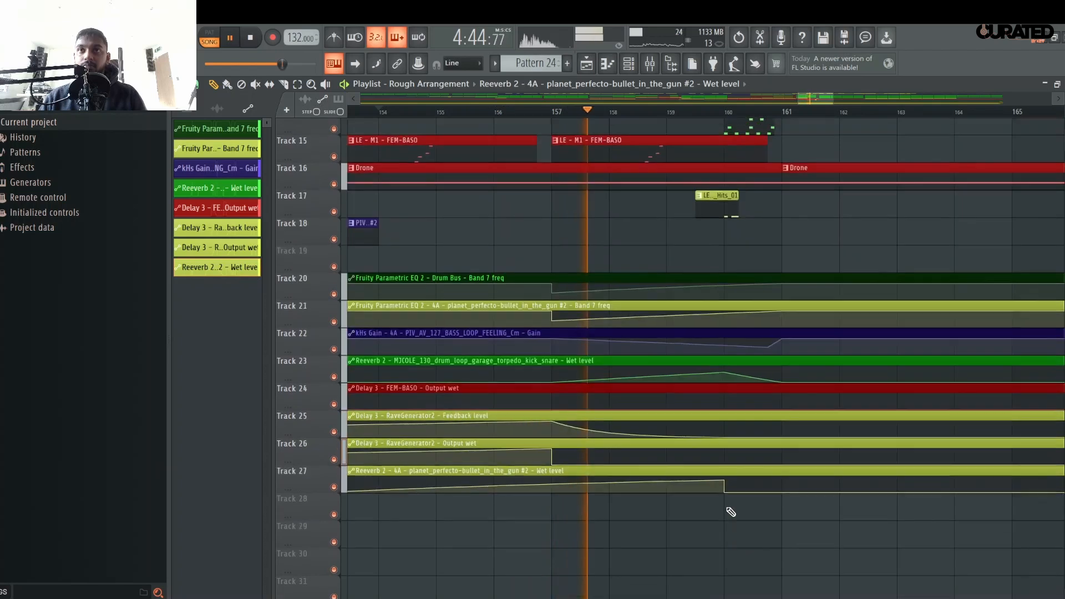
{"action": "scroll", "coordinate": [724, 494], "scroll_direction": "up", "scroll_amount": 4}
{"action": "scroll", "coordinate": [721, 480], "scroll_direction": "down", "scroll_amount": 8}
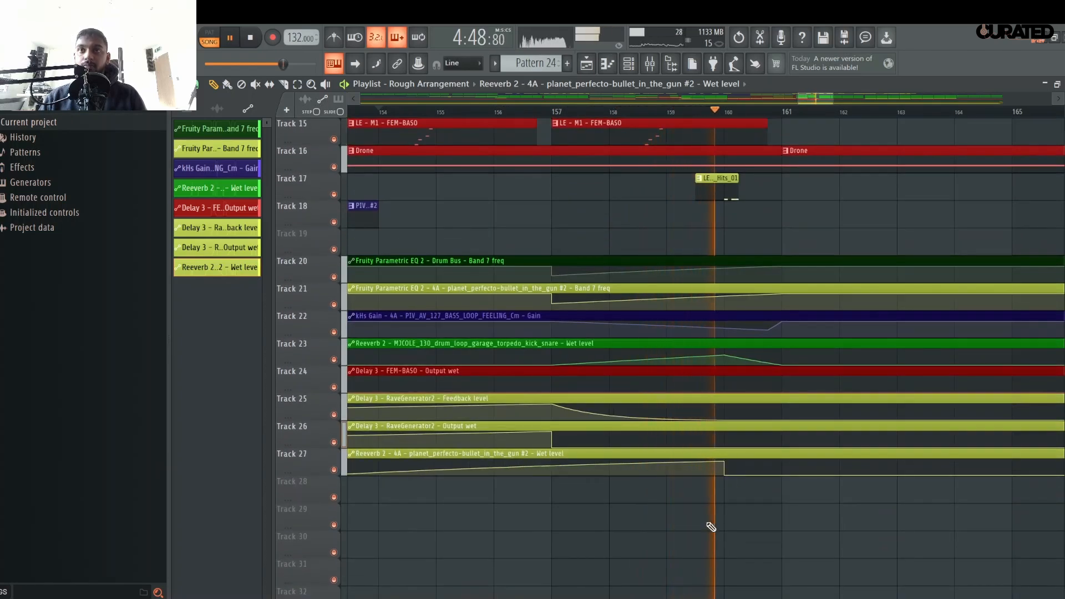
{"action": "left_click_drag", "start_coordinate": [730, 471], "coordinate": [783, 483]}
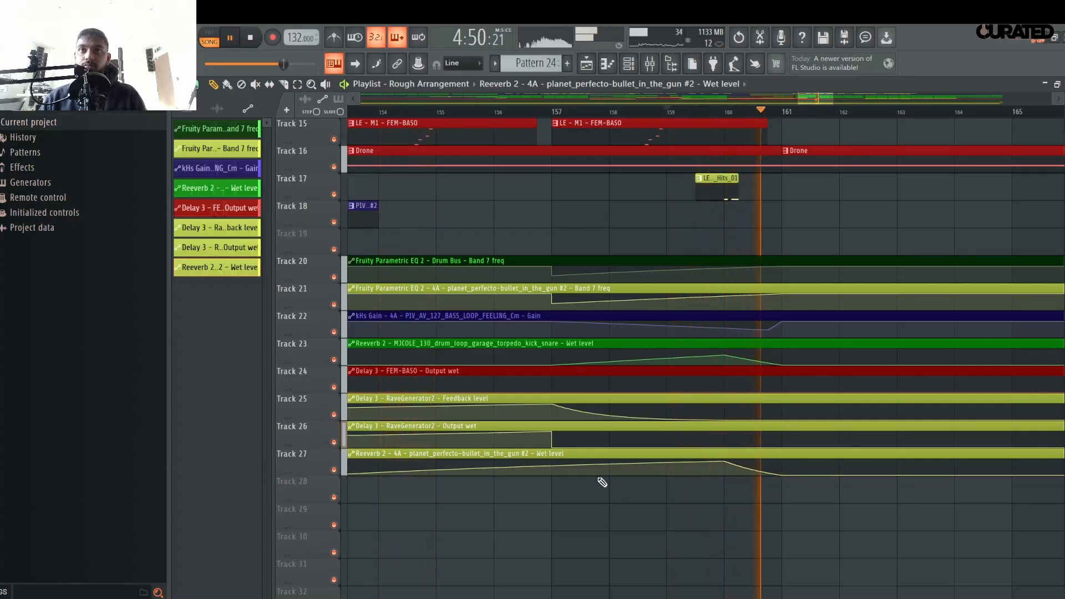
- Play past bar 161, stop, and examine the clips and automation around the transition between bars 149 and 165
{"action": "scroll", "coordinate": [627, 502], "scroll_direction": "up", "scroll_amount": 5}
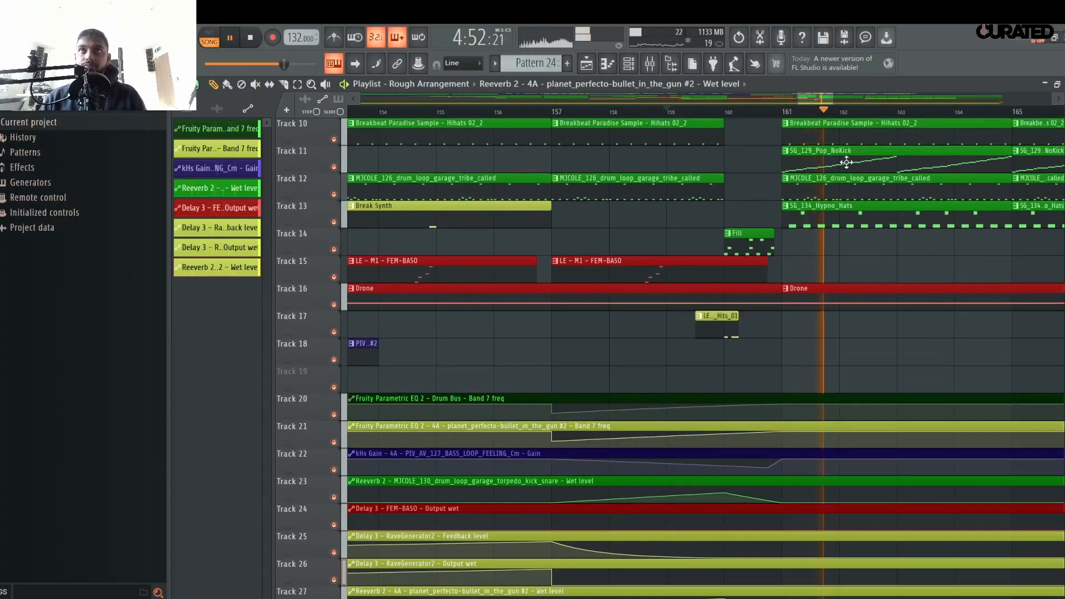
{"action": "scroll", "coordinate": [775, 326], "scroll_direction": "down", "scroll_amount": 3}
{"action": "scroll", "coordinate": [766, 330], "scroll_direction": "up", "scroll_amount": 6}
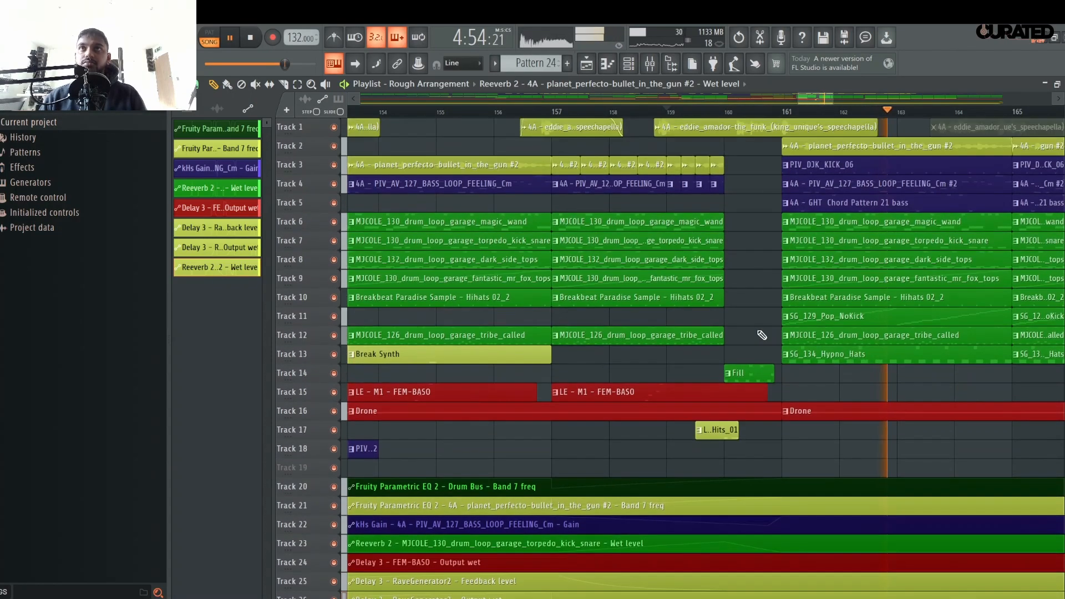
{"action": "key", "text": "space"}
{"action": "scroll", "coordinate": [769, 113], "scroll_direction": "down", "scroll_amount": 4}
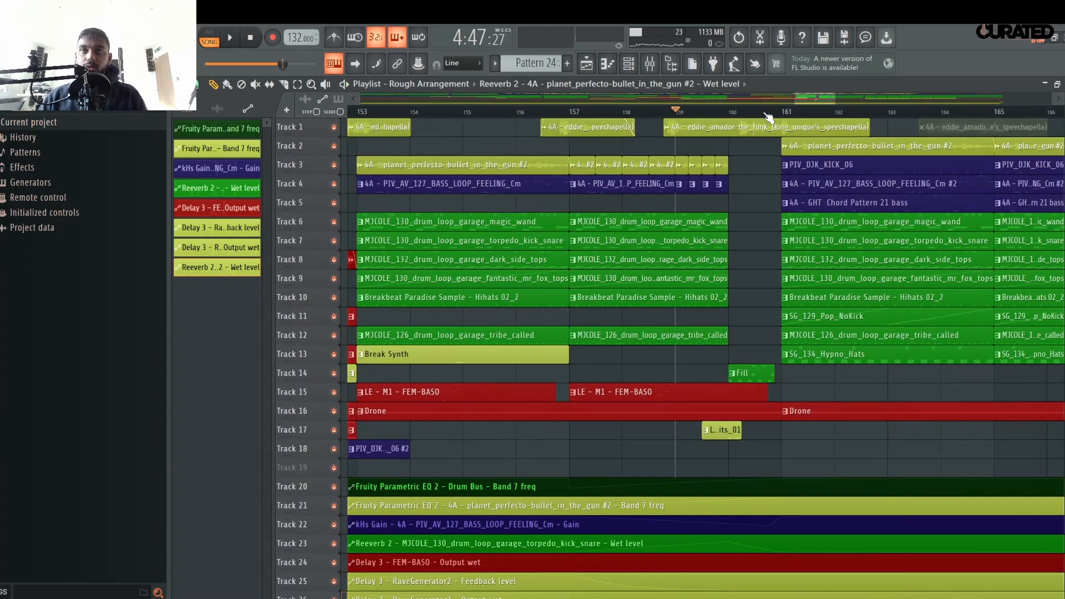
{"action": "scroll", "coordinate": [729, 282], "scroll_direction": "down", "scroll_amount": 6}
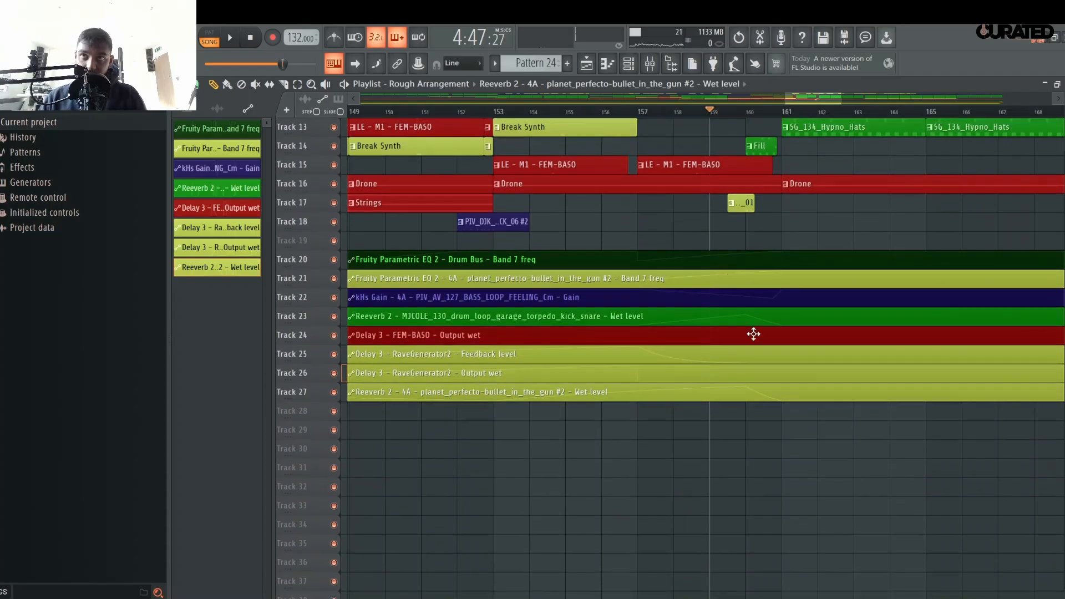
{"action": "scroll", "coordinate": [682, 452], "scroll_direction": "up", "scroll_amount": 3}
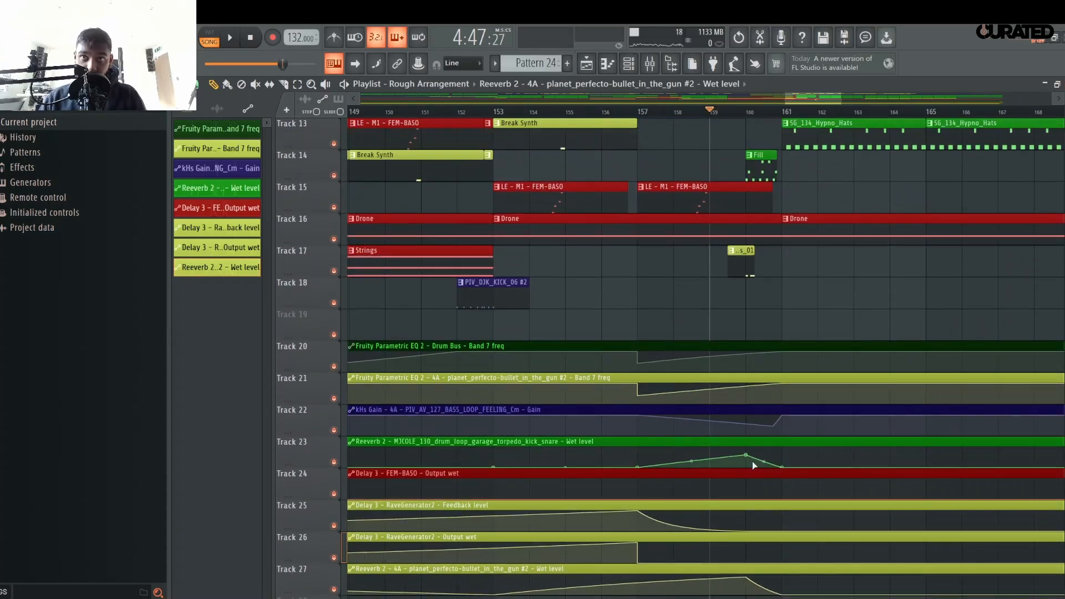
{"action": "scroll", "coordinate": [754, 465], "scroll_direction": "up", "scroll_amount": 6}
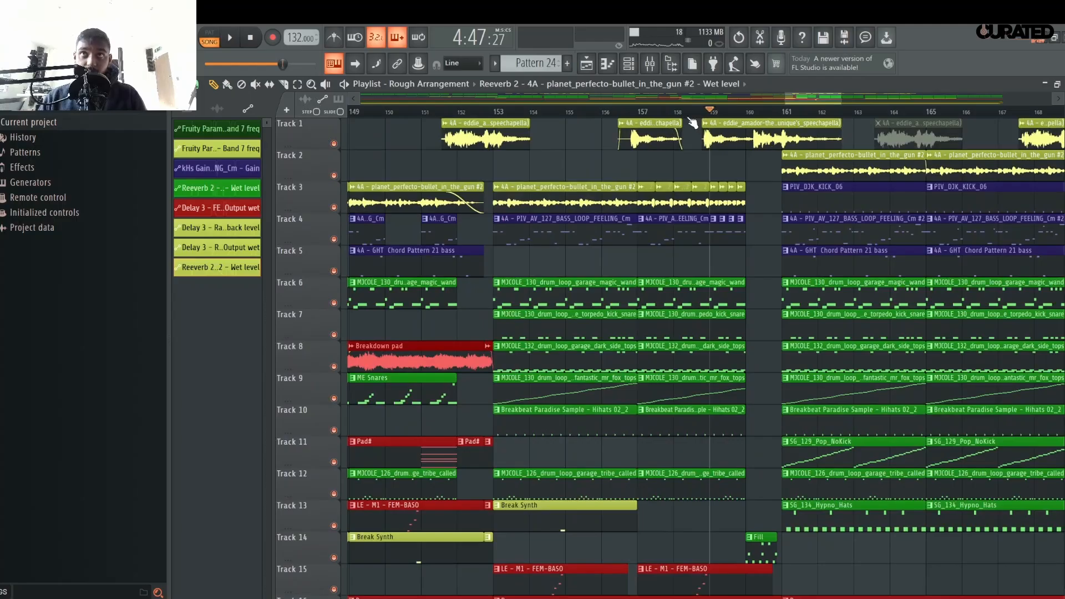
{"action": "scroll", "coordinate": [722, 333], "scroll_direction": "down", "scroll_amount": 7}
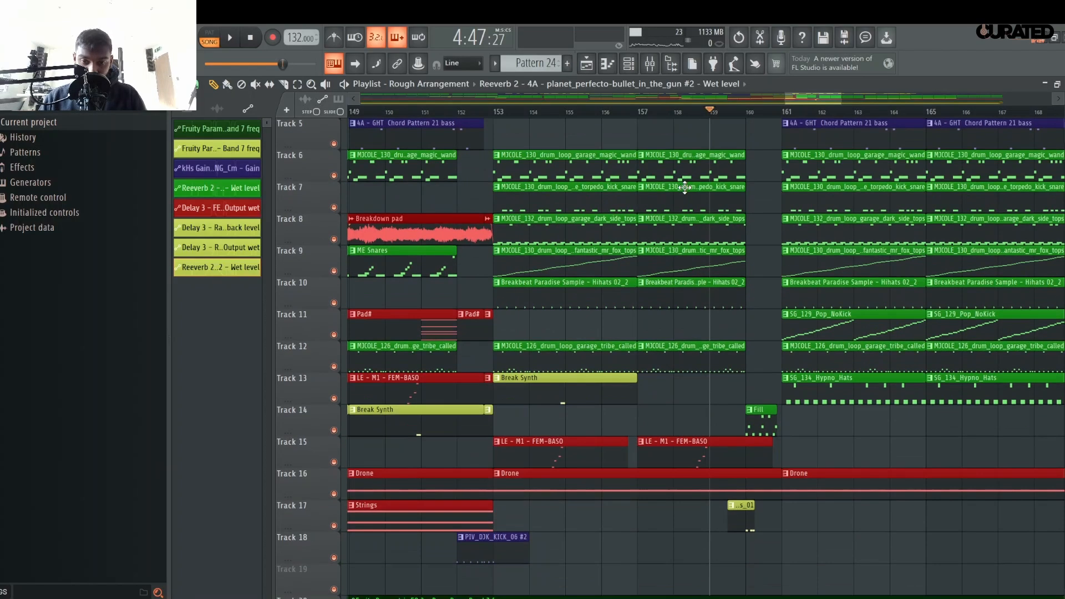
{"action": "scroll", "coordinate": [716, 114], "scroll_direction": "down", "scroll_amount": 3}
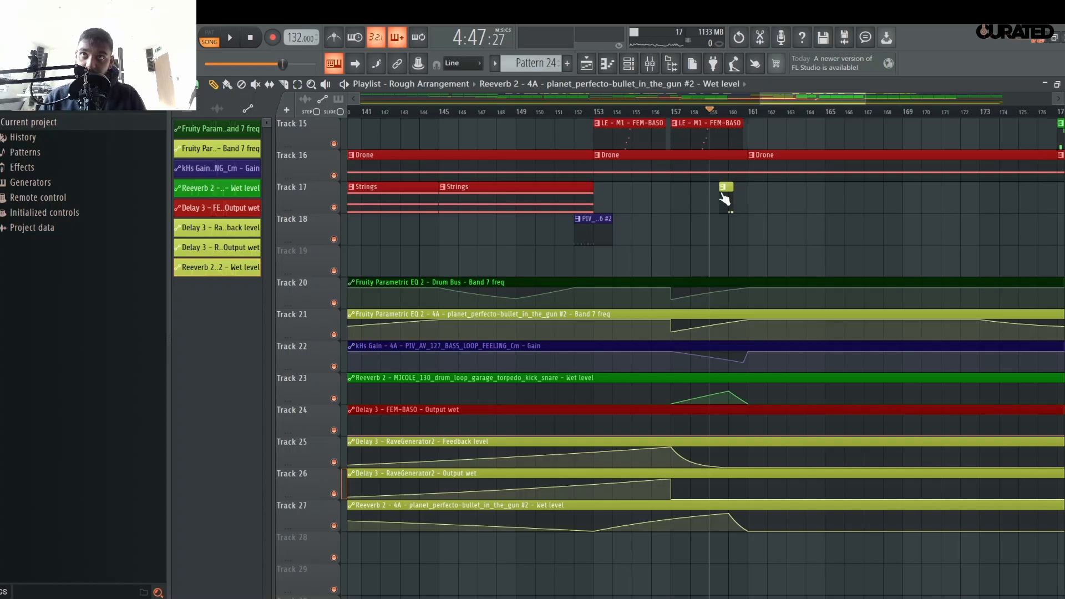
{"action": "scroll", "coordinate": [682, 294], "scroll_direction": "up", "scroll_amount": 7}
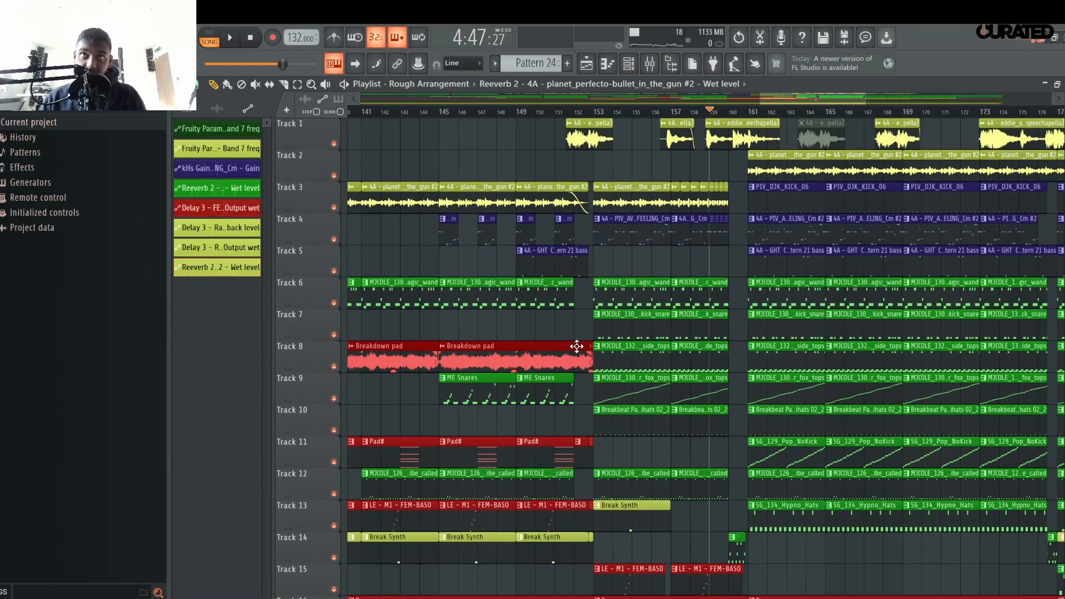
{"action": "scroll", "coordinate": [635, 115], "scroll_direction": "down", "scroll_amount": 2}
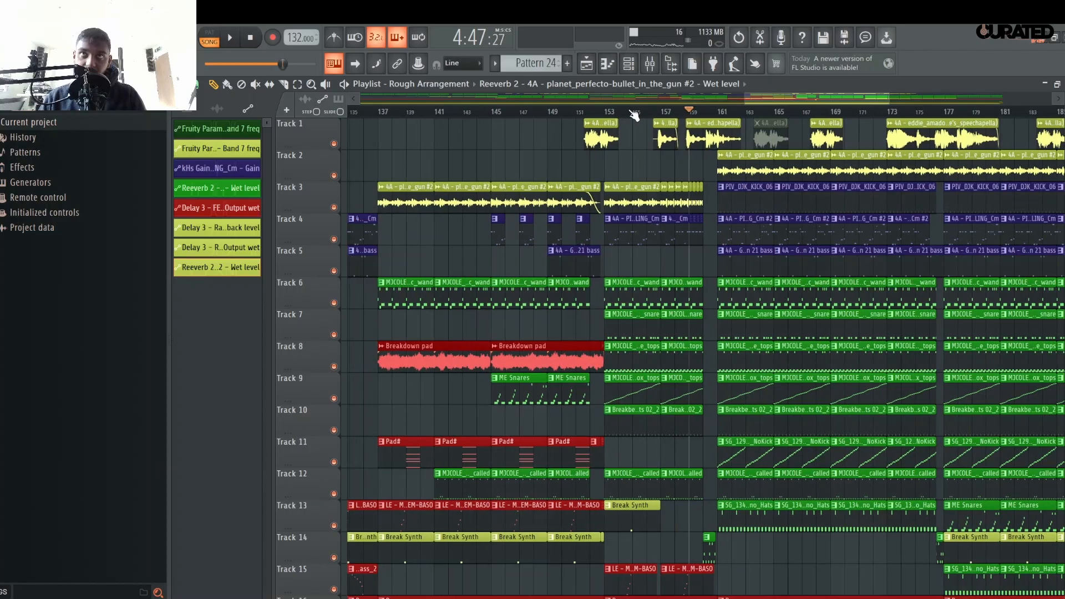
{"action": "scroll", "coordinate": [690, 114], "scroll_direction": "up", "scroll_amount": 3}
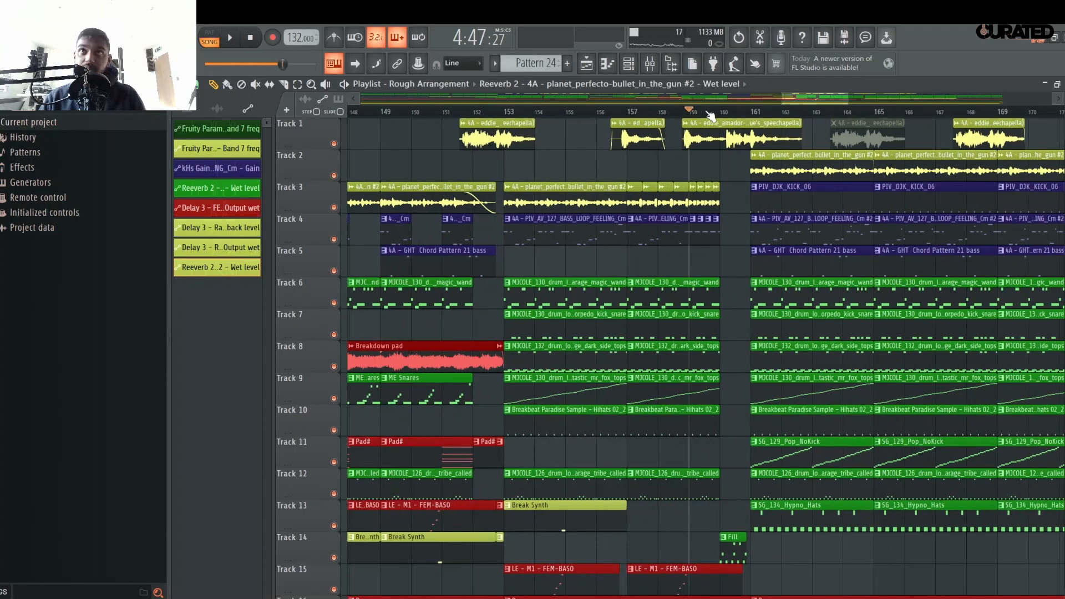
{"action": "scroll", "coordinate": [710, 115], "scroll_direction": "up", "scroll_amount": 3}
{"action": "scroll", "coordinate": [691, 290], "scroll_direction": "down", "scroll_amount": 3}
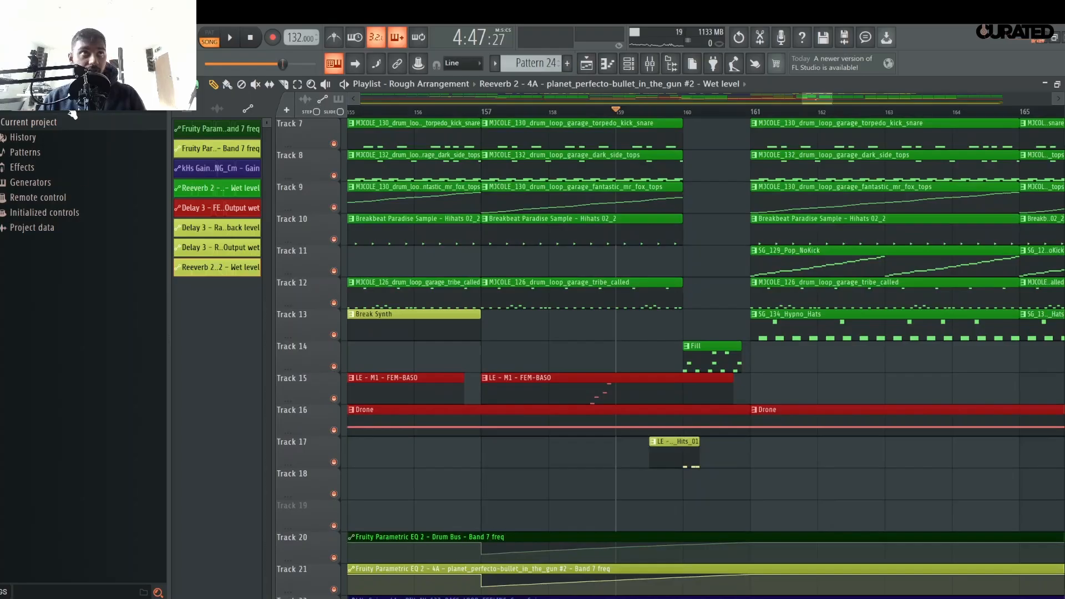
- Show all channels in the channel rack and place the Breakbeat Paradise Sample - Hihats 02_2 audio on Track 11 at bar 160
{"action": "left_click", "coordinate": [8, 119]}
{"action": "left_click", "coordinate": [628, 68]}
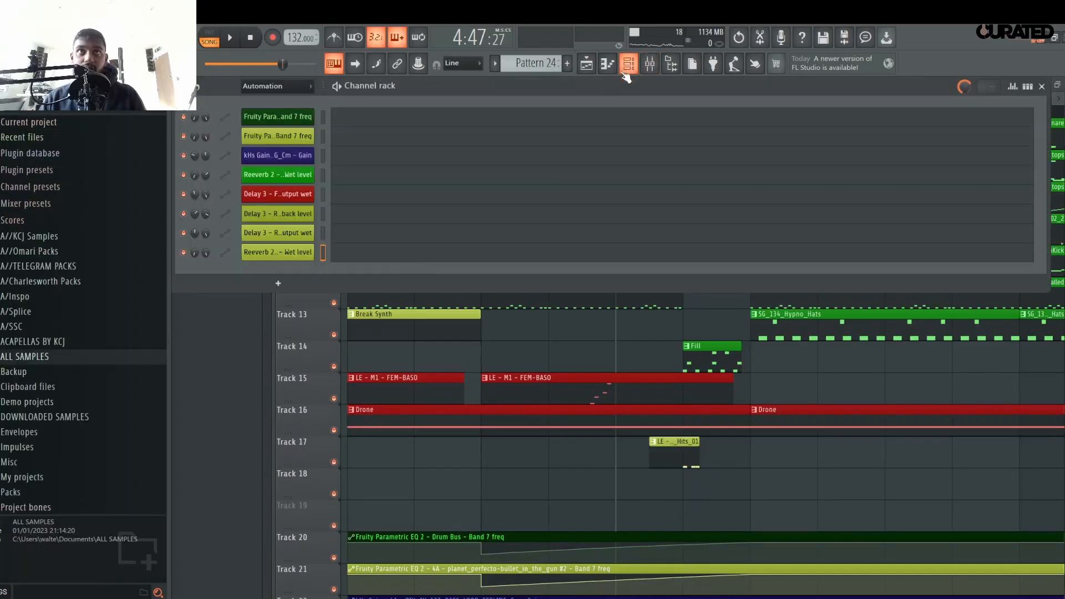
{"action": "left_click", "coordinate": [276, 86]}
{"action": "left_click", "coordinate": [261, 98]}
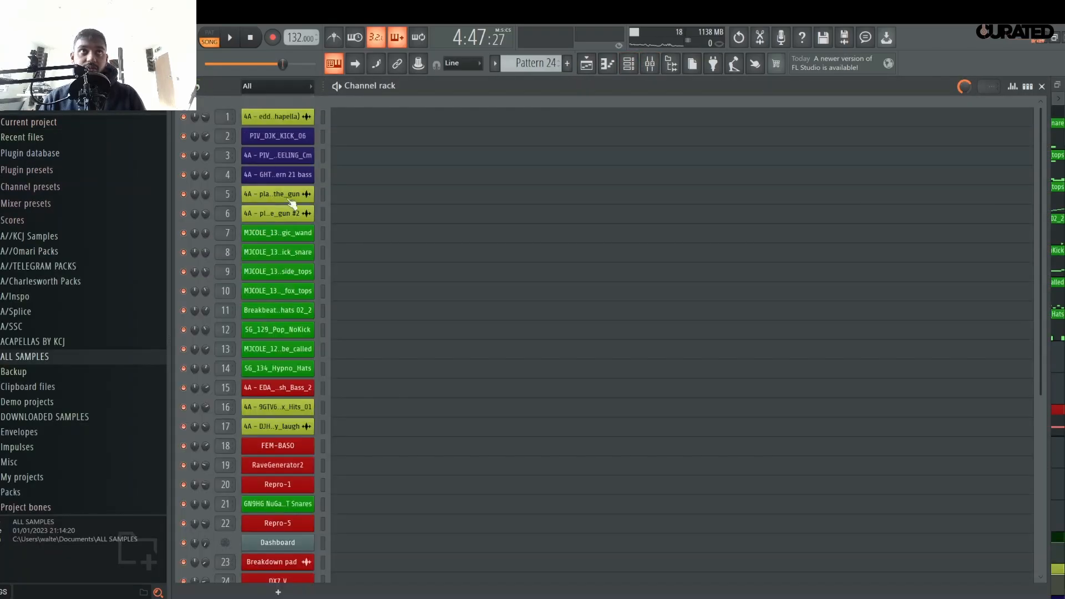
{"action": "left_click", "coordinate": [296, 314]}
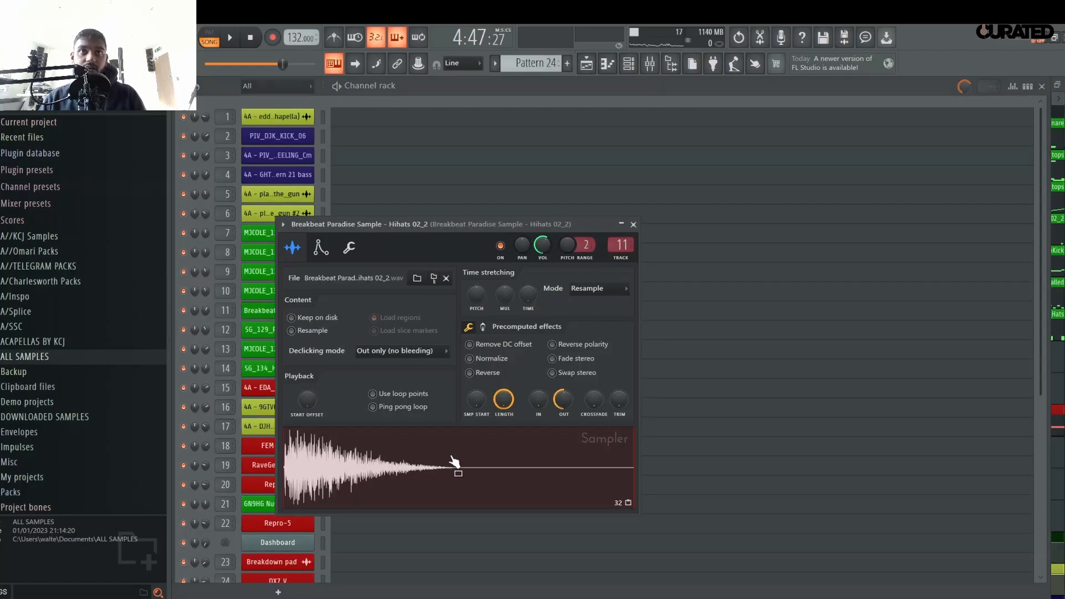
{"action": "left_click_drag", "start_coordinate": [510, 468], "coordinate": [691, 261]}
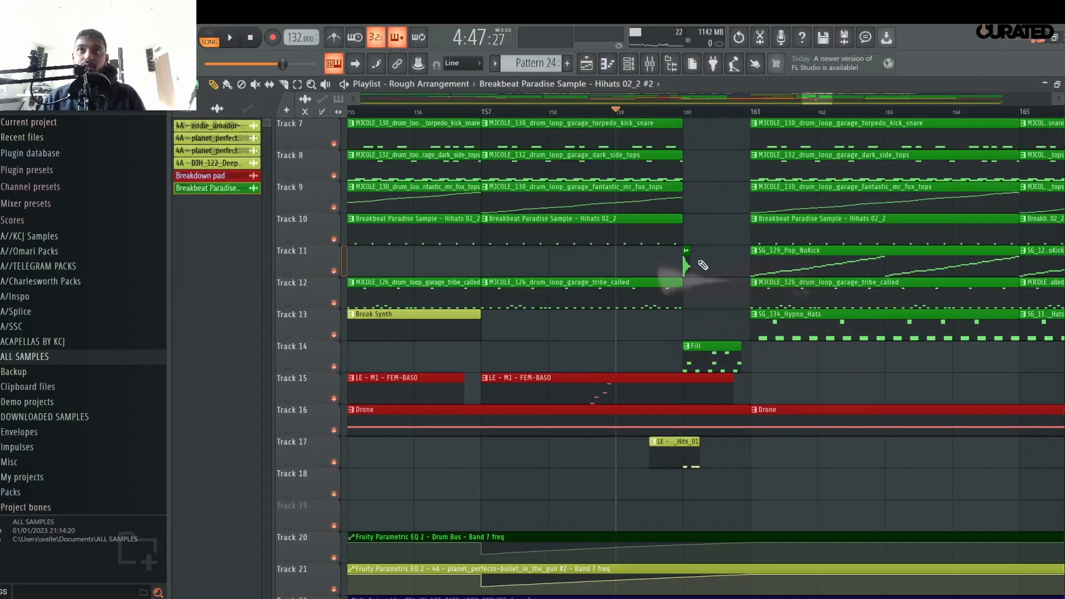
- Reverse the new hi-hat audio clip on Track 11
{"action": "scroll", "coordinate": [692, 261], "scroll_direction": "up", "scroll_amount": 4}
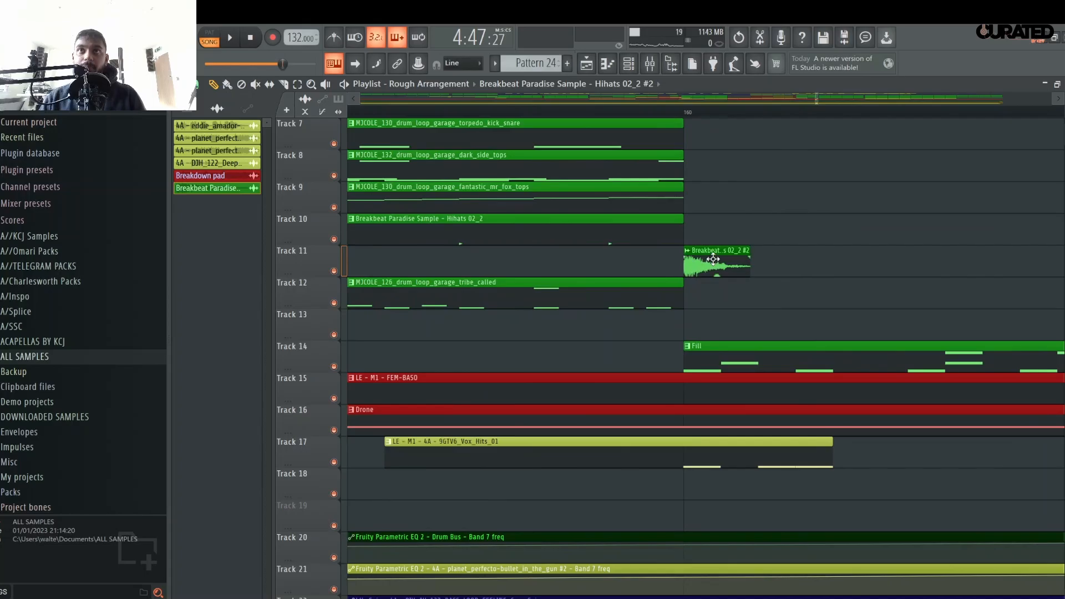
{"action": "double_click", "coordinate": [713, 259]}
{"action": "left_click", "coordinate": [469, 340]}
{"action": "left_click", "coordinate": [594, 207]}
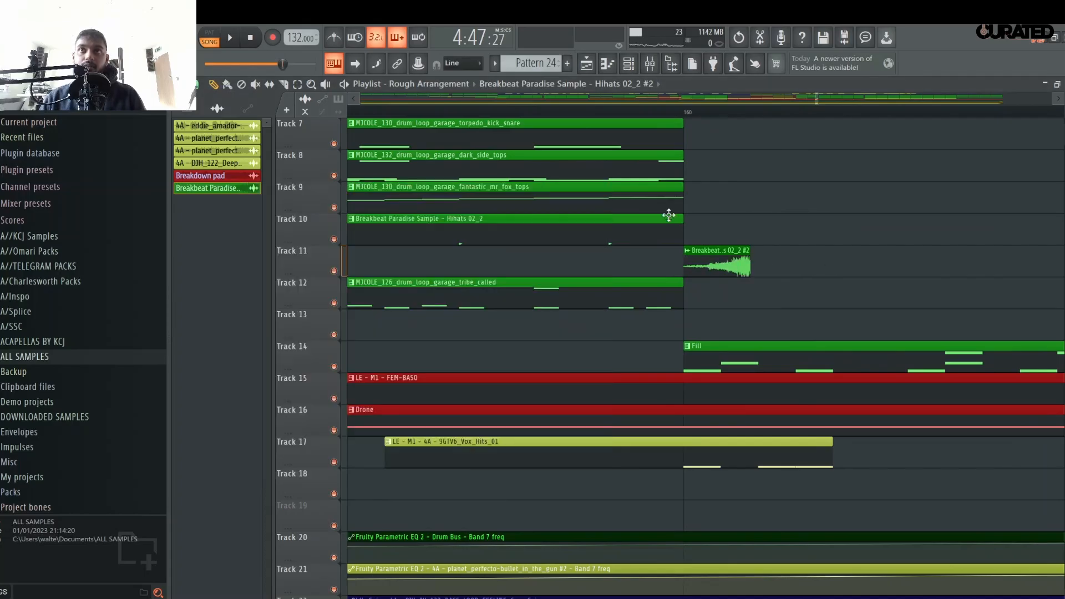
- Set playlist snapping to none and move the reversed hi-hat clip to Track 9 so it ends at bar 161
{"action": "left_click", "coordinate": [200, 86]}
{"action": "left_click", "coordinate": [221, 138]}
{"action": "scroll", "coordinate": [693, 145], "scroll_direction": "down", "scroll_amount": 3}
{"action": "scroll", "coordinate": [696, 116], "scroll_direction": "down", "scroll_amount": 4}
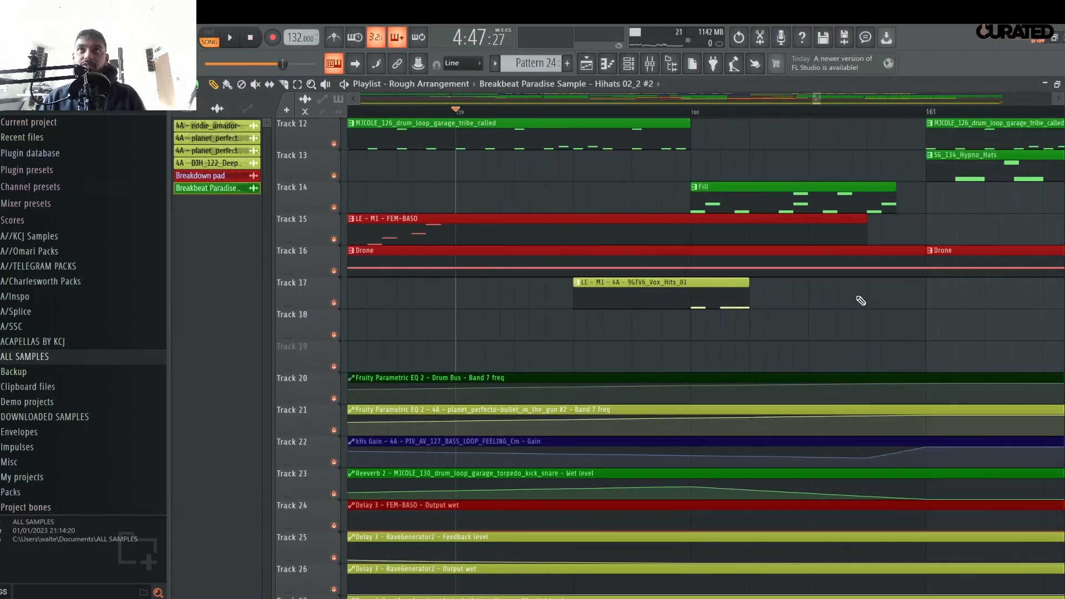
{"action": "scroll", "coordinate": [861, 301], "scroll_direction": "up", "scroll_amount": 4}
{"action": "left_click_drag", "start_coordinate": [900, 246], "coordinate": [916, 247]}
- Play the transition into bar 161, inspect the reversed hi-hat's sample settings, and stop playback
{"action": "key", "text": "space"}
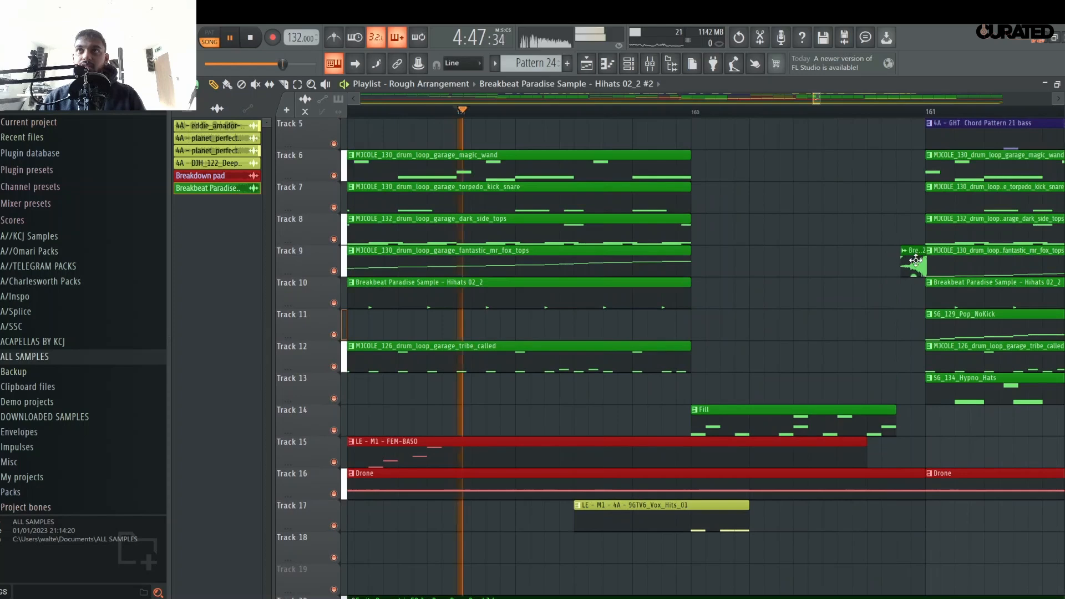
{"action": "scroll", "coordinate": [967, 123], "scroll_direction": "up", "scroll_amount": 1}
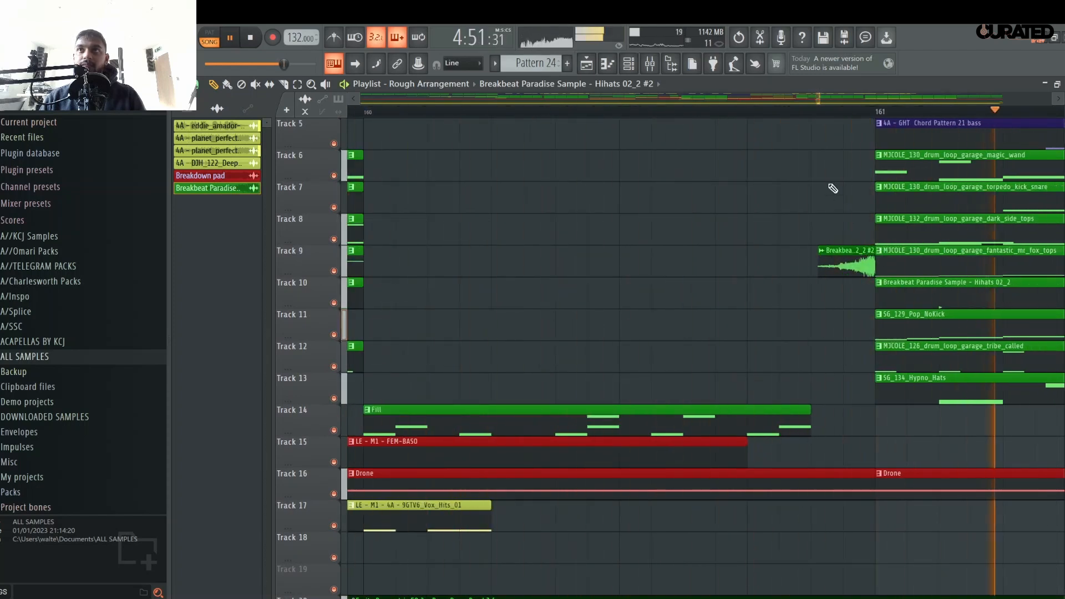
{"action": "key", "text": "KP_Divide"}
{"action": "key", "text": "KP_Divide"}
{"action": "double_click", "coordinate": [835, 256]}
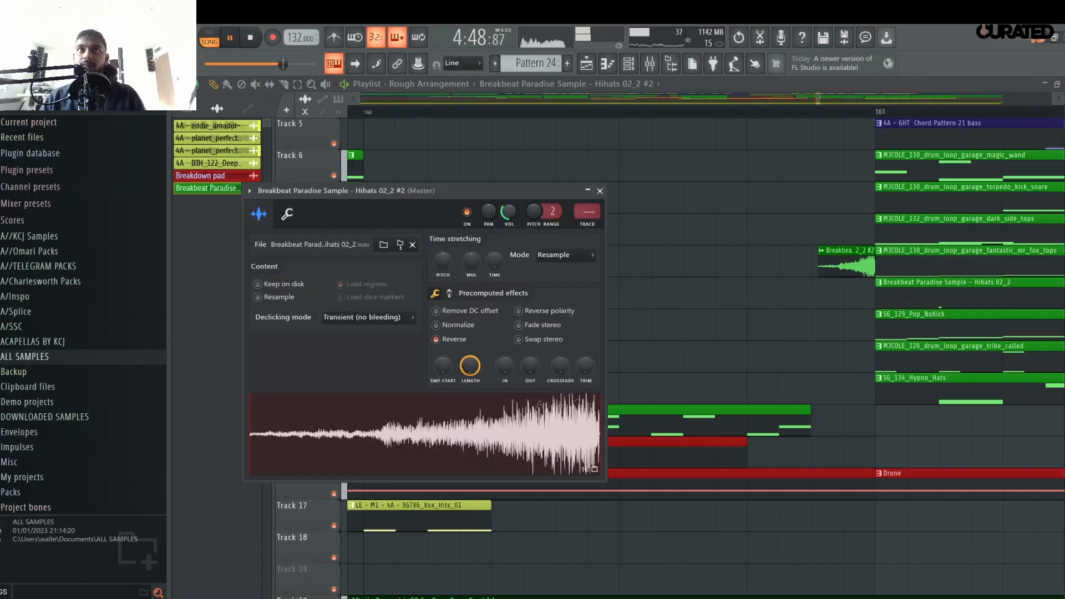
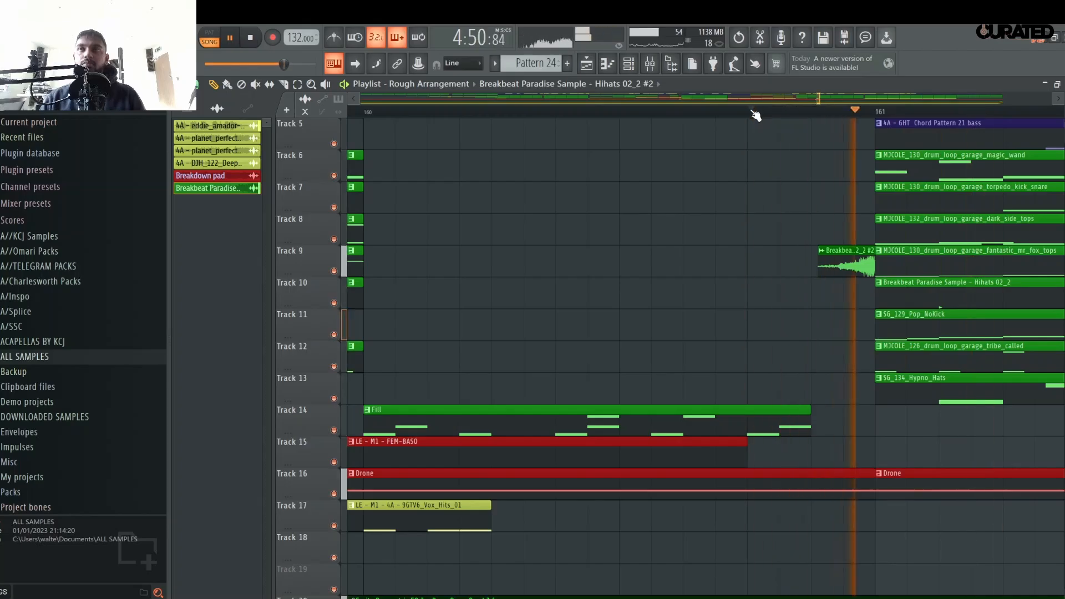
{"action": "scroll", "coordinate": [901, 108], "scroll_direction": "up", "scroll_amount": 3}
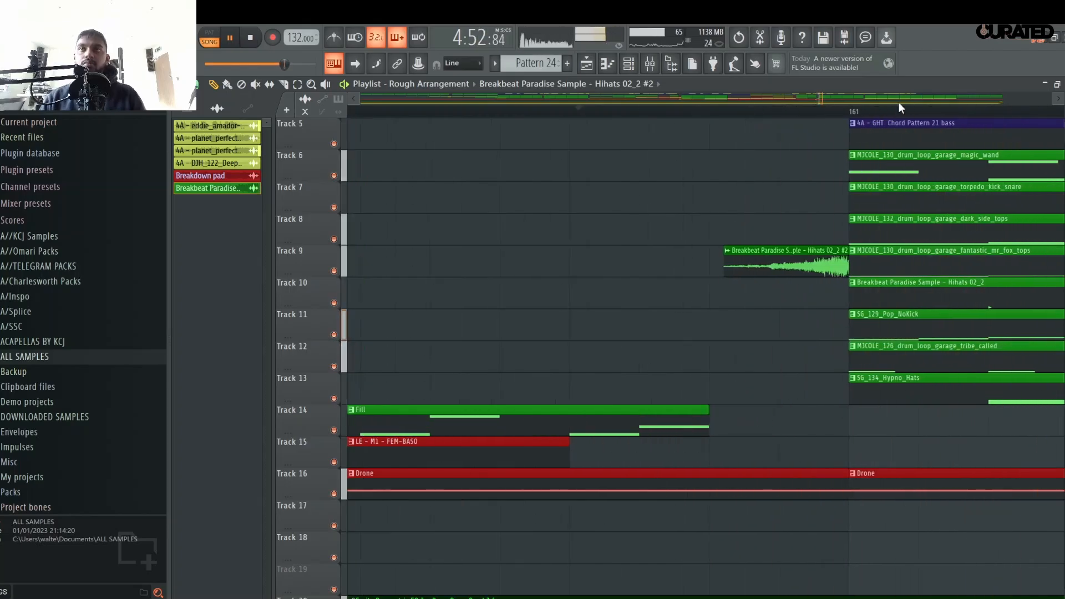
{"action": "scroll", "coordinate": [898, 102], "scroll_direction": "down", "scroll_amount": 2}
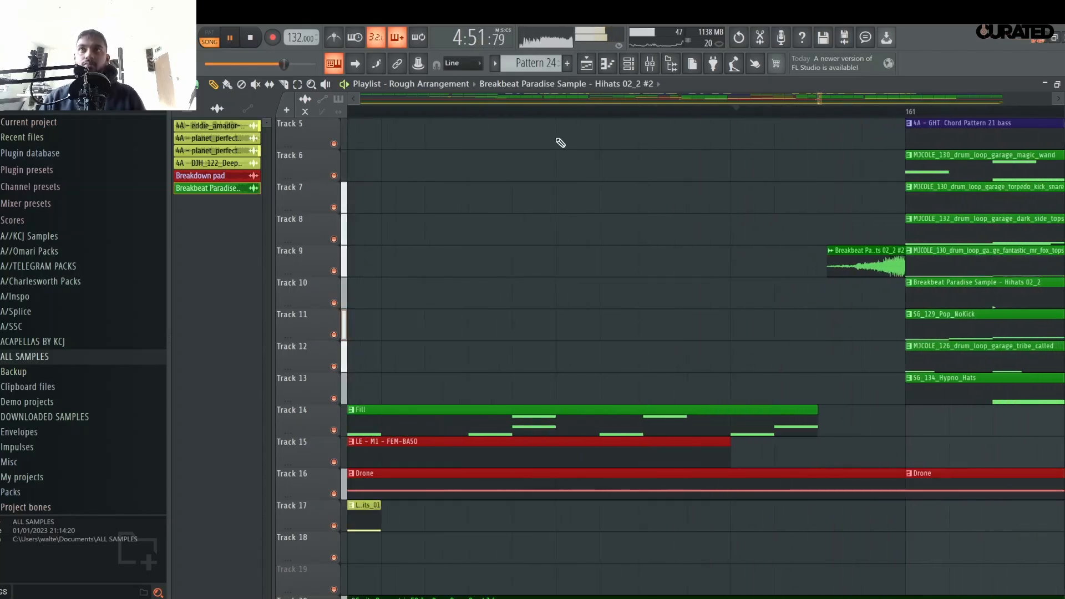
{"action": "key", "text": "space"}
- With playlist snapping set to none, add the reversed hi-hat clip to Track 2 ending at bar 113 and play the transition
{"action": "left_click", "coordinate": [196, 84]}
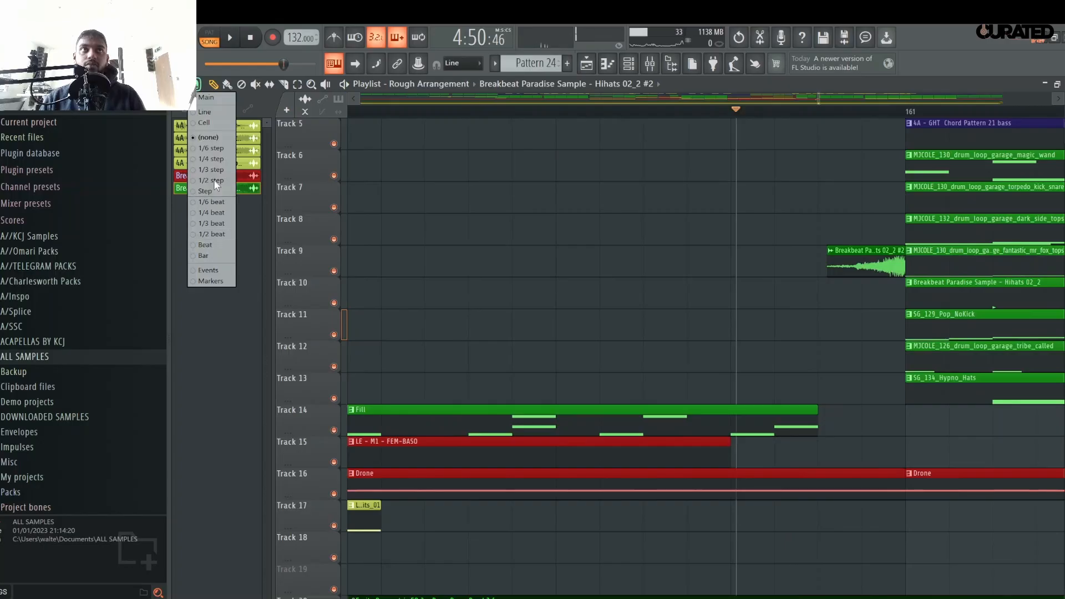
{"action": "left_click", "coordinate": [201, 138]}
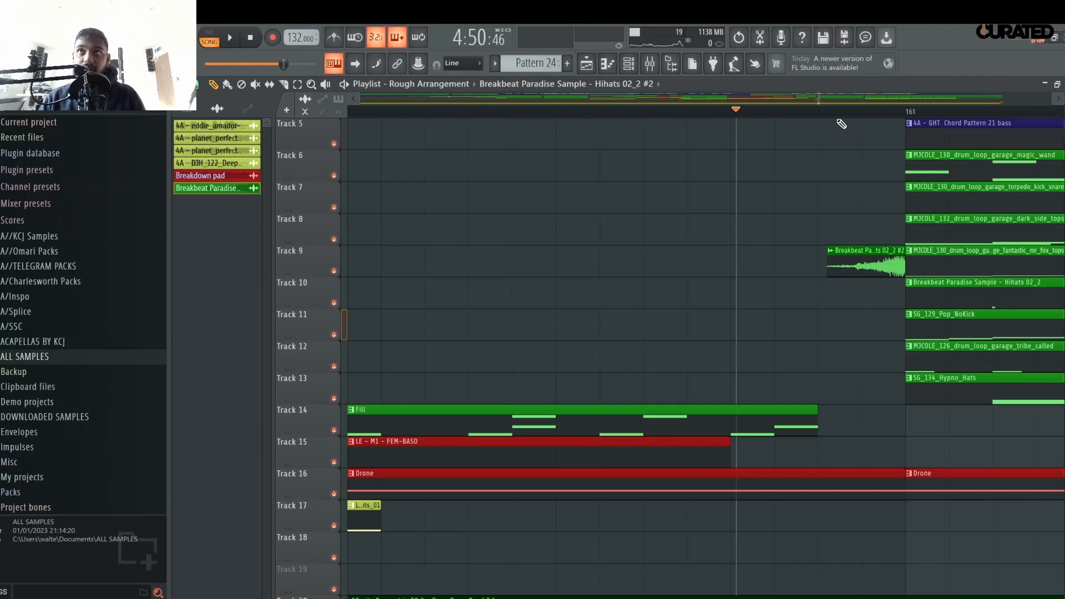
{"action": "scroll", "coordinate": [841, 123], "scroll_direction": "down", "scroll_amount": 15}
{"action": "scroll", "coordinate": [561, 387], "scroll_direction": "up", "scroll_amount": 5}
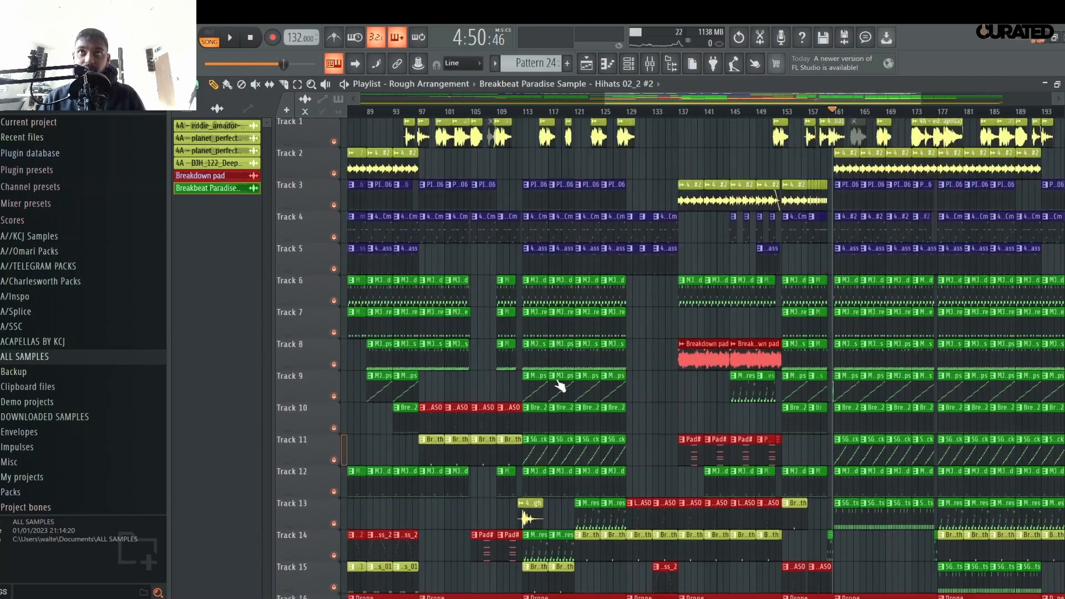
{"action": "key", "text": "space"}
{"action": "left_click", "coordinate": [523, 111]}
{"action": "scroll", "coordinate": [523, 112], "scroll_direction": "up", "scroll_amount": 3}
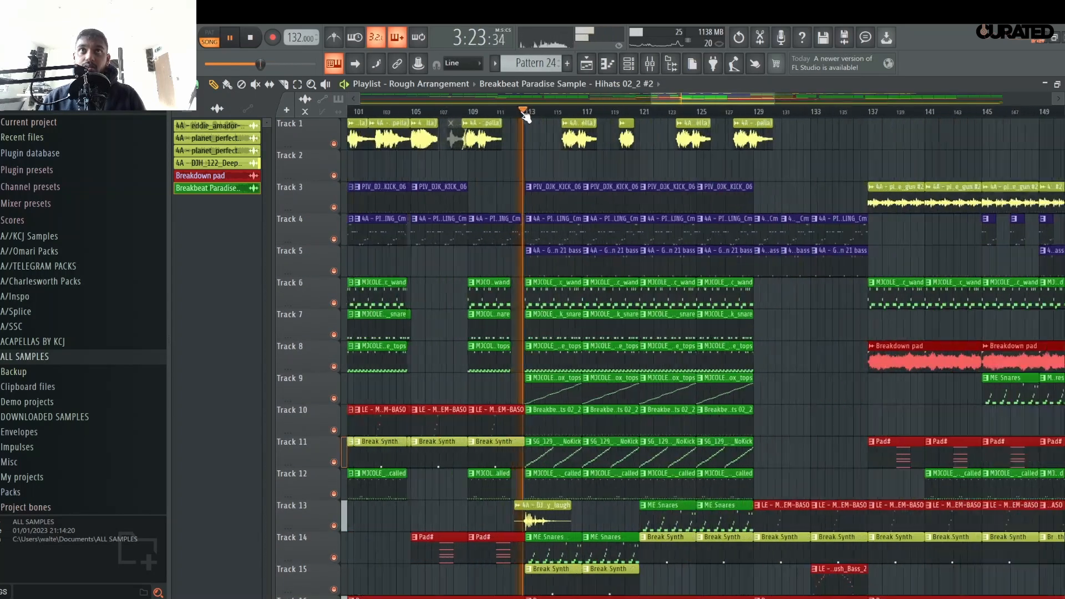
{"action": "scroll", "coordinate": [525, 115], "scroll_direction": "up", "scroll_amount": 10}
{"action": "left_click", "coordinate": [585, 165]}
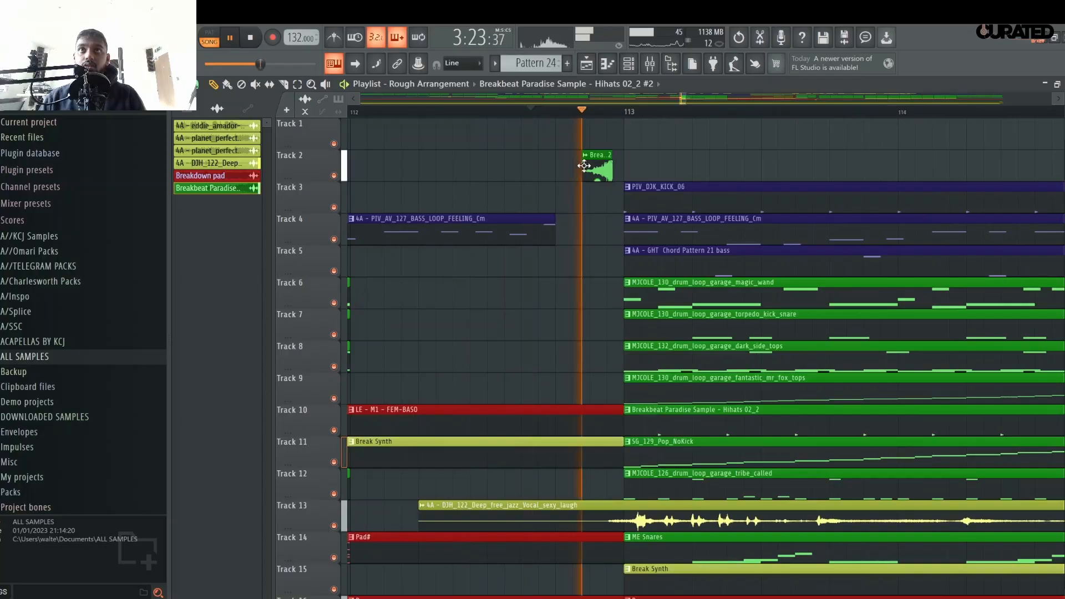
{"action": "left_click_drag", "start_coordinate": [584, 165], "coordinate": [596, 165]}
{"action": "scroll", "coordinate": [605, 161], "scroll_direction": "up", "scroll_amount": 5}
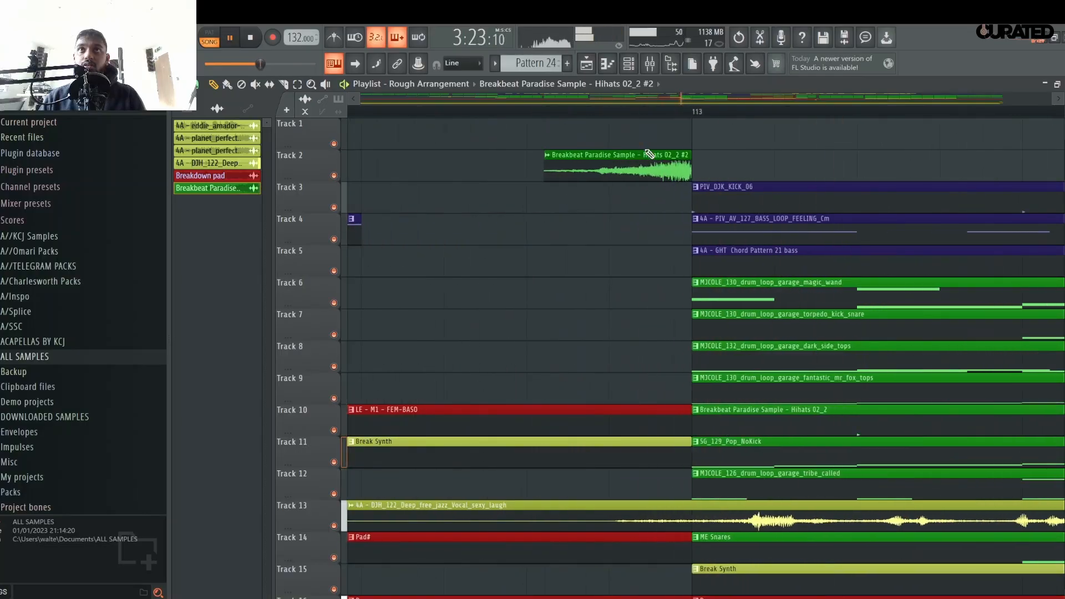
{"action": "scroll", "coordinate": [700, 117], "scroll_direction": "down", "scroll_amount": 3}
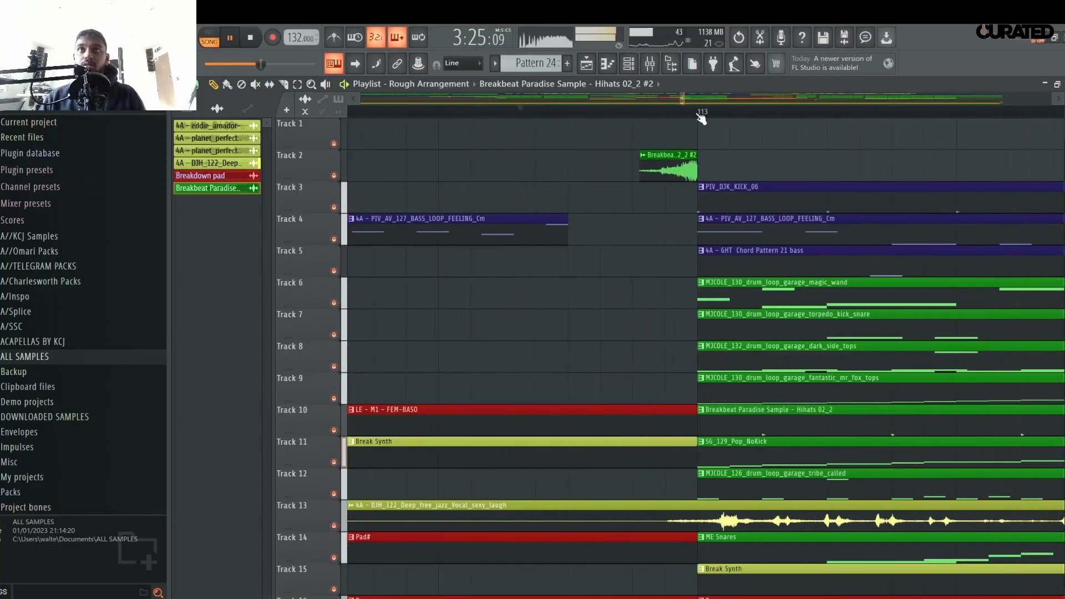
- Listen to the transition around bar 97 and stop playback
{"action": "scroll", "coordinate": [700, 116], "scroll_direction": "down", "scroll_amount": 15}
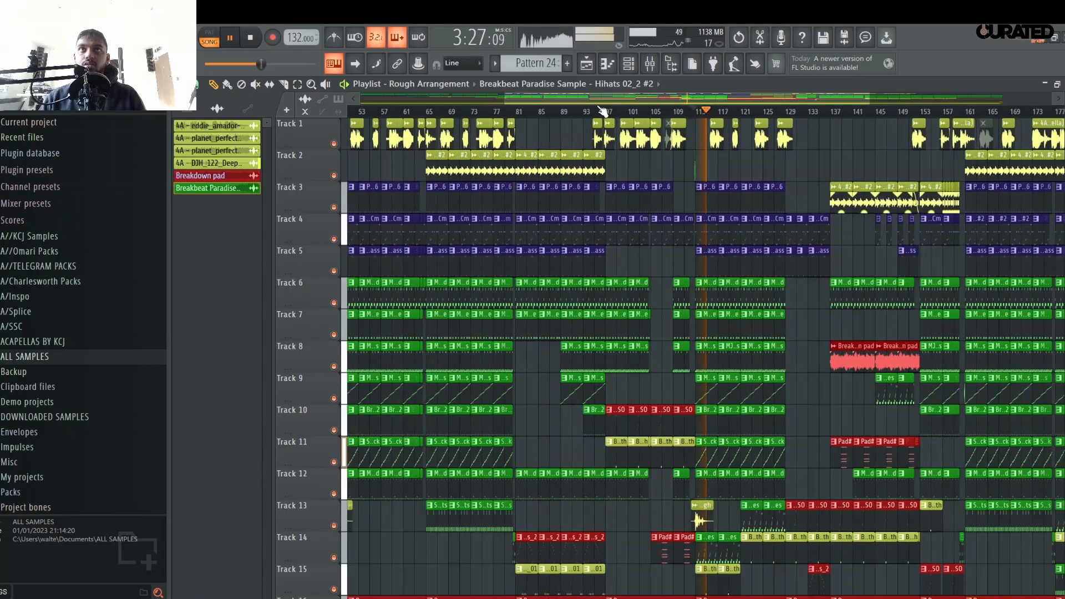
{"action": "left_click", "coordinate": [600, 110]}
{"action": "scroll", "coordinate": [600, 111], "scroll_direction": "up", "scroll_amount": 5}
{"action": "scroll", "coordinate": [641, 111], "scroll_direction": "down", "scroll_amount": 5}
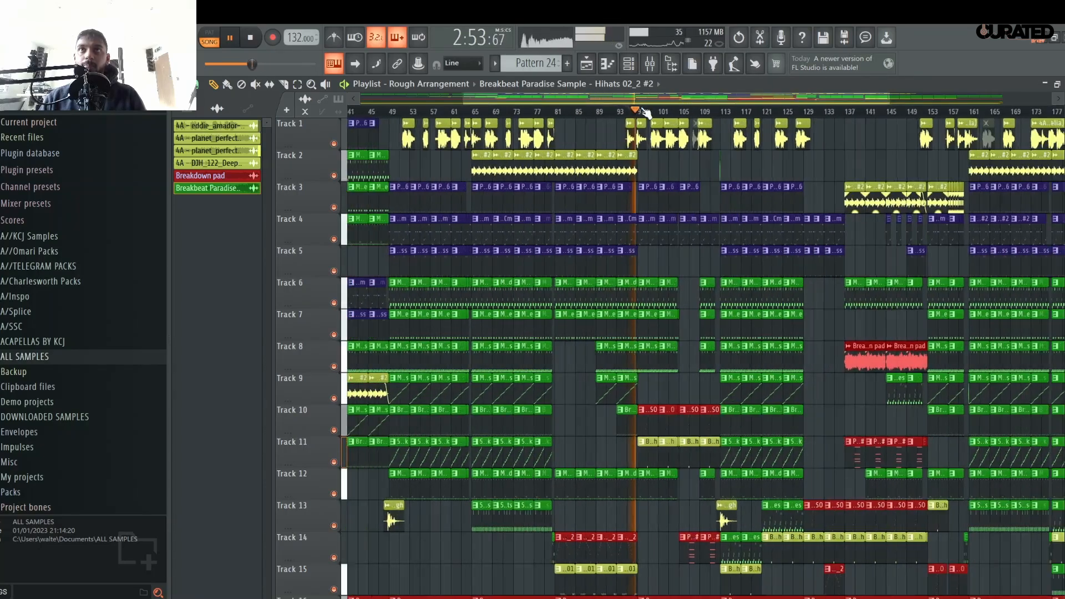
{"action": "scroll", "coordinate": [645, 113], "scroll_direction": "down", "scroll_amount": 3}
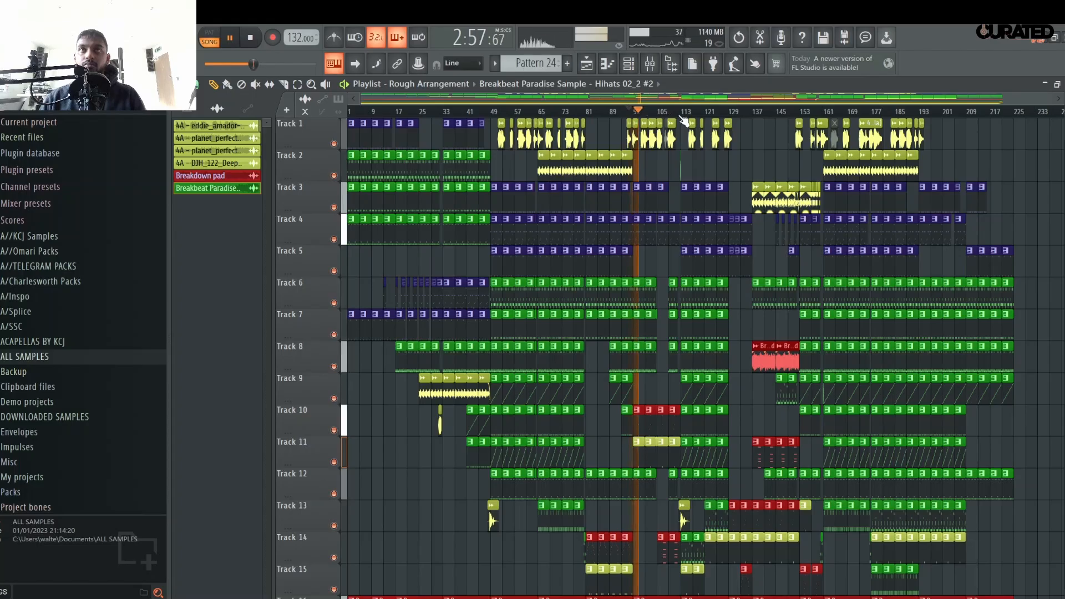
{"action": "key", "text": "space"}
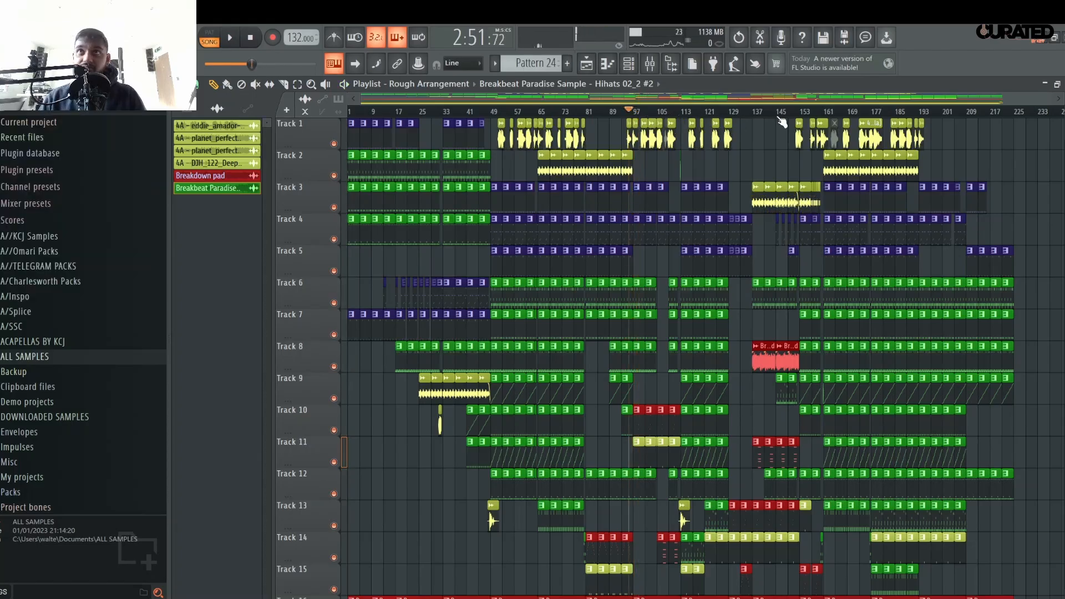
- Turn beat-based grid snapping back on for the playlist
{"action": "scroll", "coordinate": [803, 116], "scroll_direction": "up", "scroll_amount": 3}
{"action": "scroll", "coordinate": [803, 115], "scroll_direction": "up", "scroll_amount": 2}
{"action": "left_click", "coordinate": [198, 85]}
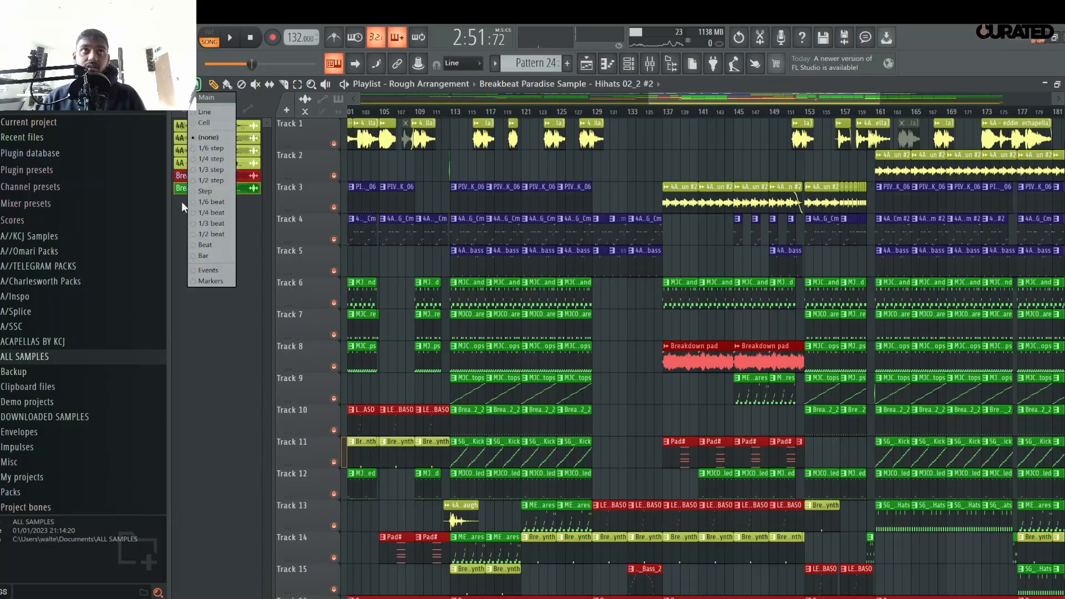
{"action": "left_click", "coordinate": [211, 239]}
- Examine the automation on Tracks 20 to 27 and play briefly from about bar 149
{"action": "scroll", "coordinate": [797, 183], "scroll_direction": "down", "scroll_amount": 6}
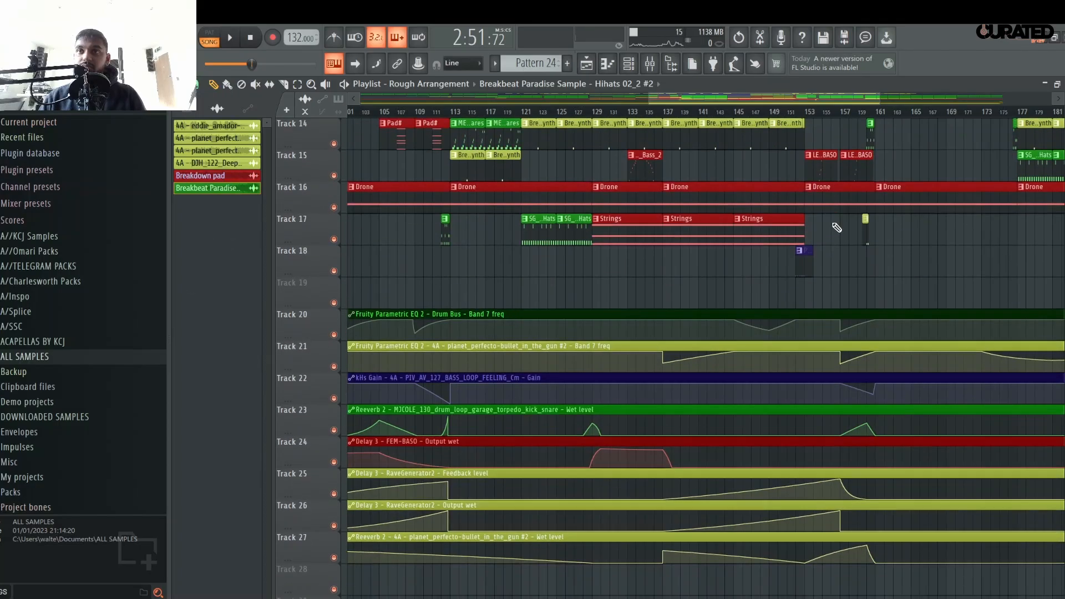
{"action": "key", "text": "space"}
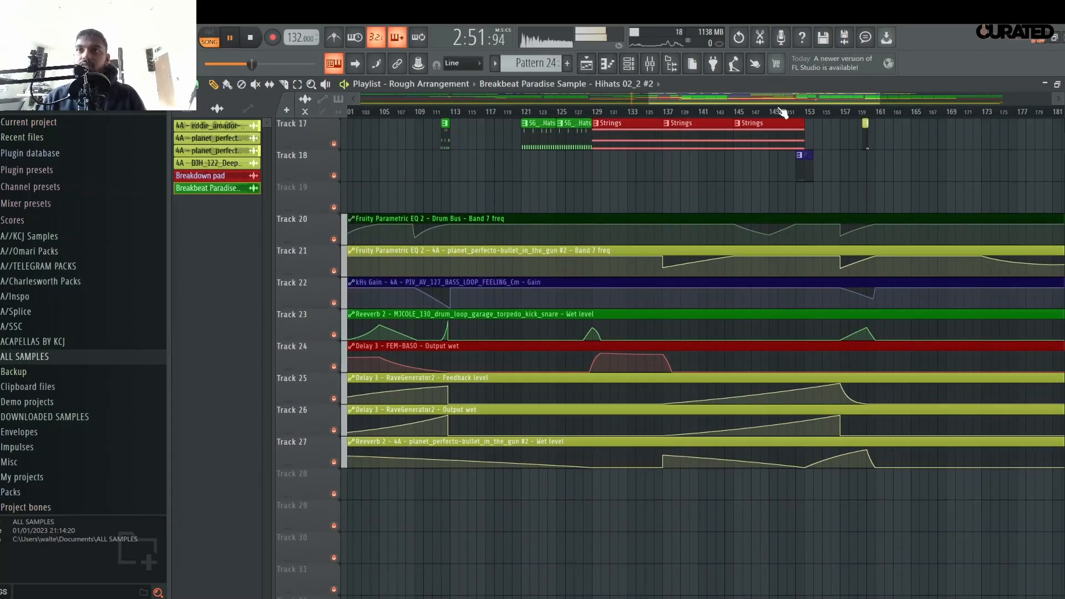
{"action": "left_click", "coordinate": [779, 112]}
{"action": "scroll", "coordinate": [780, 112], "scroll_direction": "down", "scroll_amount": 4}
{"action": "key", "text": "space"}
{"action": "scroll", "coordinate": [821, 483], "scroll_direction": "up", "scroll_amount": 6}
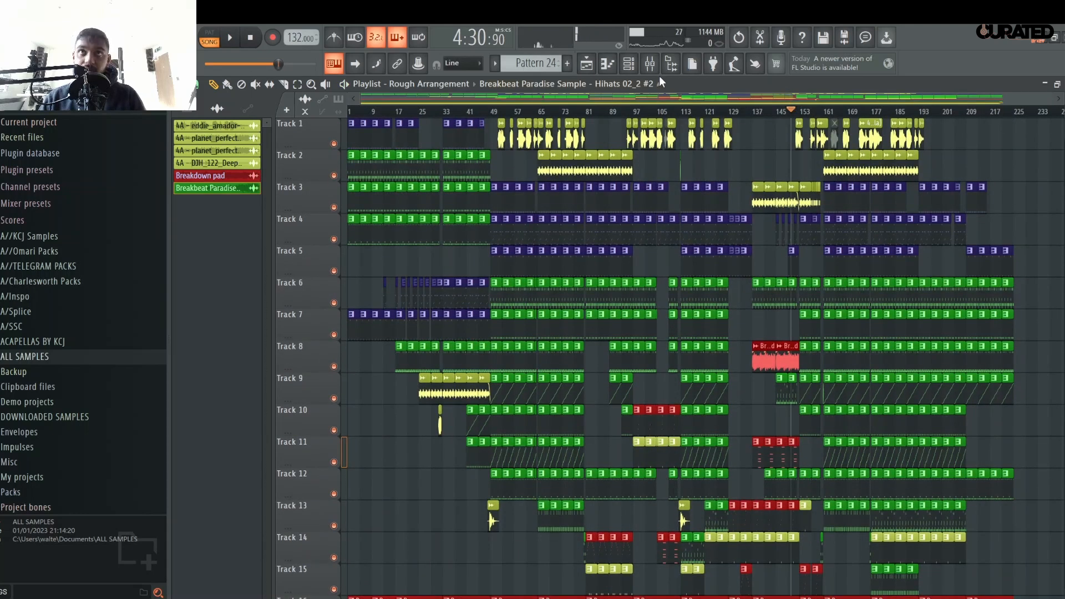
- Look over the mixer channels and return to the playlist
{"action": "left_click", "coordinate": [650, 64]}
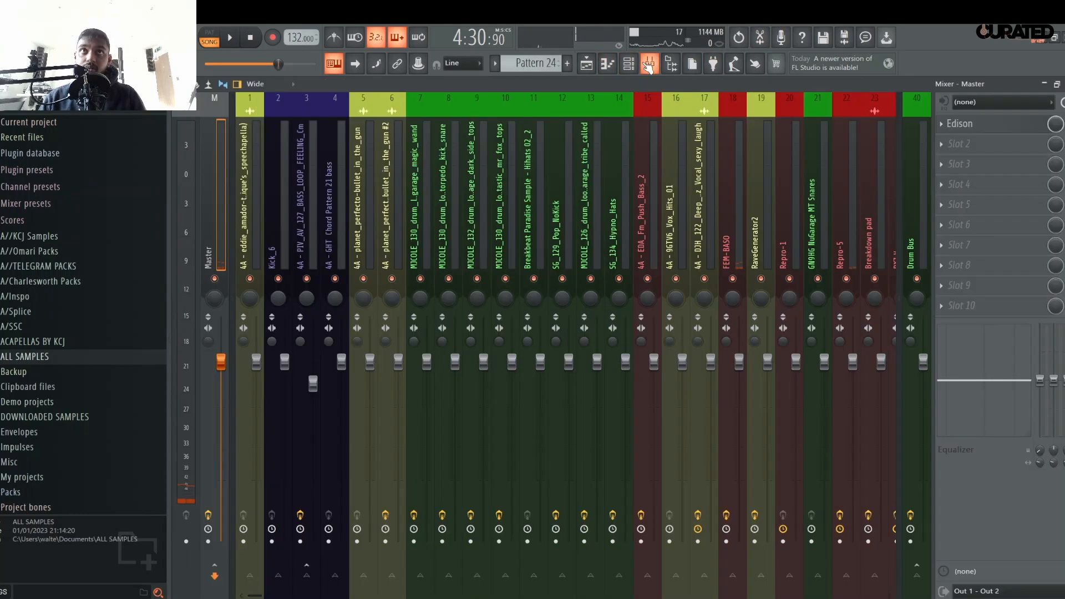
{"action": "left_click", "coordinate": [353, 230]}
{"action": "left_click", "coordinate": [344, 230]}
{"action": "left_click", "coordinate": [588, 65]}
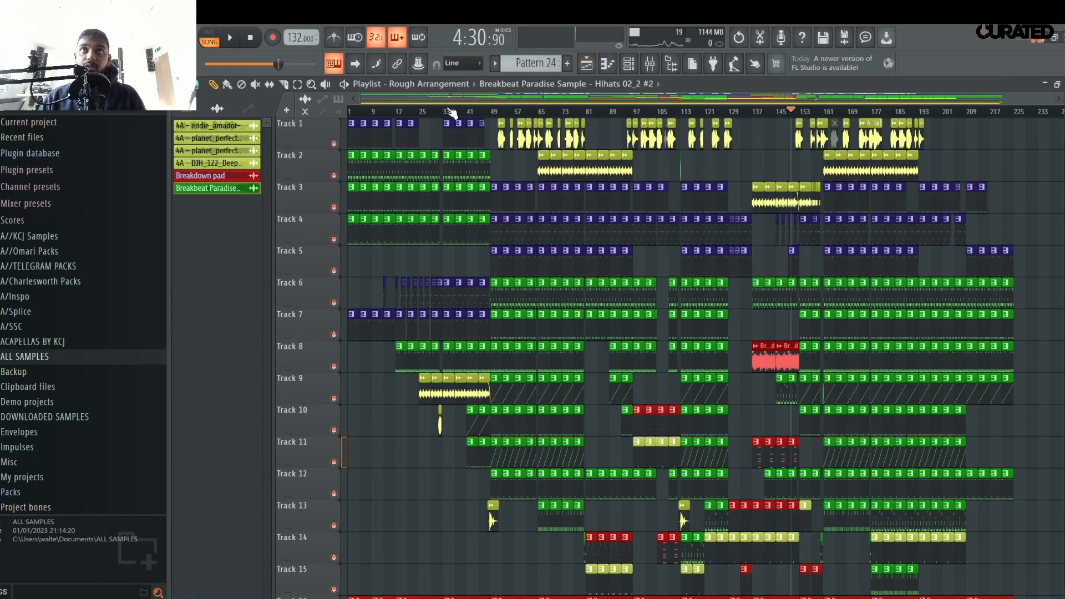
- Play from the vocal entry at about bar 51, solo the Track 1 vocal, and stop playback
{"action": "left_click", "coordinate": [501, 114]}
{"action": "scroll", "coordinate": [501, 114], "scroll_direction": "up", "scroll_amount": 5}
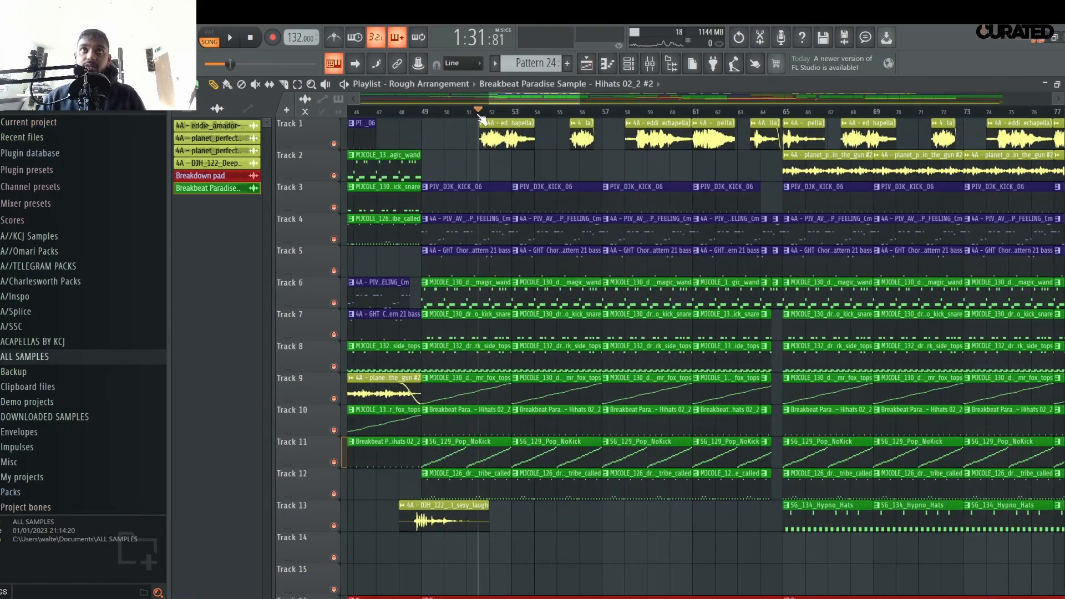
{"action": "key", "text": "space"}
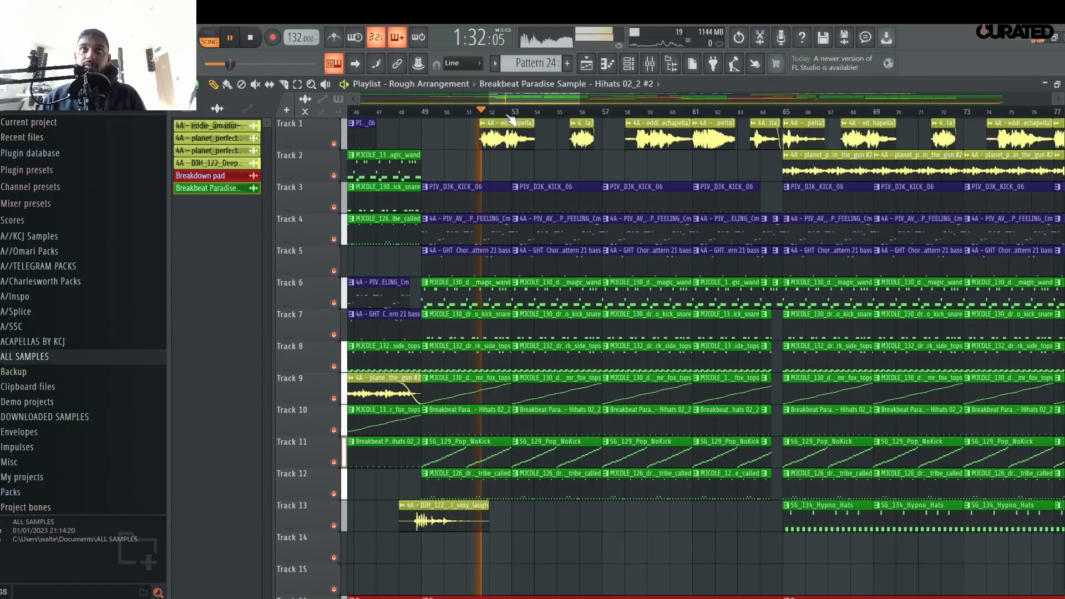
{"action": "left_click", "coordinate": [334, 143], "text": "ctrl"}
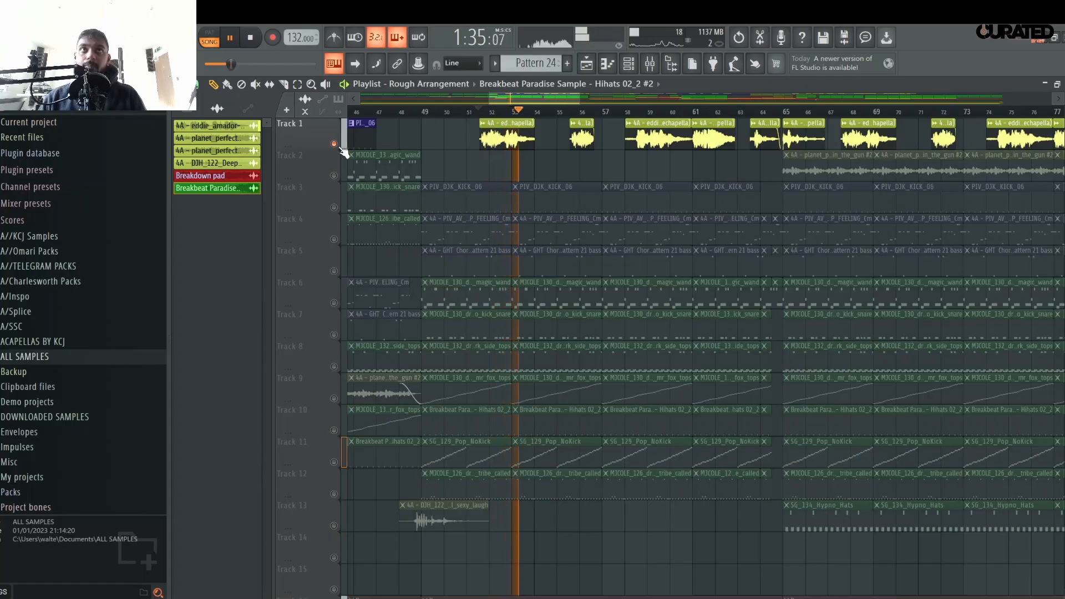
{"action": "key", "text": "space"}
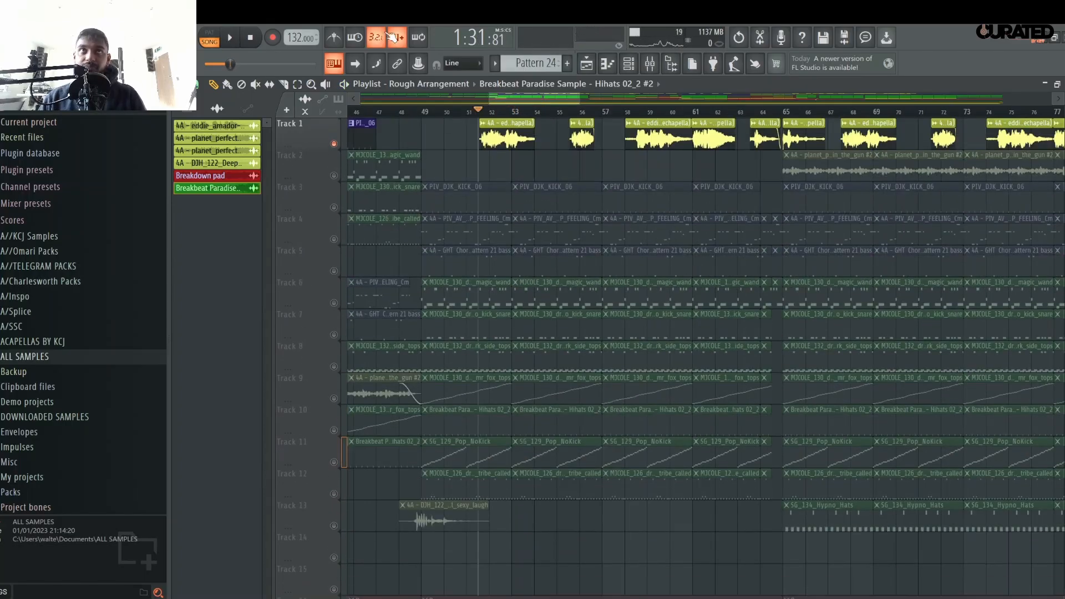
{"action": "scroll", "coordinate": [489, 119], "scroll_direction": "up", "scroll_amount": 3}
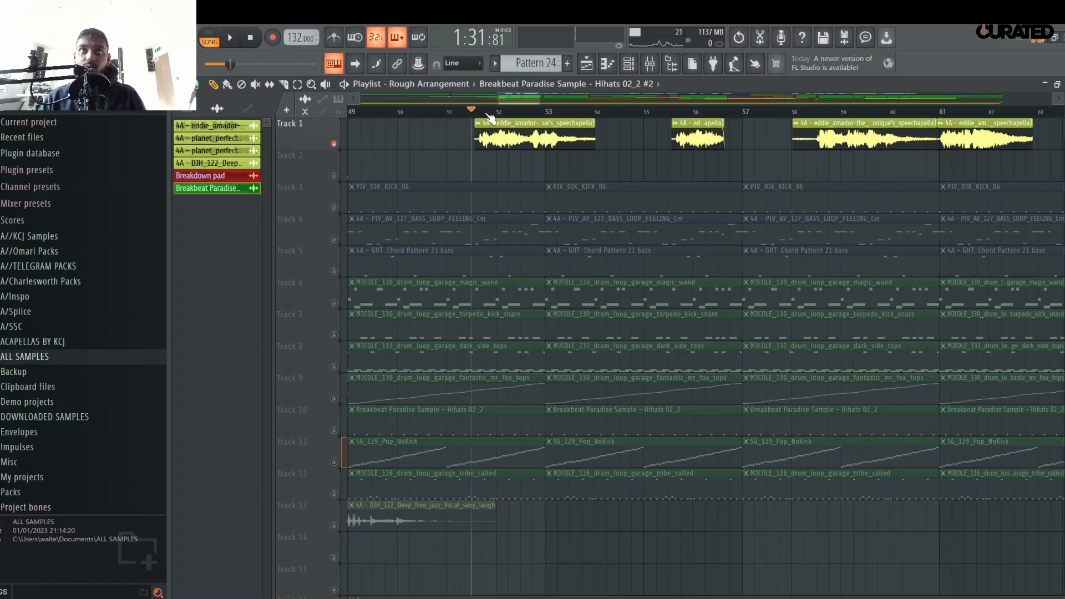
- Audition the soloed vocal from about bar 51, including on its own mixer track
{"action": "key", "text": "space"}
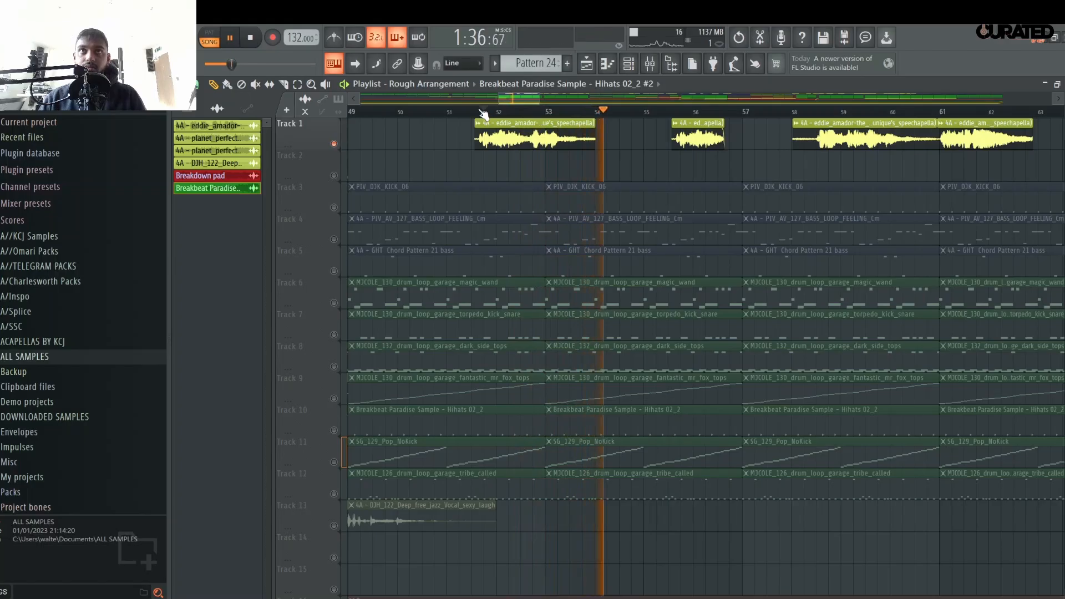
{"action": "key", "text": "space"}
{"action": "left_click", "coordinate": [659, 62]}
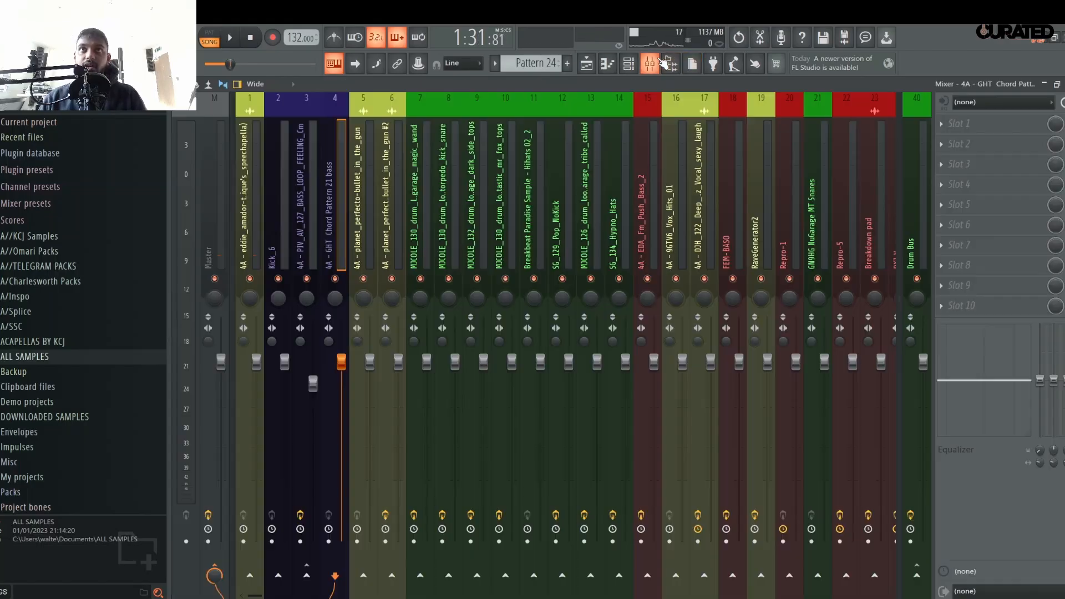
{"action": "left_click", "coordinate": [252, 211]}
{"action": "key", "text": "space"}
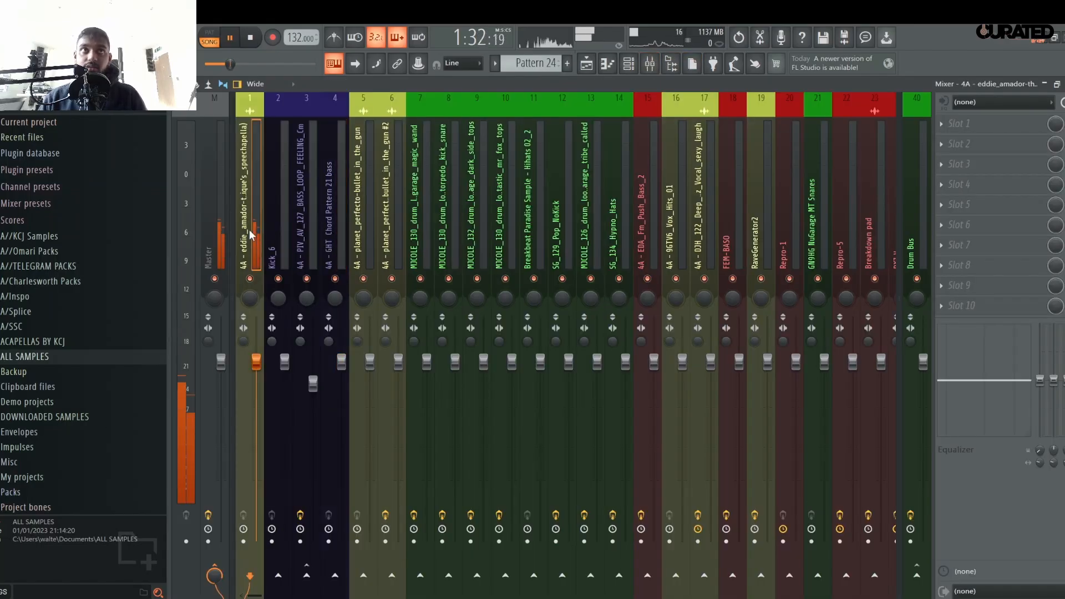
{"action": "key", "text": "space"}
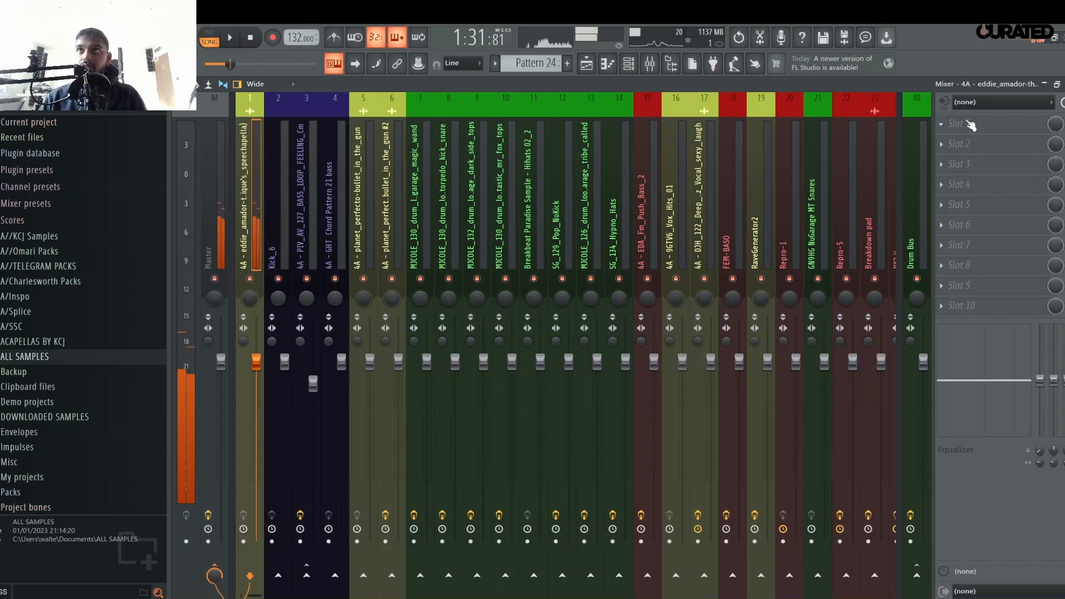
- Rename mixer Insert 31 as "Main Vox Delay send" and give it the yellow-green preset color used for the vocals
{"action": "left_click", "coordinate": [972, 127]}
{"action": "left_click", "coordinate": [967, 527]}
{"action": "left_click_drag", "start_coordinate": [708, 157], "coordinate": [777, 198]}
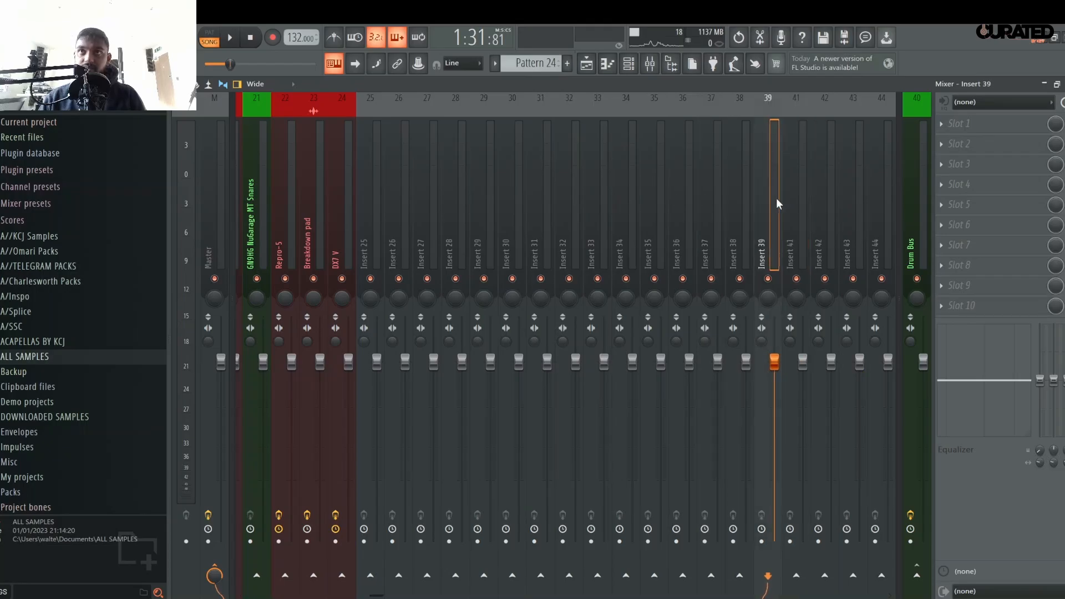
{"action": "right_click", "coordinate": [552, 205]}
{"action": "left_click", "coordinate": [610, 108]}
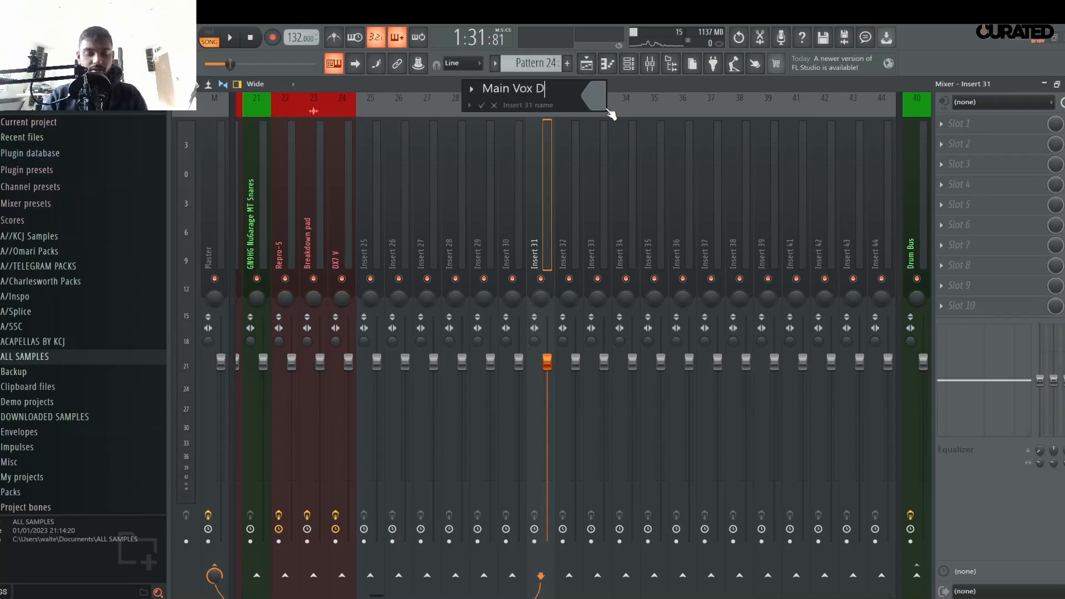
{"action": "type", "text": "Main Vox Delay send"}
{"action": "key", "text": "Return"}
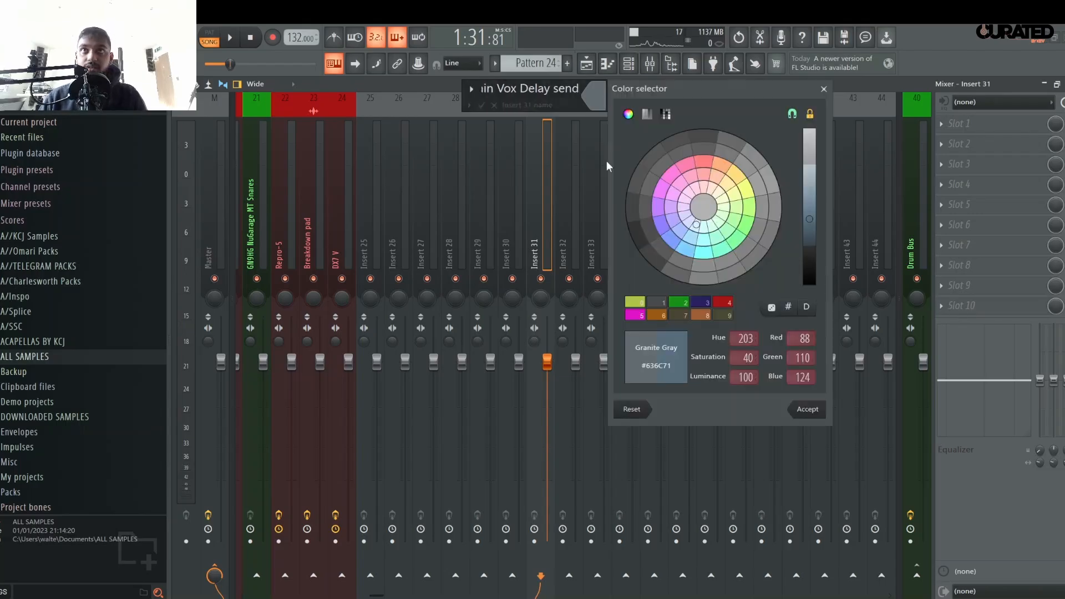
{"action": "left_click", "coordinate": [636, 301]}
{"action": "key", "text": "Return"}
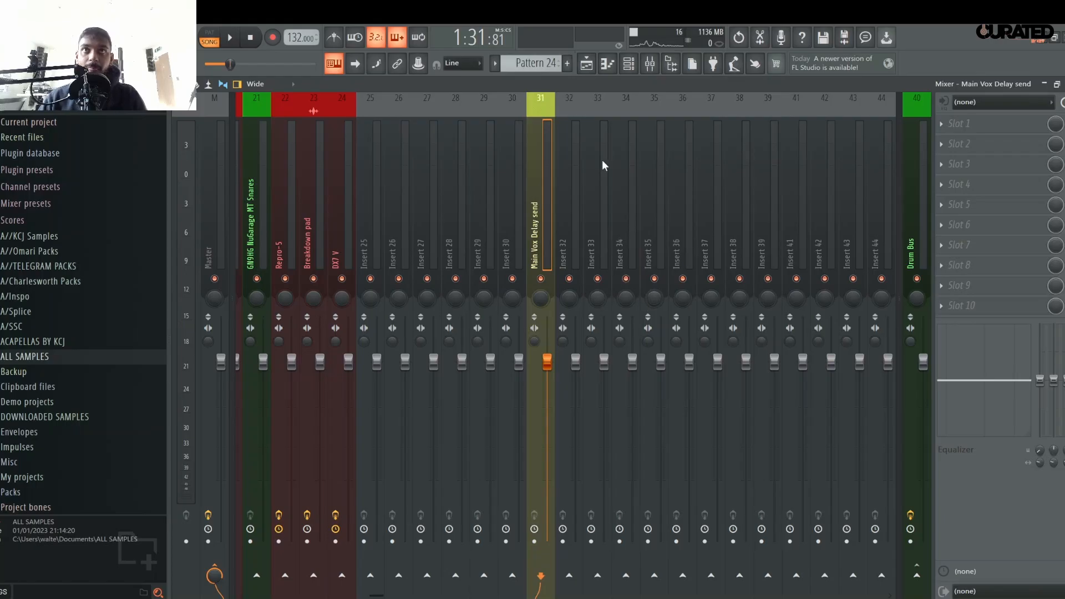
- Dock the Main Vox Delay send mixer track to the right
{"action": "right_click", "coordinate": [539, 167]}
{"action": "mouse_move", "coordinate": [624, 388]}
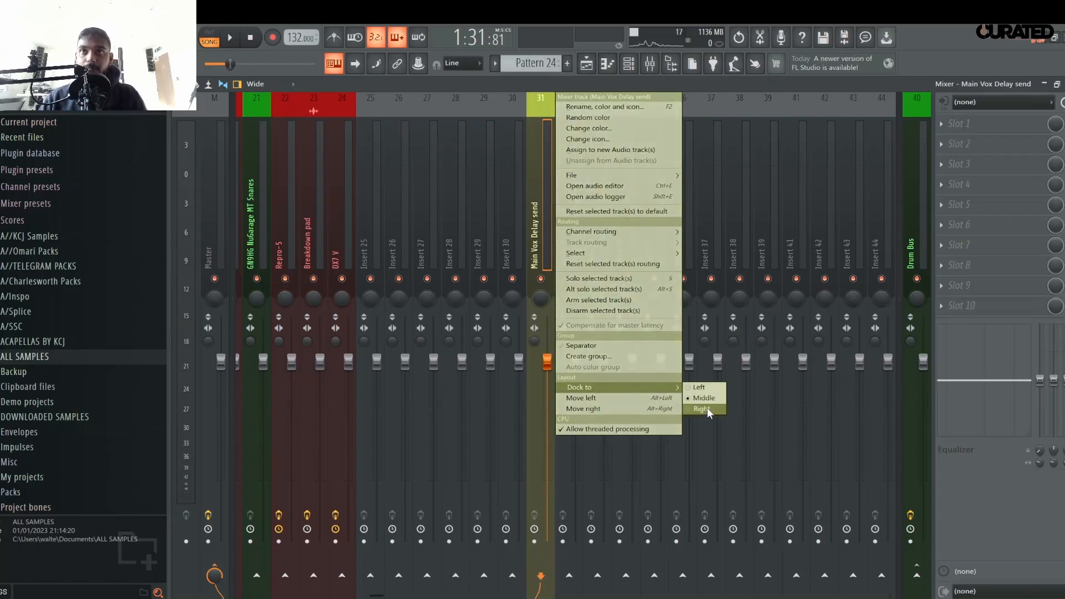
{"action": "left_click", "coordinate": [707, 408]}
- Route the vocal on mixer track 1 to the Main Vox Delay send track
{"action": "left_click_drag", "start_coordinate": [373, 596], "coordinate": [23, 587]}
{"action": "left_click", "coordinate": [273, 171]}
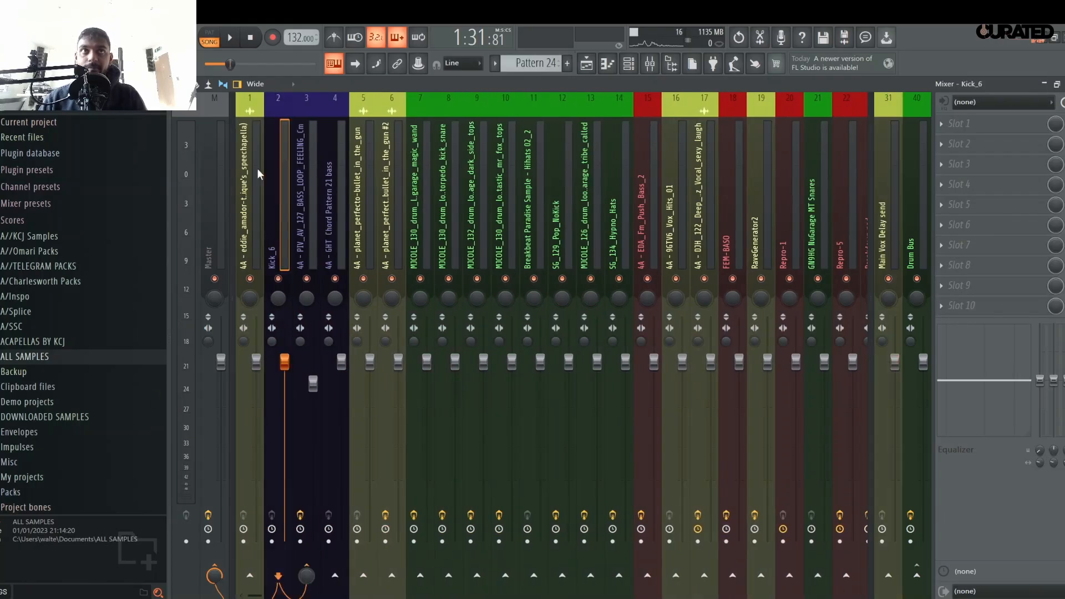
{"action": "left_click", "coordinate": [250, 171]}
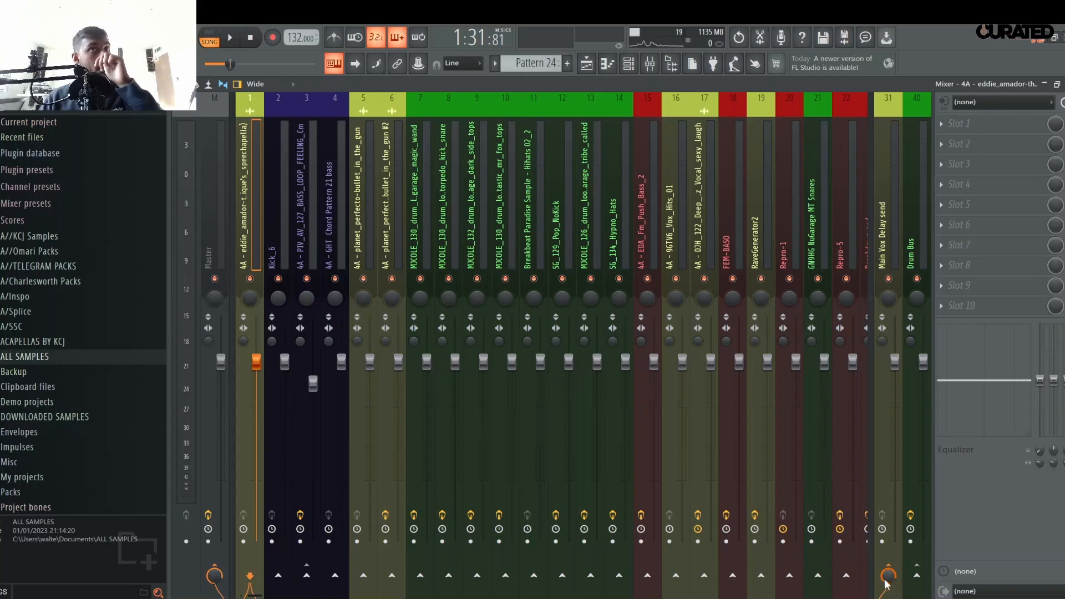
- Load Fruity Delay 3 into the first effect slot of the Main Vox Delay send
{"action": "left_click", "coordinate": [894, 236]}
{"action": "left_click", "coordinate": [968, 132]}
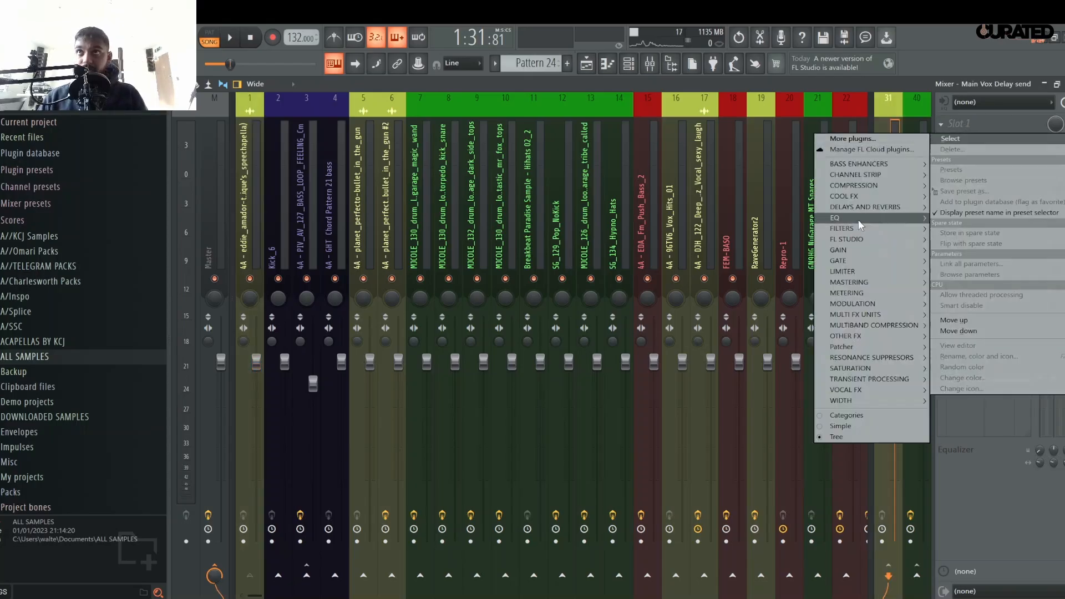
{"action": "mouse_move", "coordinate": [868, 207]}
{"action": "left_click", "coordinate": [761, 271]}
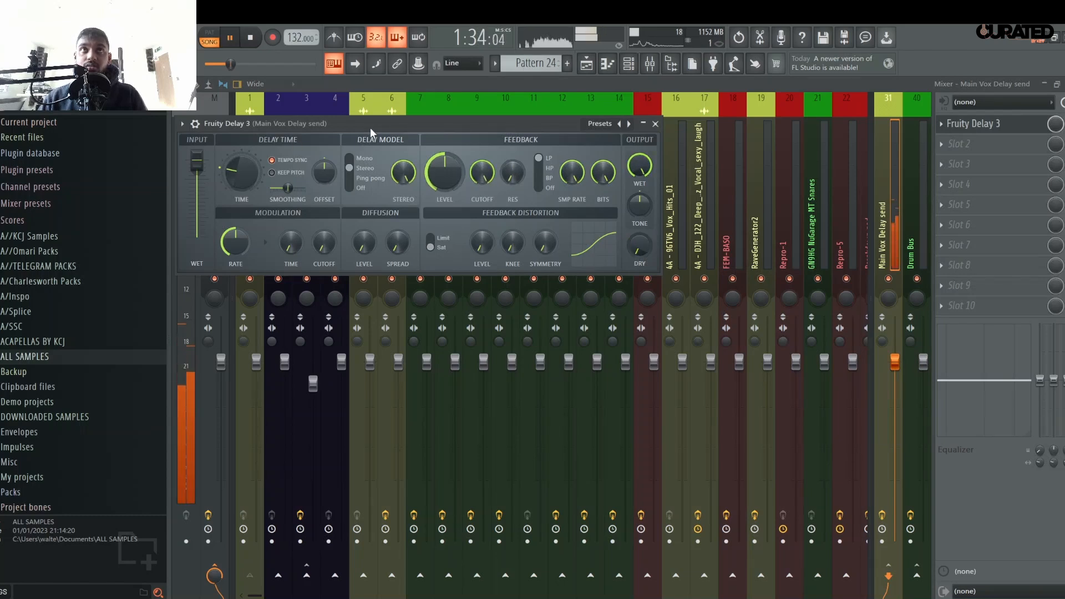
- Audition the vocal with its delay send and lengthen the Fruity Delay 3 delay time
{"action": "key", "text": "space"}
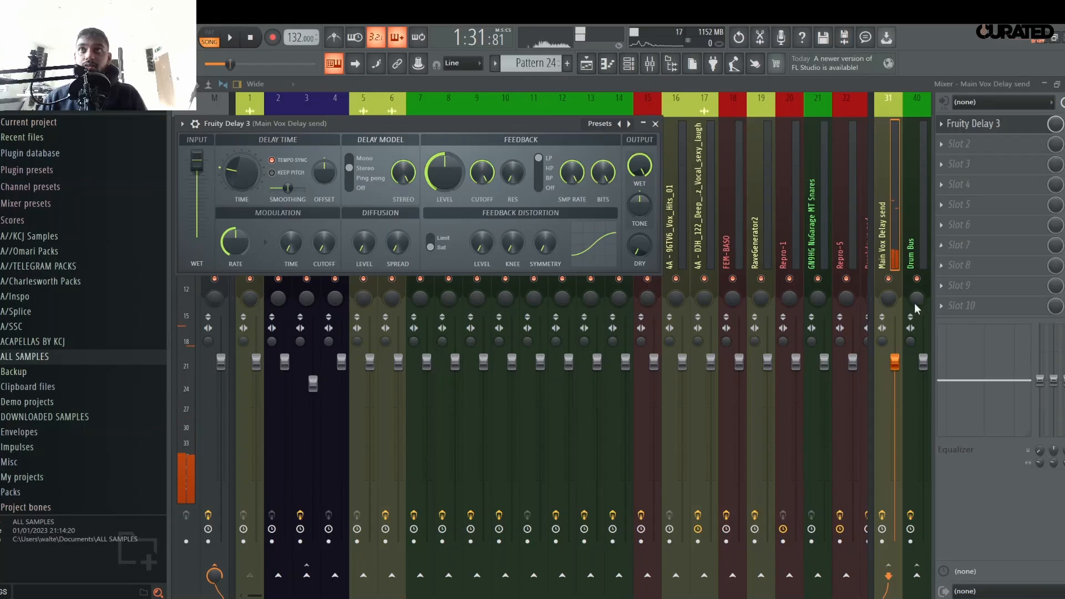
{"action": "key", "text": "Escape"}
{"action": "key", "text": "space"}
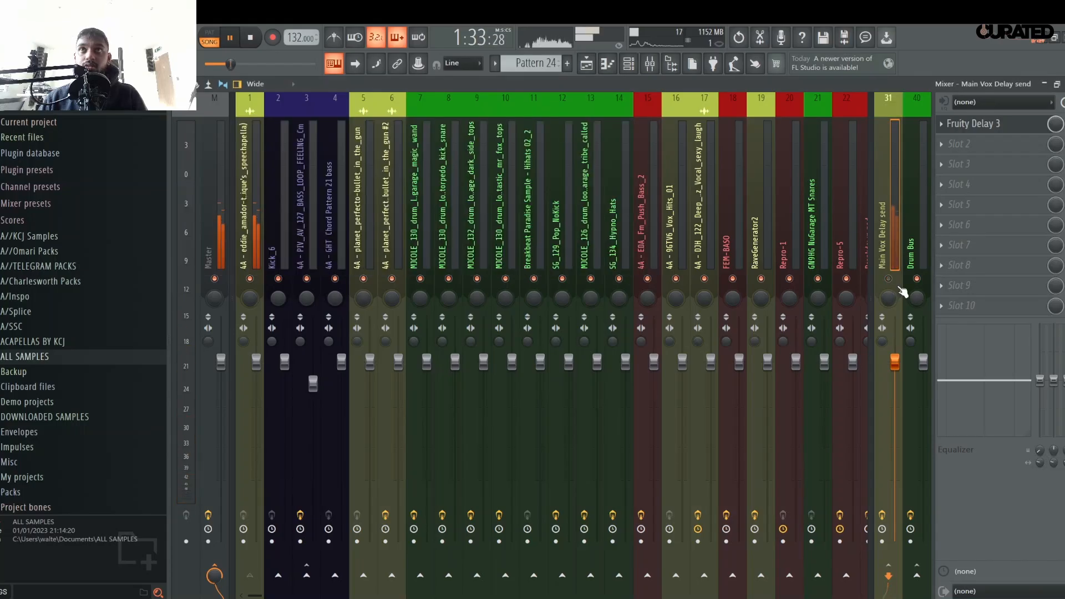
{"action": "left_click", "coordinate": [974, 123]}
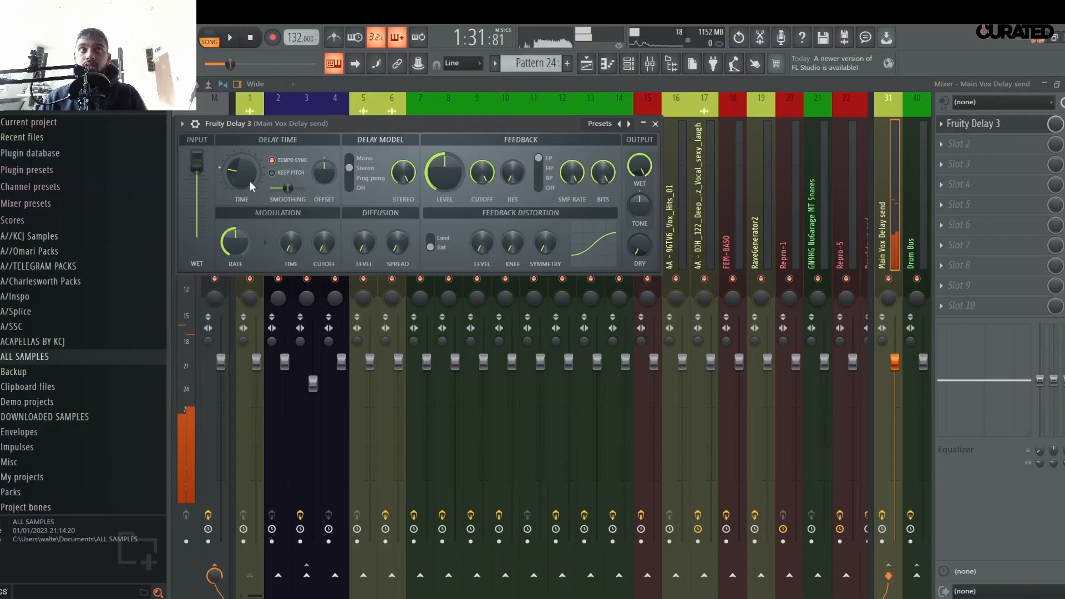
{"action": "left_click_drag", "start_coordinate": [250, 181], "coordinate": [249, 163]}
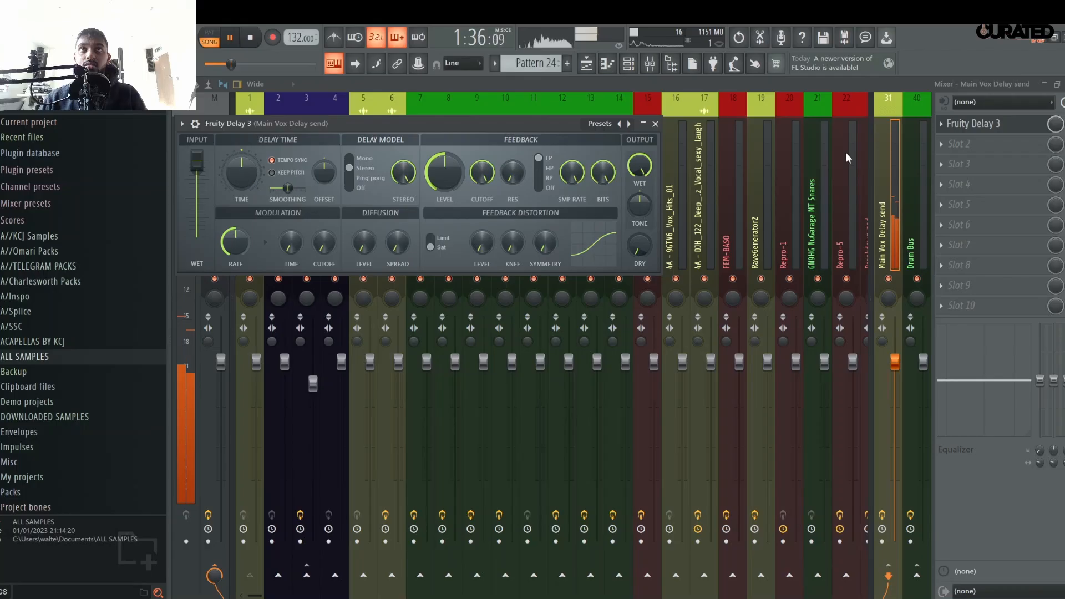
- Compare the vocal with the delay send muted and unmuted, and shorten the Fruity Delay 3 delay time slightly
{"action": "left_click", "coordinate": [892, 280]}
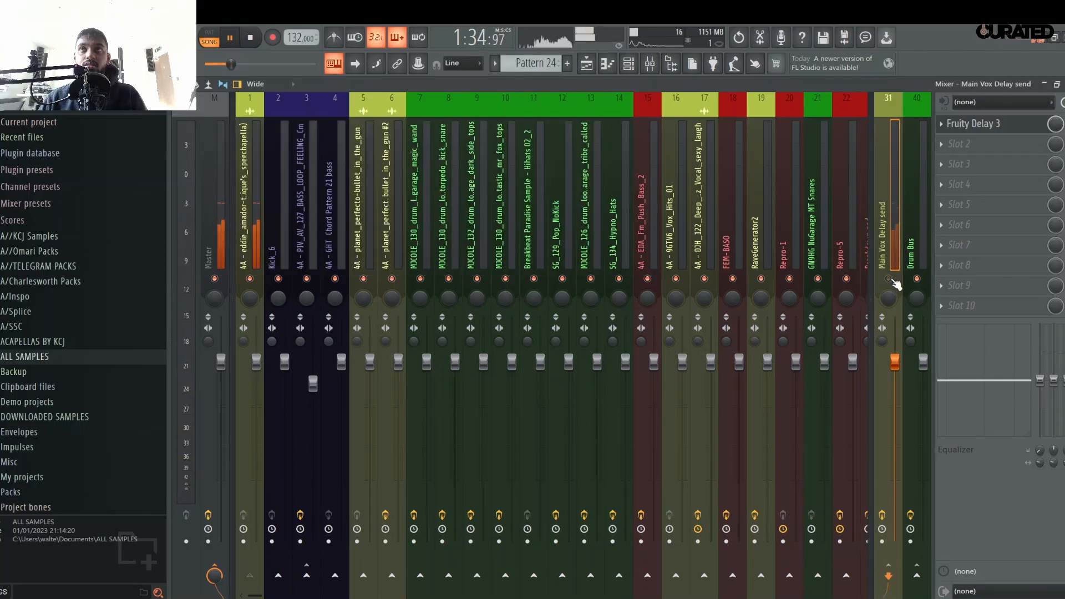
{"action": "left_click", "coordinate": [891, 280]}
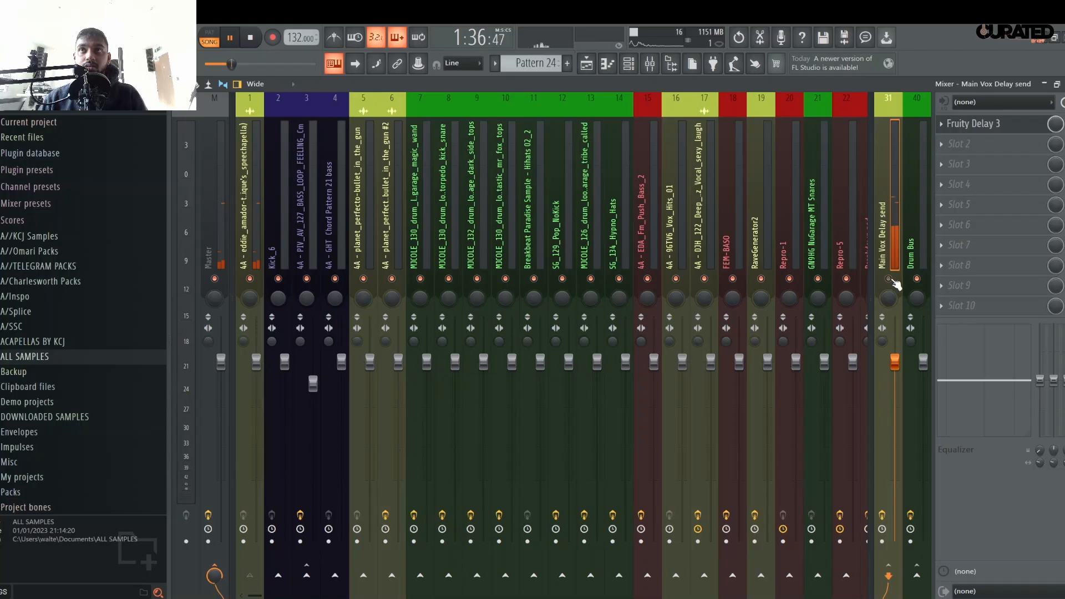
{"action": "left_click", "coordinate": [991, 126]}
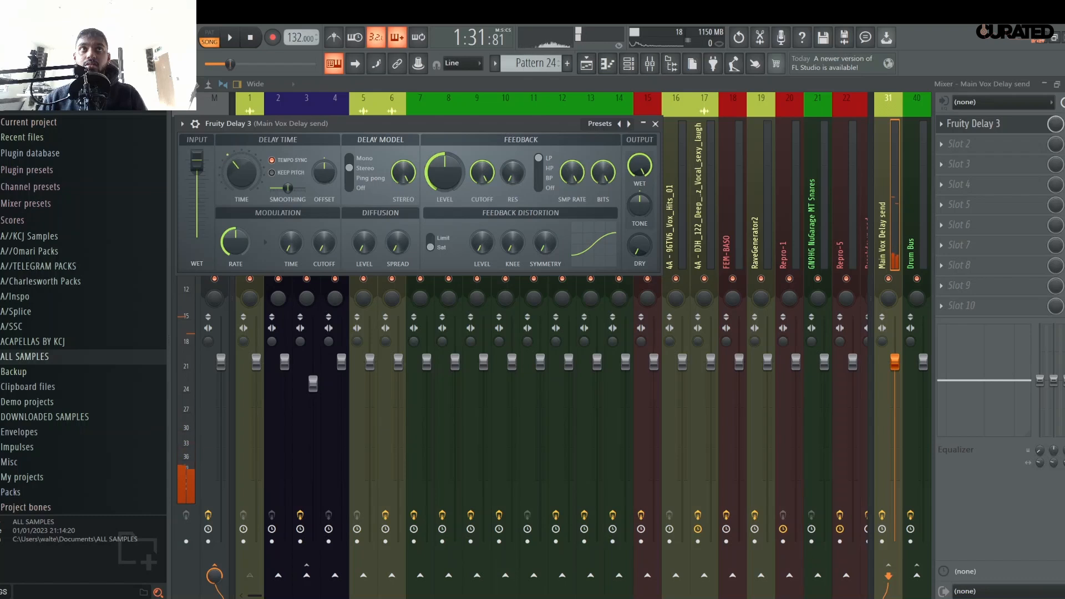
{"action": "left_click", "coordinate": [656, 123]}
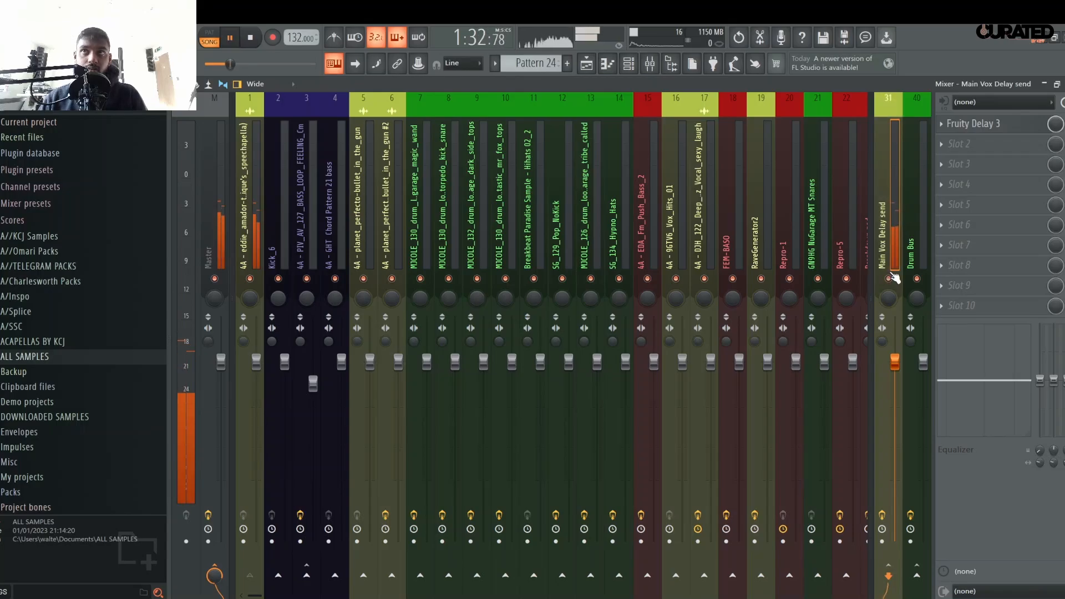
{"action": "key", "text": "space"}
{"action": "left_click", "coordinate": [977, 123]}
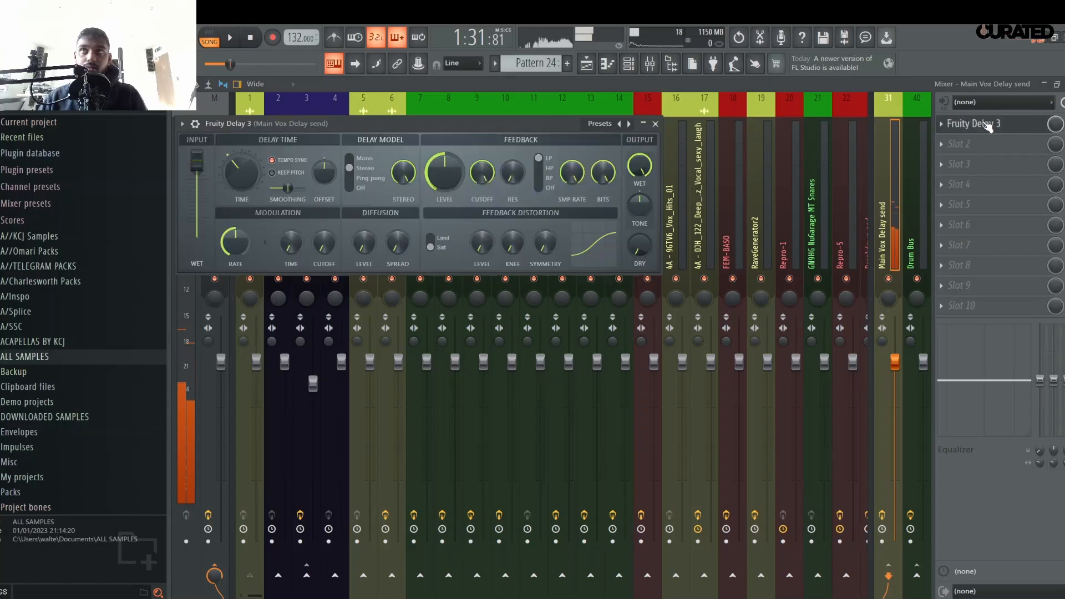
{"action": "left_click", "coordinate": [988, 125]}
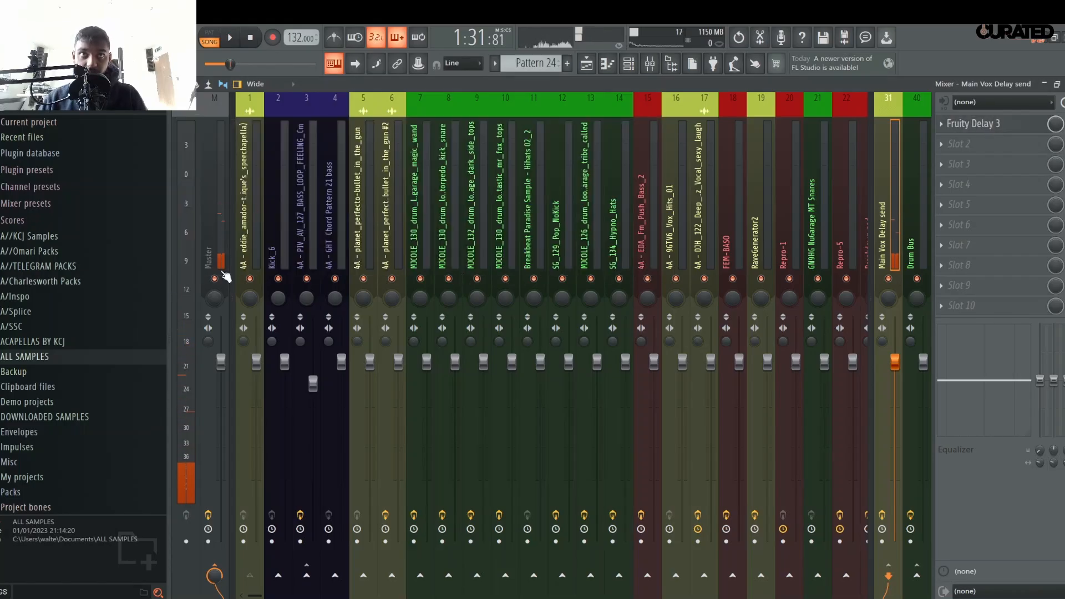
- Load the Trackspacer 2.5 compressor into slot 2 of the Main Vox Delay send
{"action": "left_click", "coordinate": [252, 239]}
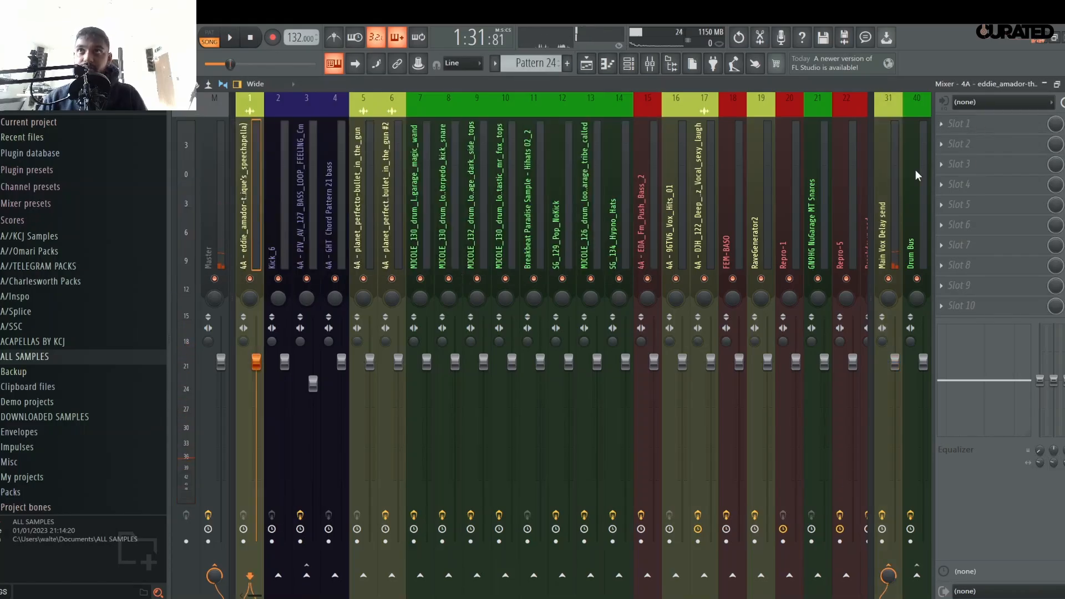
{"action": "left_click", "coordinate": [888, 189]}
{"action": "left_click", "coordinate": [968, 143]}
{"action": "mouse_move", "coordinate": [845, 208]}
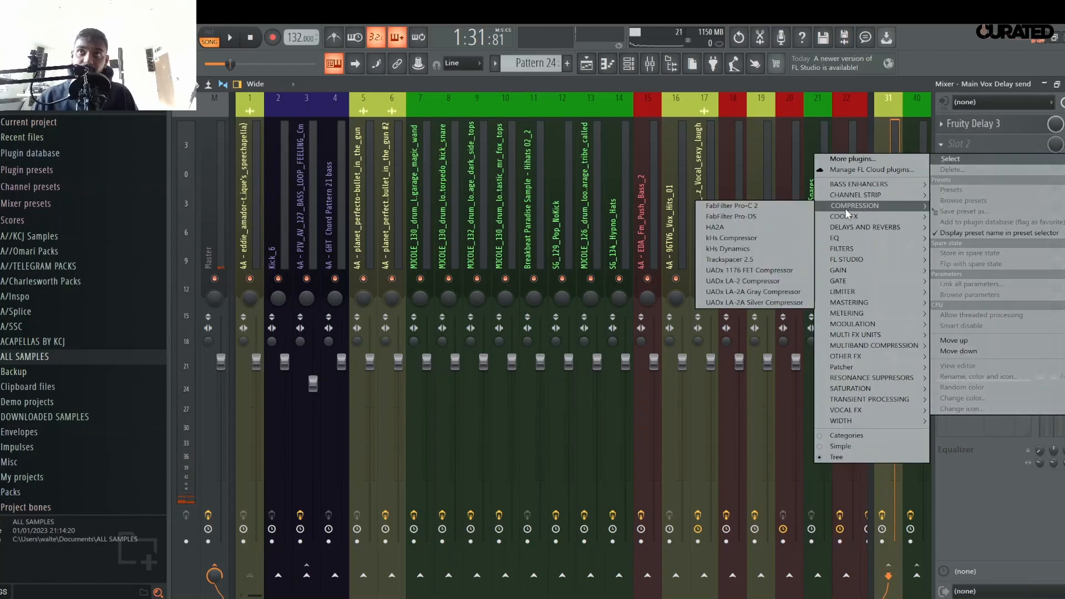
{"action": "left_click", "coordinate": [721, 260]}
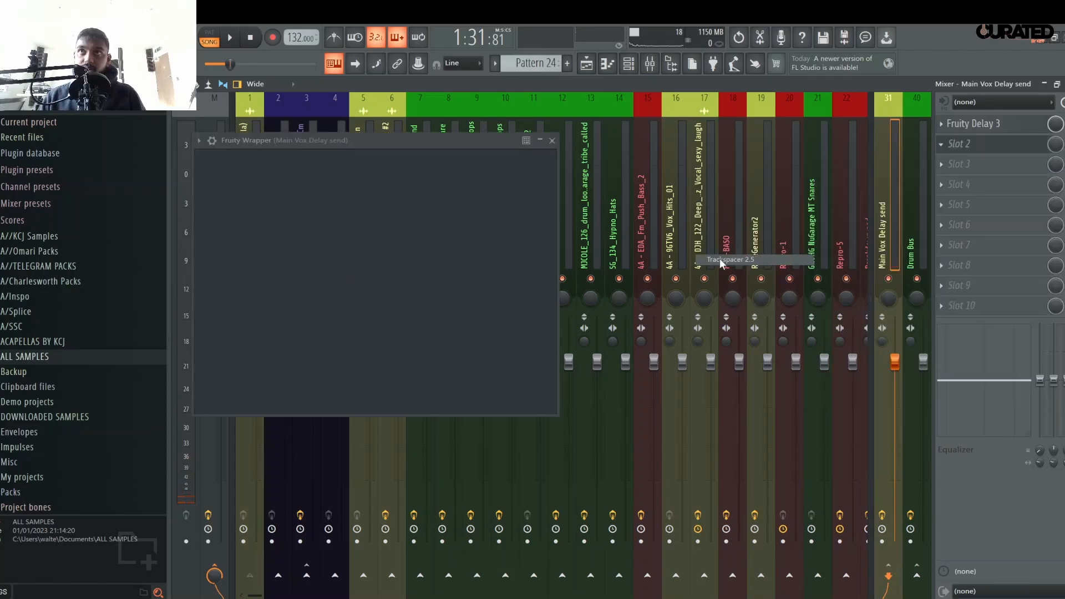
- Set Trackspacer's sidechain input to the vocal from mixer track 1 and return to the plugin's main view
{"action": "left_click_drag", "start_coordinate": [224, 140], "coordinate": [305, 122]}
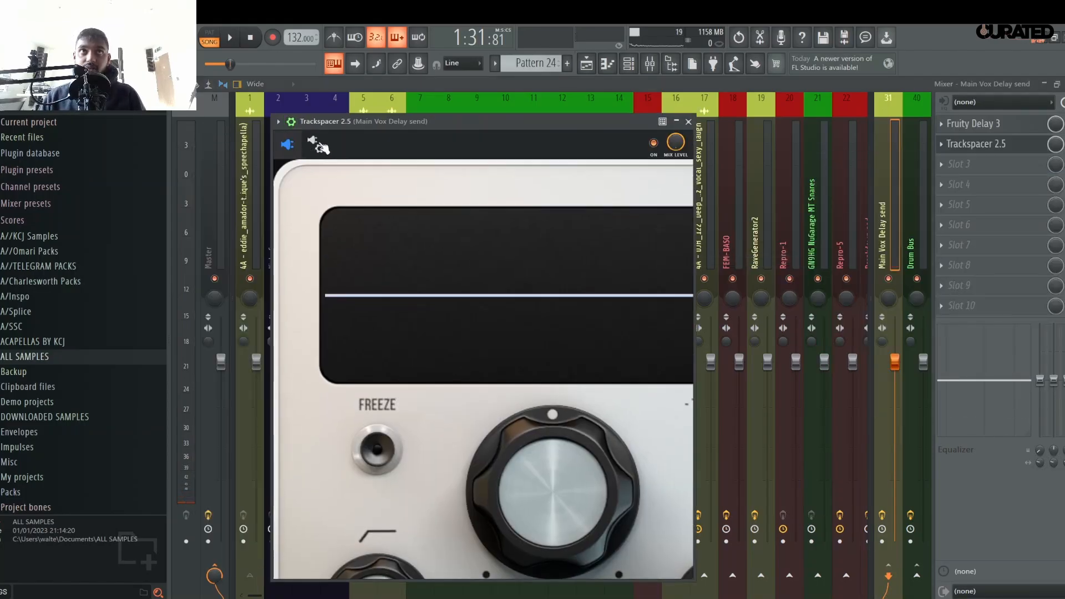
{"action": "left_click", "coordinate": [320, 146]}
{"action": "left_click", "coordinate": [332, 172]}
{"action": "left_click", "coordinate": [307, 327]}
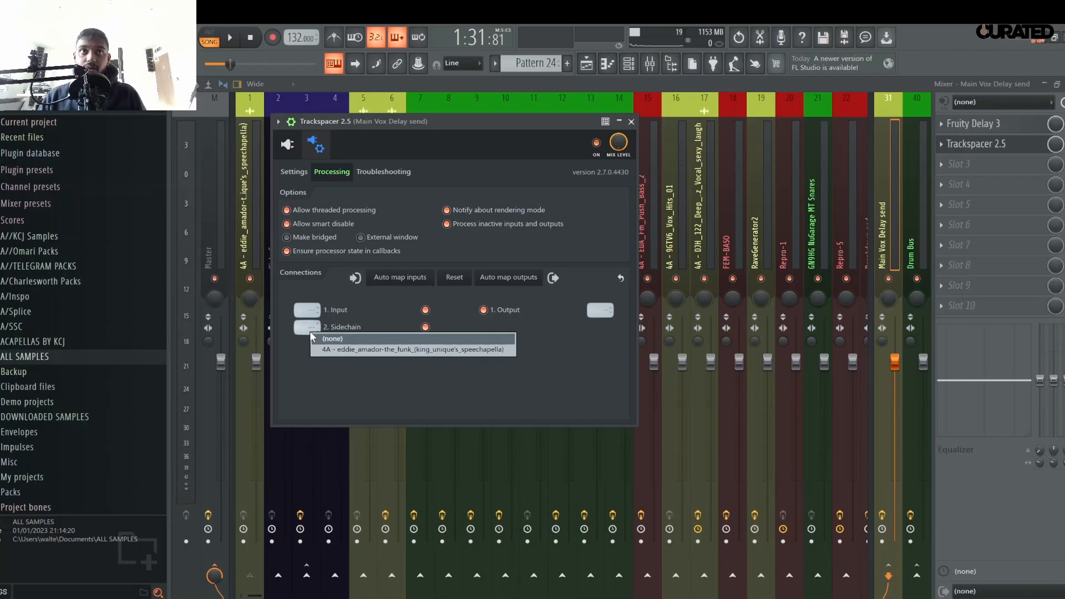
{"action": "left_click", "coordinate": [339, 350]}
{"action": "left_click", "coordinate": [287, 144]}
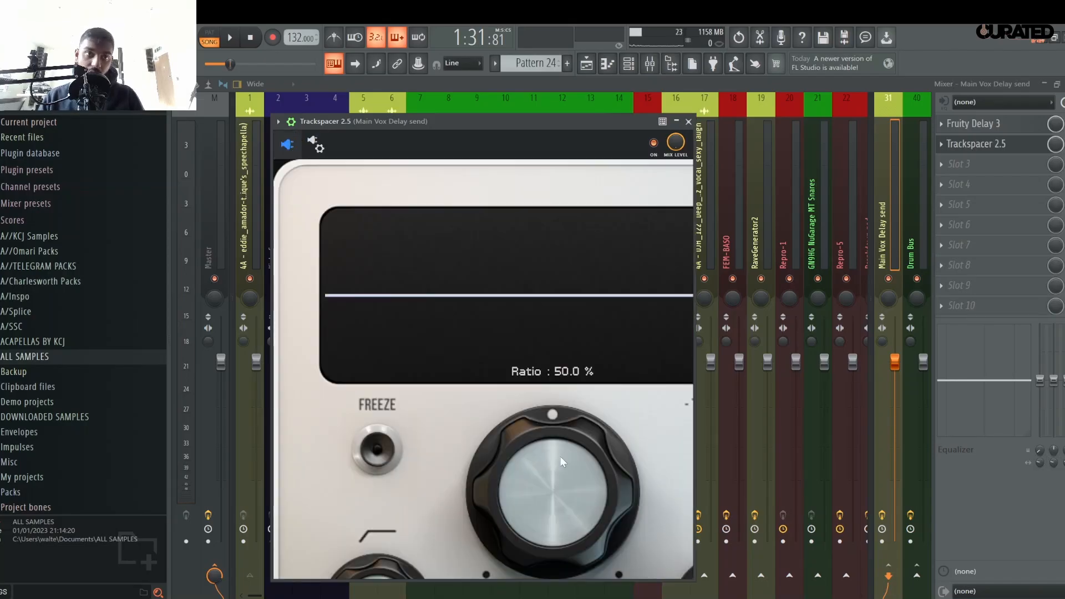
- Play the ducked delay and lower the feedback cutoff and resonance in Fruity Delay 3
{"action": "key", "text": "space"}
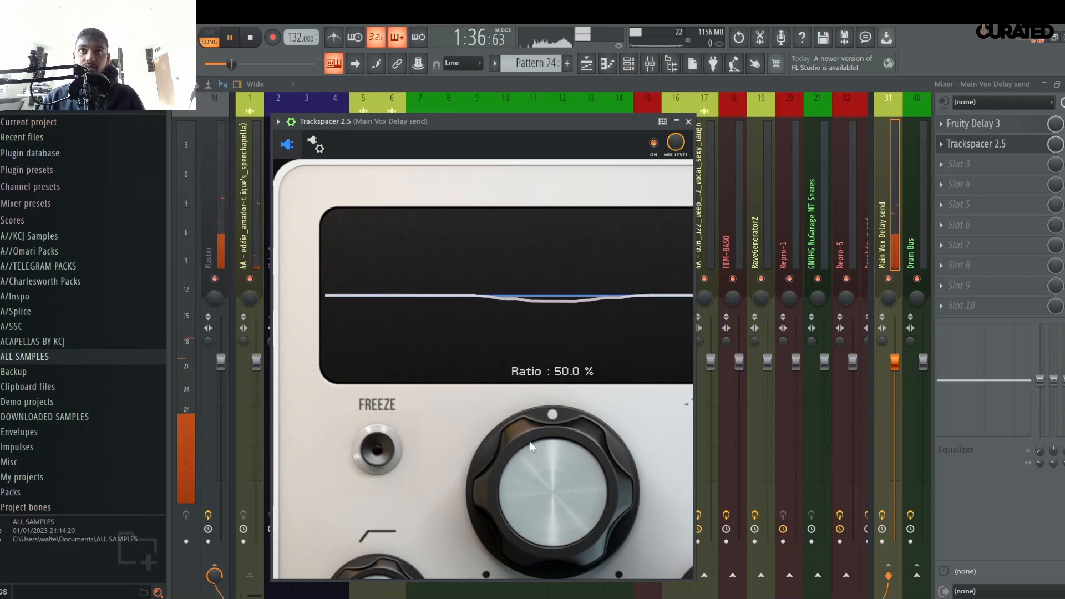
{"action": "left_click", "coordinate": [689, 122]}
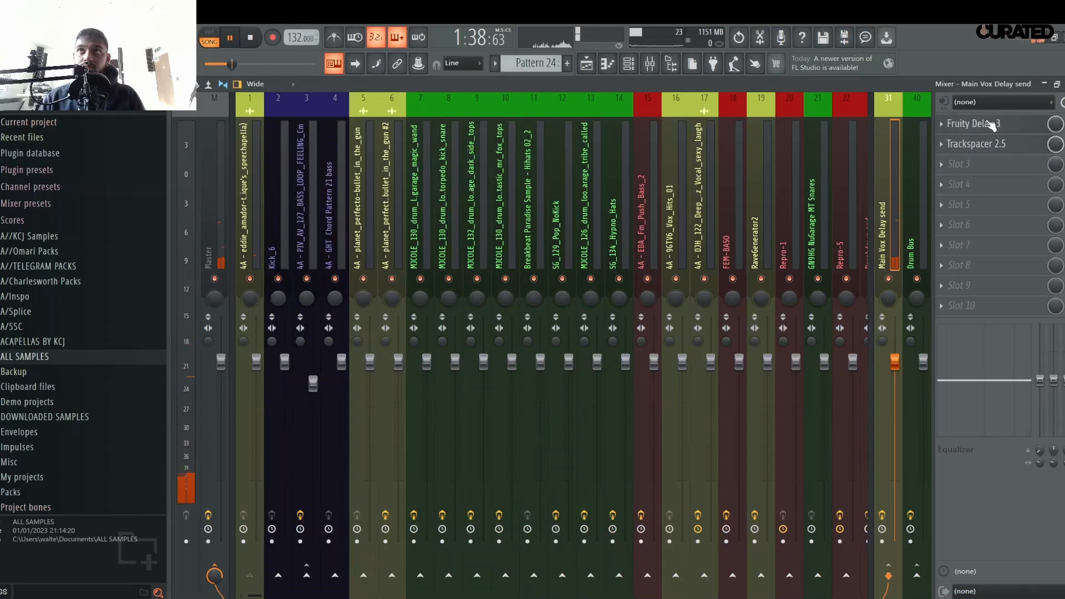
{"action": "left_click", "coordinate": [981, 123]}
{"action": "left_click_drag", "start_coordinate": [482, 180], "coordinate": [482, 208]}
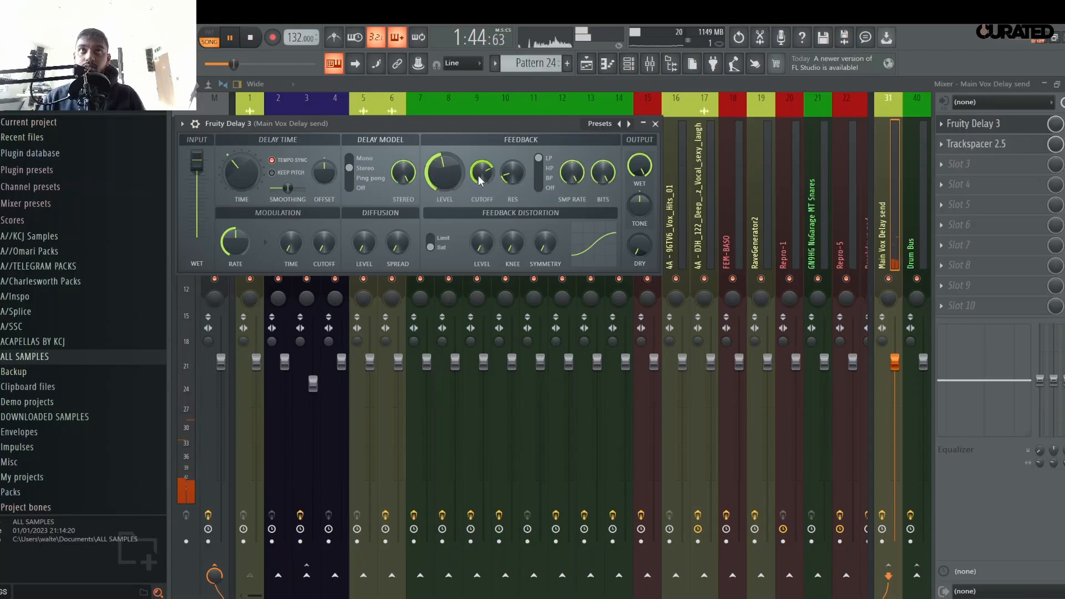
{"action": "left_click", "coordinate": [656, 124]}
- Lower the Main Vox Delay send's volume and raise its Trackspacer ratio to about 71.5%
{"action": "left_click_drag", "start_coordinate": [895, 363], "coordinate": [897, 440]}
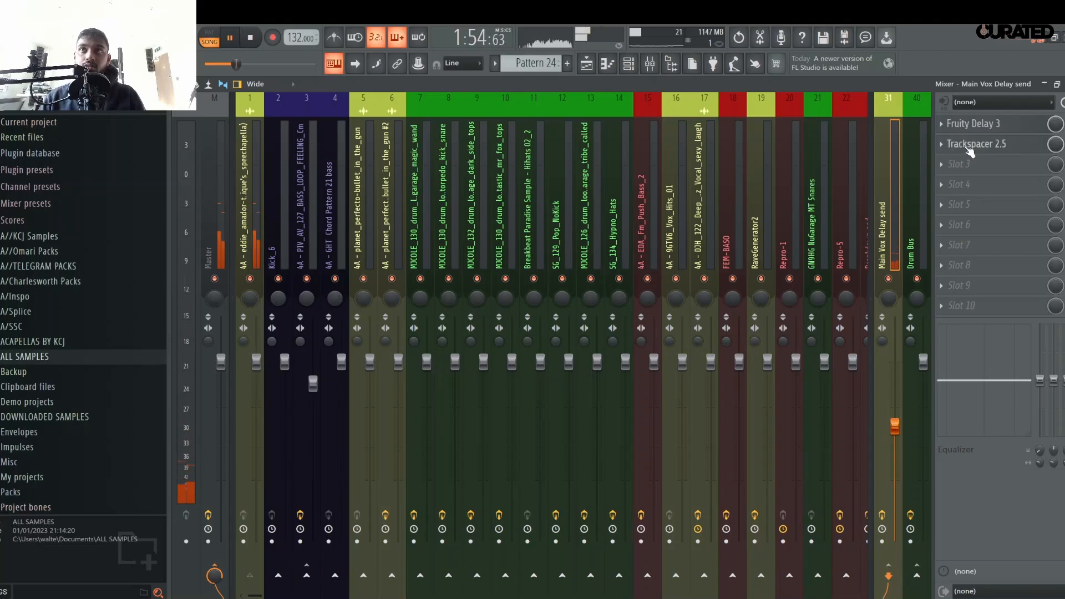
{"action": "left_click", "coordinate": [978, 146]}
{"action": "left_click_drag", "start_coordinate": [521, 516], "coordinate": [580, 445]}
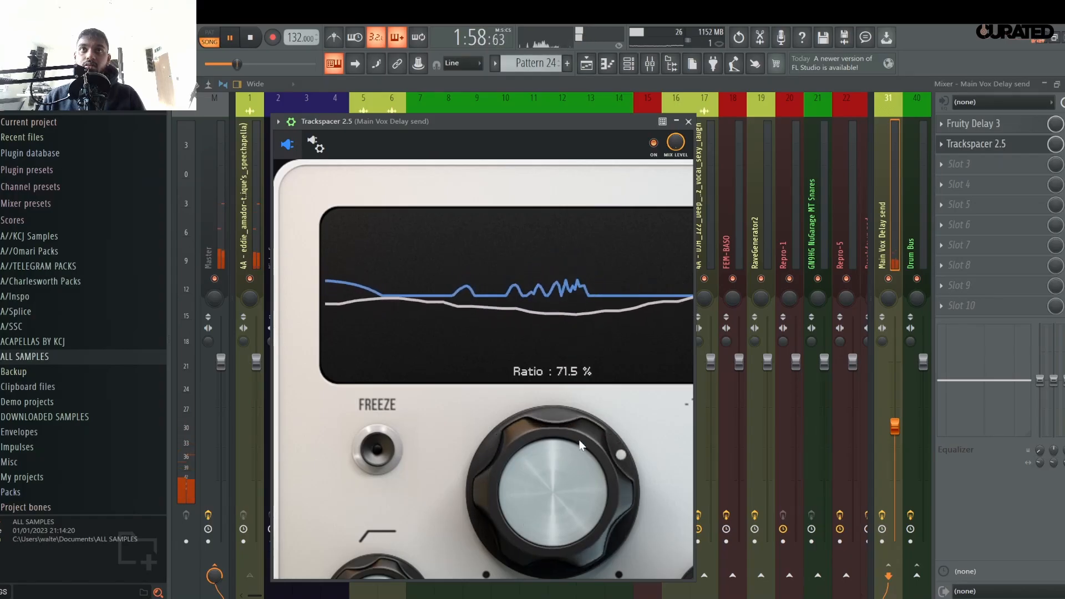
{"action": "left_click", "coordinate": [689, 122]}
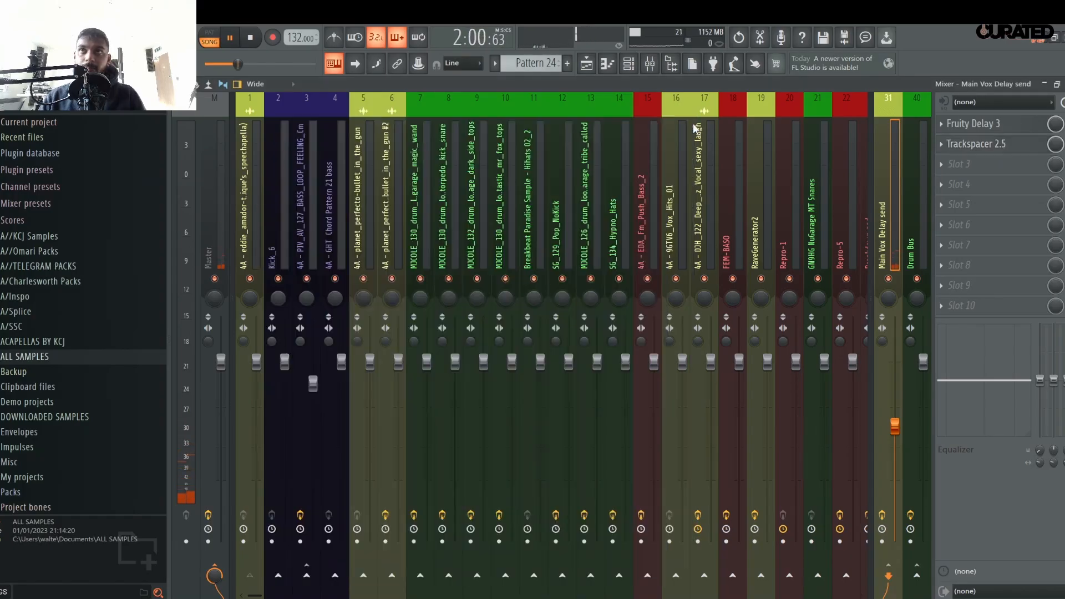
- Load FabFilter Pro-Q 2 into slot 3 of the Main Vox Delay send
{"action": "left_click", "coordinate": [958, 166]}
{"action": "mouse_move", "coordinate": [869, 266]}
{"action": "left_click", "coordinate": [755, 259]}
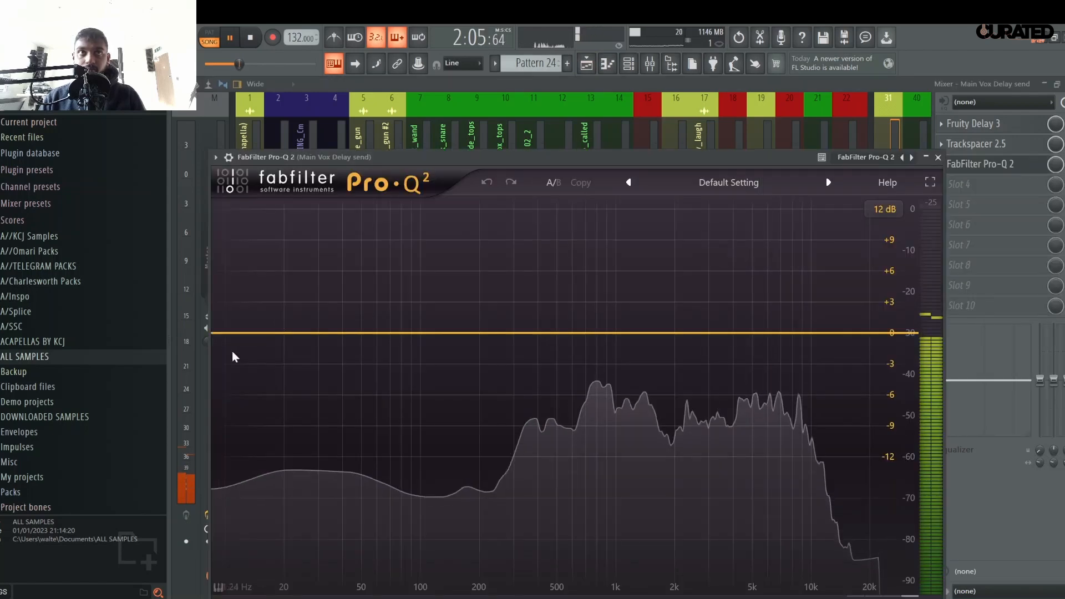
- Add a low cut at about 310 Hz and a high cut at about 14.4 kHz in Pro-Q 2, then close it
{"action": "left_click", "coordinate": [222, 334]}
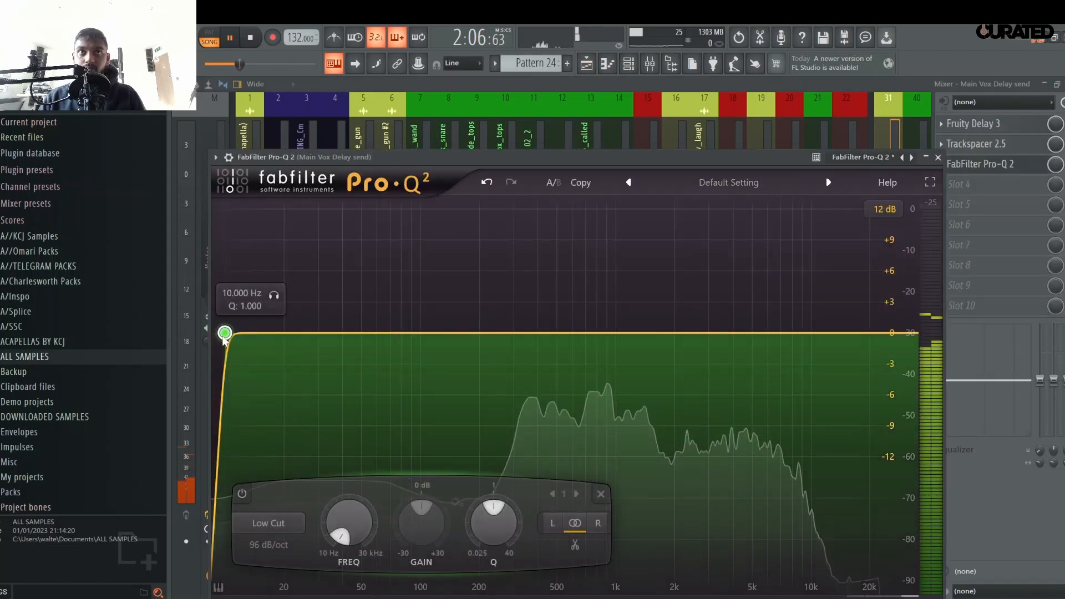
{"action": "left_click_drag", "start_coordinate": [223, 337], "coordinate": [516, 349]}
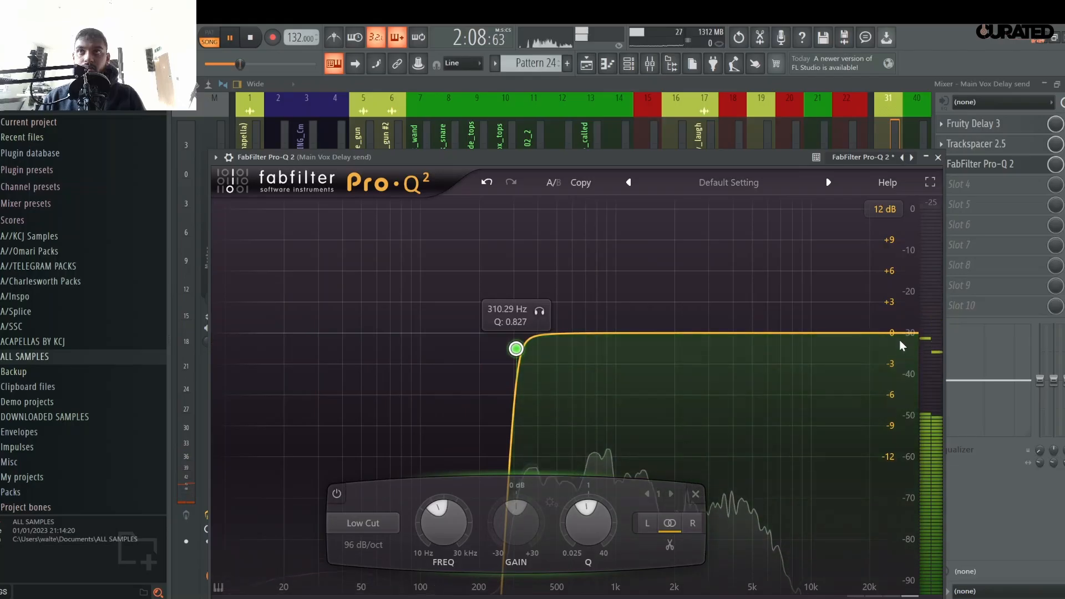
{"action": "left_click", "coordinate": [899, 334]}
{"action": "left_click_drag", "start_coordinate": [899, 334], "coordinate": [841, 336]}
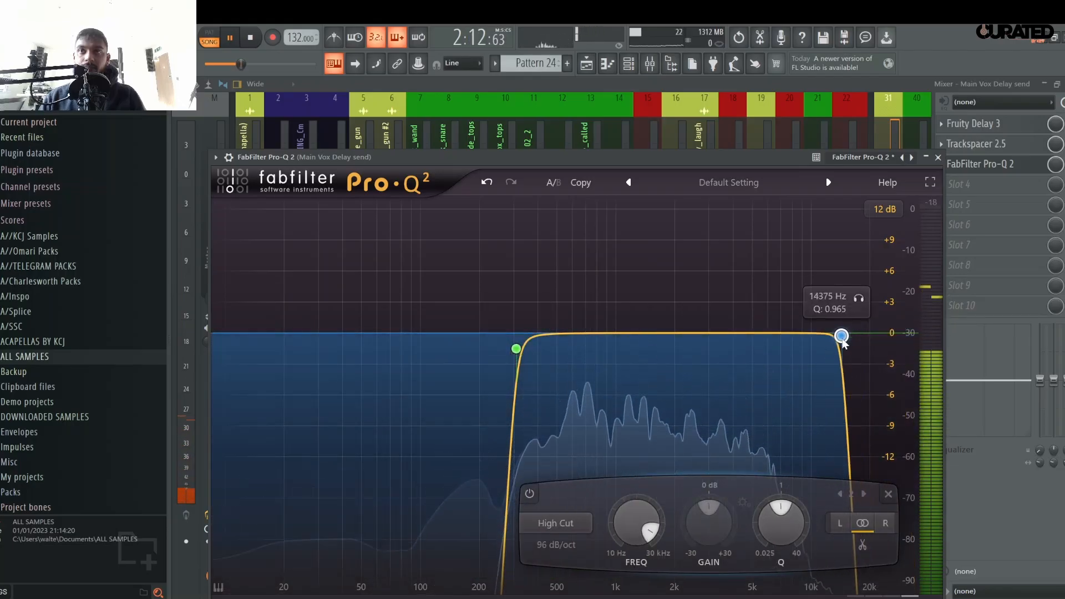
{"action": "left_click", "coordinate": [939, 157]}
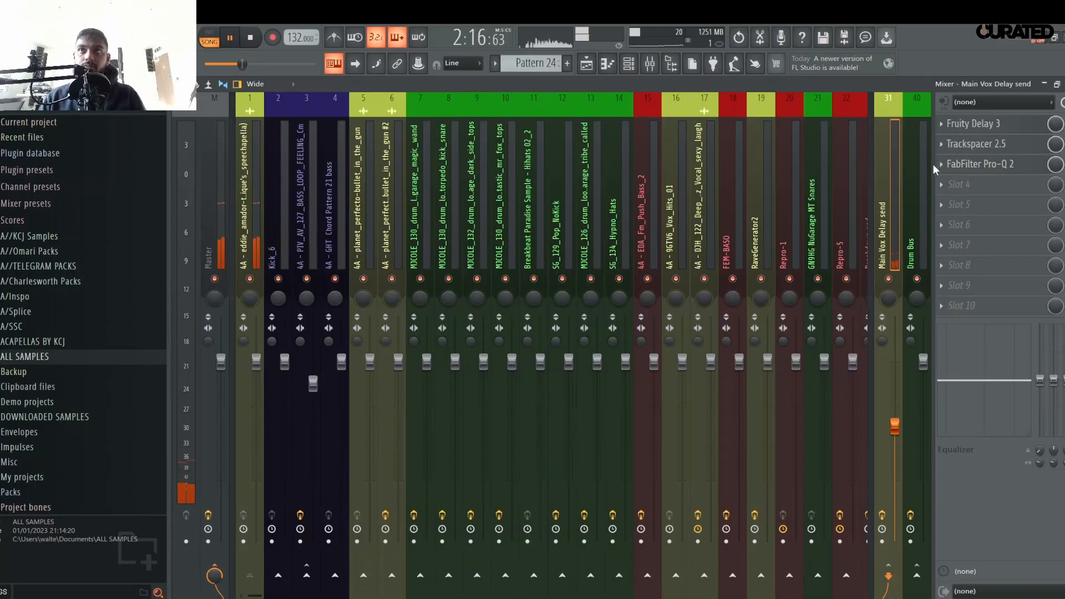
- Stop playback, unsolo Track 1 in the playlist so all tracks sound, and restart playback
{"action": "left_click", "coordinate": [586, 65]}
{"action": "scroll", "coordinate": [478, 119], "scroll_direction": "down", "scroll_amount": 4}
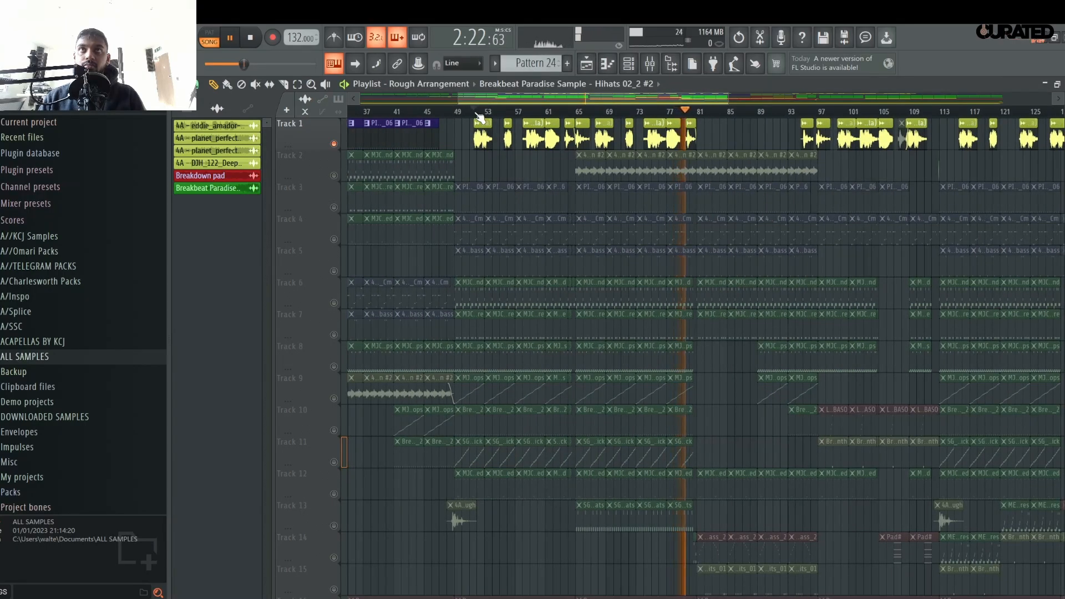
{"action": "scroll", "coordinate": [690, 119], "scroll_direction": "up", "scroll_amount": 3}
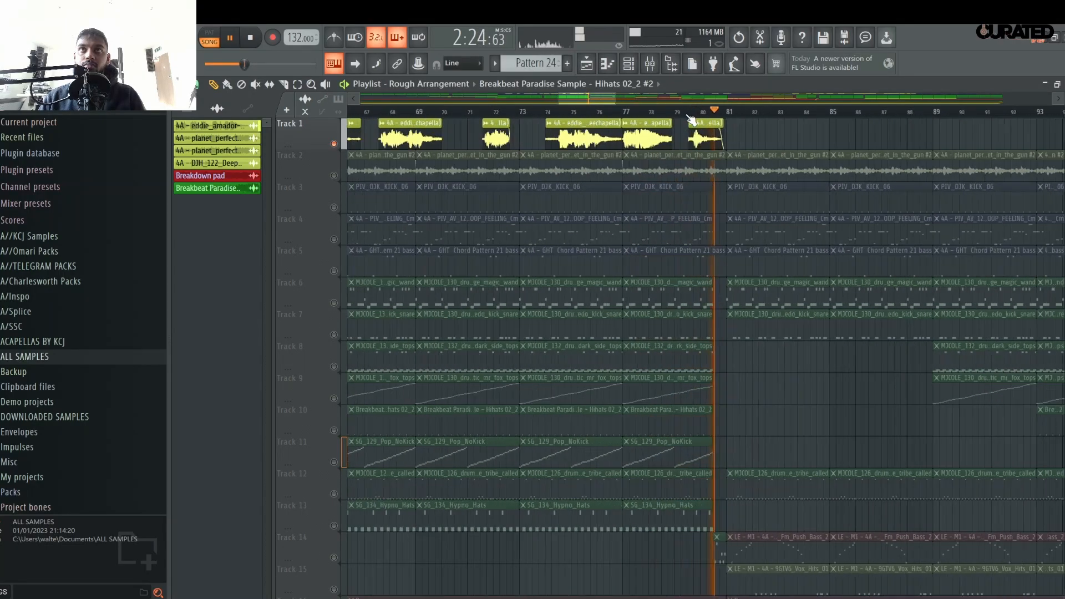
{"action": "scroll", "coordinate": [691, 120], "scroll_direction": "down", "scroll_amount": 3}
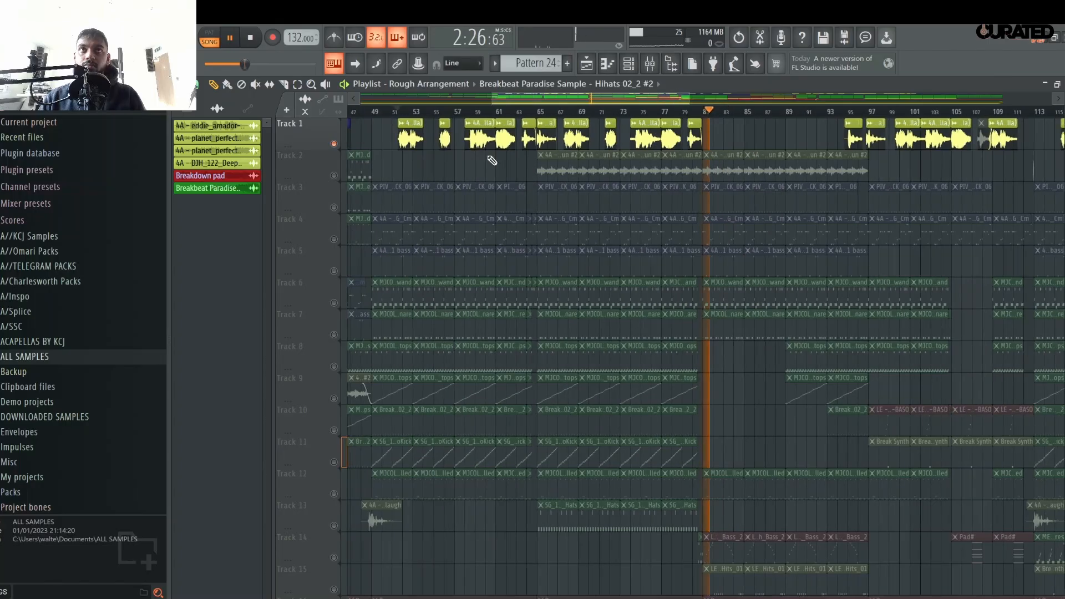
{"action": "key", "text": "space"}
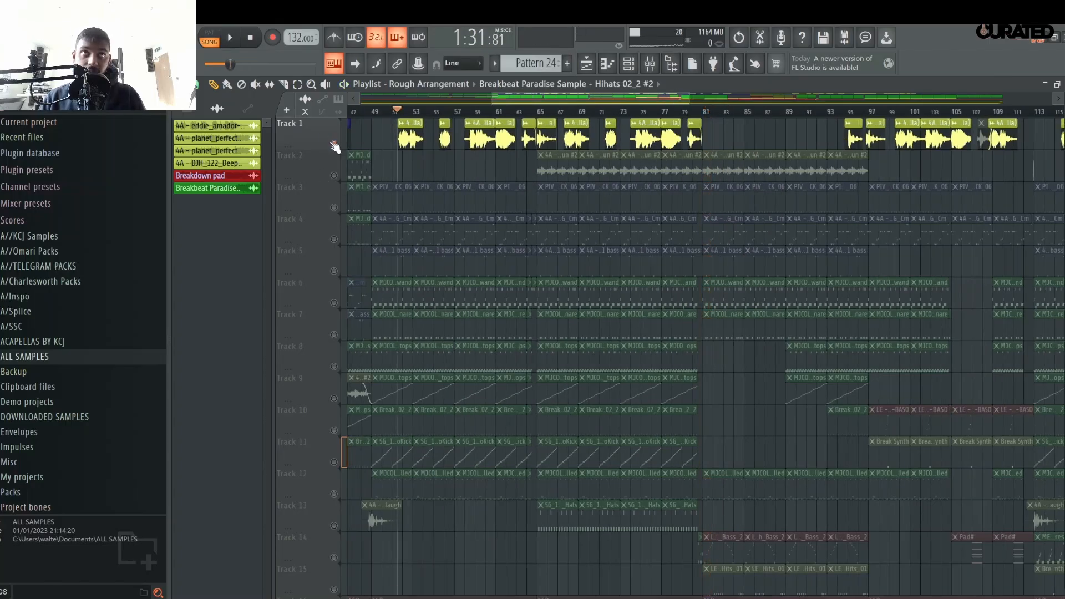
{"action": "right_click", "coordinate": [334, 144]}
{"action": "key", "text": "space"}
- Listen to the vocal delay against the full arrangement and check the Fruity Delay 3 settings on its send
{"action": "scroll", "coordinate": [647, 114], "scroll_direction": "down", "scroll_amount": 1}
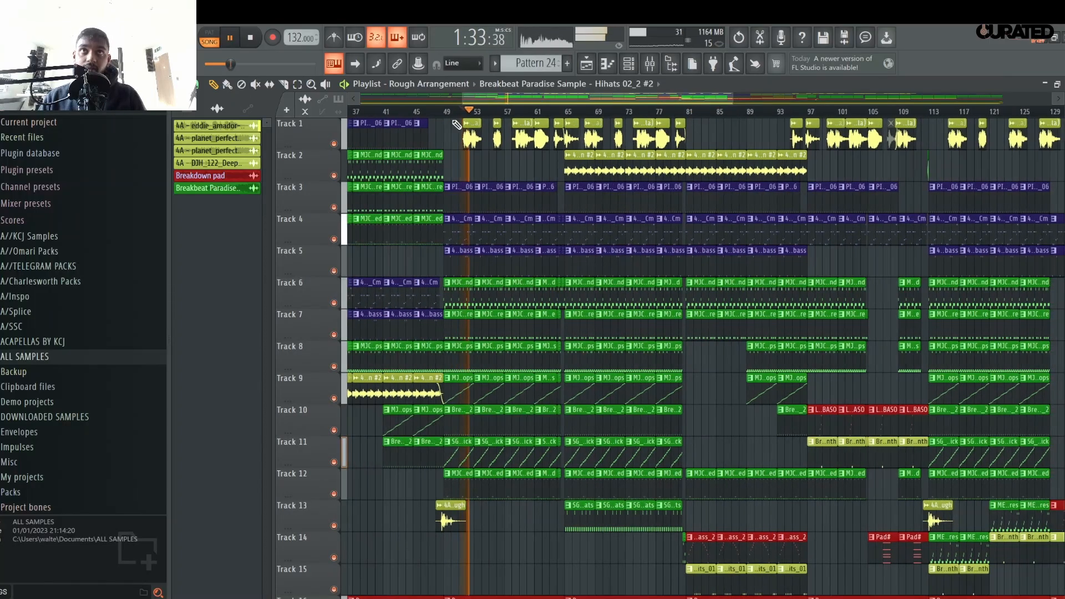
{"action": "scroll", "coordinate": [488, 117], "scroll_direction": "up", "scroll_amount": 5}
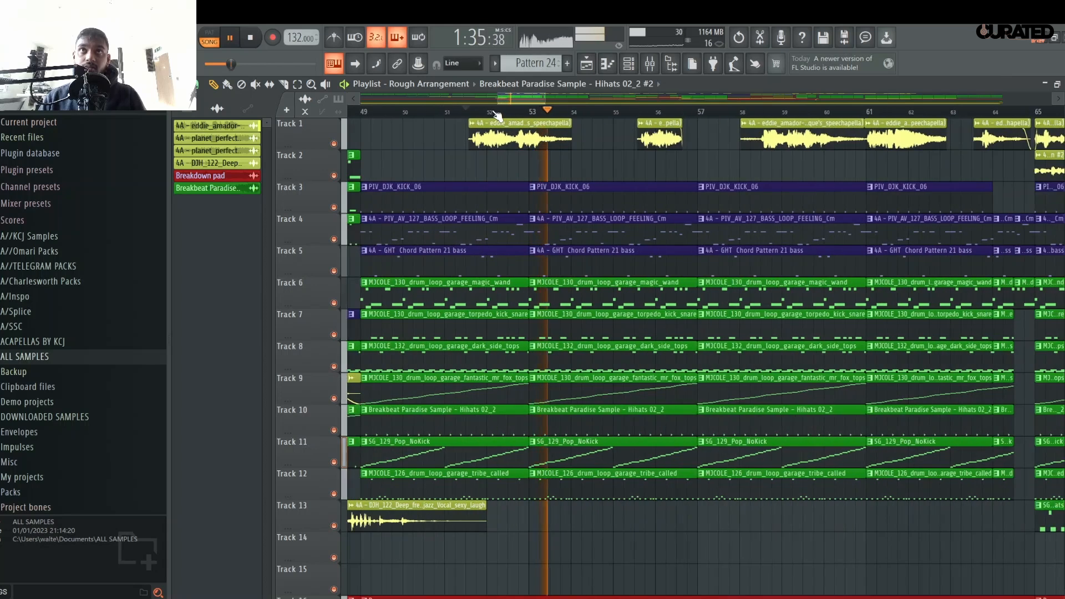
{"action": "scroll", "coordinate": [496, 114], "scroll_direction": "down", "scroll_amount": 1}
{"action": "scroll", "coordinate": [497, 115], "scroll_direction": "down", "scroll_amount": 1}
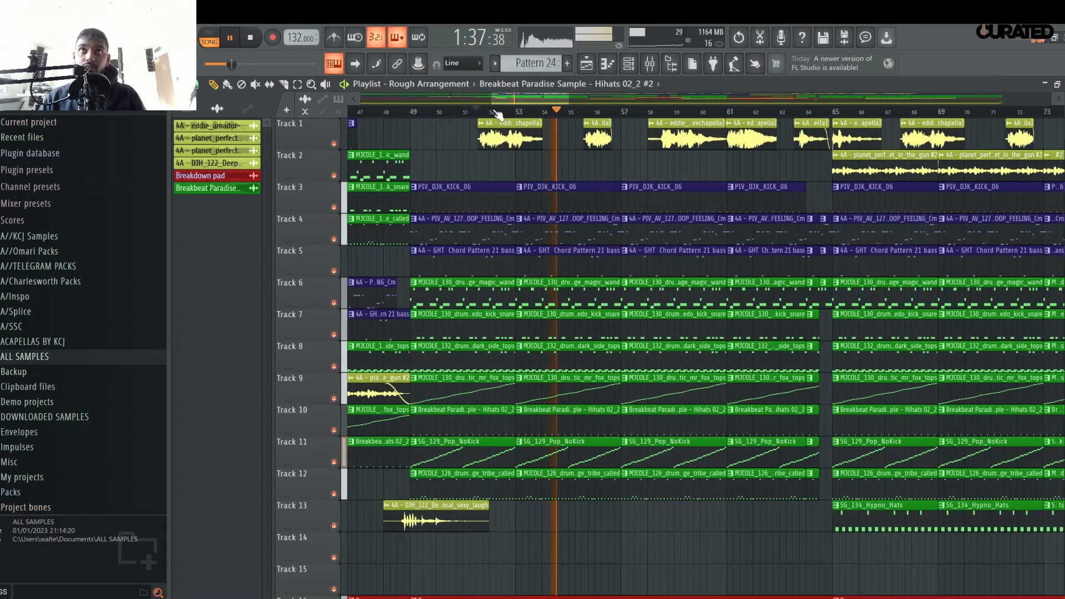
{"action": "scroll", "coordinate": [497, 115], "scroll_direction": "down", "scroll_amount": 3}
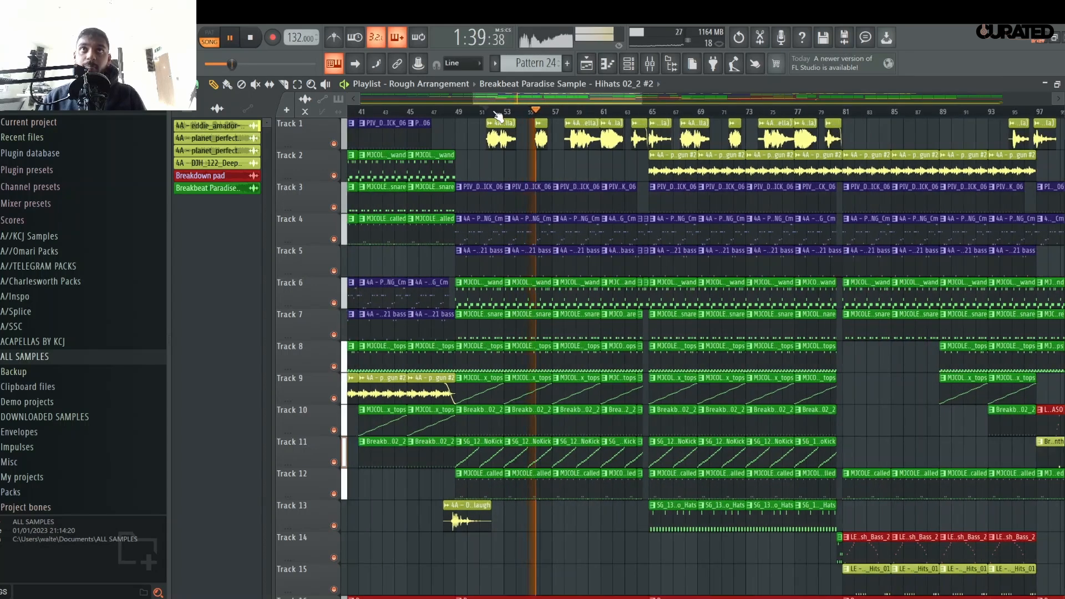
{"action": "left_click", "coordinate": [650, 63]}
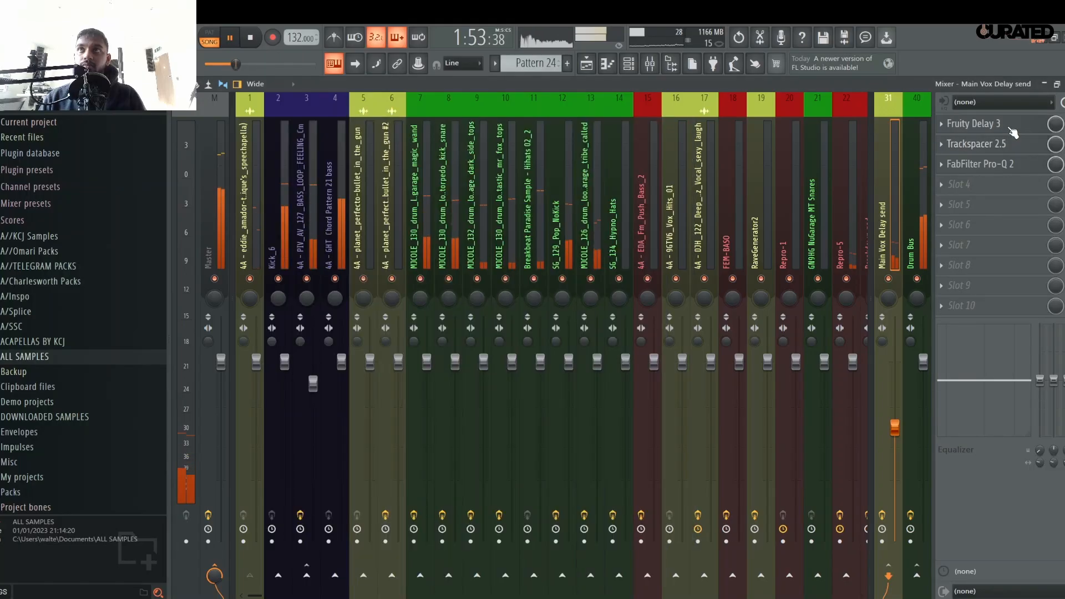
{"action": "left_click", "coordinate": [993, 124]}
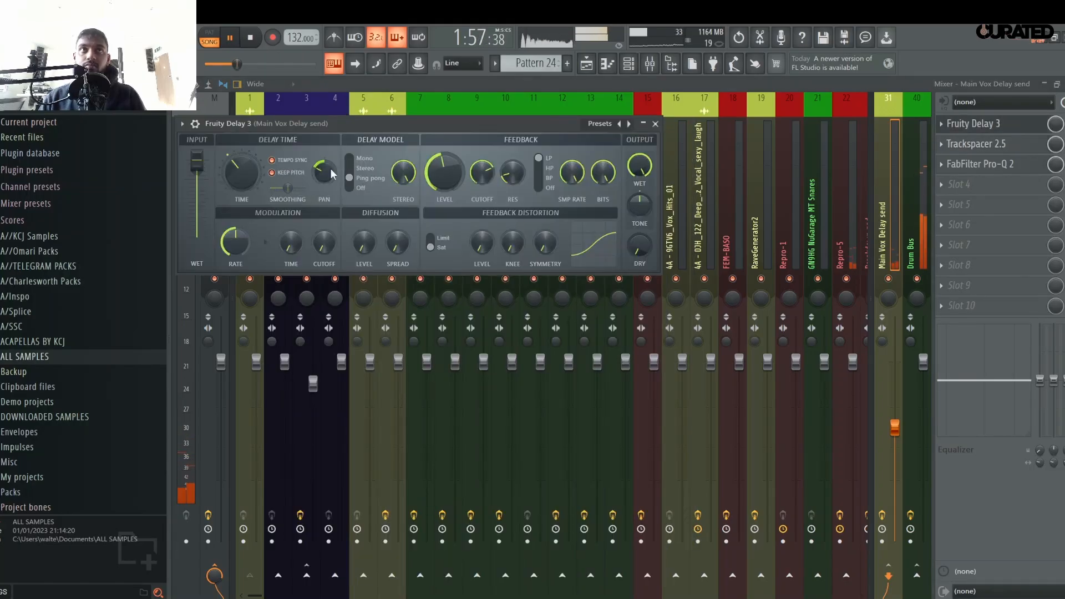
{"action": "left_click", "coordinate": [656, 124]}
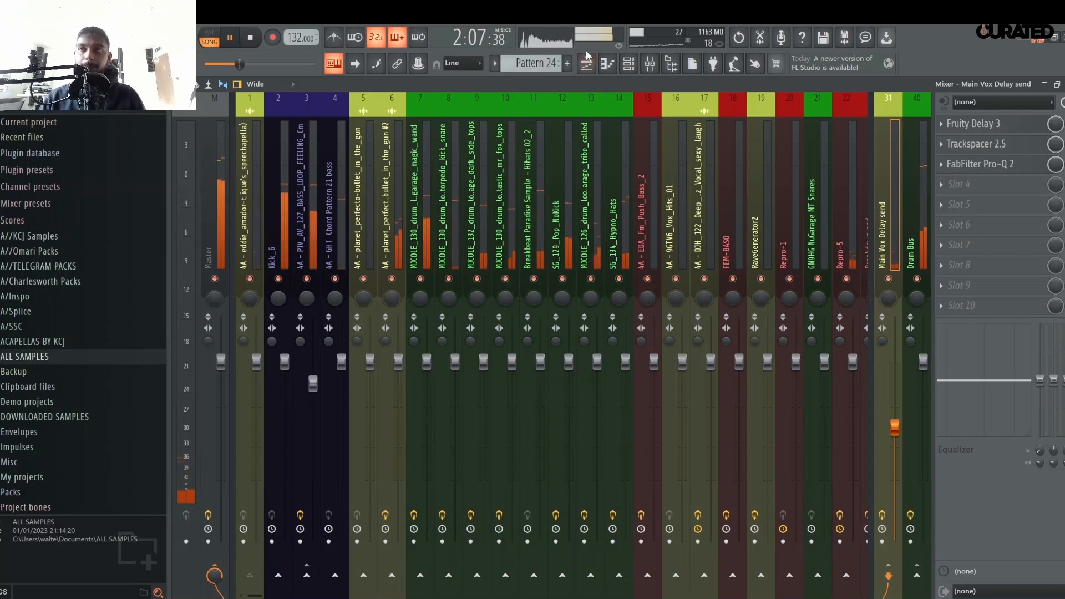
{"action": "key", "text": "space"}
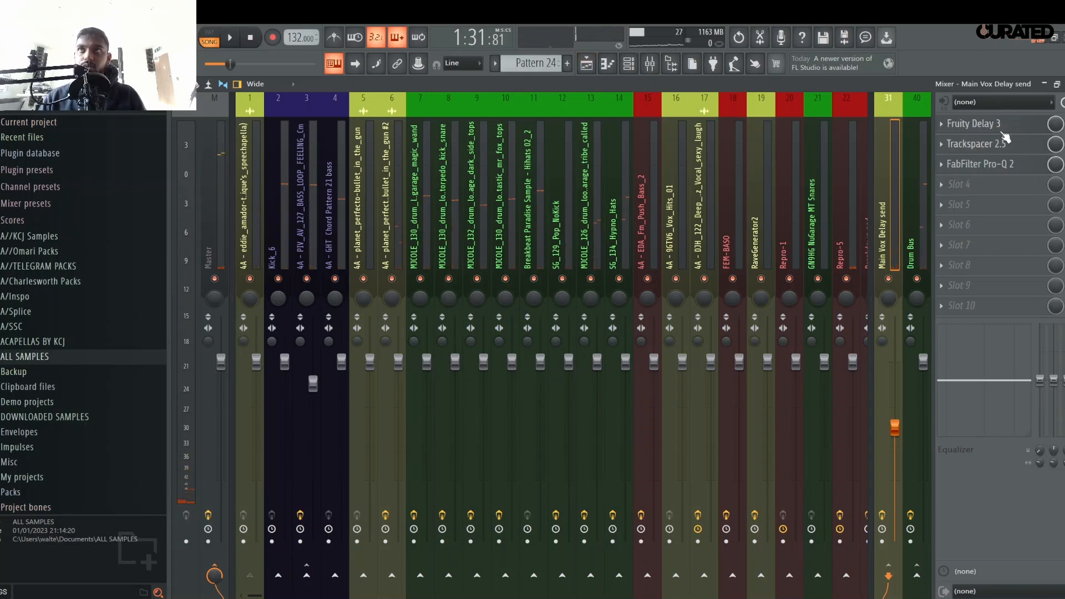
- Create an automation clip for the feedback level of Fruity Delay 3 on the Main Vox Delay send
{"action": "left_click", "coordinate": [1002, 128]}
{"action": "right_click", "coordinate": [449, 176]}
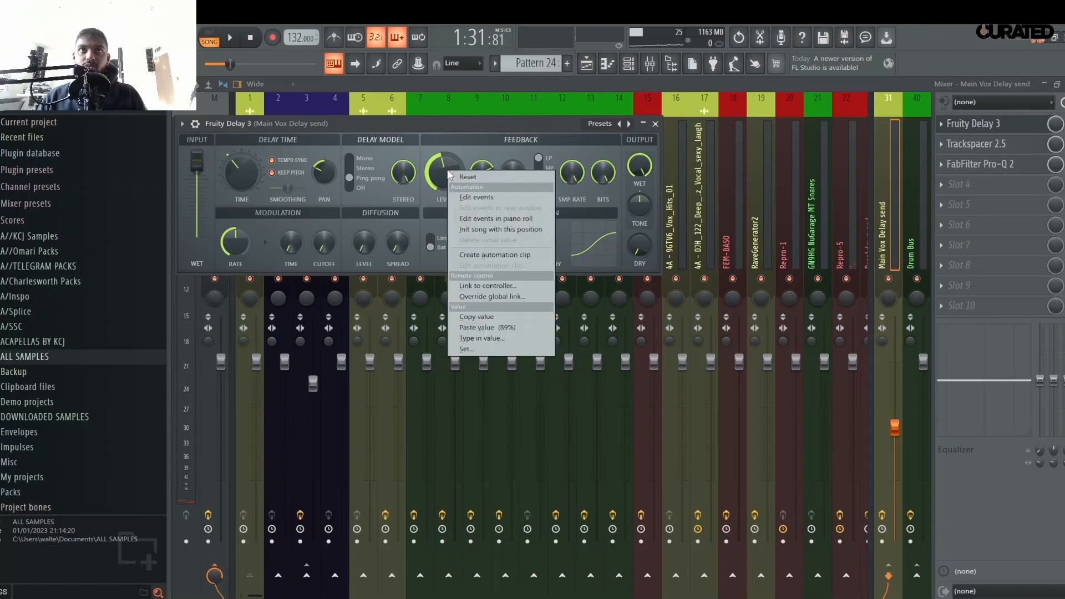
{"action": "left_click", "coordinate": [497, 256]}
- Move the Main Vox Delay send feedback automation clip to the start of Track 28, below the other automation clips
{"action": "left_click", "coordinate": [585, 66]}
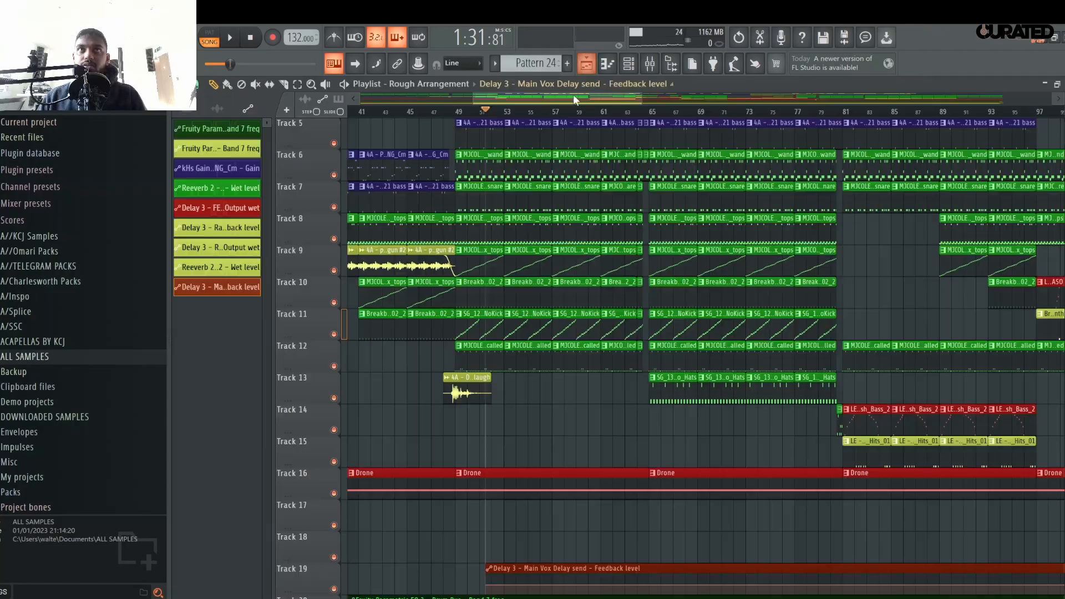
{"action": "scroll", "coordinate": [589, 113], "scroll_direction": "down", "scroll_amount": 5}
{"action": "scroll", "coordinate": [611, 389], "scroll_direction": "down", "scroll_amount": 4}
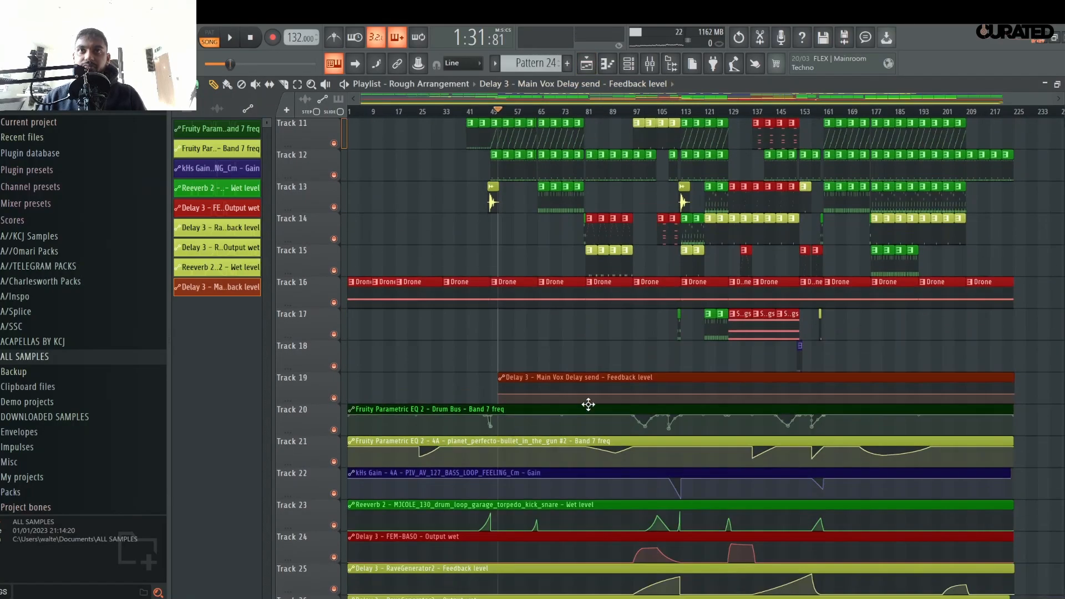
{"action": "scroll", "coordinate": [271, 424], "scroll_direction": "down", "scroll_amount": 4}
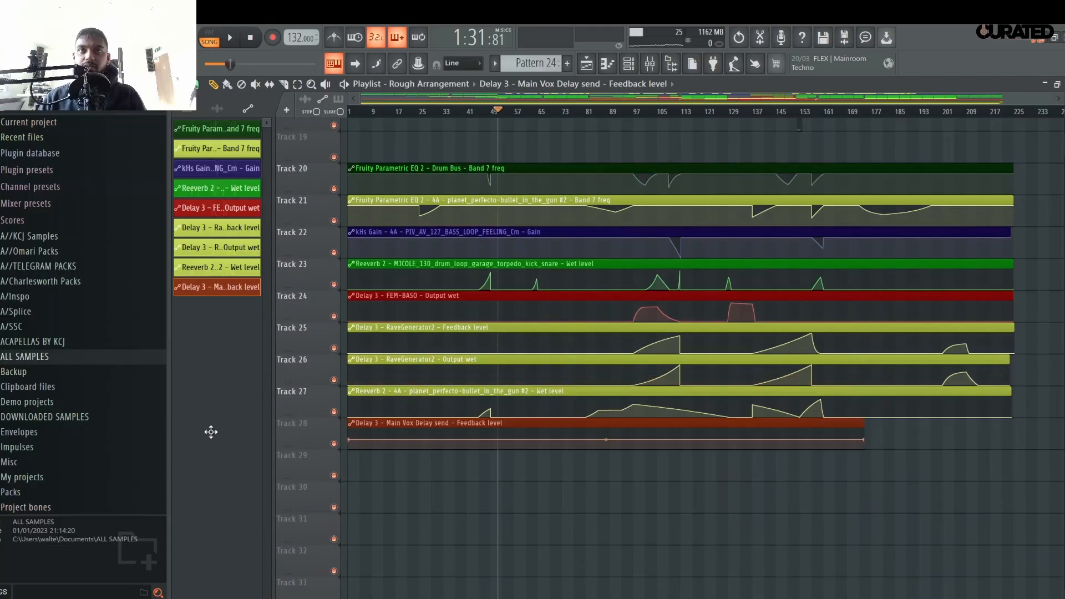
- Recolour the Main Vox Delay send feedback clip to the Lemon Lime swatch (#AFC247)
{"action": "left_click", "coordinate": [352, 420]}
{"action": "left_click", "coordinate": [375, 484]}
{"action": "left_click", "coordinate": [389, 474]}
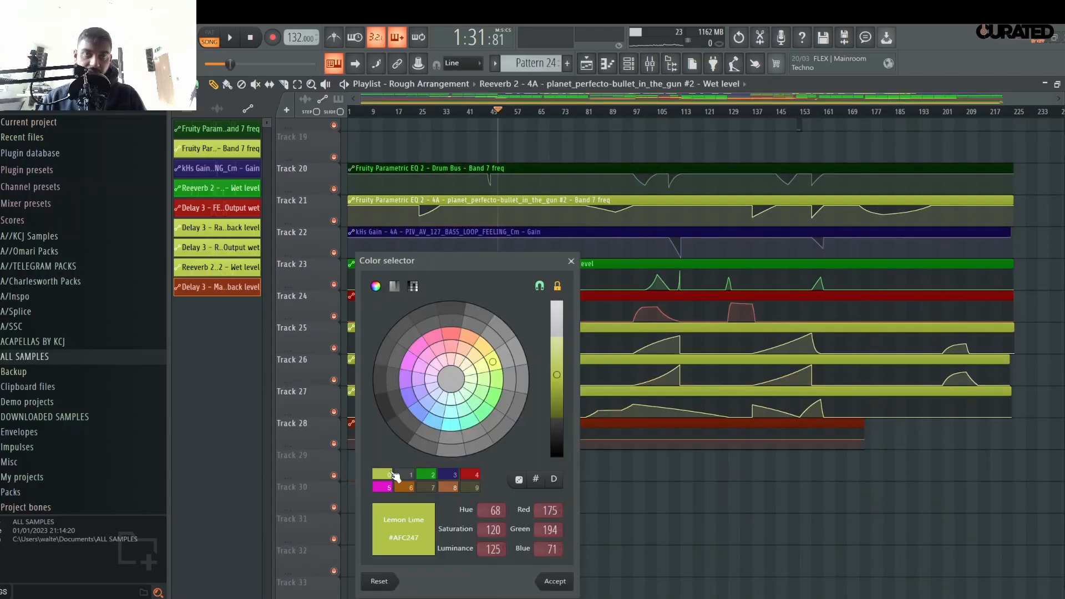
{"action": "key", "text": "Return"}
- Copy the feedback clip's starting point value and paste it as the automation's minimum
{"action": "right_click", "coordinate": [350, 440]}
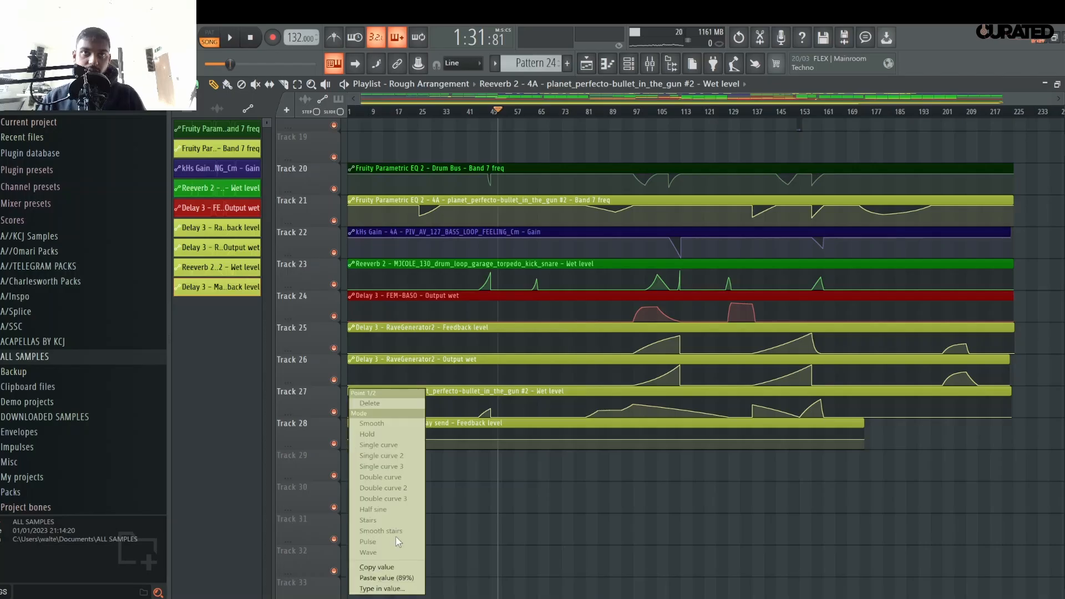
{"action": "left_click", "coordinate": [397, 570]}
{"action": "double_click", "coordinate": [443, 424]}
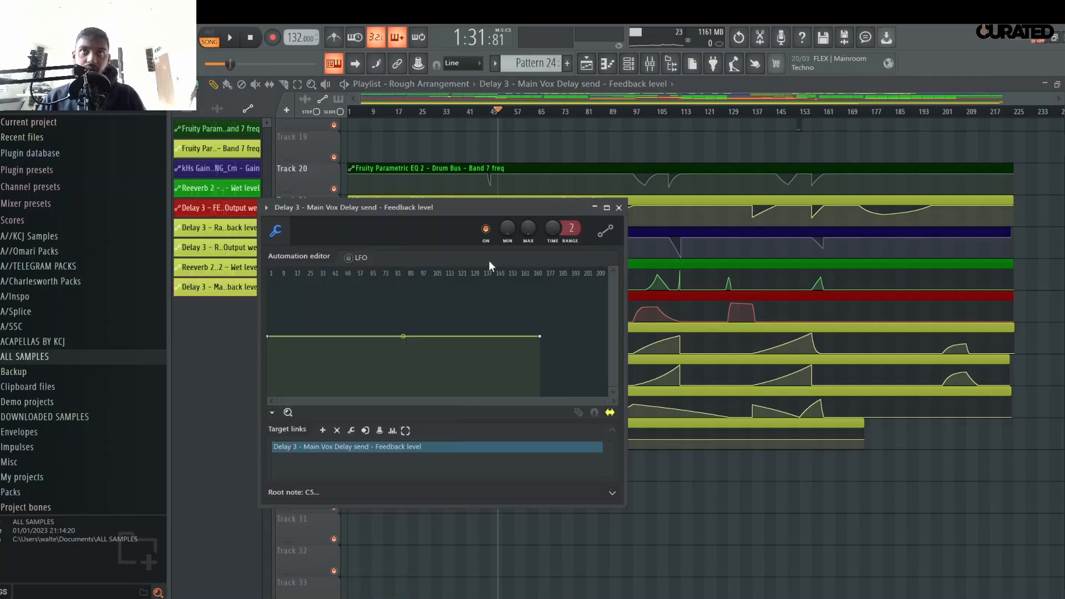
{"action": "right_click", "coordinate": [508, 229]}
{"action": "left_click", "coordinate": [591, 388]}
{"action": "key", "text": "Escape"}
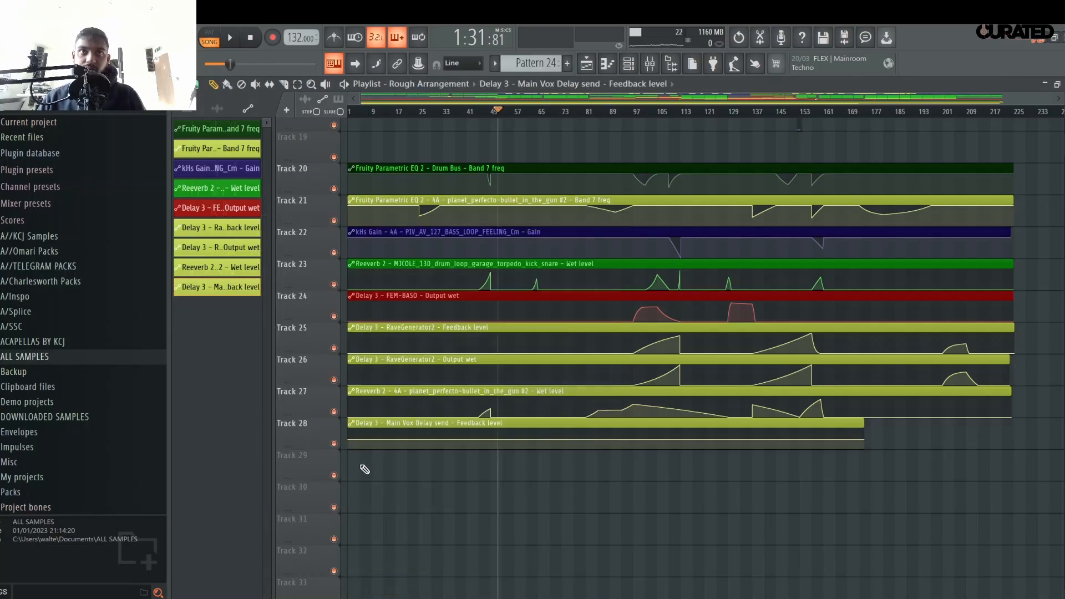
- Lower the feedback clip's start and end points to the minimum and extend its end to match the other automation clips
{"action": "left_click_drag", "start_coordinate": [350, 440], "coordinate": [340, 489]}
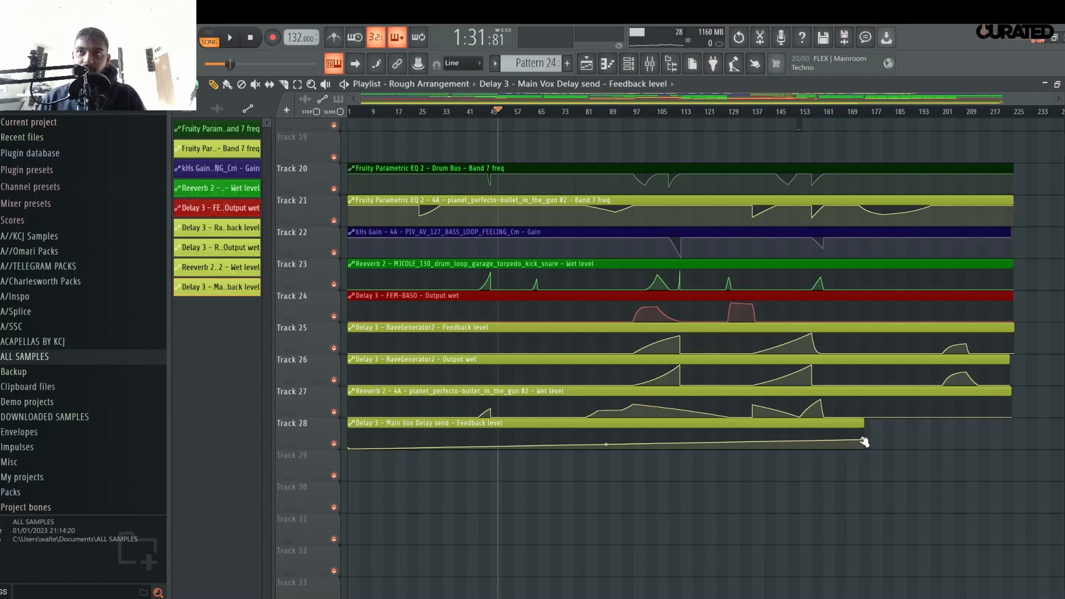
{"action": "left_click_drag", "start_coordinate": [864, 442], "coordinate": [1014, 512]}
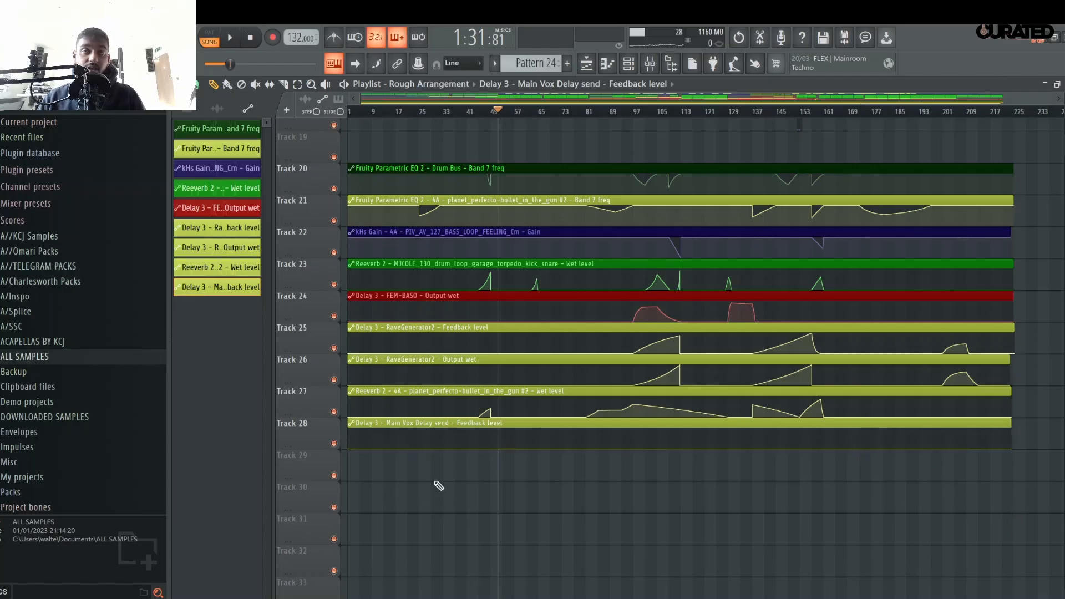
- Play the full arrangement from the first vocal entry and jump to the vocal section at bar 97
{"action": "scroll", "coordinate": [702, 346], "scroll_direction": "up", "scroll_amount": 3}
{"action": "scroll", "coordinate": [503, 347], "scroll_direction": "down", "scroll_amount": 3}
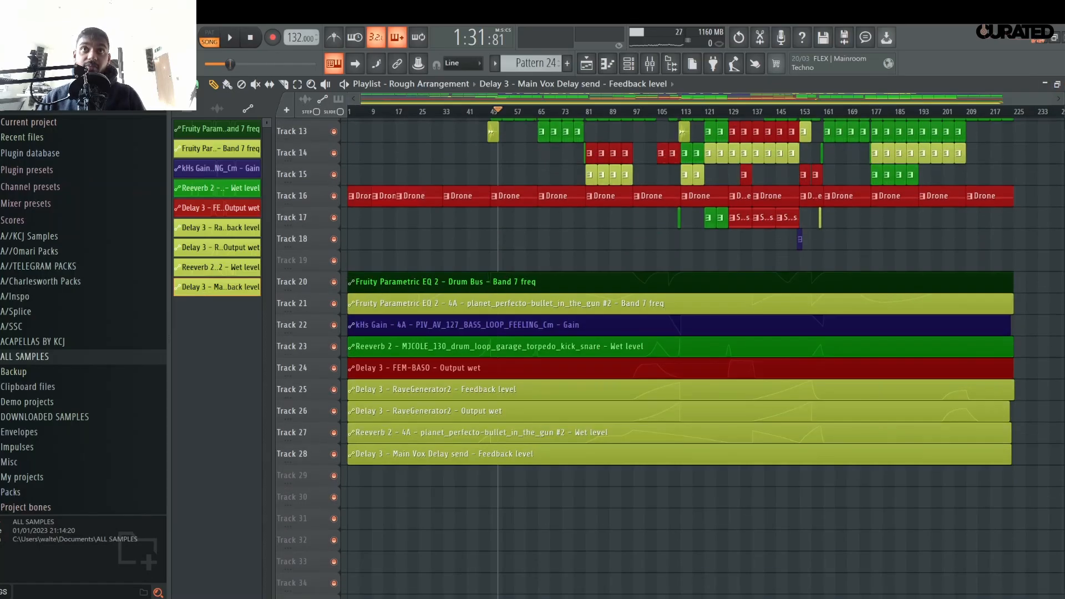
{"action": "scroll", "coordinate": [502, 348], "scroll_direction": "up", "scroll_amount": 1}
{"action": "scroll", "coordinate": [502, 348], "scroll_direction": "up", "scroll_amount": 6}
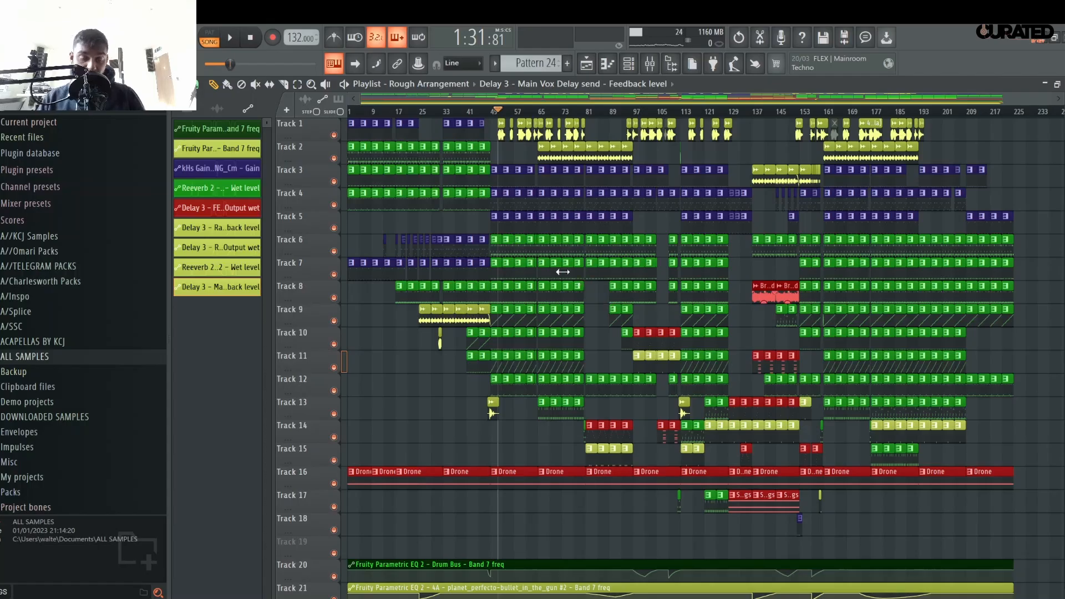
{"action": "scroll", "coordinate": [511, 113], "scroll_direction": "up", "scroll_amount": 3}
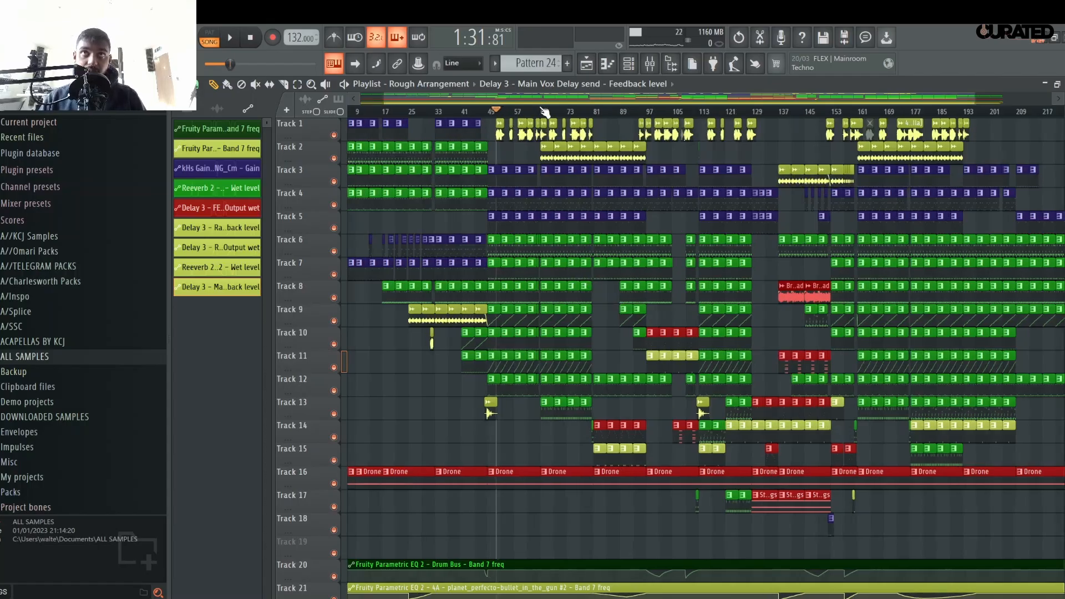
{"action": "key", "text": "space"}
{"action": "scroll", "coordinate": [511, 114], "scroll_direction": "down", "scroll_amount": 5}
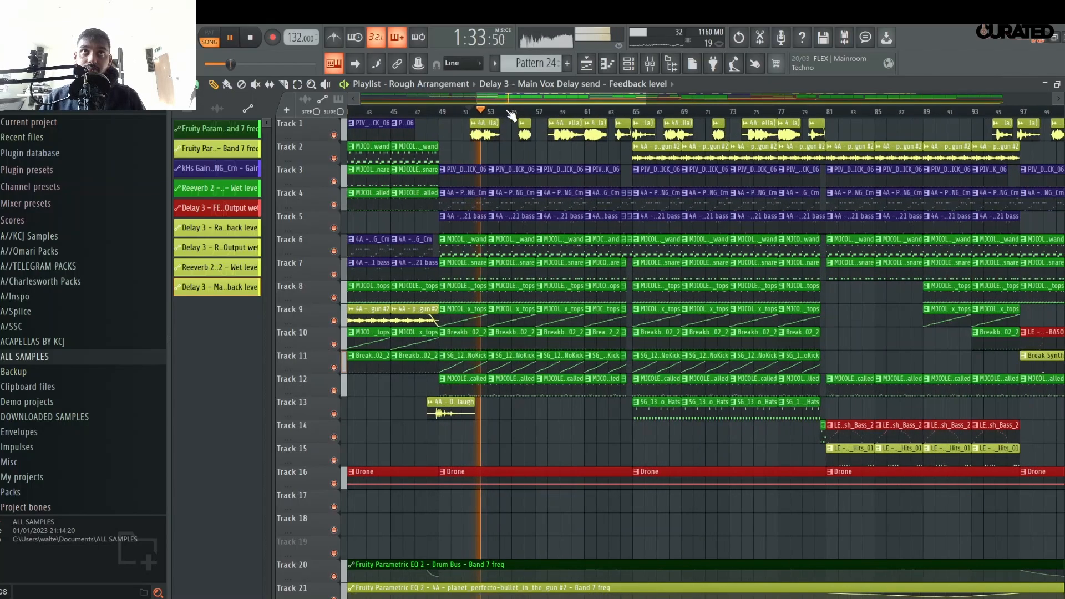
{"action": "left_click", "coordinate": [635, 112]}
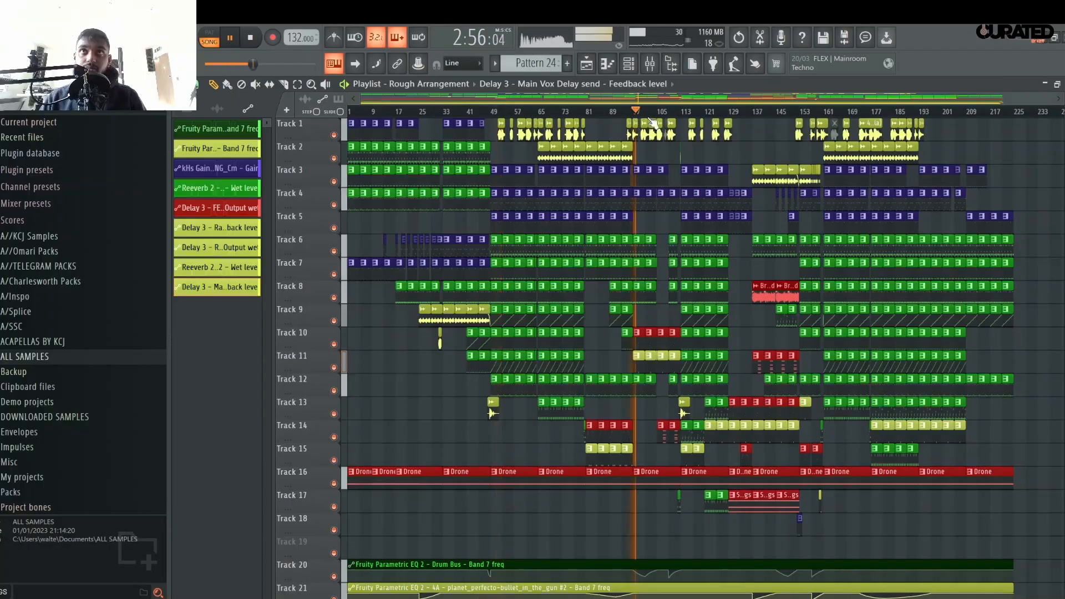
- Raise the Main Vox Delay send feedback automation to a near-level plateau from bar 97 to bar 113, dropping back to minimum there
{"action": "scroll", "coordinate": [688, 114], "scroll_direction": "up", "scroll_amount": 5}
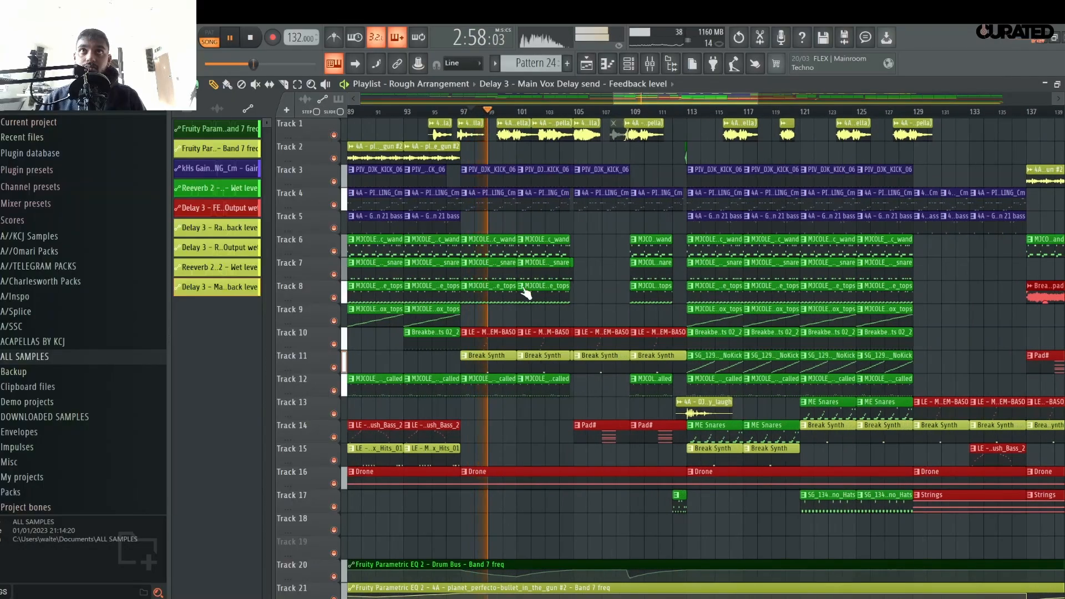
{"action": "scroll", "coordinate": [467, 344], "scroll_direction": "down", "scroll_amount": 6}
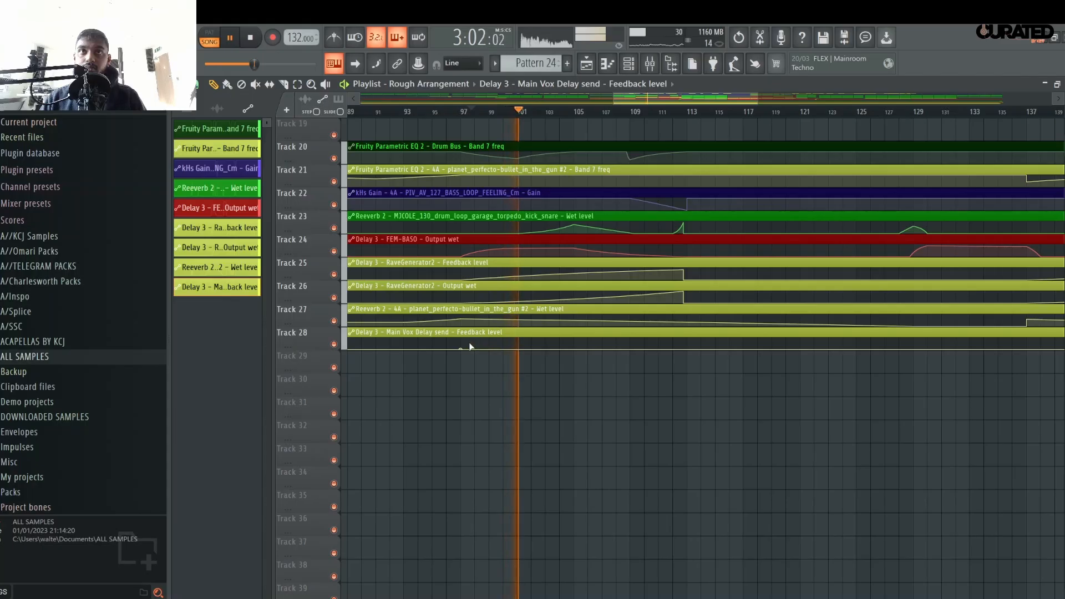
{"action": "left_click_drag", "start_coordinate": [466, 348], "coordinate": [463, 345]}
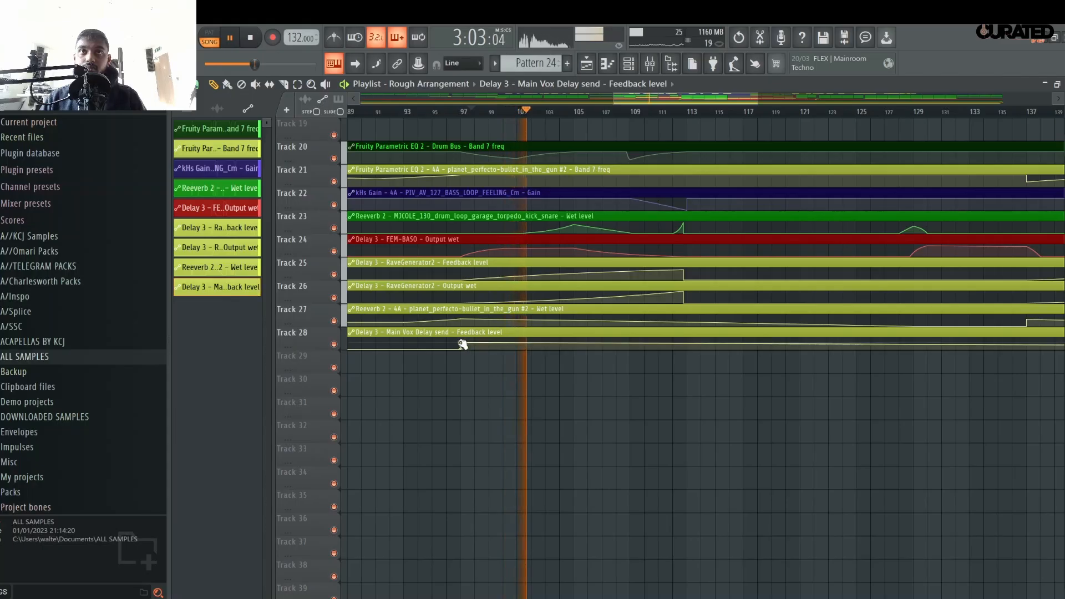
{"action": "right_click", "coordinate": [687, 341]}
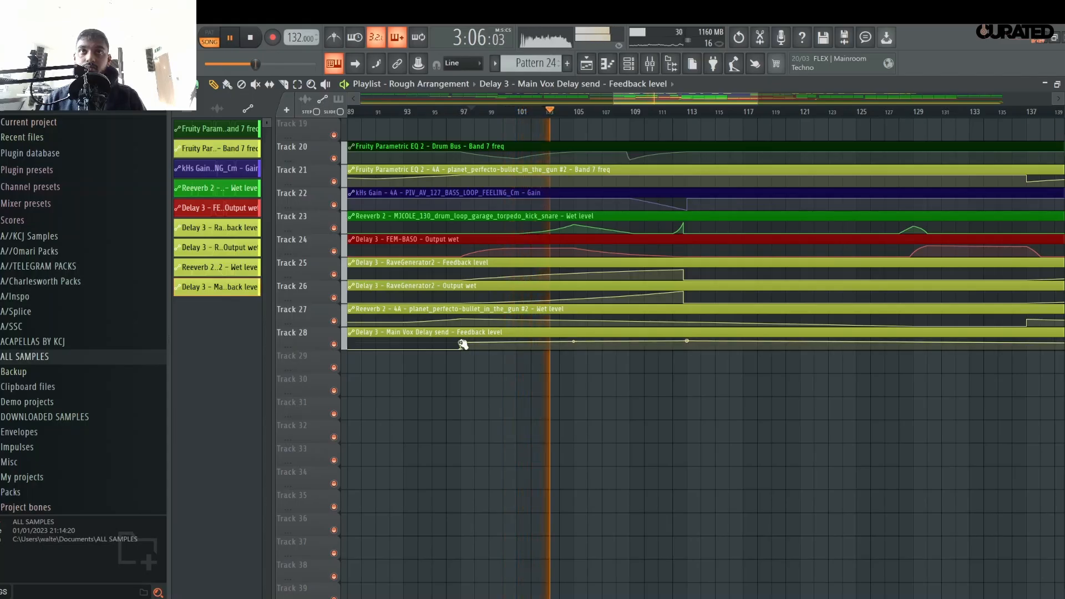
{"action": "left_click_drag", "start_coordinate": [687, 341], "coordinate": [692, 411]}
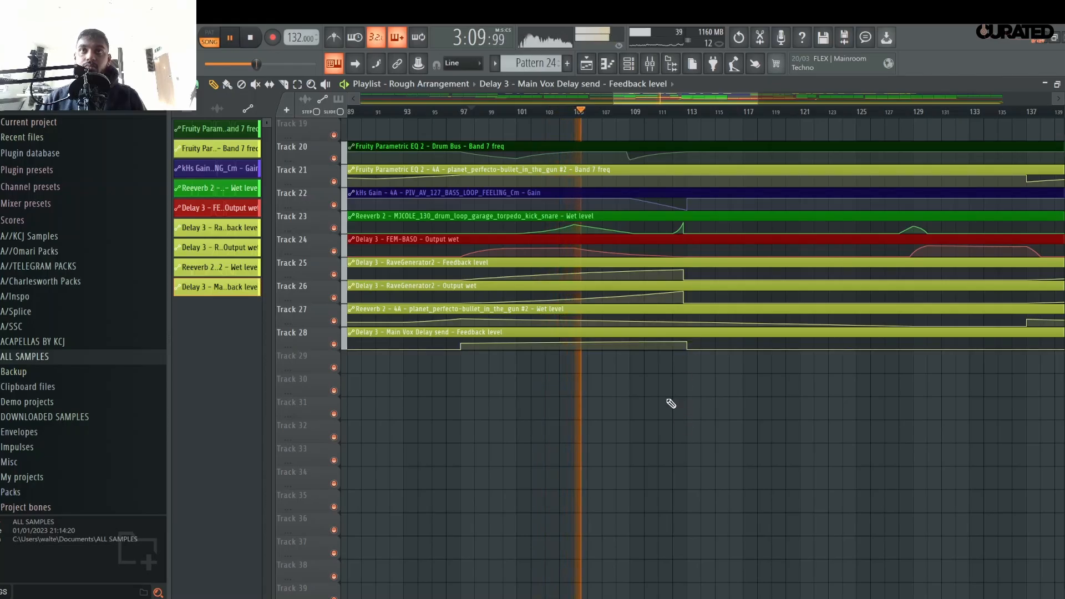
{"action": "left_click_drag", "start_coordinate": [463, 344], "coordinate": [462, 346]}
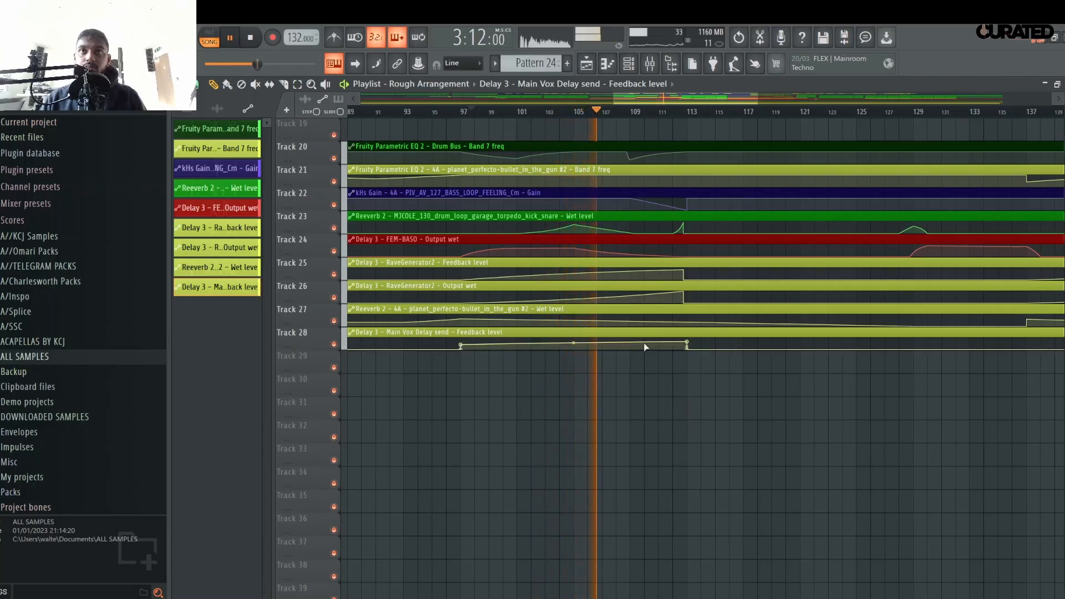
{"action": "left_click_drag", "start_coordinate": [685, 337], "coordinate": [686, 341]}
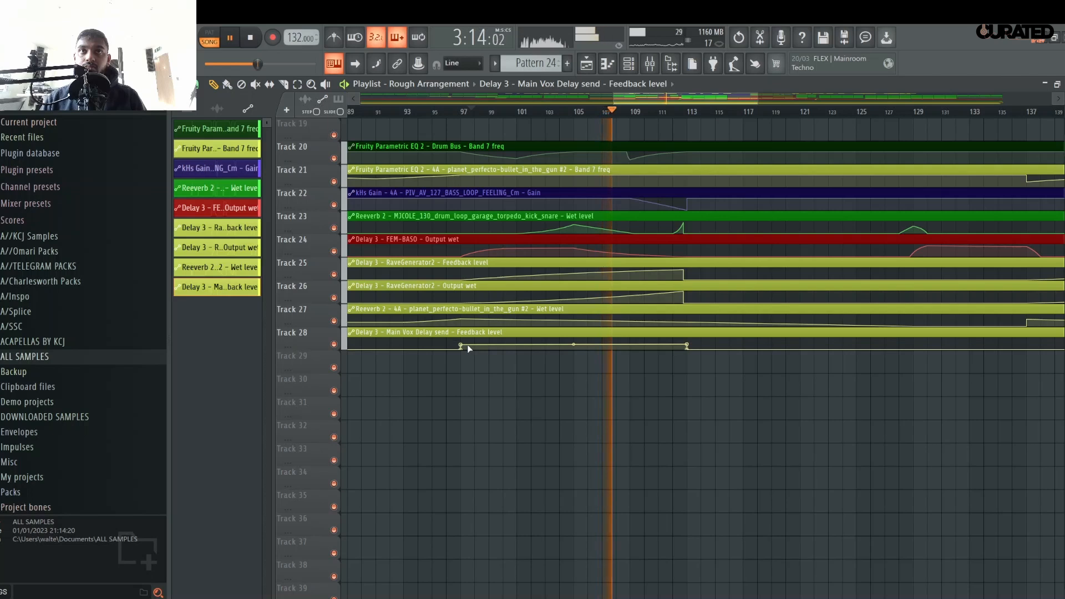
- Stop playback and copy the feedback level value from Fruity Delay 3 on the Main Vox Delay send mixer track
{"action": "scroll", "coordinate": [646, 418], "scroll_direction": "up", "scroll_amount": 2}
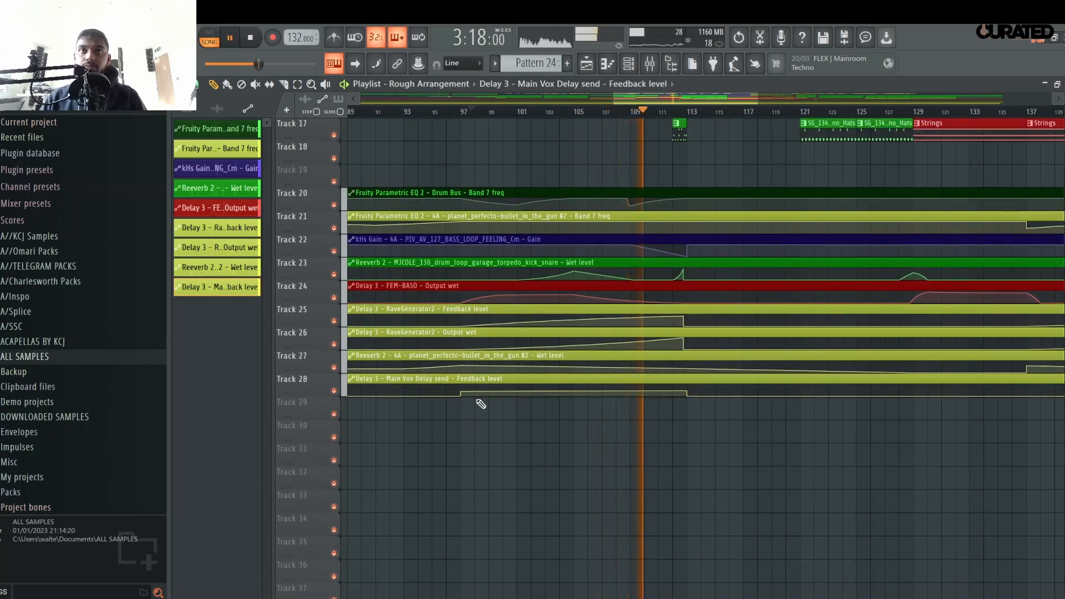
{"action": "key", "text": "space"}
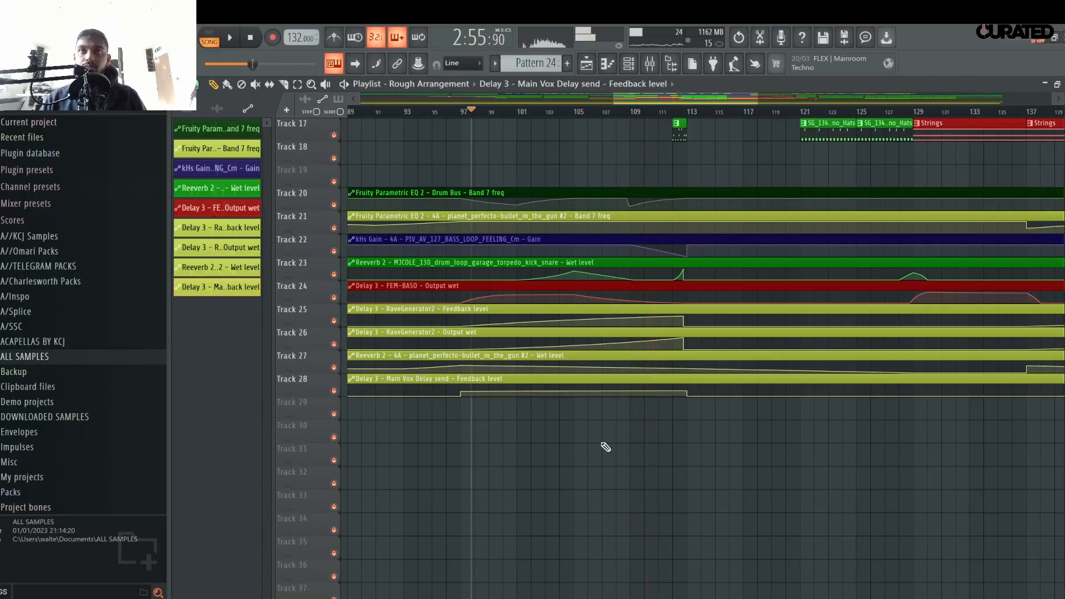
{"action": "left_click", "coordinate": [250, 37]}
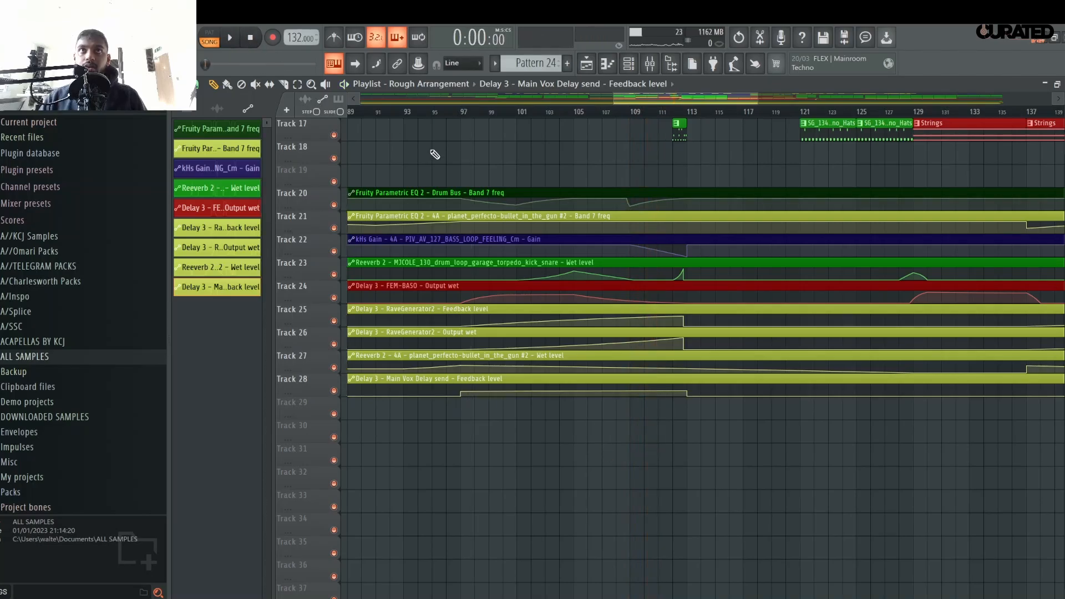
{"action": "key", "text": "F9"}
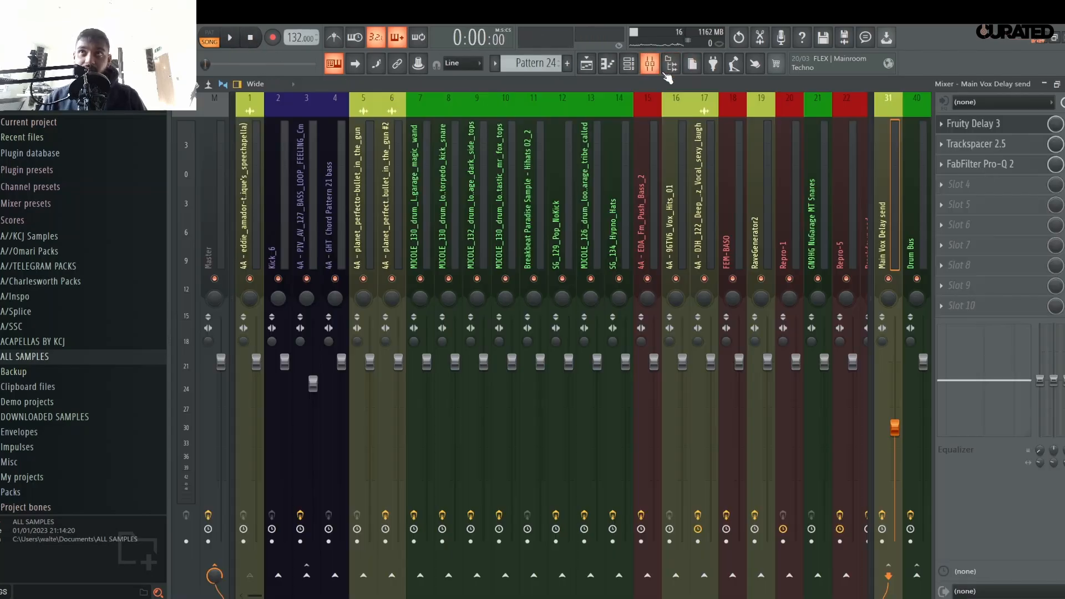
{"action": "left_click", "coordinate": [1007, 132]}
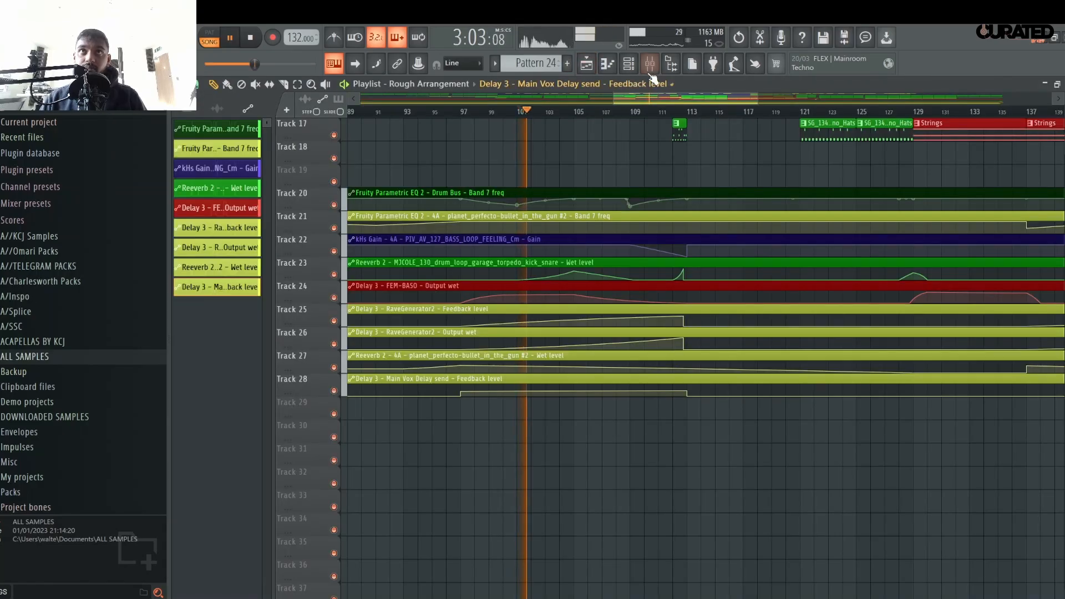
{"action": "left_click", "coordinate": [650, 67]}
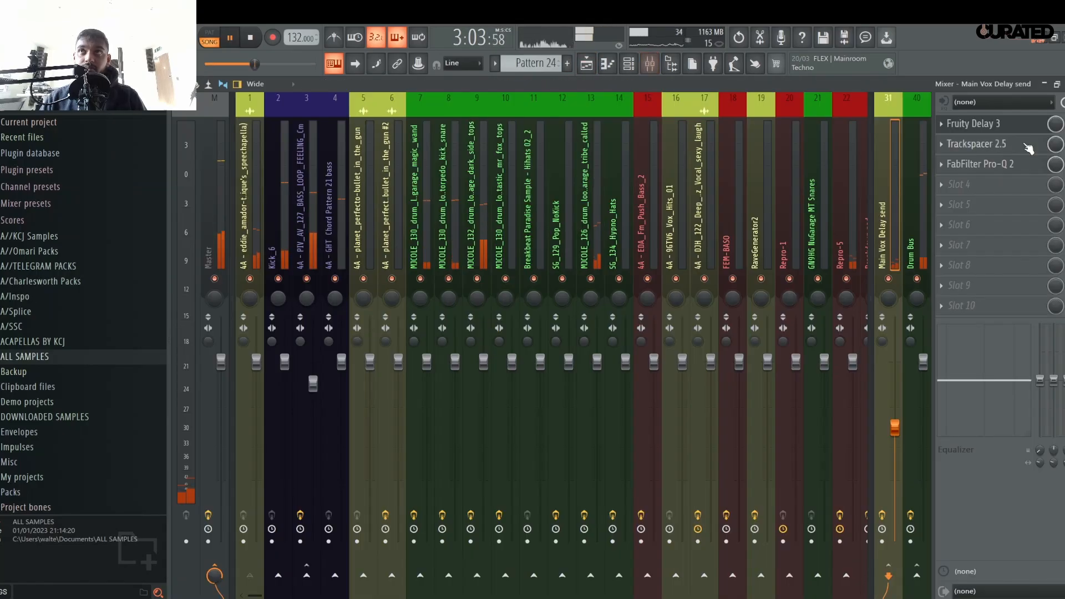
{"action": "left_click", "coordinate": [974, 123]}
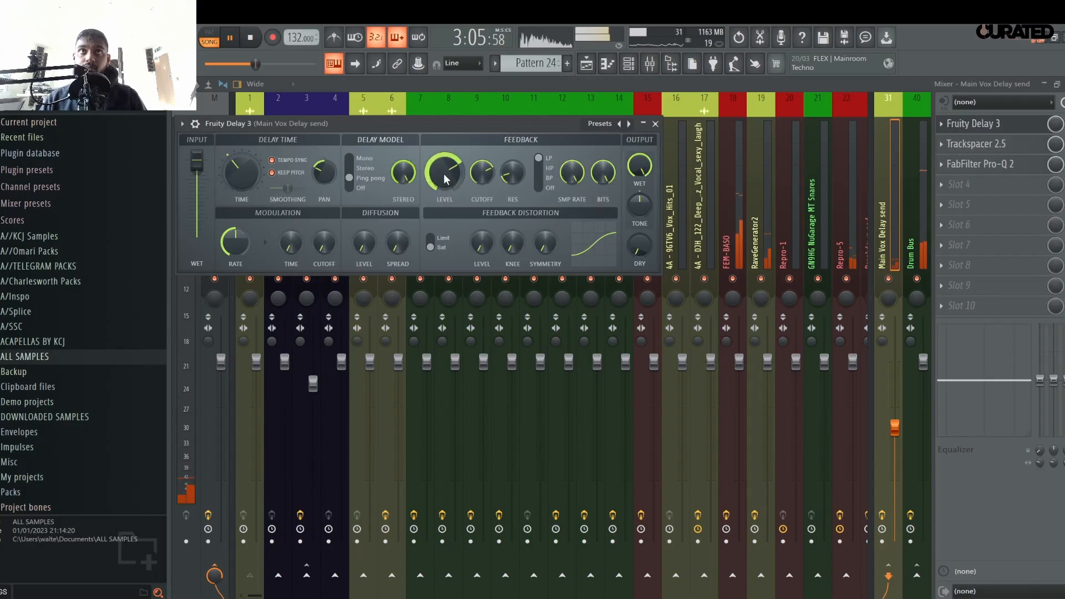
{"action": "right_click", "coordinate": [446, 173]}
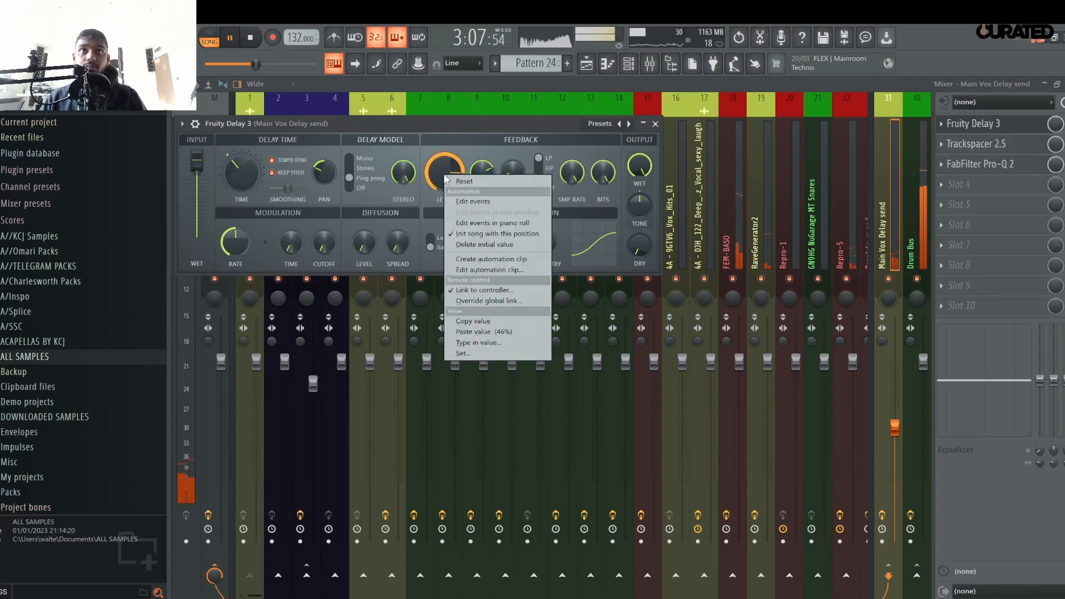
{"action": "left_click", "coordinate": [494, 322]}
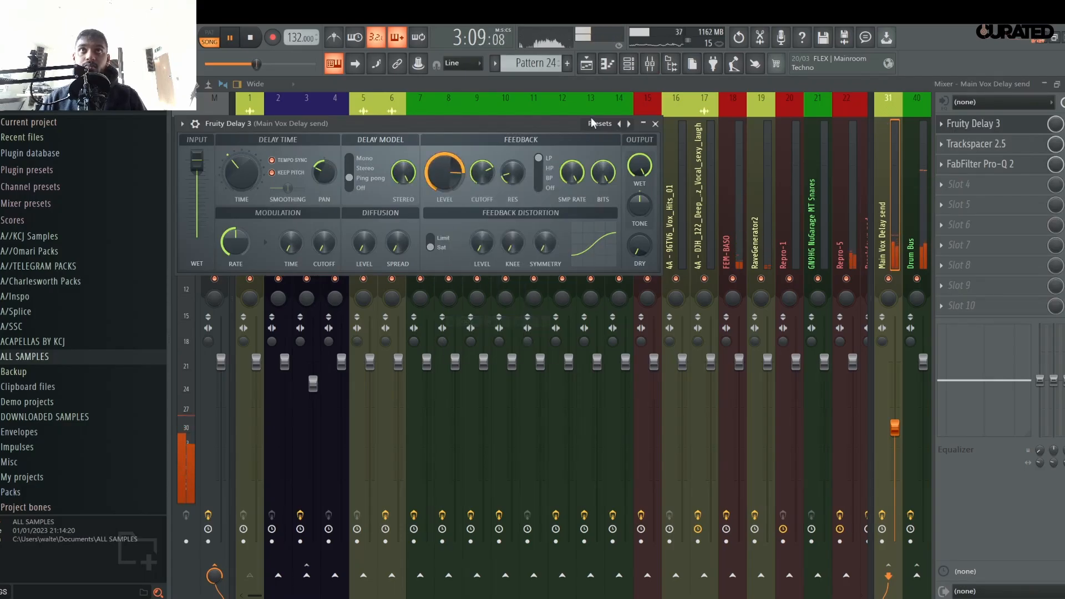
- Paste the copied 80% value as the maximum of the Main Vox Delay send feedback automation clip
{"action": "left_click", "coordinate": [588, 68]}
{"action": "key", "text": "space"}
{"action": "double_click", "coordinate": [546, 382]}
{"action": "right_click", "coordinate": [534, 230]}
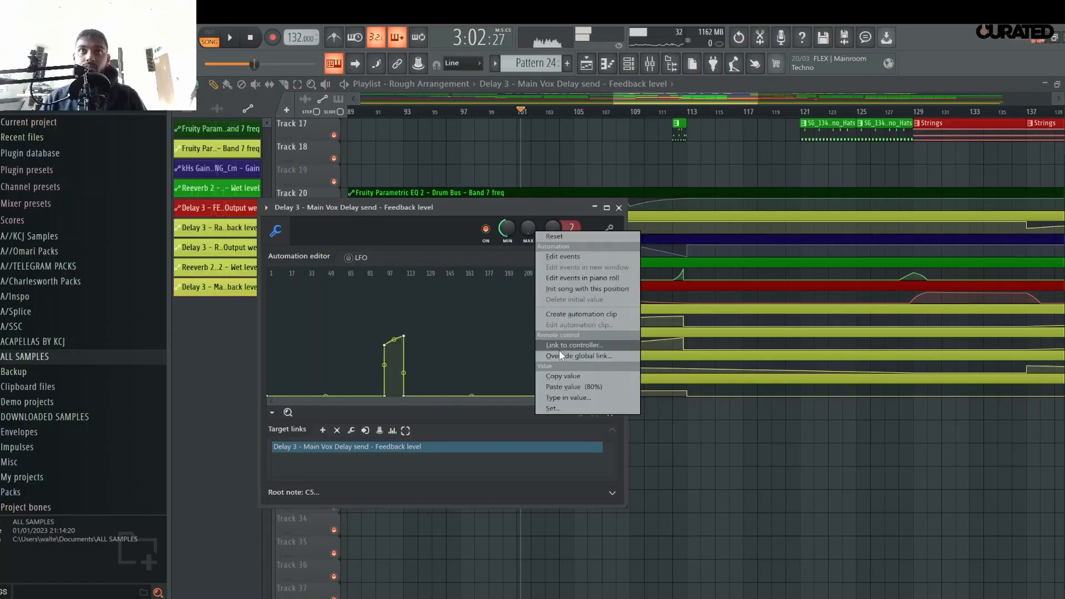
{"action": "left_click", "coordinate": [561, 390]}
{"action": "right_click", "coordinate": [894, 563]}
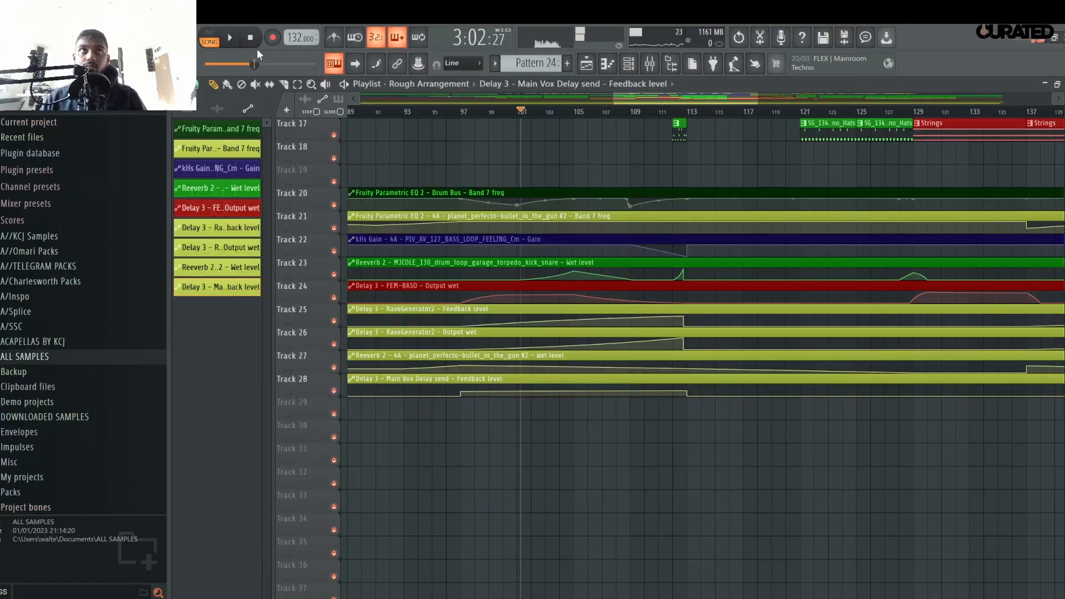
- Play the section from about bar 97 to bar 113 to check the vocal delay against the raised feedback automation
{"action": "key", "text": "space"}
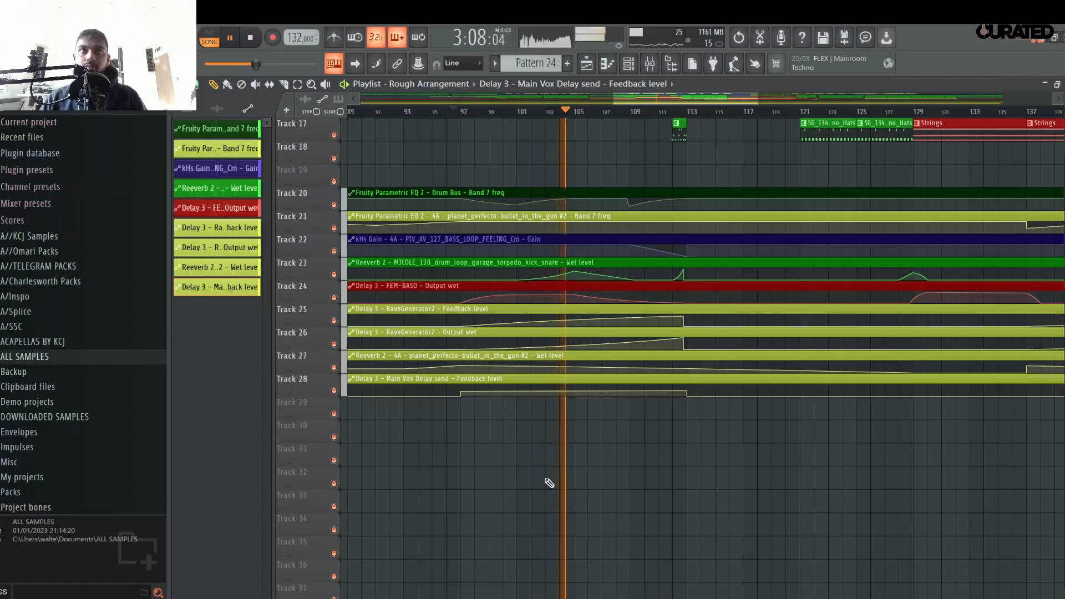
{"action": "scroll", "coordinate": [550, 483], "scroll_direction": "up", "scroll_amount": 5}
{"action": "scroll", "coordinate": [549, 484], "scroll_direction": "up", "scroll_amount": 3}
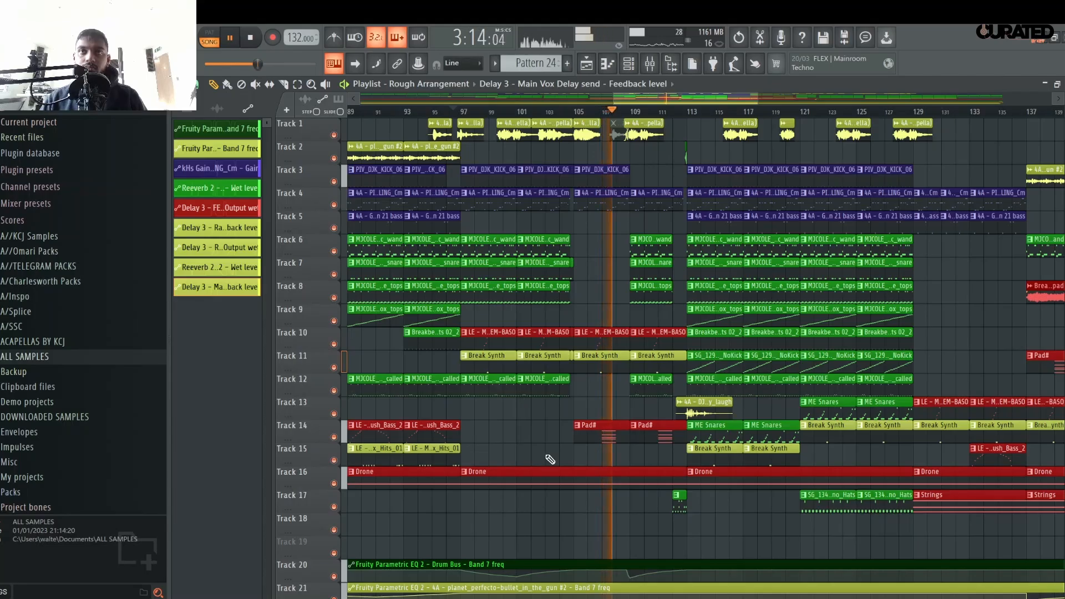
{"action": "scroll", "coordinate": [549, 459], "scroll_direction": "down", "scroll_amount": 8}
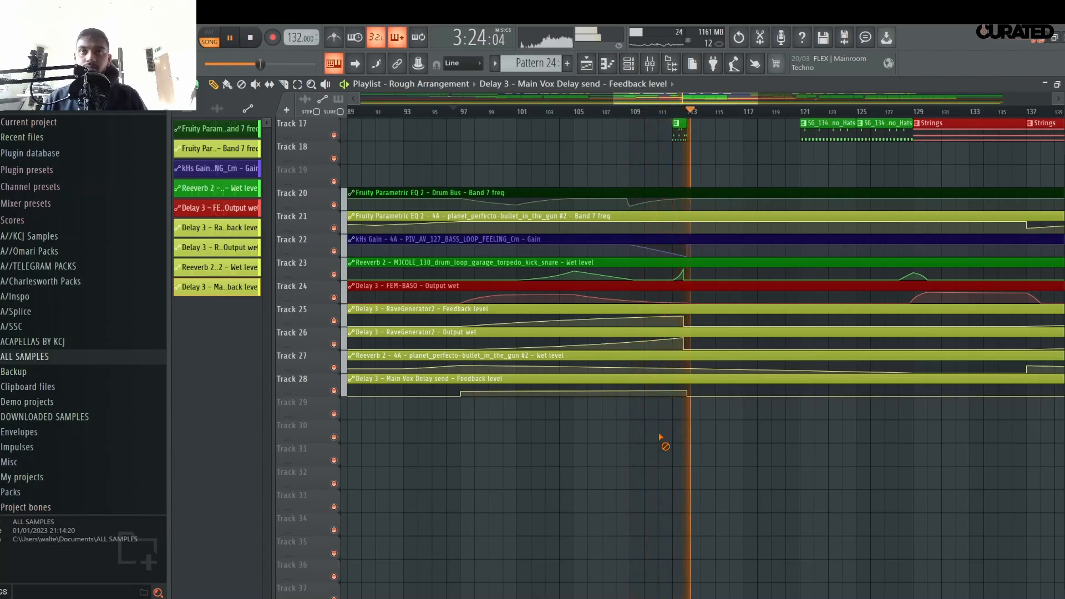
{"action": "scroll", "coordinate": [680, 462], "scroll_direction": "up", "scroll_amount": 3}
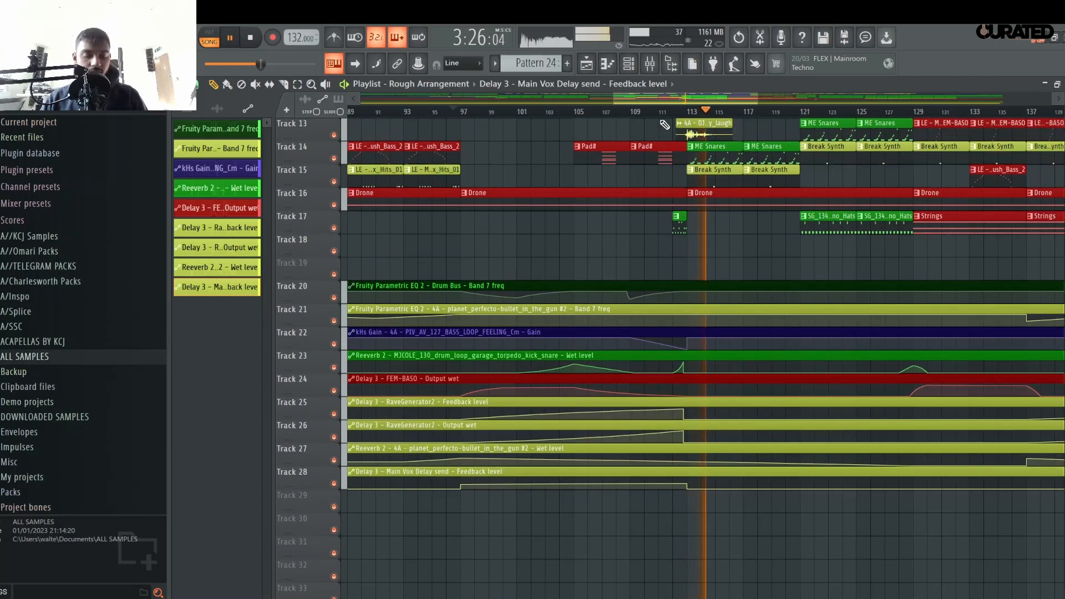
- Compare the vocal clips with the automation lanes from bar 113 to the break at bar 129 while the song plays
{"action": "scroll", "coordinate": [666, 125], "scroll_direction": "down", "scroll_amount": 5, "text": "ctrl"}
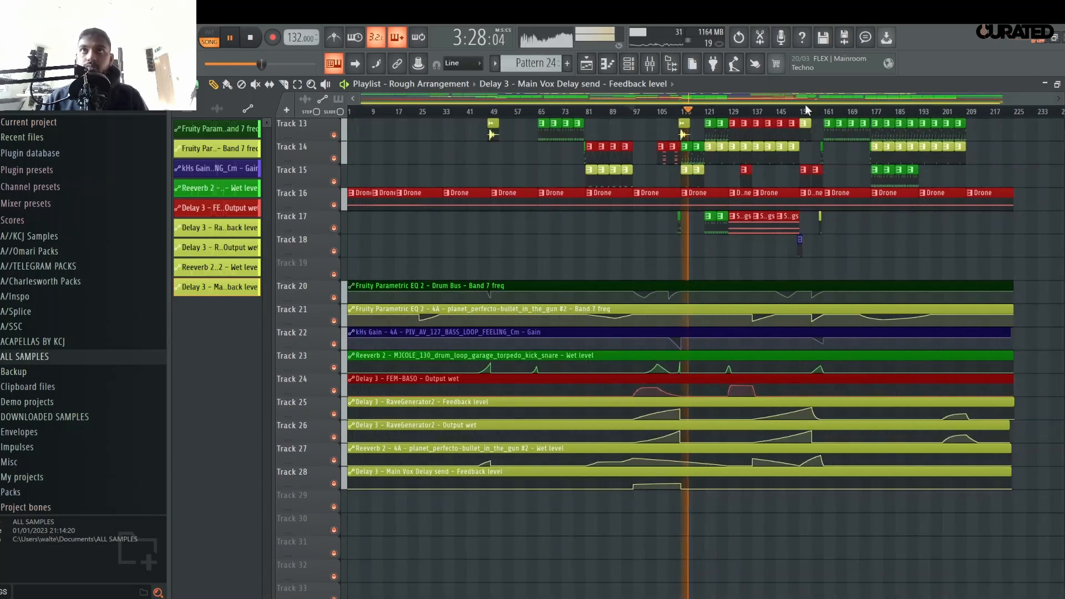
{"action": "scroll", "coordinate": [788, 241], "scroll_direction": "up", "scroll_amount": 9}
{"action": "scroll", "coordinate": [720, 119], "scroll_direction": "up", "scroll_amount": 5}
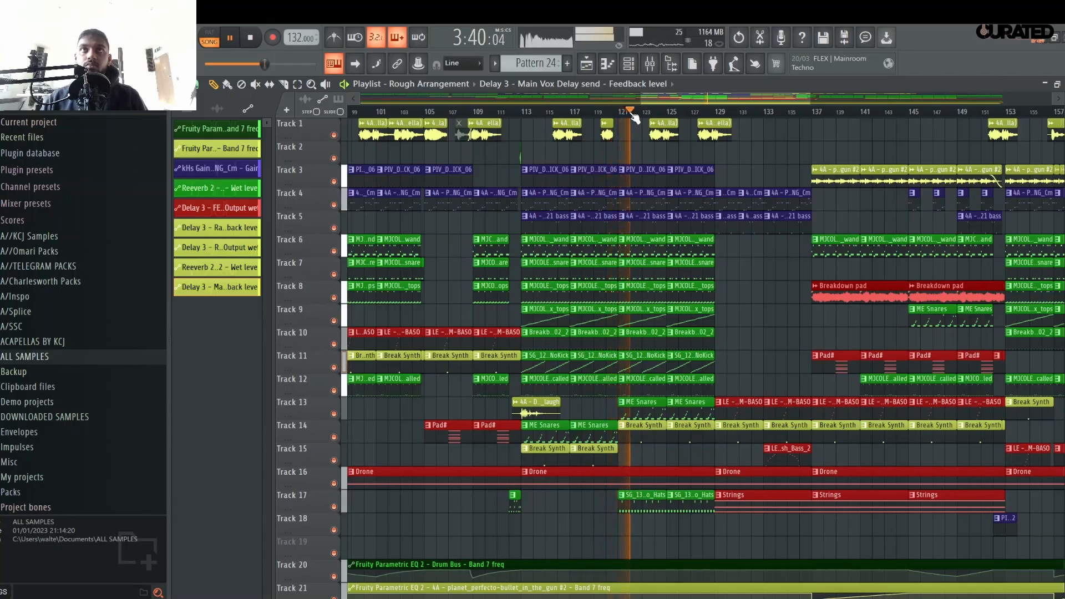
{"action": "scroll", "coordinate": [634, 114], "scroll_direction": "down", "scroll_amount": 4}
{"action": "scroll", "coordinate": [727, 384], "scroll_direction": "down", "scroll_amount": 4}
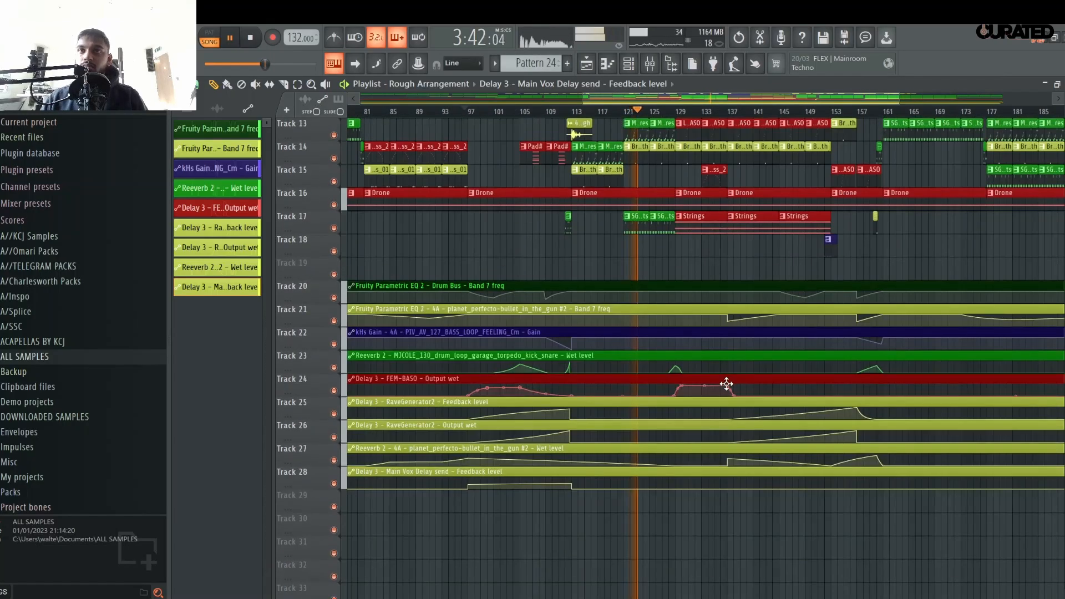
{"action": "scroll", "coordinate": [735, 333], "scroll_direction": "up", "scroll_amount": 4}
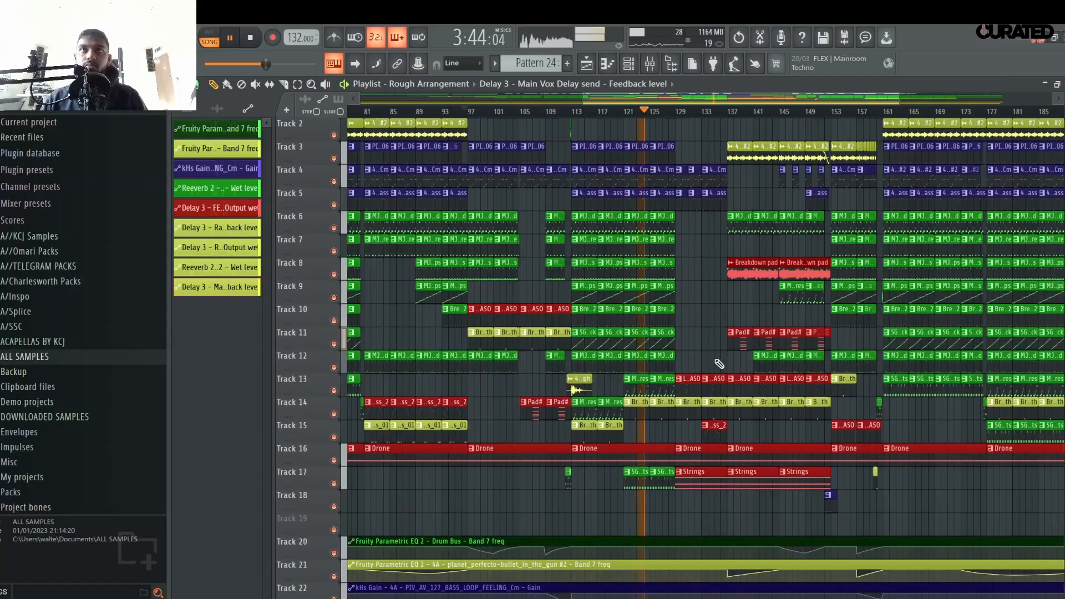
{"action": "scroll", "coordinate": [720, 364], "scroll_direction": "up", "scroll_amount": 1}
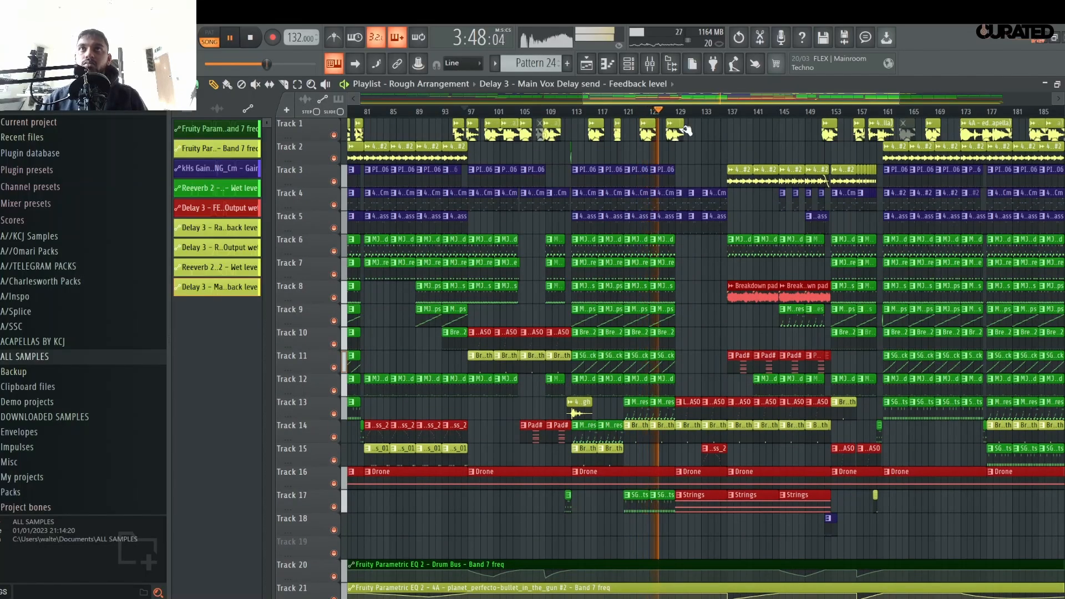
{"action": "scroll", "coordinate": [682, 113], "scroll_direction": "up", "scroll_amount": 5}
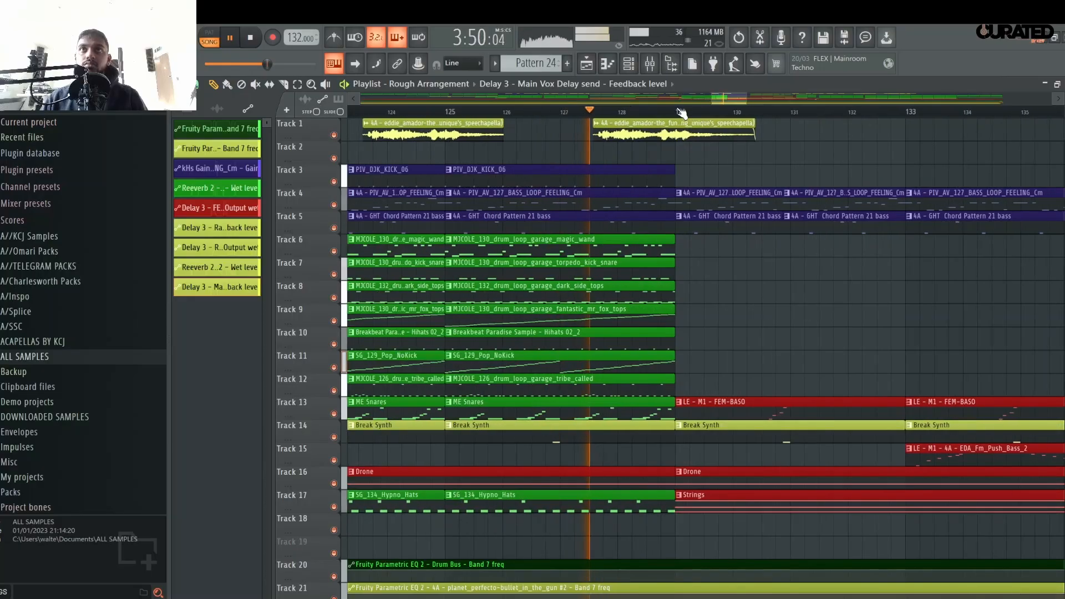
{"action": "scroll", "coordinate": [682, 114], "scroll_direction": "down", "scroll_amount": 1}
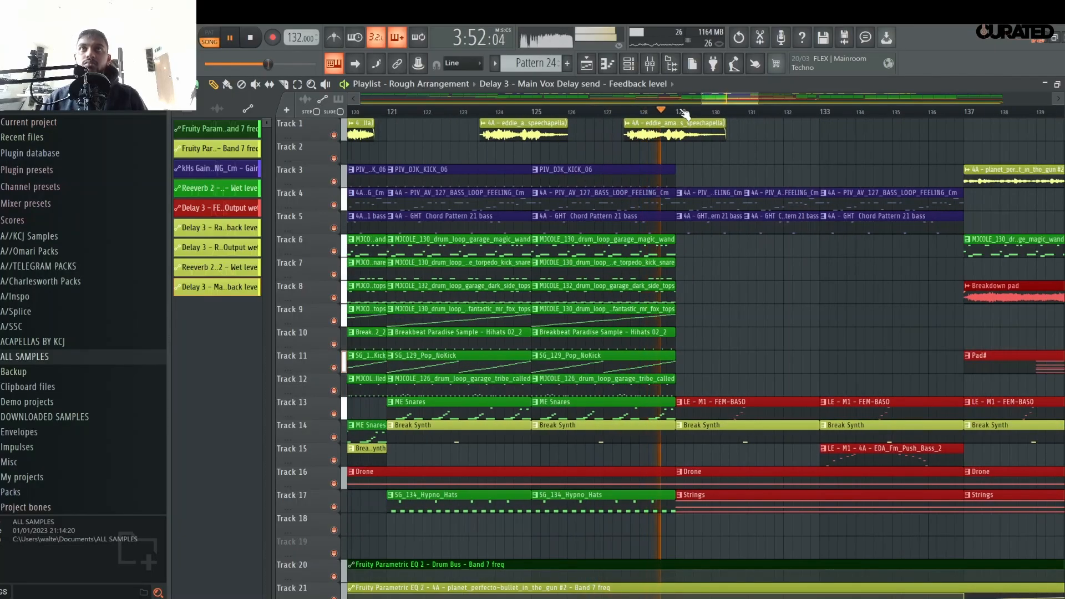
{"action": "scroll", "coordinate": [684, 113], "scroll_direction": "down", "scroll_amount": 3}
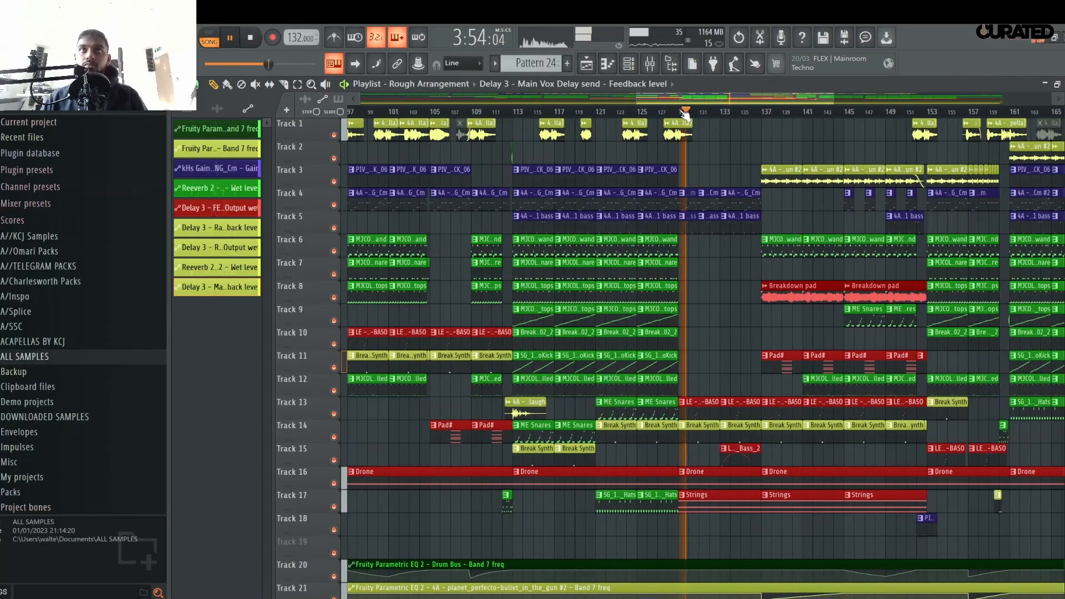
{"action": "scroll", "coordinate": [686, 114], "scroll_direction": "down", "scroll_amount": 2}
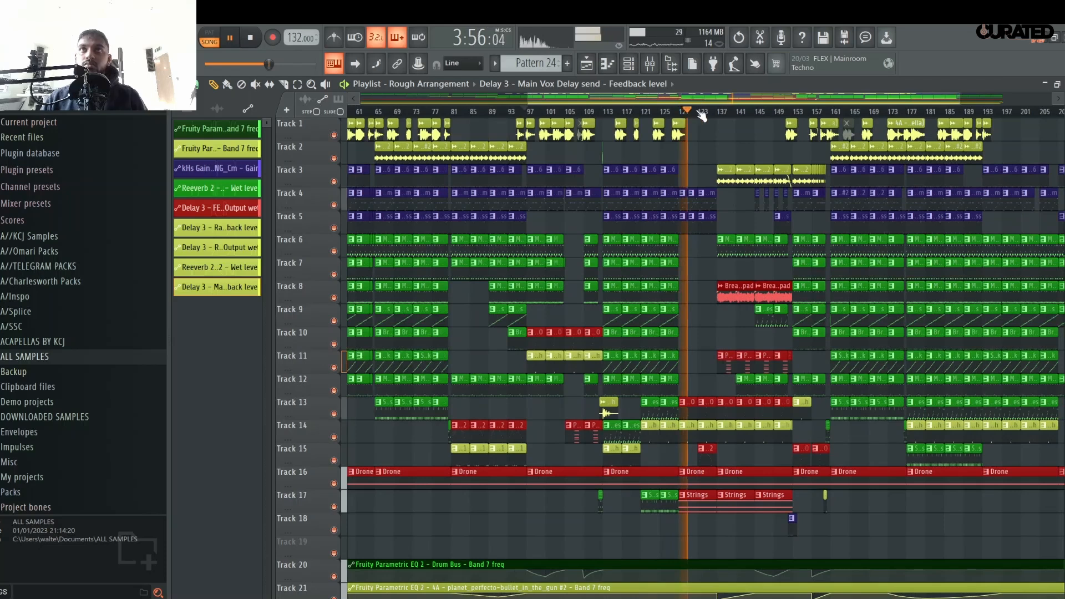
- Shape a vocal delay feedback swell rising from about bar 127 to a peak at bar 129 and falling by bar 137, and audition it
{"action": "scroll", "coordinate": [707, 114], "scroll_direction": "up", "scroll_amount": 4}
{"action": "scroll", "coordinate": [659, 259], "scroll_direction": "down", "scroll_amount": 5}
{"action": "key", "text": "space"}
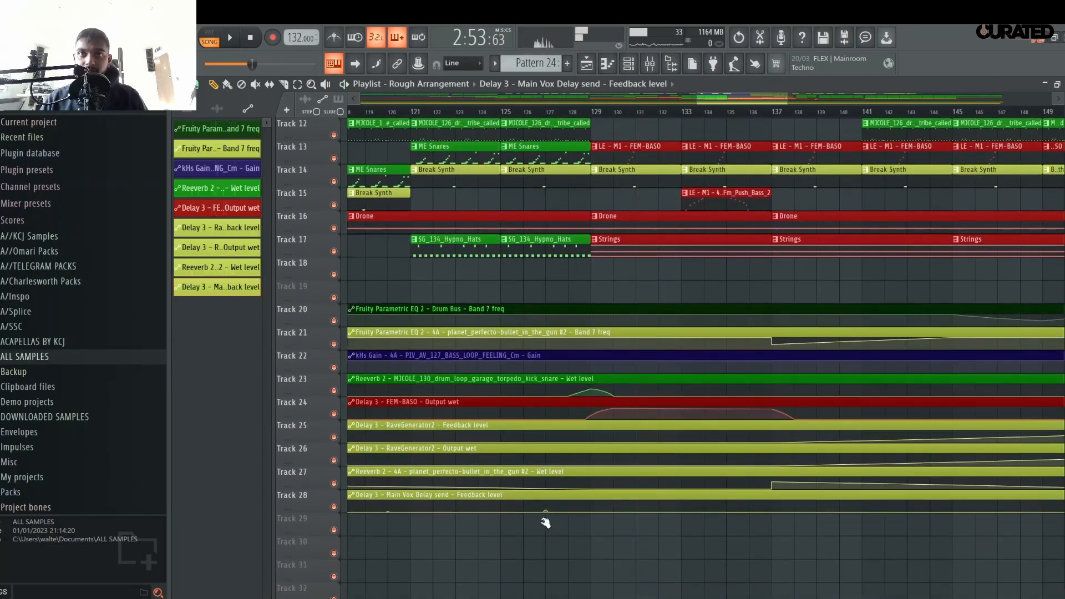
{"action": "left_click_drag", "start_coordinate": [588, 515], "coordinate": [595, 505]}
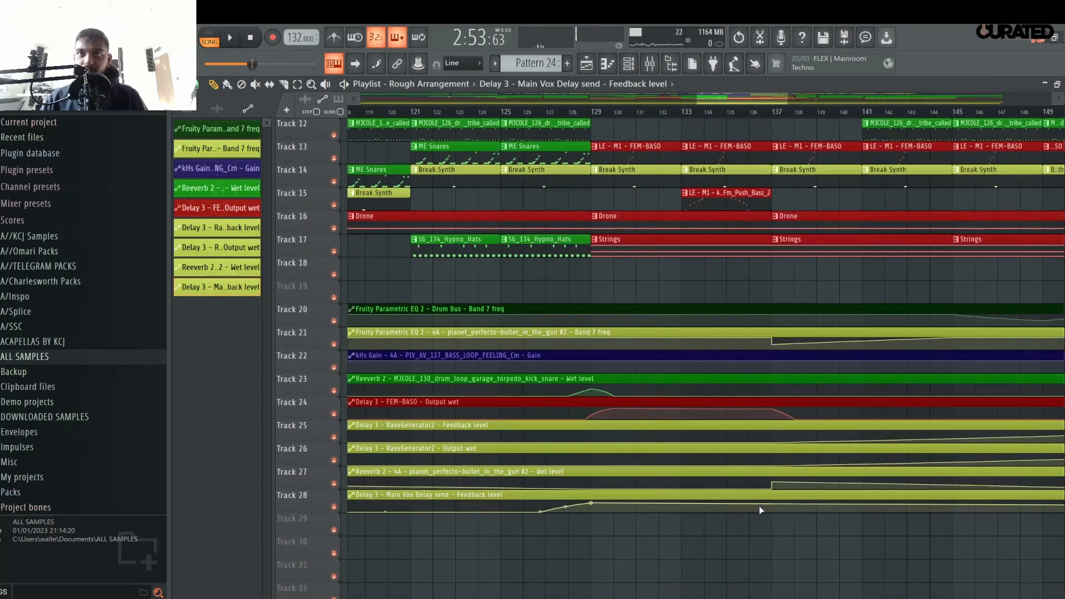
{"action": "left_click_drag", "start_coordinate": [761, 510], "coordinate": [775, 514]}
{"action": "key", "text": "space"}
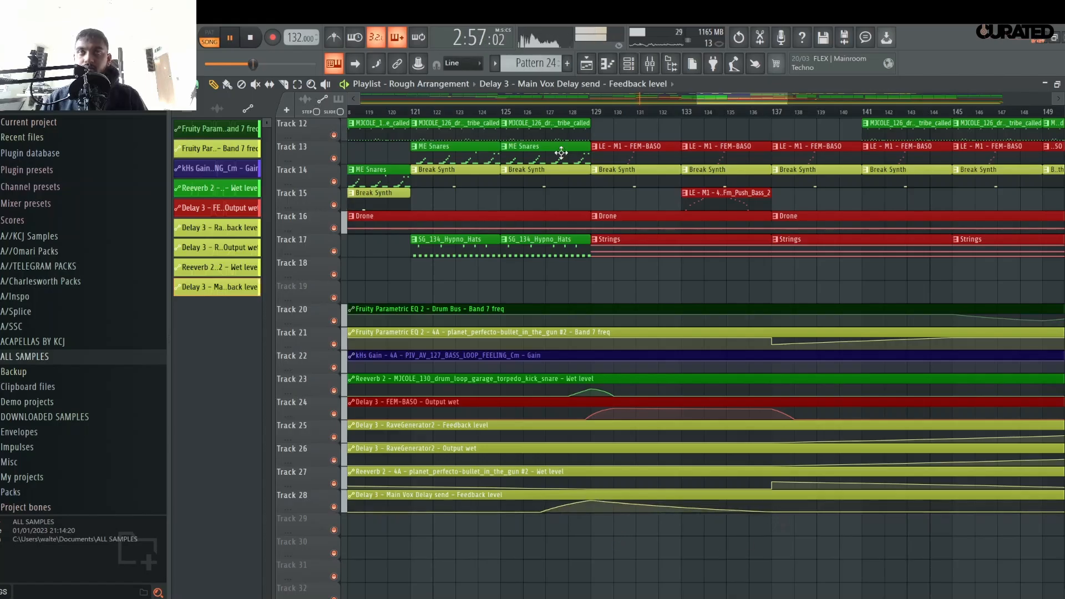
{"action": "left_click", "coordinate": [557, 117]}
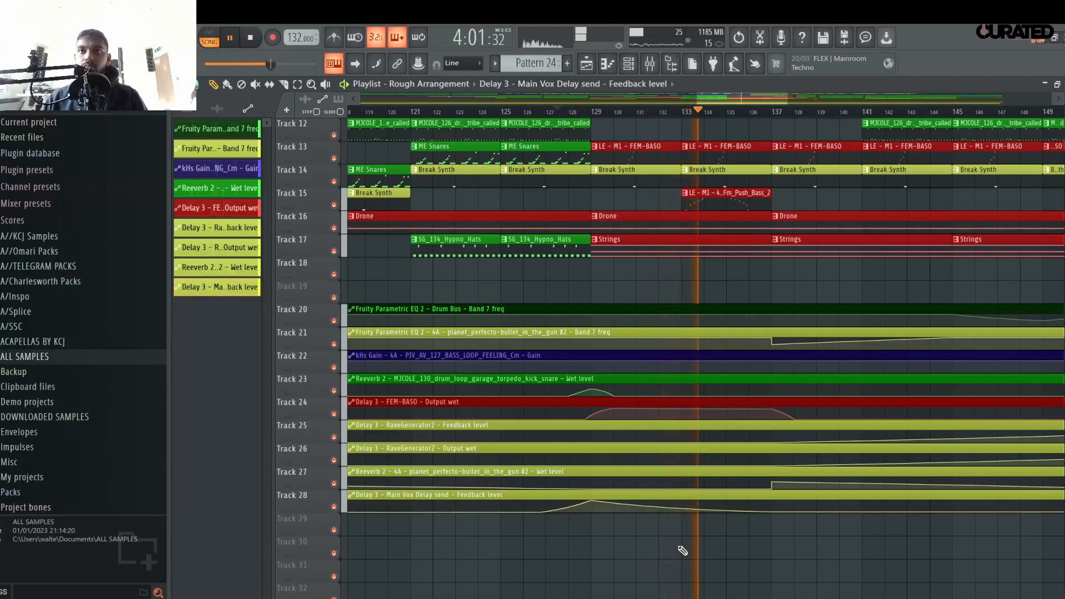
- Place a copy of the 9GTV6_Vox_Hits_01 pattern clip on Track 18 at bar 133
{"action": "scroll", "coordinate": [680, 550], "scroll_direction": "up", "scroll_amount": 2}
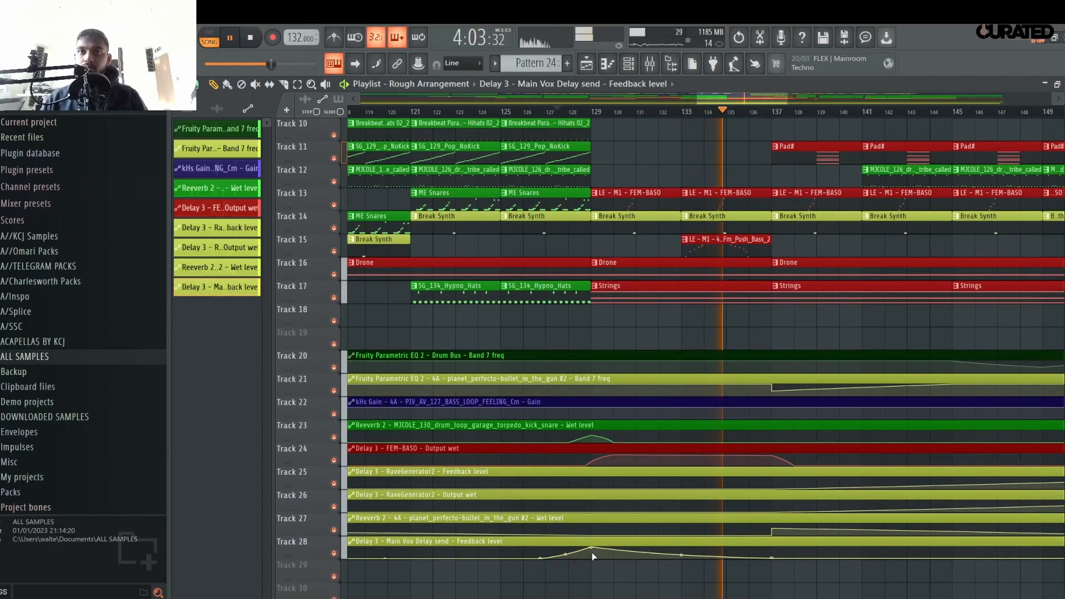
{"action": "scroll", "coordinate": [590, 216], "scroll_direction": "down", "scroll_amount": 2}
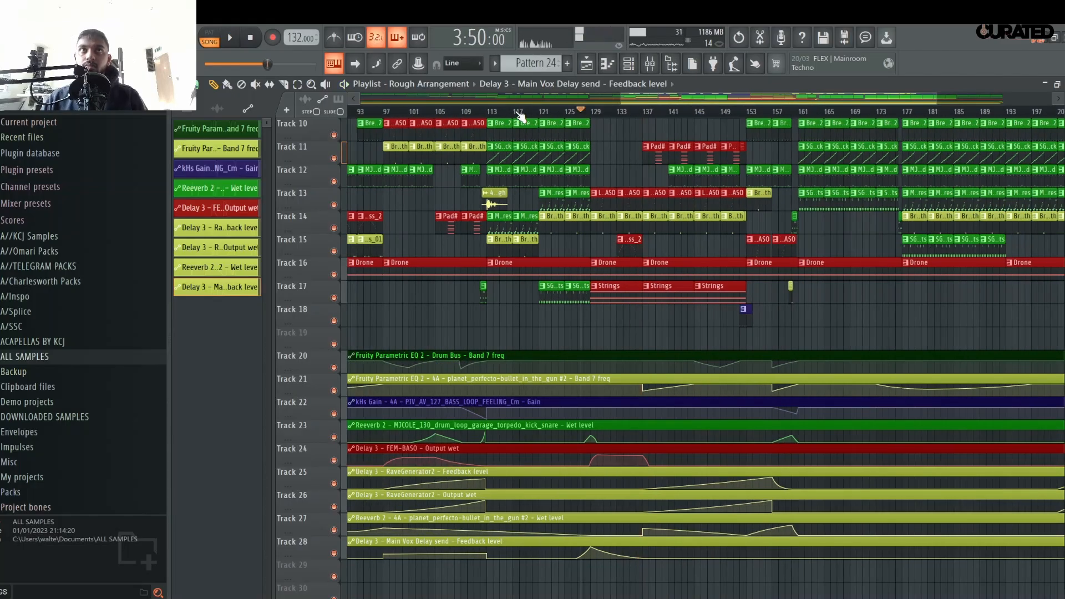
{"action": "left_click", "coordinate": [375, 240]}
{"action": "scroll", "coordinate": [617, 116], "scroll_direction": "up", "scroll_amount": 5}
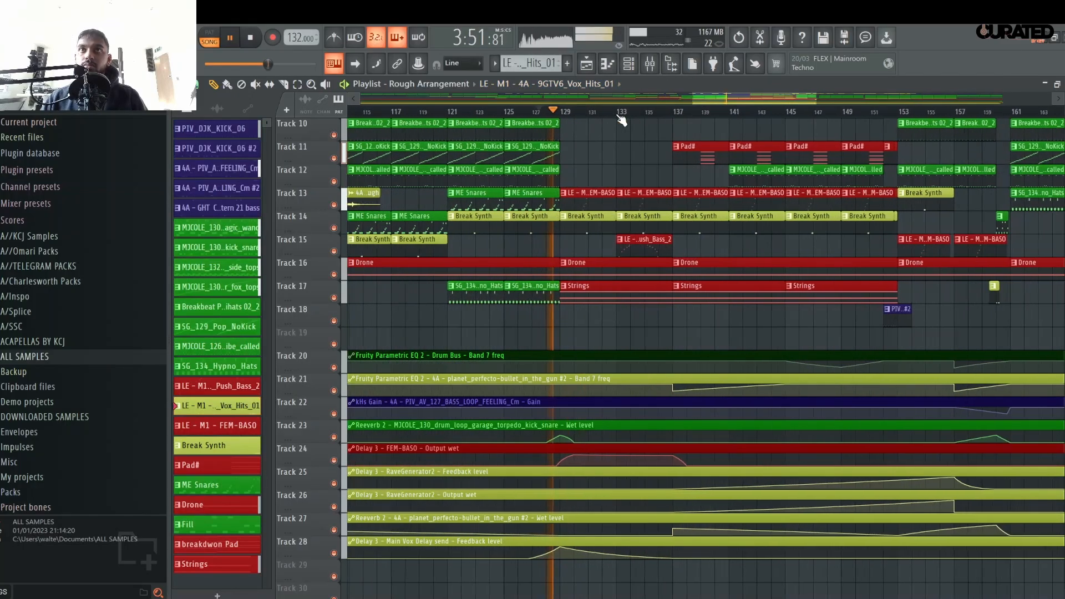
{"action": "left_click", "coordinate": [631, 315]}
- Slightly lower the bar 129 peak of the Main Vox Delay send feedback automation and audition the transition from about bar 127
{"action": "scroll", "coordinate": [470, 437], "scroll_direction": "down", "scroll_amount": 3}
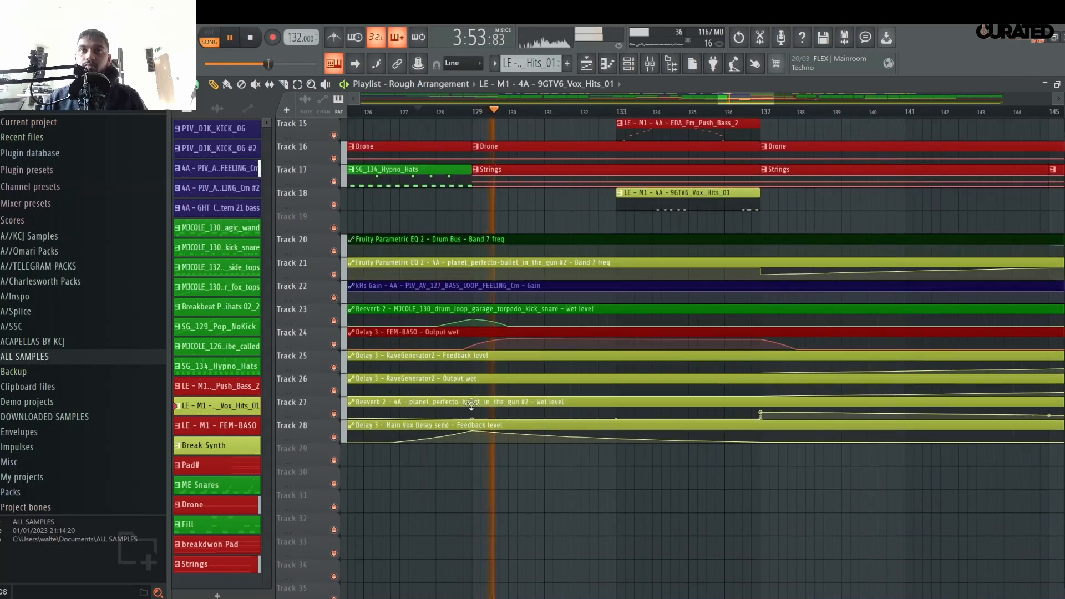
{"action": "left_click_drag", "start_coordinate": [472, 432], "coordinate": [471, 435]}
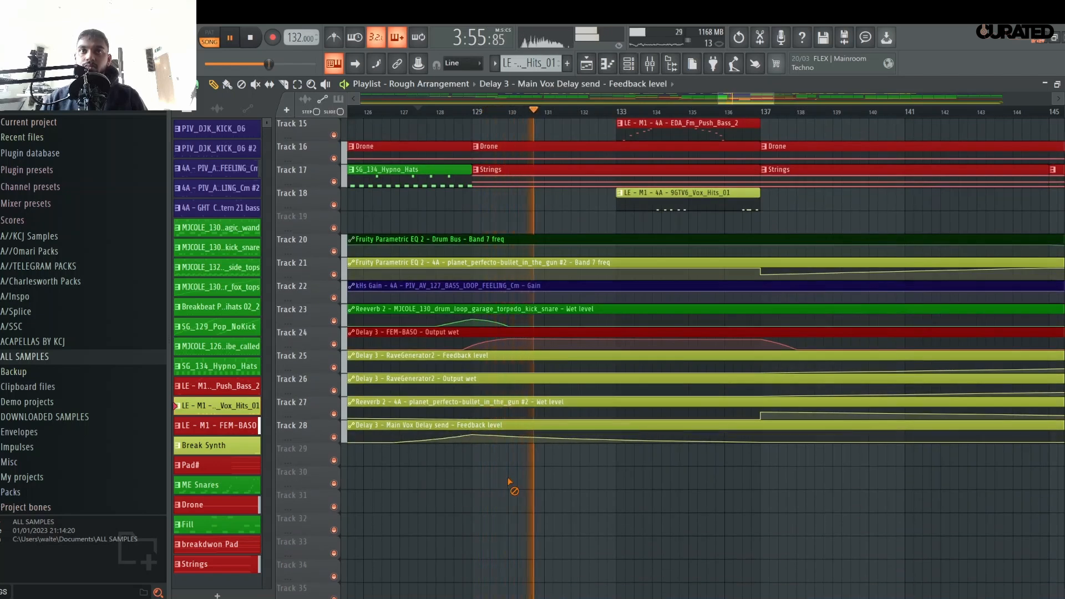
{"action": "key", "text": "space"}
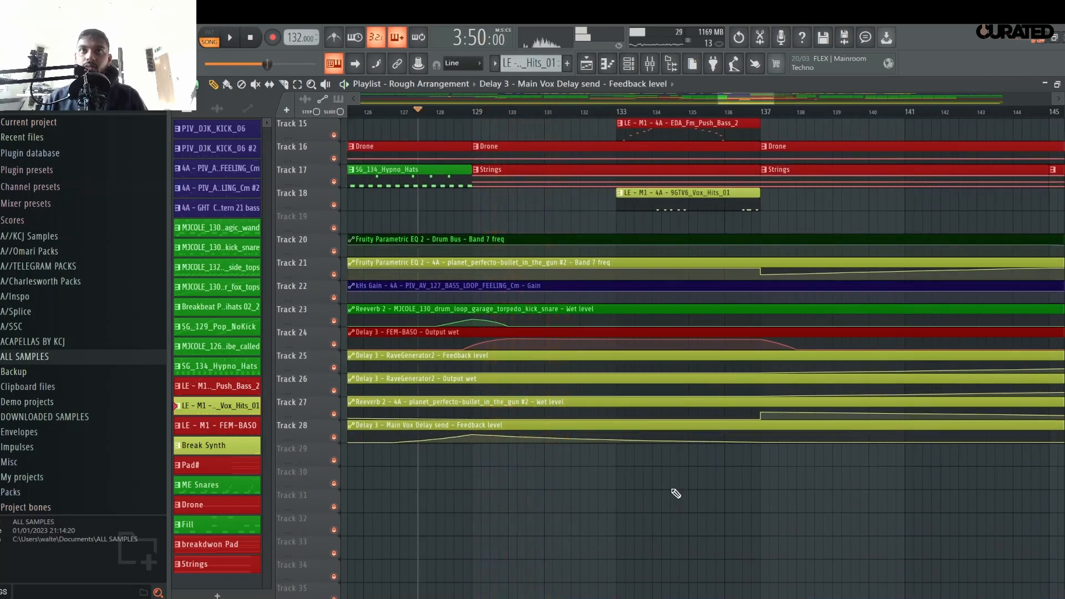
{"action": "key", "text": "space"}
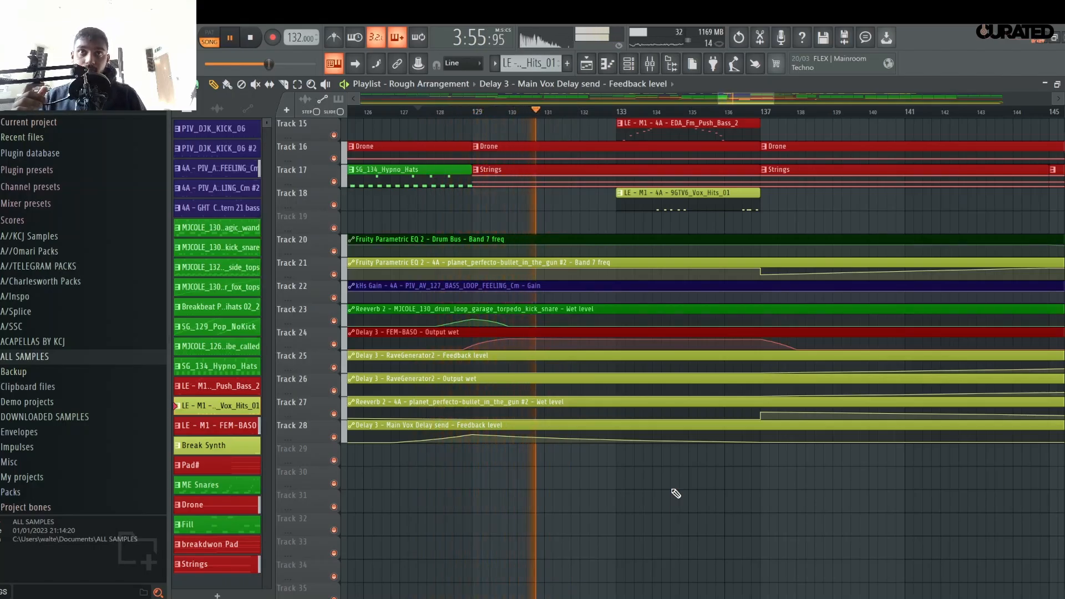
{"action": "key", "text": "space"}
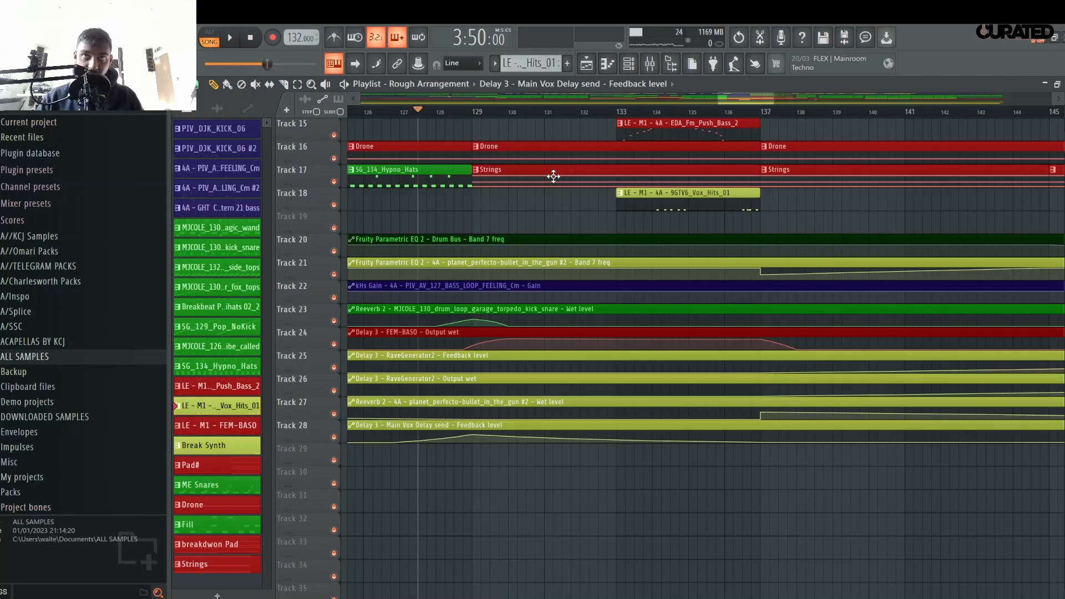
{"action": "key", "text": "space"}
- Play the arrangement from about bar 151 past bar 171, checking the vocal and instrument clips for gaps that need extra elements
{"action": "scroll", "coordinate": [572, 115], "scroll_direction": "down", "scroll_amount": 5}
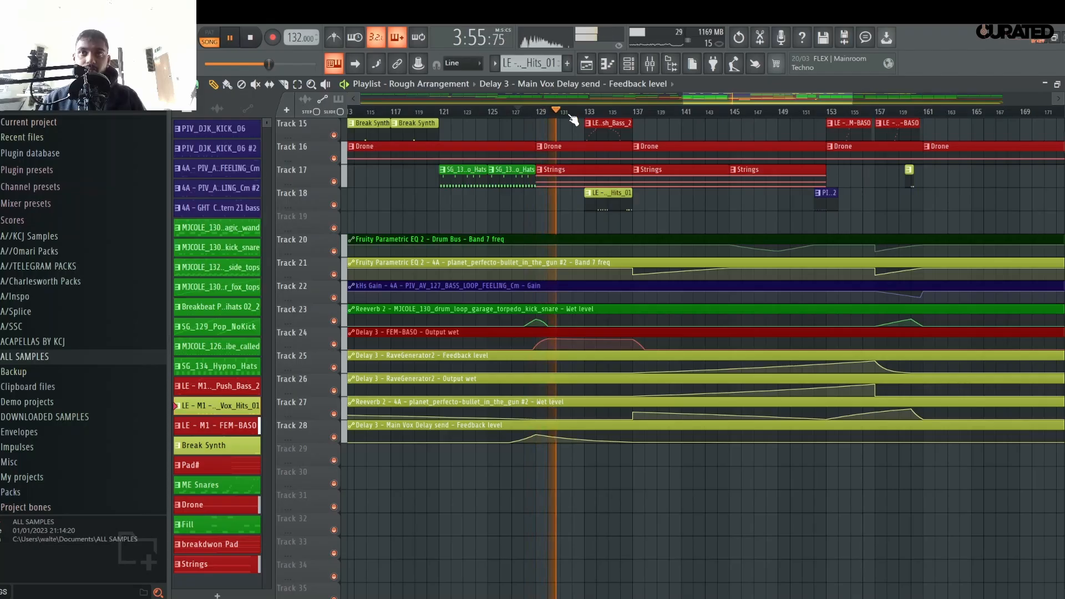
{"action": "scroll", "coordinate": [573, 115], "scroll_direction": "down", "scroll_amount": 3}
{"action": "scroll", "coordinate": [694, 239], "scroll_direction": "up", "scroll_amount": 5}
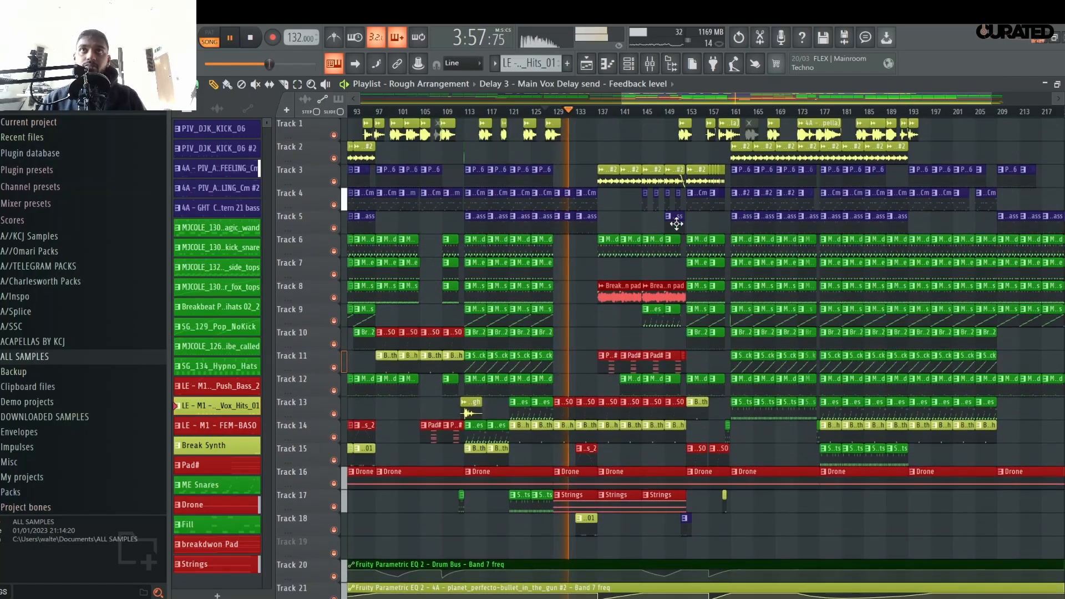
{"action": "scroll", "coordinate": [696, 114], "scroll_direction": "up", "scroll_amount": 3}
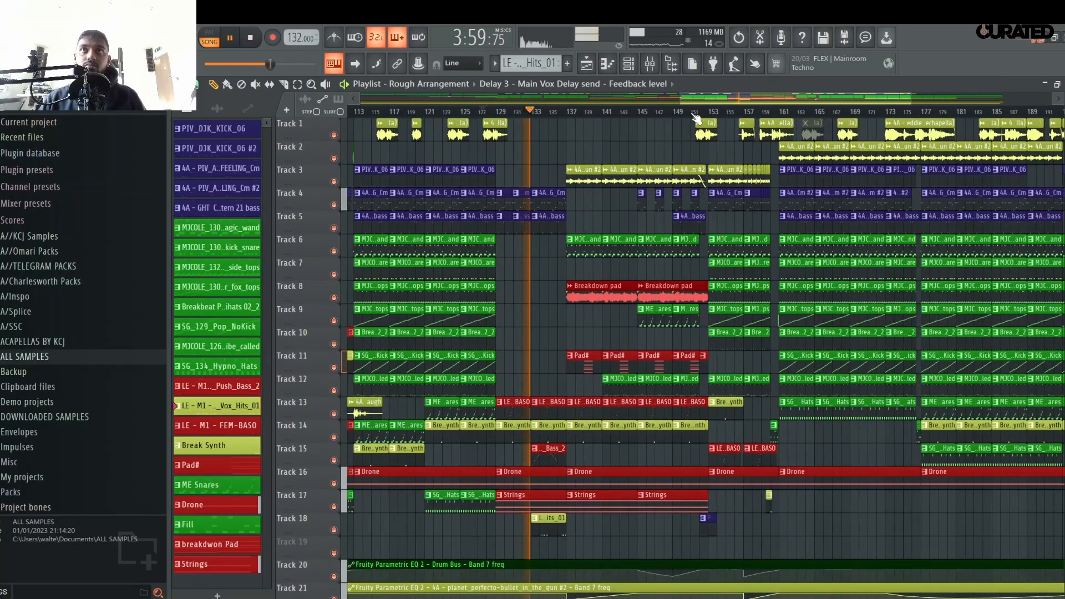
{"action": "left_click", "coordinate": [695, 114]}
{"action": "scroll", "coordinate": [716, 115], "scroll_direction": "up", "scroll_amount": 5}
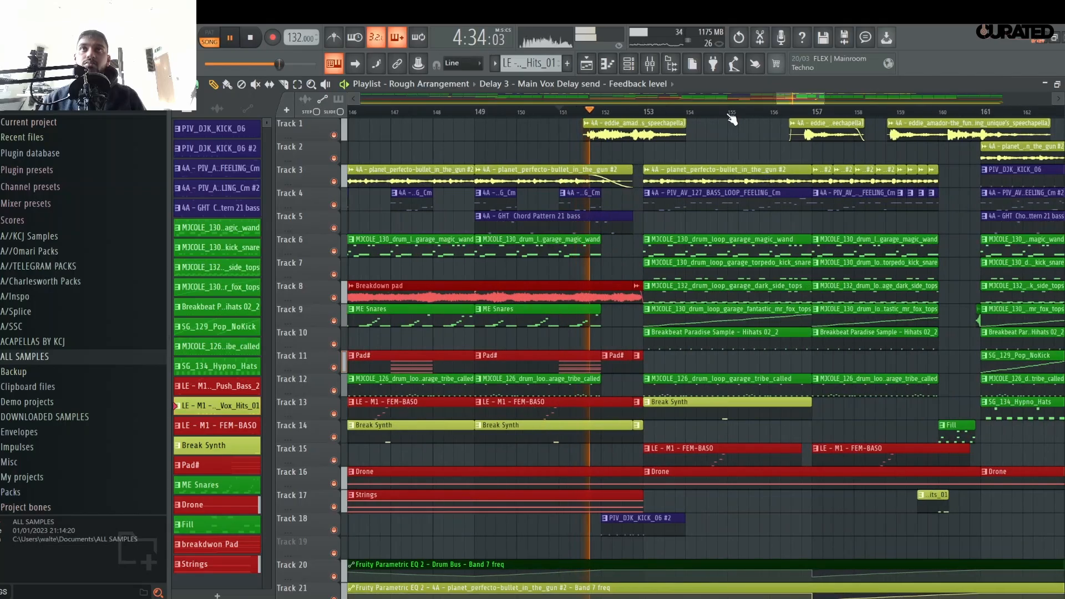
{"action": "scroll", "coordinate": [731, 115], "scroll_direction": "down", "scroll_amount": 4}
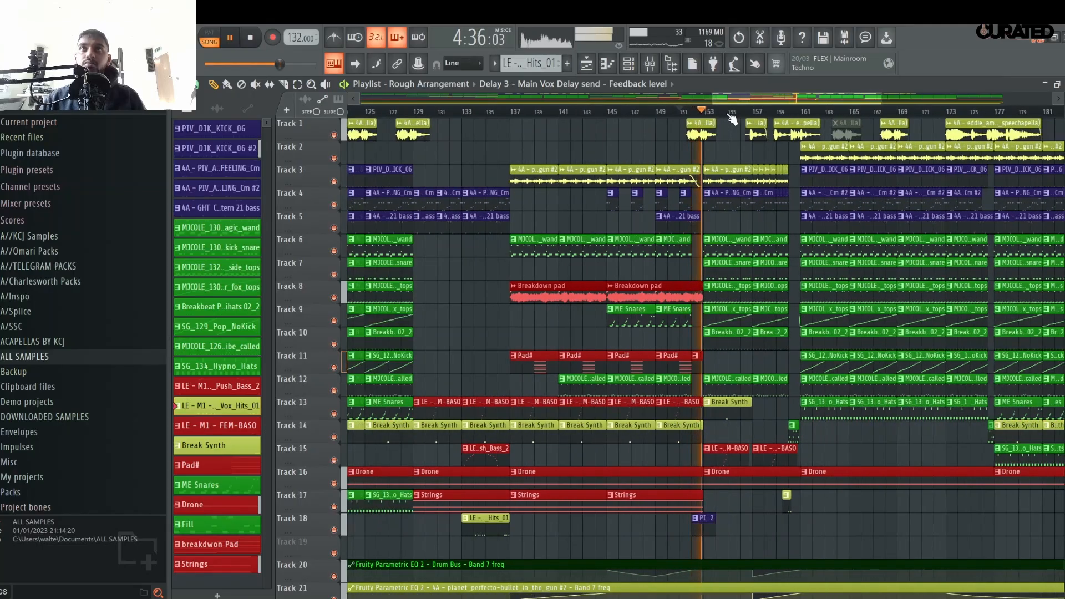
{"action": "scroll", "coordinate": [773, 115], "scroll_direction": "up", "scroll_amount": 3}
{"action": "scroll", "coordinate": [761, 281], "scroll_direction": "down", "scroll_amount": 8}
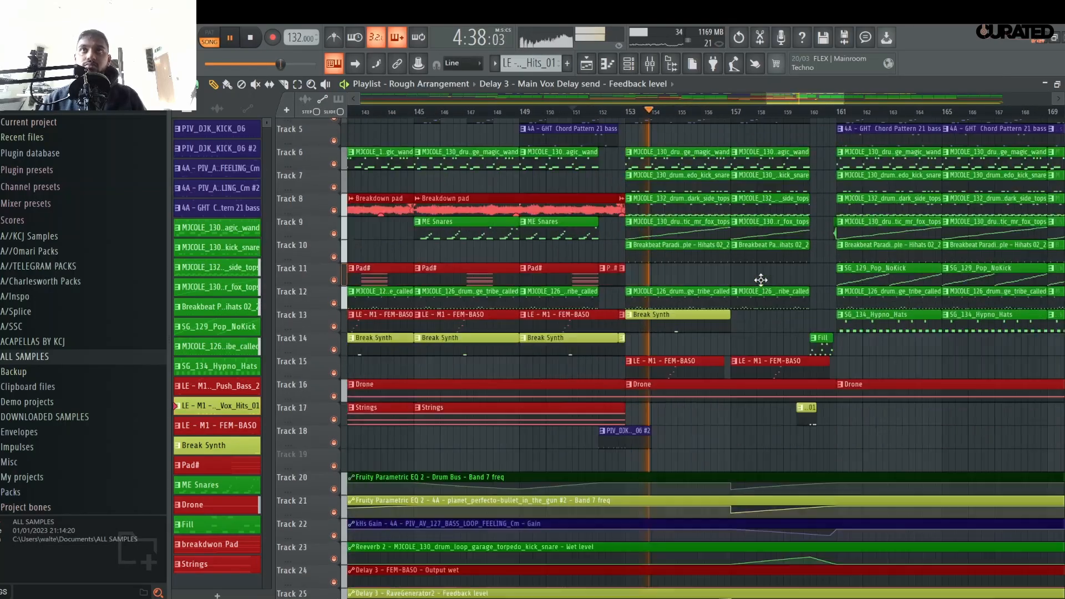
{"action": "scroll", "coordinate": [738, 309], "scroll_direction": "up", "scroll_amount": 8}
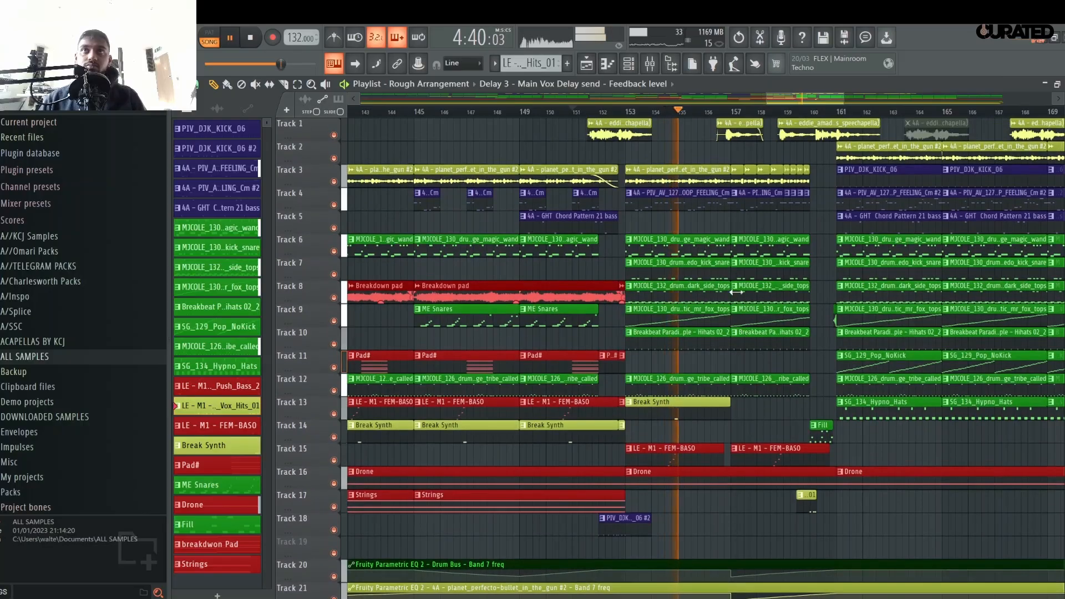
{"action": "scroll", "coordinate": [900, 103], "scroll_direction": "down", "scroll_amount": 2}
{"action": "scroll", "coordinate": [905, 109], "scroll_direction": "up", "scroll_amount": 2}
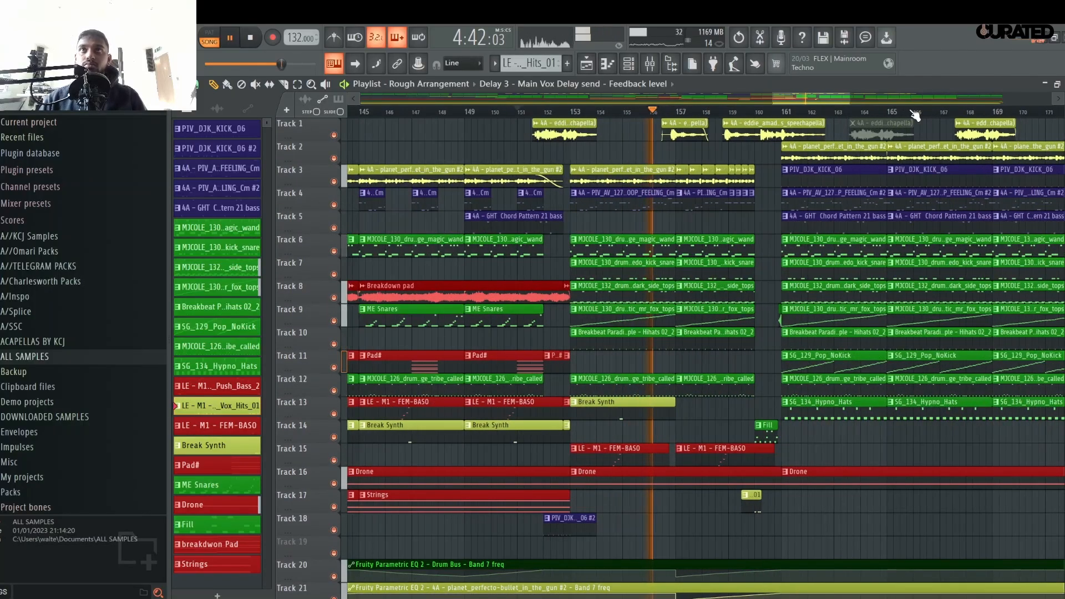
{"action": "scroll", "coordinate": [915, 114], "scroll_direction": "up", "scroll_amount": 1}
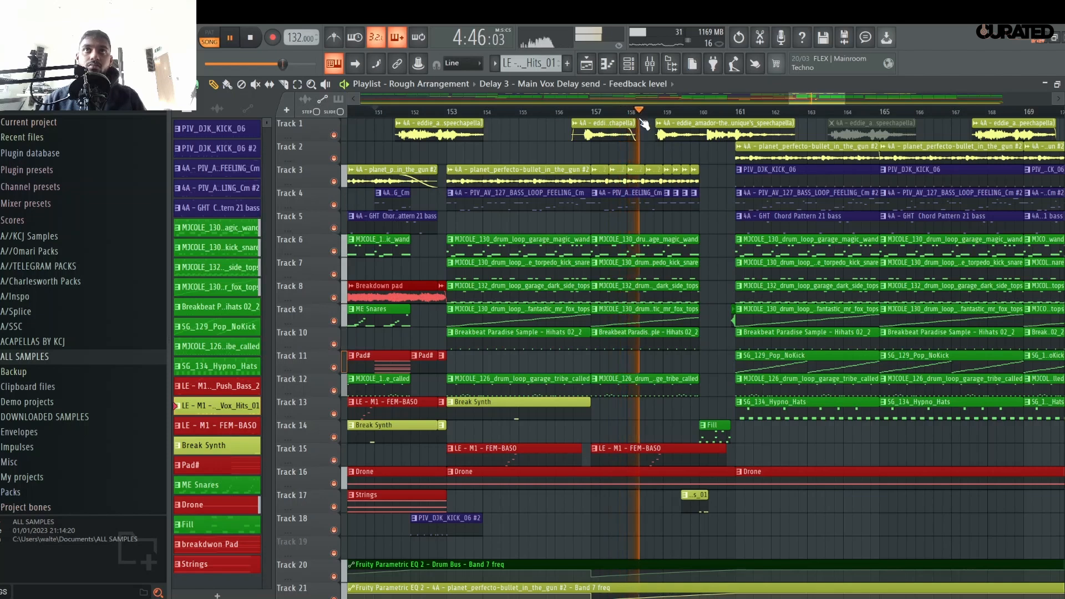
{"action": "scroll", "coordinate": [644, 123], "scroll_direction": "down", "scroll_amount": 3}
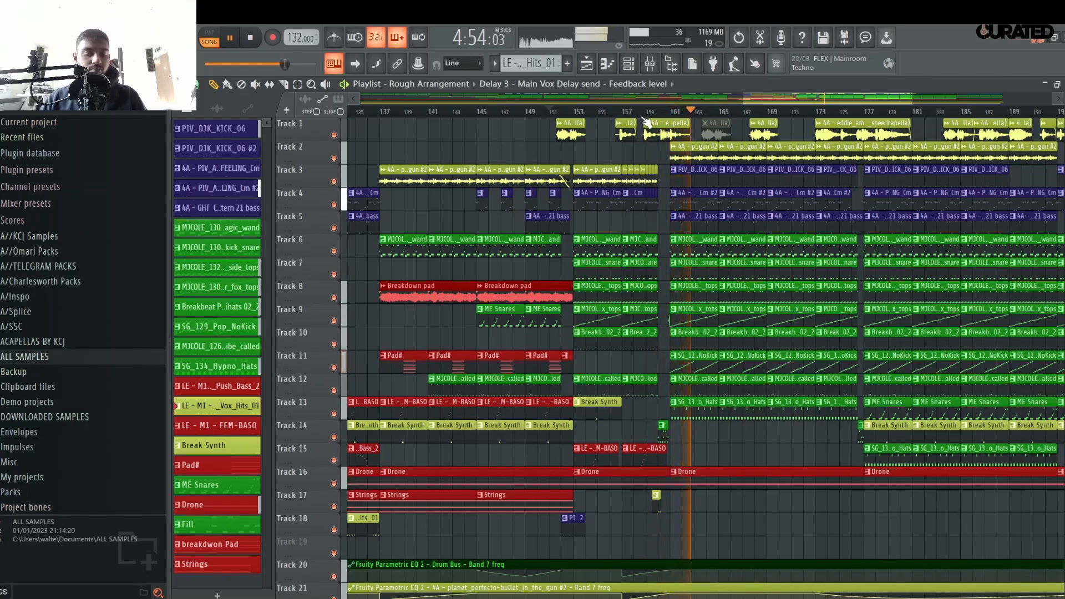
{"action": "scroll", "coordinate": [703, 119], "scroll_direction": "down", "scroll_amount": 3}
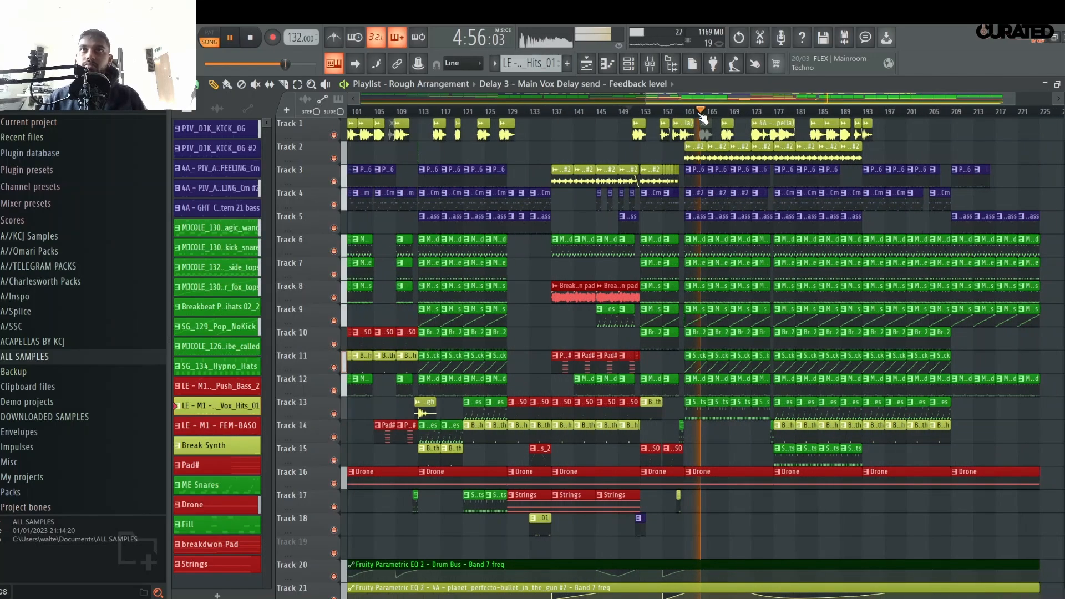
{"action": "scroll", "coordinate": [770, 115], "scroll_direction": "up", "scroll_amount": 3}
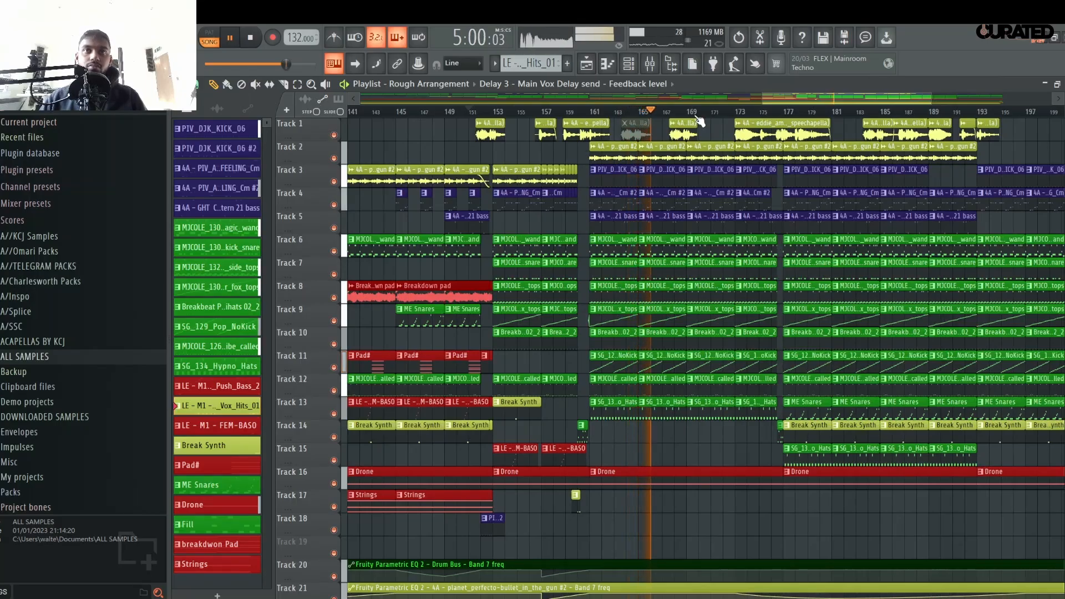
{"action": "scroll", "coordinate": [700, 121], "scroll_direction": "down", "scroll_amount": 2}
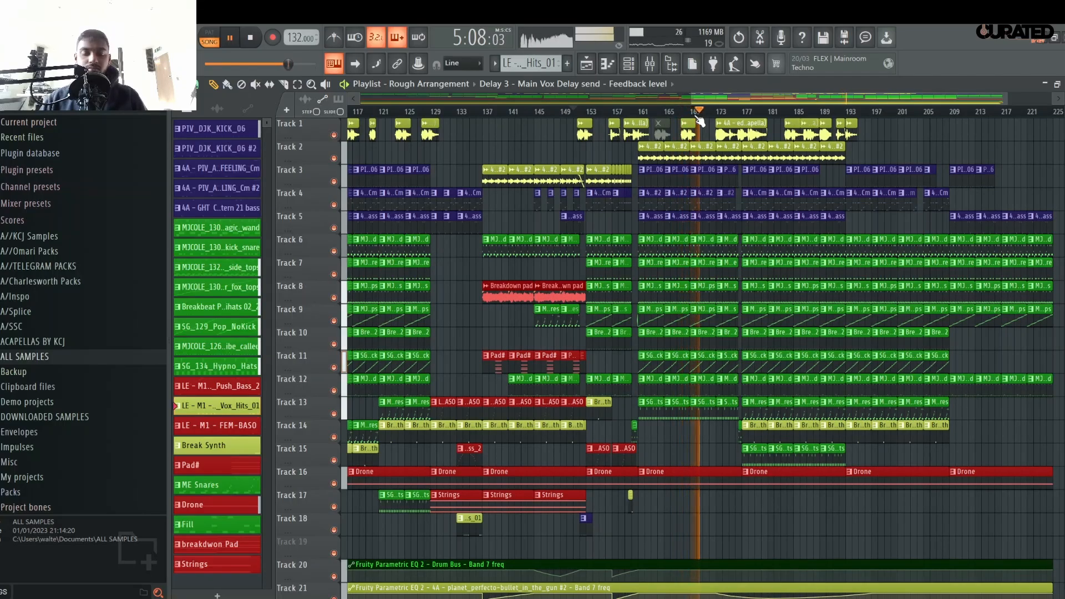
{"action": "scroll", "coordinate": [735, 117], "scroll_direction": "up", "scroll_amount": 2}
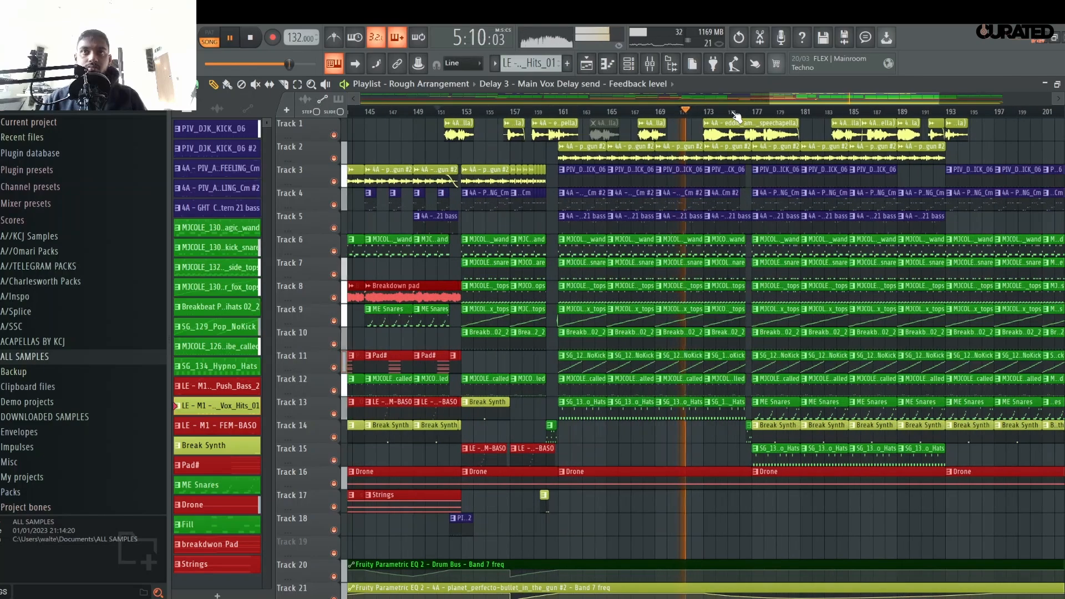
{"action": "scroll", "coordinate": [735, 117], "scroll_direction": "down", "scroll_amount": 2}
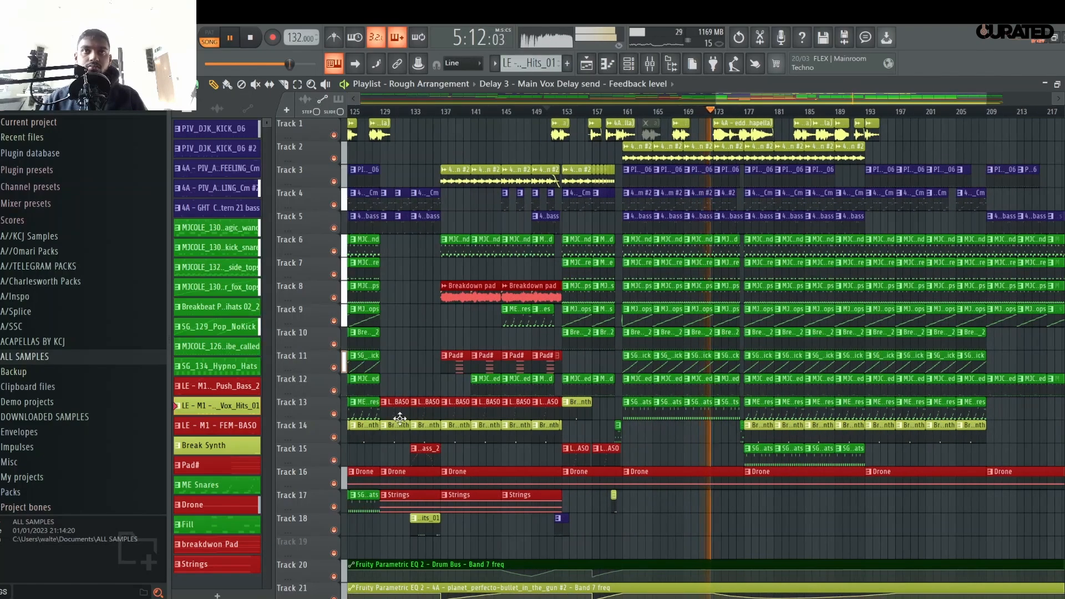
- Place EDA_Fm_Push_Bass_2 pattern clips on Track 15 at bars 161, 165 and 169 while the song plays
{"action": "left_click", "coordinate": [638, 194]}
{"action": "scroll", "coordinate": [717, 111], "scroll_direction": "up", "scroll_amount": 4}
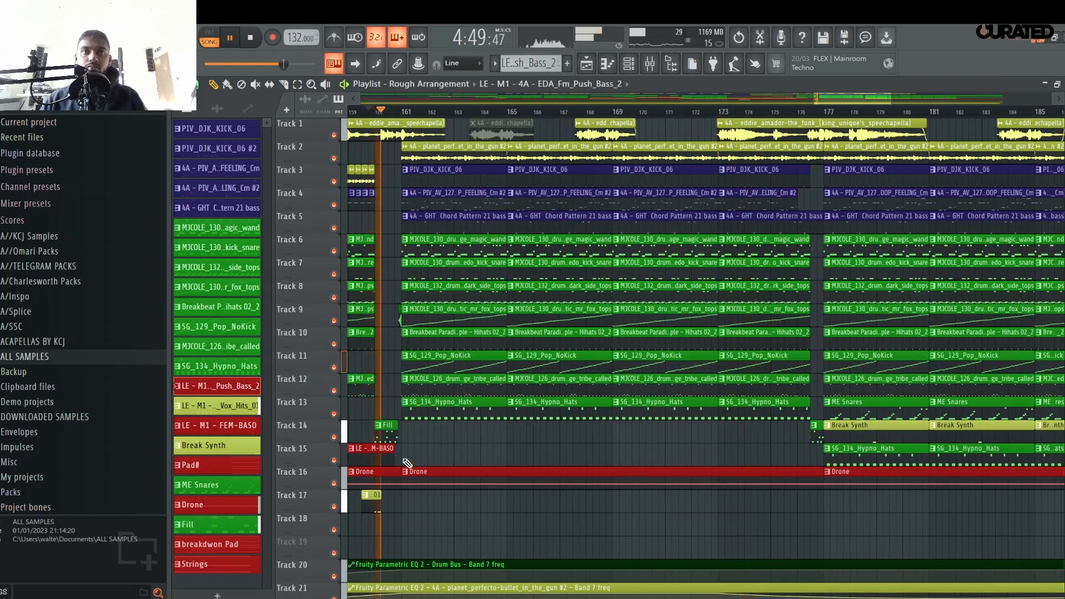
{"action": "left_click", "coordinate": [407, 461]}
{"action": "left_click", "coordinate": [513, 456]}
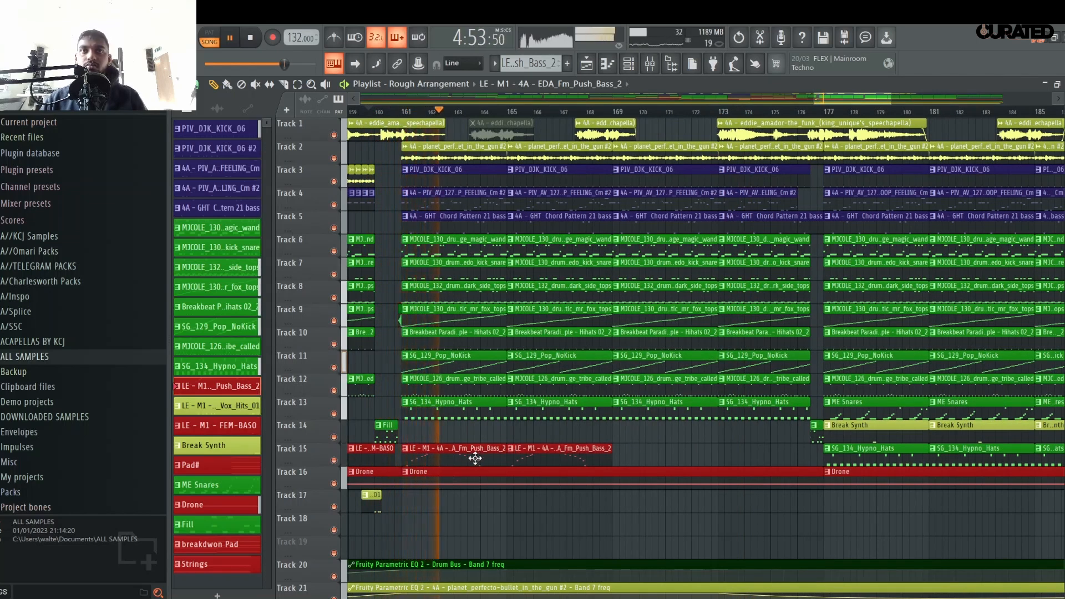
{"action": "left_click", "coordinate": [620, 458]}
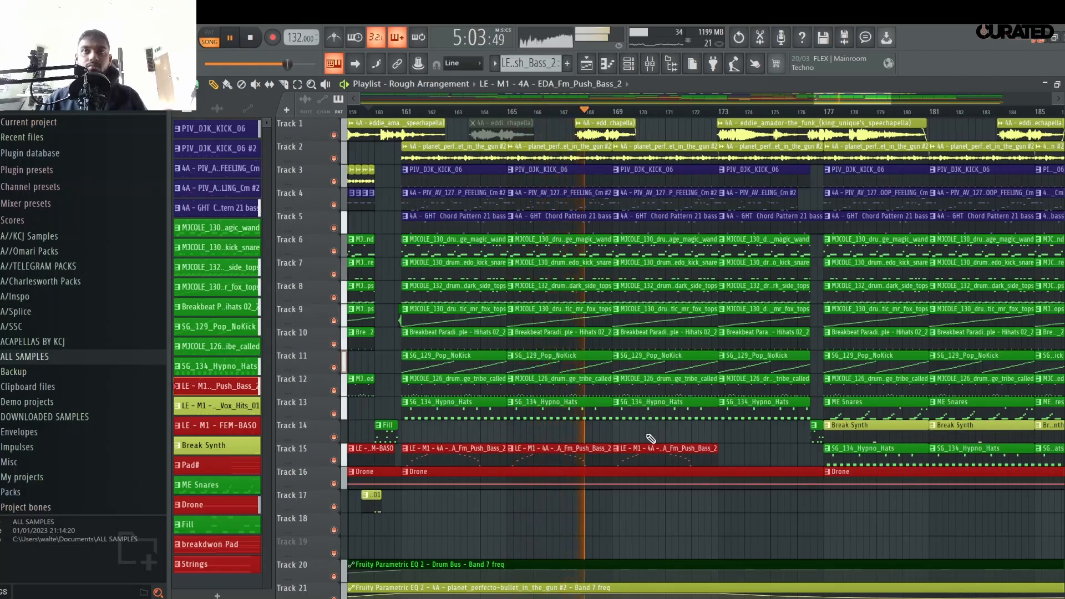
- Delete the Fm_Push_Bass_2 clips at bars 161 and 165 and add one at bar 173 on Track 15
{"action": "right_click", "coordinate": [455, 455]}
{"action": "right_click", "coordinate": [523, 454]}
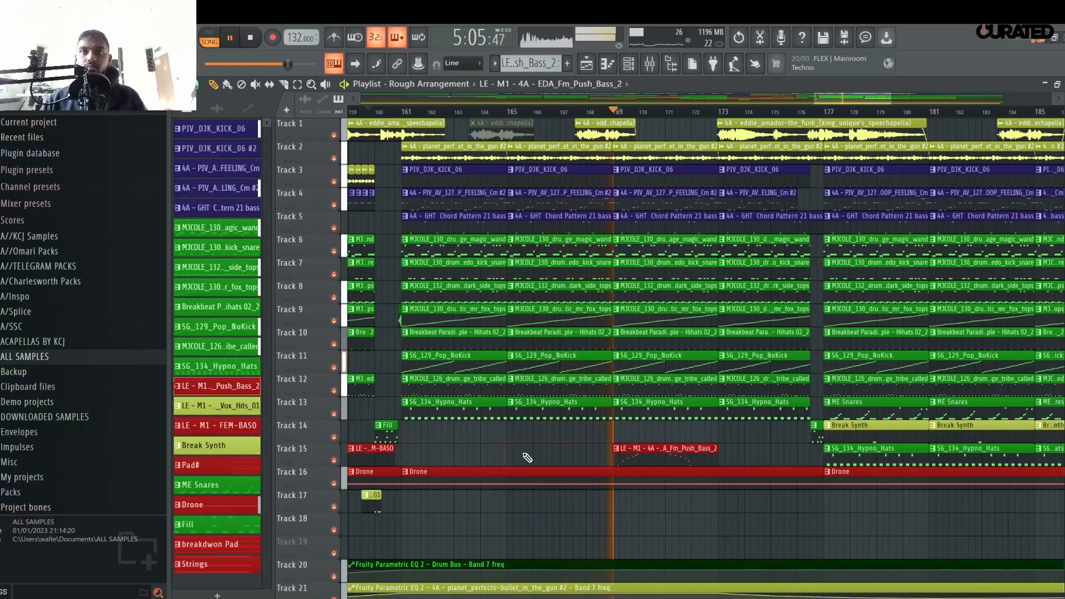
{"action": "left_click", "coordinate": [722, 456]}
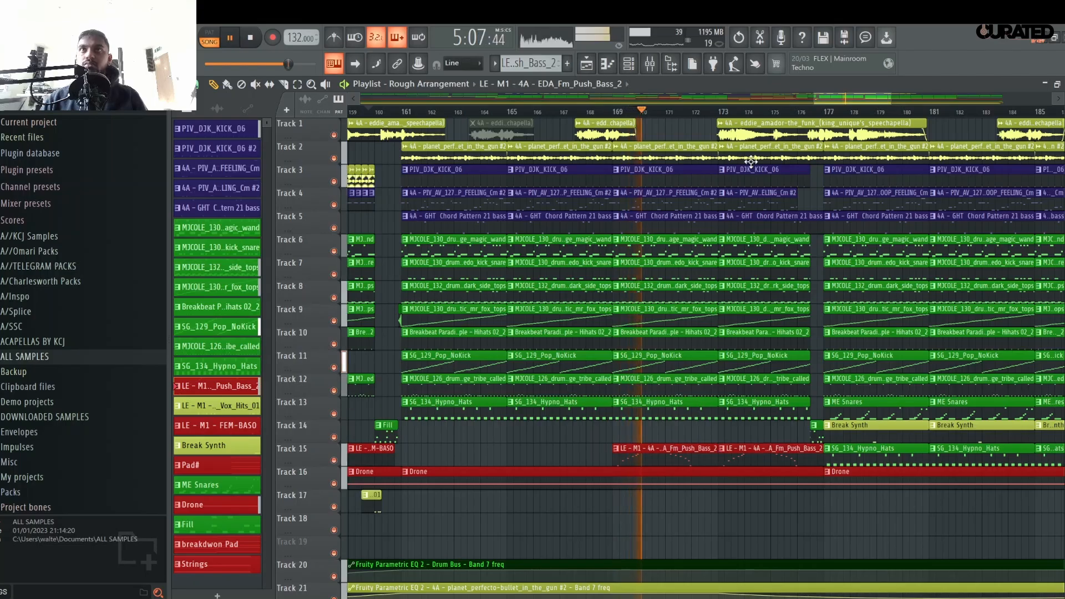
- Place 9GTV6_Vox_Hits_01 clips on Track 14 at bars 169 and 173, and delete the one at bar 173
{"action": "scroll", "coordinate": [726, 111], "scroll_direction": "down", "scroll_amount": 5}
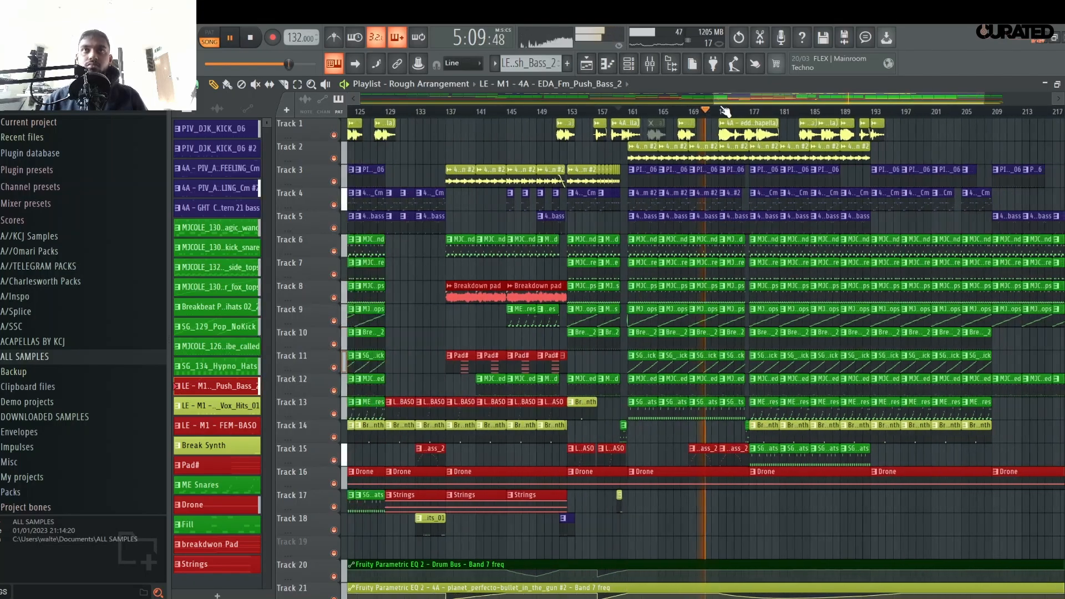
{"action": "scroll", "coordinate": [448, 456], "scroll_direction": "down", "scroll_amount": 5}
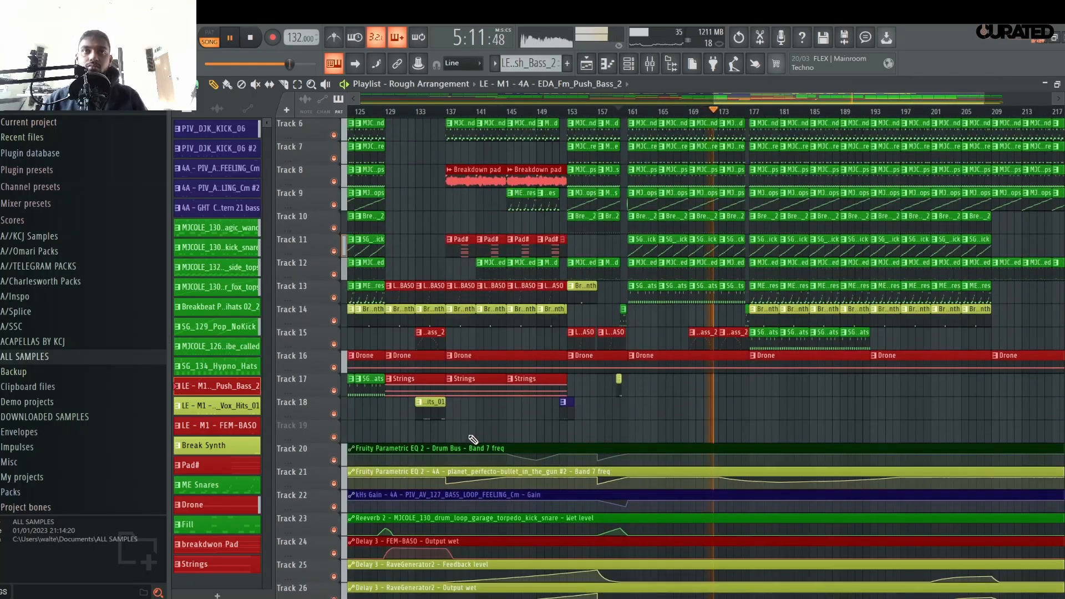
{"action": "left_click", "coordinate": [432, 403]}
{"action": "scroll", "coordinate": [723, 113], "scroll_direction": "up", "scroll_amount": 3}
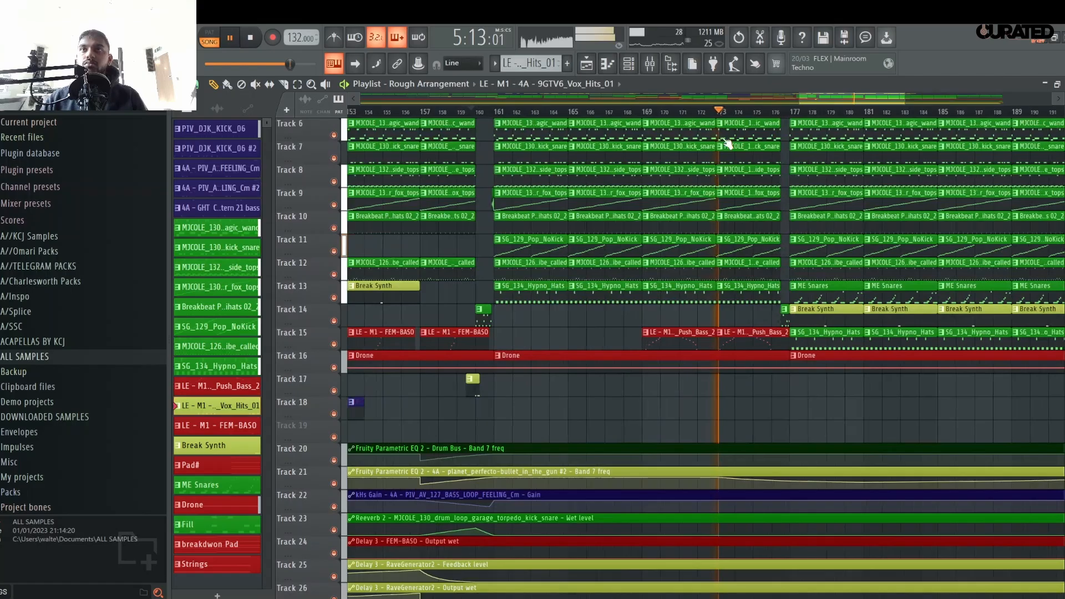
{"action": "left_click", "coordinate": [643, 319]}
{"action": "left_click", "coordinate": [714, 317]}
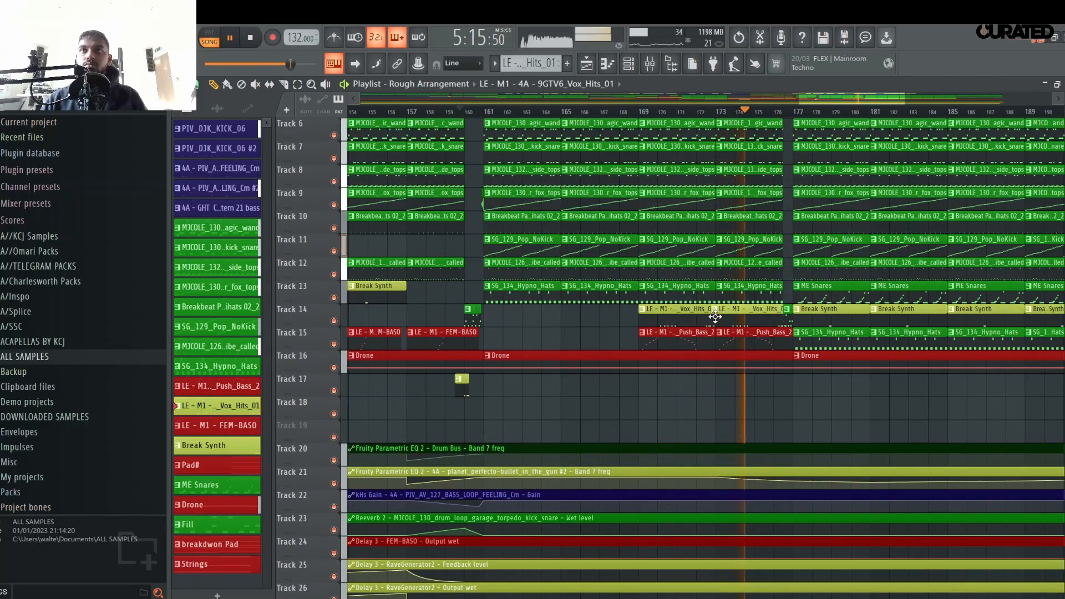
{"action": "right_click", "coordinate": [747, 324]}
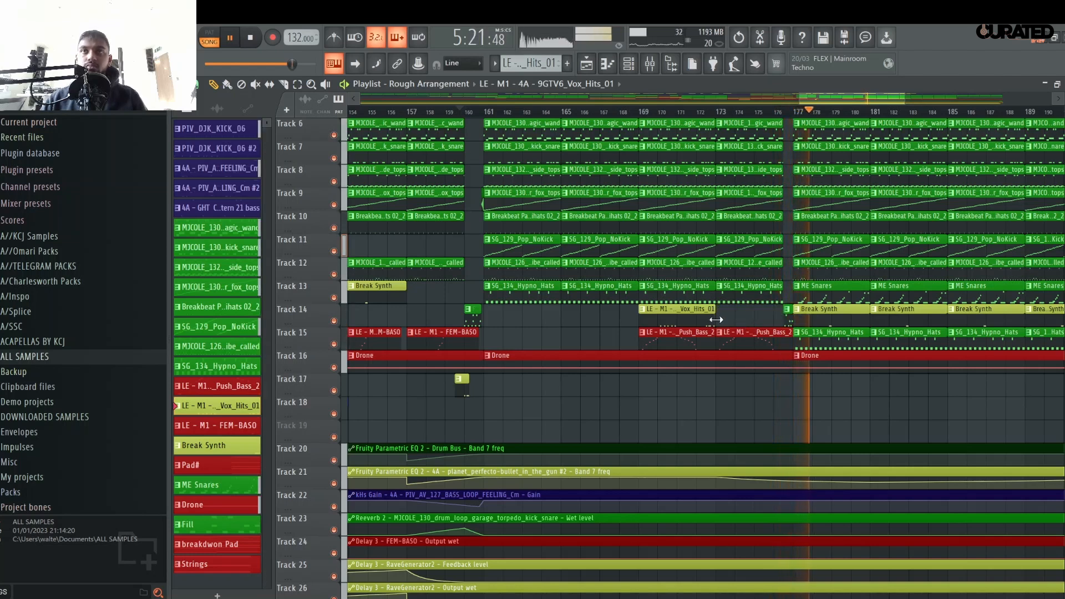
- Try moving the point near bar 181 in Track 21's Band 7 freq automation, and undo the move
{"action": "scroll", "coordinate": [682, 115], "scroll_direction": "down", "scroll_amount": 3}
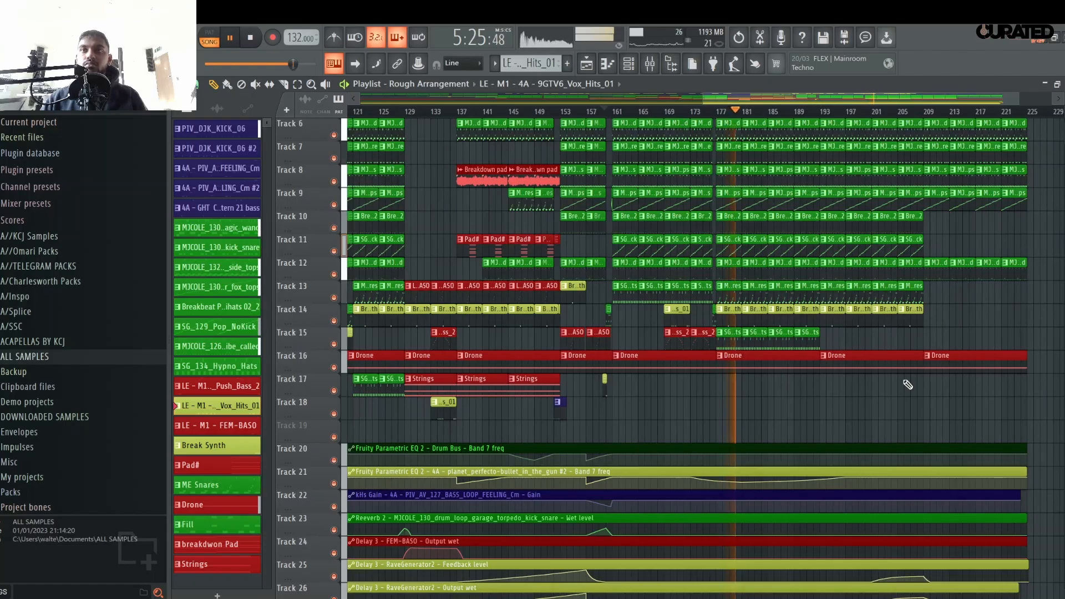
{"action": "scroll", "coordinate": [904, 383], "scroll_direction": "up", "scroll_amount": 5}
{"action": "scroll", "coordinate": [895, 381], "scroll_direction": "down", "scroll_amount": 12}
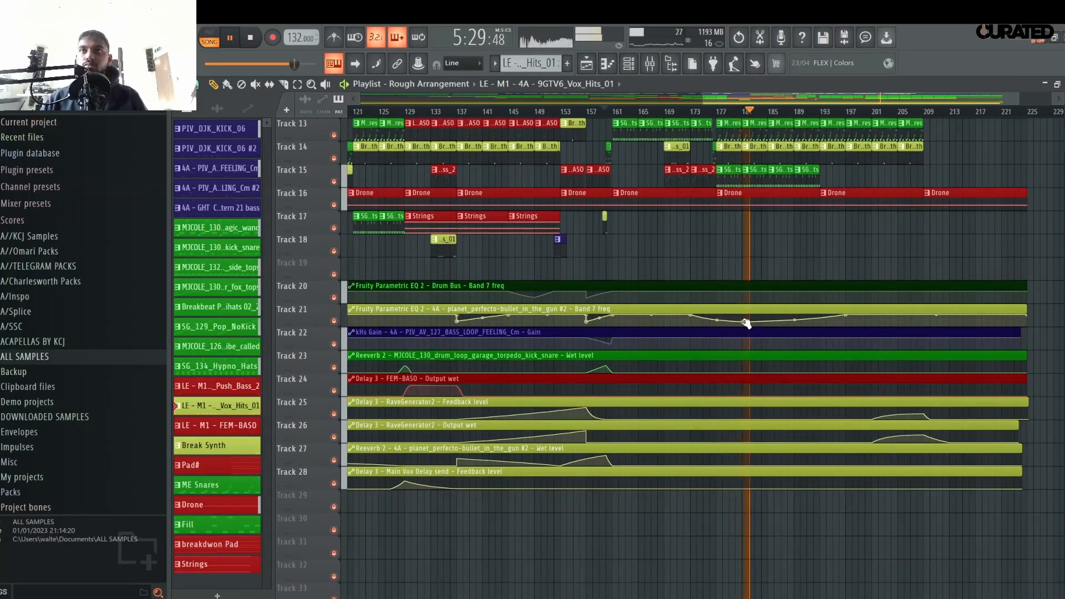
{"action": "left_click", "coordinate": [746, 323]}
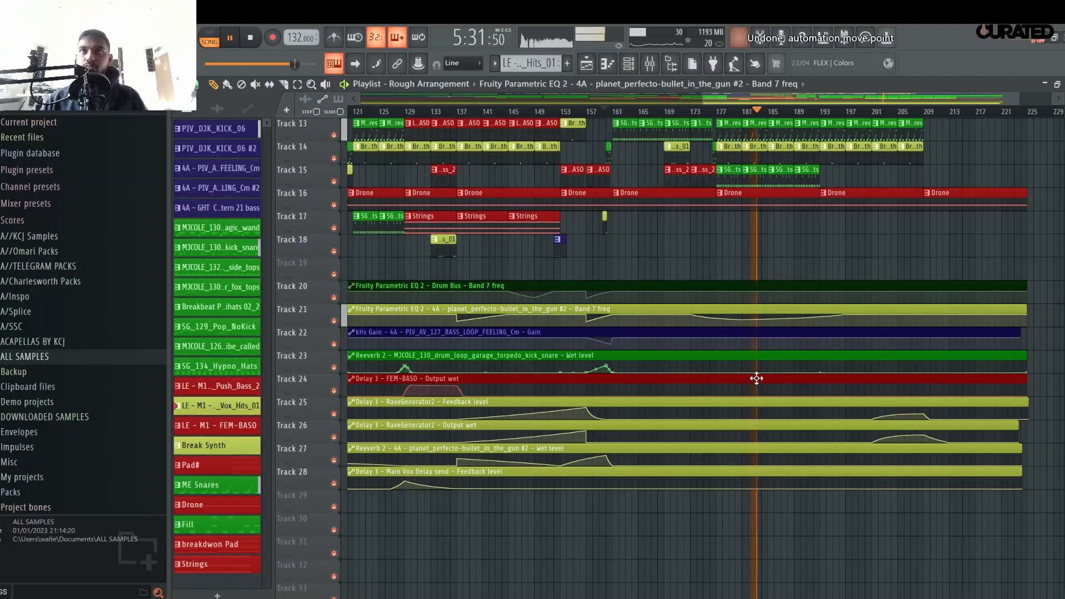
{"action": "scroll", "coordinate": [772, 516], "scroll_direction": "up", "scroll_amount": 4}
{"action": "scroll", "coordinate": [773, 516], "scroll_direction": "up", "scroll_amount": 8}
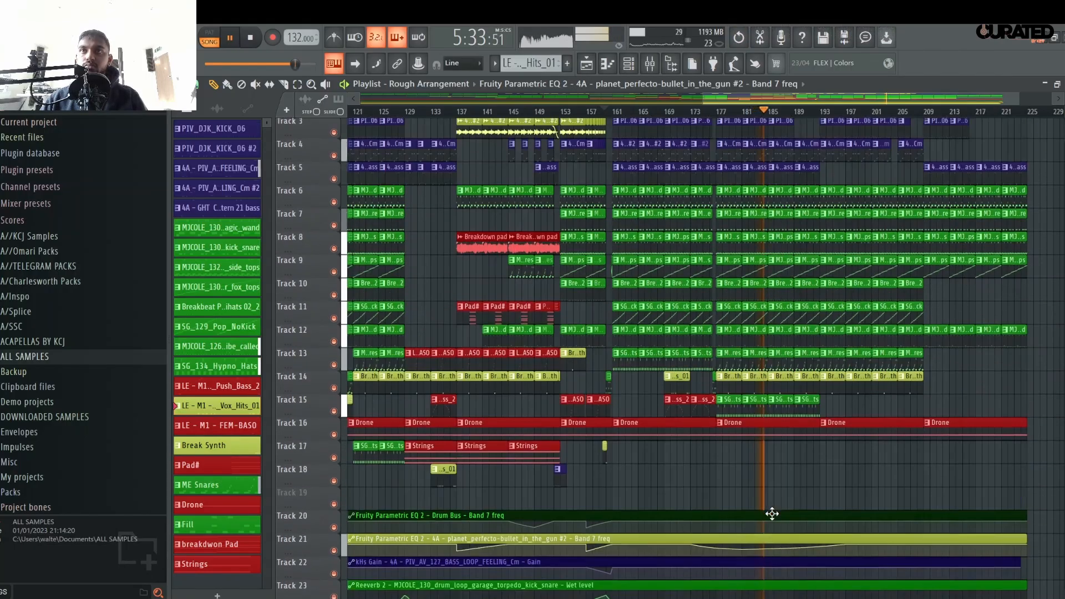
- Play the arrangement from about bar 185 past bar 197, checking the Track 1 vocals, Track 2 planet_perfecto clips and Track 15 bass clips
{"action": "scroll", "coordinate": [736, 121], "scroll_direction": "down", "scroll_amount": 3}
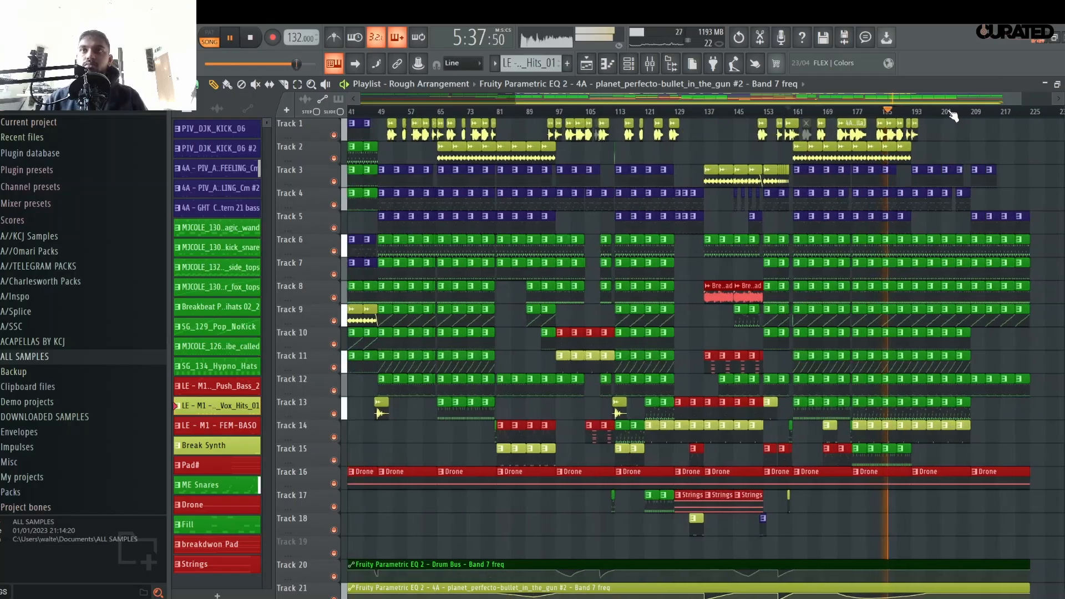
{"action": "scroll", "coordinate": [953, 116], "scroll_direction": "up", "scroll_amount": 3}
{"action": "scroll", "coordinate": [953, 116], "scroll_direction": "up", "scroll_amount": 2}
{"action": "scroll", "coordinate": [953, 115], "scroll_direction": "down", "scroll_amount": 2}
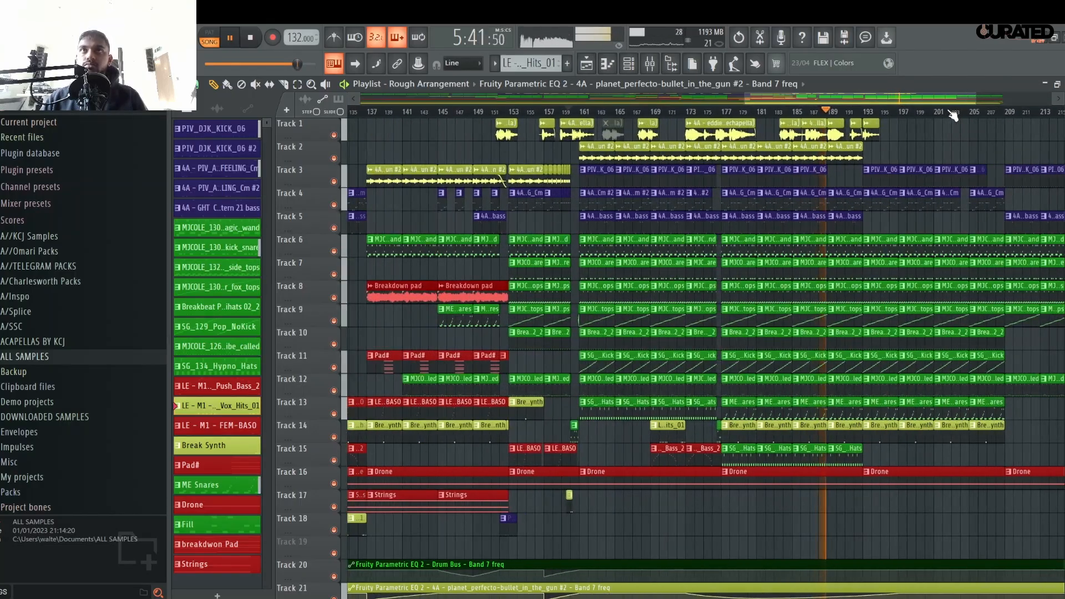
{"action": "scroll", "coordinate": [602, 109], "scroll_direction": "up", "scroll_amount": 3}
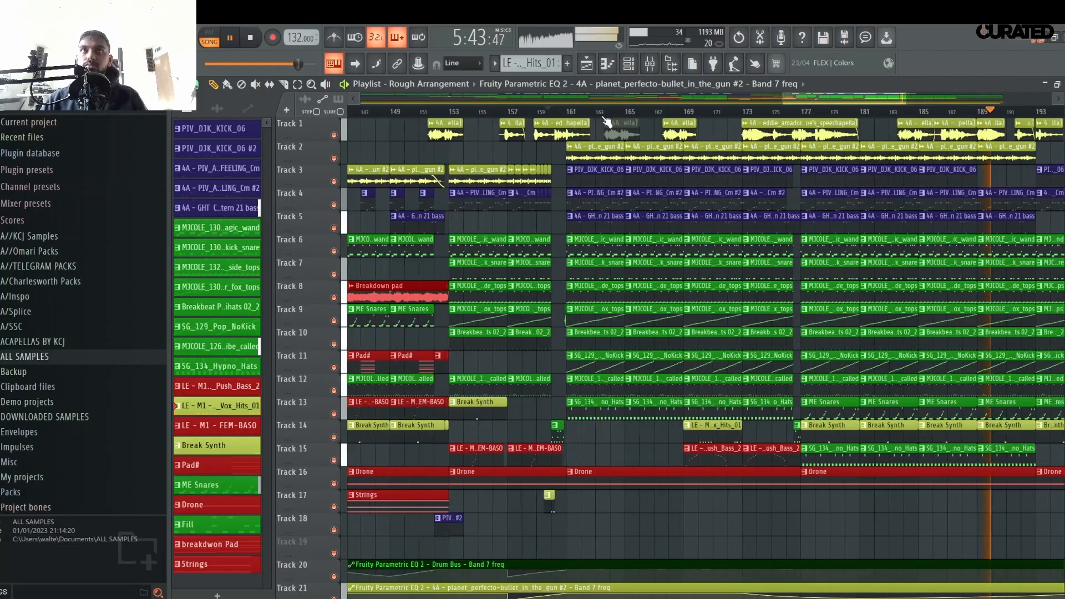
{"action": "left_click", "coordinate": [790, 458]}
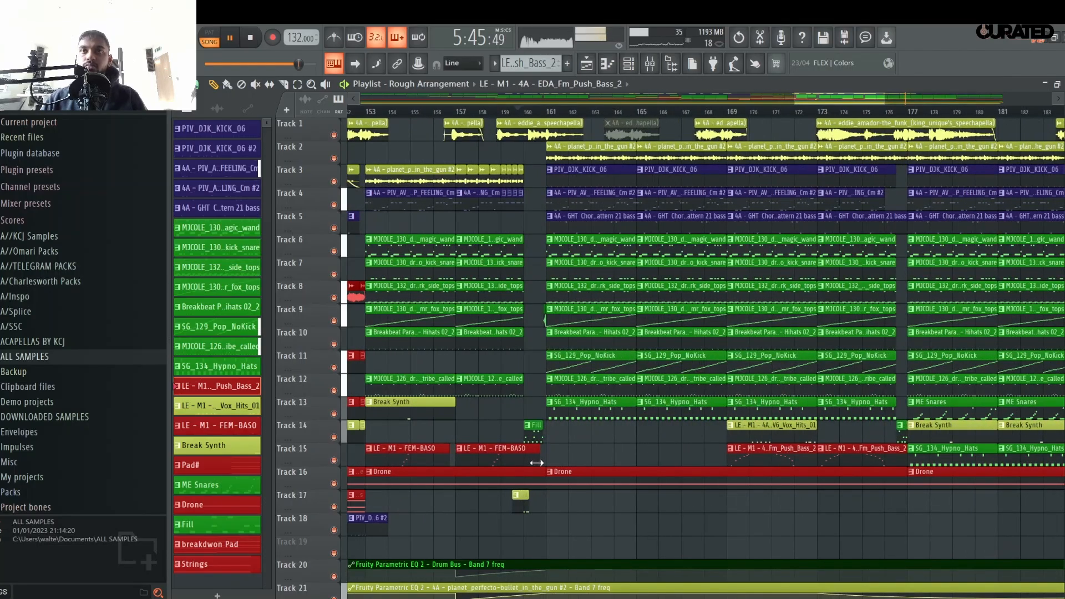
{"action": "scroll", "coordinate": [698, 113], "scroll_direction": "down", "scroll_amount": 4}
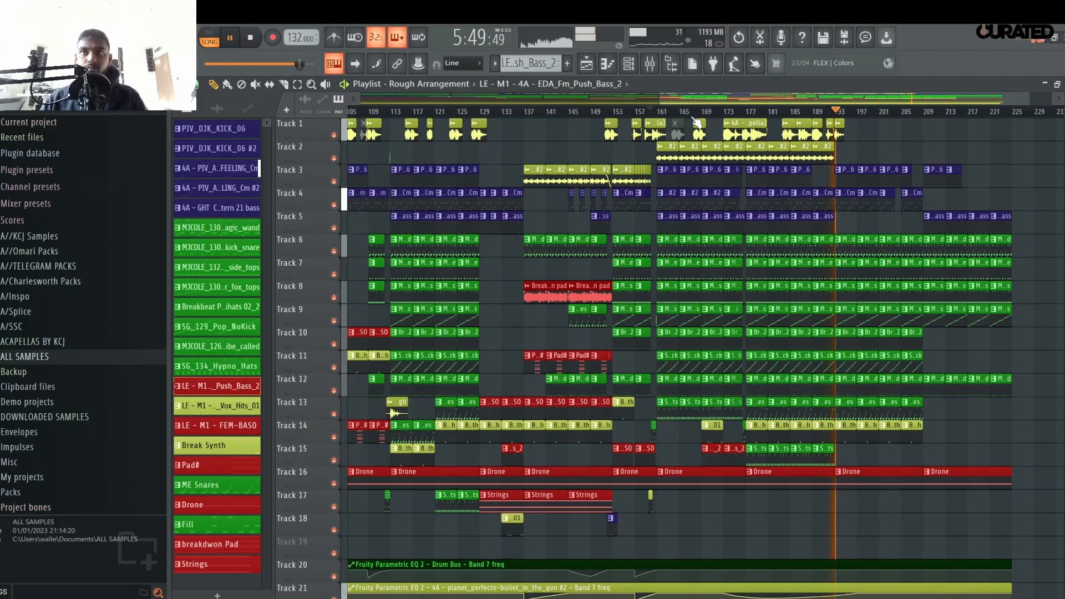
{"action": "scroll", "coordinate": [857, 117], "scroll_direction": "down", "scroll_amount": 1}
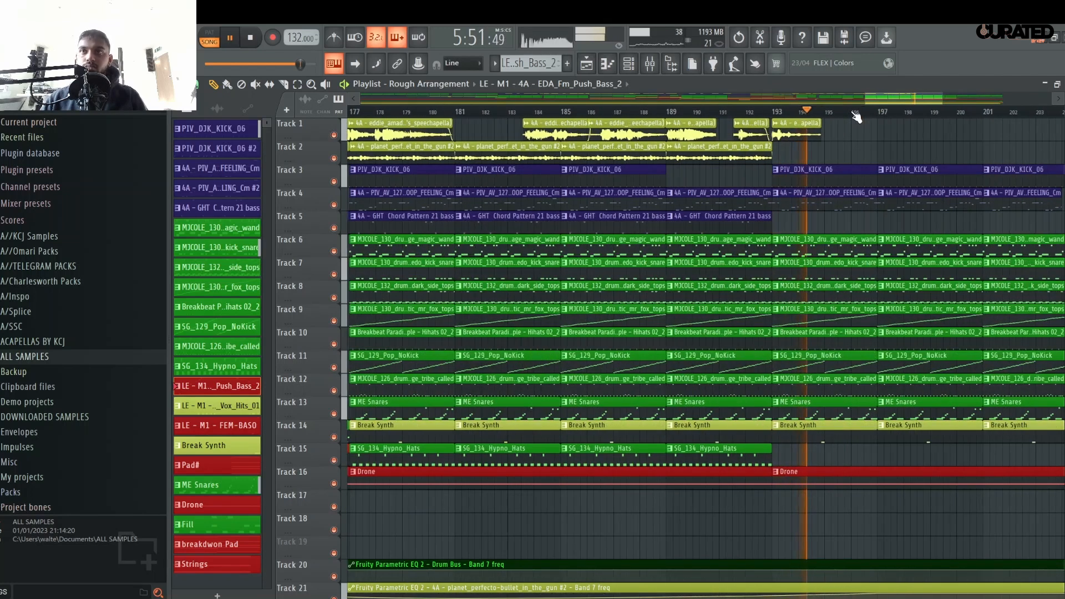
{"action": "scroll", "coordinate": [858, 117], "scroll_direction": "down", "scroll_amount": 2}
{"action": "scroll", "coordinate": [857, 117], "scroll_direction": "down", "scroll_amount": 2}
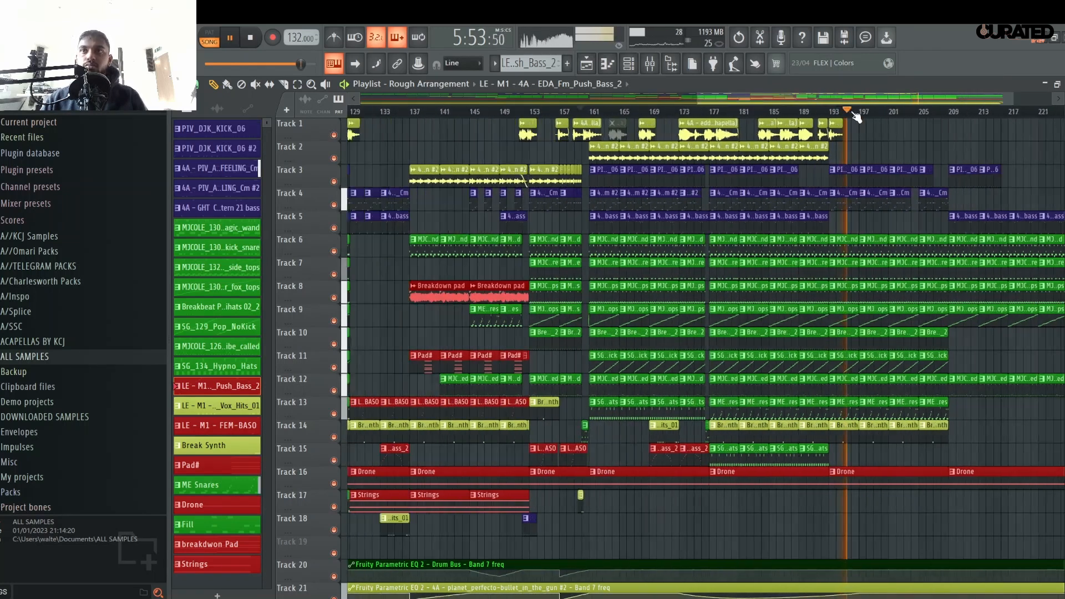
{"action": "scroll", "coordinate": [943, 117], "scroll_direction": "up", "scroll_amount": 3}
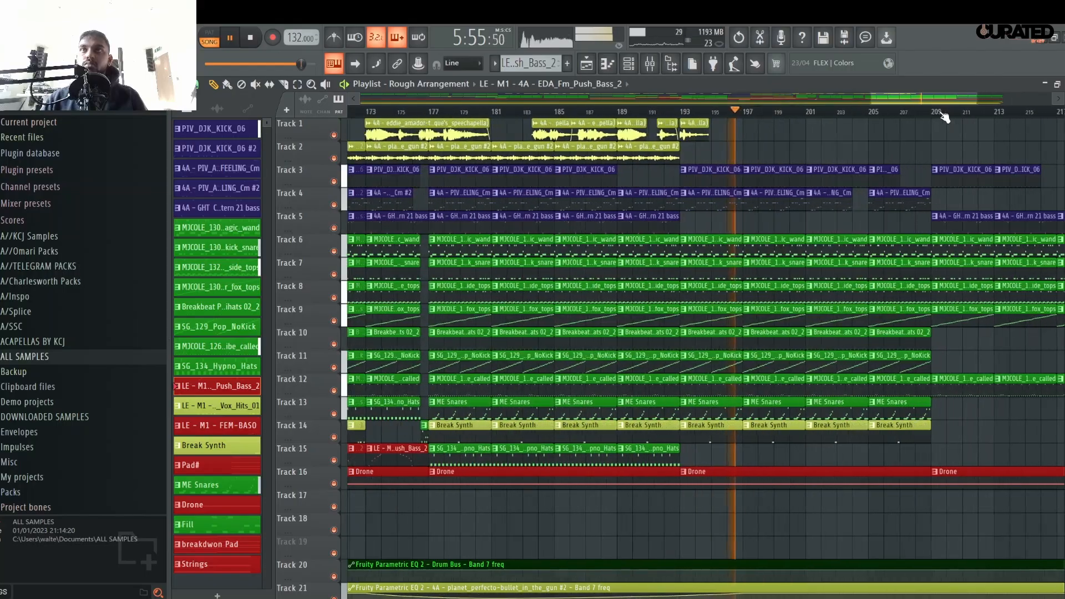
{"action": "scroll", "coordinate": [953, 119], "scroll_direction": "down", "scroll_amount": 1}
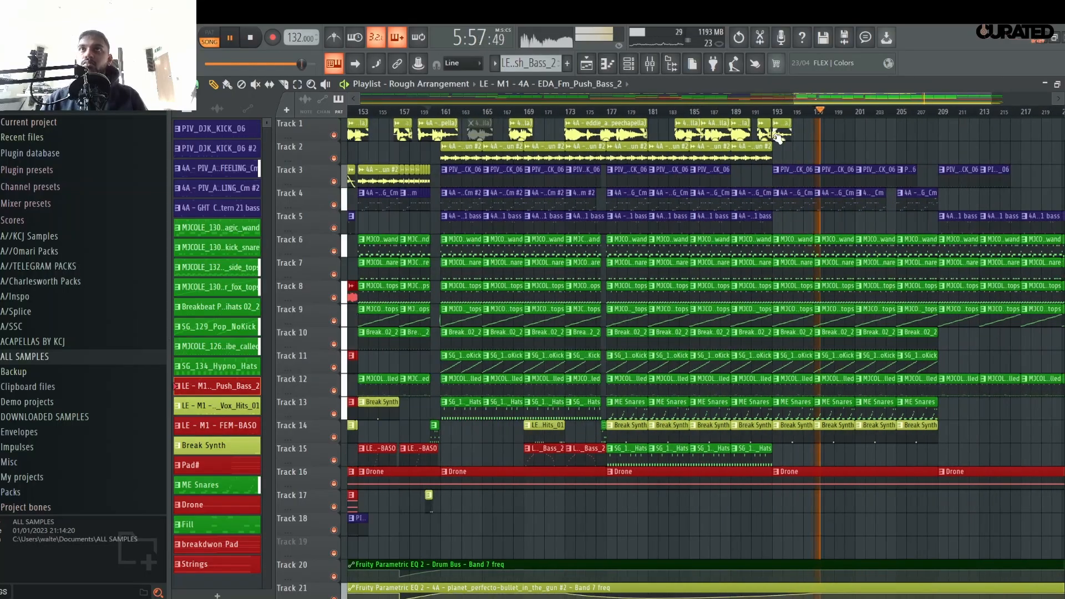
{"action": "left_click", "coordinate": [760, 156]}
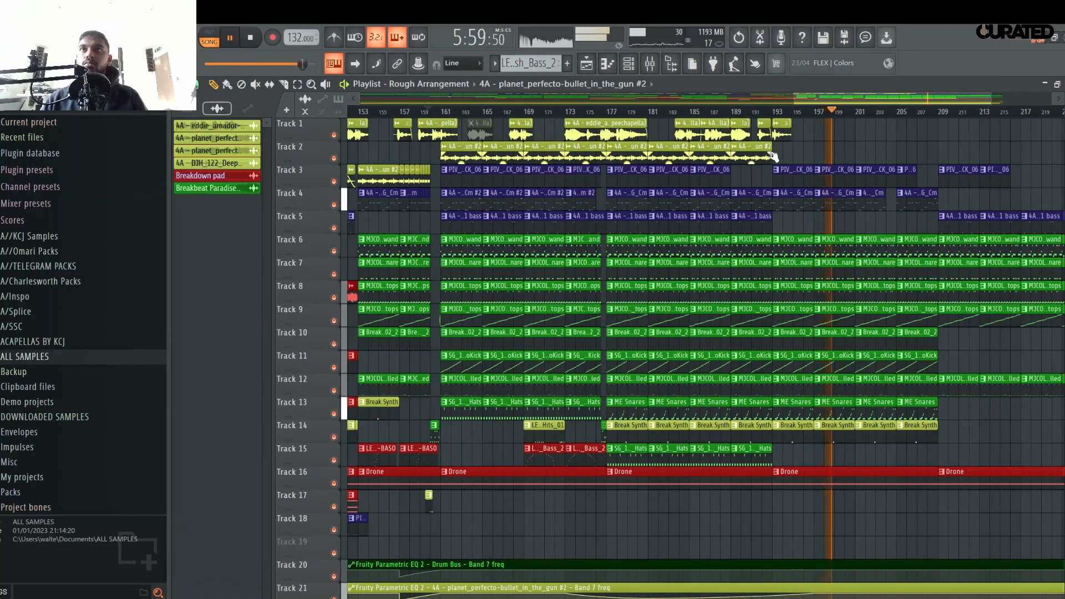
- Stop playback and review the full arrangement from bar 1 to the end, including the automation clips on Tracks 20 to 28
{"action": "scroll", "coordinate": [837, 115], "scroll_direction": "down", "scroll_amount": 2}
{"action": "scroll", "coordinate": [837, 115], "scroll_direction": "down", "scroll_amount": 3}
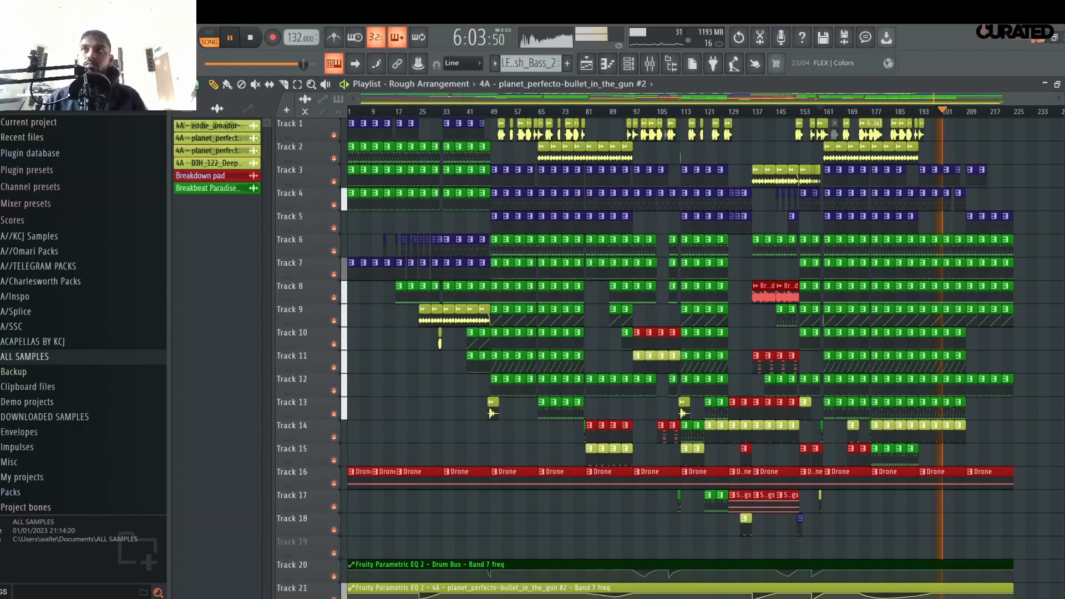
{"action": "scroll", "coordinate": [1033, 268], "scroll_direction": "down", "scroll_amount": 4}
{"action": "key", "text": "space"}
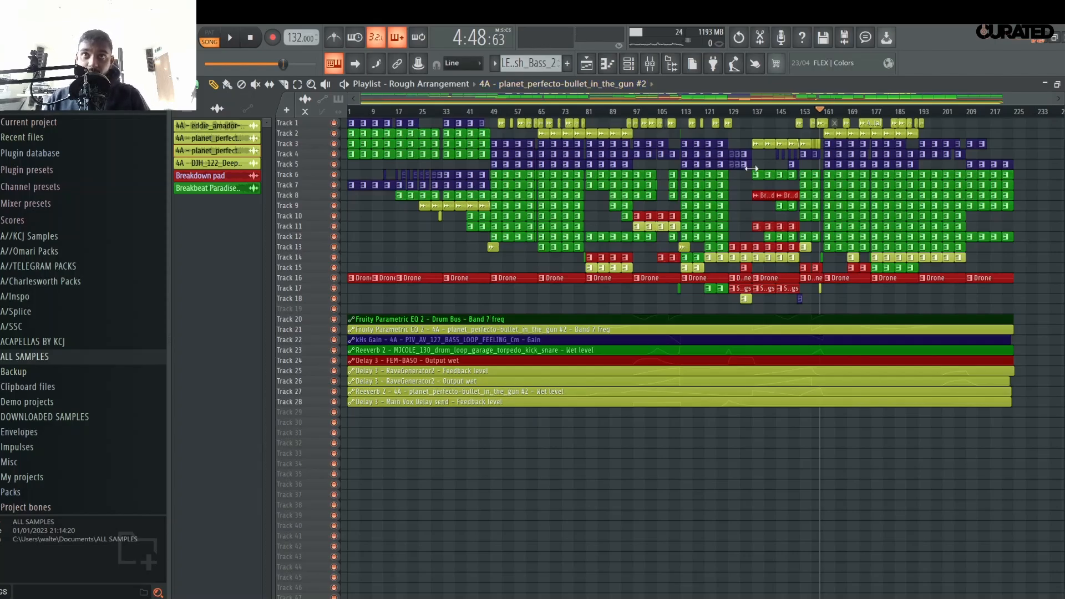
{"action": "scroll", "coordinate": [631, 366], "scroll_direction": "up", "scroll_amount": 8}
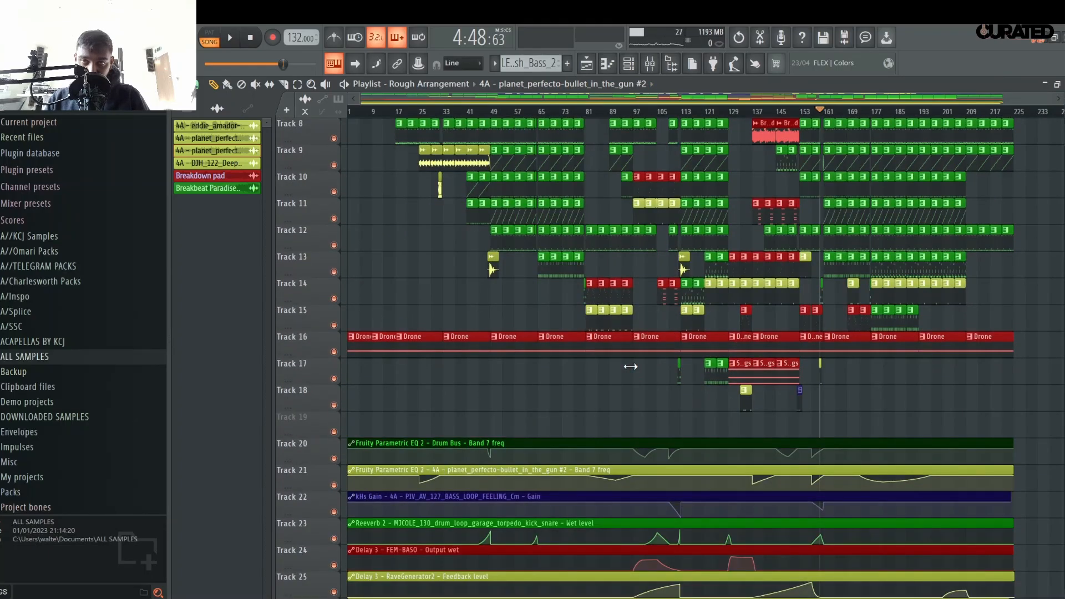
{"action": "scroll", "coordinate": [631, 367], "scroll_direction": "down", "scroll_amount": 5}
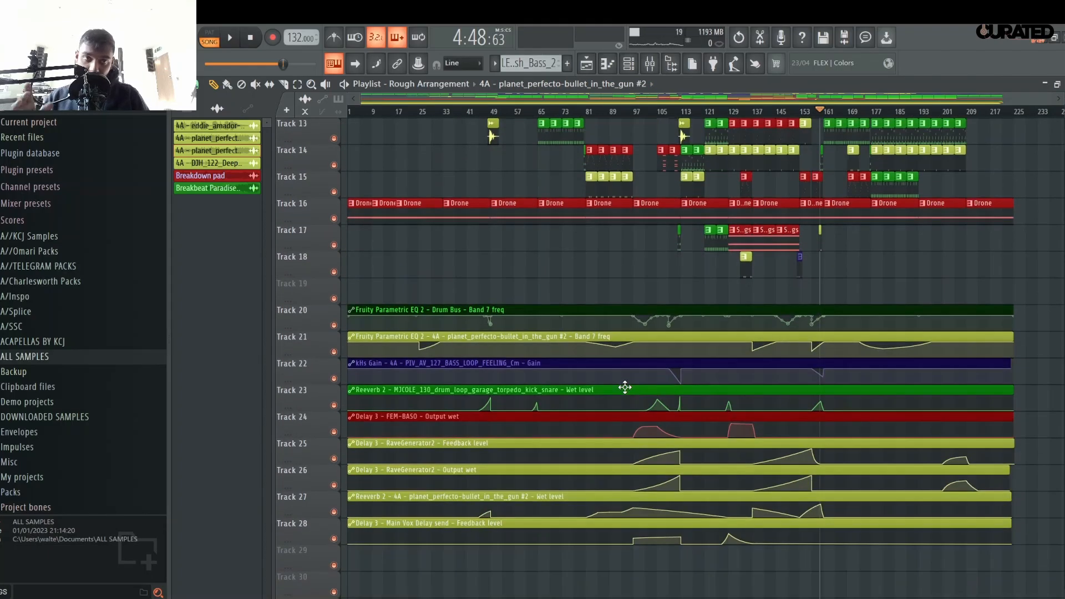